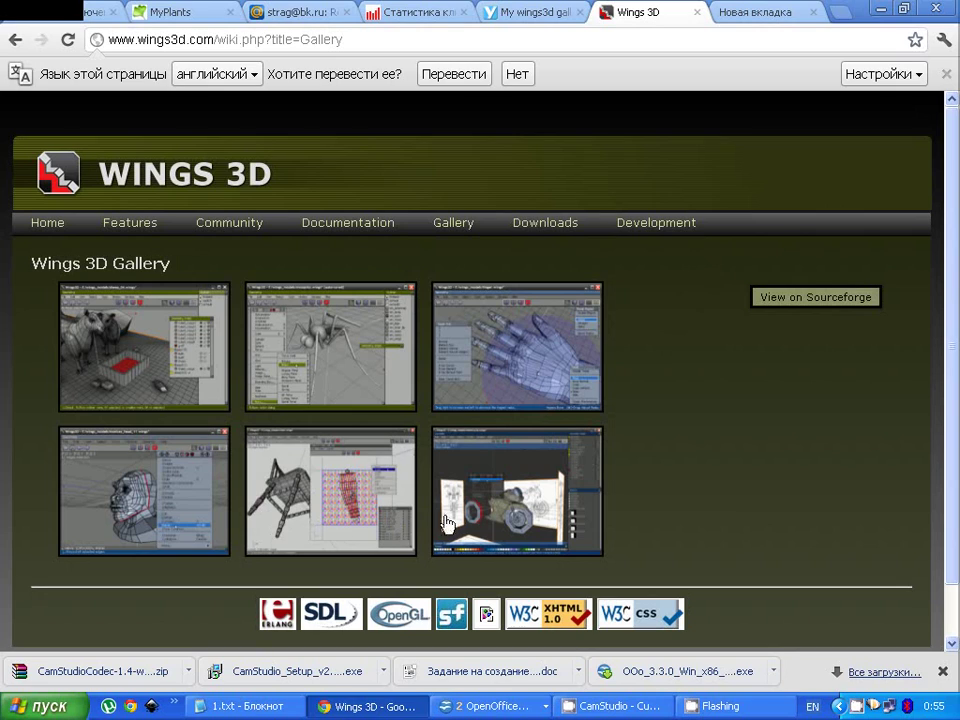
Step: View the motorcycle and monkey head screenshots in the Wings 3D gallery, closing each enlarged image
left_click(503, 500)
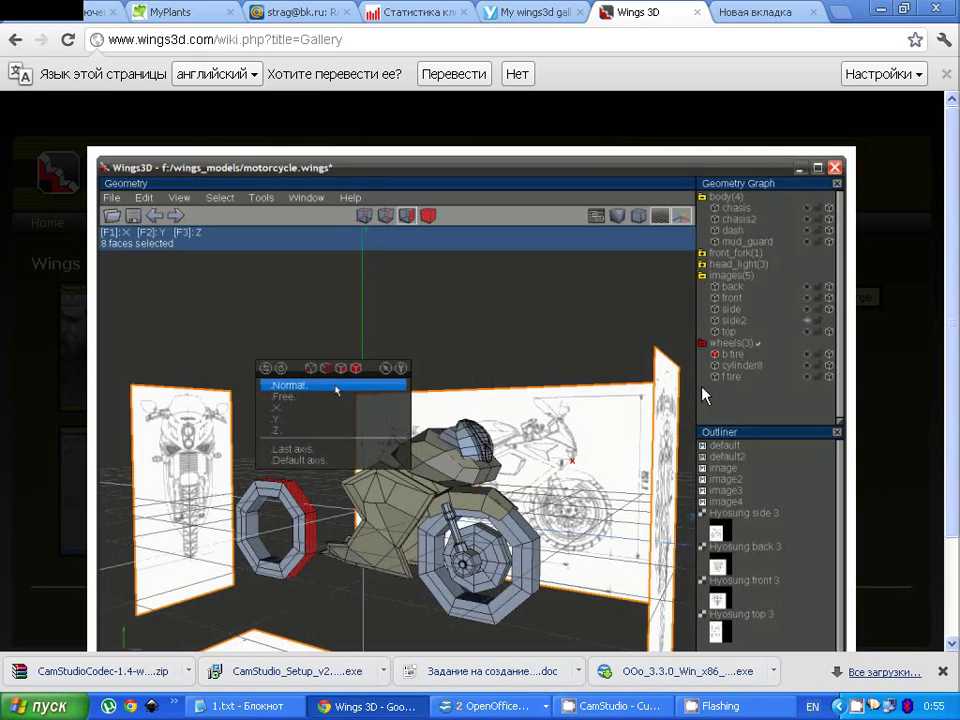
left_click(878, 318)
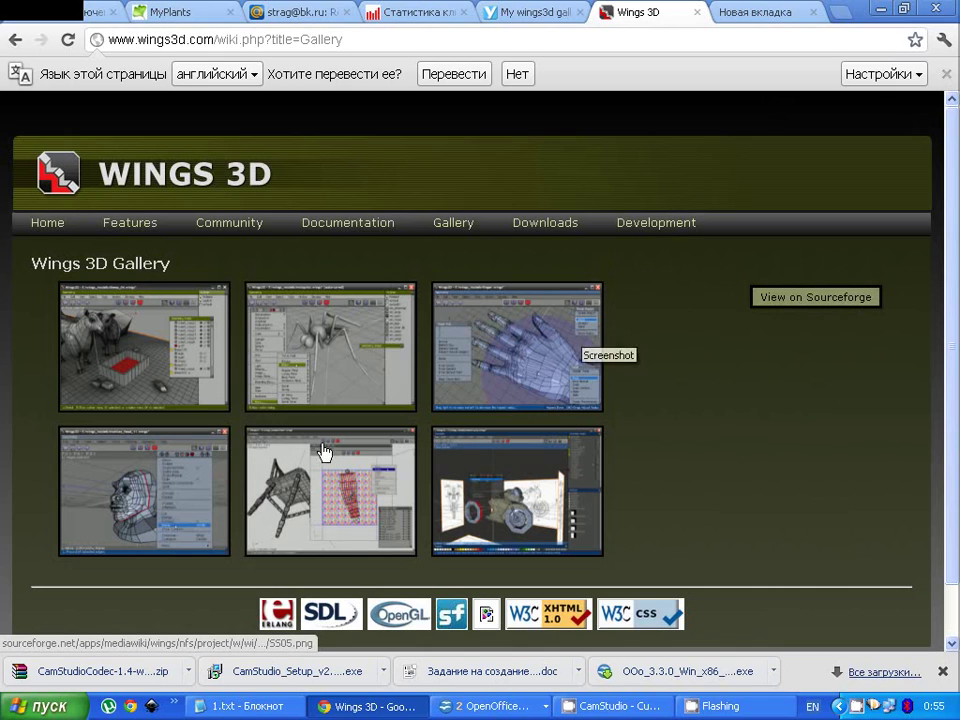
left_click(103, 506)
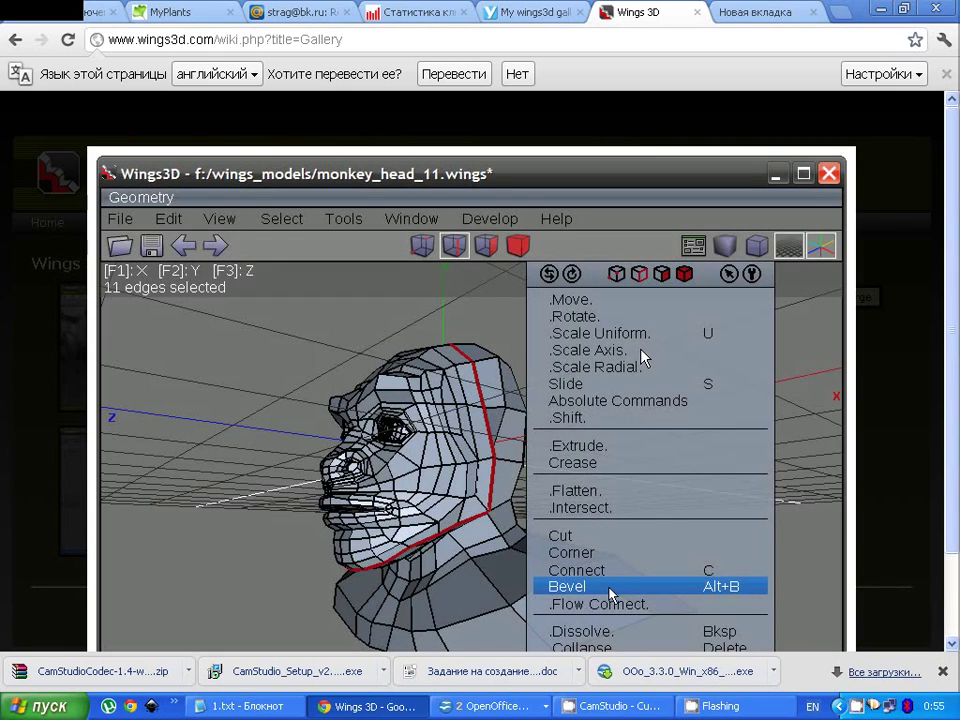
mouse_move(643, 358)
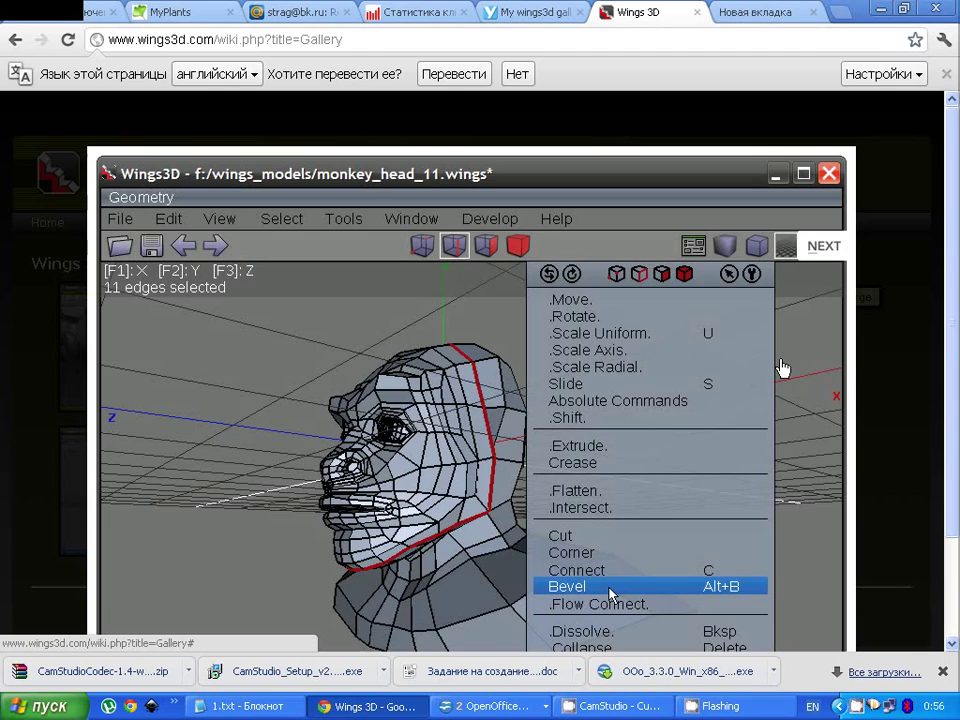
left_click(887, 321)
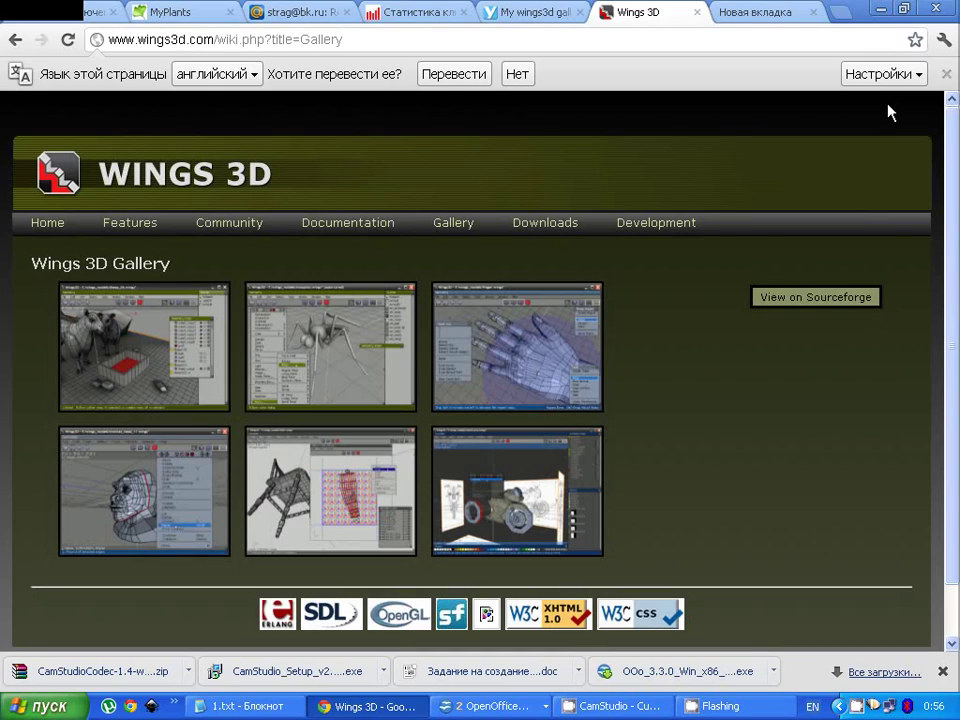
Step: Minimise the browser, launch Wings 3D 1.4.1 from the desktop, and minimise the CamStudio window covering it
left_click(880, 16)
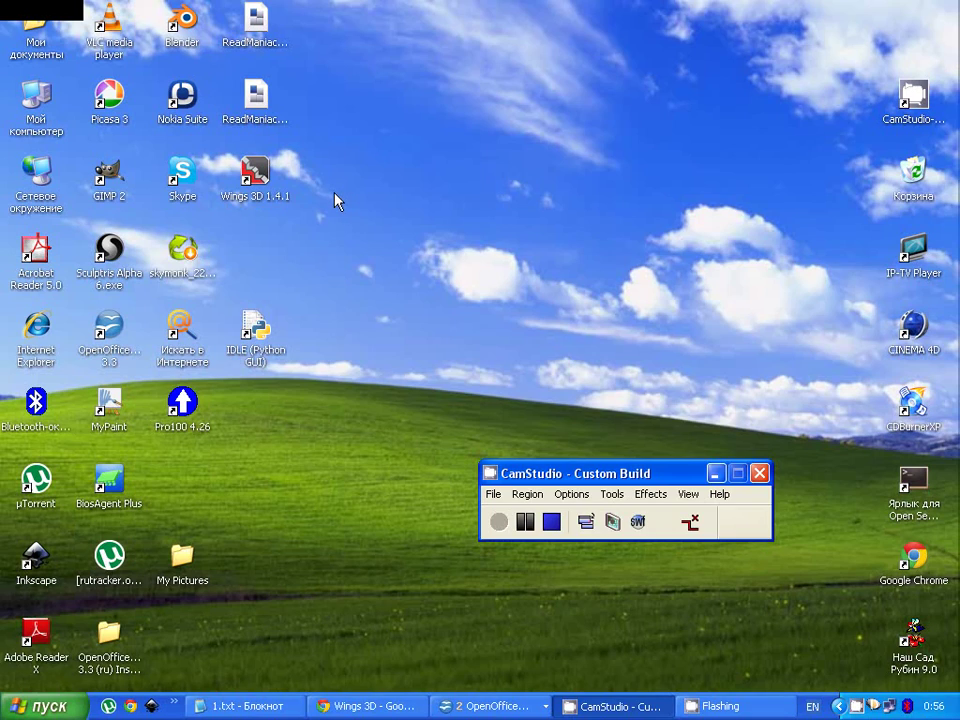
double_click(255, 175)
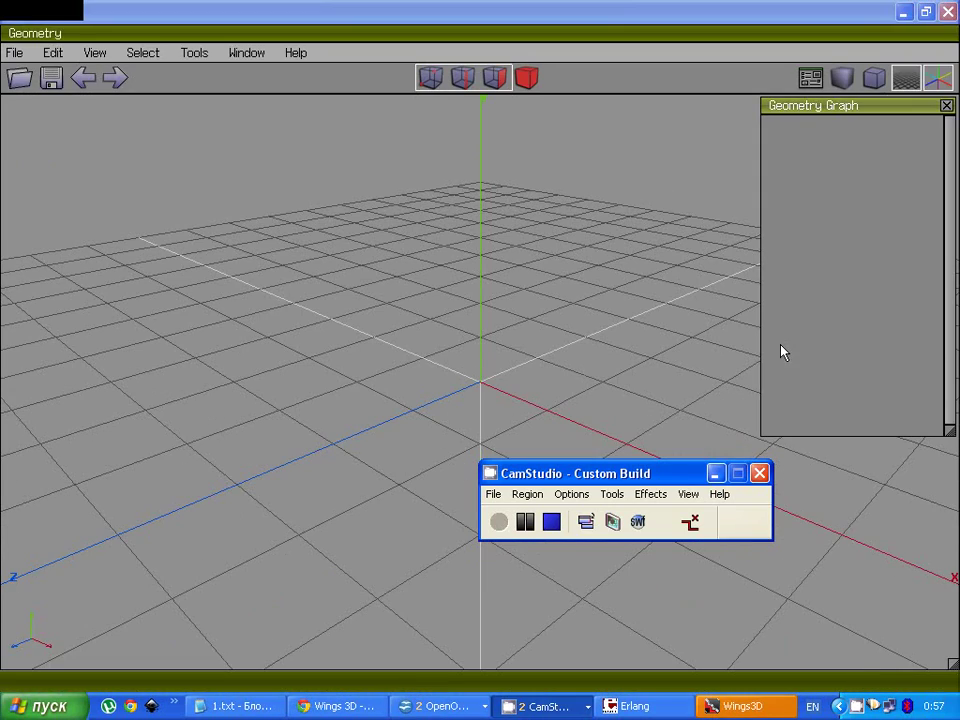
left_click(716, 473)
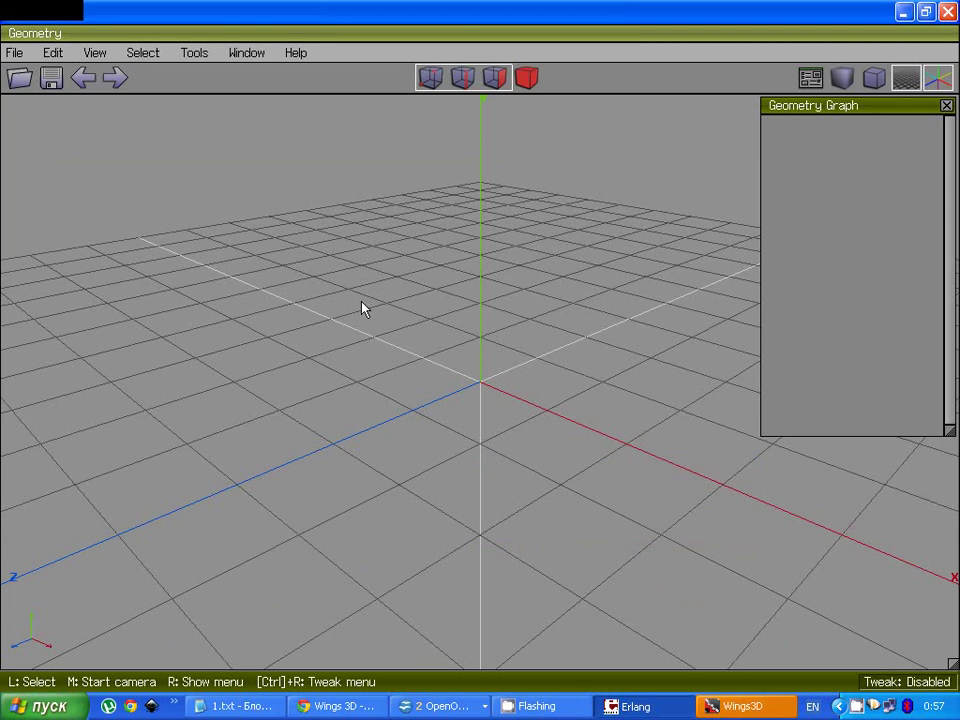
left_click(54, 53)
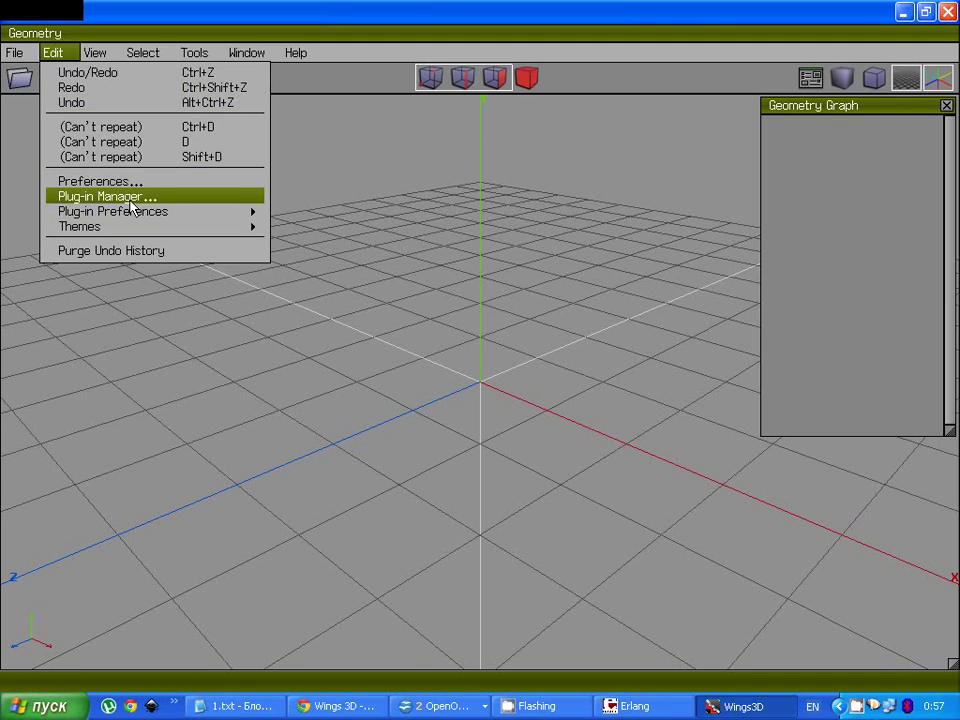
mouse_move(131, 213)
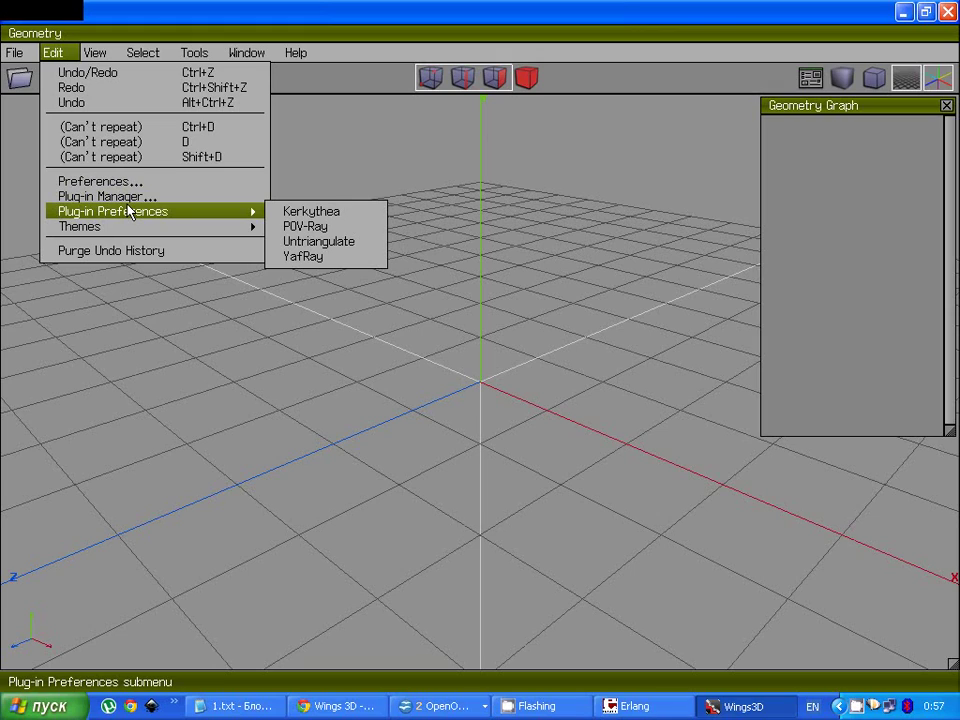
mouse_move(88, 48)
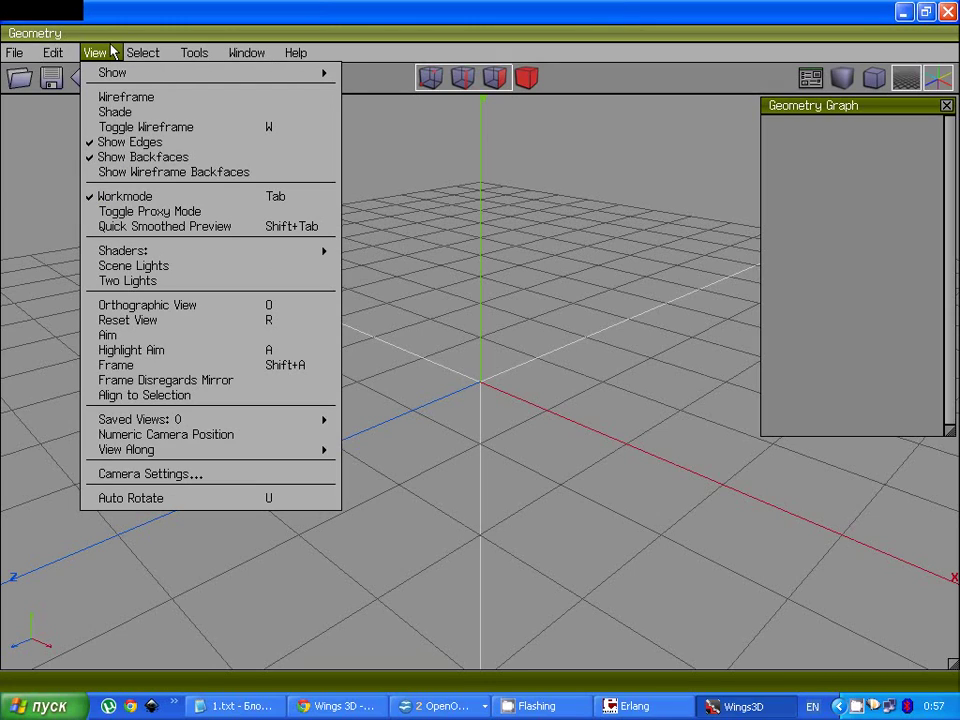
mouse_move(281, 57)
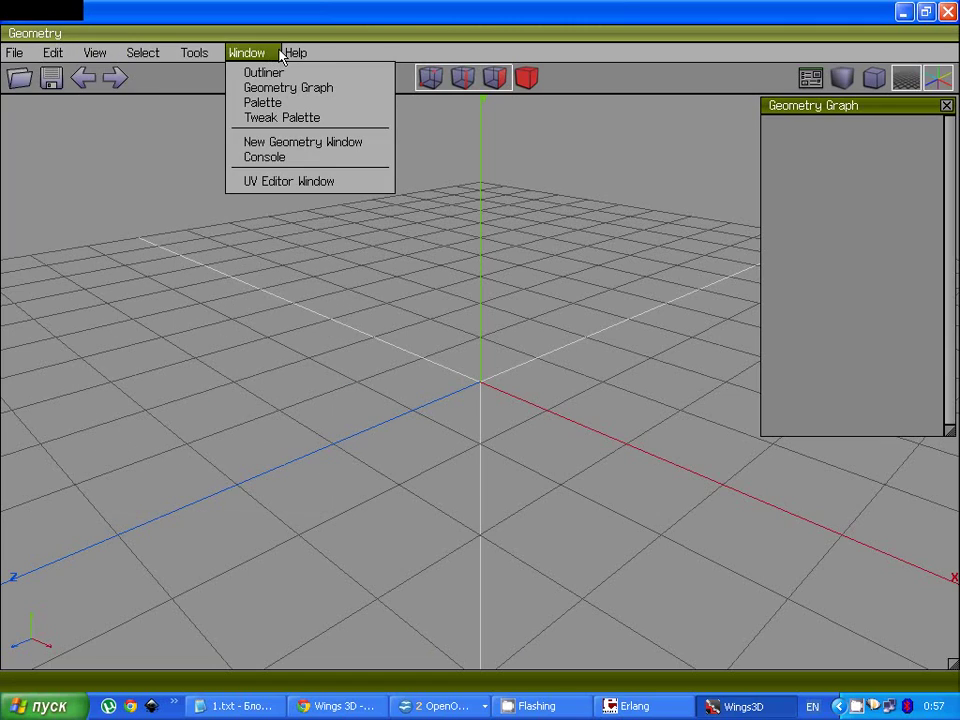
left_click(266, 182)
left_click(252, 214)
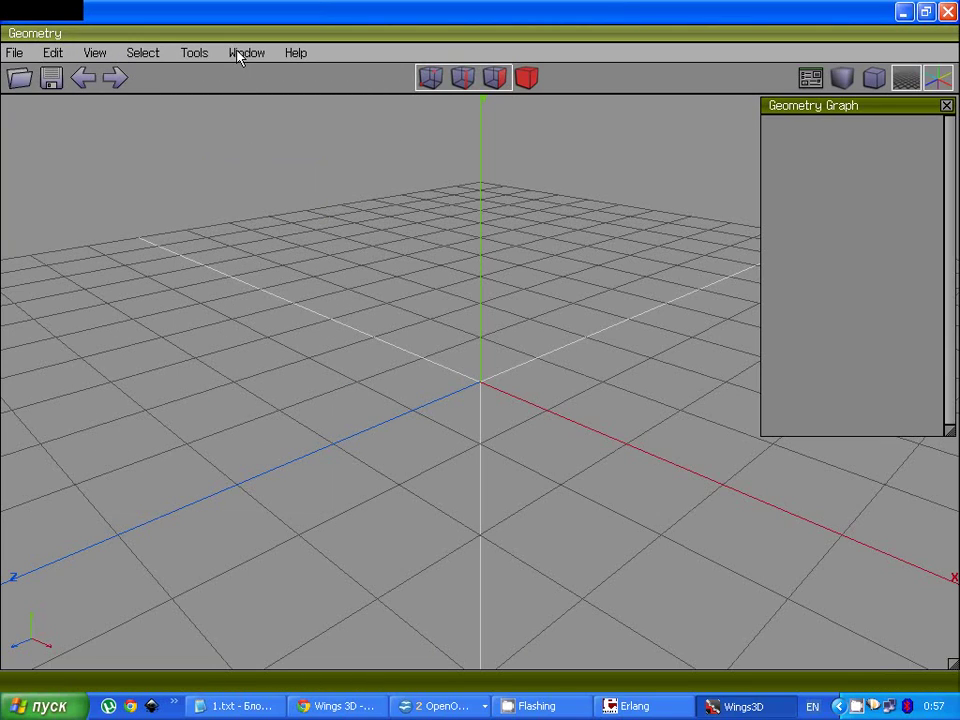
left_click(240, 54)
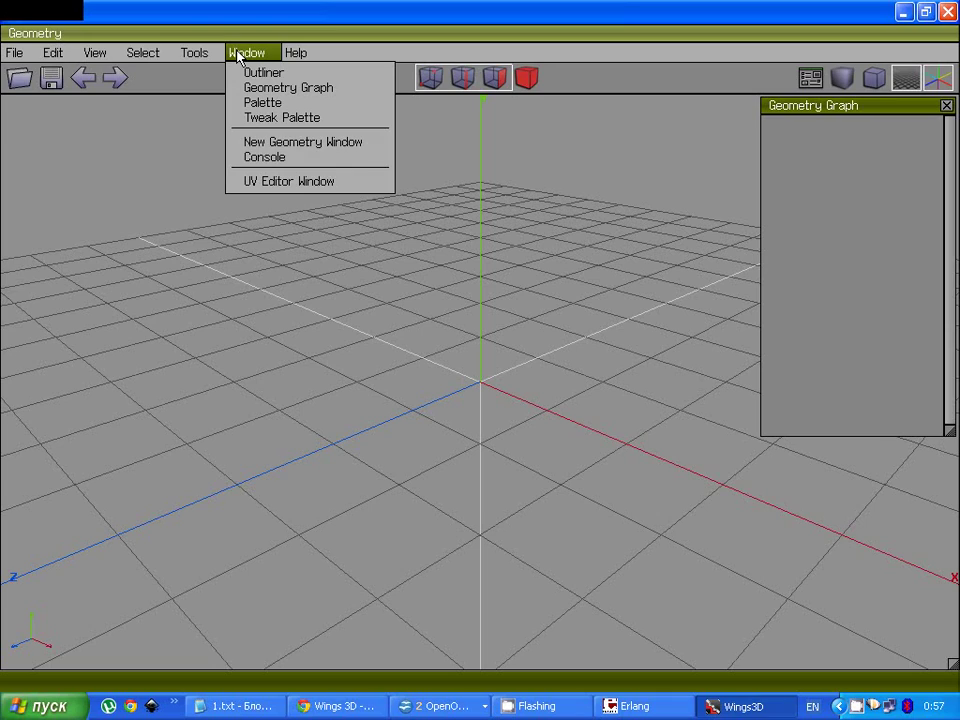
left_click(120, 244)
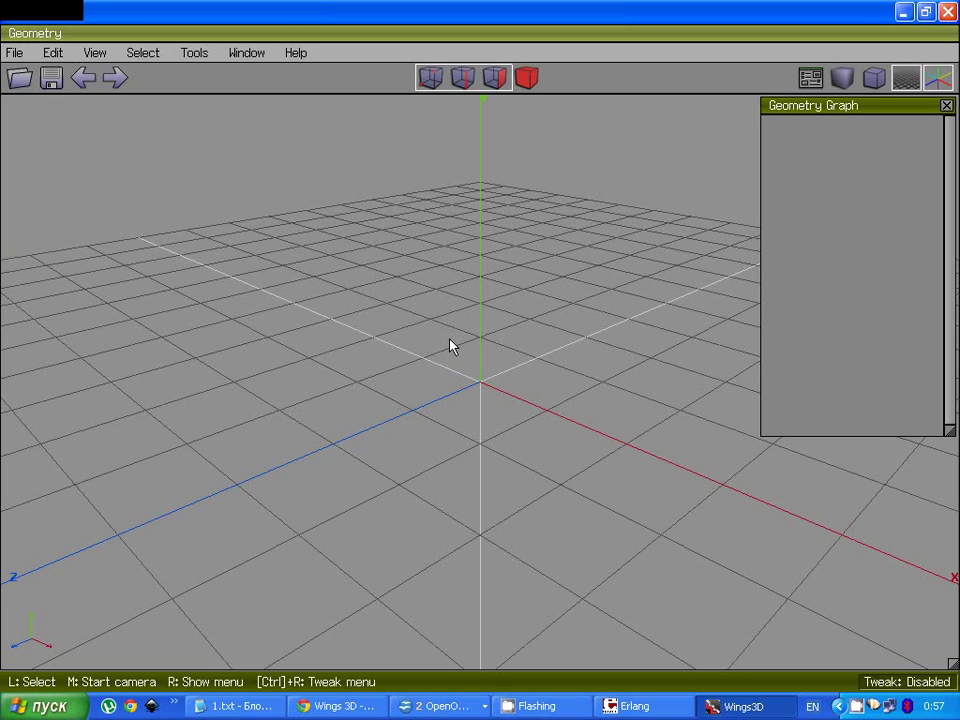
Step: Create a default cube primitive in the empty scene and view it from above
right_click(417, 277)
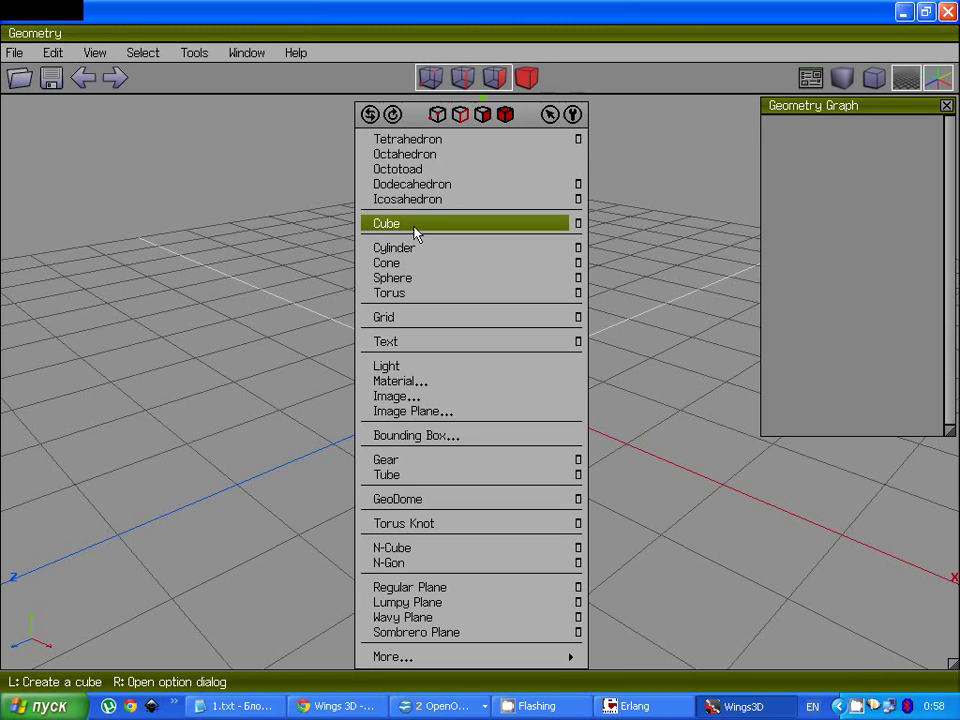
left_click(415, 233)
middle_click(572, 246)
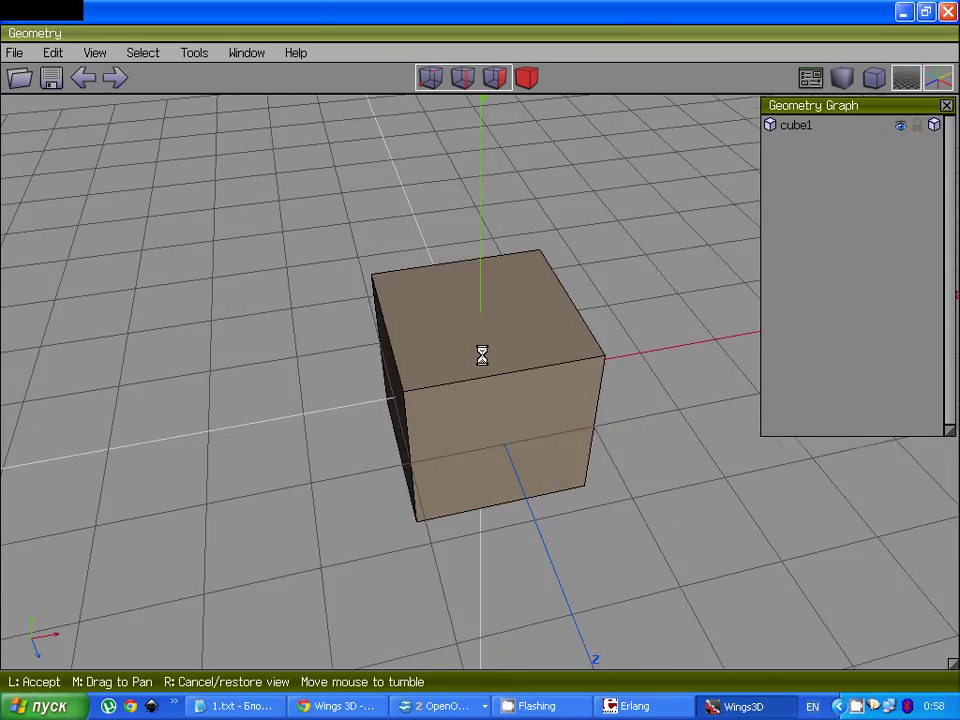
left_click(481, 356)
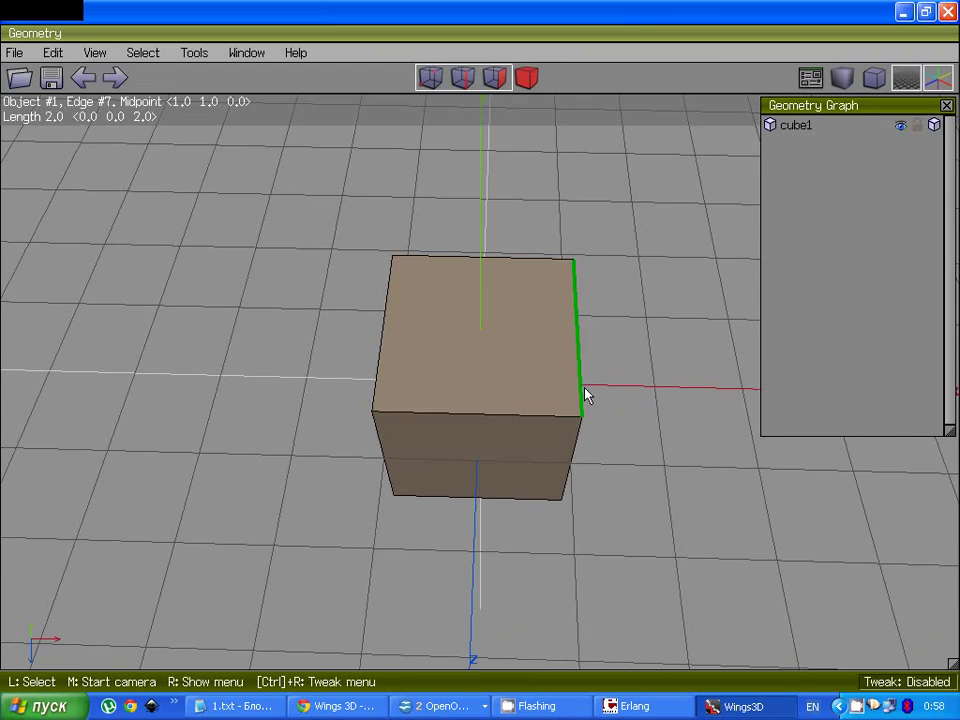
scroll(579, 371, "down", 5)
scroll(566, 350, "up", 6)
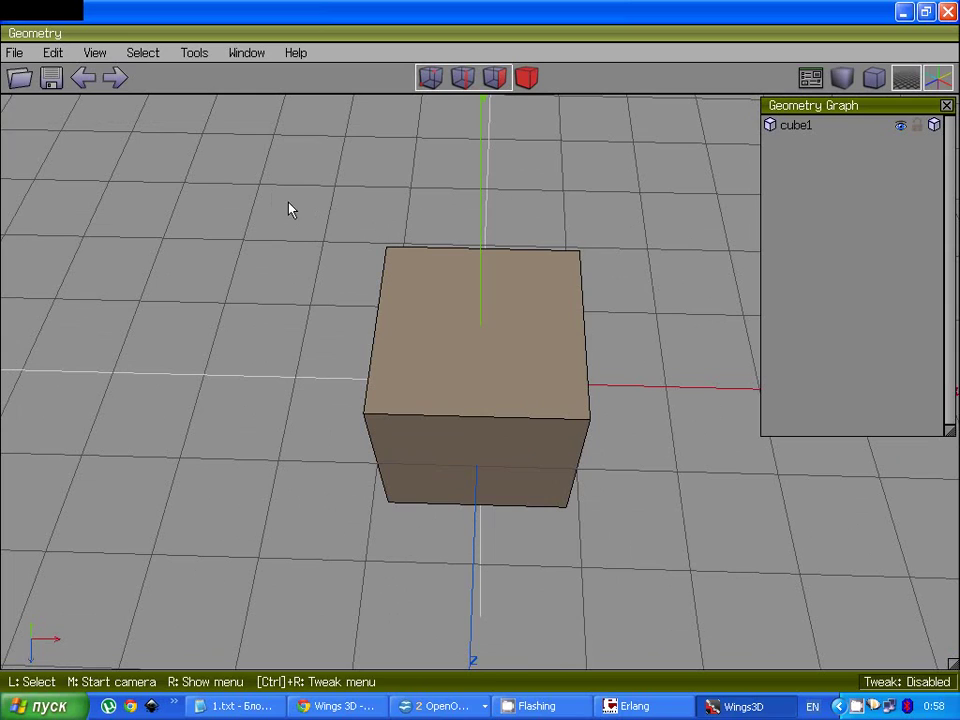
Step: Switch the interface to the blue theme and dismiss the notice about the default material color
left_click(52, 52)
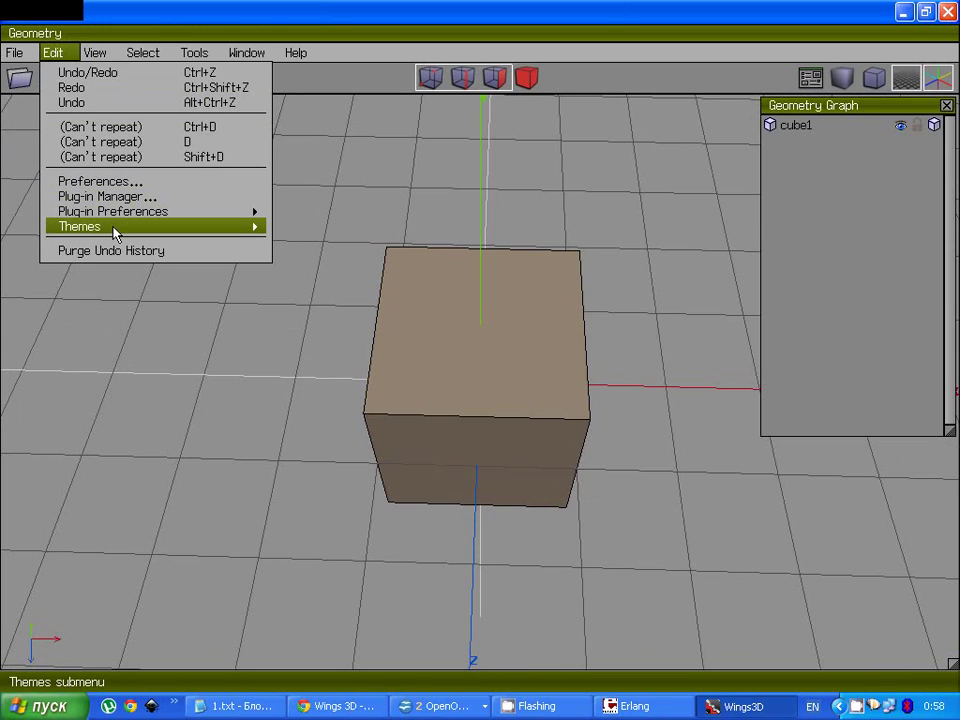
mouse_move(270, 226)
left_click(313, 256)
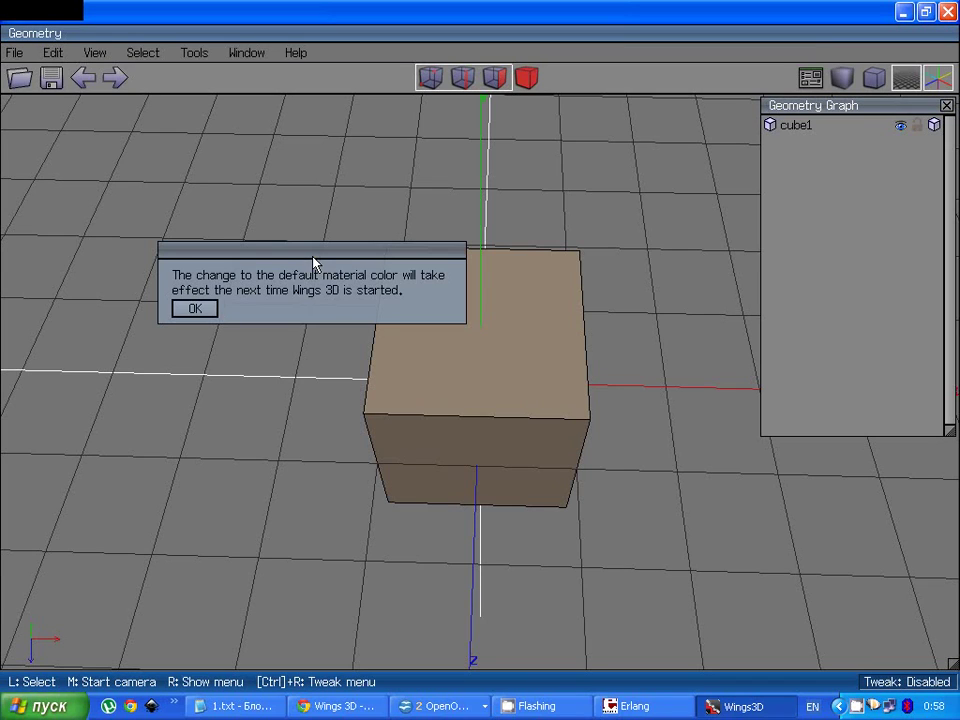
left_click(205, 310)
middle_click(522, 228)
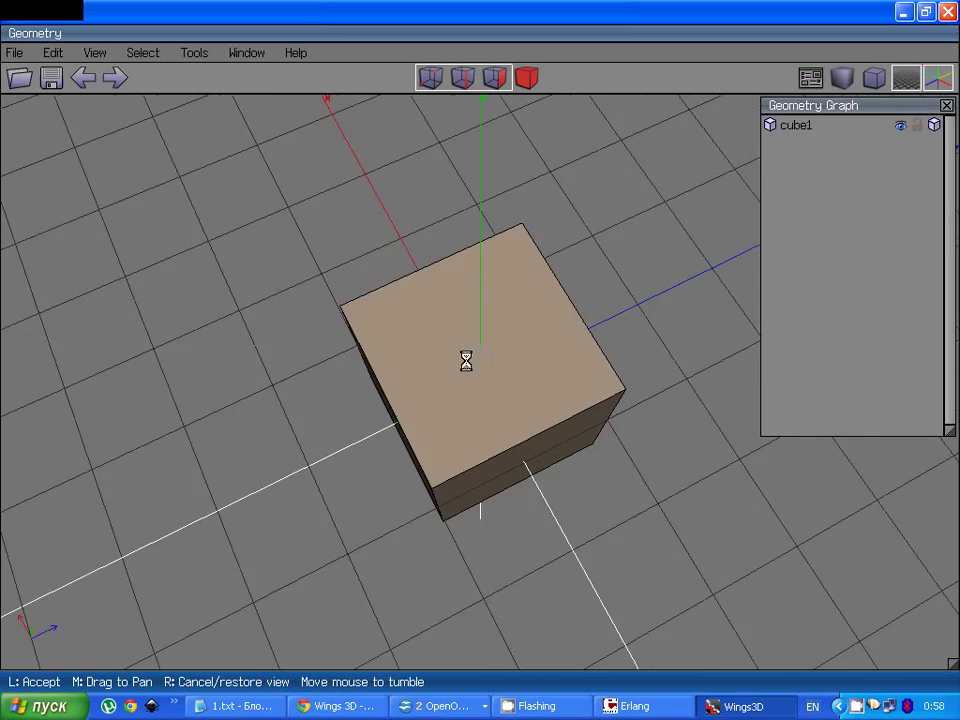
left_click(503, 226)
scroll(553, 211, "down", 3)
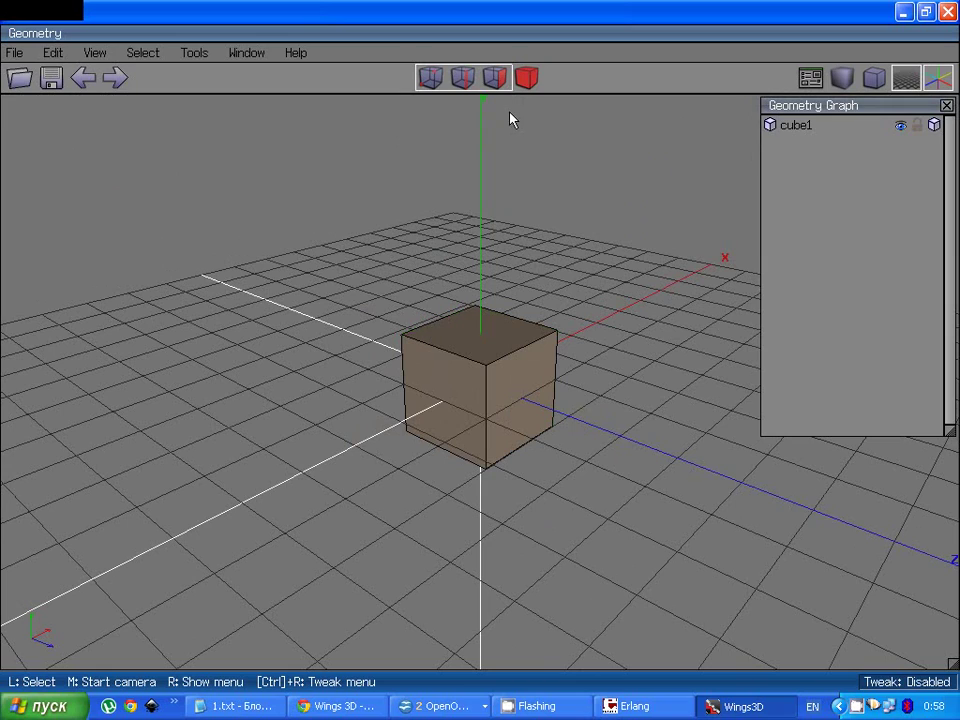
Step: Activate face selection mode and select the top face of the cube
left_click(496, 84)
scroll(505, 275, "down", 3)
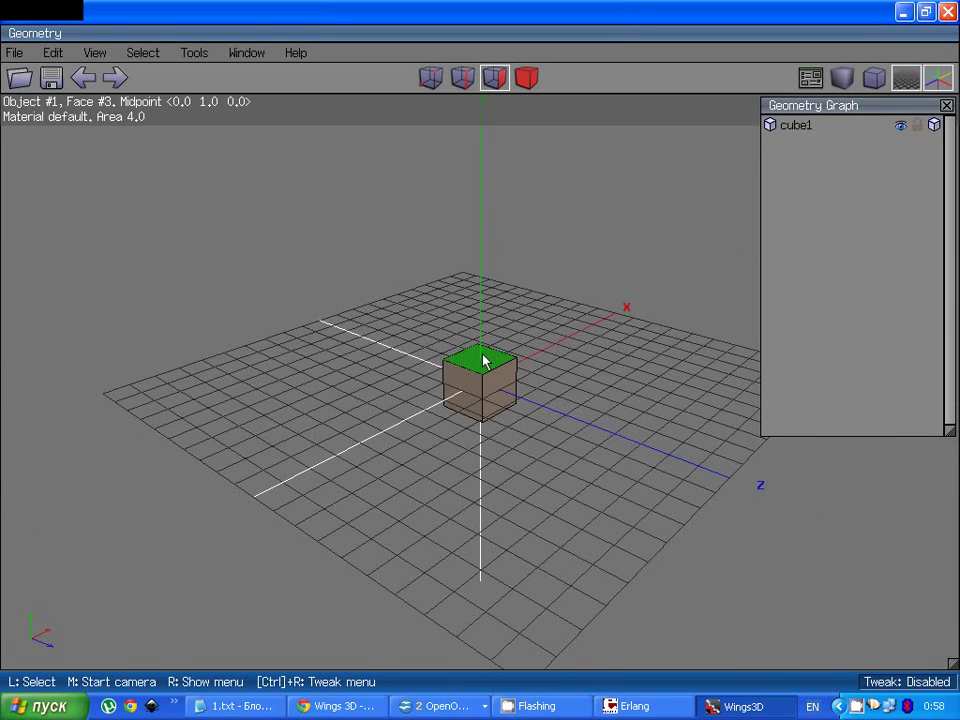
left_click(482, 360)
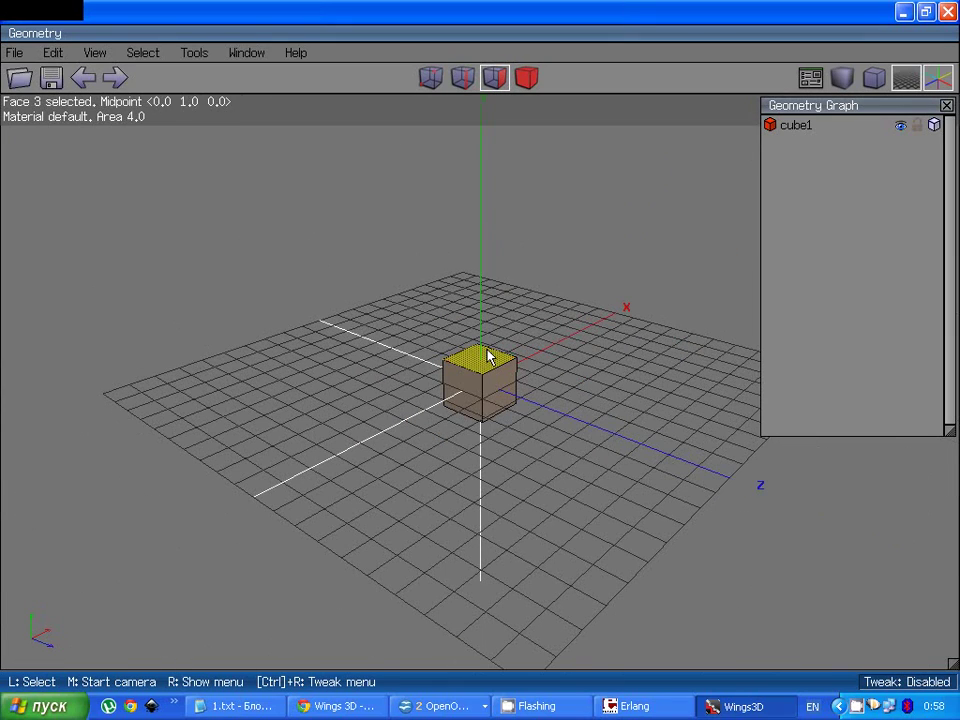
scroll(485, 359, "up", 2)
scroll(485, 357, "up", 4)
scroll(485, 355, "down", 4)
scroll(485, 355, "up", 2)
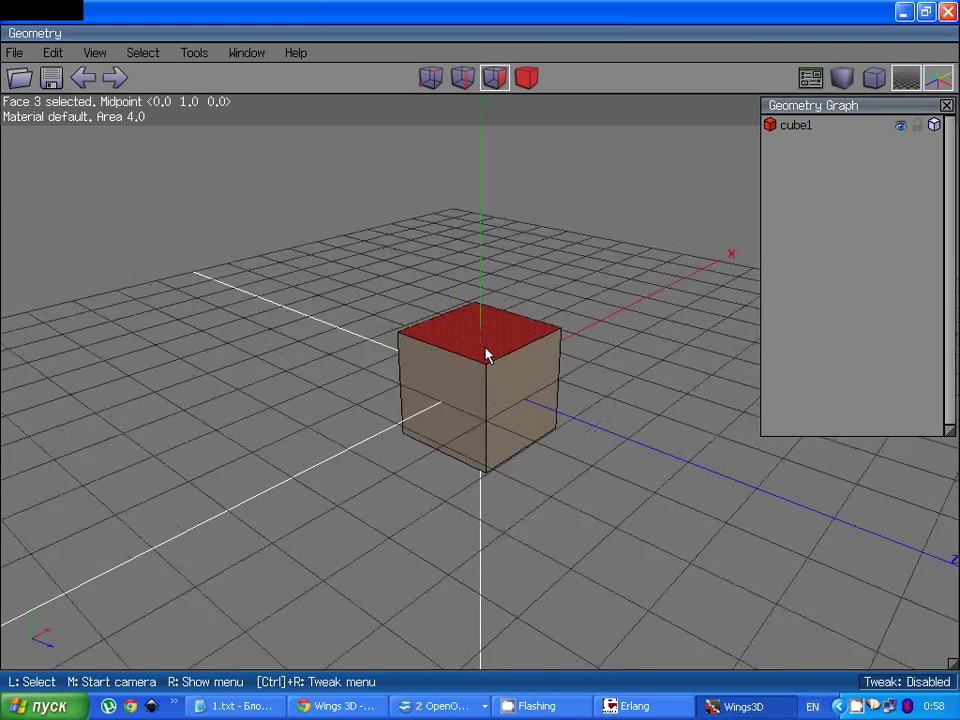
scroll(487, 350, "down", 2)
scroll(487, 350, "up", 4)
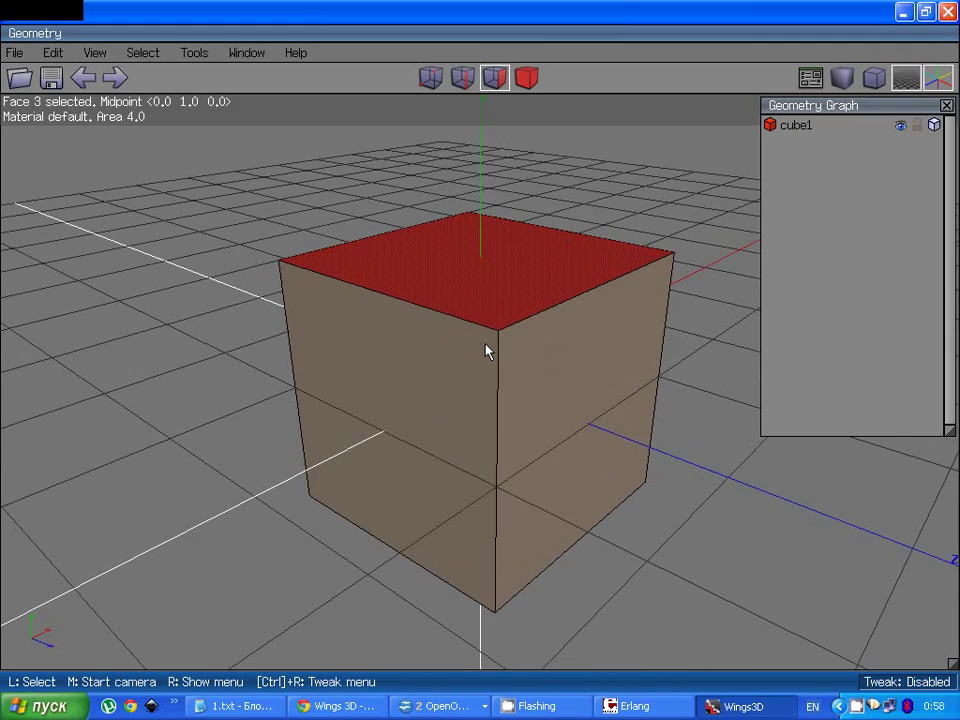
scroll(487, 350, "down", 4)
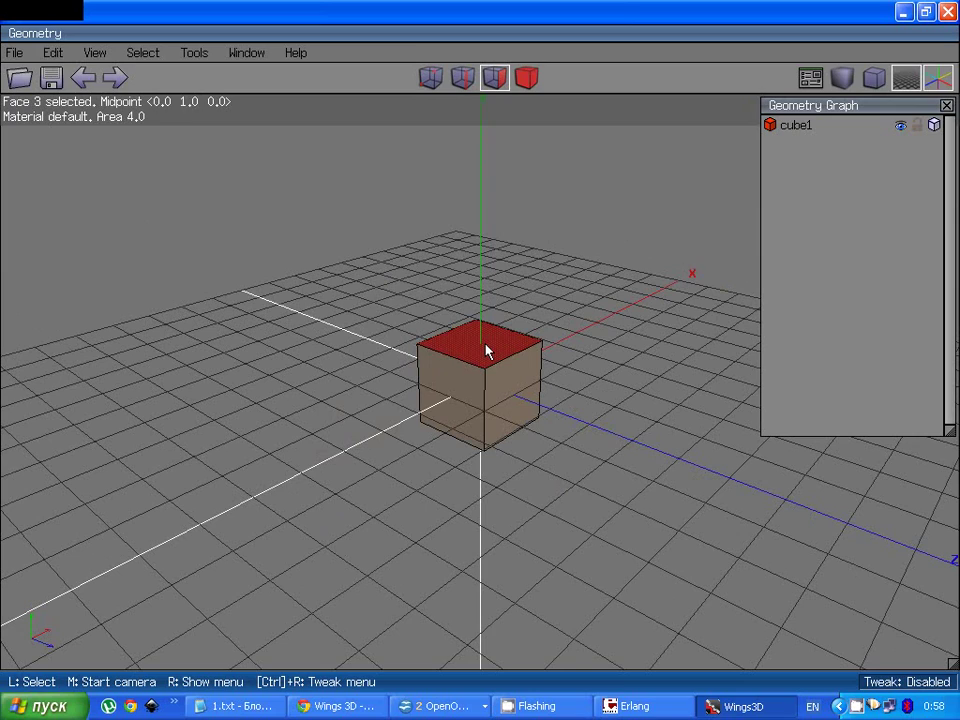
Step: Select the whole cube as a body and scale it down uniformly until its top face area is about 0.35
left_click(526, 77)
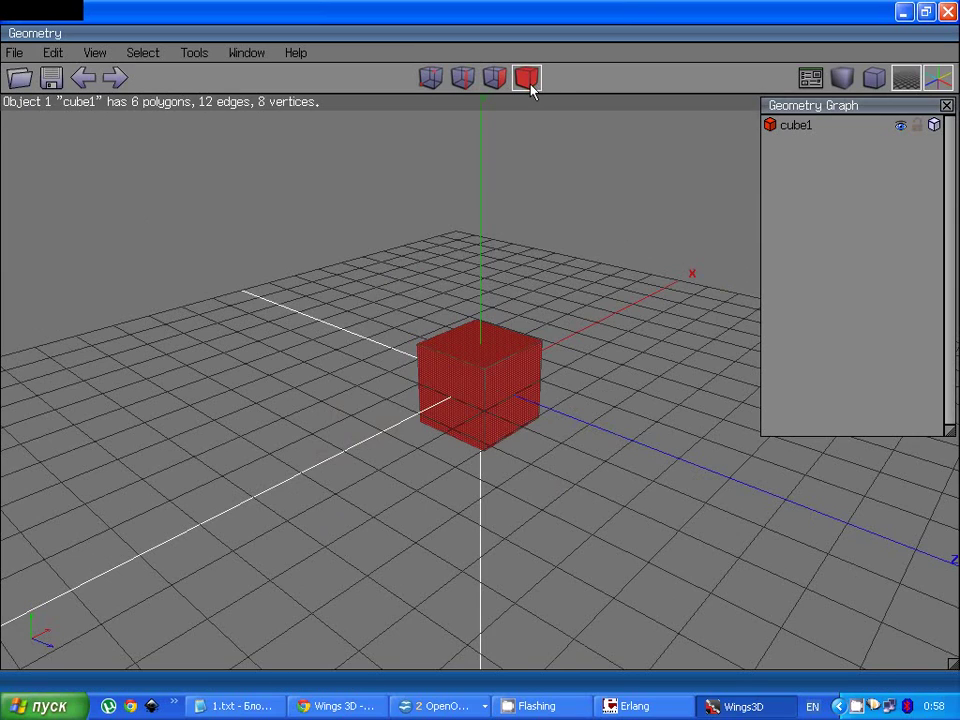
right_click(495, 358)
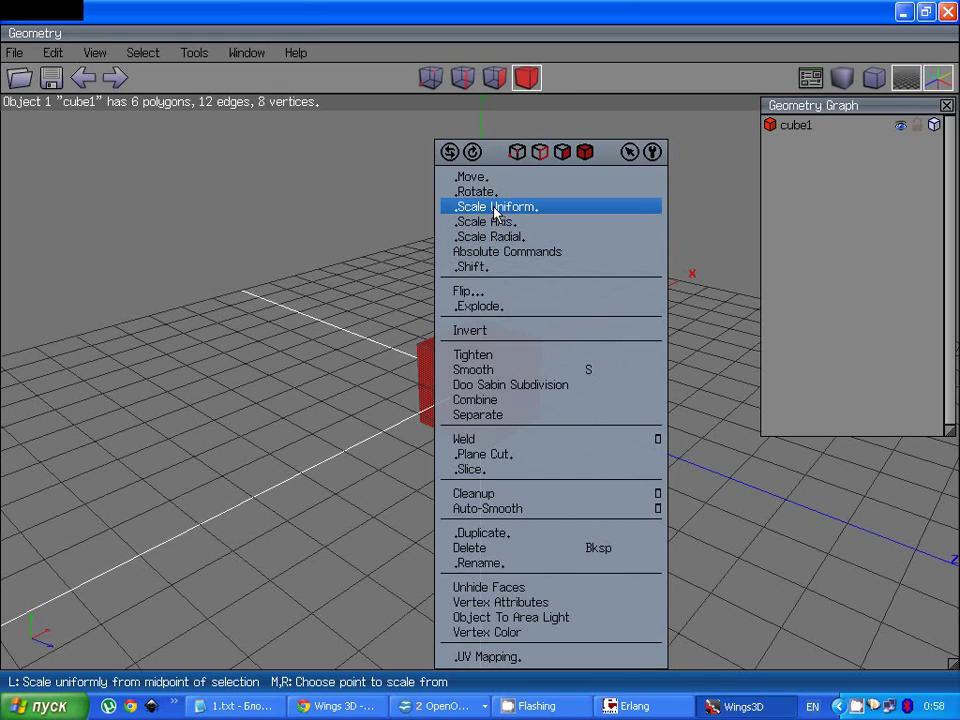
left_click(493, 206)
left_click(491, 300)
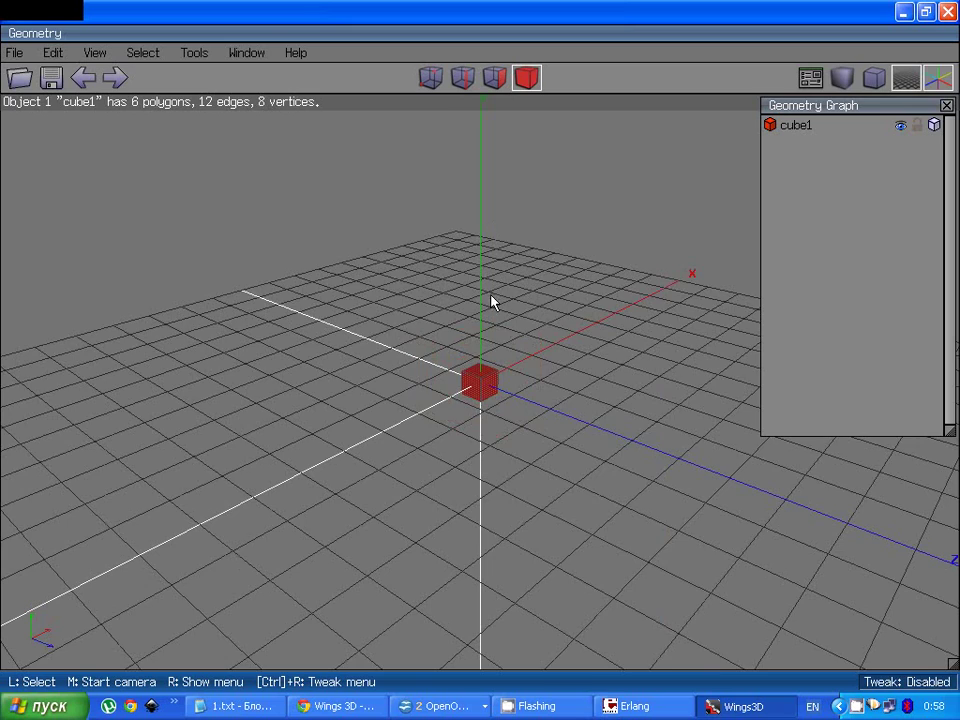
scroll(533, 203, "up", 5)
left_click(496, 79)
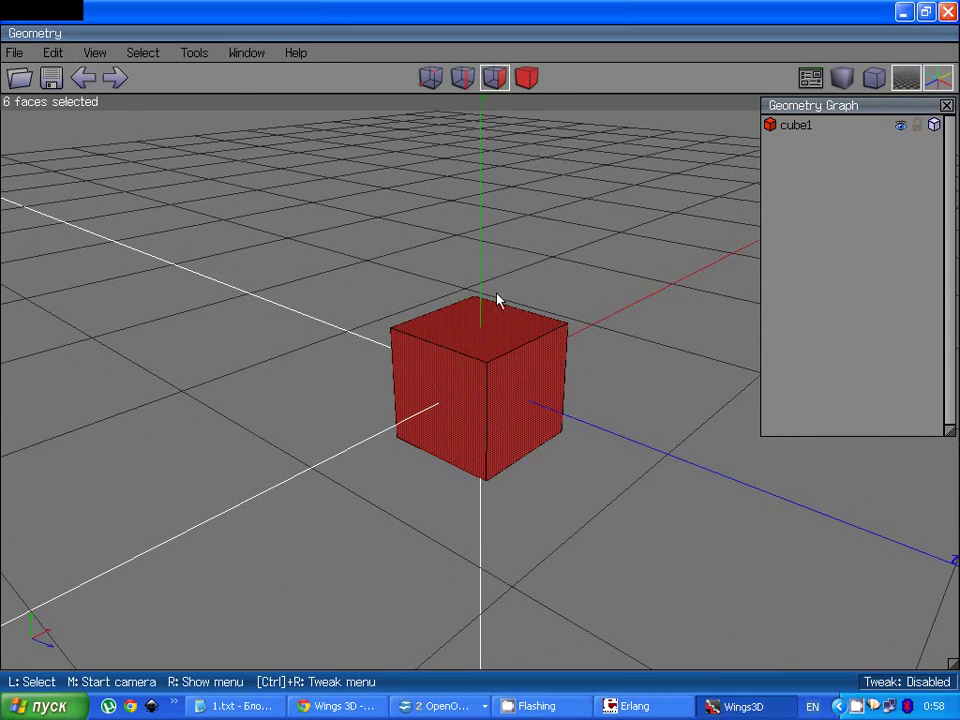
left_click(603, 253)
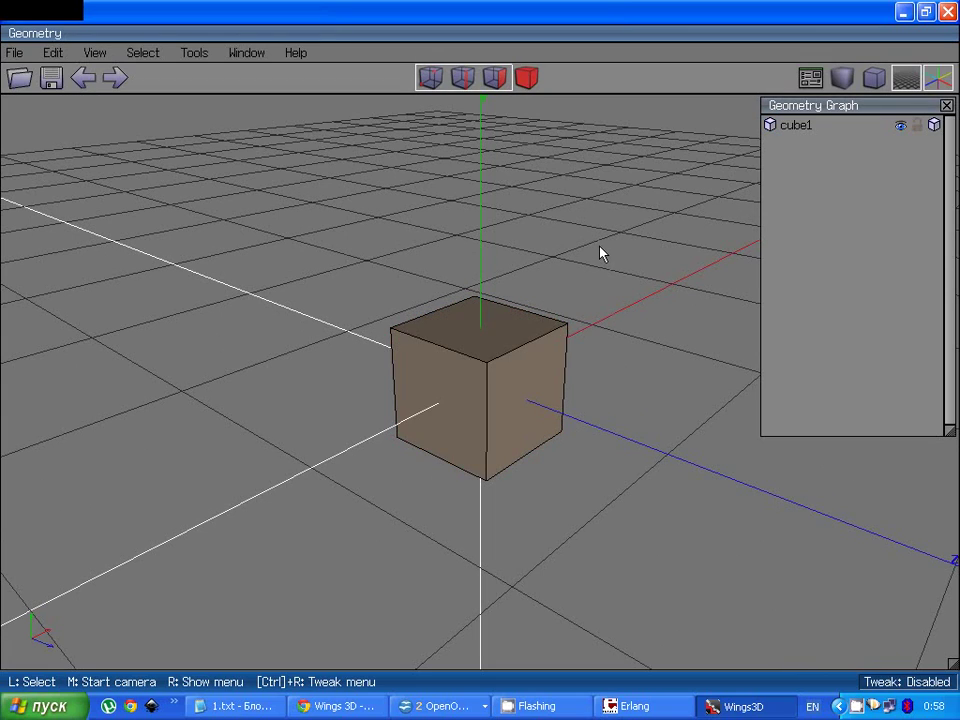
left_click(484, 317)
scroll(465, 347, "down", 3)
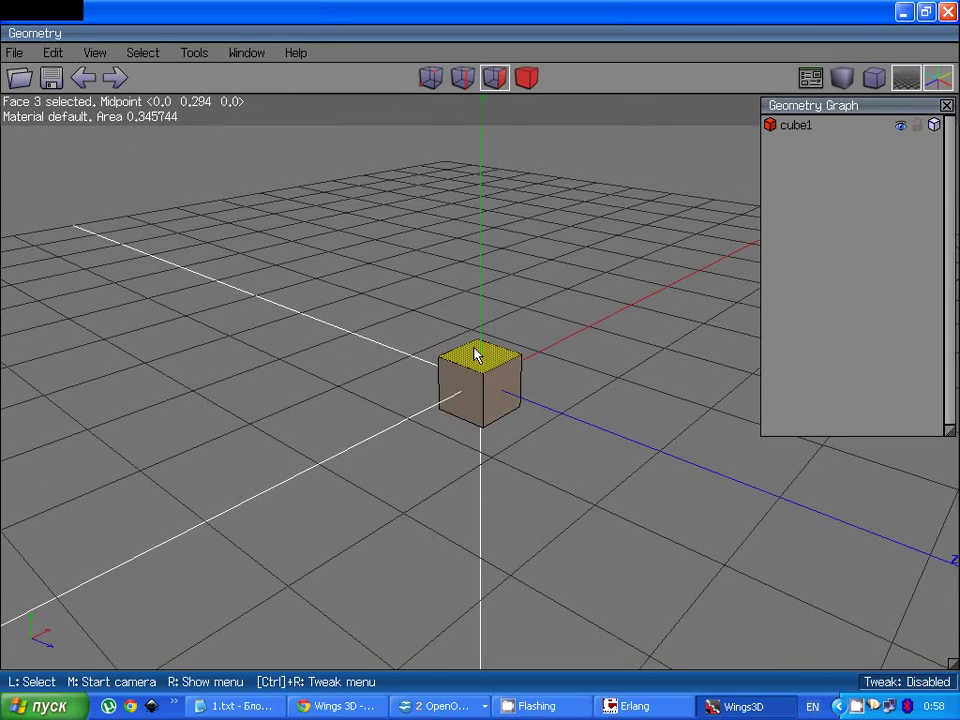
right_click(476, 355)
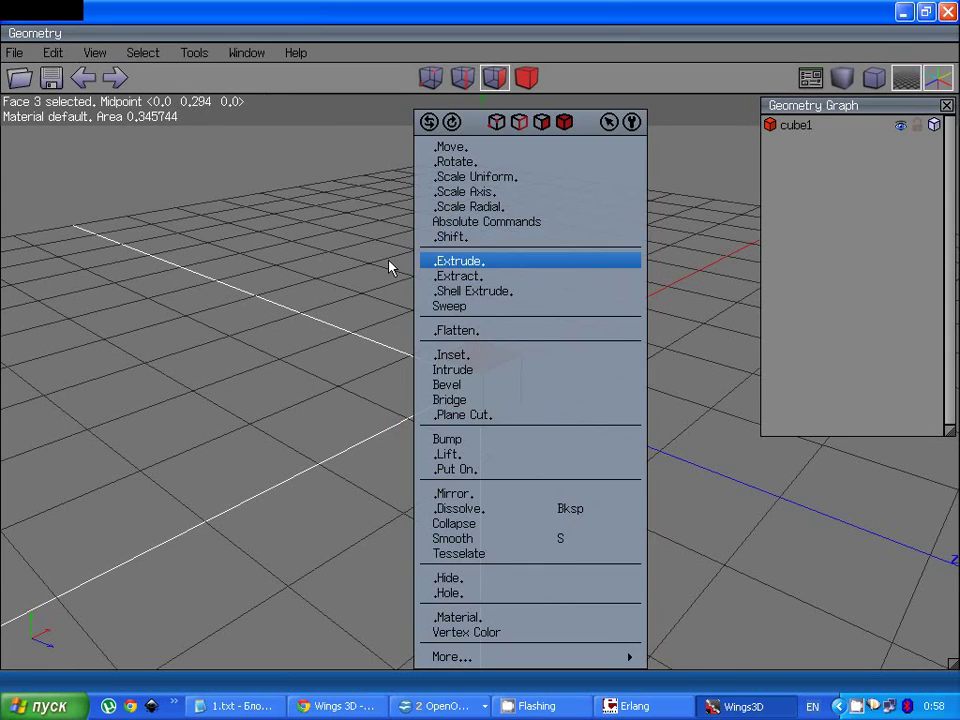
left_click(477, 129)
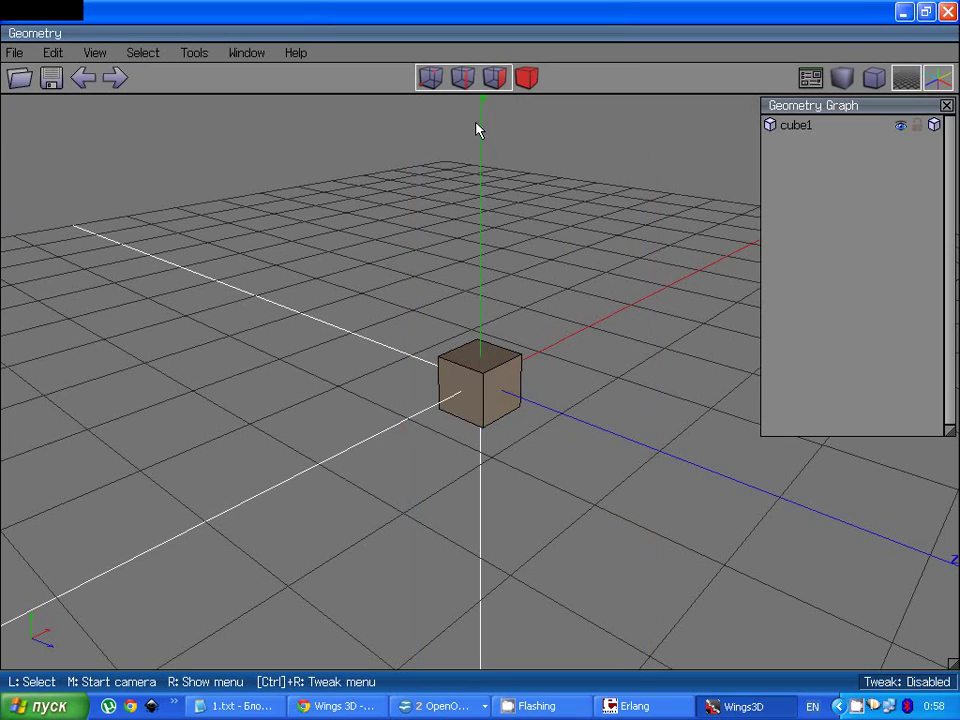
left_click(447, 393)
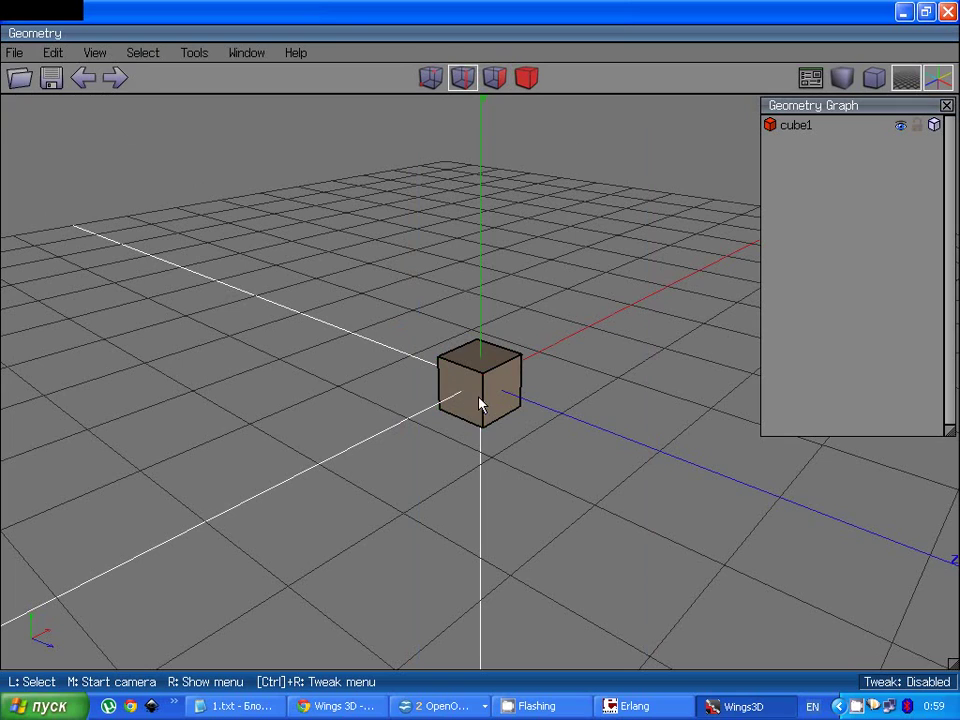
Step: In face selection mode, select two opposite side faces of the cube, the ones facing along the Z axis
left_click(494, 77)
left_click(509, 399)
left_click(509, 399)
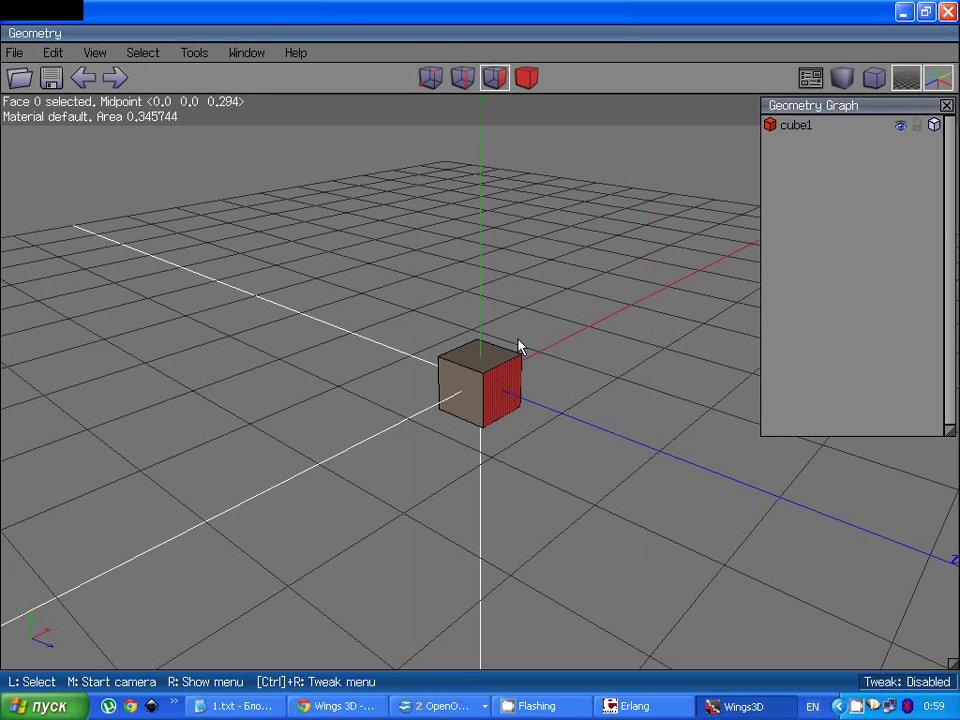
middle_click(519, 343)
left_click(482, 381)
left_click(467, 391)
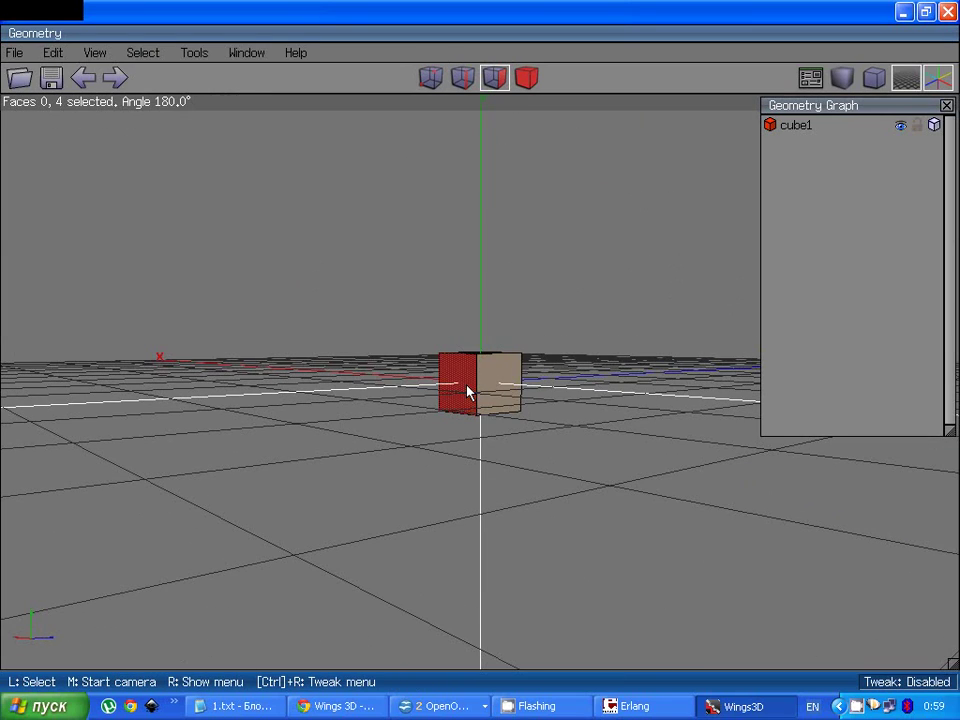
middle_click(535, 356)
left_click(519, 390)
Step: Inset the two selected opposite faces by about 36%
scroll(594, 362, "up", 3)
middle_click(594, 362)
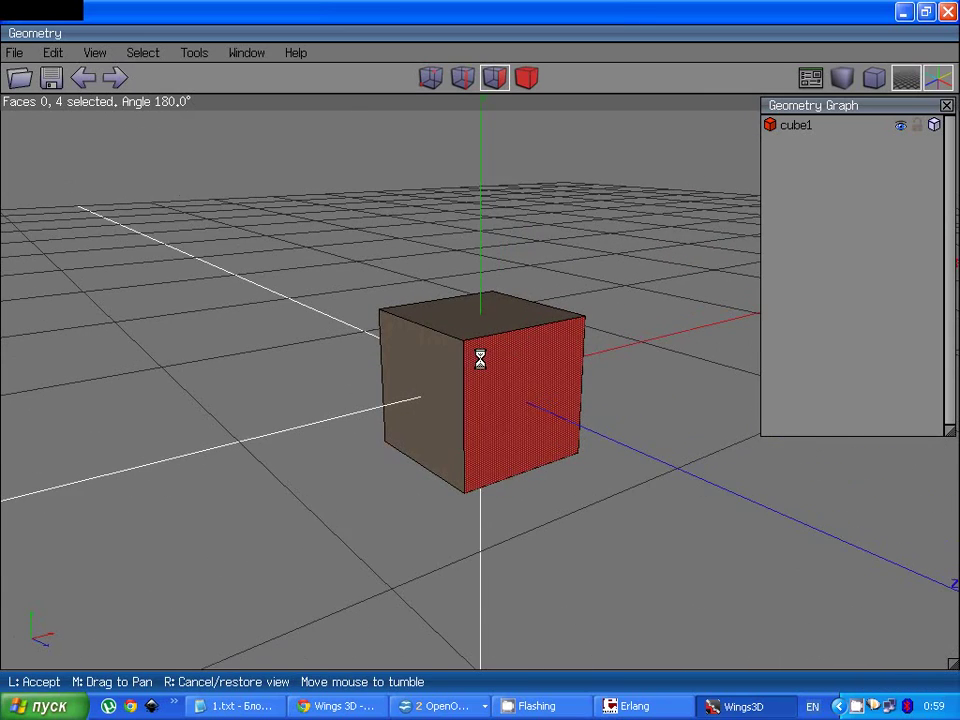
left_click(480, 360)
right_click(480, 360)
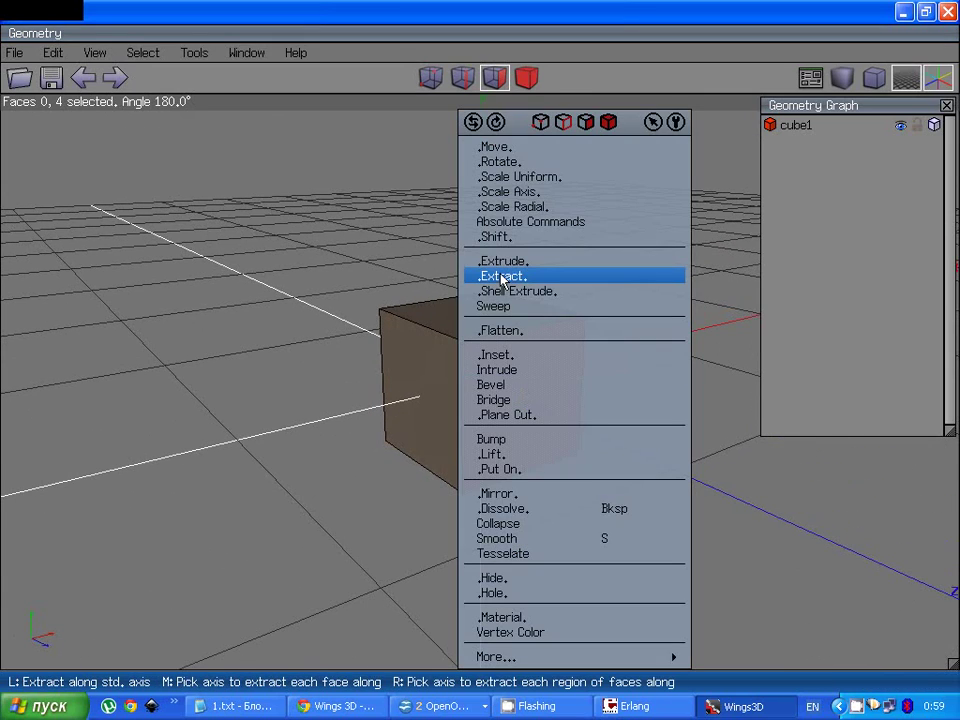
left_click(486, 356)
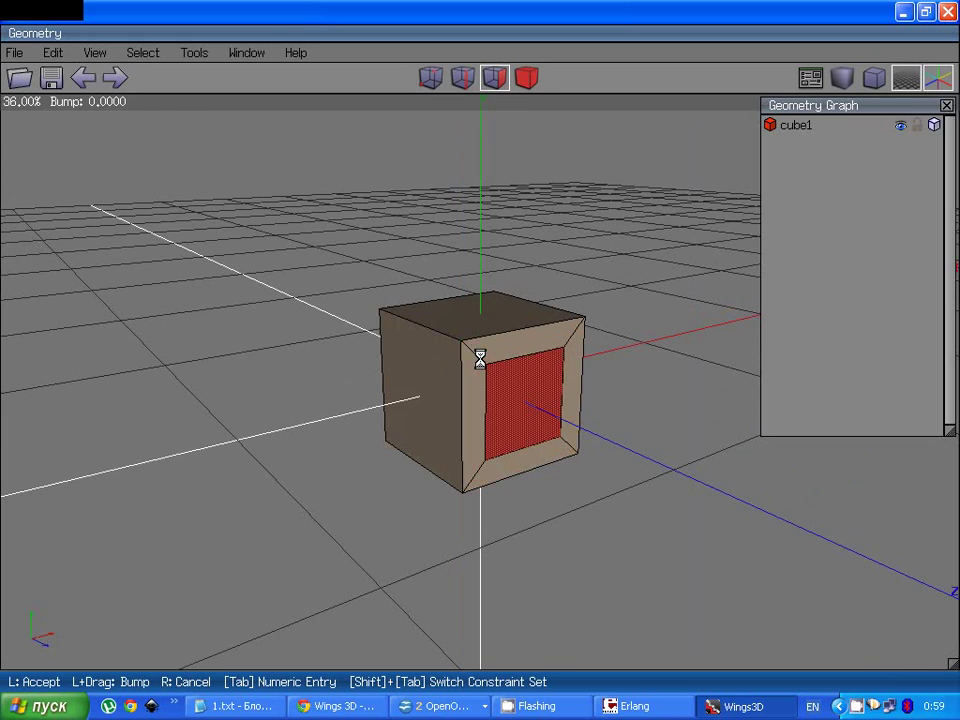
left_click(480, 360)
Step: Bridge the two inset faces to cut a square opening straight through the cube
right_click(514, 386)
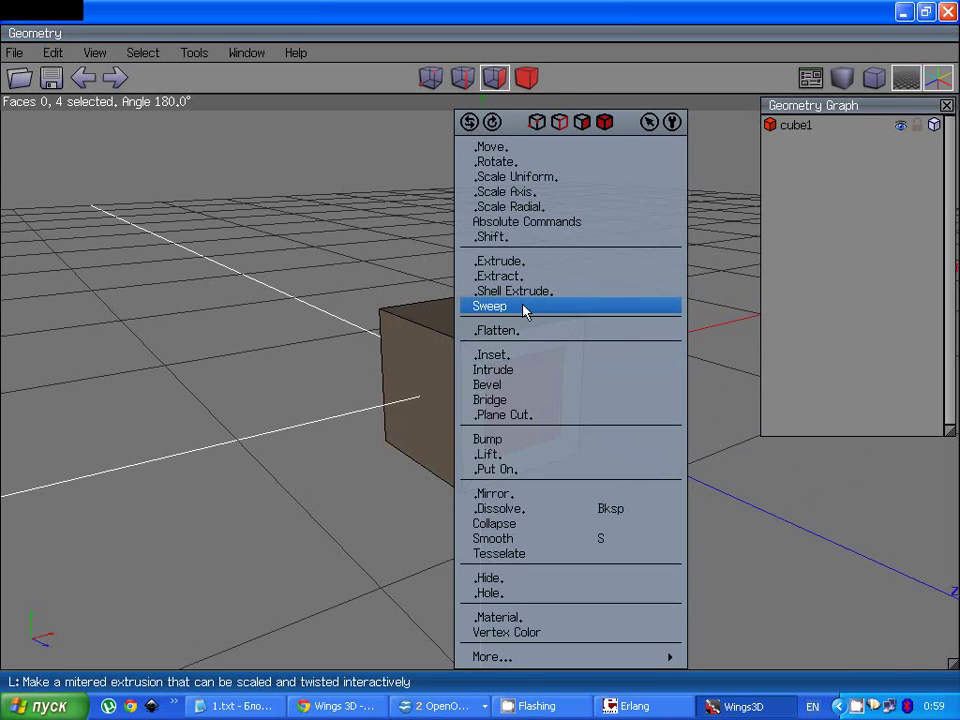
left_click(507, 401)
middle_click(516, 399)
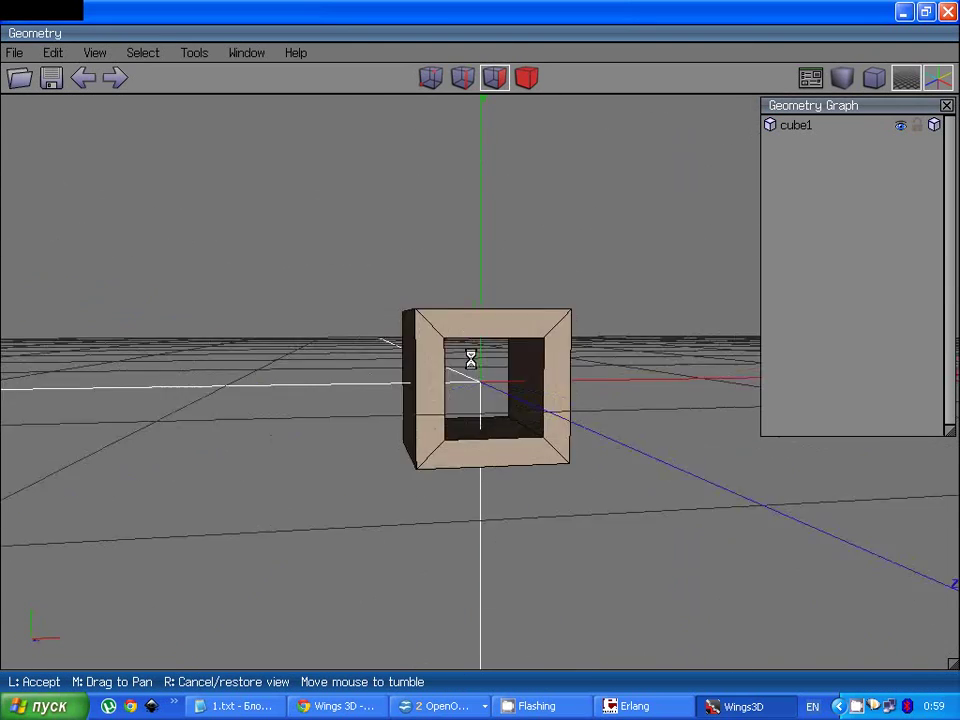
left_click(517, 318)
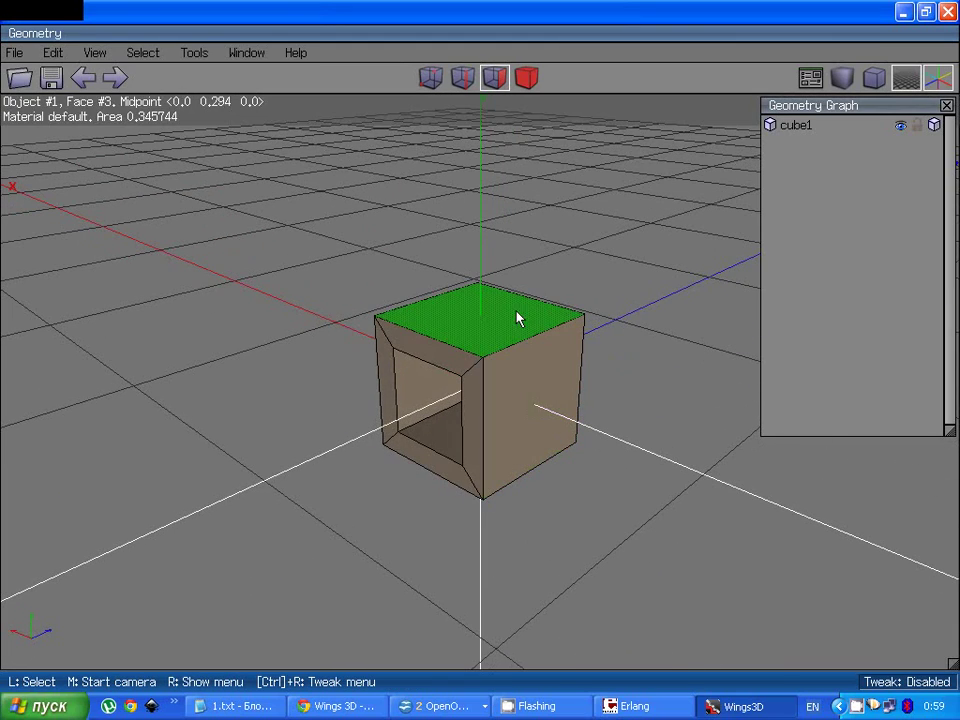
Step: Select the cube's top face and inset it by about 38.4%
left_click(517, 318)
scroll(495, 366, "down", 5)
right_click(496, 365)
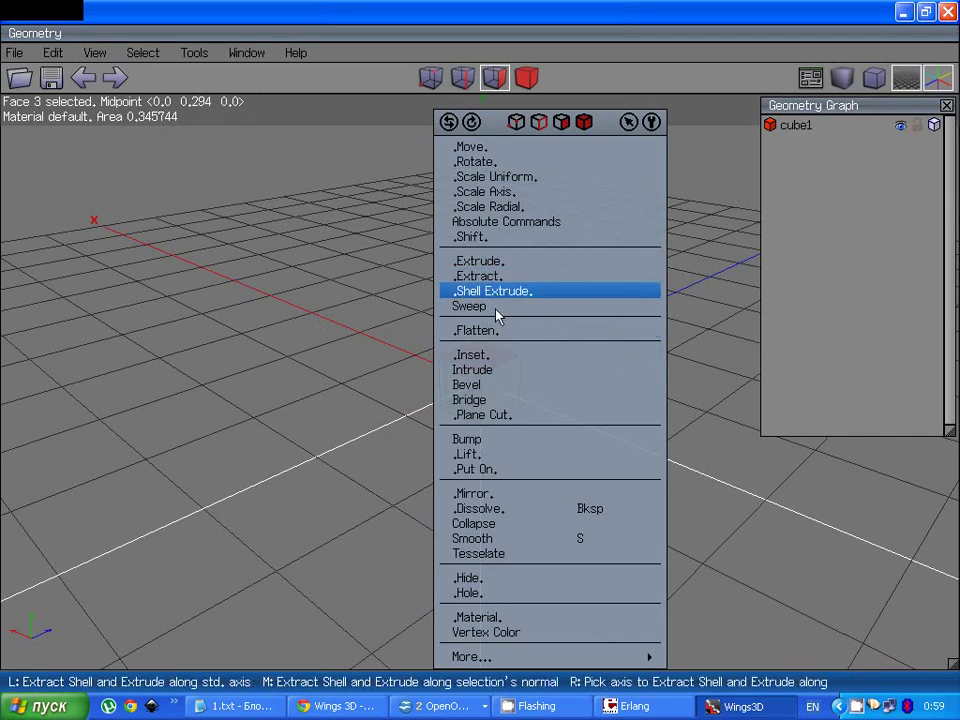
left_click(505, 357)
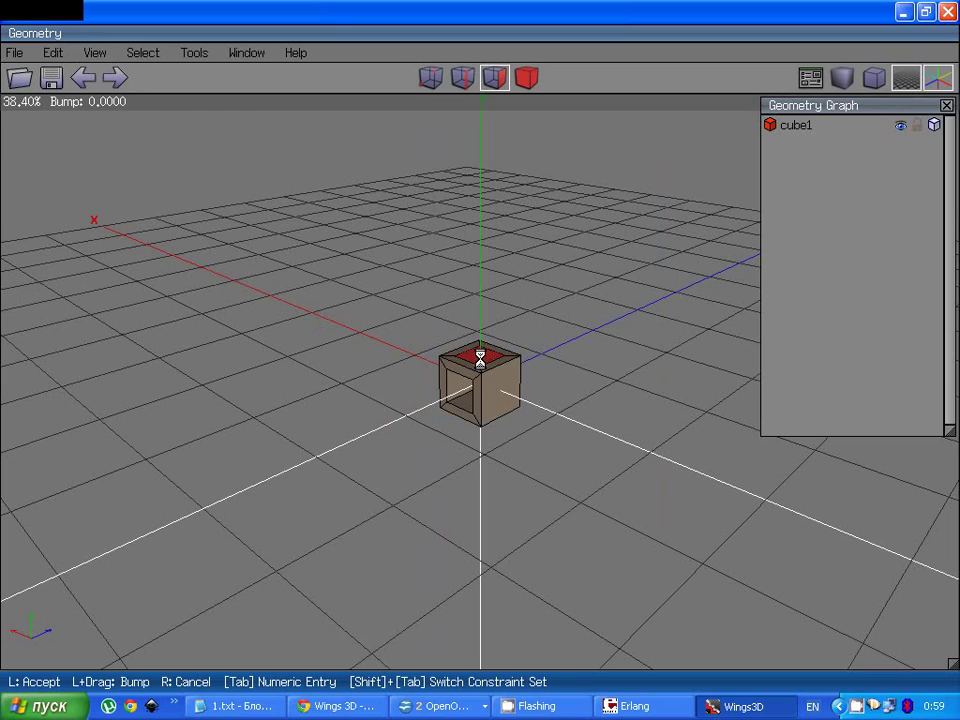
left_click(480, 358)
Step: Raise the inset top face vertically until its midpoint height is about 0.36, giving the cube a sloped top
scroll(495, 358, "up", 5)
right_click(493, 253)
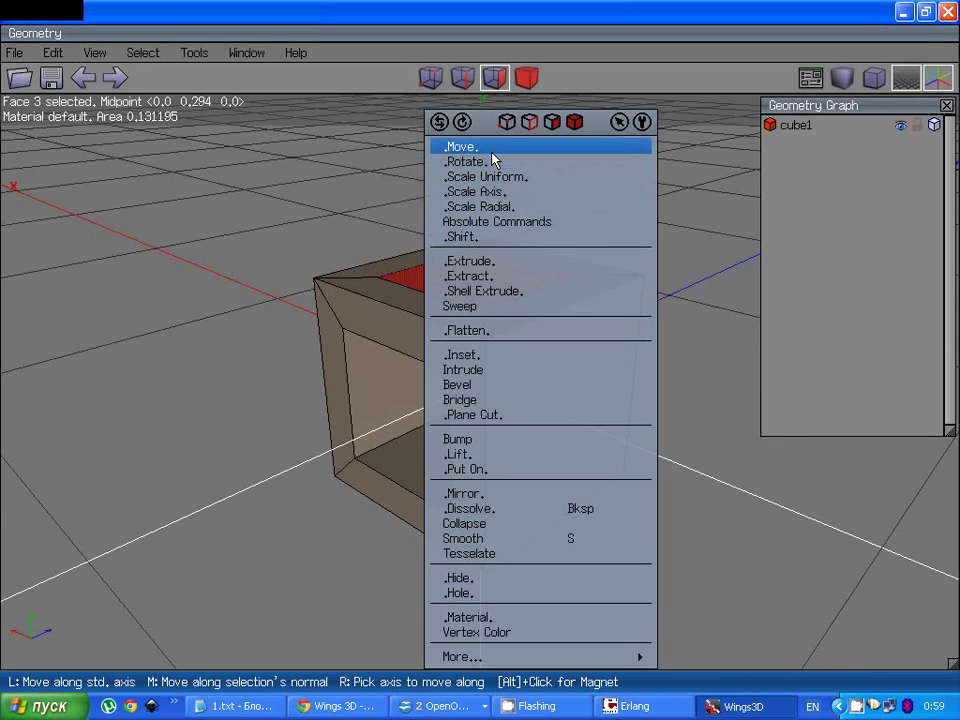
left_click(491, 150)
left_click(477, 215)
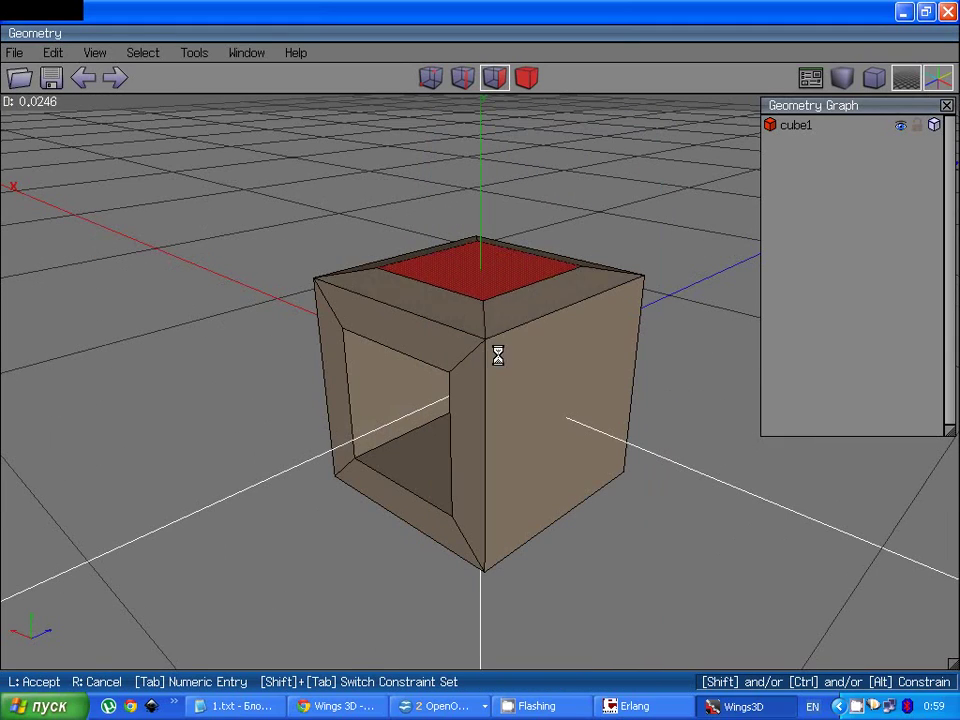
left_click(480, 360)
scroll(510, 285, "down", 4)
middle_click(542, 281)
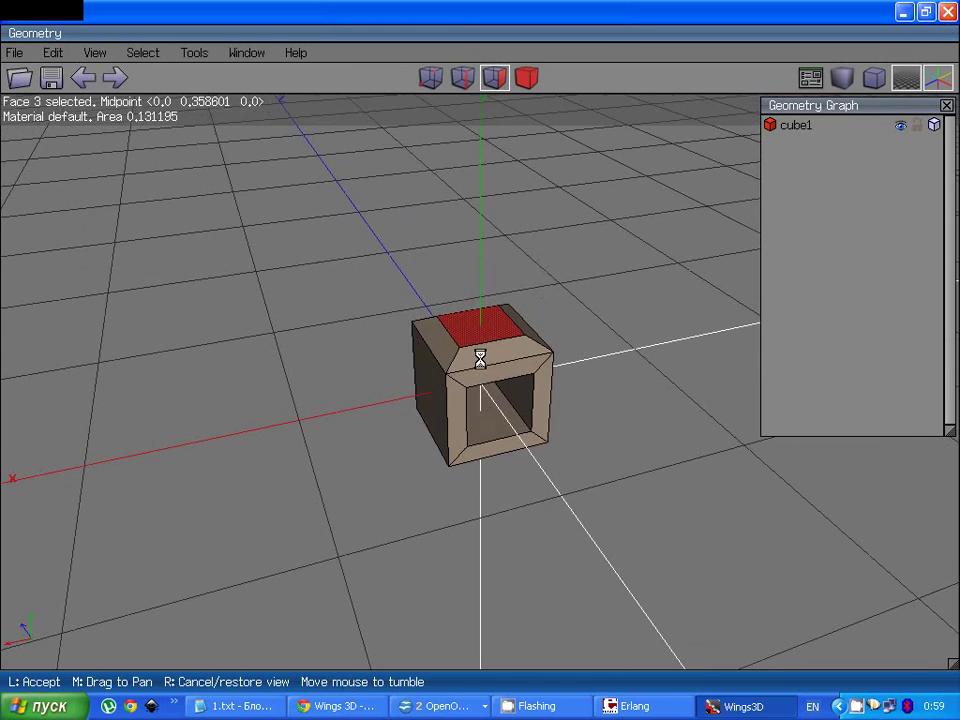
left_click(480, 358)
Step: Extrude the raised top face along its normal into a column reaching a height of about 2.0
right_click(495, 326)
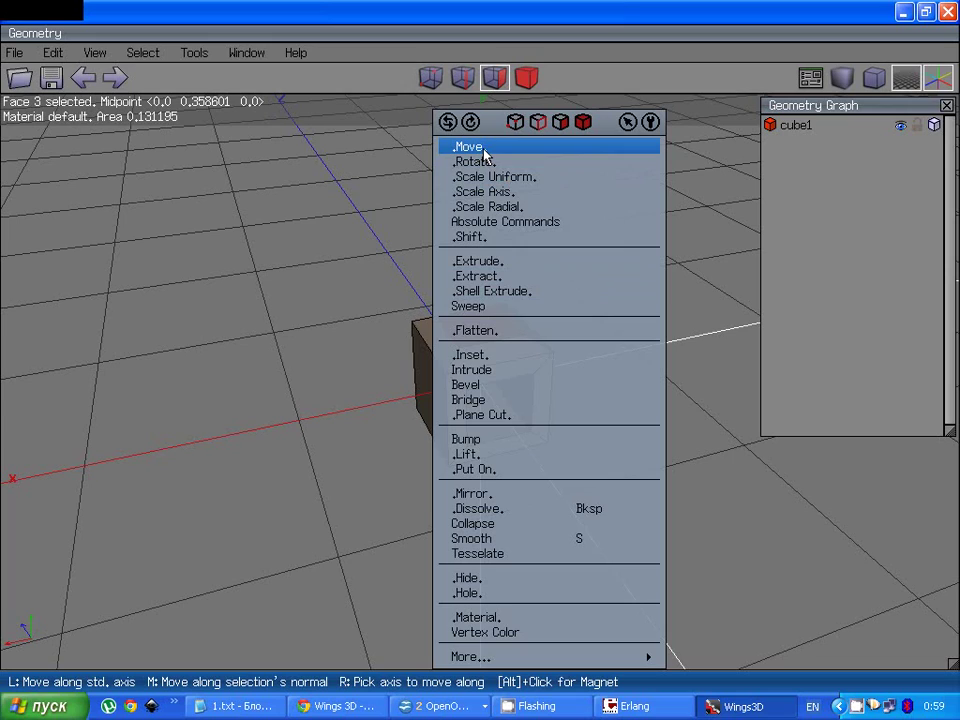
left_click(477, 260)
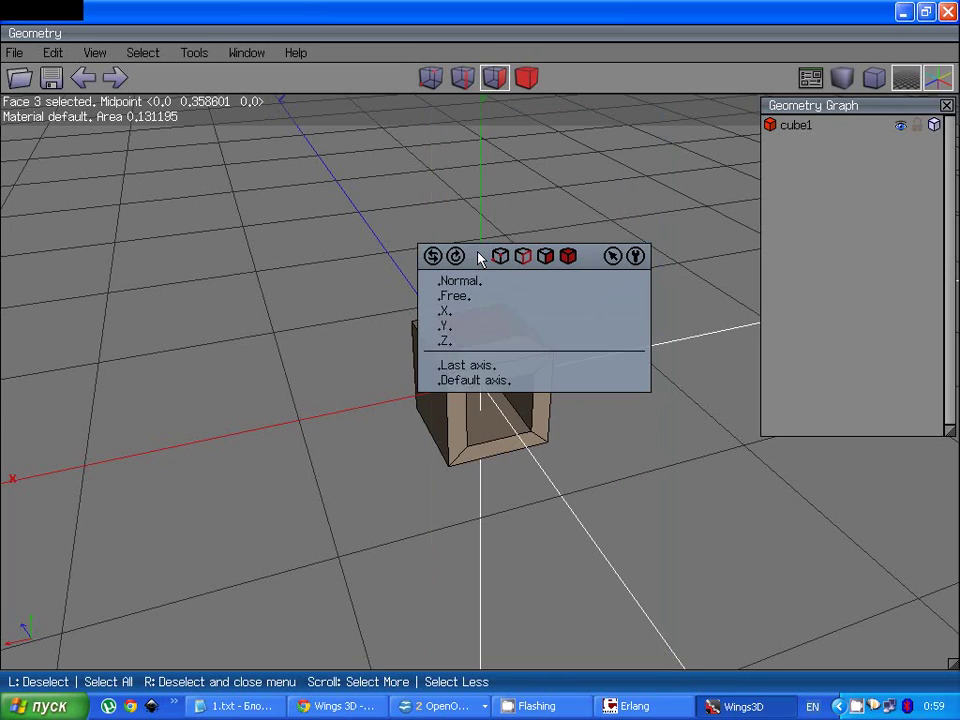
left_click(476, 284)
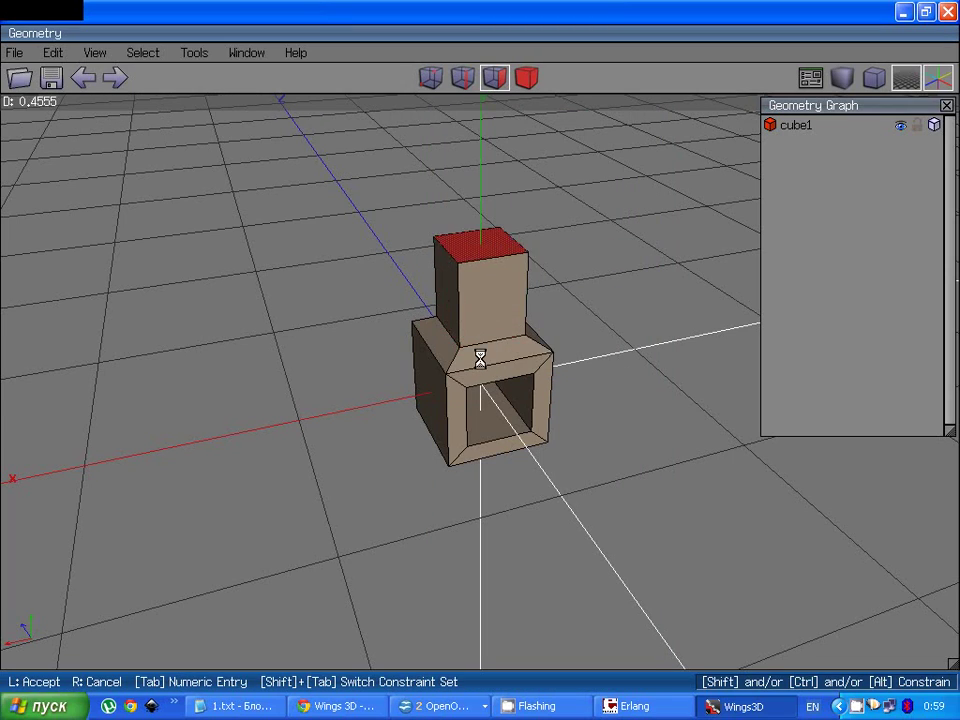
left_click(476, 289)
scroll(471, 294, "down", 5)
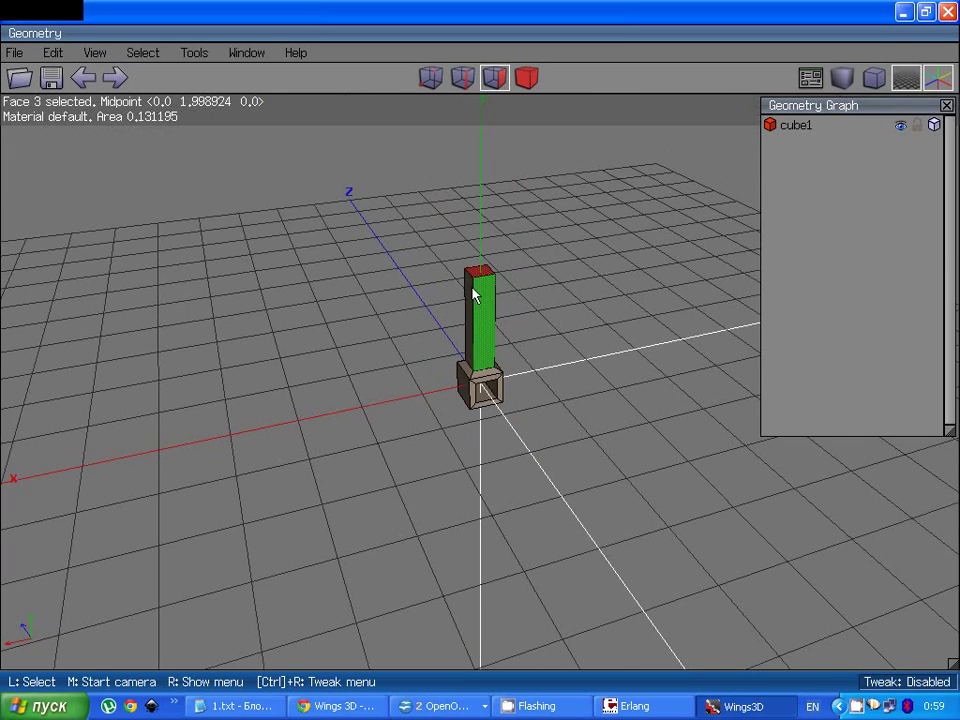
Step: Move the column's top face up along the vertical axis to a height of about 4.86
middle_click(481, 366)
left_click(500, 320)
right_click(500, 320)
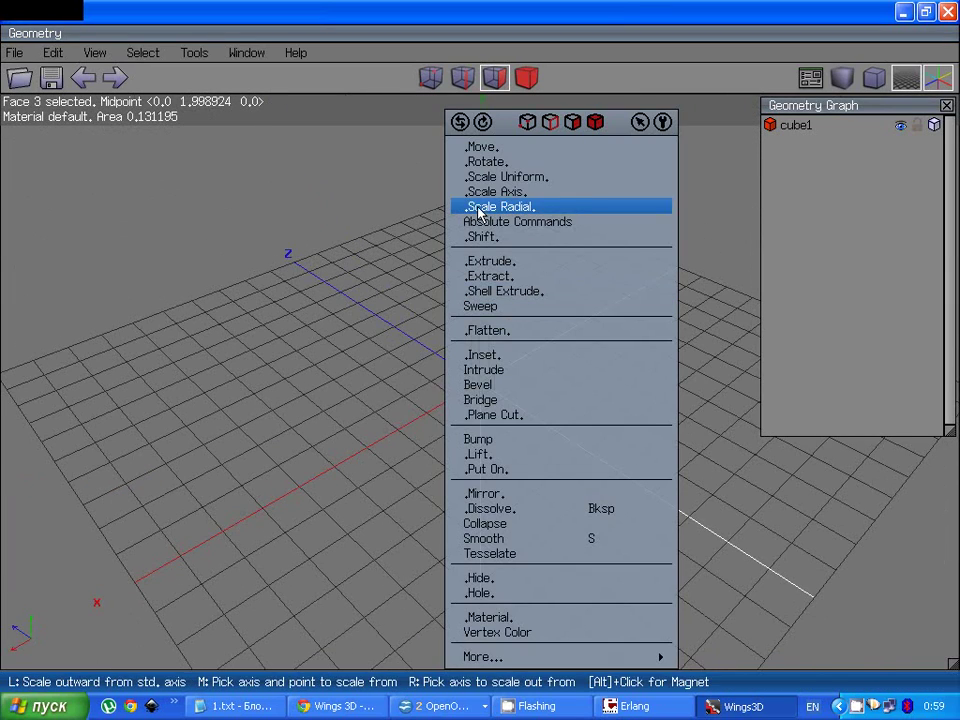
left_click(481, 148)
left_click(459, 222)
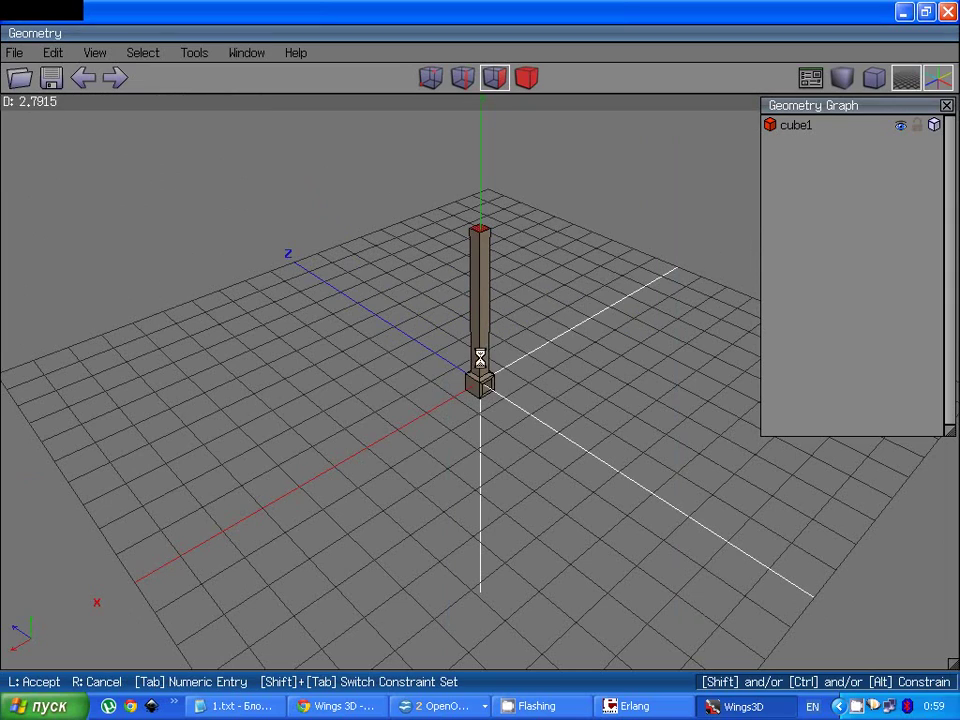
left_click(455, 279)
Step: Move the column's top face down along the vertical axis to a height of about 3.7 and clear the selection
right_click(490, 234)
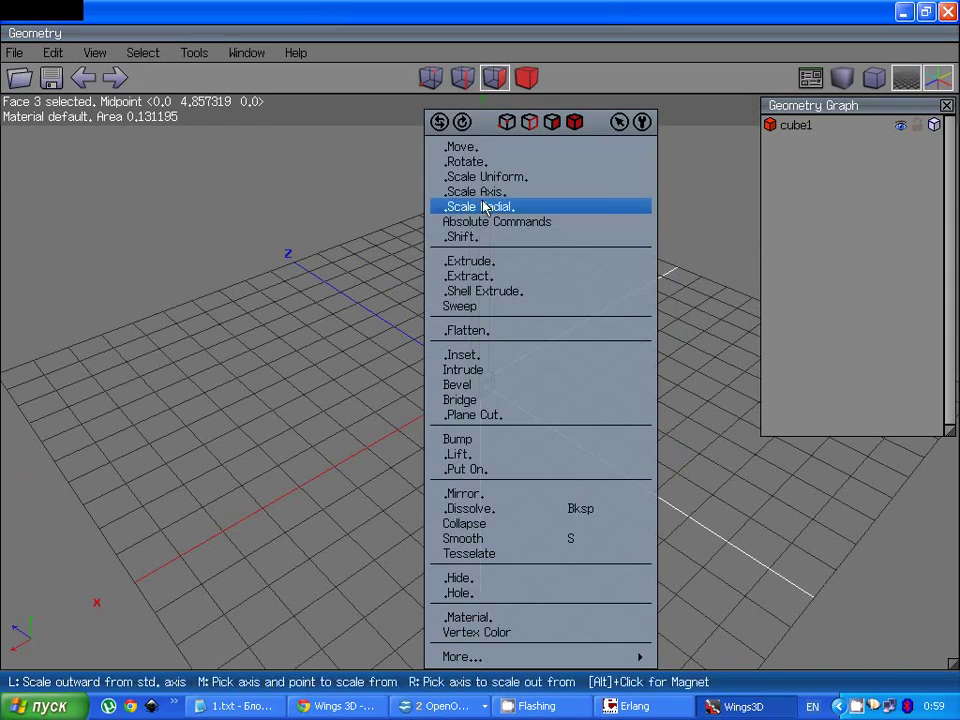
left_click(480, 148)
left_click(472, 214)
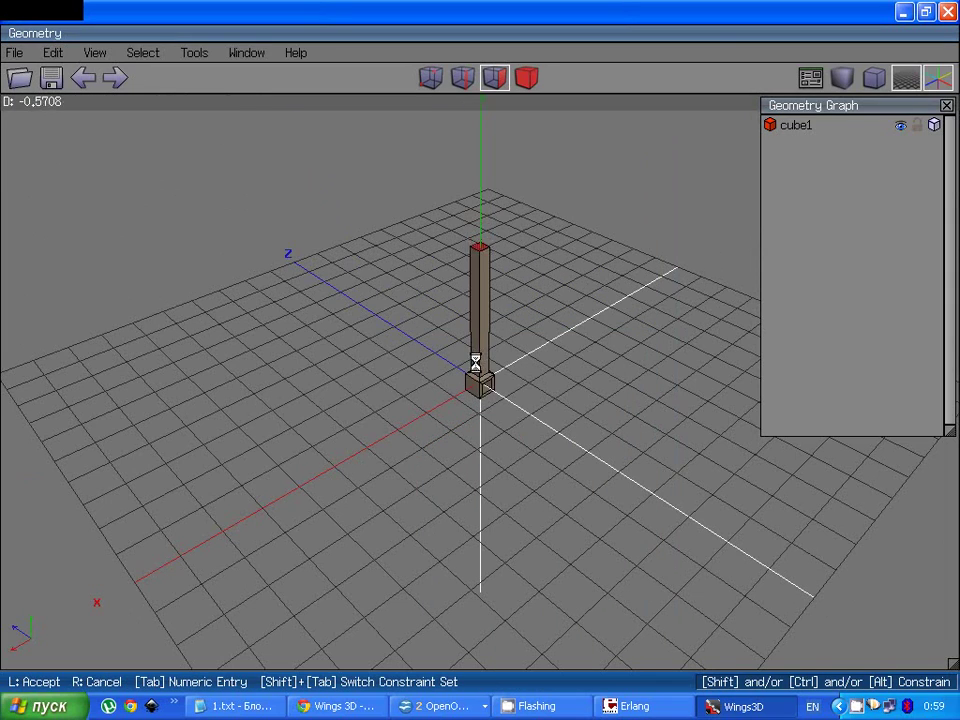
left_click(439, 246)
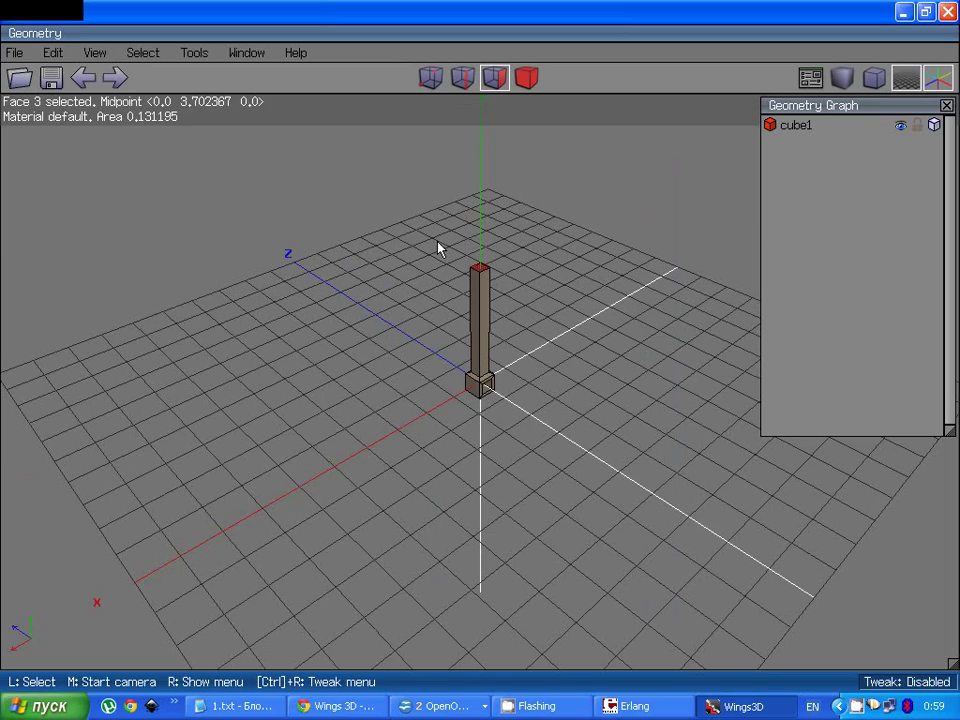
left_click(586, 219)
middle_click(538, 206)
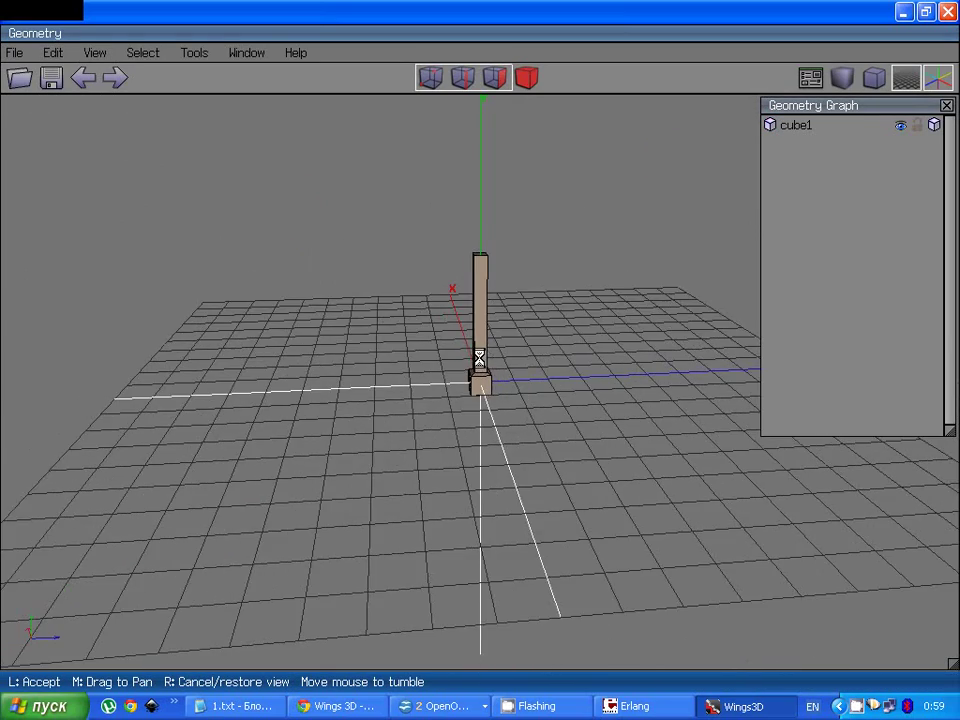
scroll(480, 358, "down", 5)
left_click(480, 358)
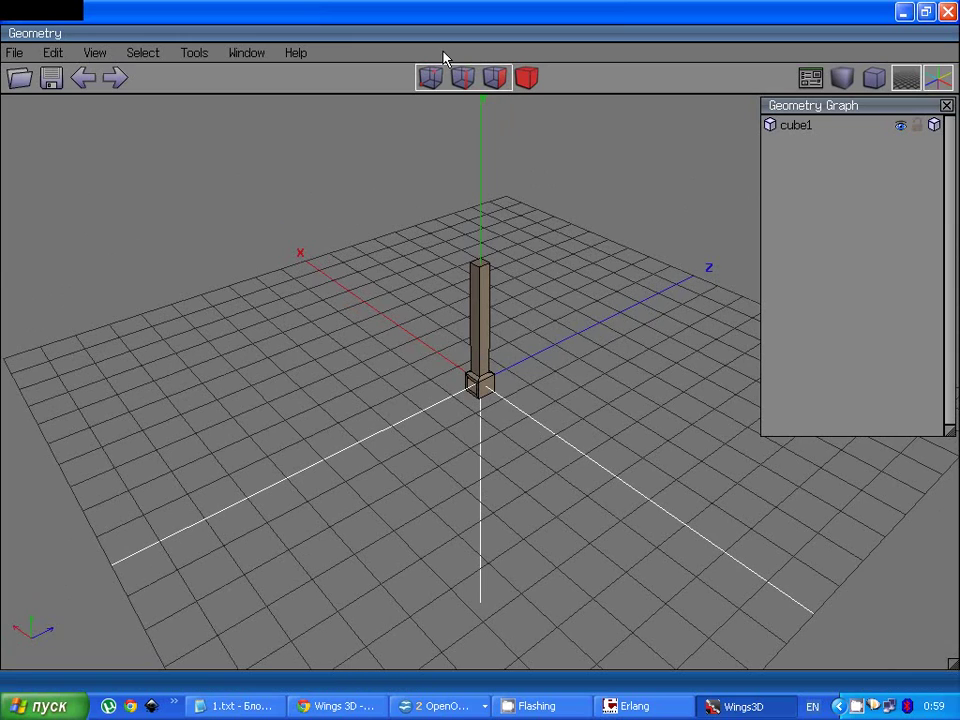
right_click(424, 236)
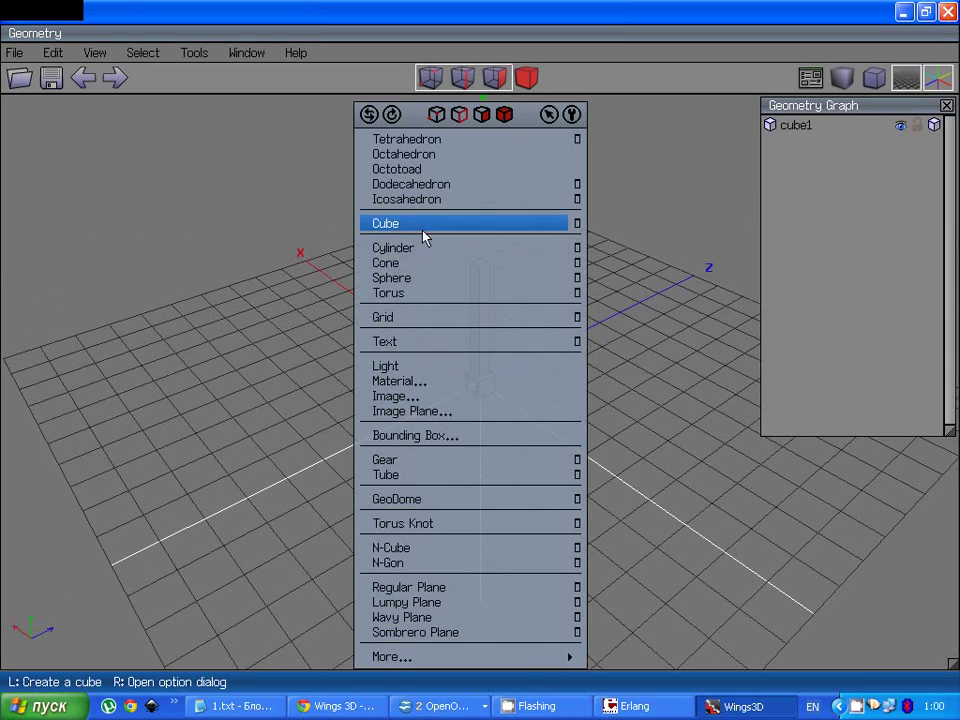
left_click(263, 284)
Step: Select the ring of vertical edges around the column and connect them to add a horizontal edge loop
scroll(463, 270, "up", 4)
middle_click(564, 240)
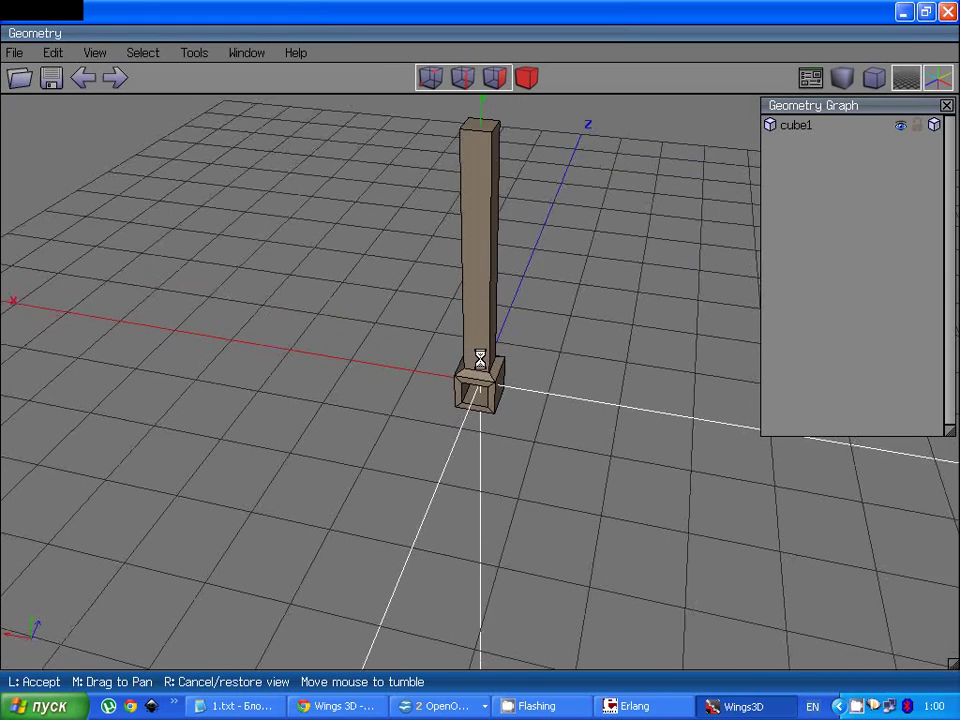
left_click(528, 205)
scroll(482, 141, "down", 2)
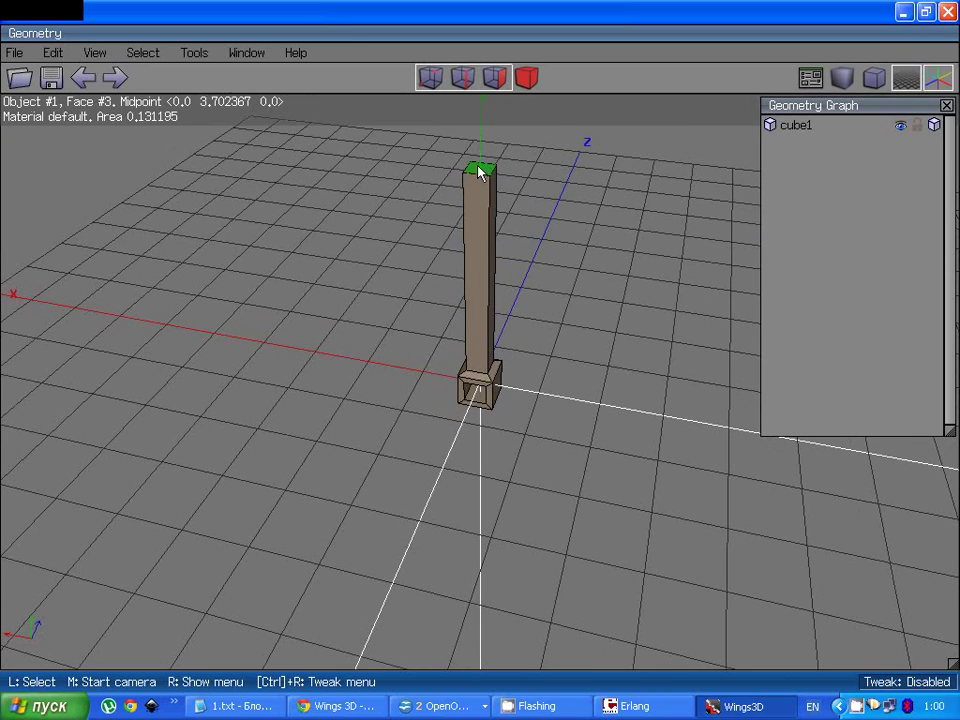
left_click(462, 77)
left_click(489, 218)
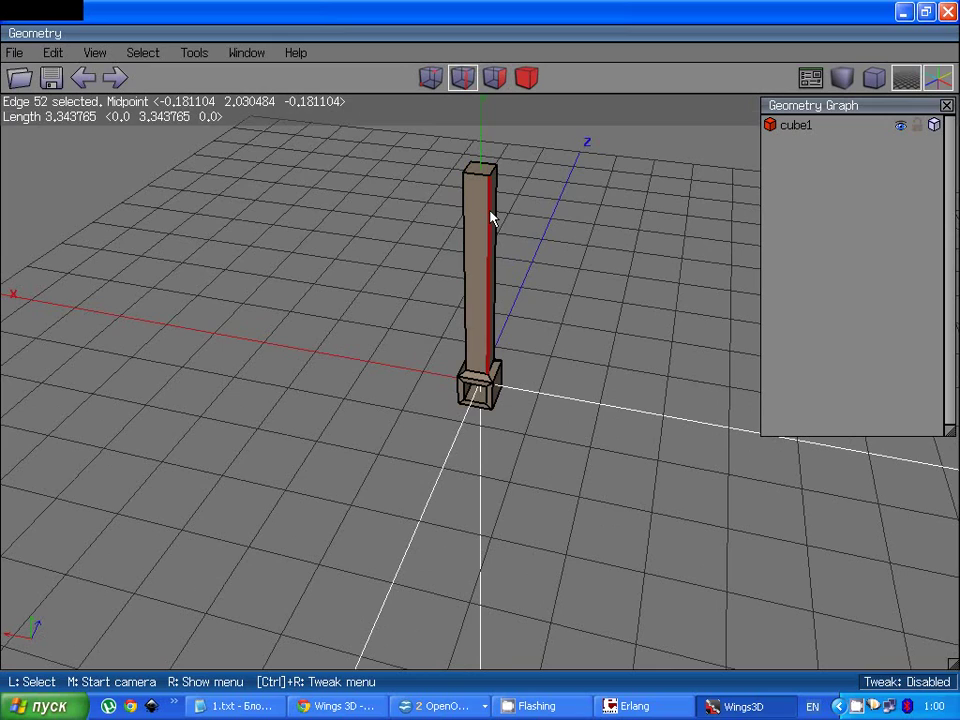
key("g")
key("c")
Step: Move the new edge loop up along the Y axis until it sits just below the column's top
right_click(476, 250)
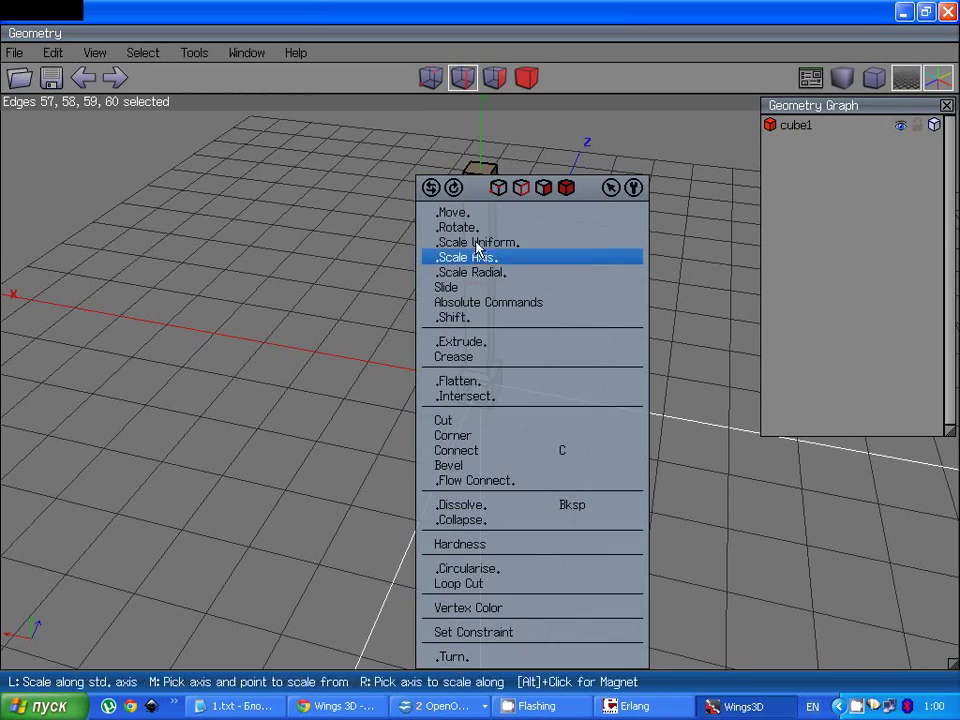
left_click(467, 214)
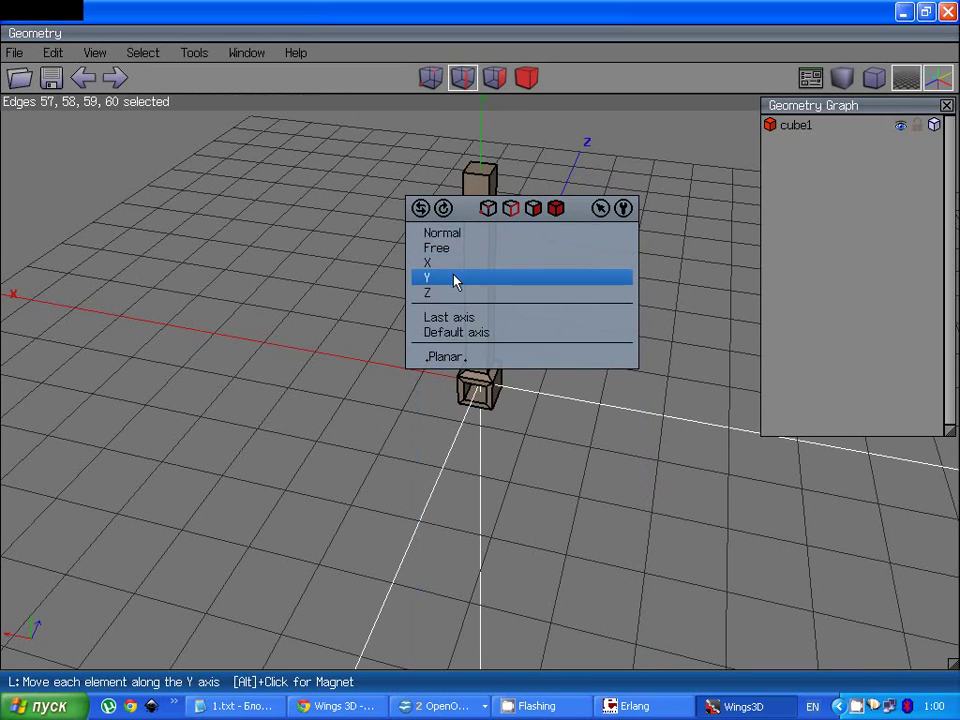
left_click(454, 279)
left_click(480, 358)
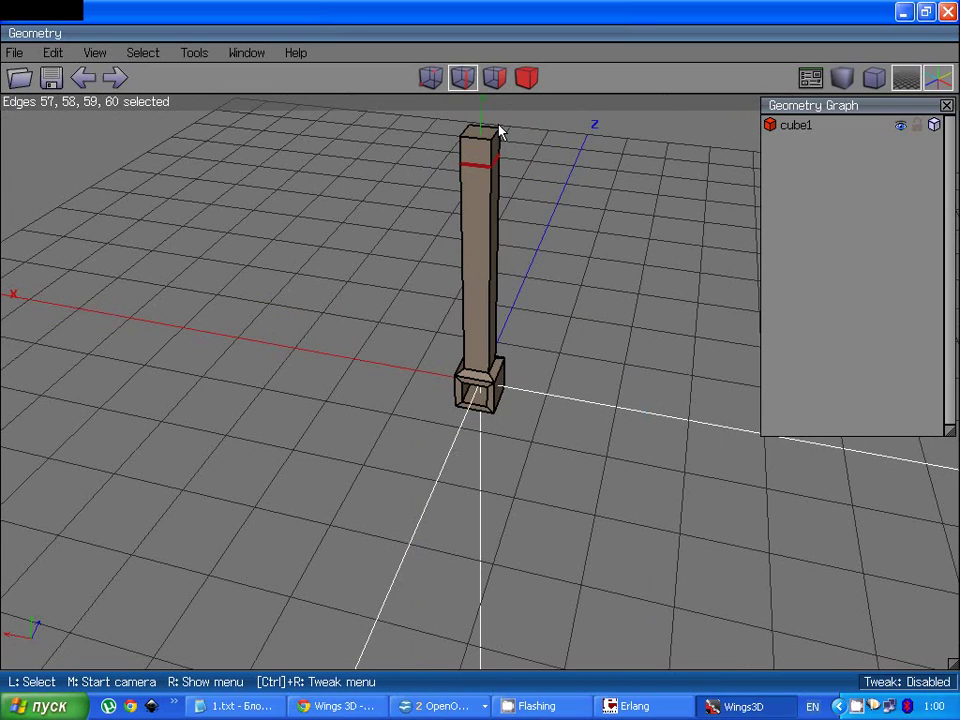
Step: Select the two opposite Z-facing faces above the edge loop and extrude them outward along their normals by about 0.21
middle_click(464, 240)
left_click(479, 358)
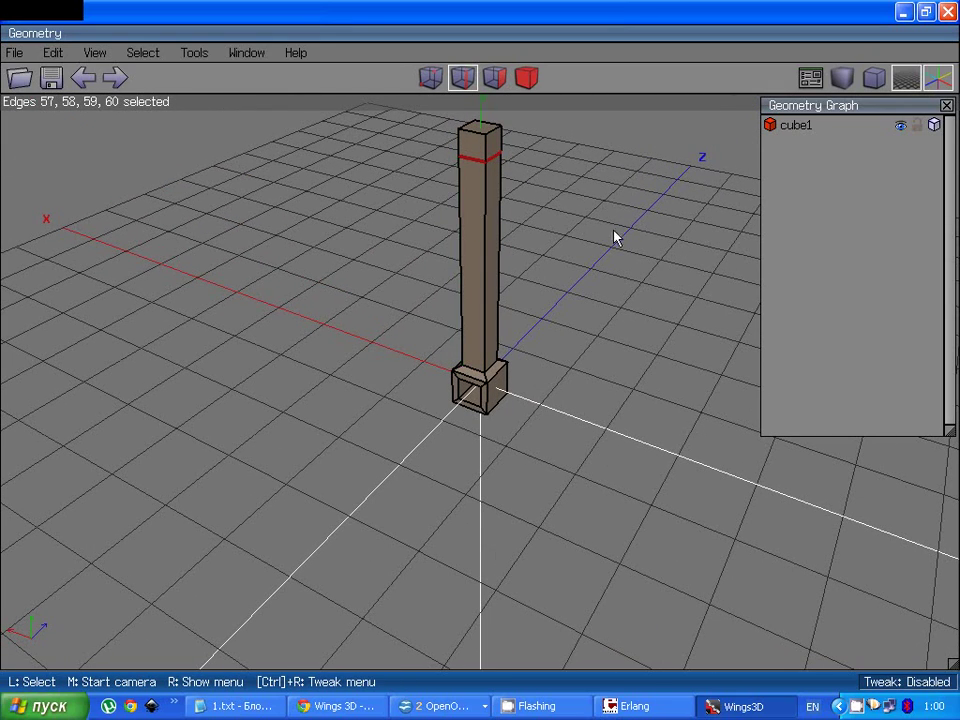
middle_click(551, 186)
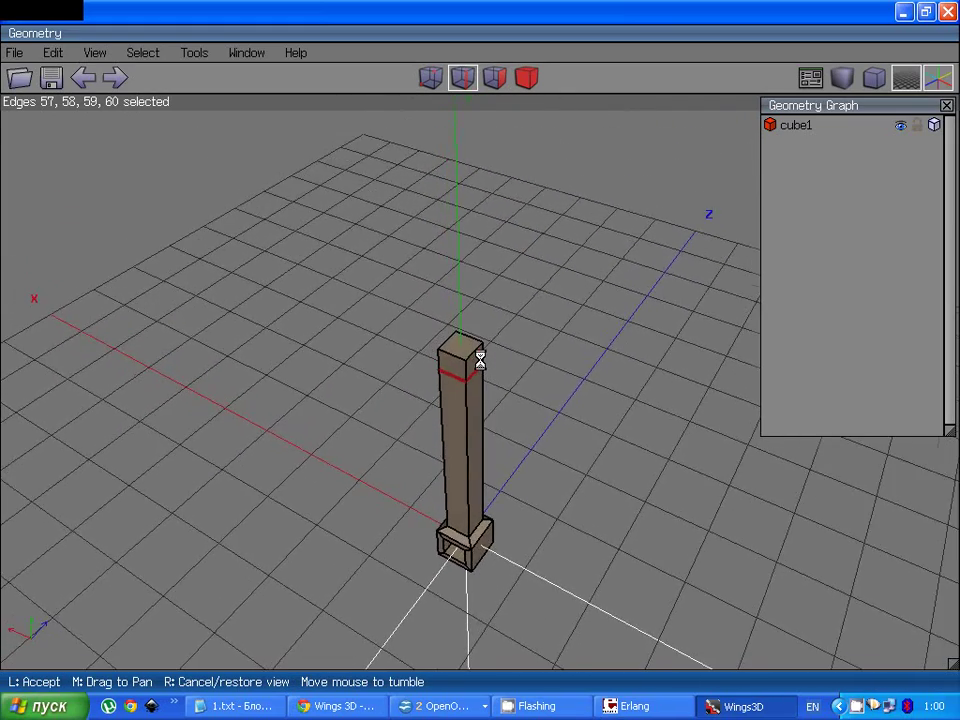
left_click(480, 360)
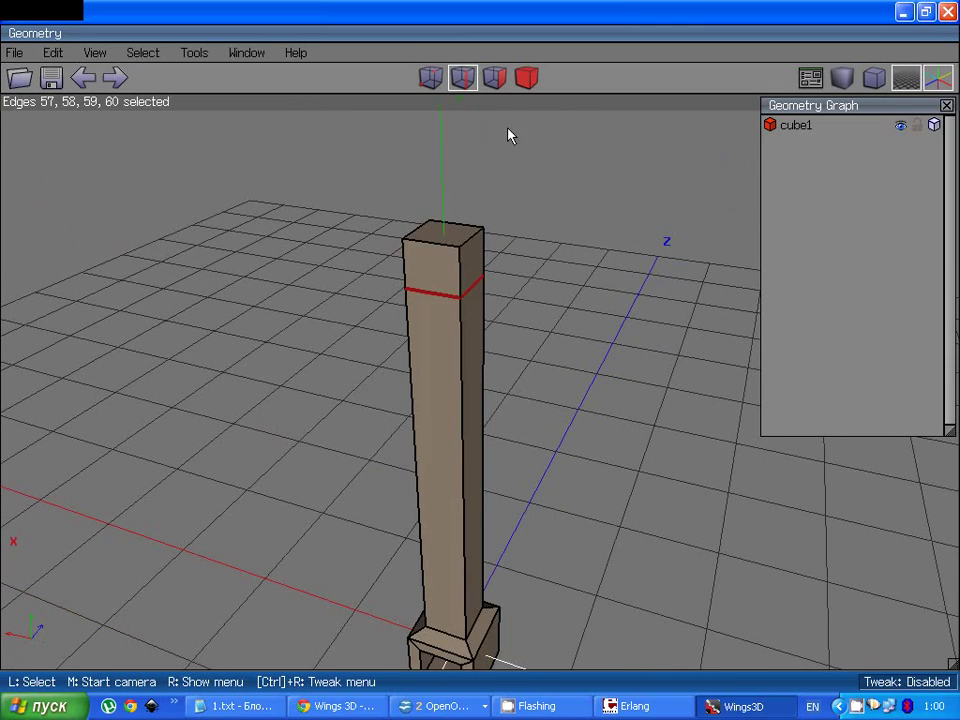
left_click(494, 77)
key("space")
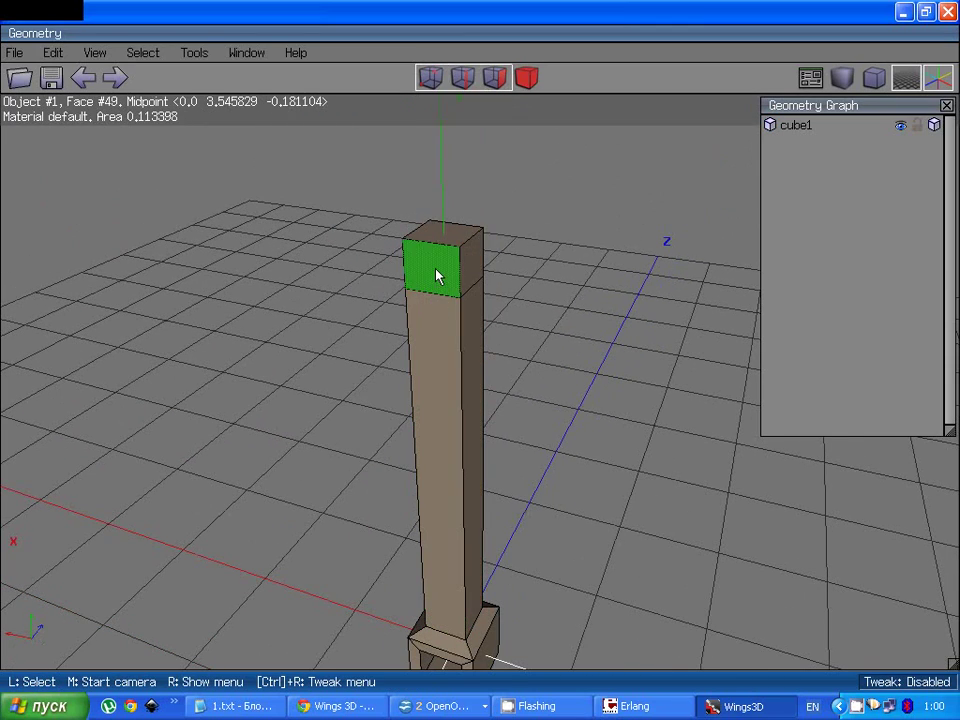
left_click(437, 277)
middle_click(510, 270)
left_click(463, 249)
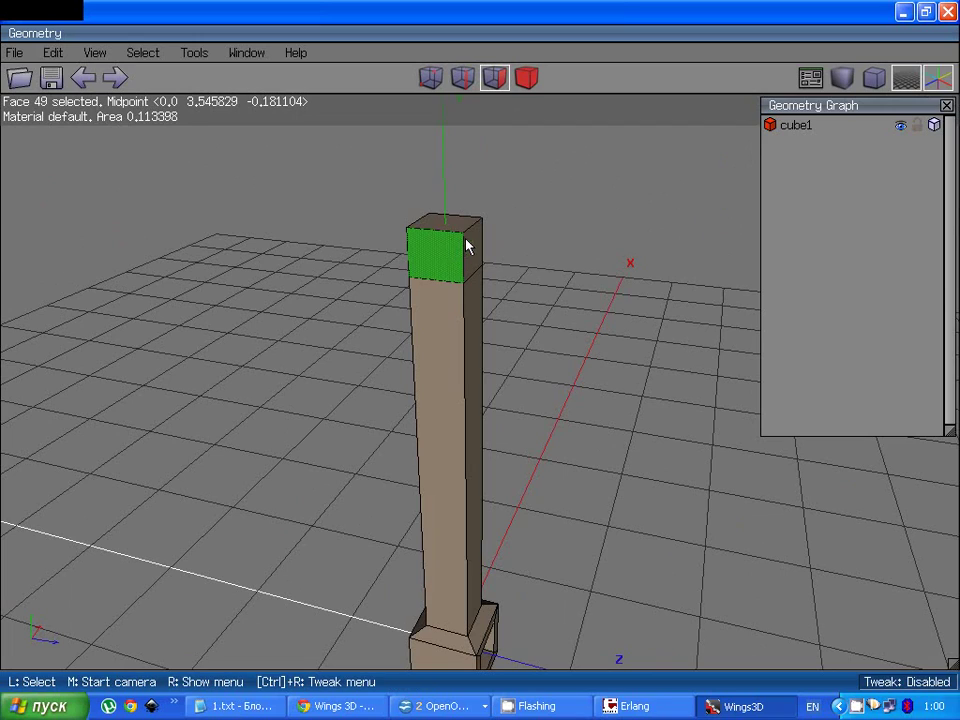
left_click(466, 246)
right_click(466, 246)
left_click(473, 262)
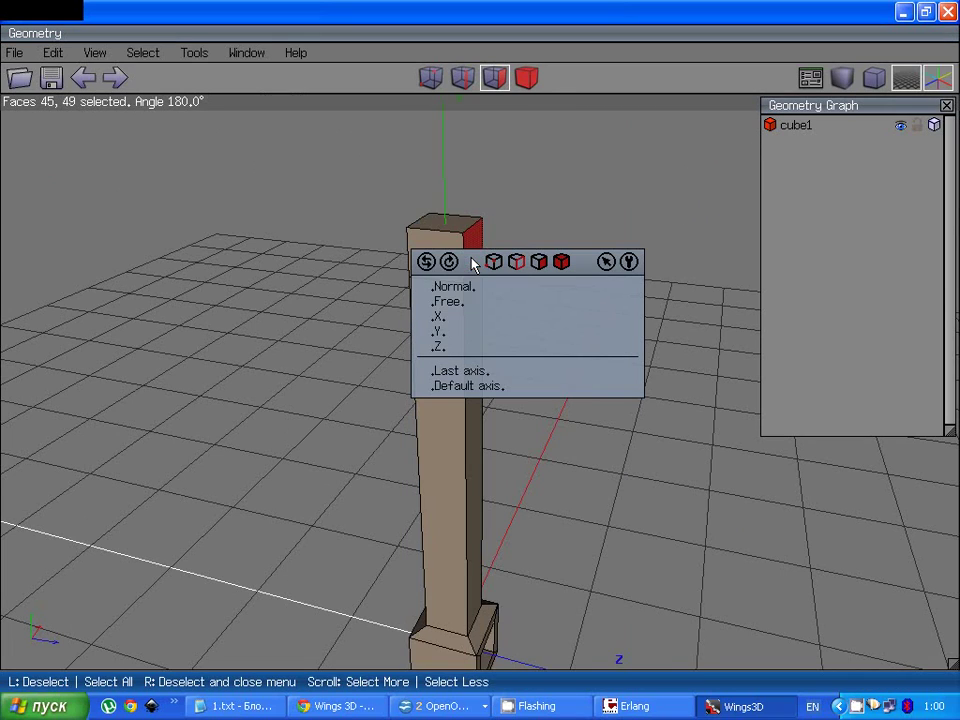
left_click(468, 287)
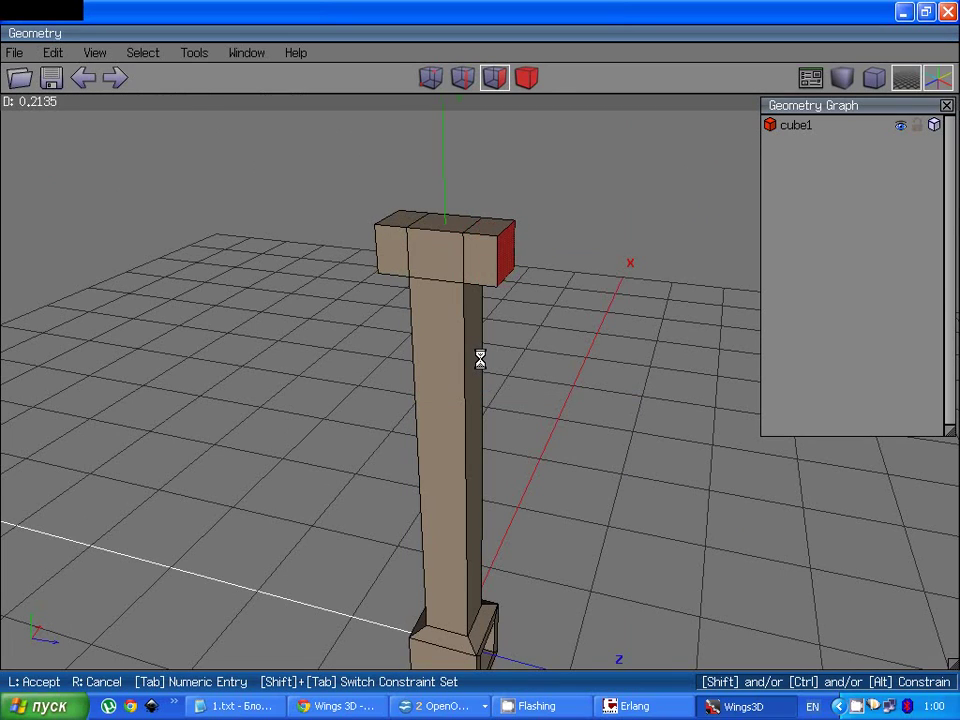
left_click(469, 289)
Step: Select the three faces on each long side of the column's head and try scaling them along X to about 162%
scroll(500, 283, "down", 3)
middle_click(521, 279)
left_click(517, 287)
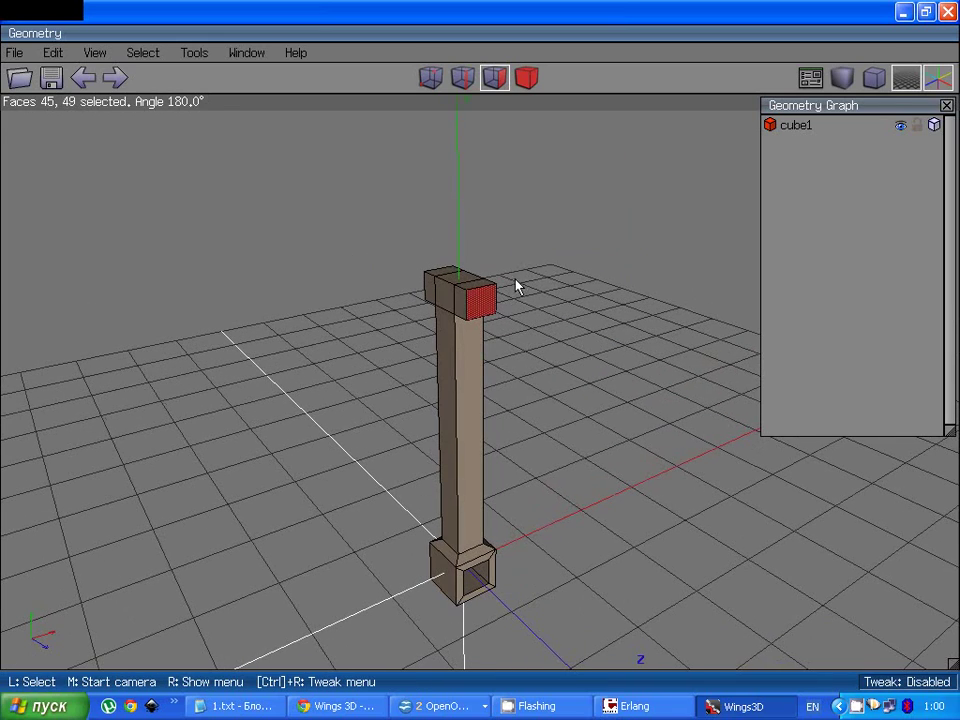
key("space")
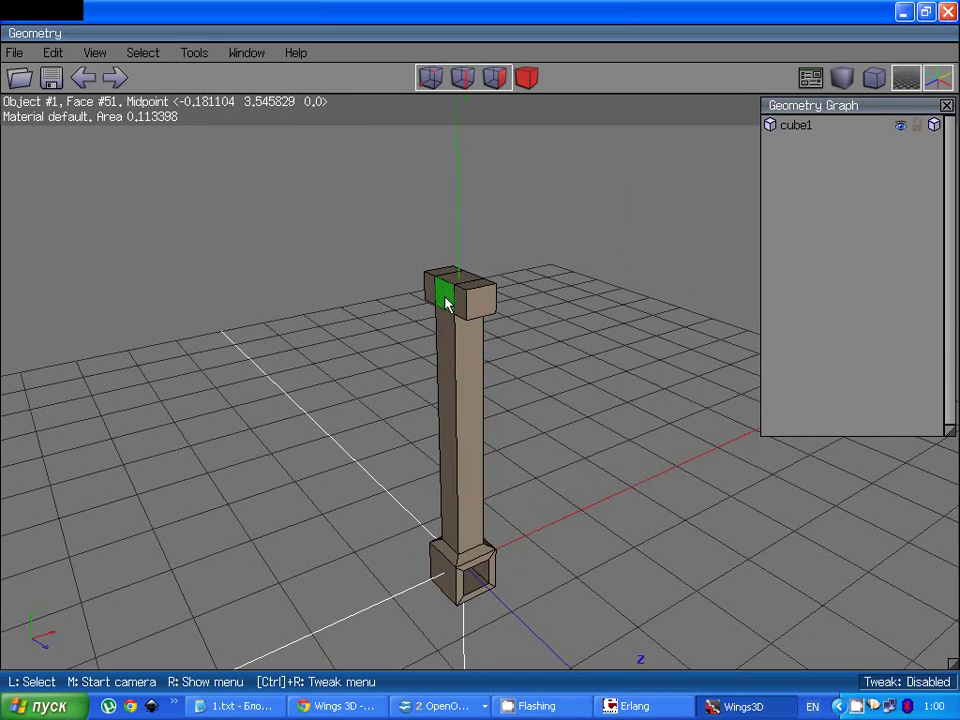
left_click_drag(460, 306, 432, 295)
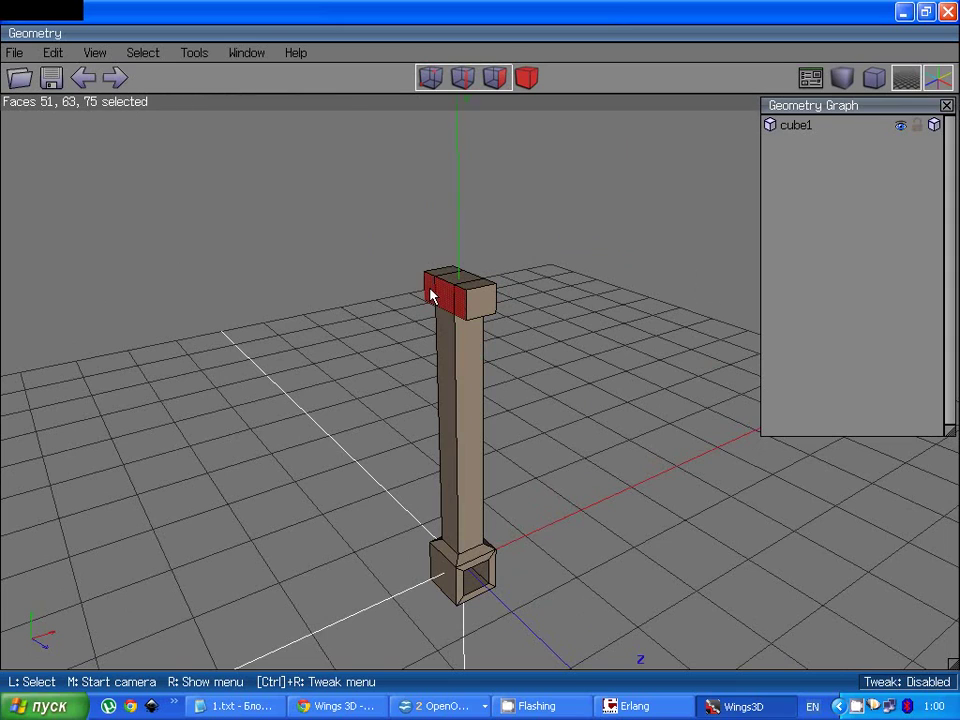
middle_click(510, 298)
left_click(473, 288)
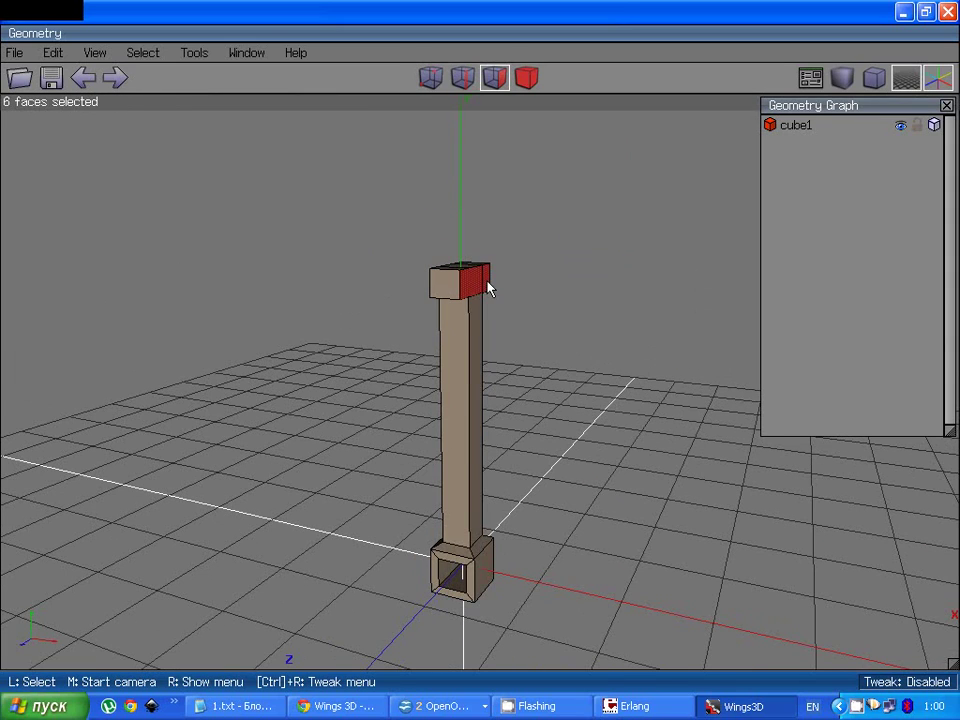
middle_click(488, 288)
left_click(480, 358)
right_click(476, 289)
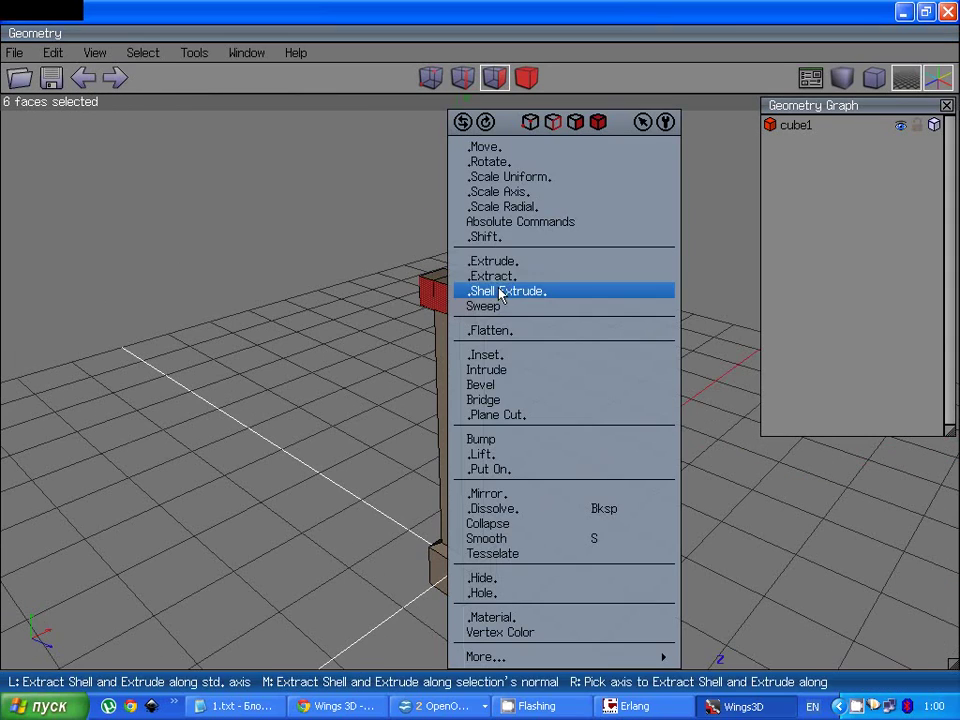
left_click(503, 197)
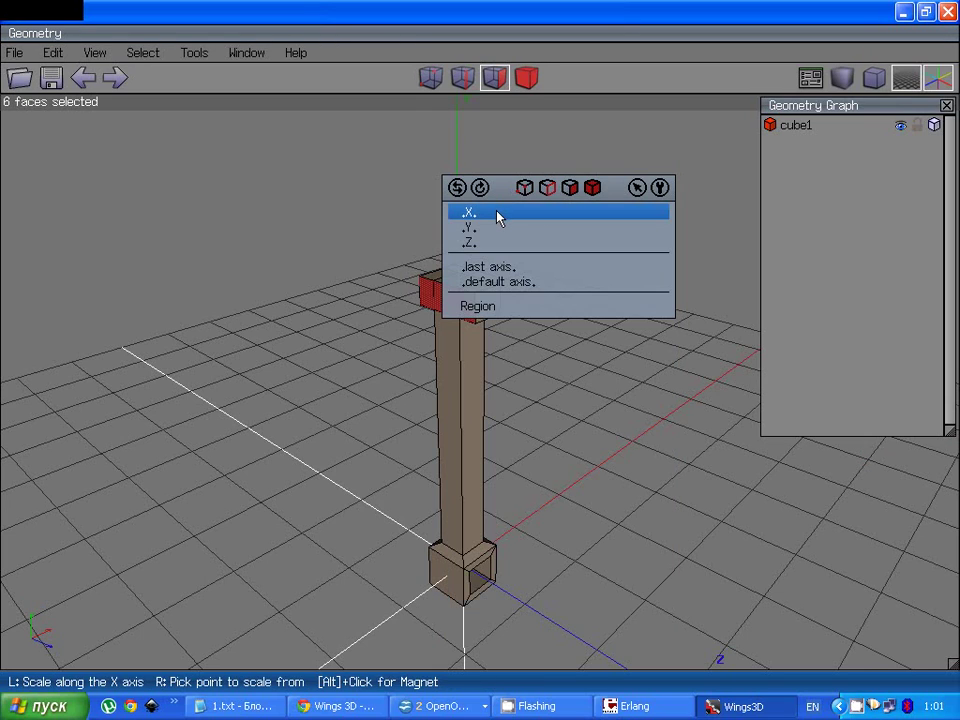
left_click(497, 213)
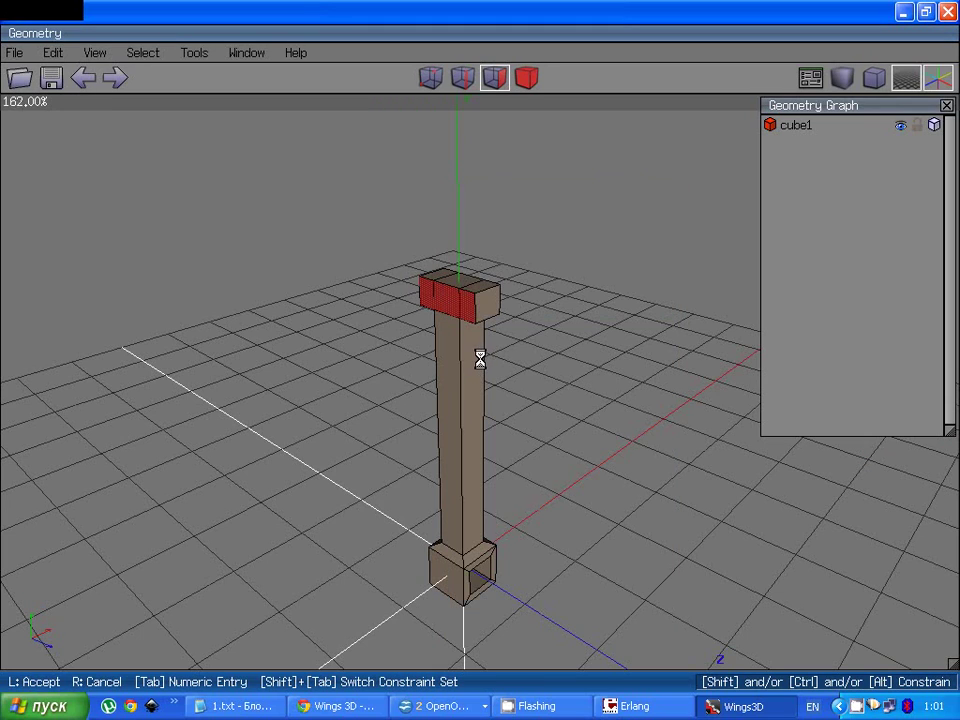
left_click(480, 360)
Step: Add the head's two end faces to the selection and scale along X until its corners lie about 0.32 from the centre
middle_click(529, 288)
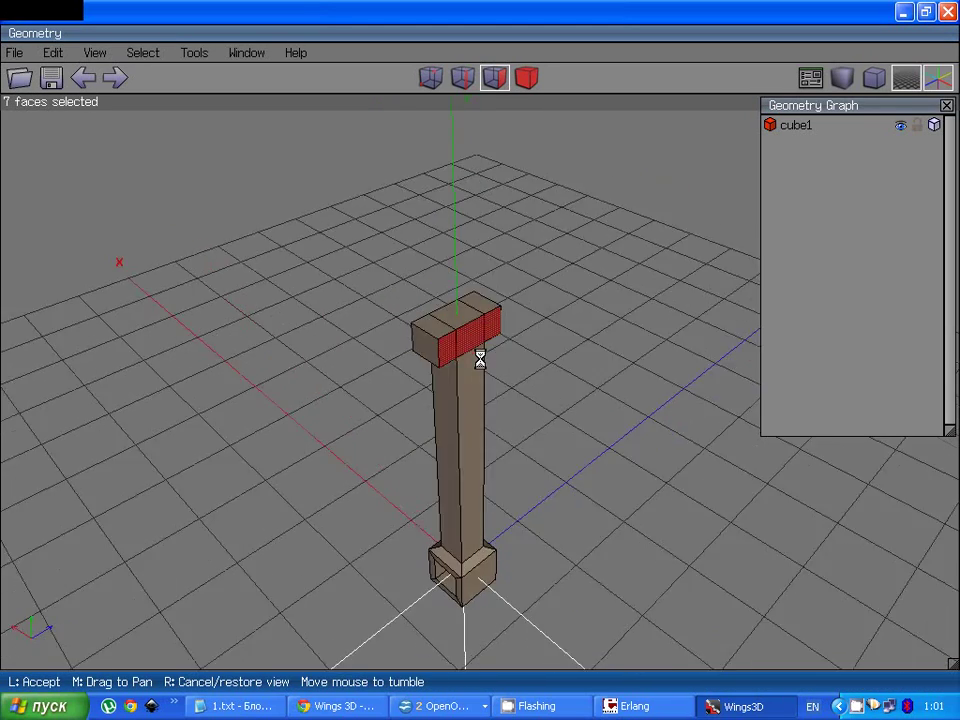
left_click(446, 342)
middle_click(527, 316)
left_click(482, 328)
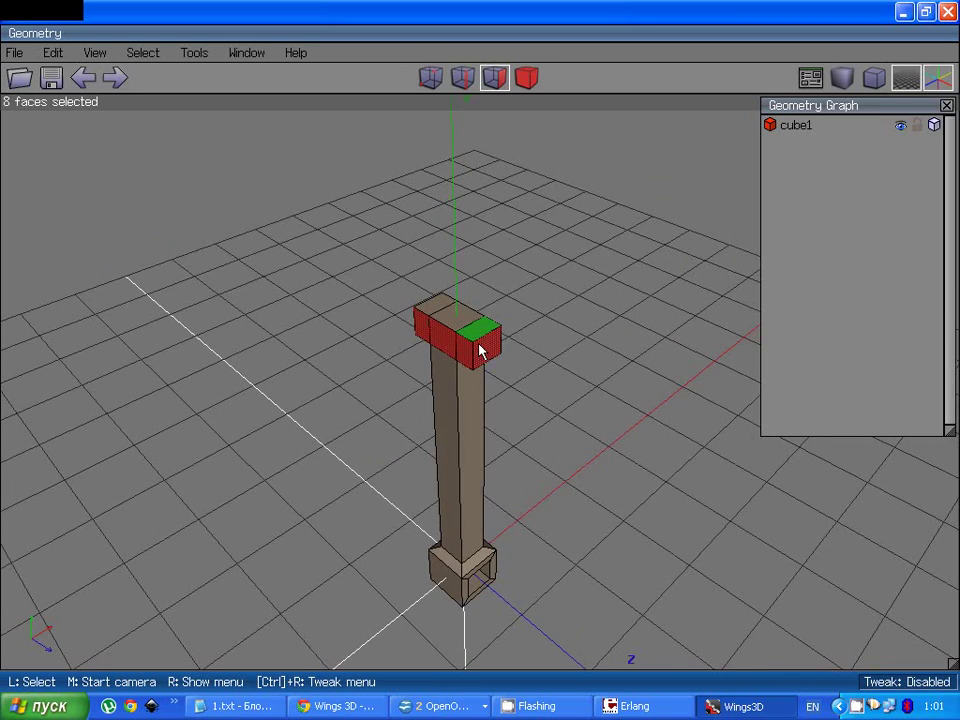
right_click(482, 328)
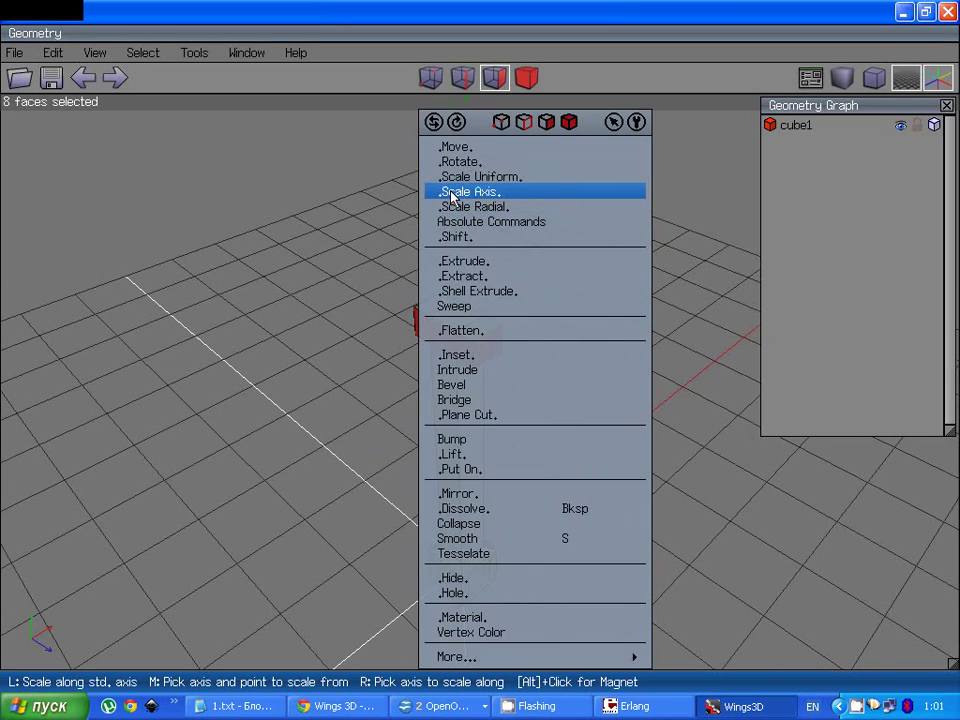
left_click(450, 193)
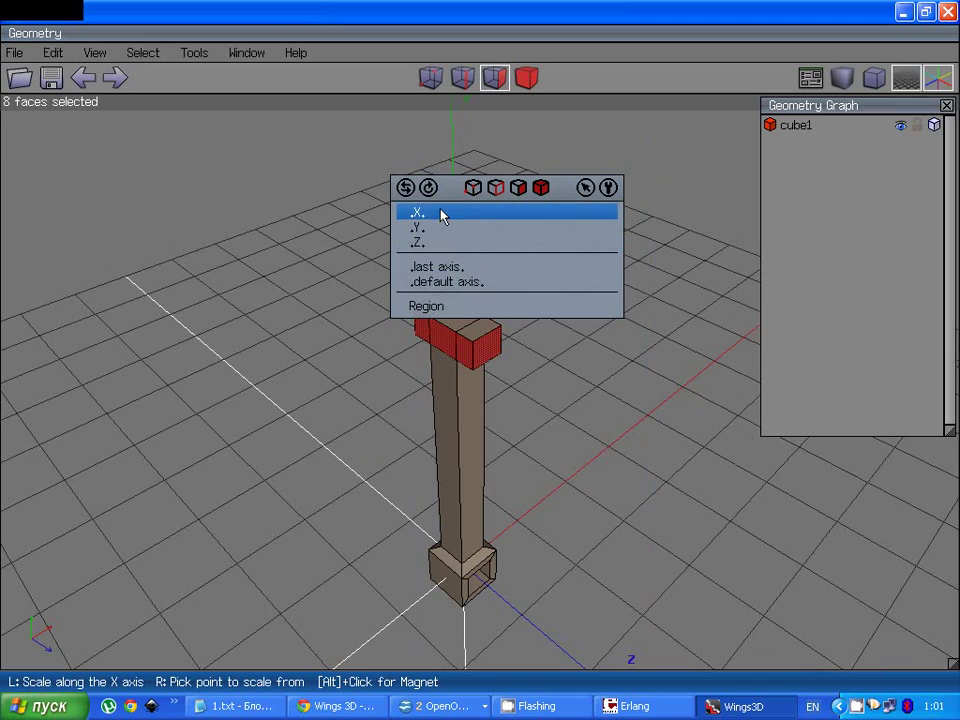
left_click(441, 215)
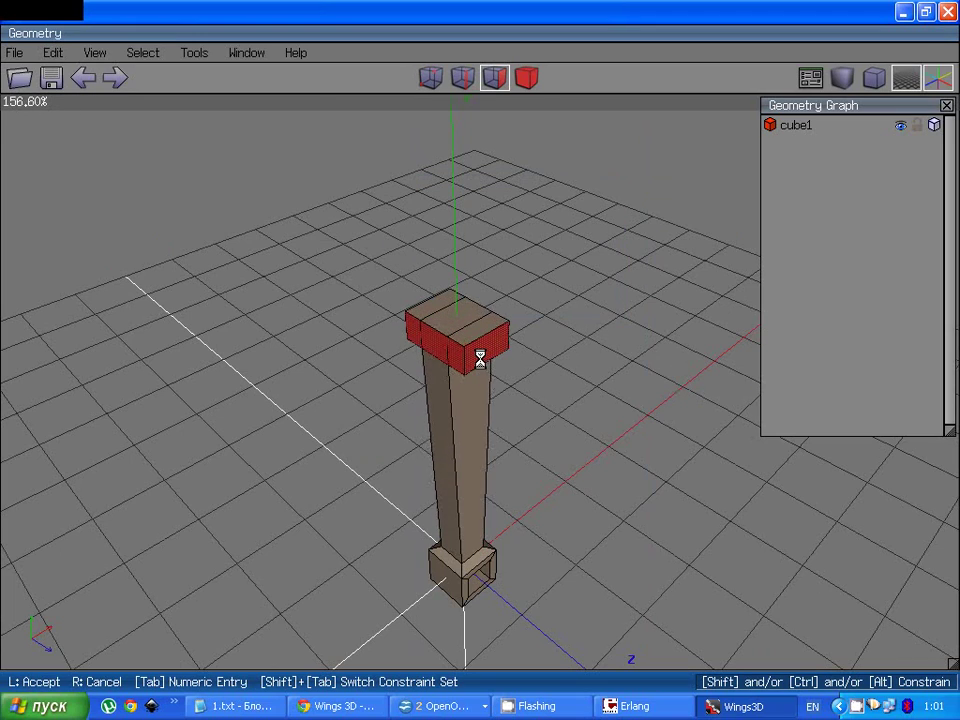
left_click(420, 280)
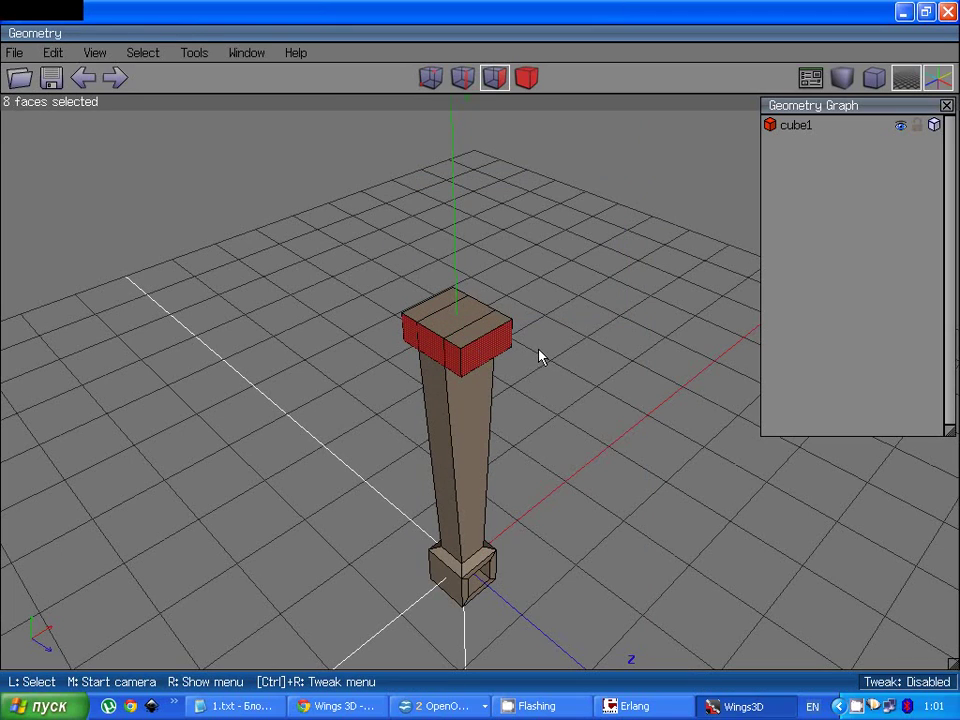
Step: Select the head's three top faces, move them up along the Y axis by about 0.24, and clear the selection
key("space")
left_click_drag(480, 335, 443, 318)
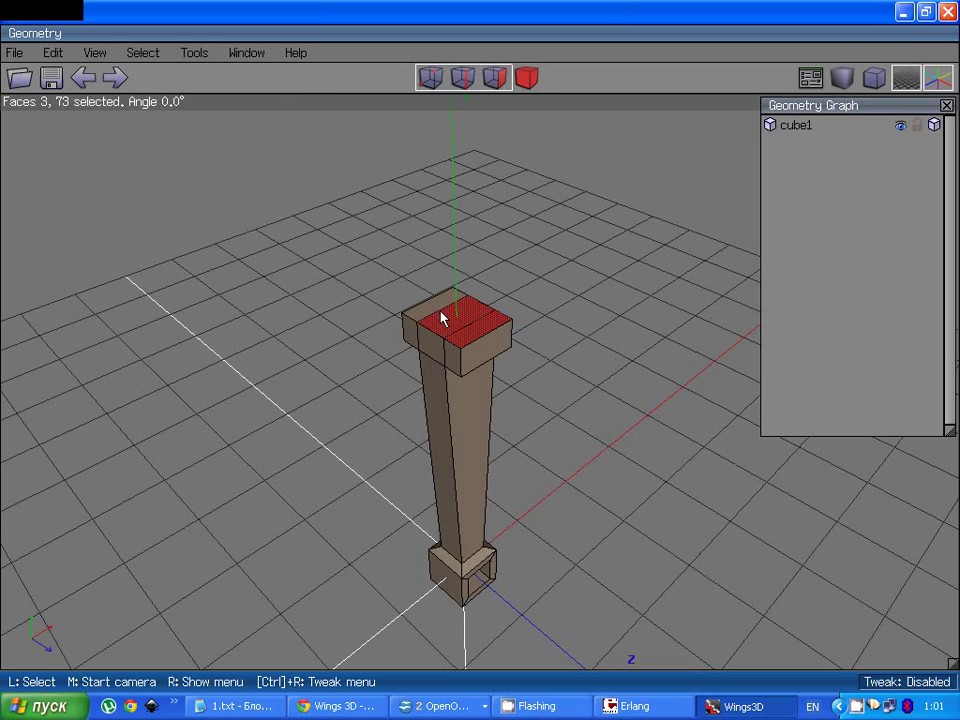
right_click(433, 312)
left_click(428, 148)
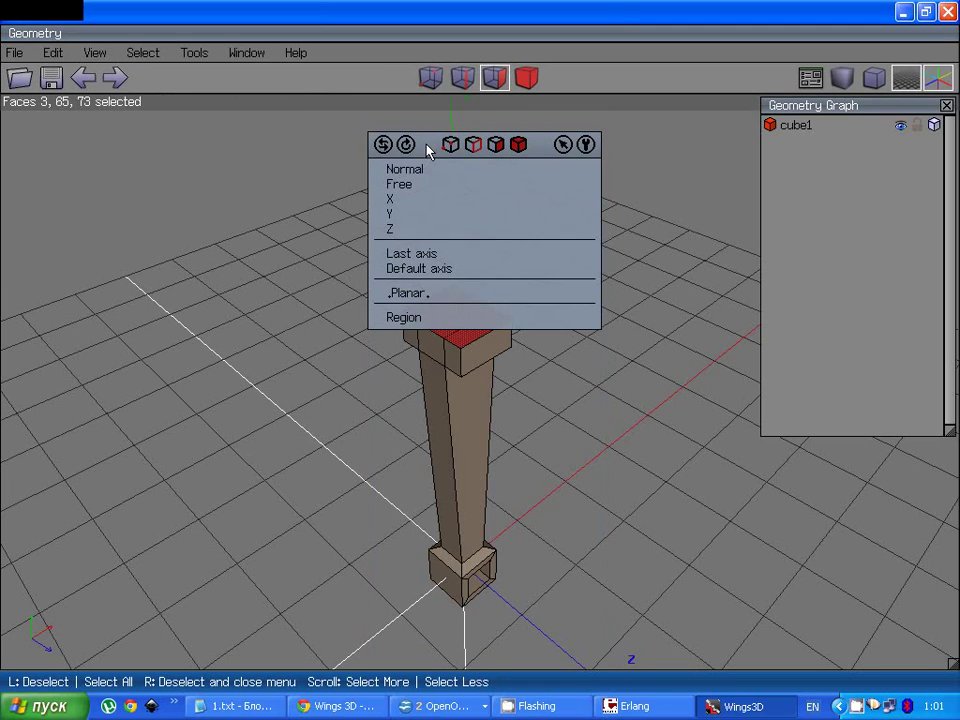
left_click(422, 214)
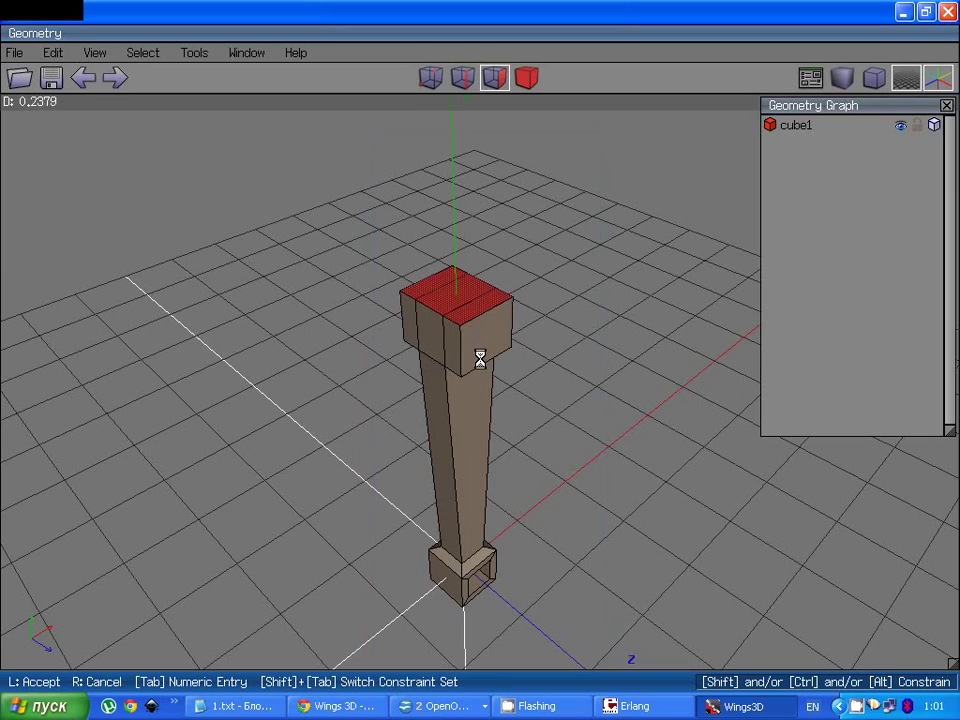
left_click(478, 300)
key("space")
left_click(491, 336)
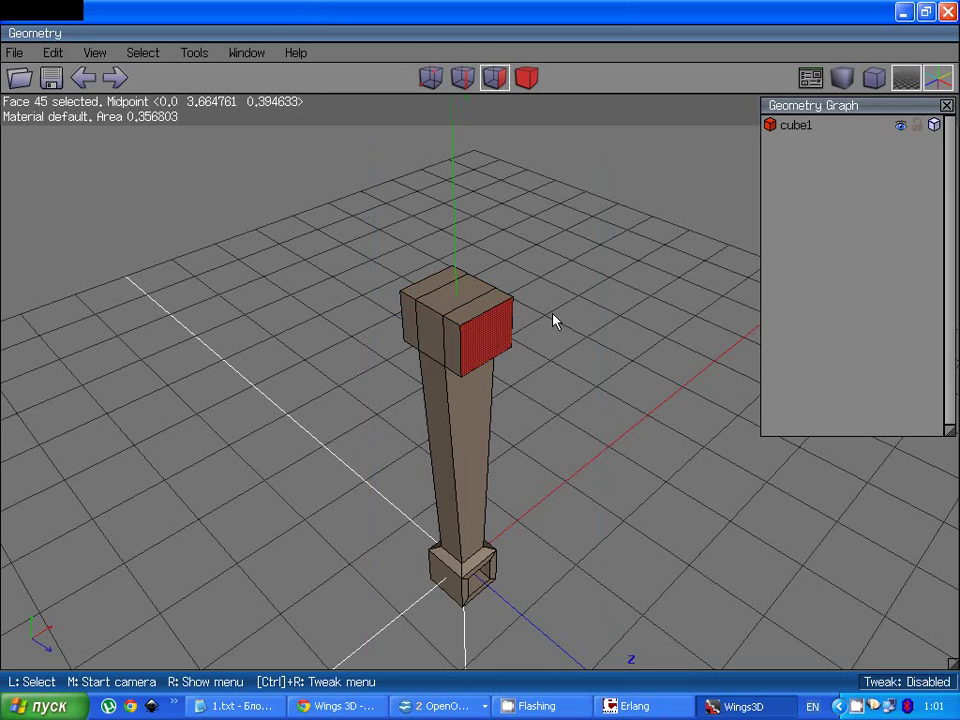
middle_click(553, 319)
left_click(556, 326)
middle_click(542, 302)
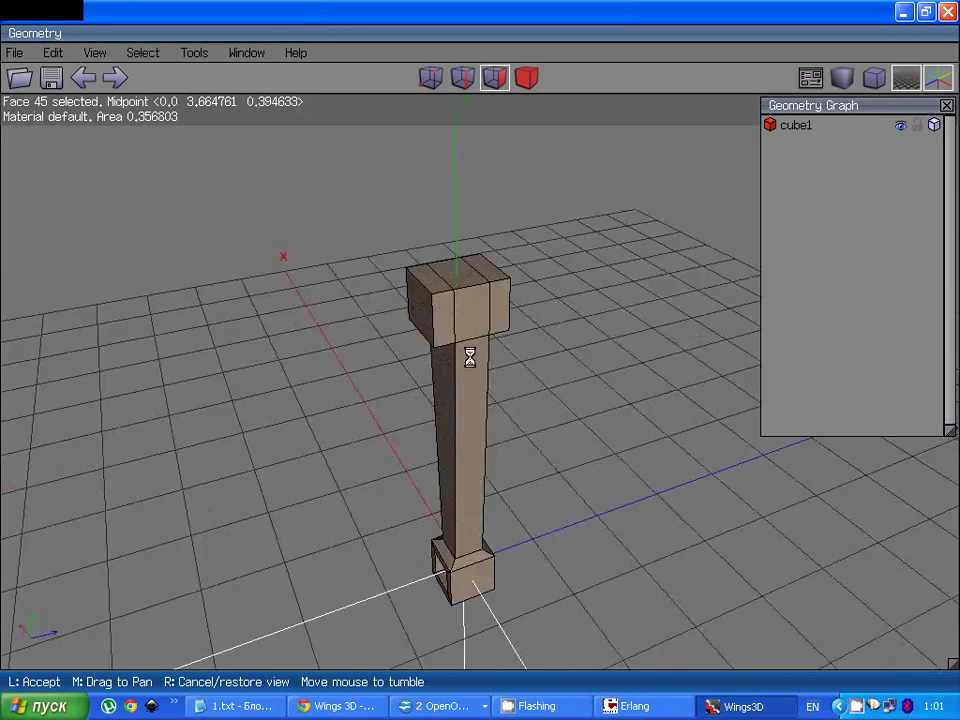
left_click(508, 283)
key("space")
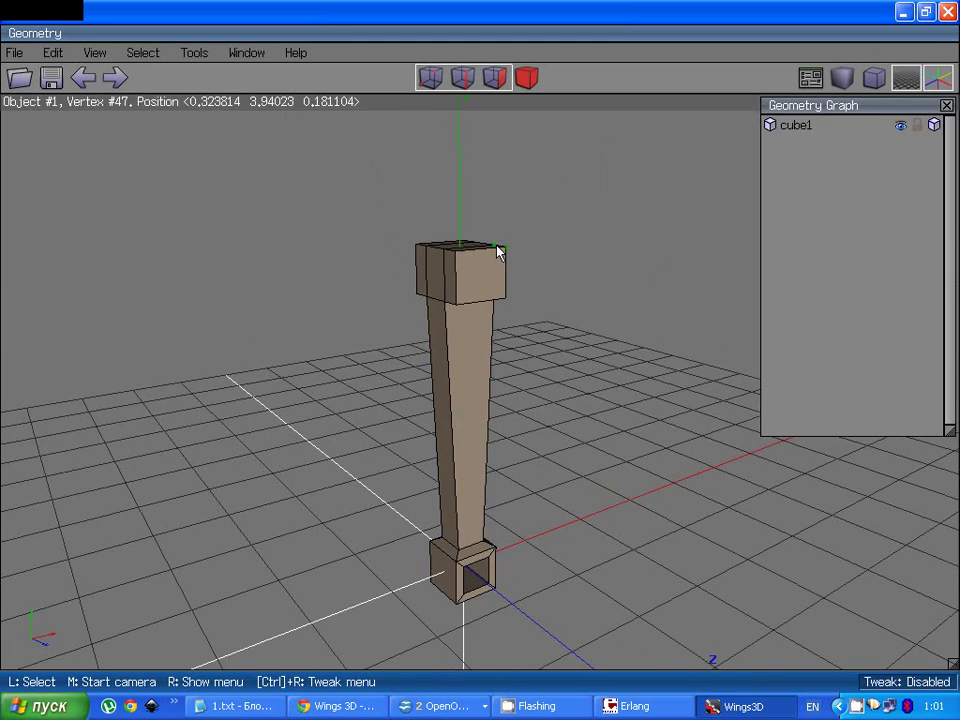
Step: Select the head's three top faces, move them up along Y to a height of about 4.05, and clear the selection
middle_click(497, 251)
left_click(449, 262)
left_click(451, 274)
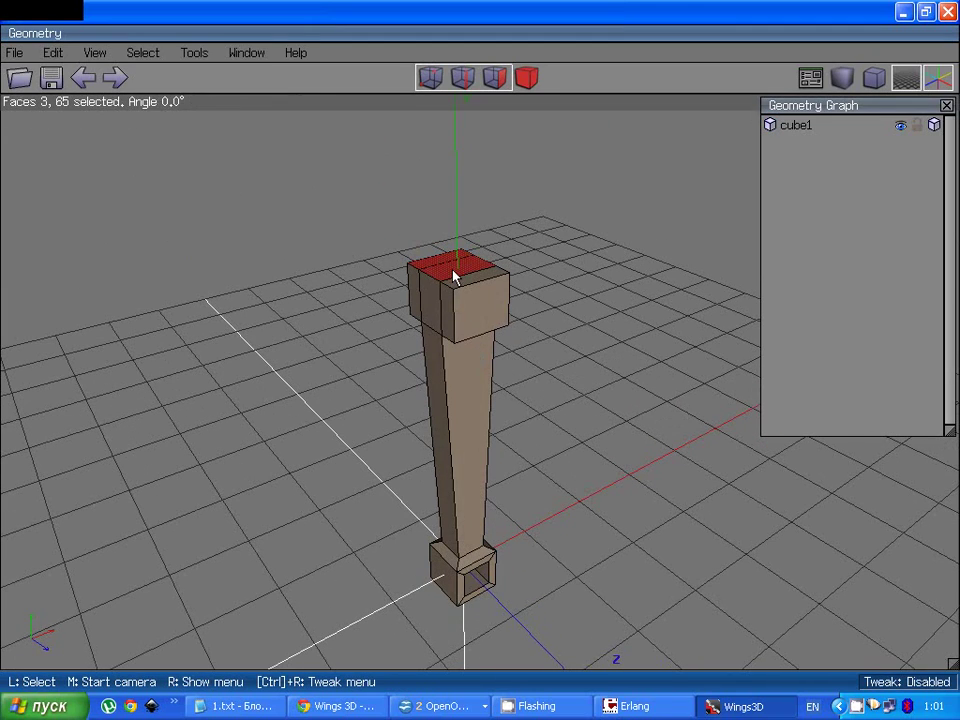
right_click(461, 284)
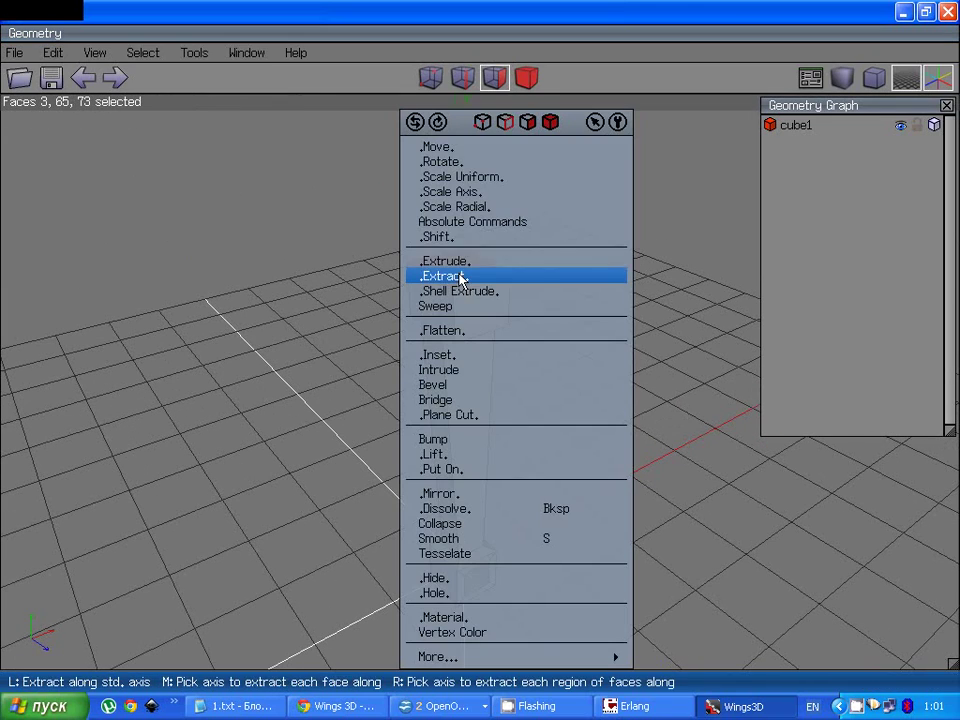
left_click(446, 147)
left_click(431, 216)
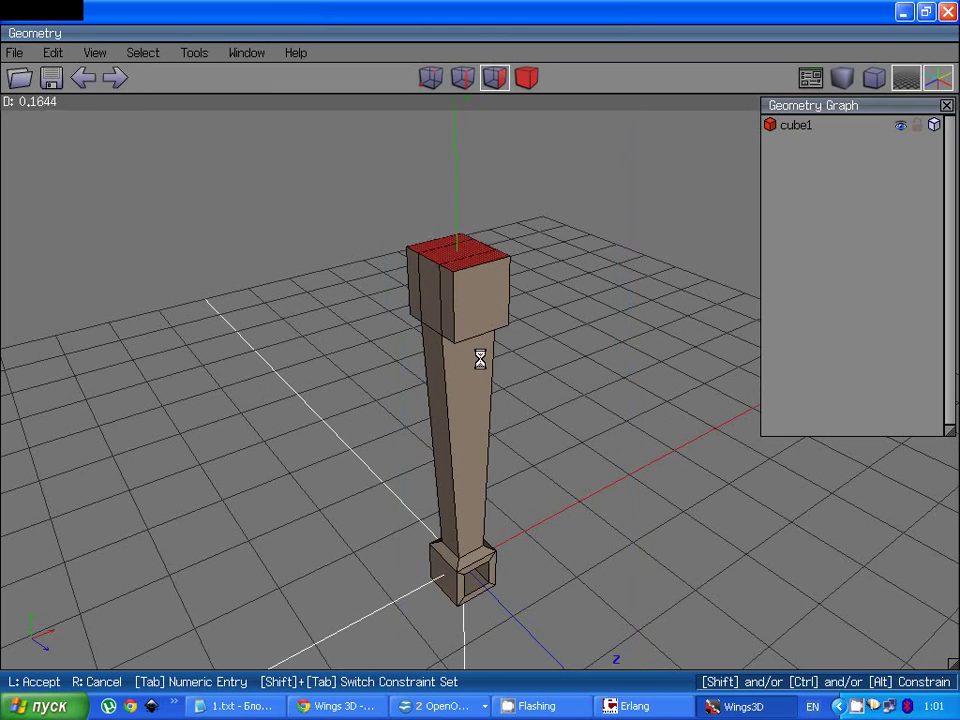
left_click(480, 358)
middle_click(480, 358)
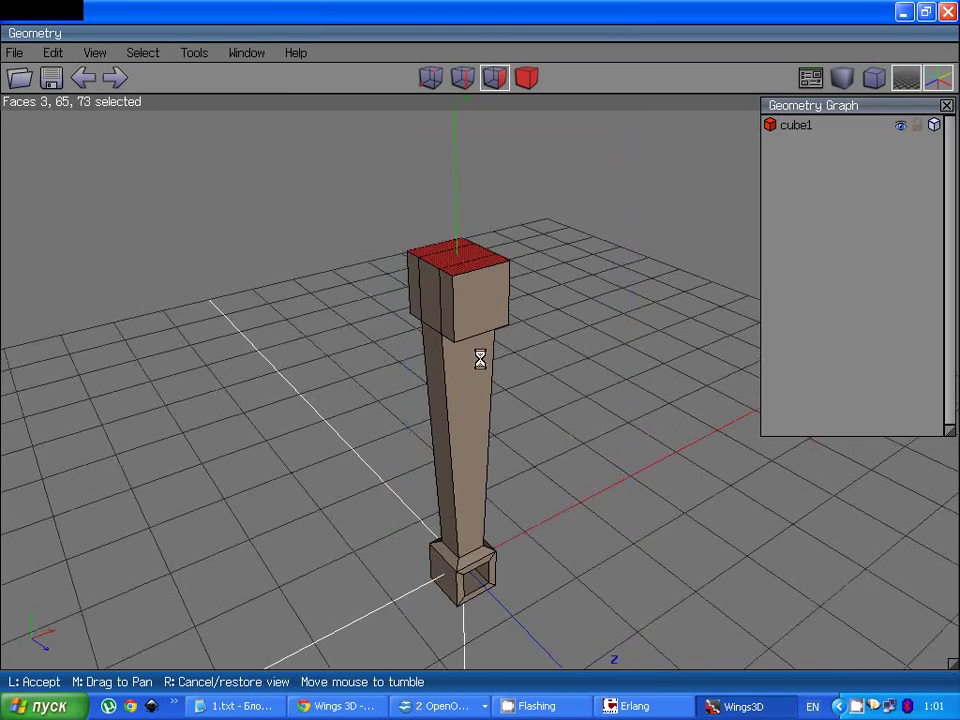
left_click(449, 174)
left_click(448, 184)
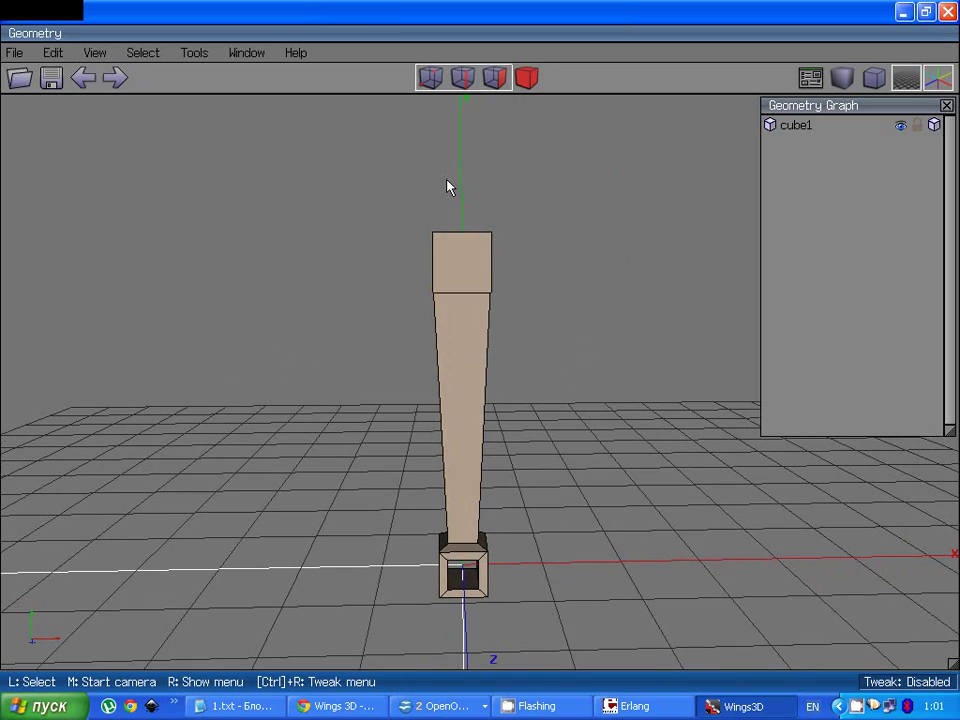
left_click(471, 261)
middle_click(471, 261)
left_click(478, 360)
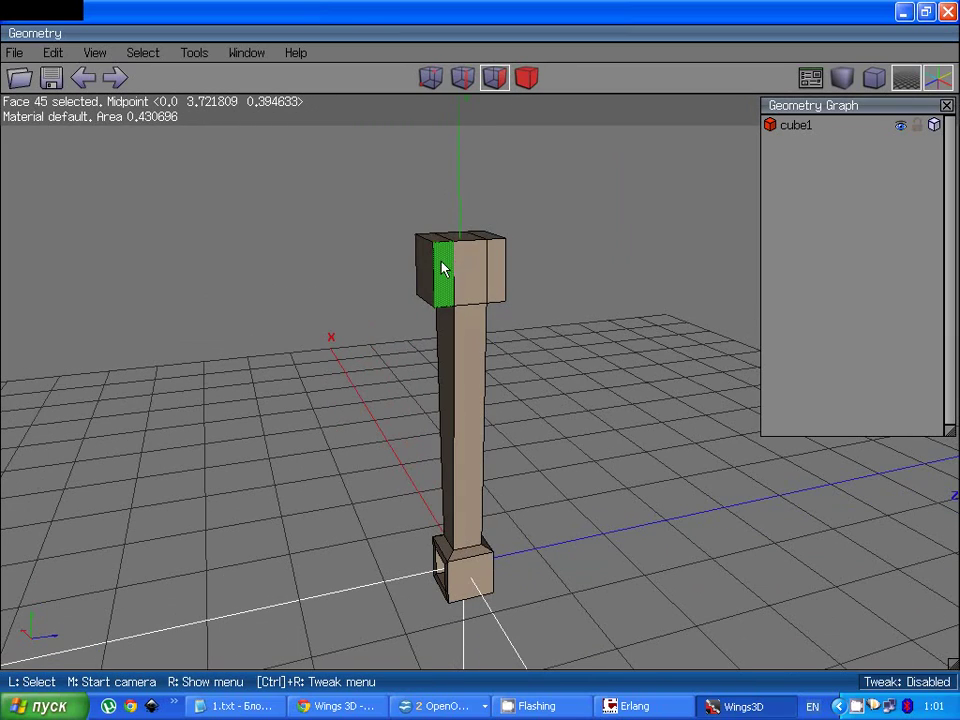
left_click(443, 278)
middle_click(478, 357)
left_click(480, 358)
right_click(480, 358)
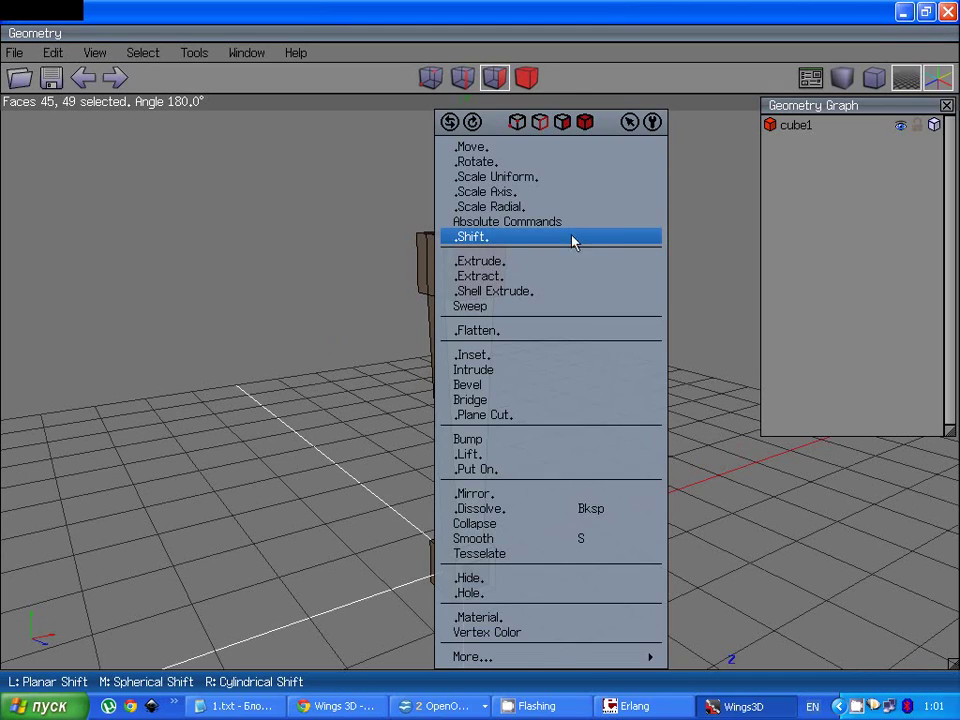
left_click(686, 219)
left_click(510, 225)
Step: Select all outer edges running along Z on the head and base, including where the shaft's sides join them
middle_click(514, 223)
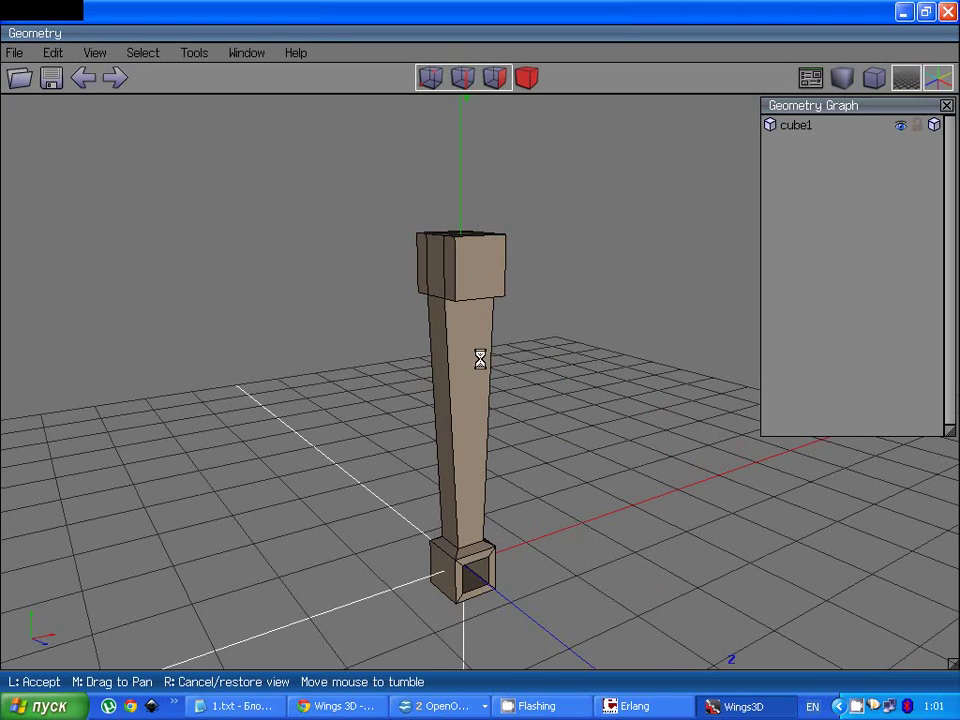
left_click(480, 356)
left_click(466, 79)
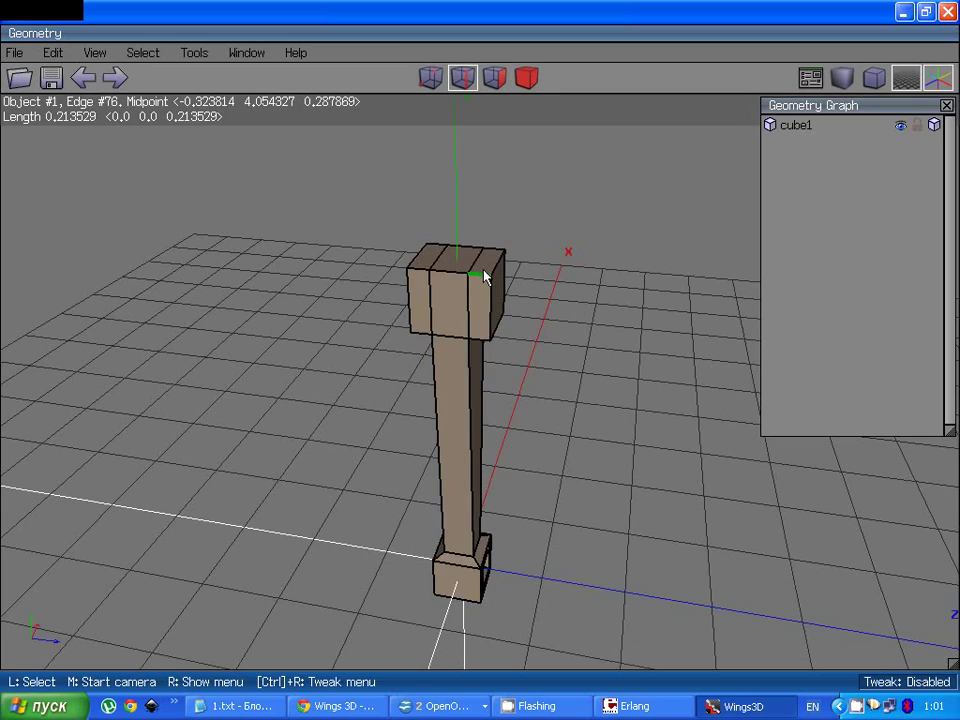
left_click(484, 274)
key("l")
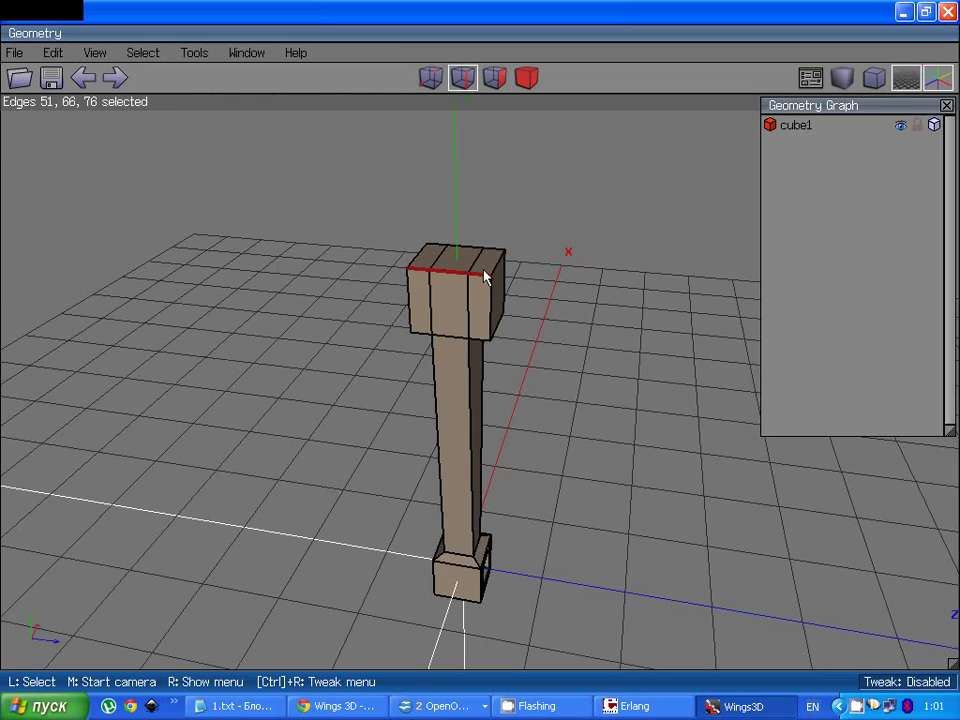
middle_click(549, 274)
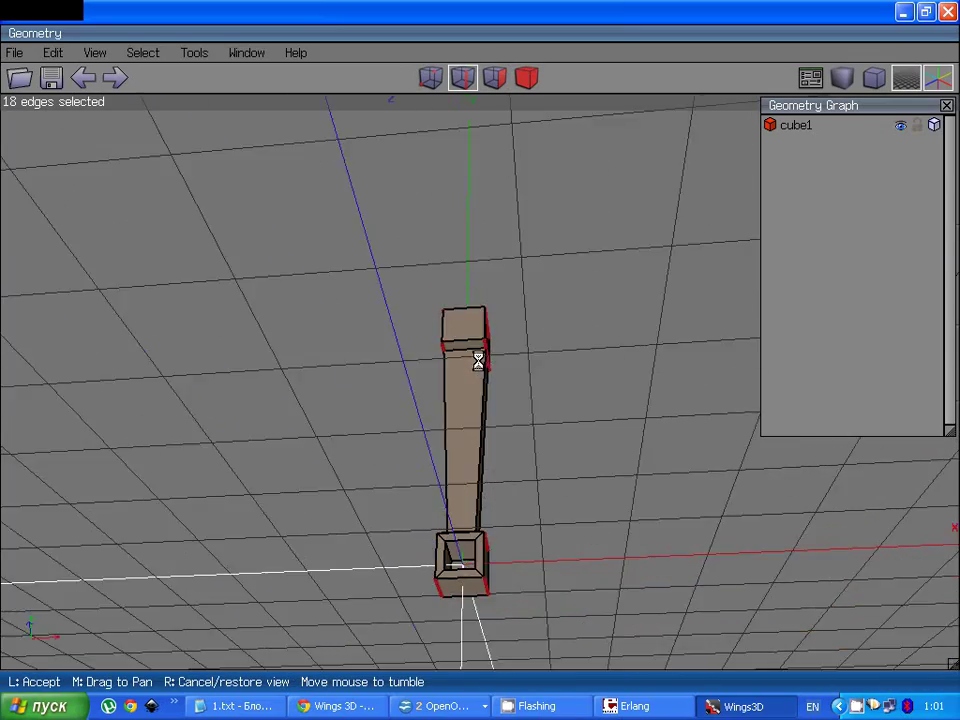
left_click(553, 273)
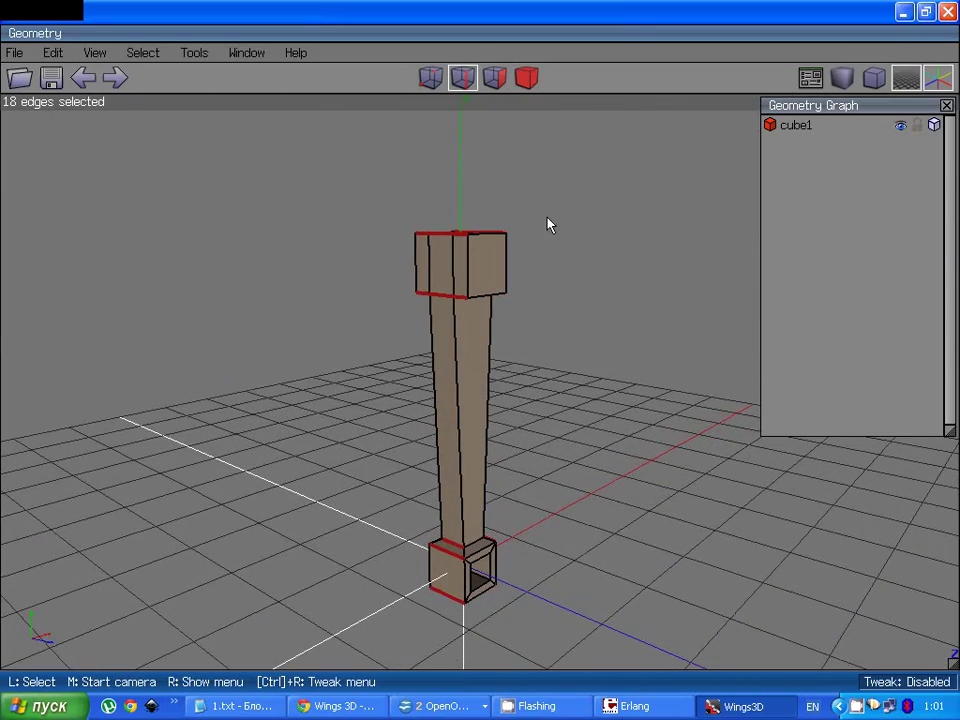
Step: Try beveling the selected lengthwise edges by about 0.08, inspect the column, and undo the bevel
scroll(545, 220, "up", 2)
right_click(542, 216)
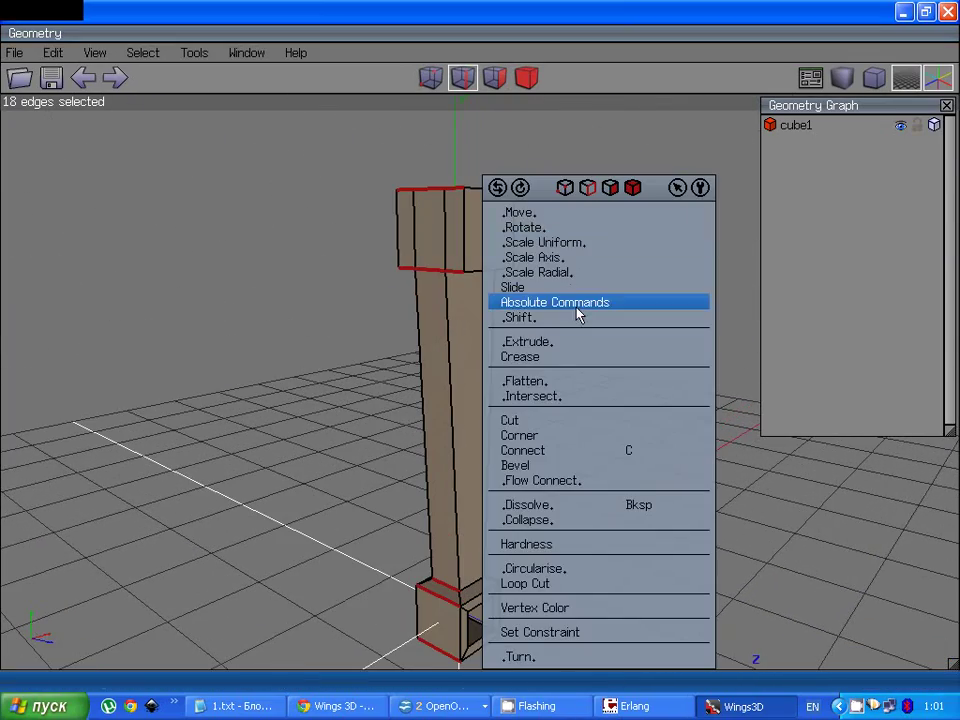
left_click(572, 466)
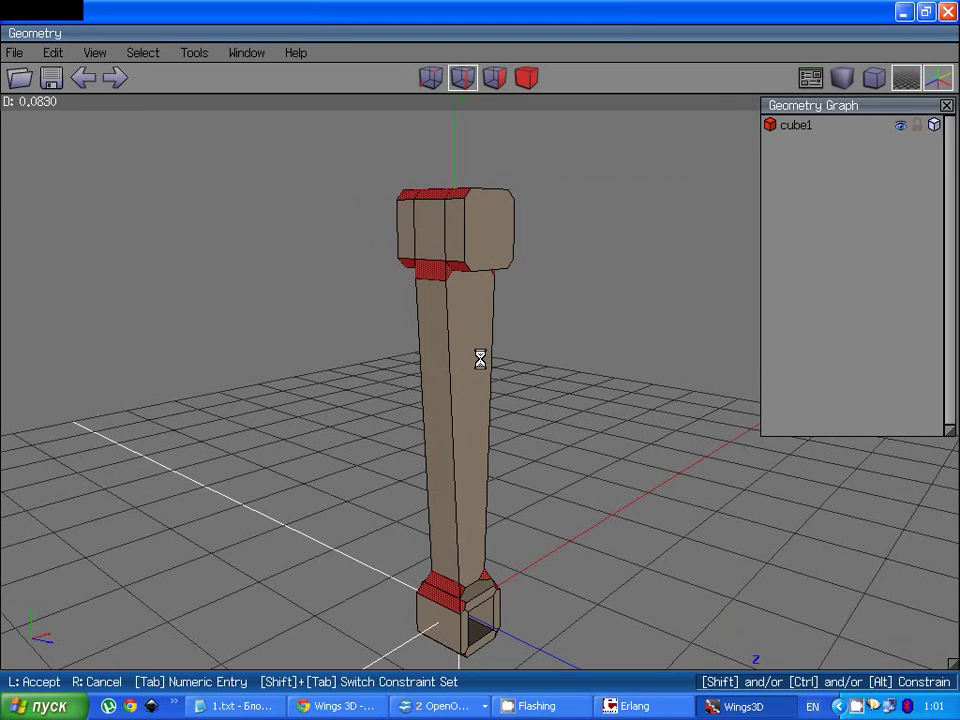
left_click(572, 454)
middle_click(572, 454)
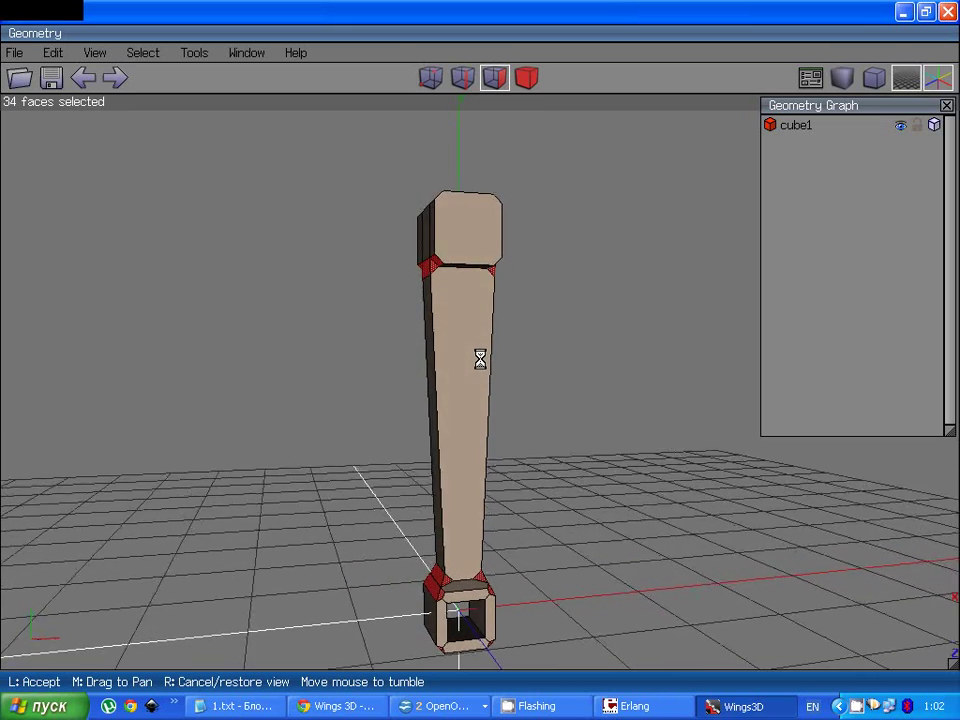
left_click(480, 359)
left_click(90, 85)
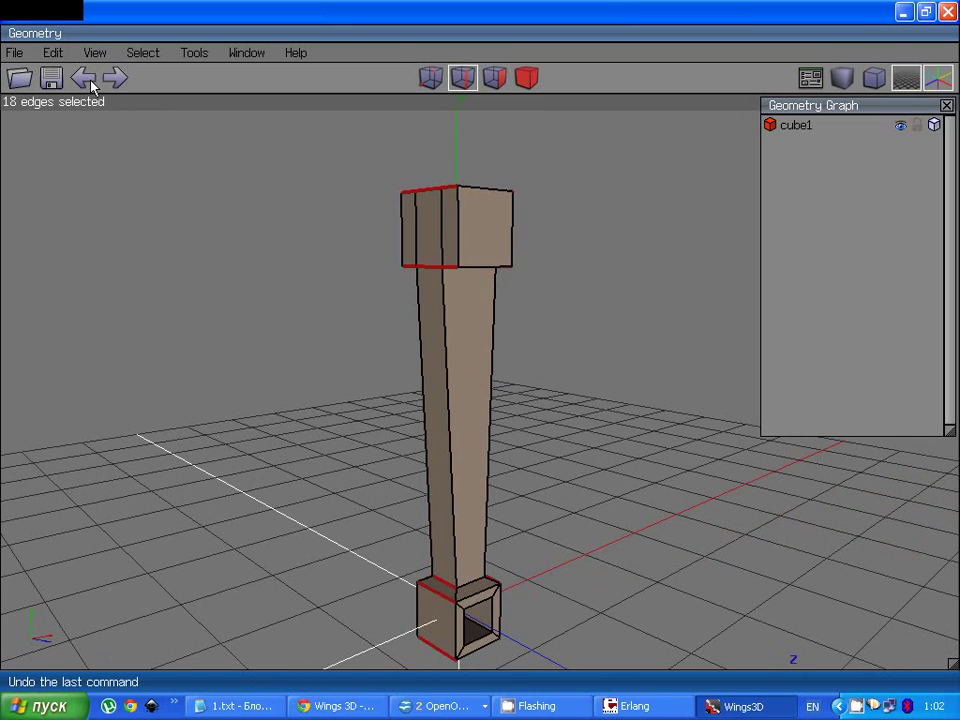
Step: Deselect the two edges where the shaft's sides meet the head and bevel the remaining selected edges by about 0.08
left_click(425, 268)
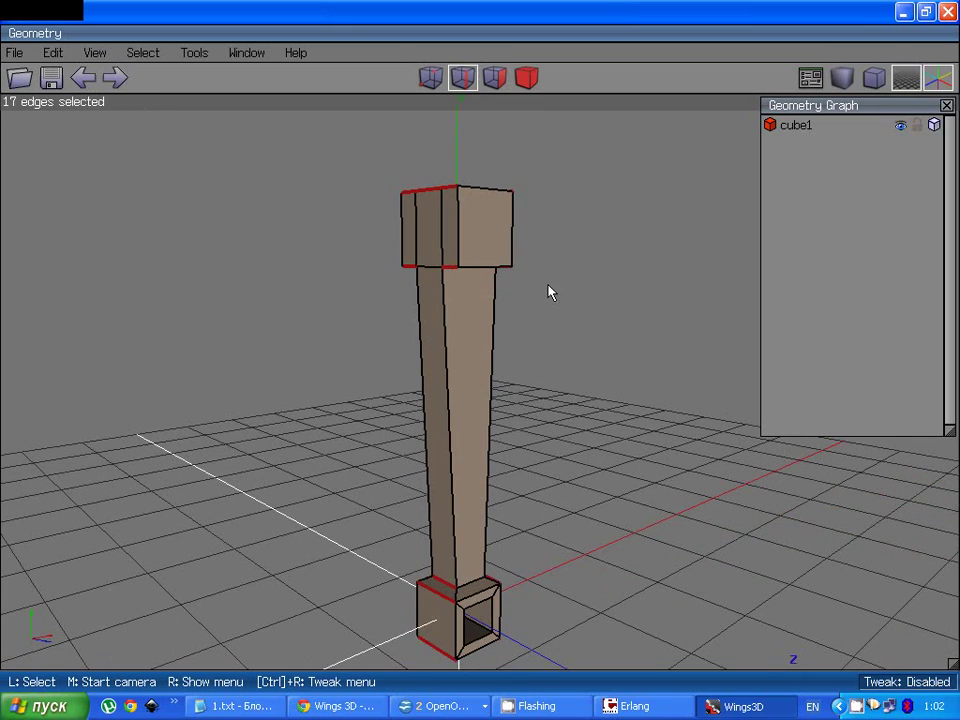
middle_click(549, 291)
left_click(480, 359)
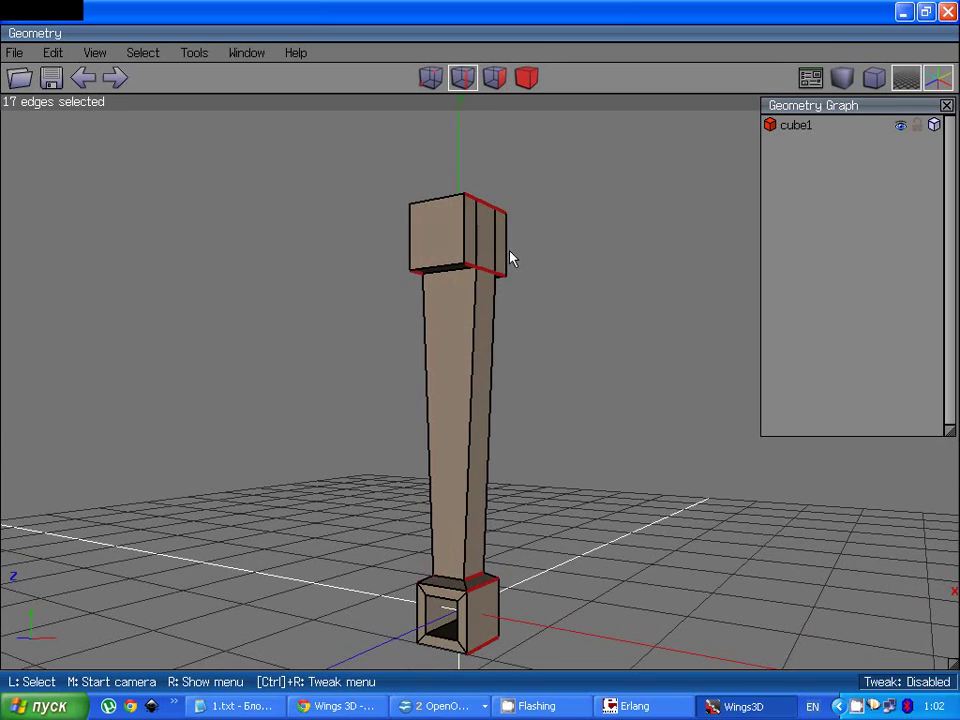
middle_click(535, 310)
left_click(480, 359)
right_click(425, 337)
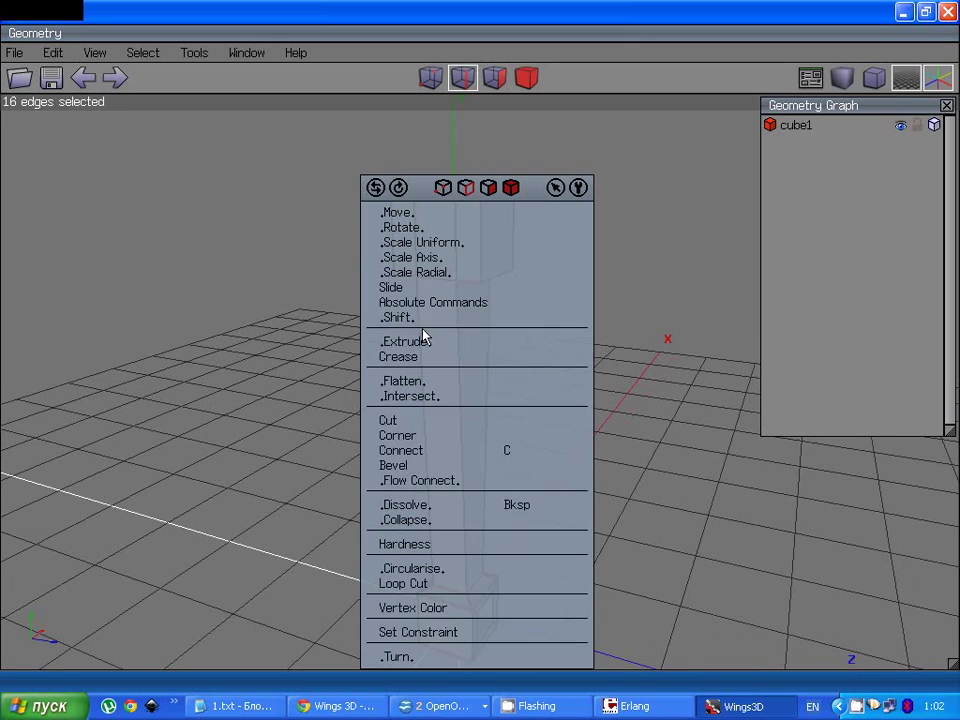
left_click(428, 467)
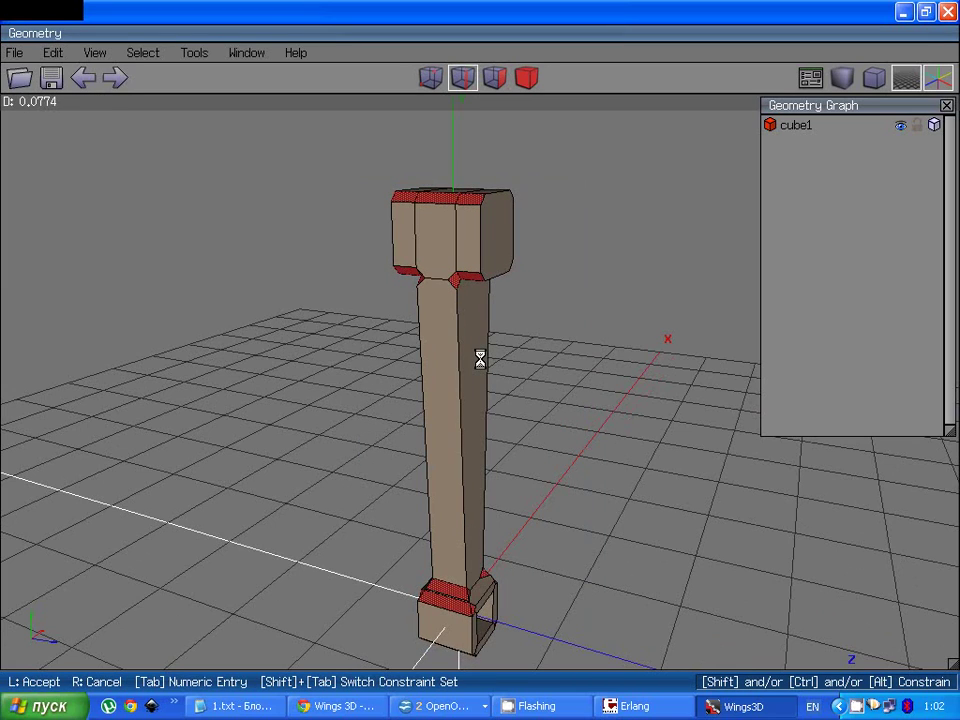
left_click(480, 359)
Step: Examine the beveled edges around the column's base up close and undo the bevel
middle_click(471, 435)
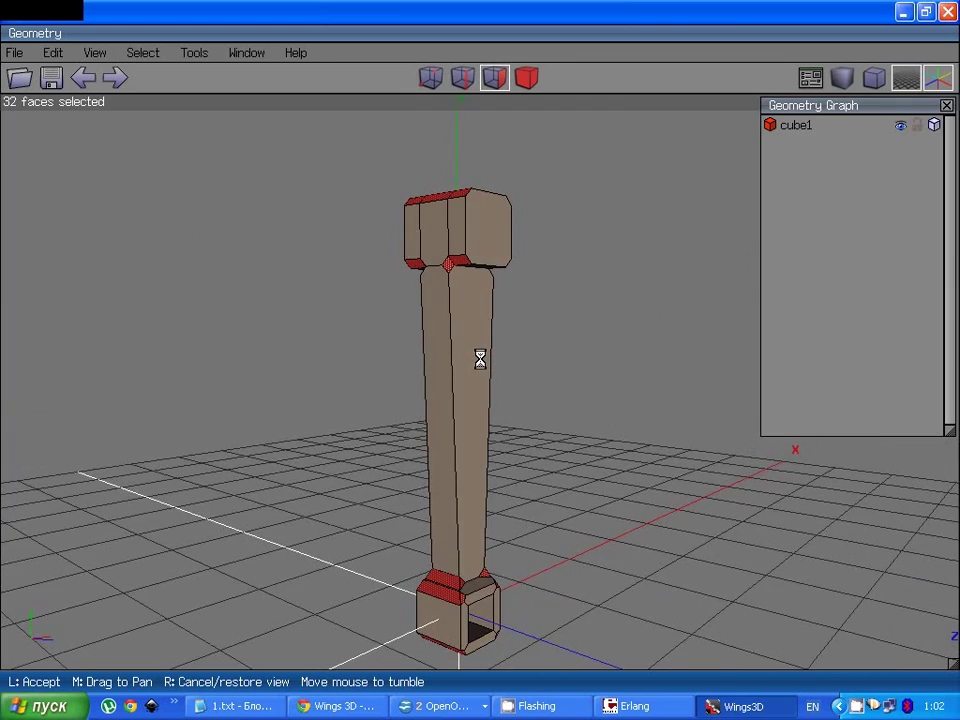
left_click(527, 362)
scroll(450, 560, "up", 5)
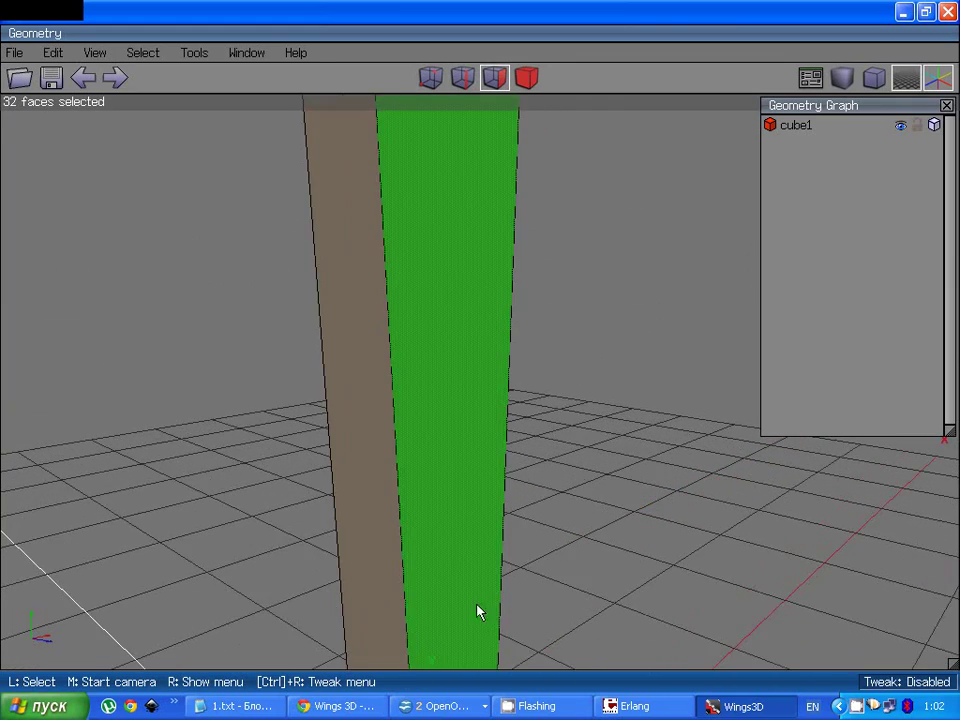
scroll(465, 595, "down", 8)
middle_click(452, 578)
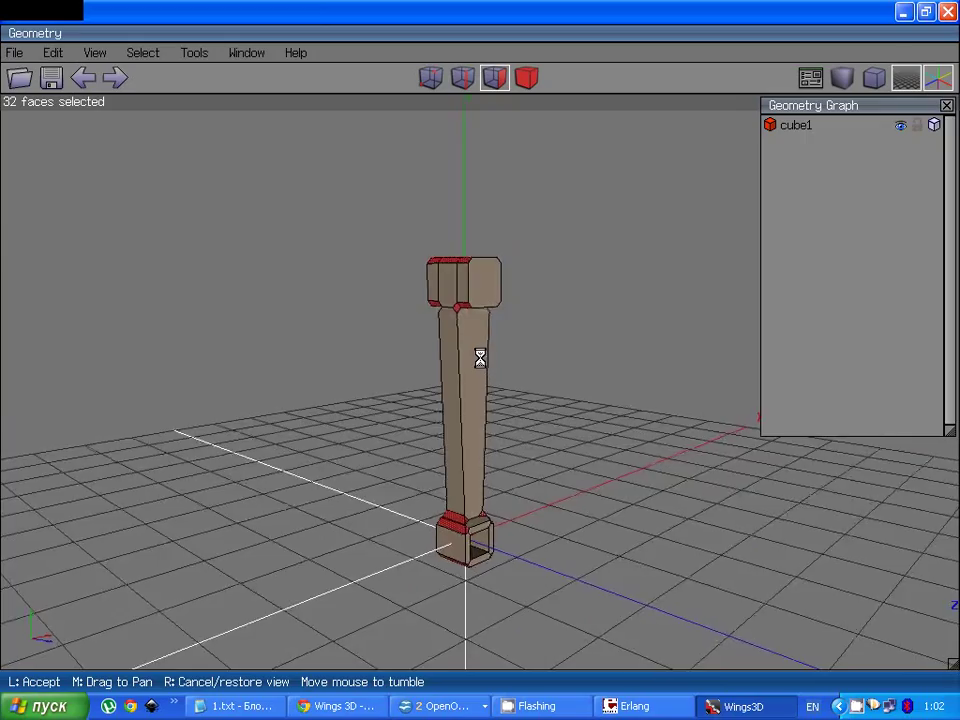
scroll(480, 359, "up", 6)
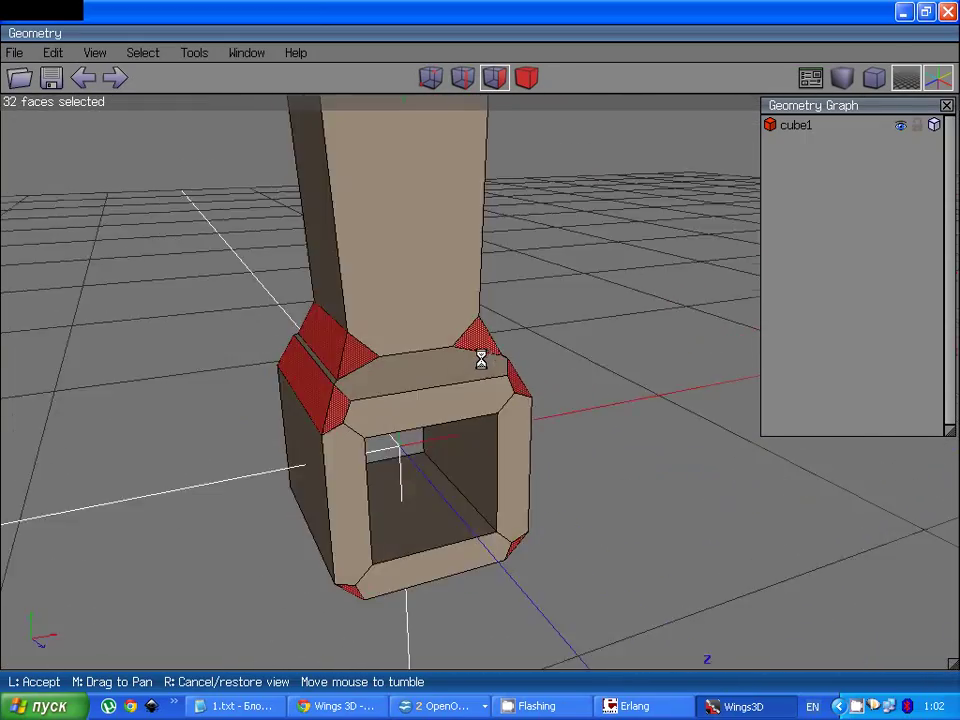
left_click(480, 359)
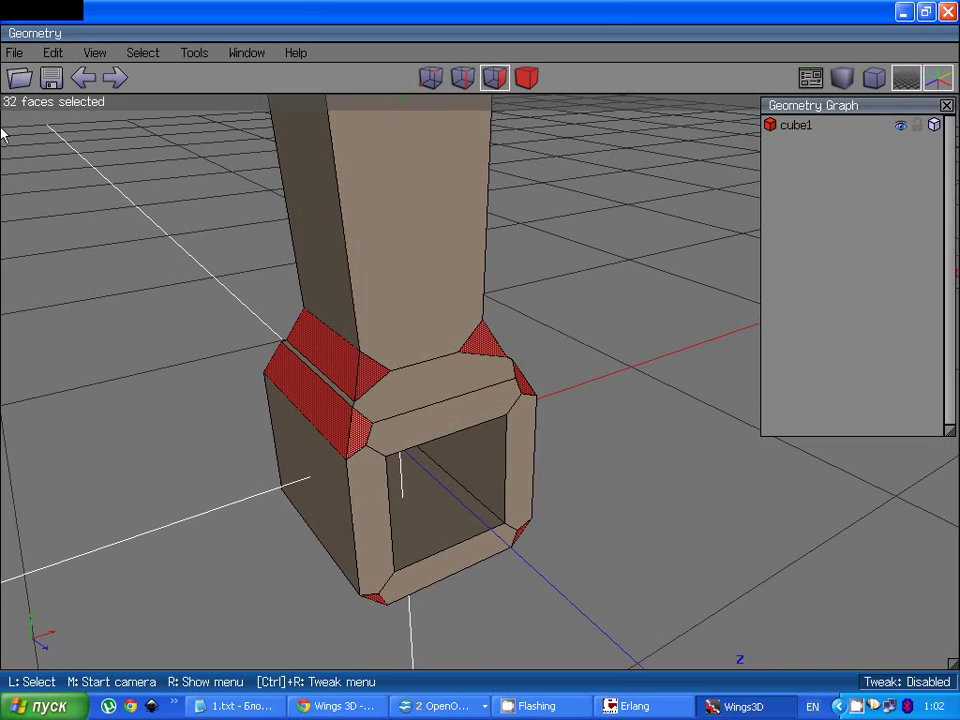
left_click(84, 77)
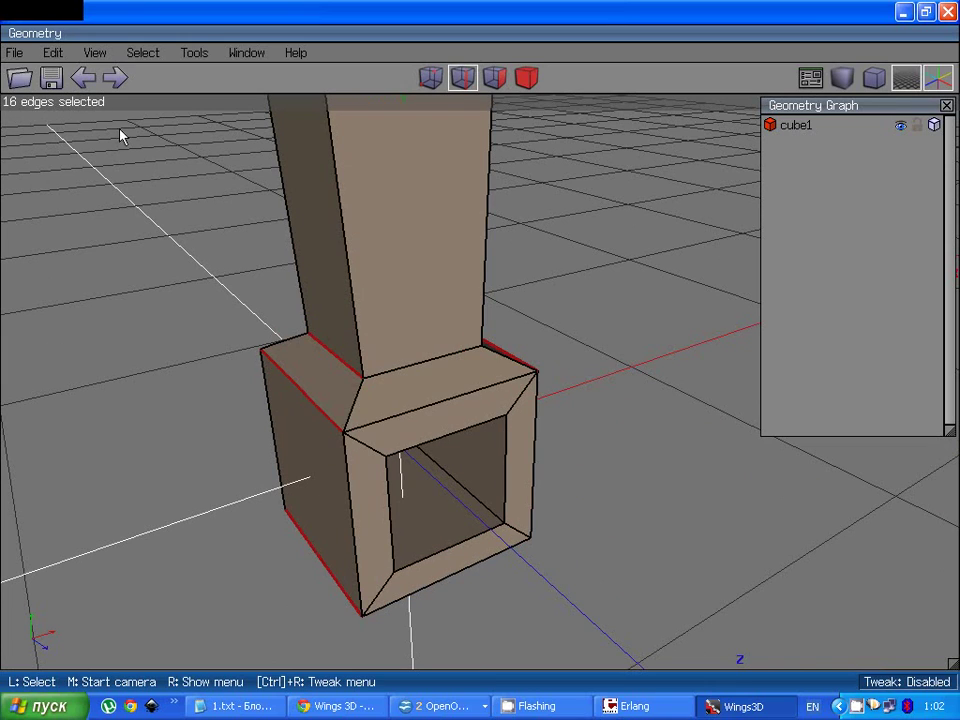
Step: Add the shaft's two end edges above the base and the four lengthwise edges inside the base's opening to the selection
middle_click(420, 376)
left_click(390, 365)
middle_click(385, 358)
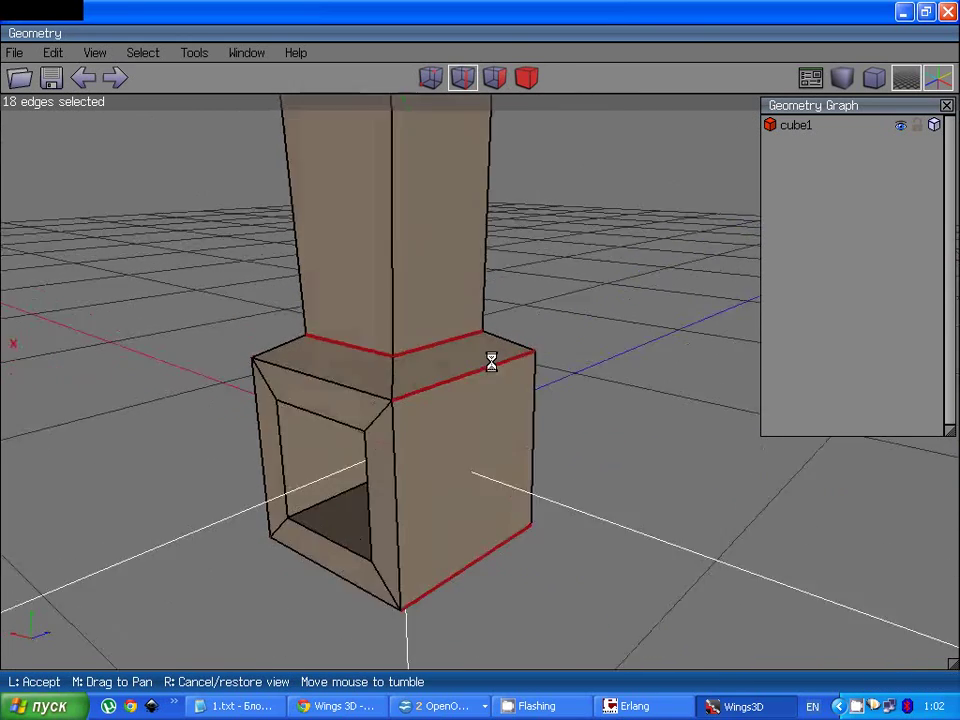
left_click(344, 460)
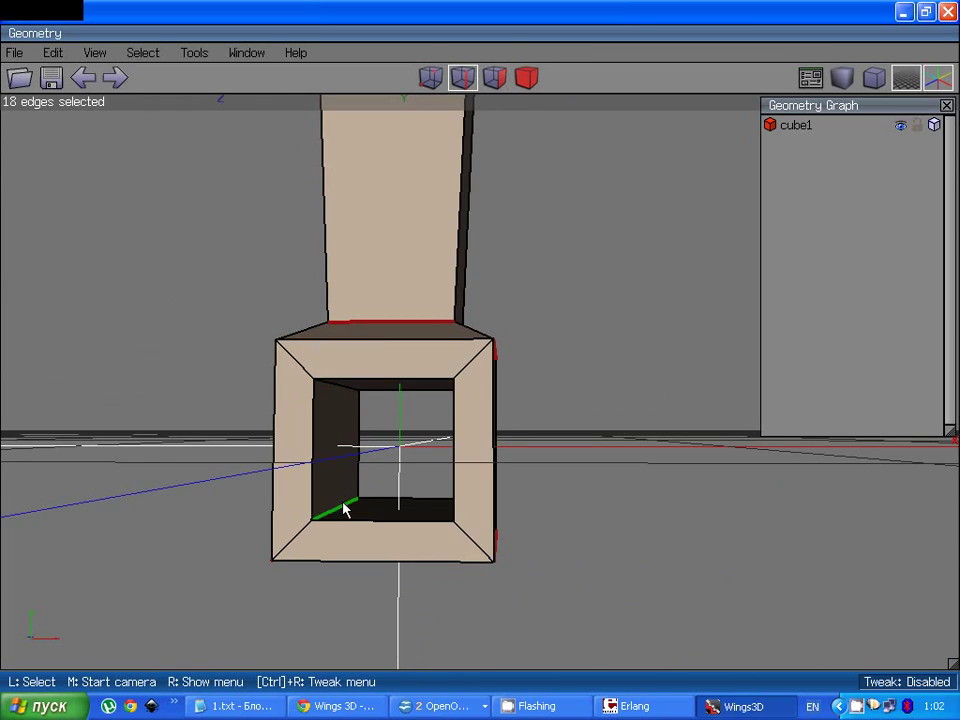
middle_click(369, 453)
left_click(493, 423)
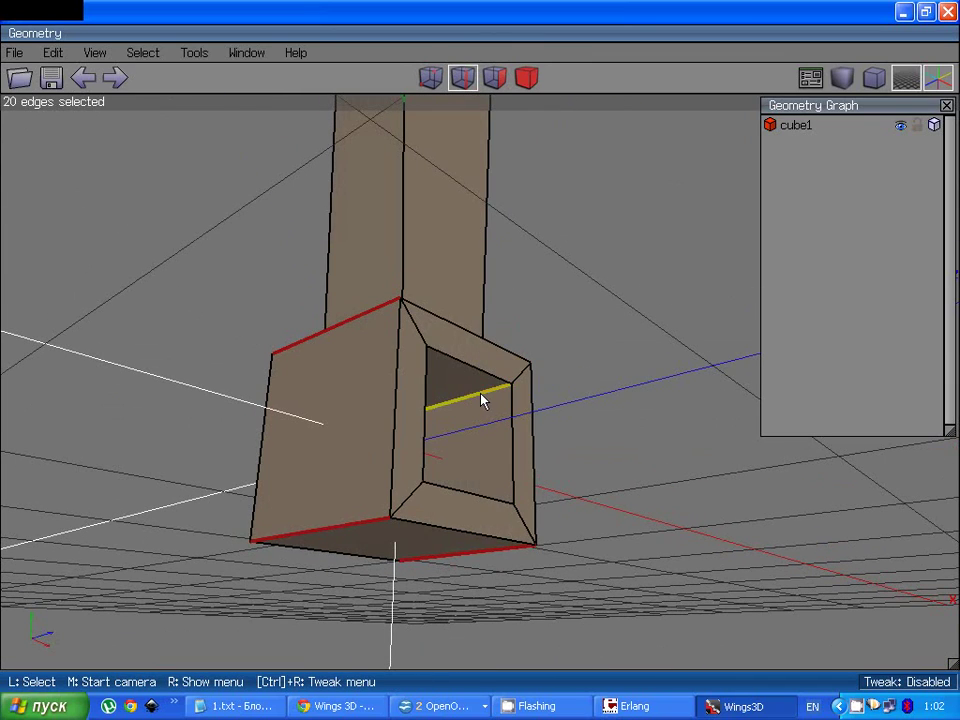
middle_click(481, 400)
left_click(397, 385)
middle_click(358, 402)
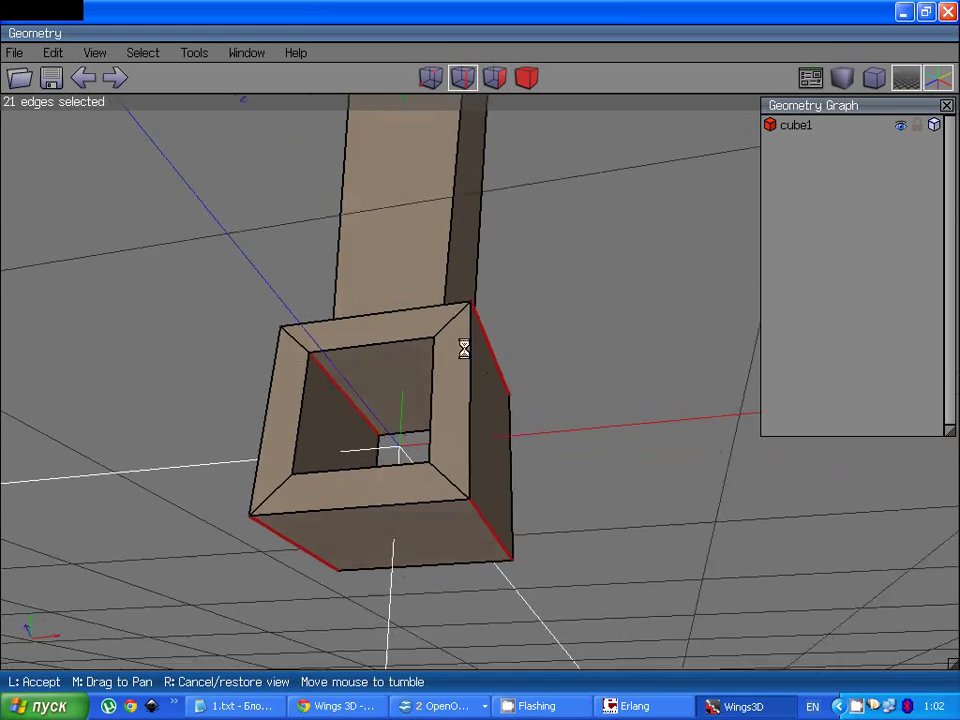
left_click(391, 427)
Step: Try beveling the extended edge selection by about 0.04
right_click(468, 502)
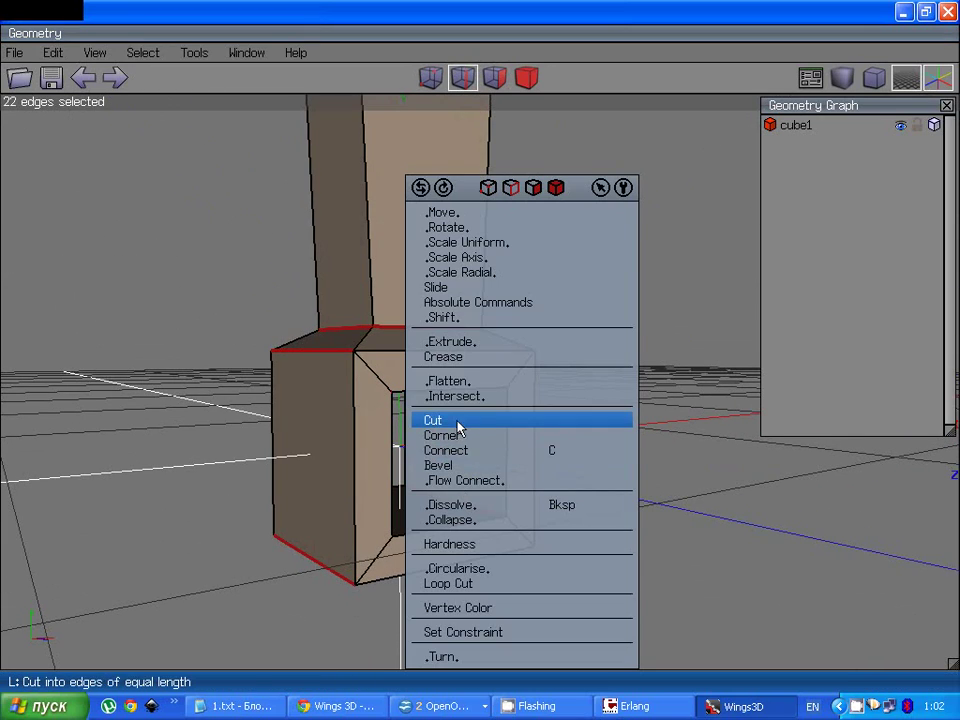
left_click(456, 465)
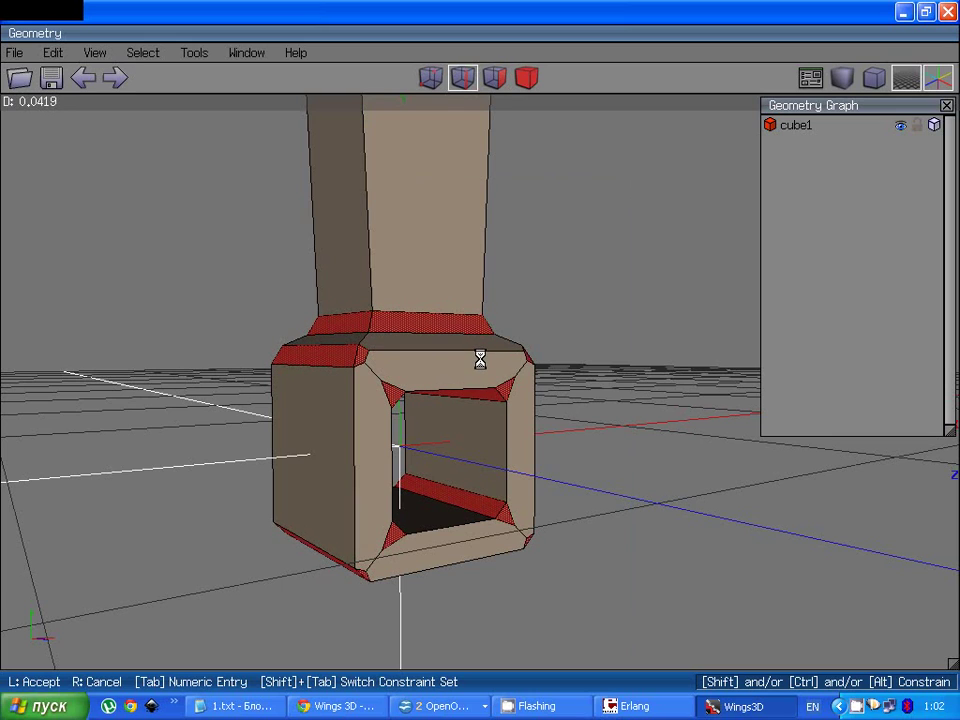
right_click(480, 360)
Step: Clear the edge selection and select only the four lengthwise edges inside the base's opening
middle_click(522, 445)
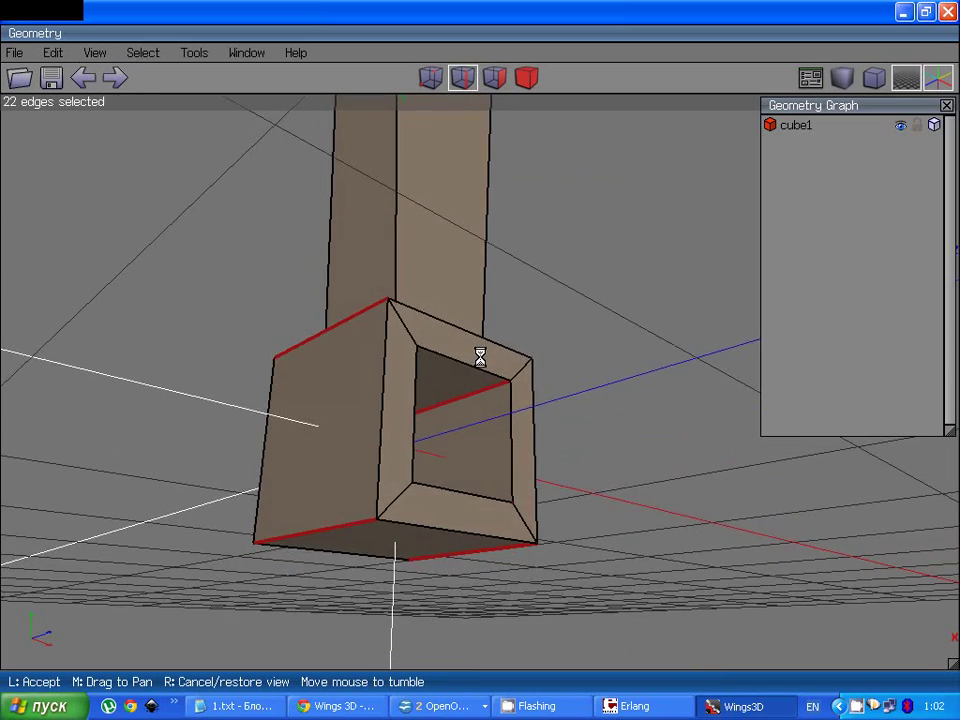
left_click(522, 445)
key("space")
left_click(462, 403)
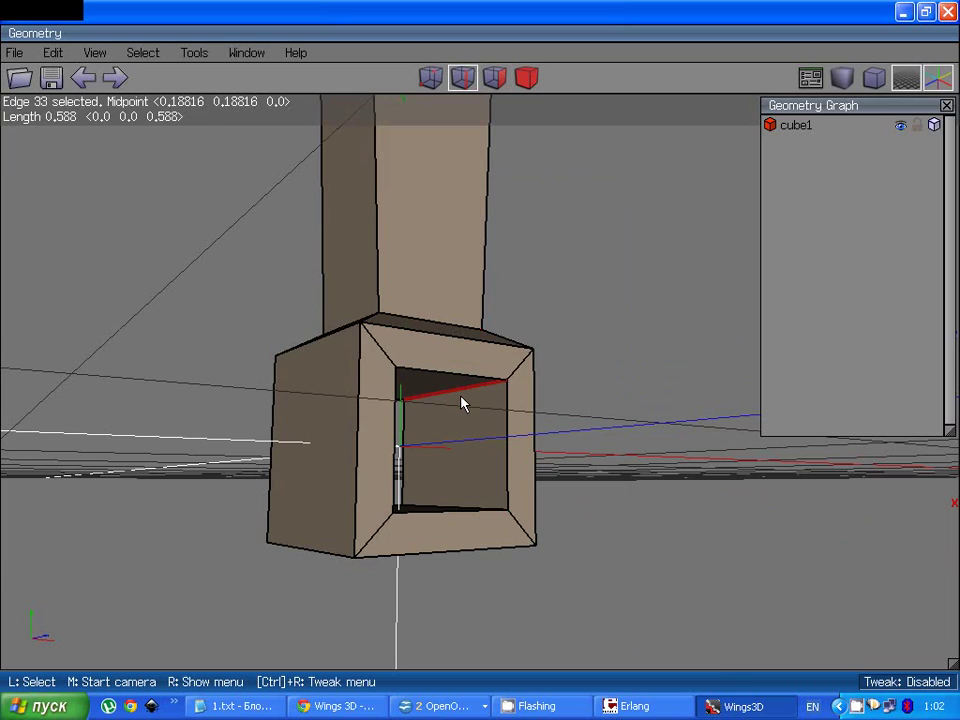
key("l")
Step: Try beveling the four edges inside the base's opening by about 0.07
right_click(460, 406)
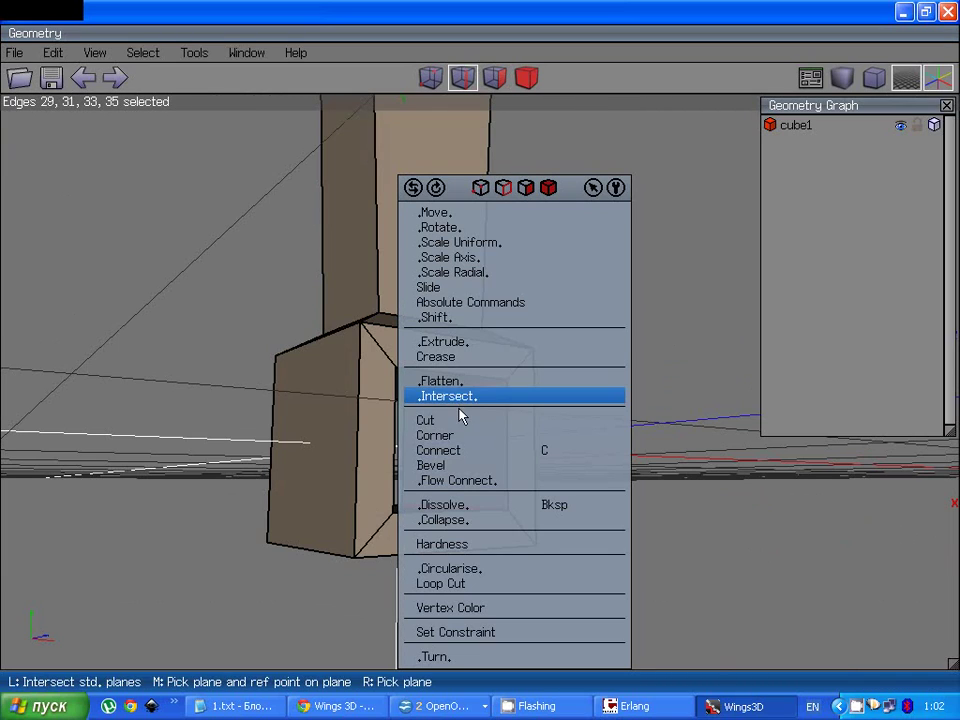
left_click(443, 466)
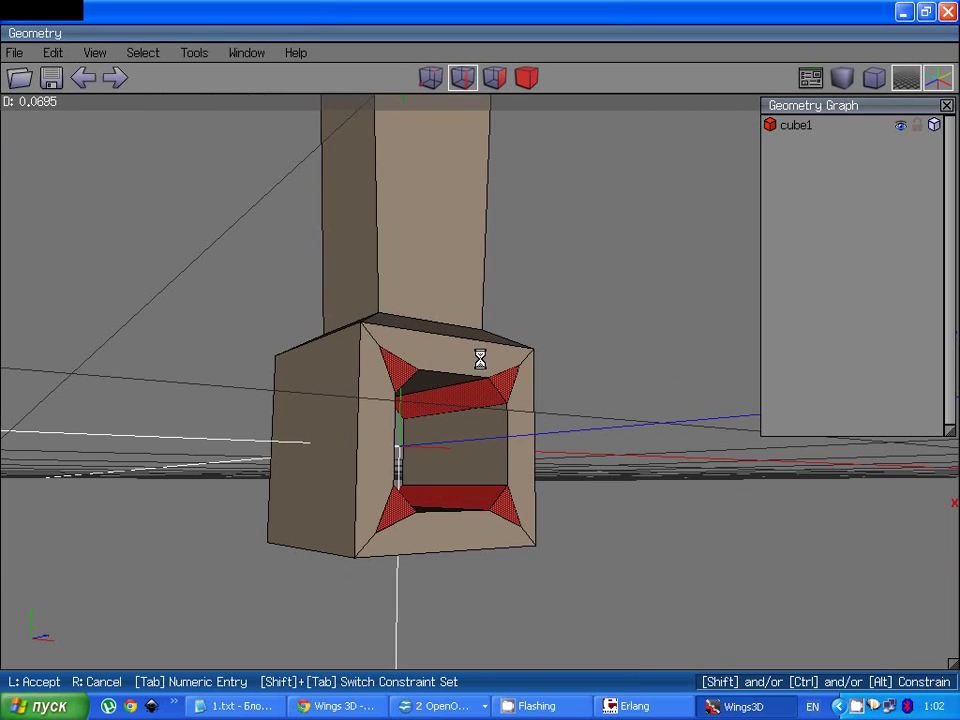
right_click(480, 359)
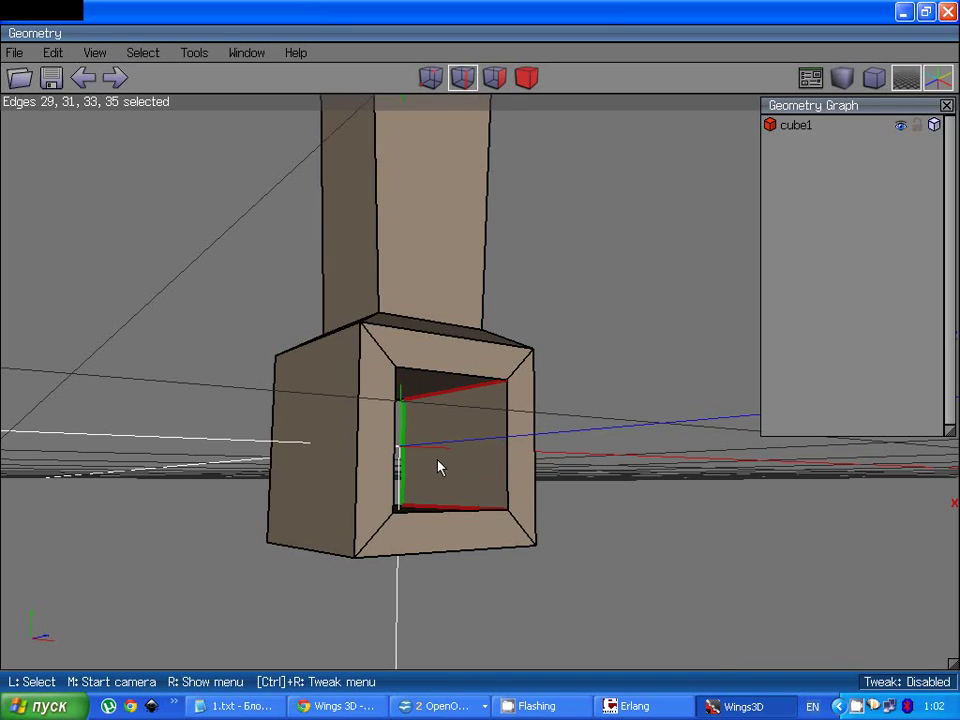
Step: Add the base's four outer lengthwise edges to the selection and bevel all eight edges by about 0.07
middle_click_drag(480, 359, 383, 391)
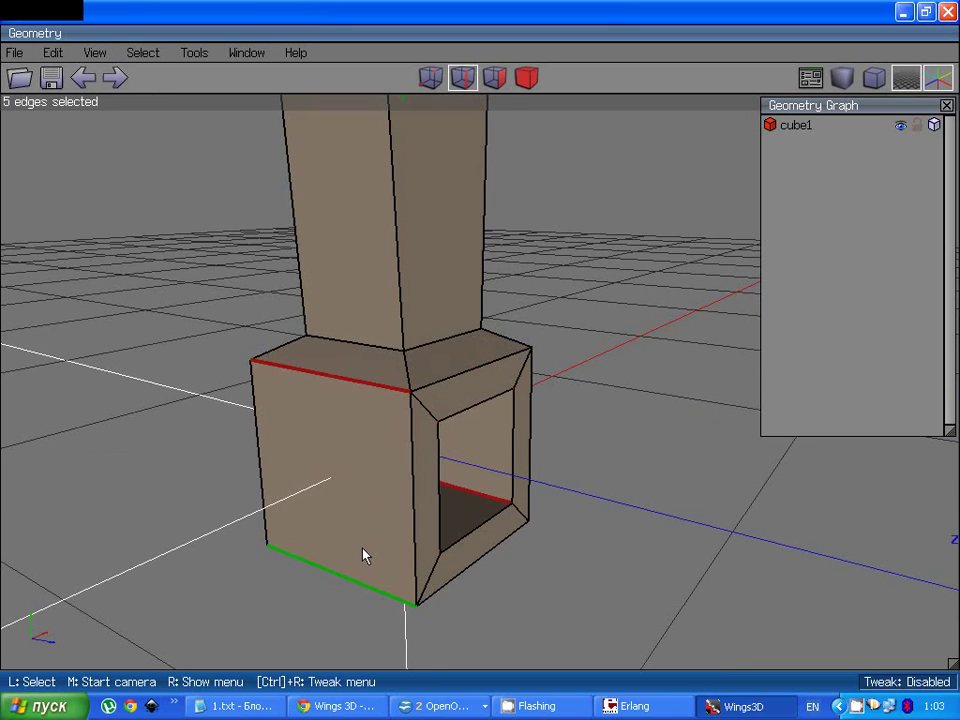
left_click(355, 587)
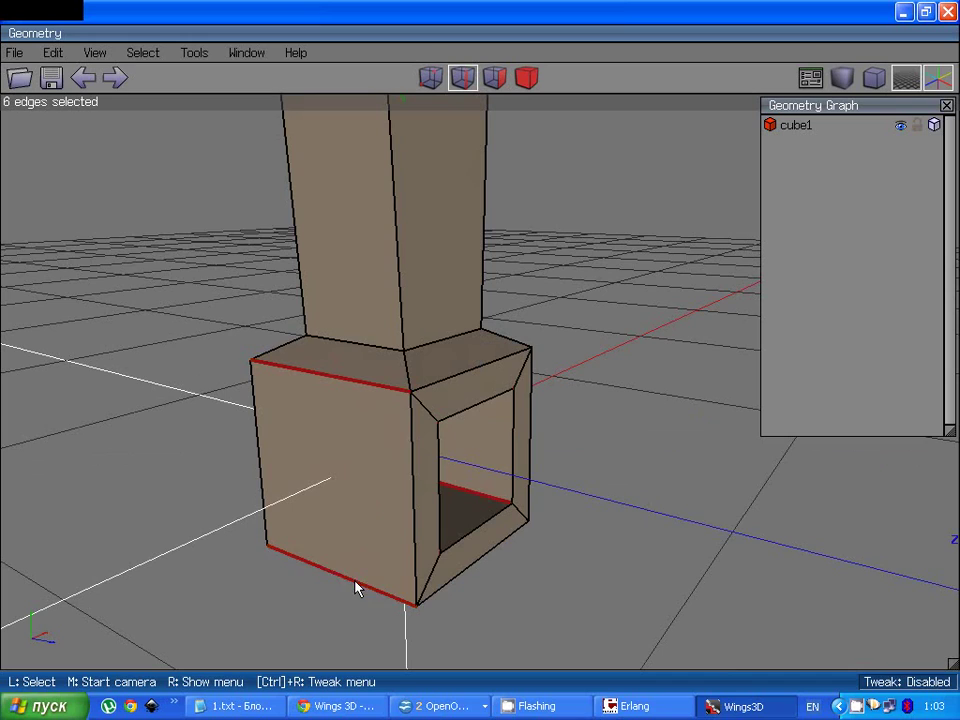
middle_click_drag(356, 584, 411, 617)
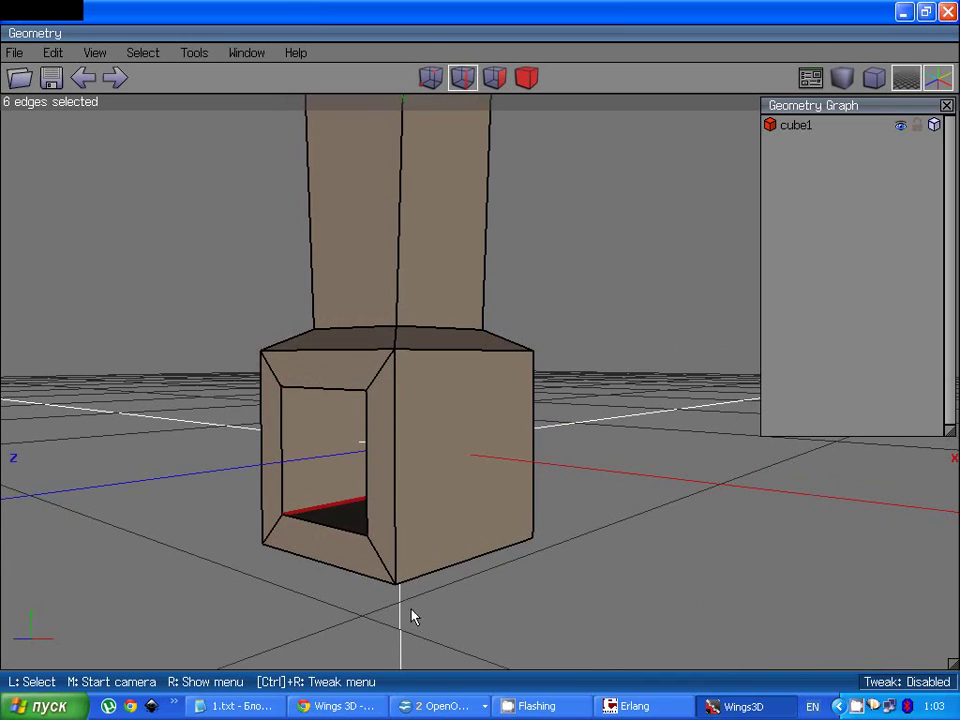
left_click(440, 370)
right_click(431, 386)
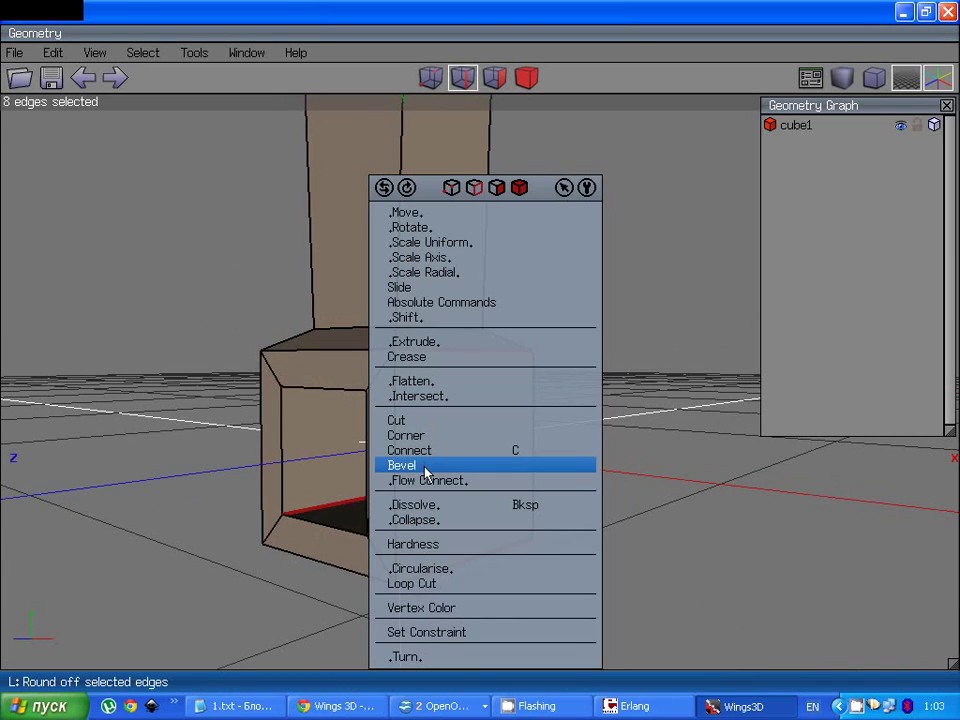
left_click(425, 466)
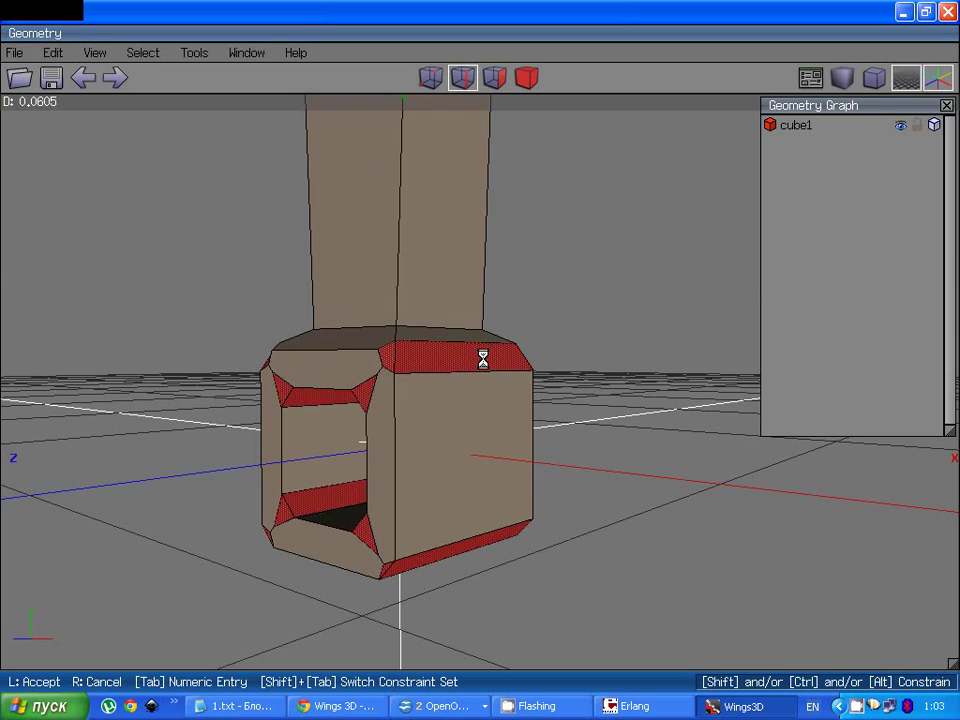
left_click(482, 359)
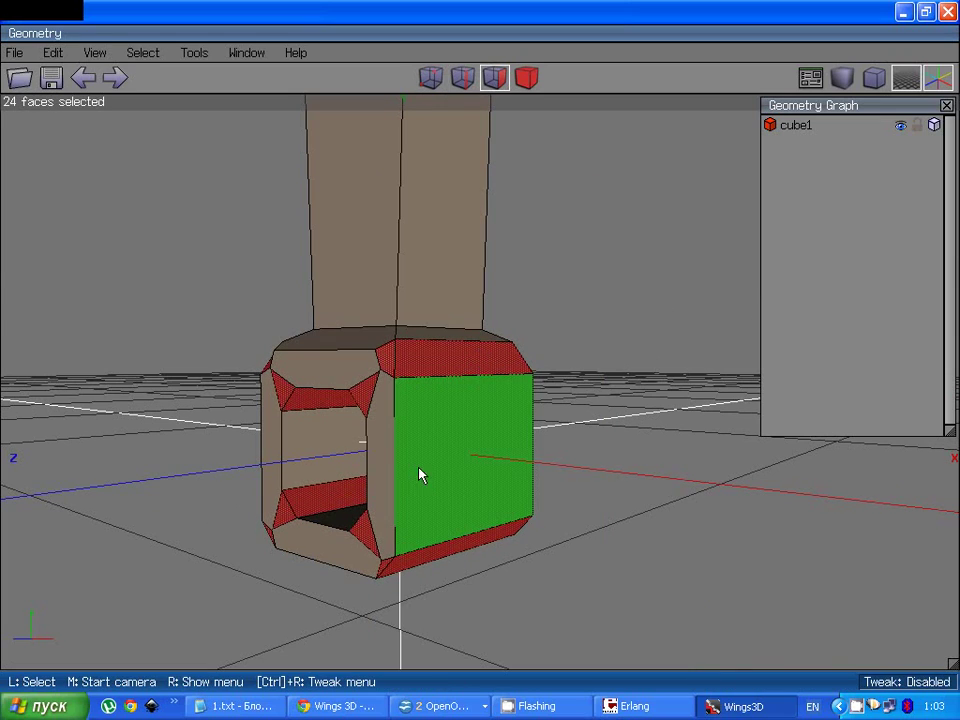
Step: Connect the outer vertices at the upper-left corner of the base's front to the adjacent beveled corner vertices of the opening
middle_click(420, 476)
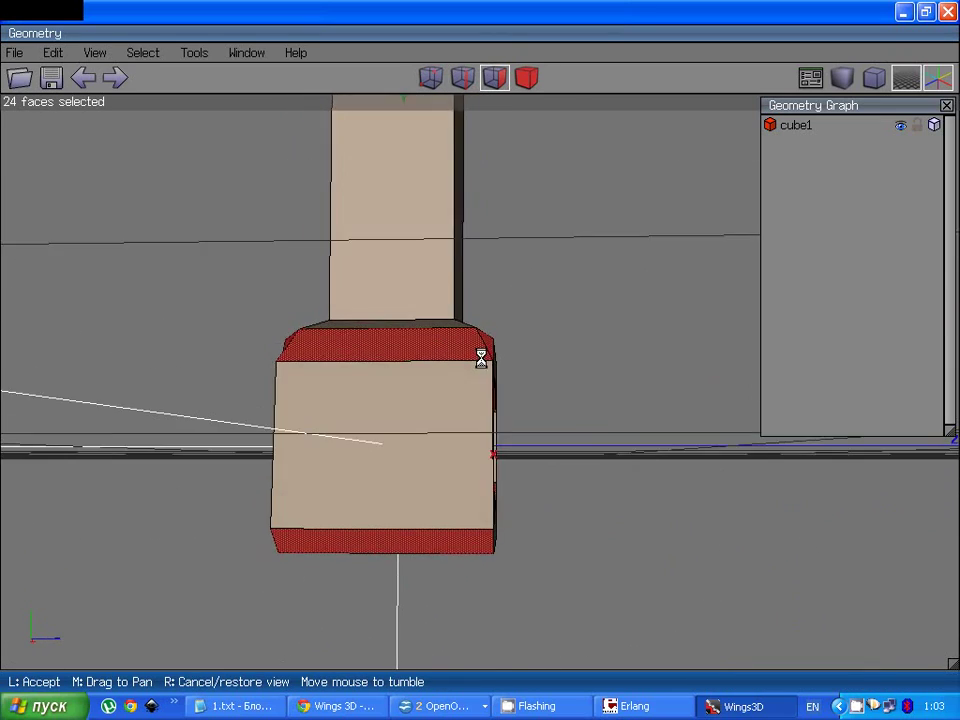
left_click(481, 358)
key("space")
key("e")
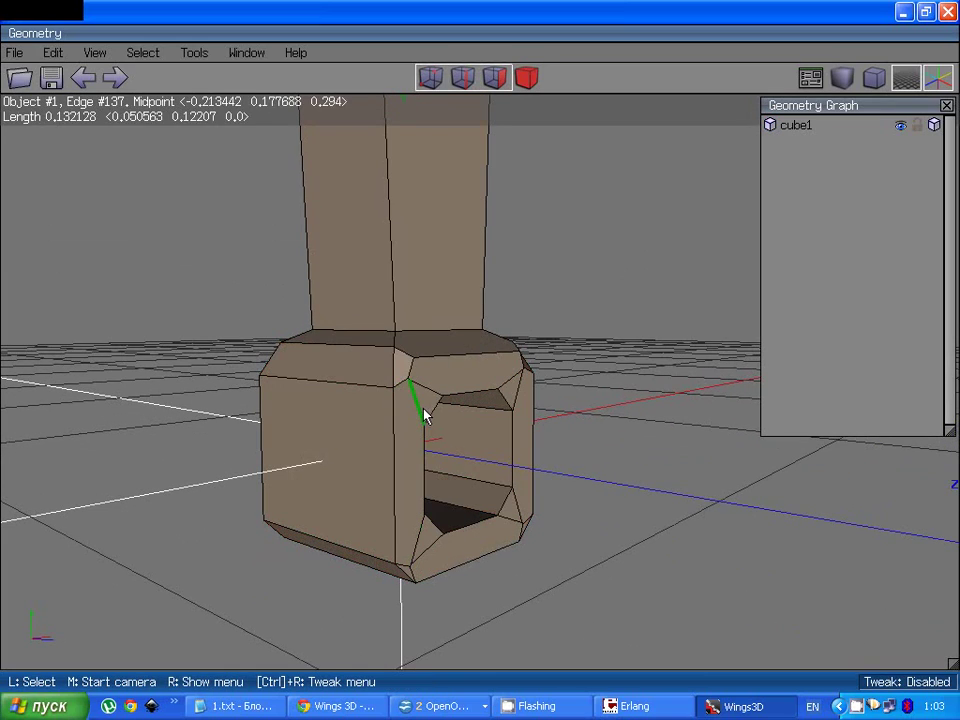
left_click(431, 78)
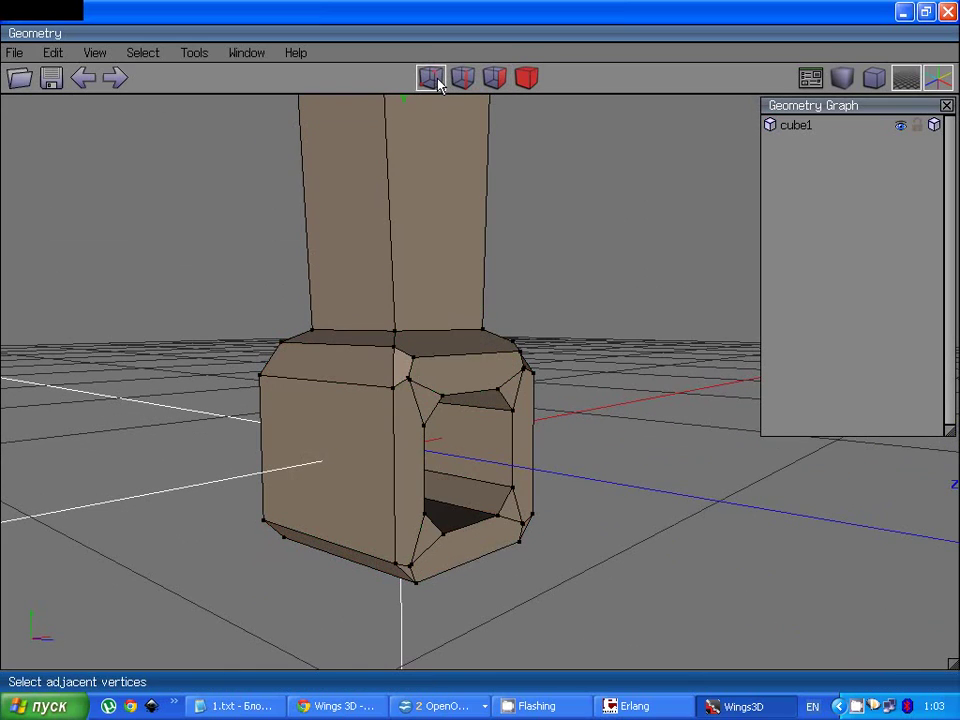
left_click(414, 358)
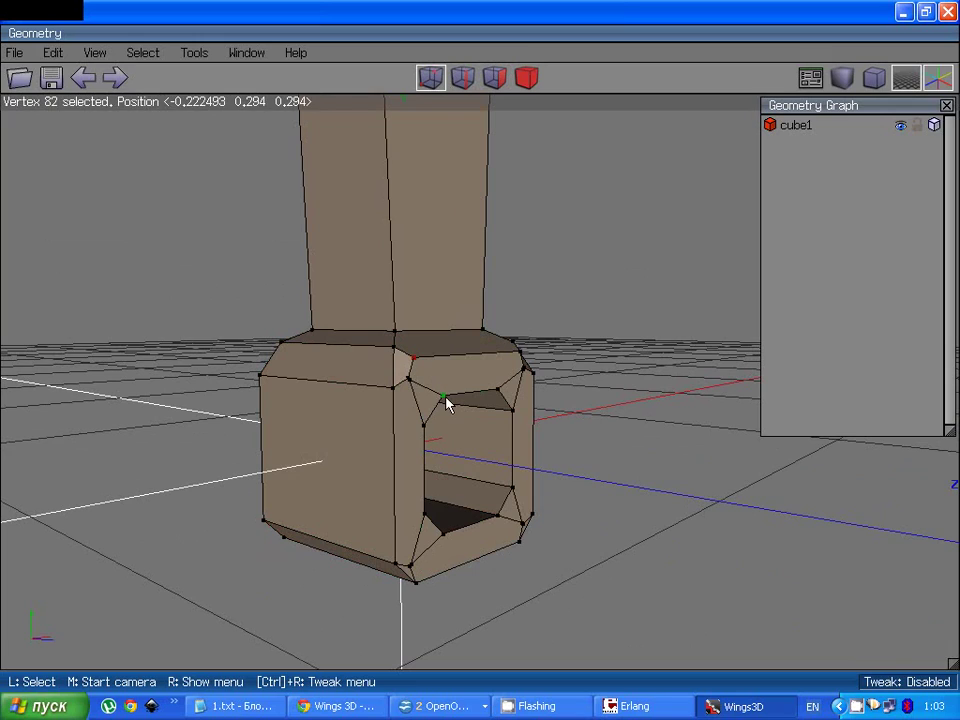
left_click(444, 398)
scroll(430, 394, "up", 3)
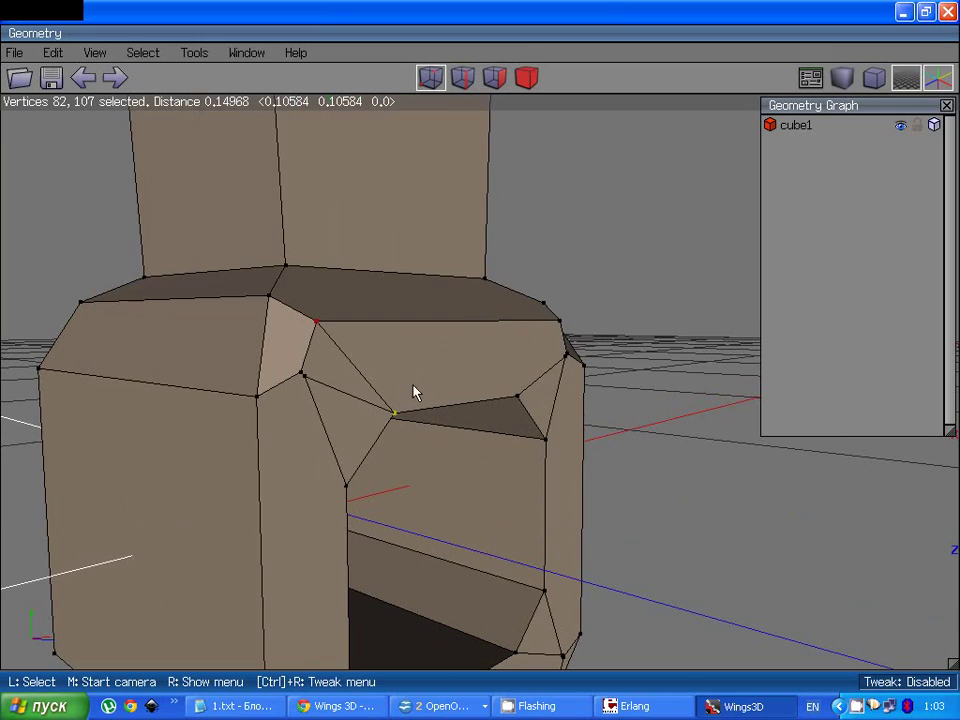
left_click(270, 408)
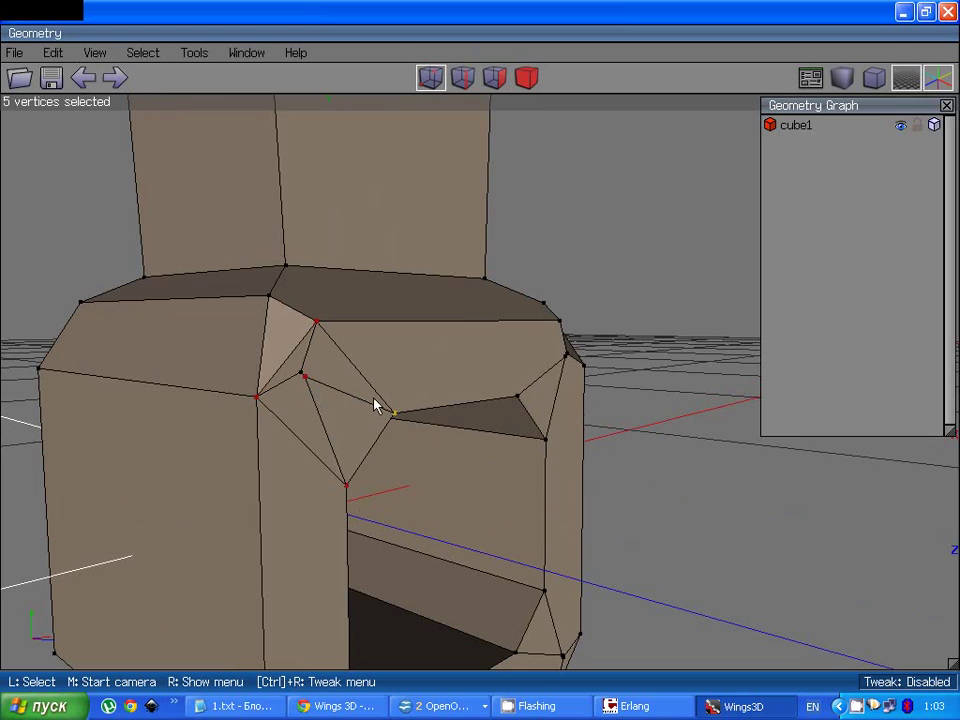
key("space")
Step: Connect the outer vertices at the front's upper-right corner to the adjacent beveled corner vertices of the opening
middle_click(501, 358)
left_click(480, 360)
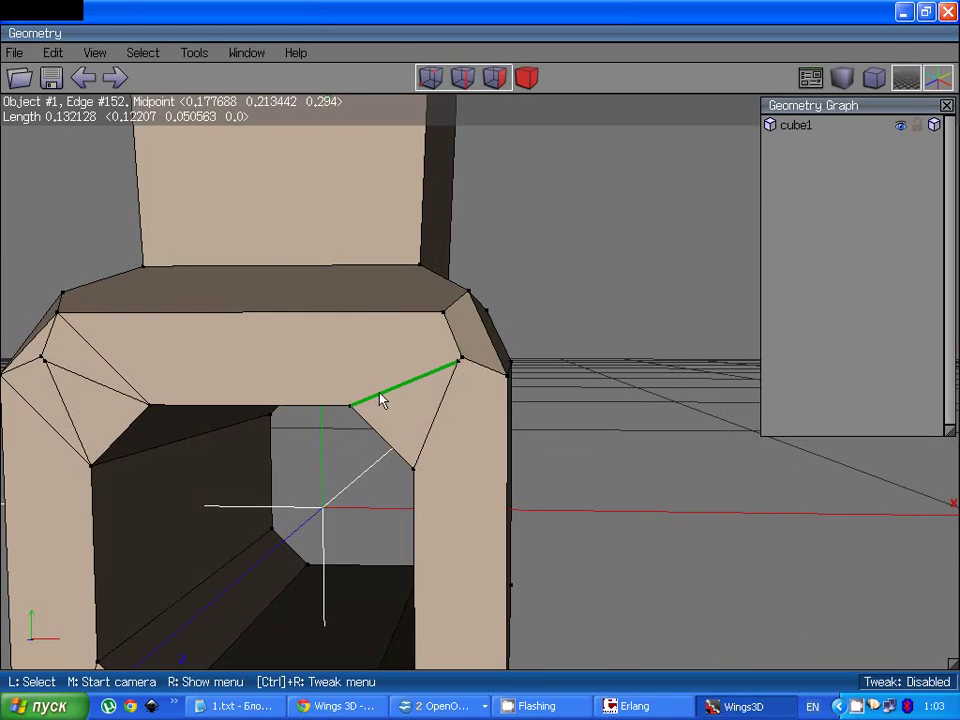
left_click(350, 408)
left_click(443, 312)
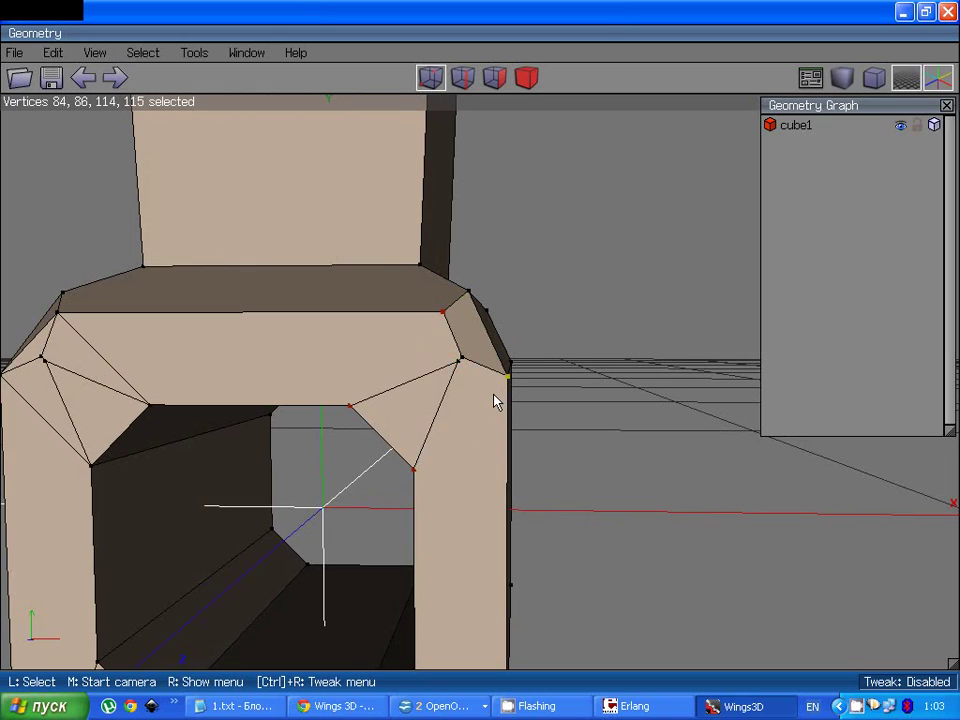
middle_click(490, 398)
left_click(435, 415)
Step: Connect the side vertex at the front's lower-left corner to the opening's nearest side vertex
middle_click(435, 415)
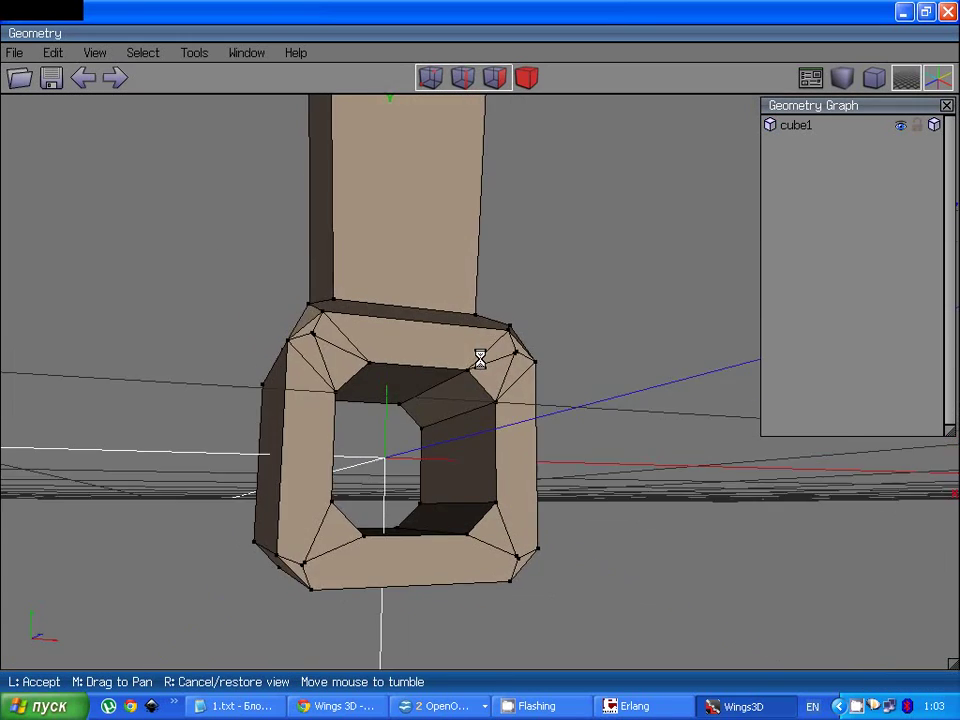
left_click(381, 463)
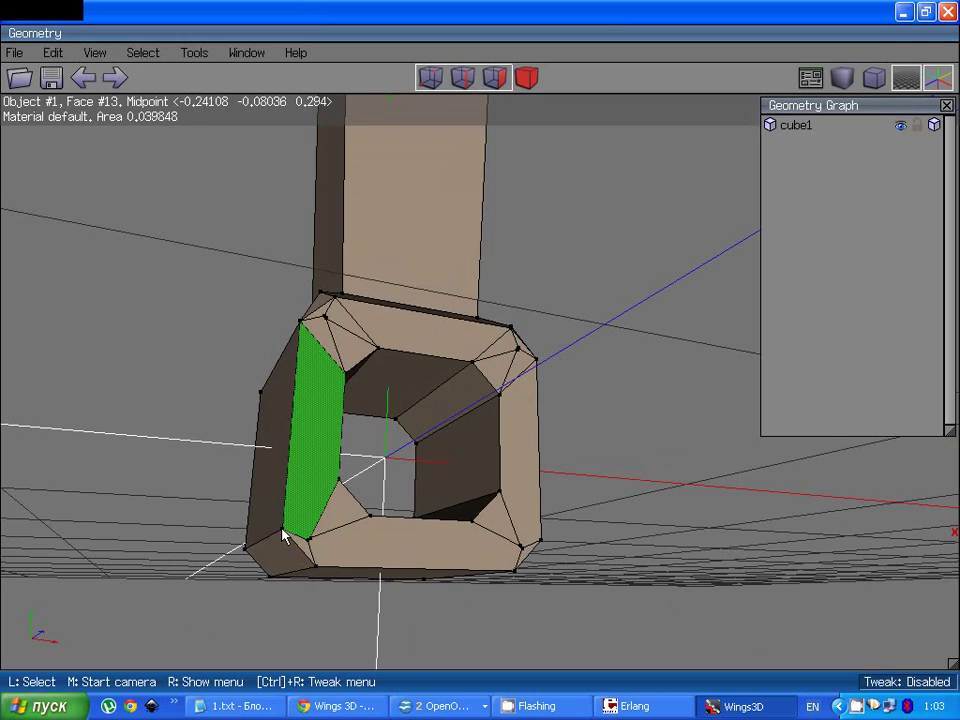
scroll(283, 535, "up", 5)
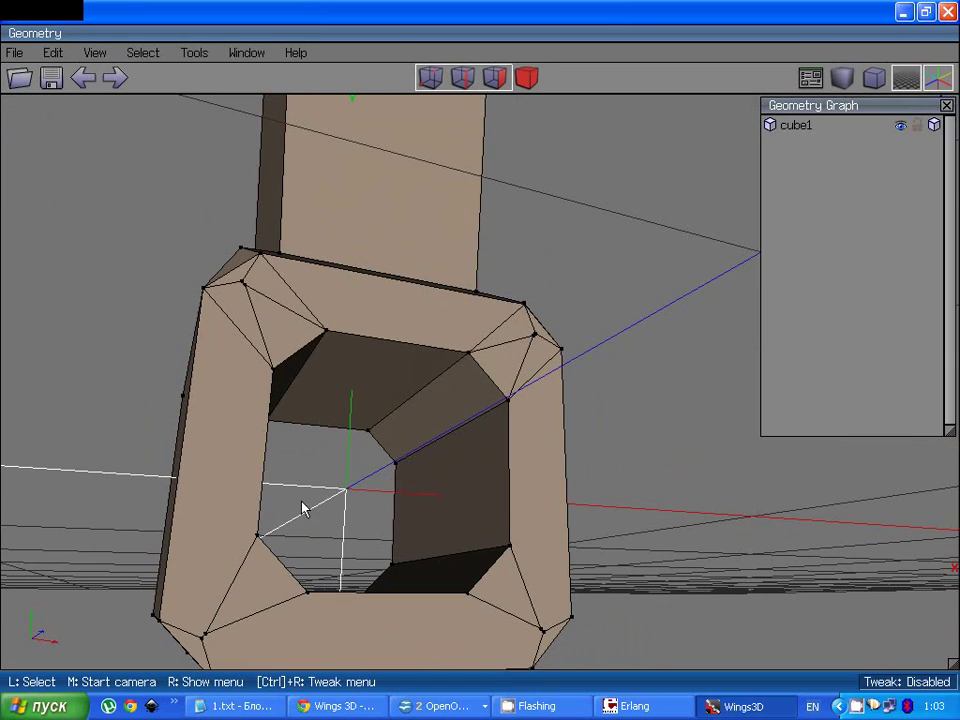
middle_click(264, 563)
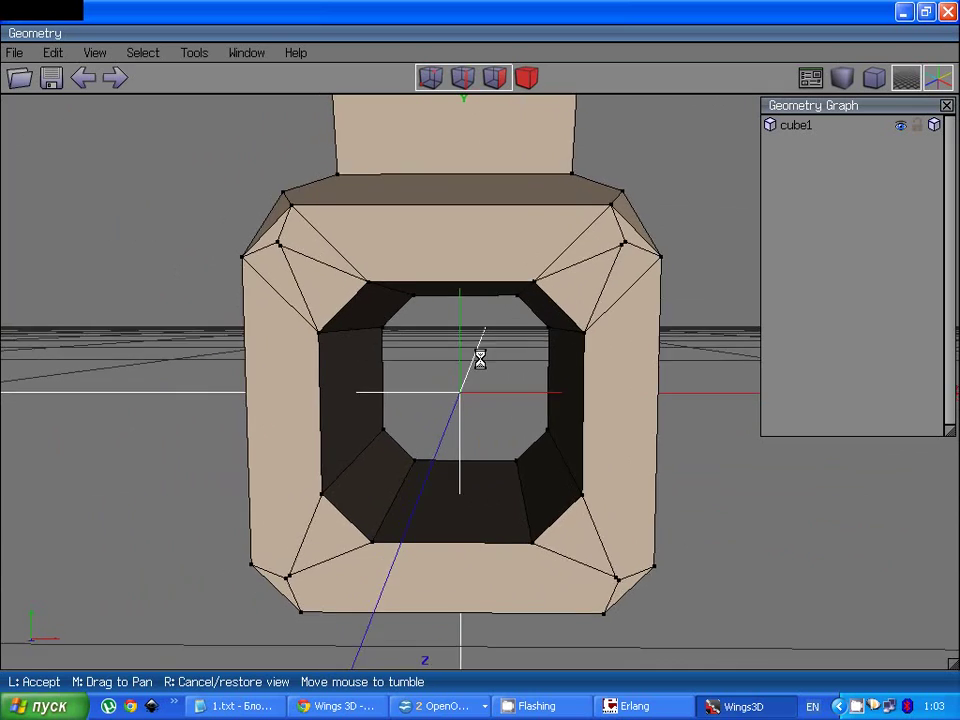
left_click(476, 360)
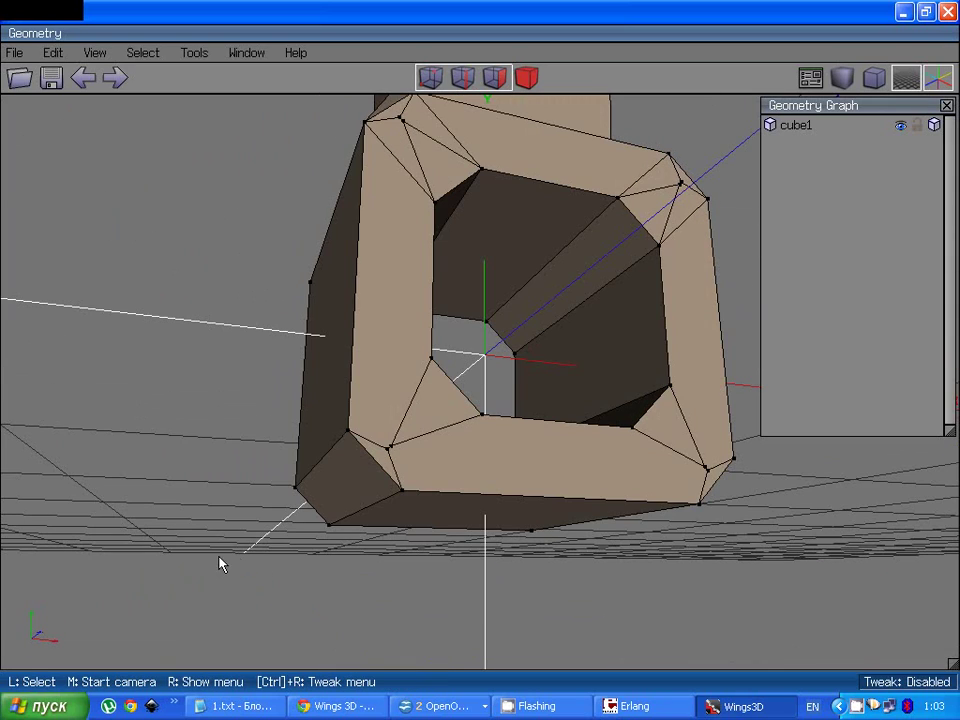
left_click(356, 431)
left_click(428, 368)
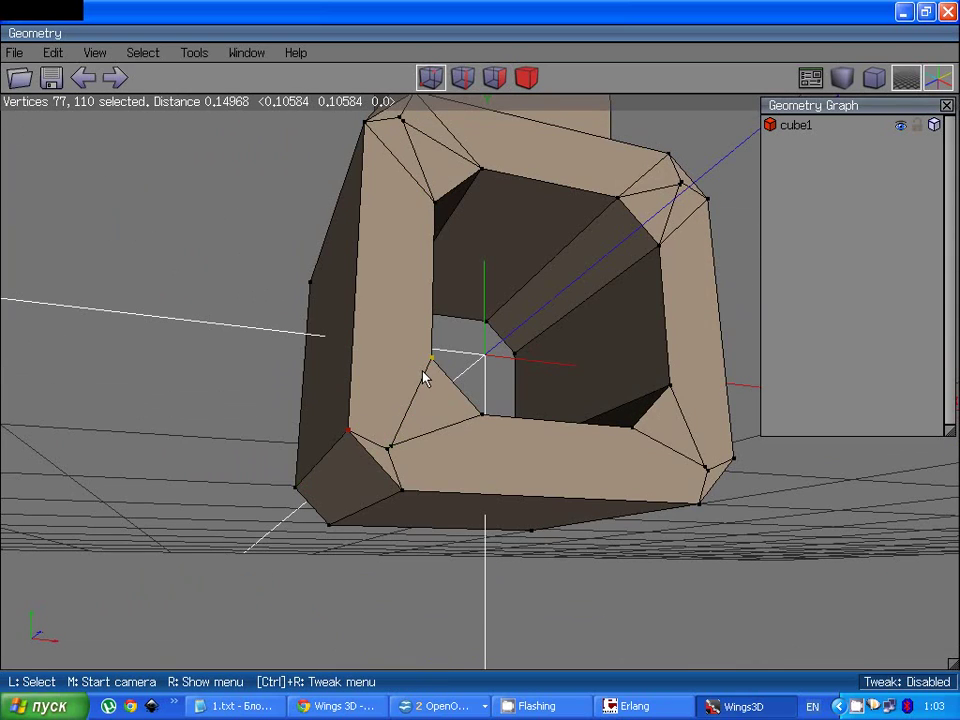
key("space")
key("f")
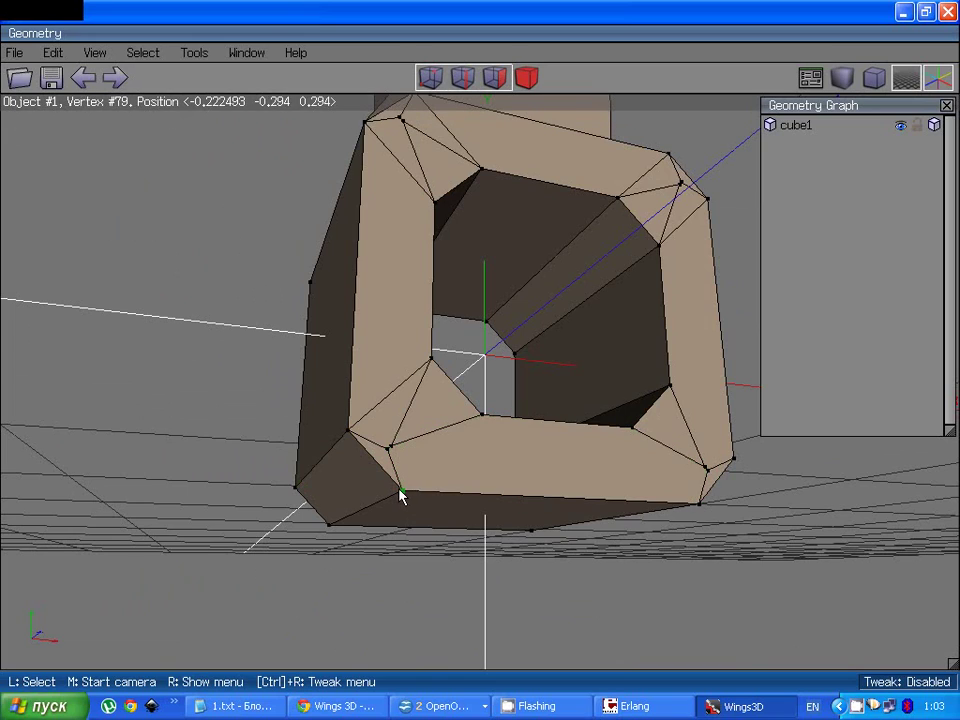
Step: Connect the bottom-edge vertex at the front's lower-left corner to the opening's nearest bottom vertex
key("v")
left_click(403, 496)
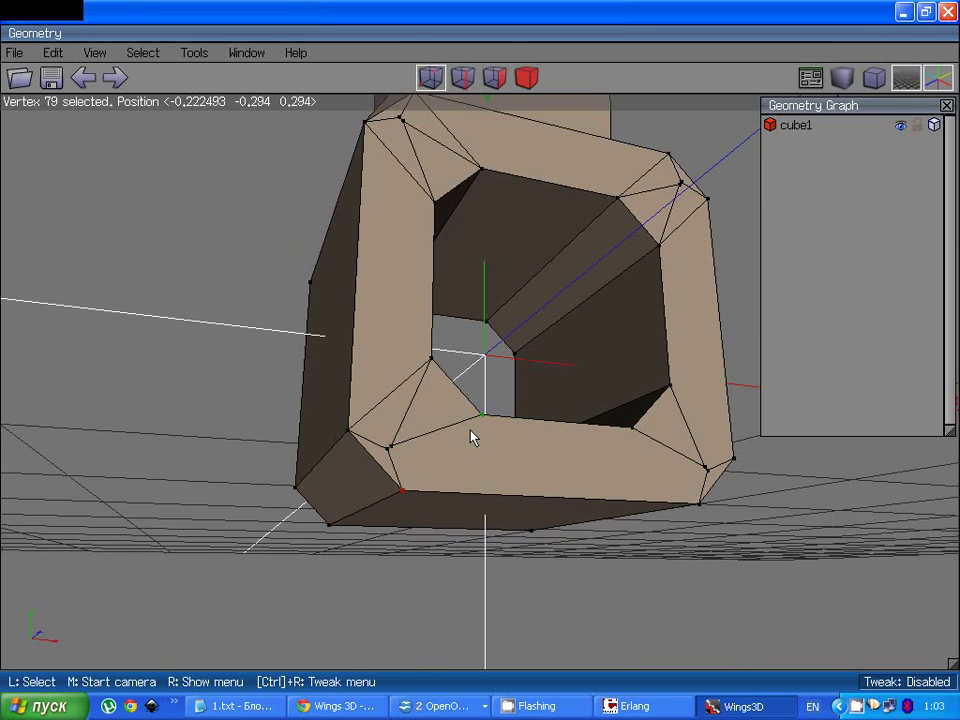
left_click(472, 438)
key("space")
key("f")
Step: Connect both outer vertices at the front's lower-right corner to the adjacent beveled corner vertices of the opening
middle_click(508, 450)
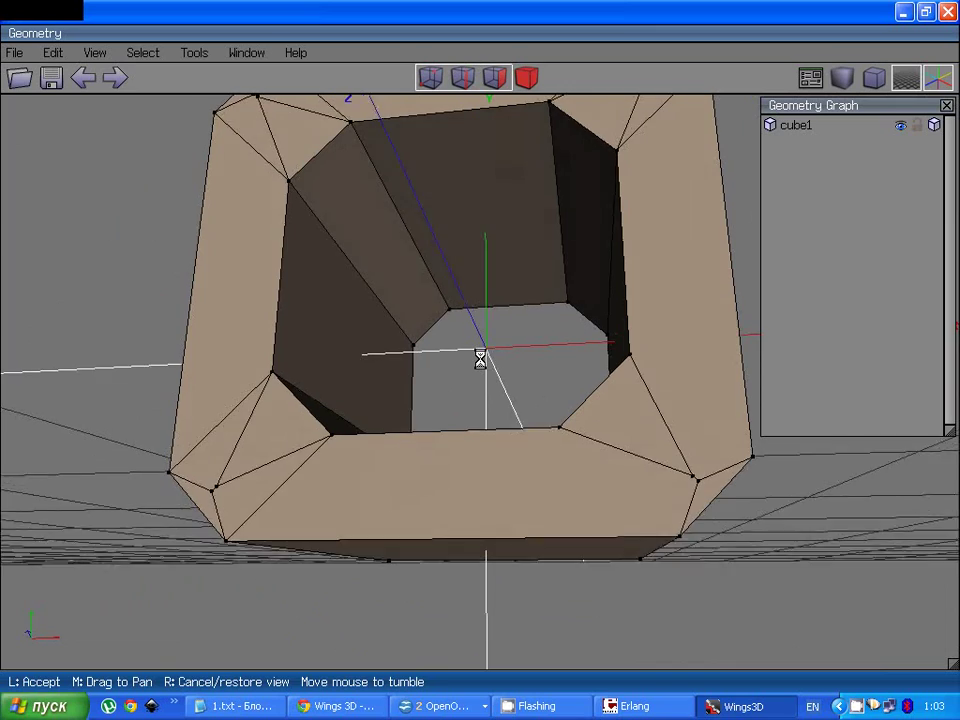
left_click(480, 358)
left_click(540, 420)
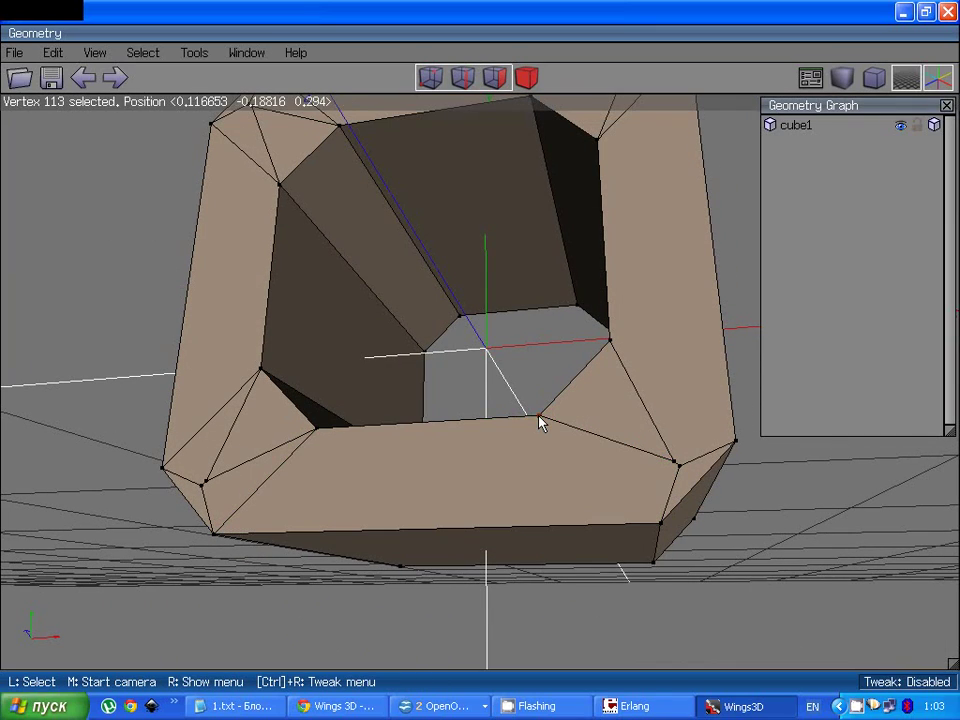
left_click(652, 525)
key("space")
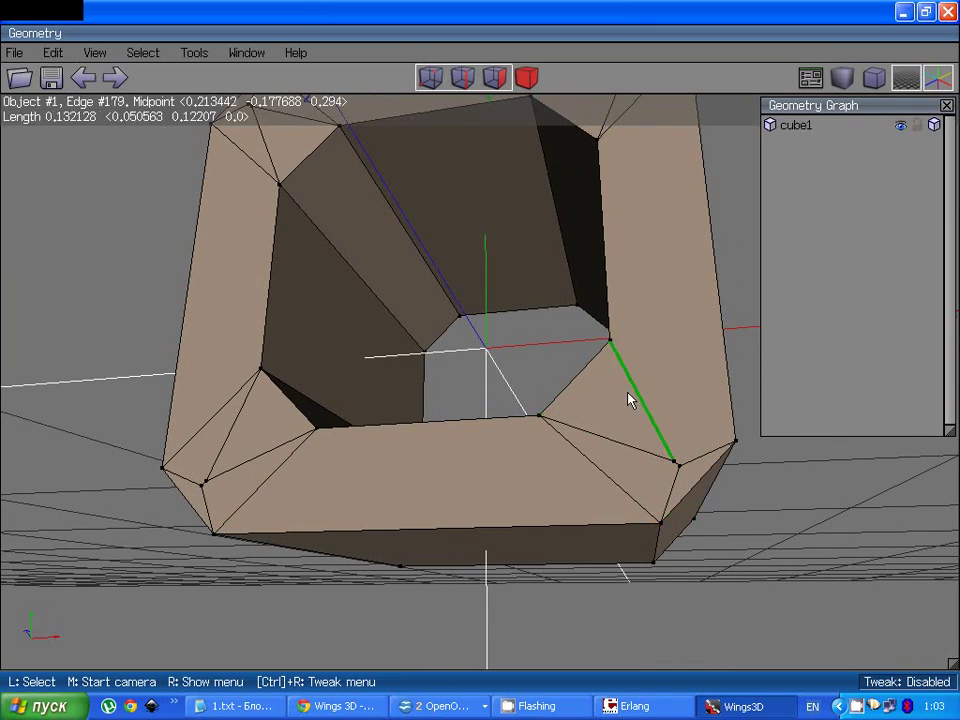
left_click(611, 341)
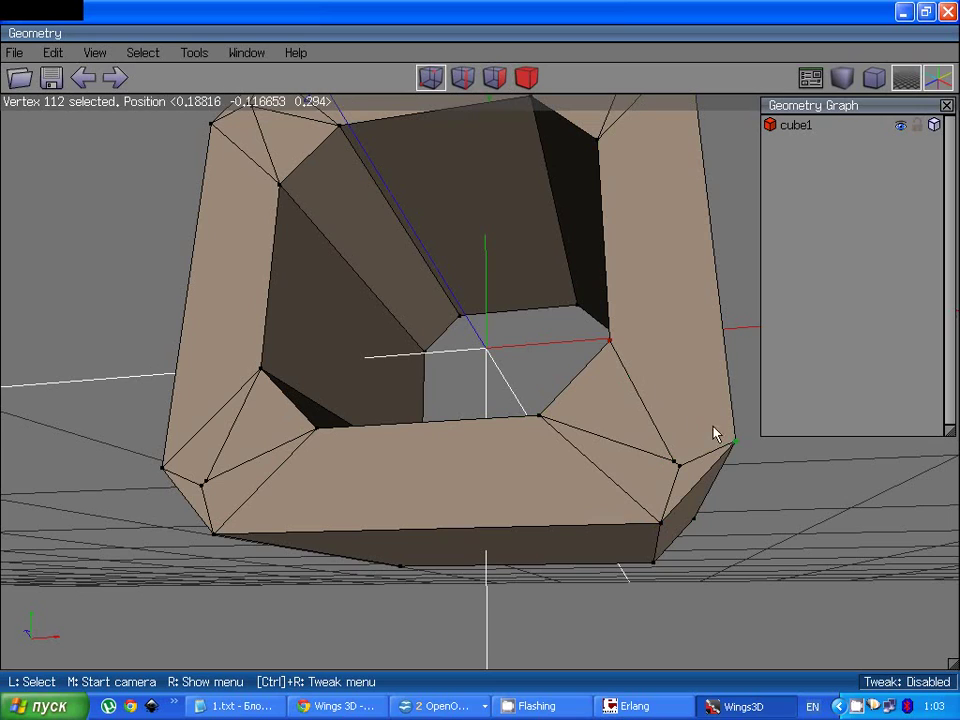
left_click(733, 441)
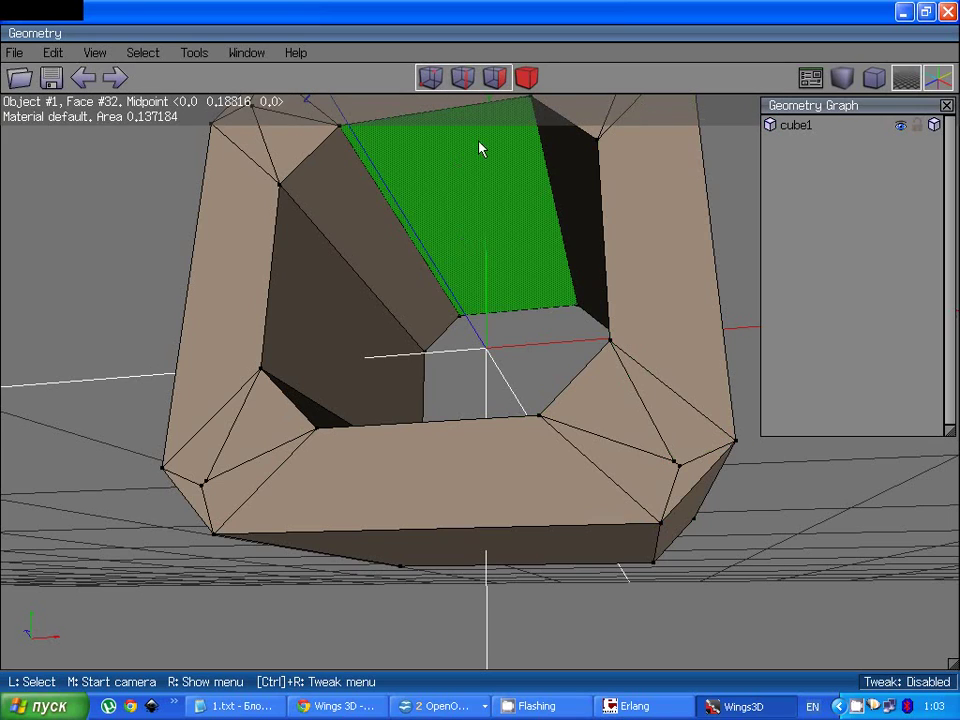
Step: Dissolve the small faces at each of the front's two lower corners into a single four-sided face
left_click(495, 78)
mouse_move(248, 445)
left_mouse_down()
mouse_move(221, 493)
mouse_move(195, 480)
left_mouse_up()
key("BackSpace")
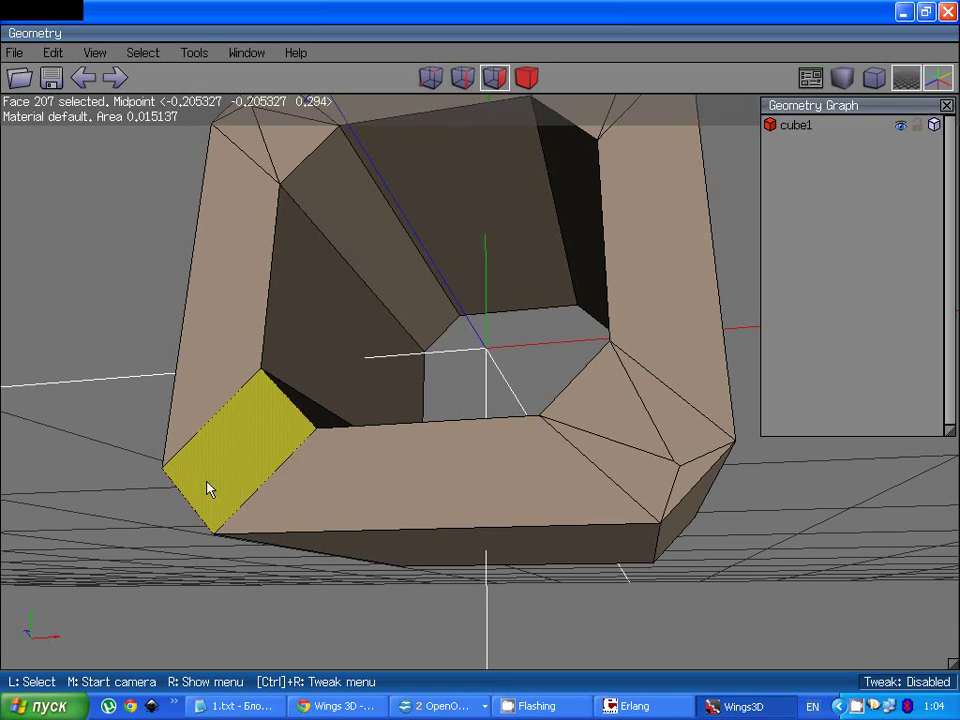
key("space")
mouse_move(626, 424)
left_mouse_down()
mouse_move(649, 466)
mouse_move(693, 453)
mouse_move(680, 482)
left_mouse_up()
key("BackSpace")
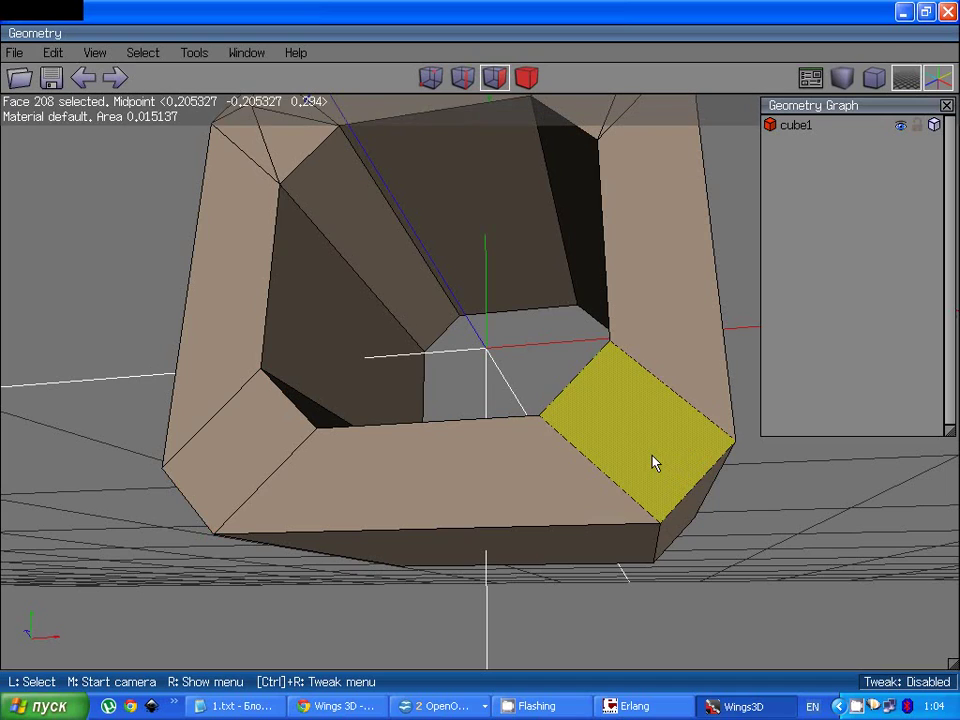
key("space")
middle_click(651, 450)
left_click(424, 276)
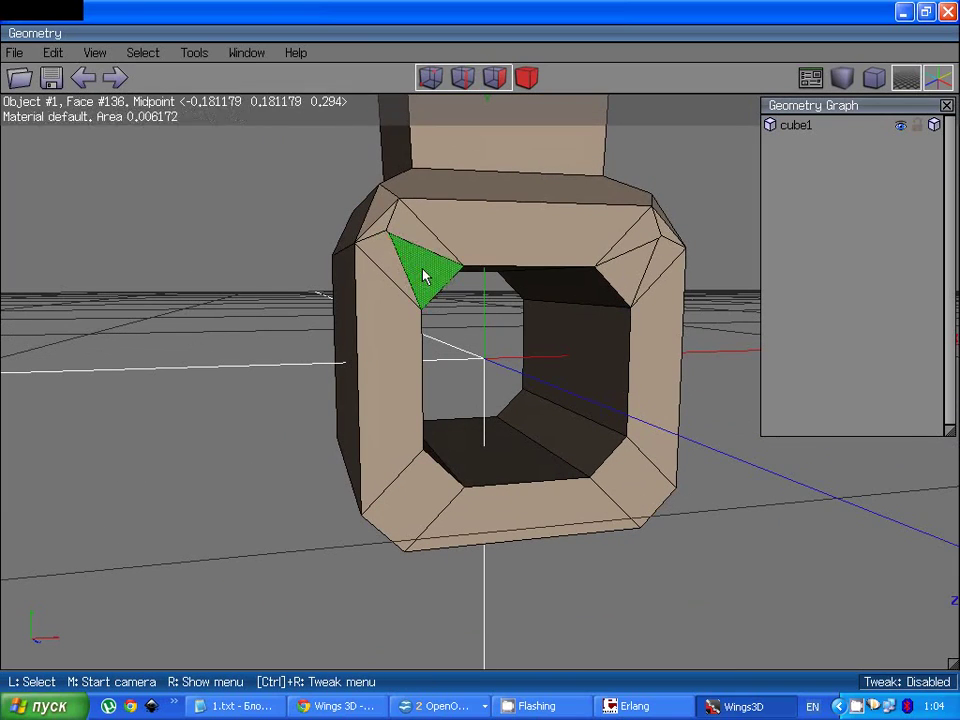
Step: Dissolve the small faces at each of the front's two upper corners into a single four-sided face
mouse_move(424, 276)
left_mouse_down()
mouse_move(396, 236)
mouse_move(378, 240)
left_mouse_up()
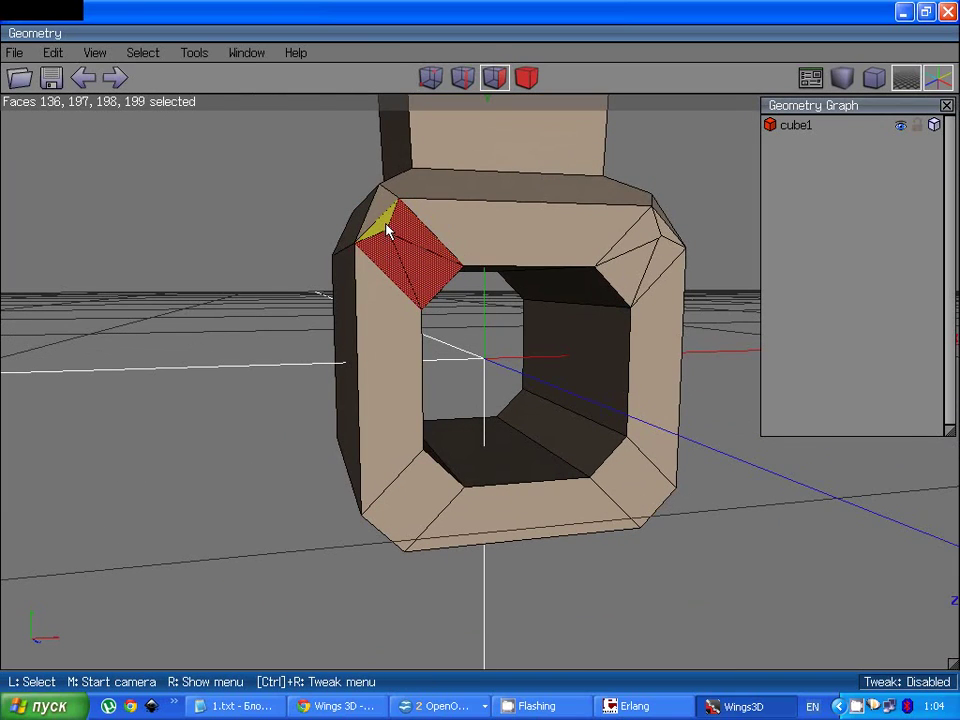
key("BackSpace")
key("space")
mouse_move(632, 245)
left_mouse_down()
mouse_move(652, 270)
mouse_move(666, 240)
left_mouse_up()
key("BackSpace")
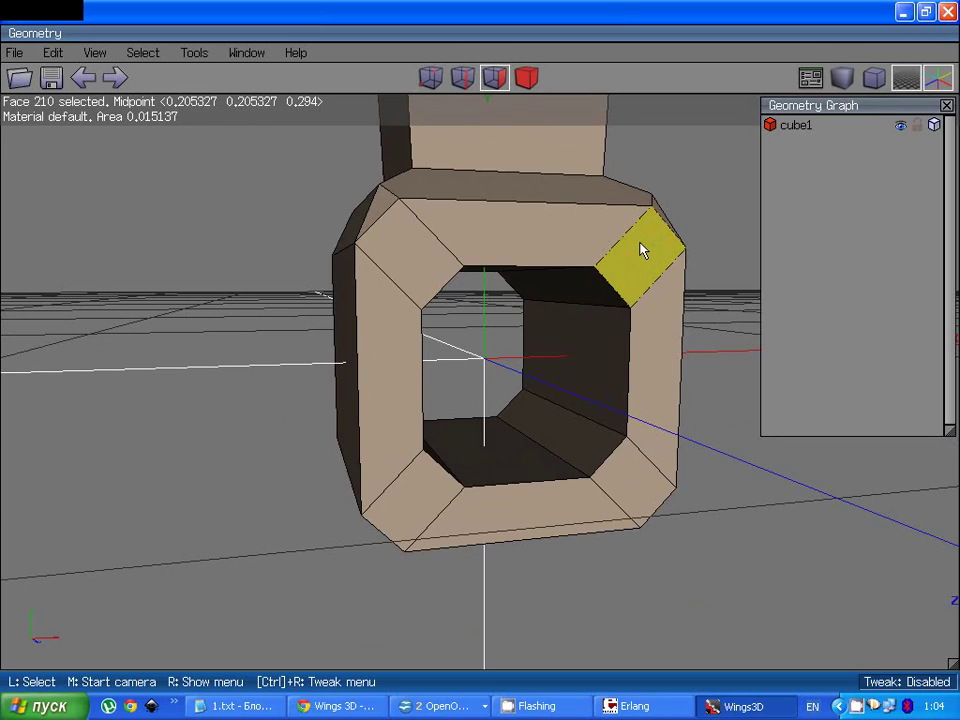
left_click(606, 240)
key("space")
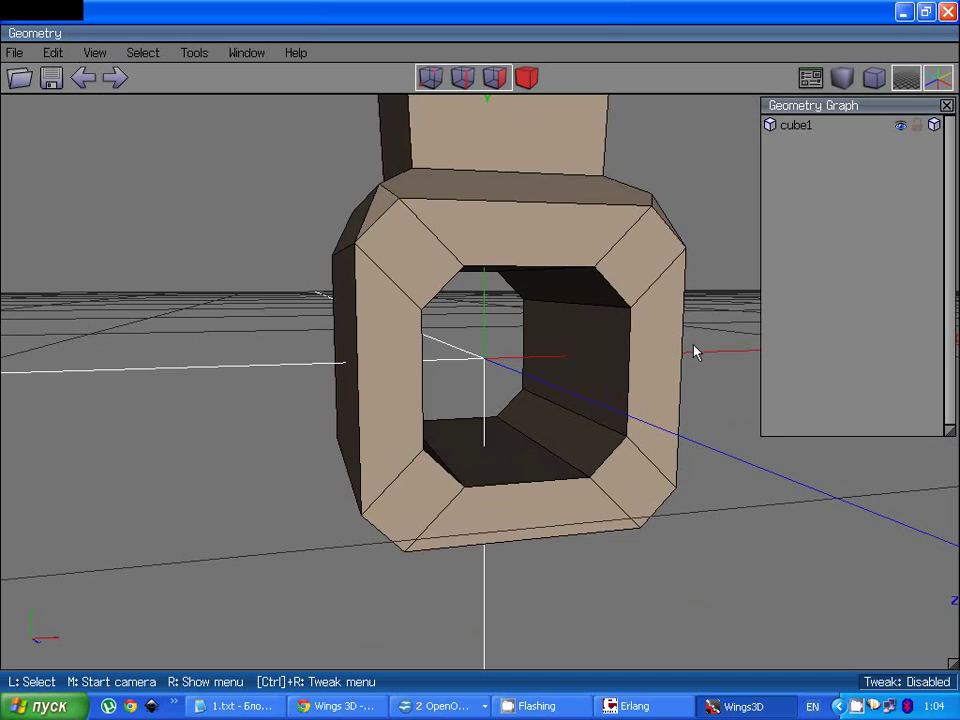
Step: On the base's opposite open side, dissolve the diagonal edges joining the opening's beveled corners to the outer corner vertices
middle_click(697, 350)
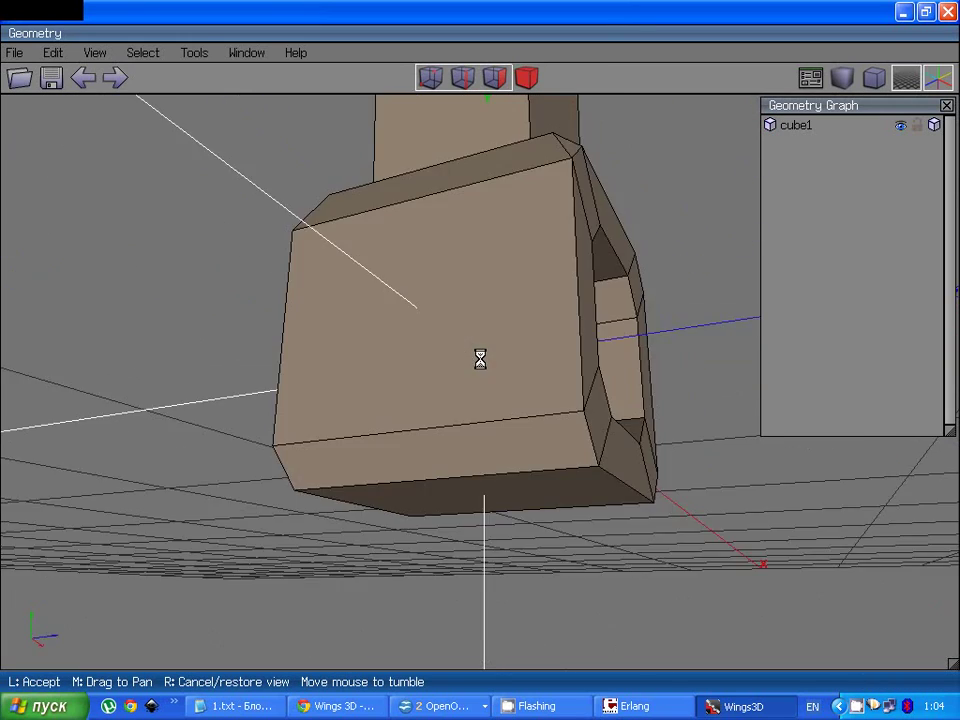
left_click(480, 358)
left_click(578, 300)
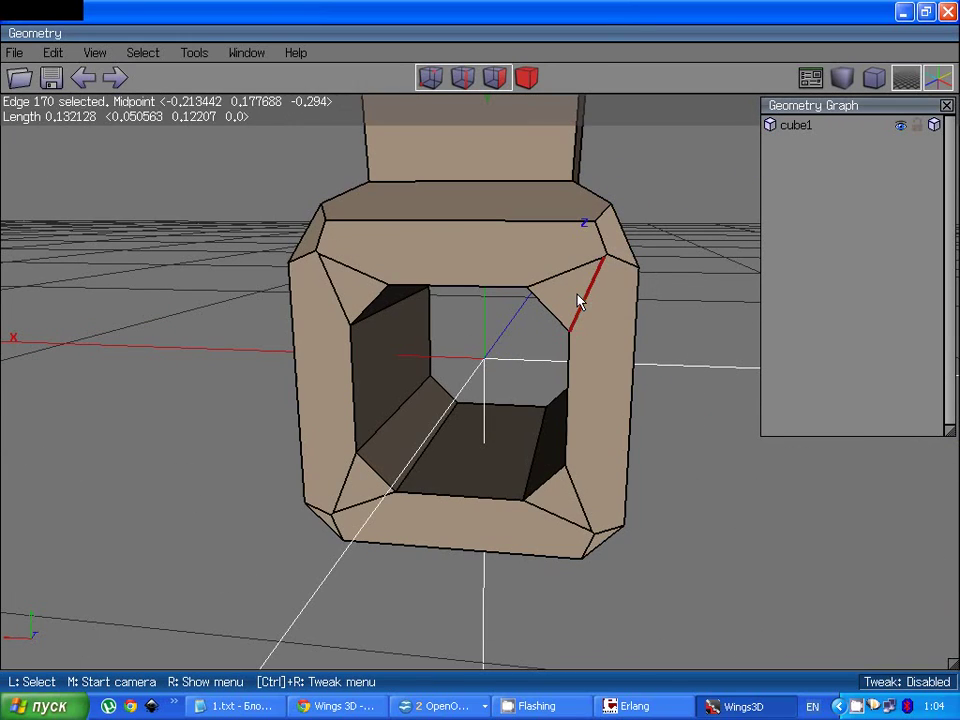
left_click(566, 278)
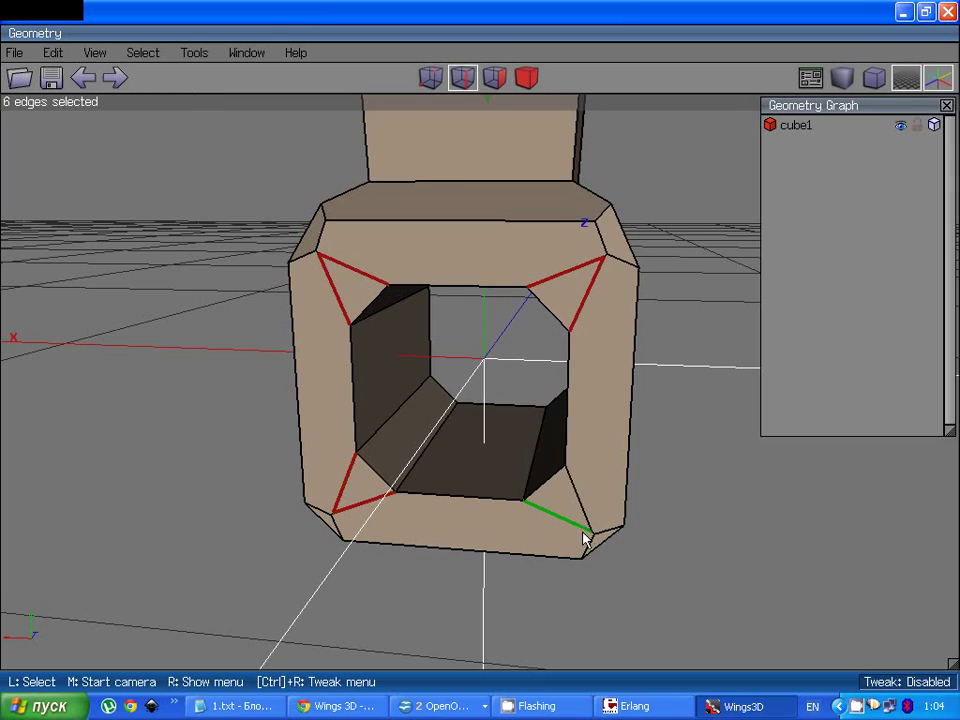
key("space")
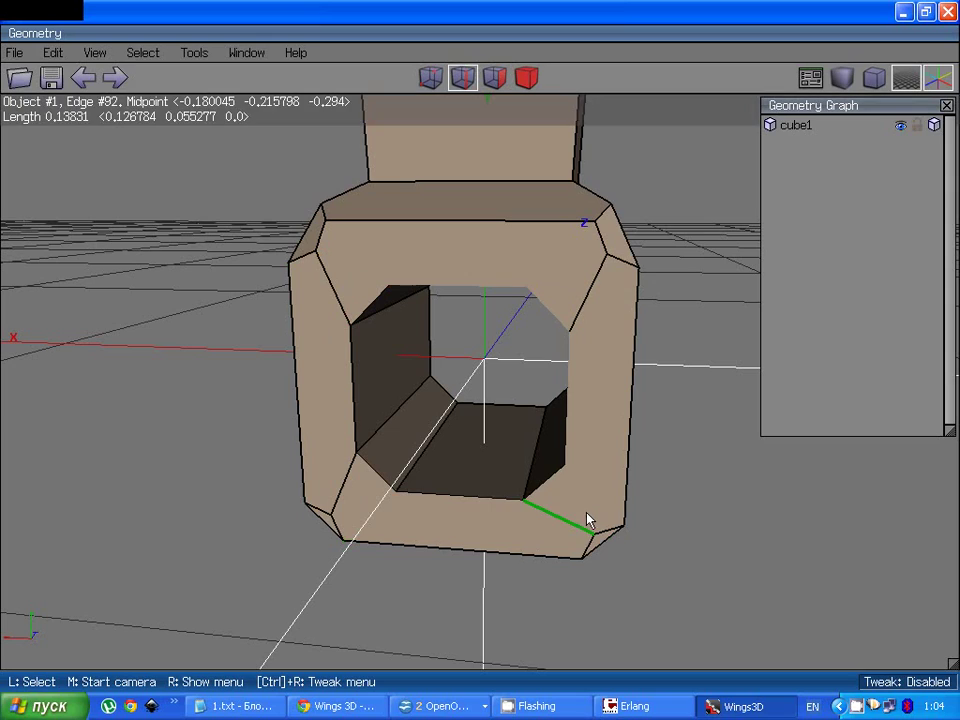
Step: Try to dissolve the remaining diagonal edges at the opening's corners, starting with the two lower ones
left_click(569, 523)
left_click(572, 528)
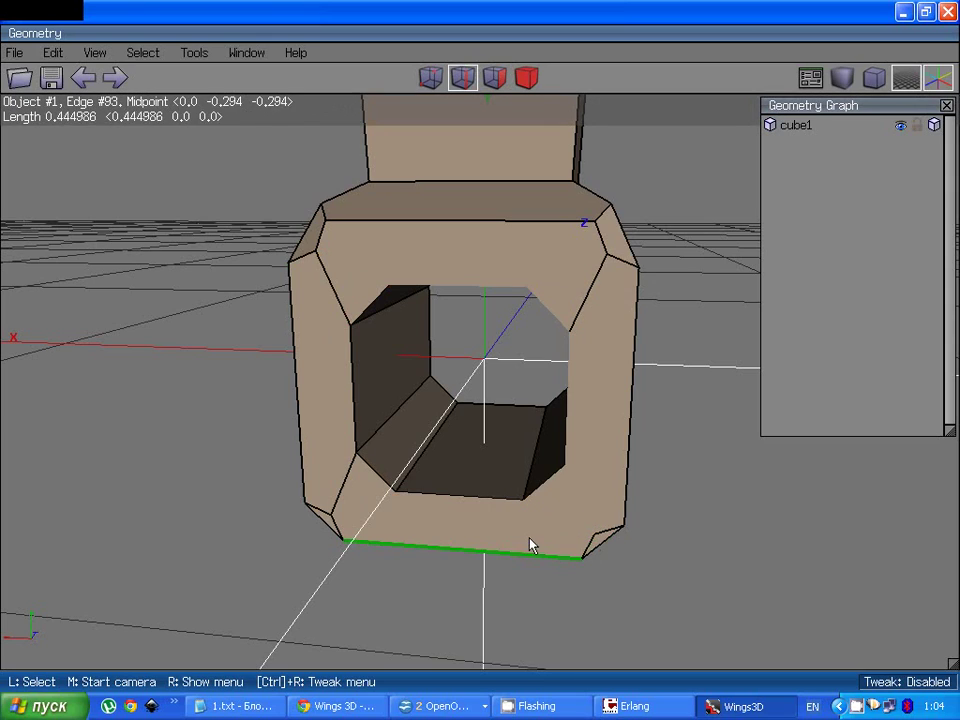
left_click(332, 292)
left_click(332, 292)
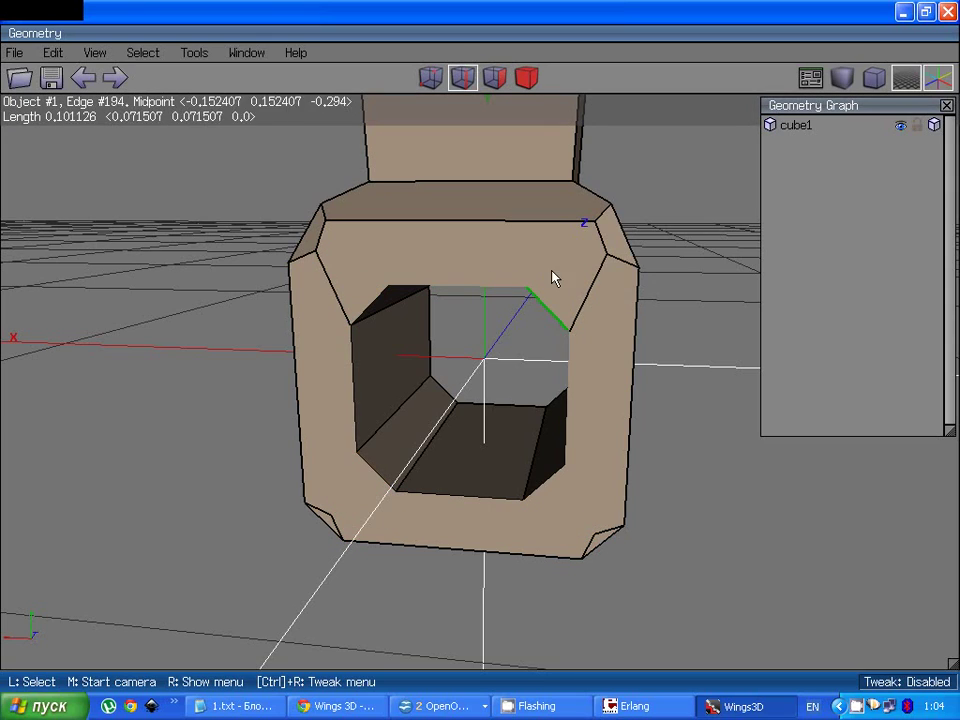
left_click(591, 289)
left_click(591, 289)
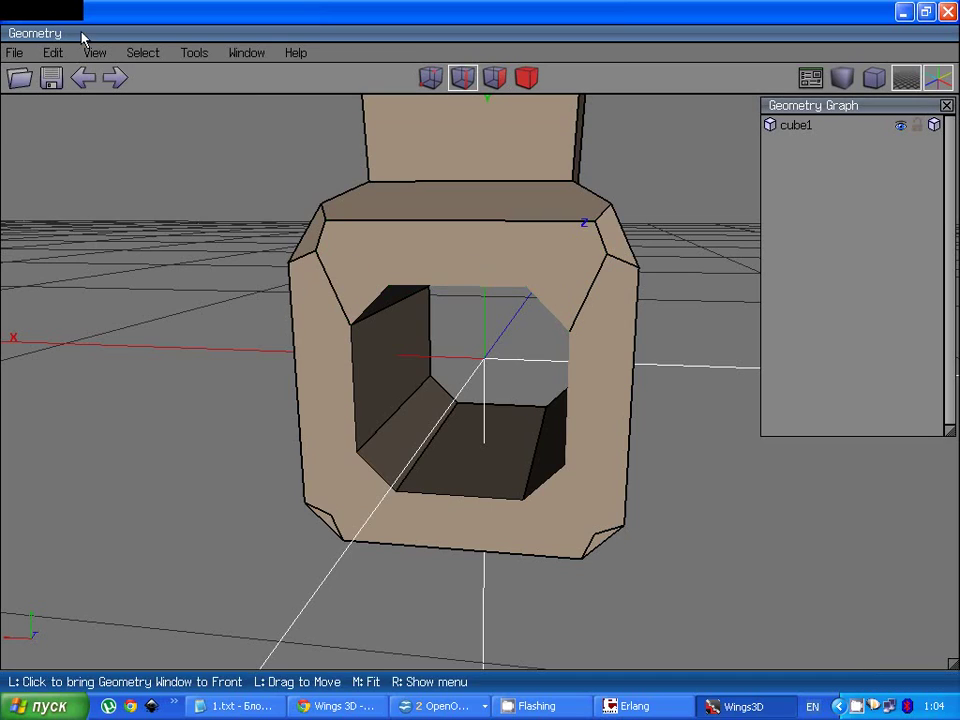
Step: Undo the last edge removals at the opening's lower corners and clear the selection
left_click(83, 79)
left_click(83, 79)
left_click(83, 79)
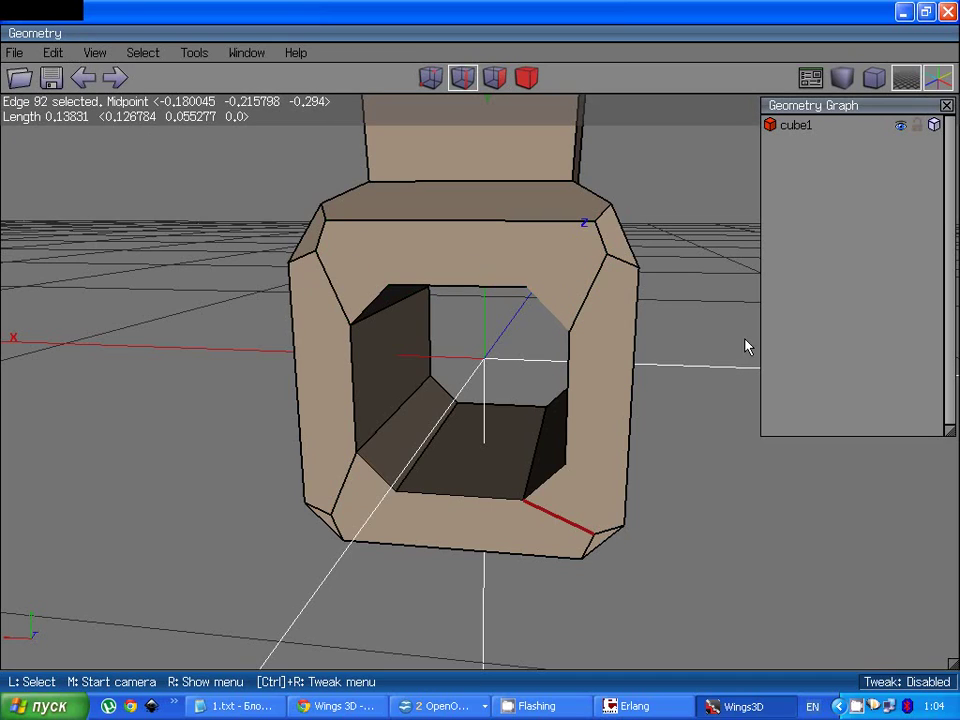
key("space")
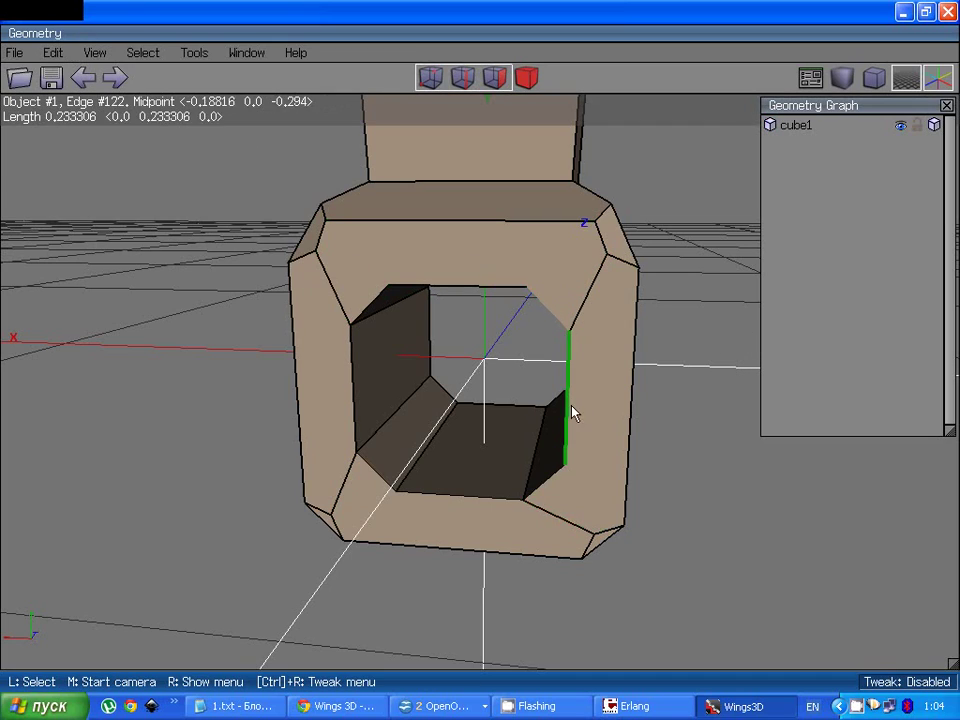
Step: Connect the opening's two upper-right corner vertices to the nearest outer vertices on the top and side edges of this face
left_click(430, 77)
left_click(527, 290)
left_click(594, 222)
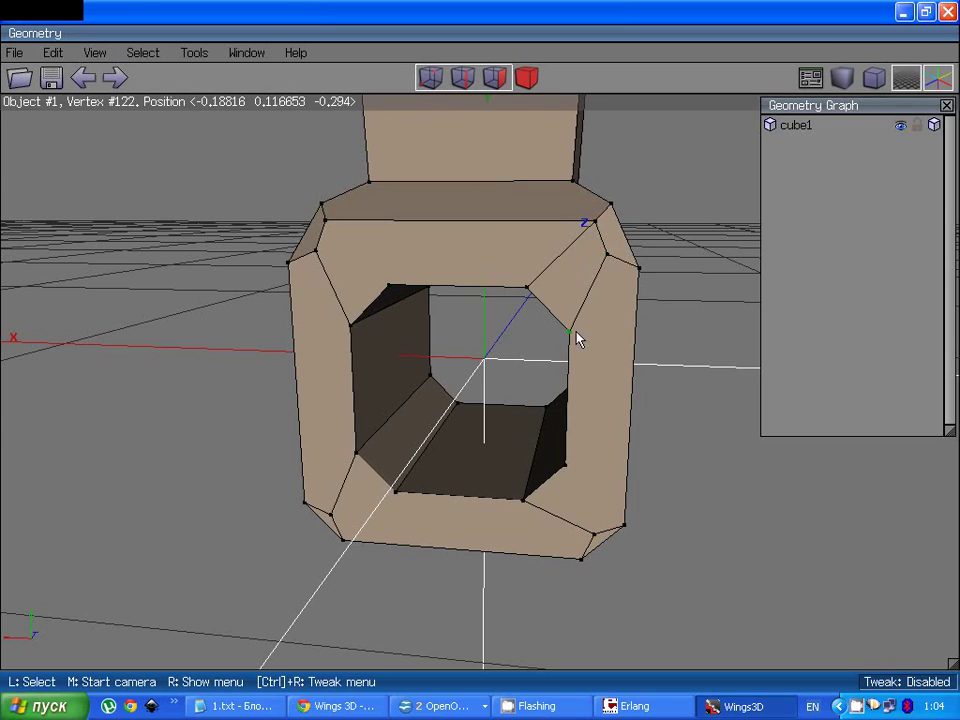
key("space")
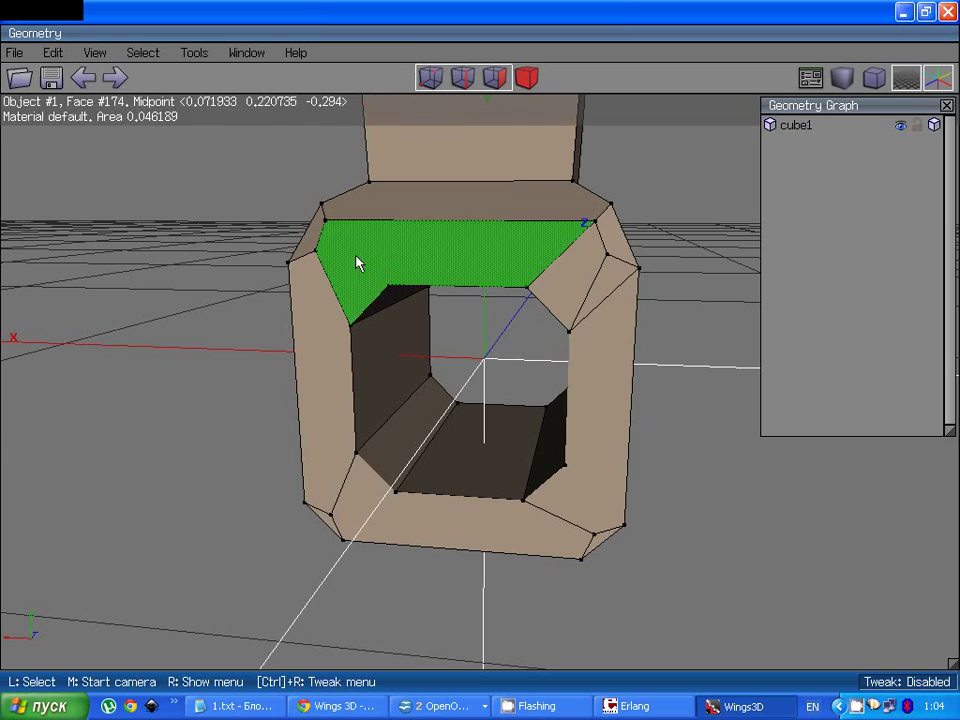
Step: Connect the opening's two upper-left corner vertices to the nearest outer vertices on the top and side edges
key("space")
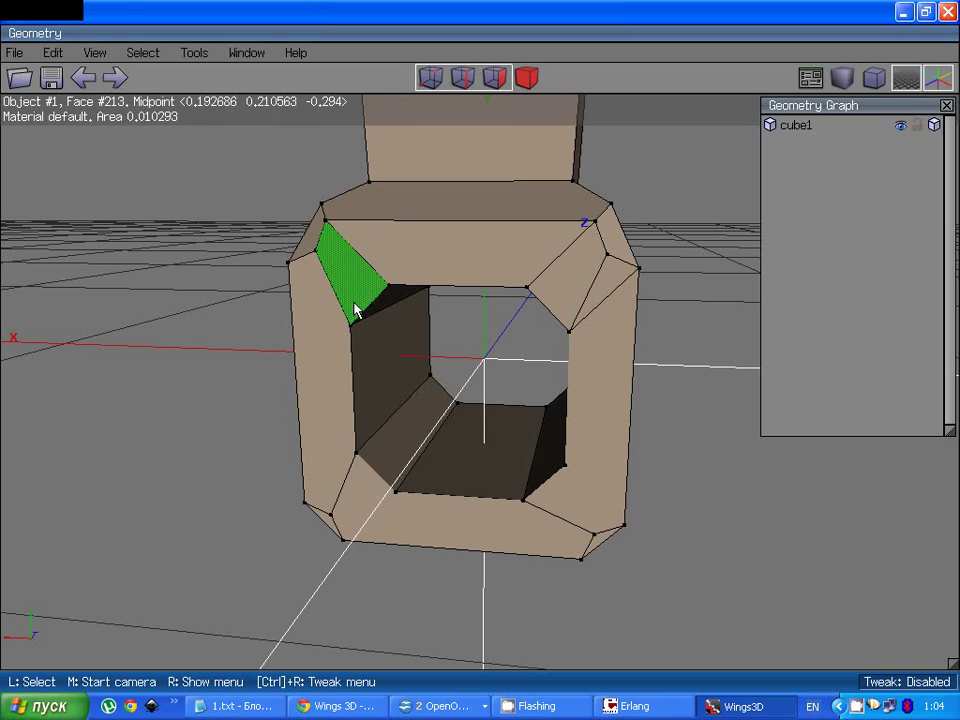
left_click(344, 327)
key("space")
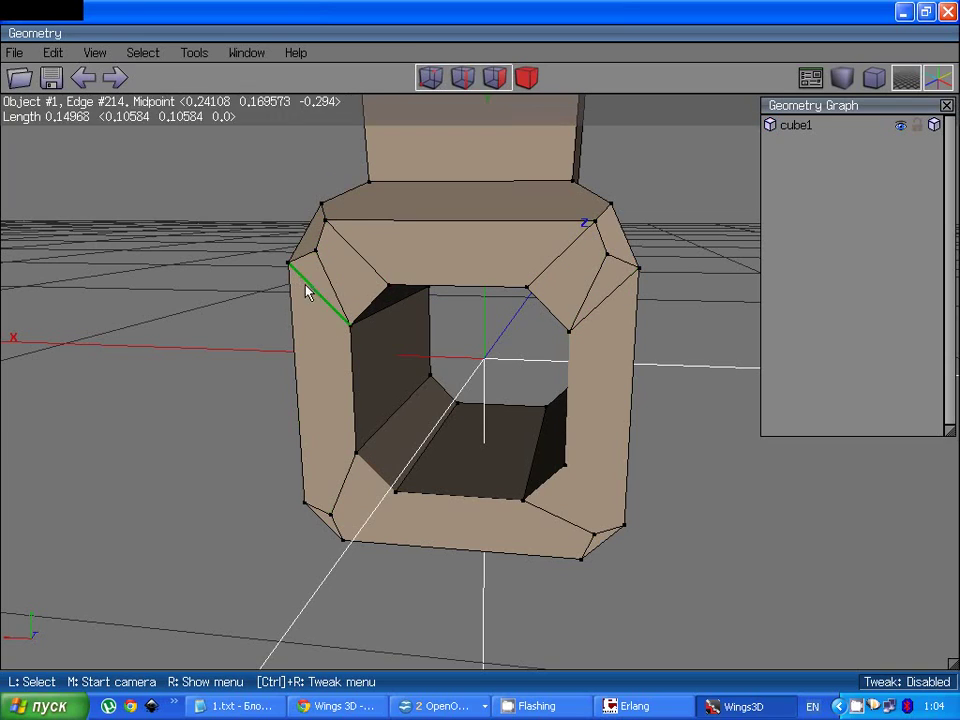
Step: Connect the opening's two lower-left corner vertices to the nearest outer vertices on the side and bottom edges
left_click(355, 457)
left_click(304, 504)
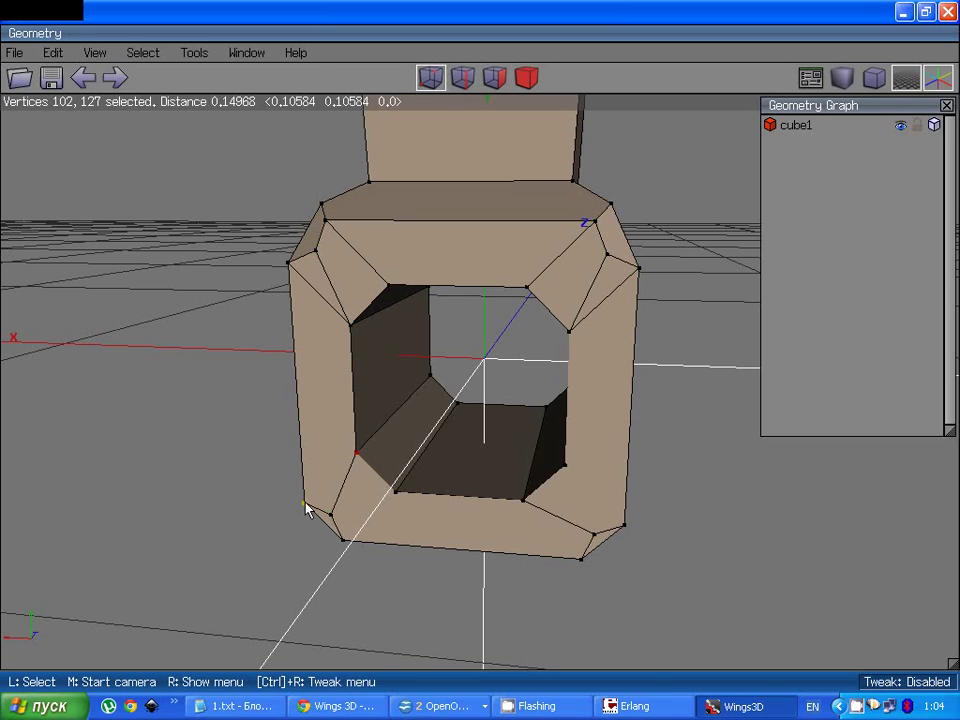
key("f")
key("v")
left_click(395, 493)
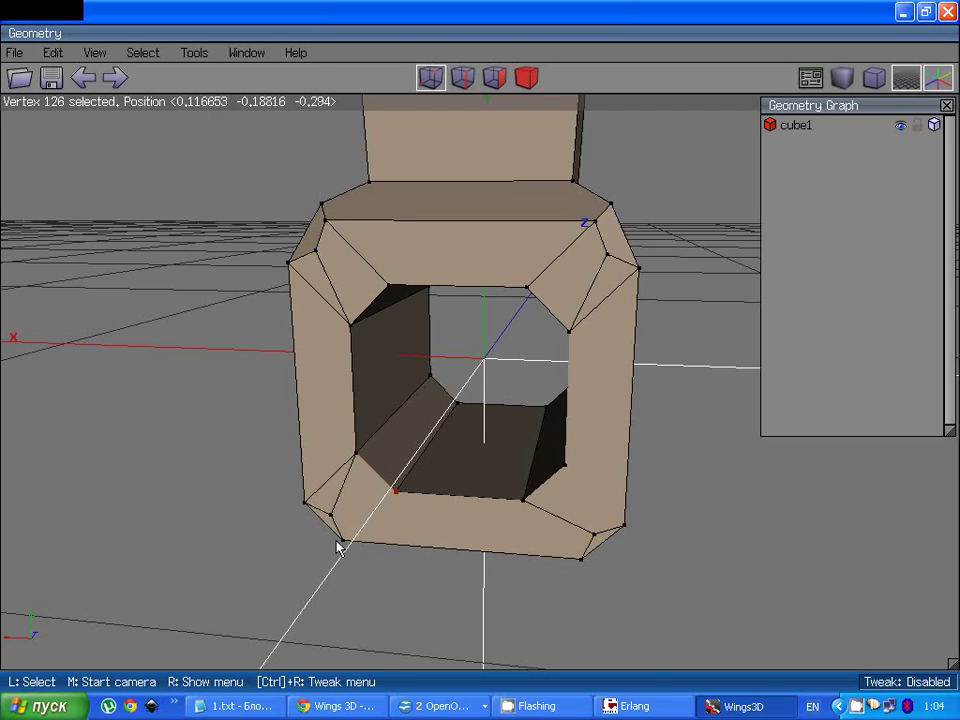
left_click(347, 540)
key("f")
key("e")
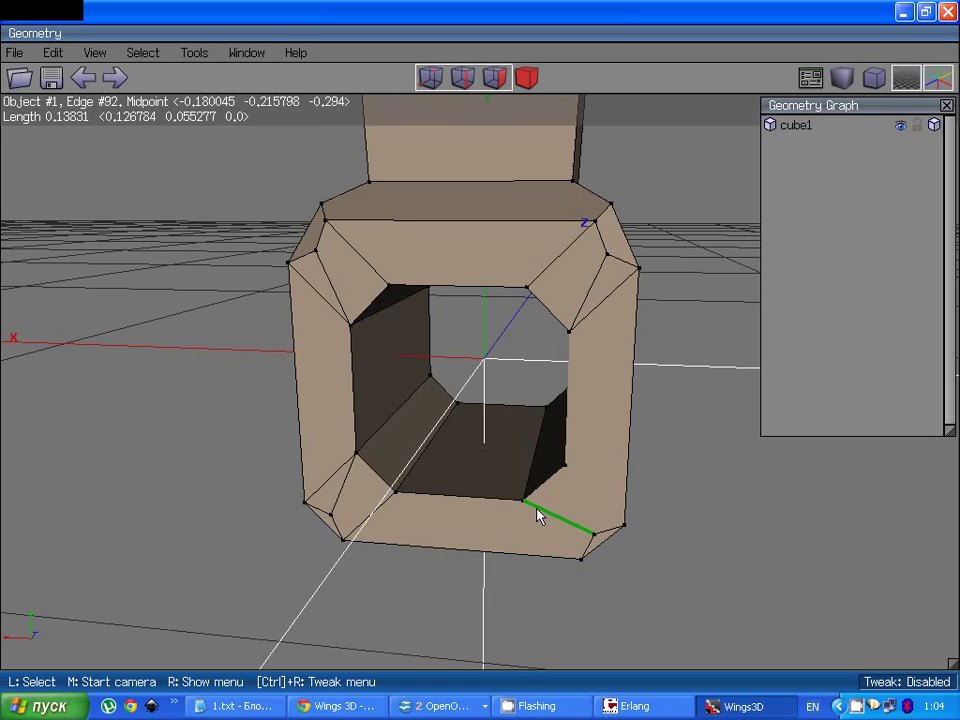
Step: Connect the opening's two lower-right corner vertices to the nearest outer vertices on the bottom and side edges
key("v")
left_click(523, 501)
left_click(583, 558)
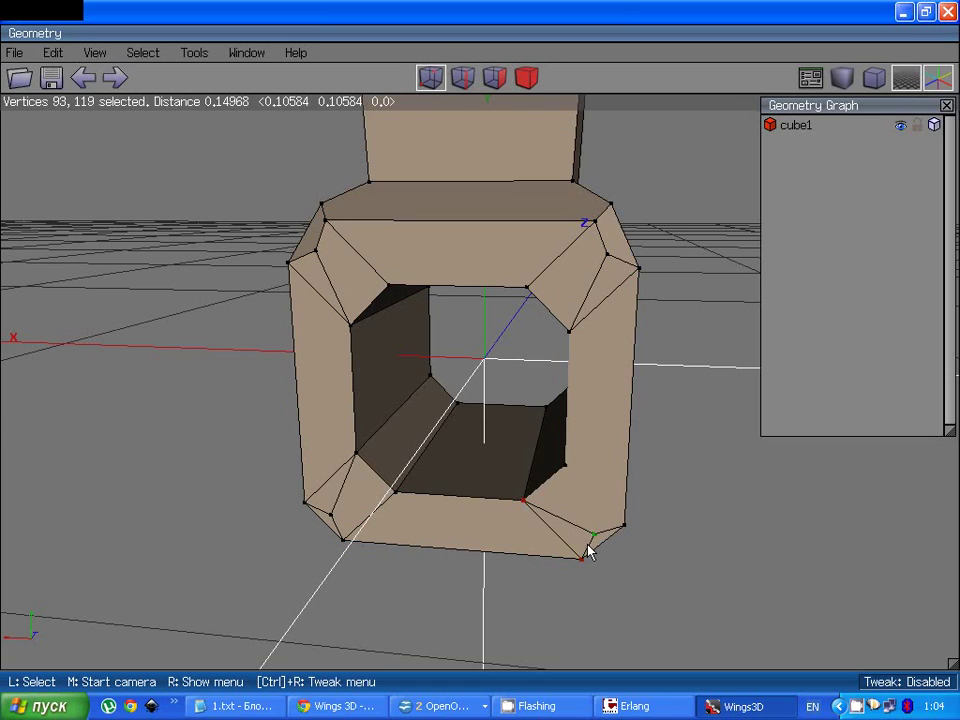
key("f")
key("v")
left_click(566, 465)
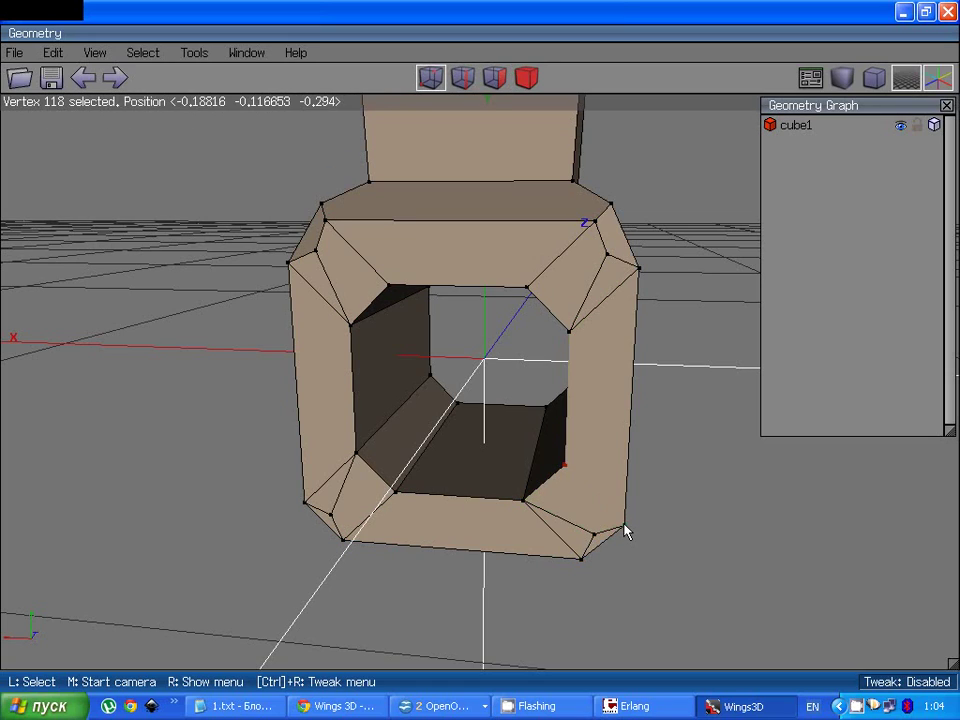
left_click(624, 525)
key("space")
Step: Dissolve the four leftover vertices inside the outer corners of this open side
left_click(594, 534)
left_click(332, 516)
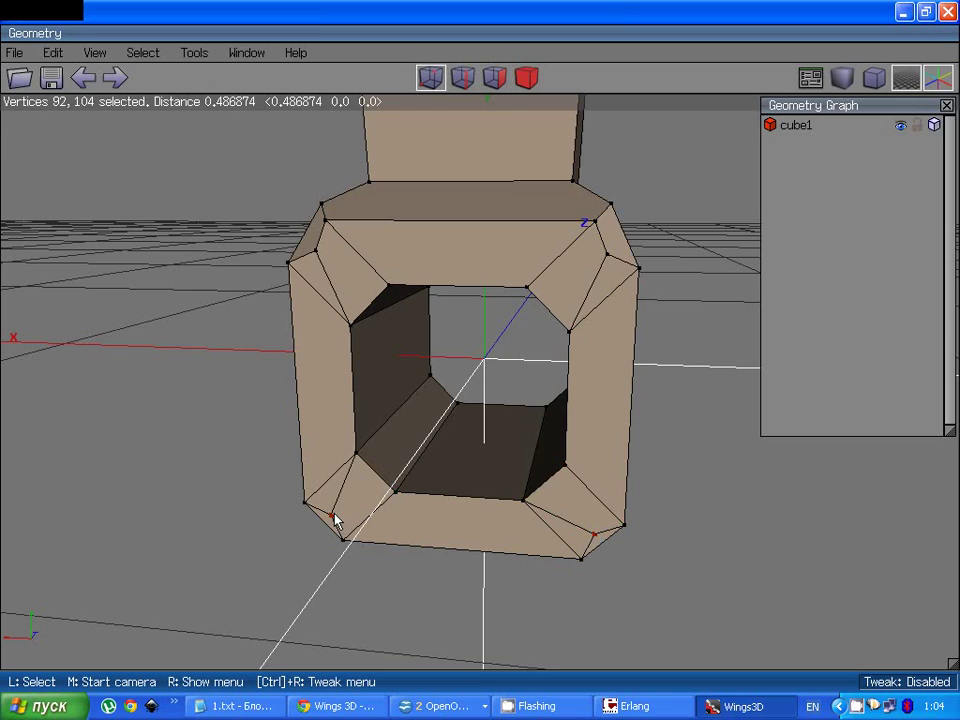
left_click(316, 252)
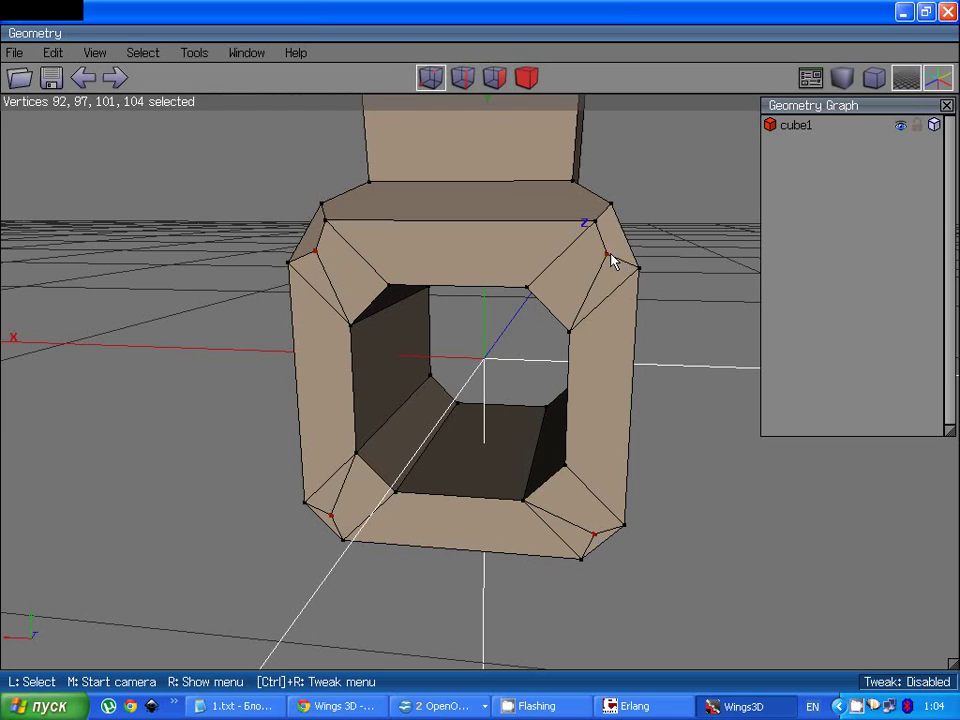
key("f")
Step: Dissolve the paired triangles at each of the four corners around the opening into a single four-sided face
left_click(572, 304)
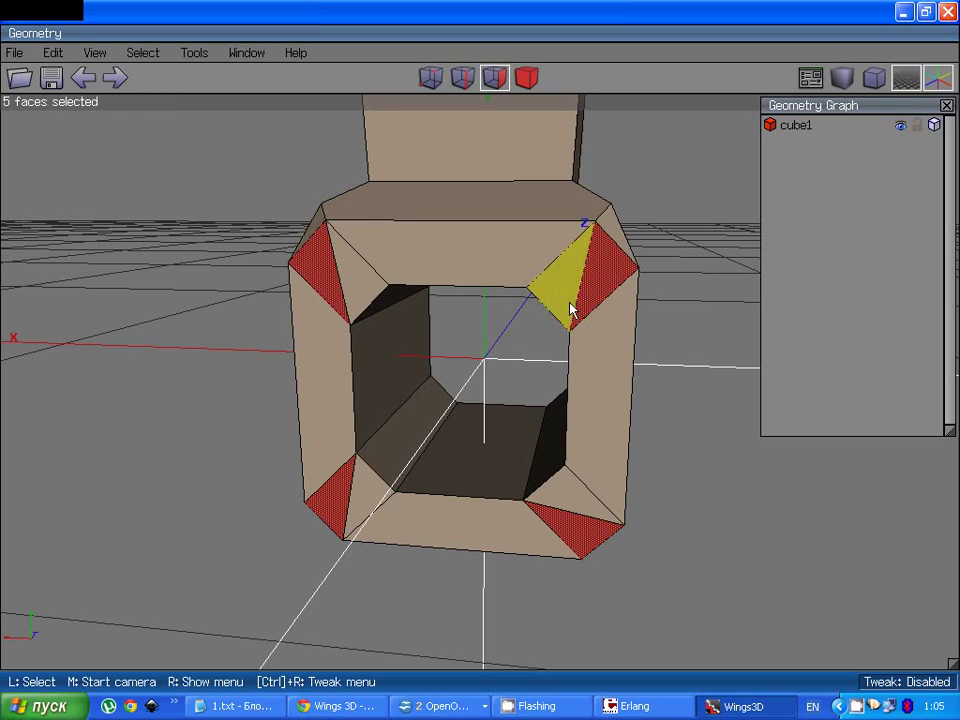
left_click(579, 520)
left_click(358, 463)
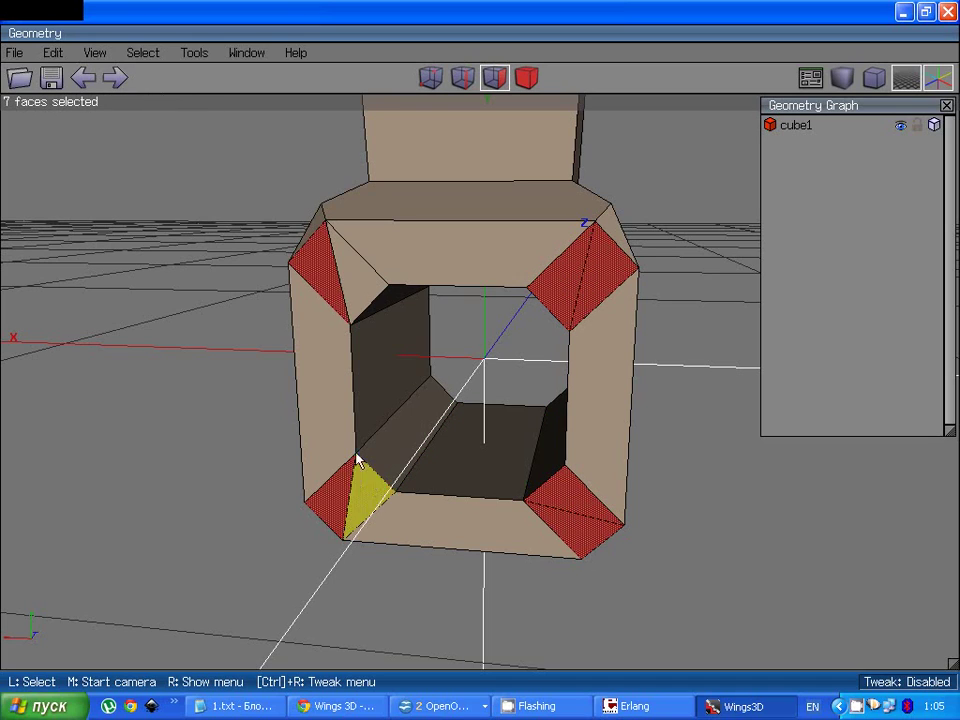
left_click(353, 292)
key("space")
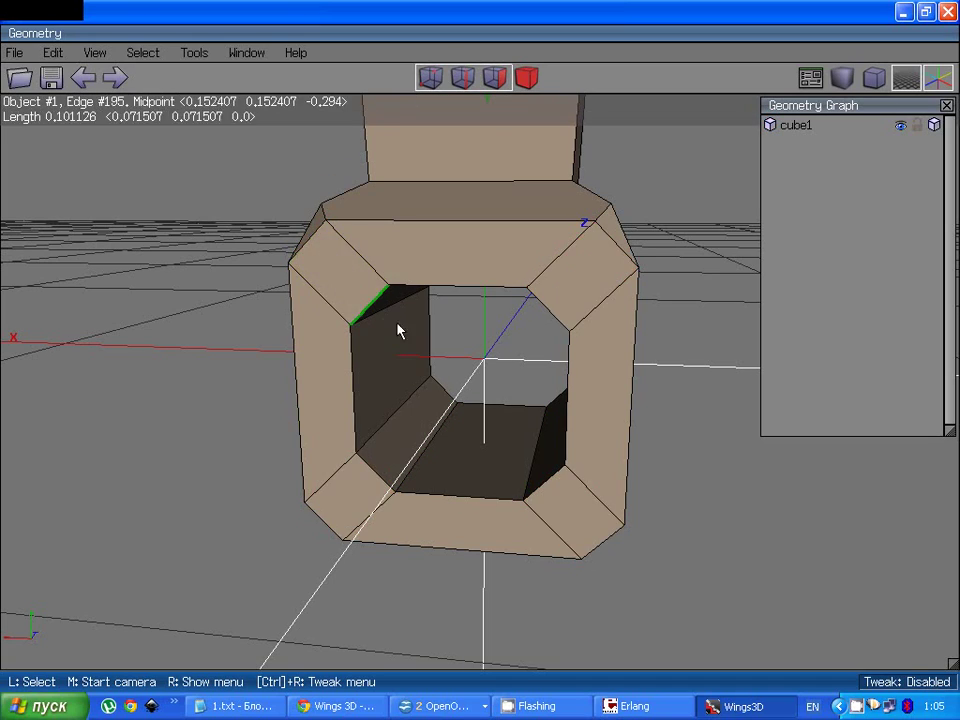
scroll(505, 370, "down", 5)
middle_click(510, 377)
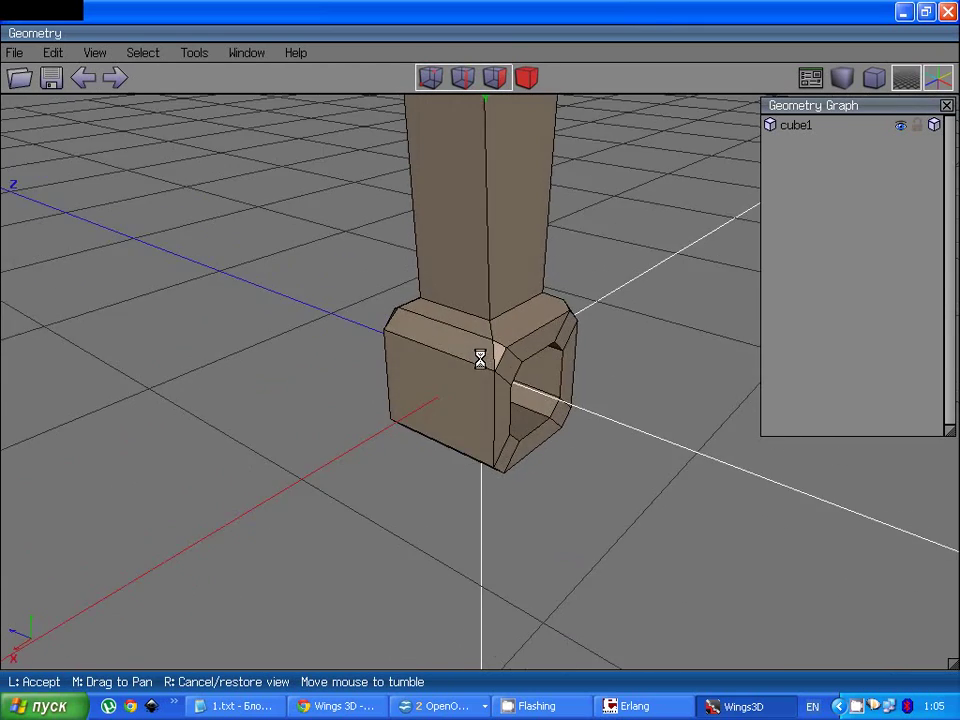
left_click(482, 360)
scroll(480, 340, "up", 3)
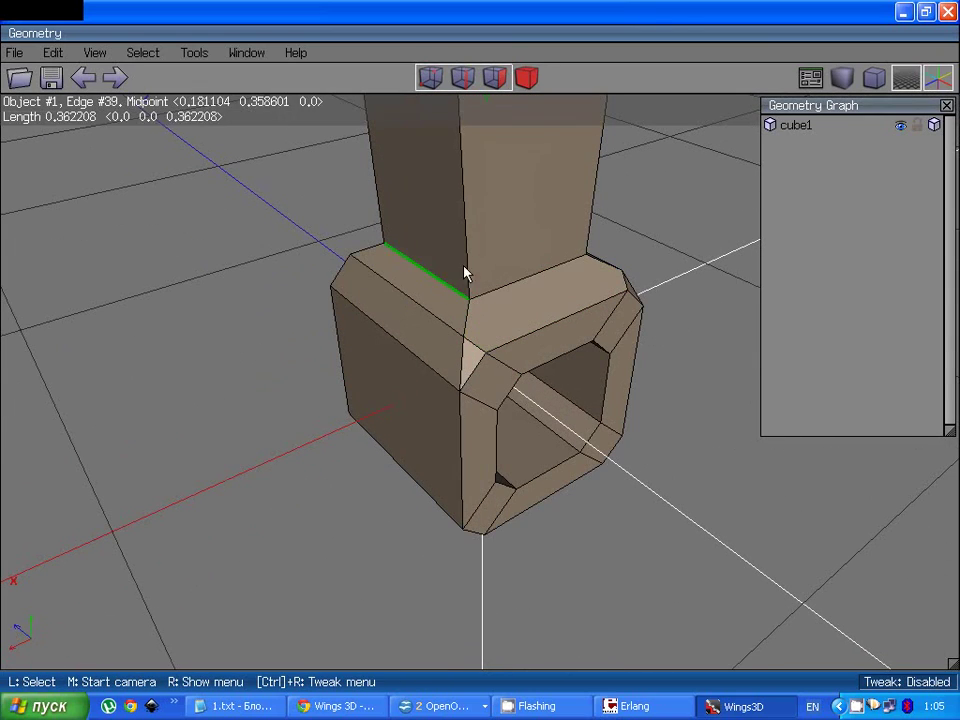
left_click(435, 80)
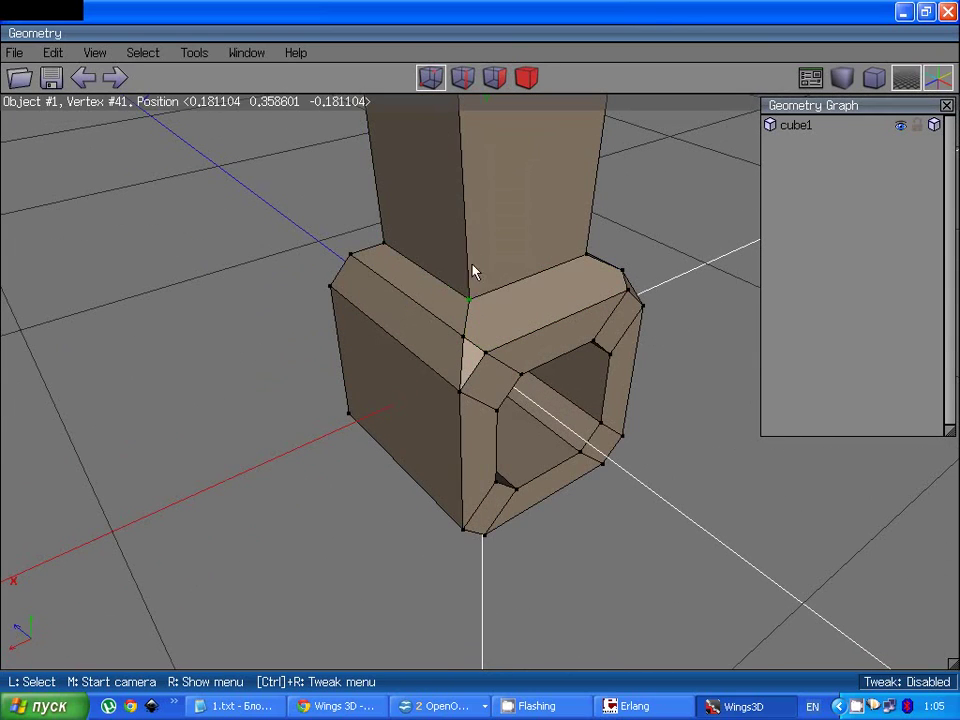
left_click(465, 341)
left_click(484, 356)
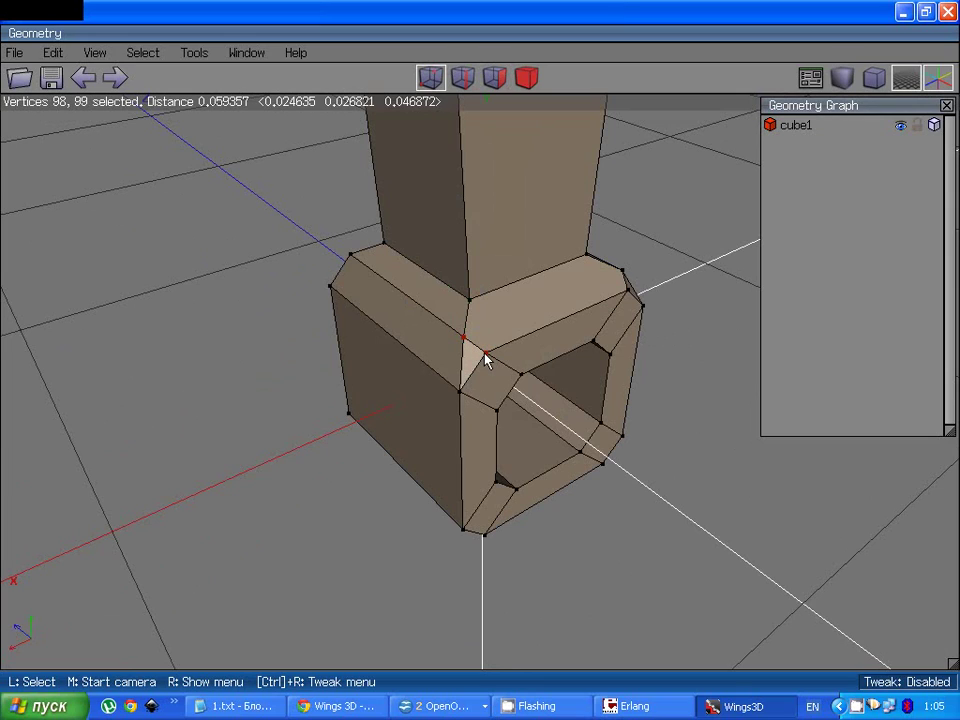
key("e")
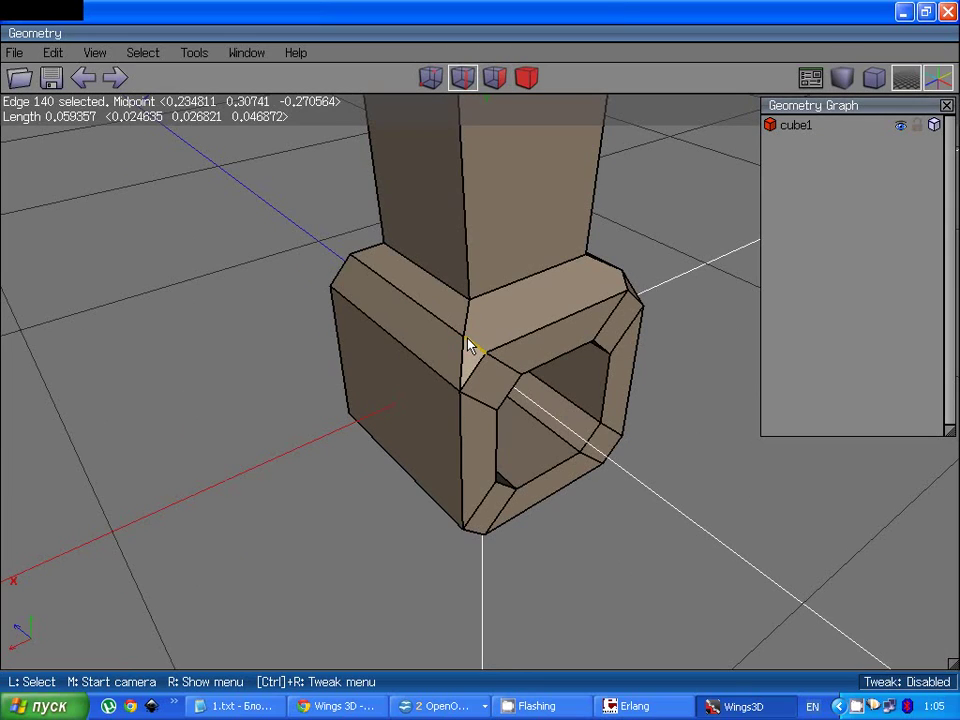
key("v")
key("space")
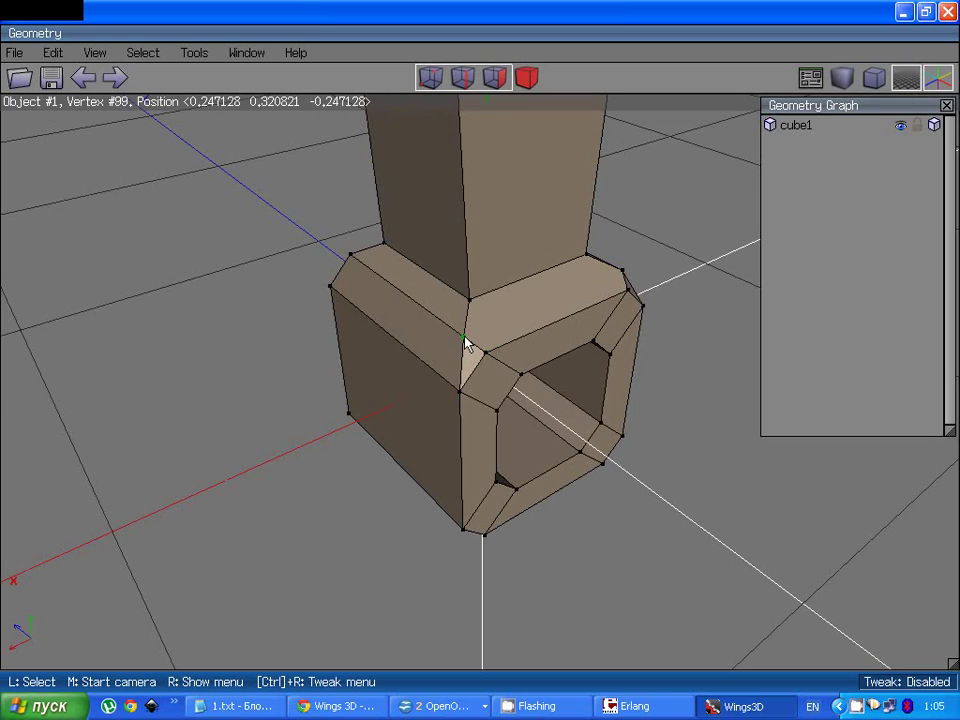
Step: Dissolve the four extra vertices at the corners of the sloped shoulder between the column and its base
left_click(465, 339)
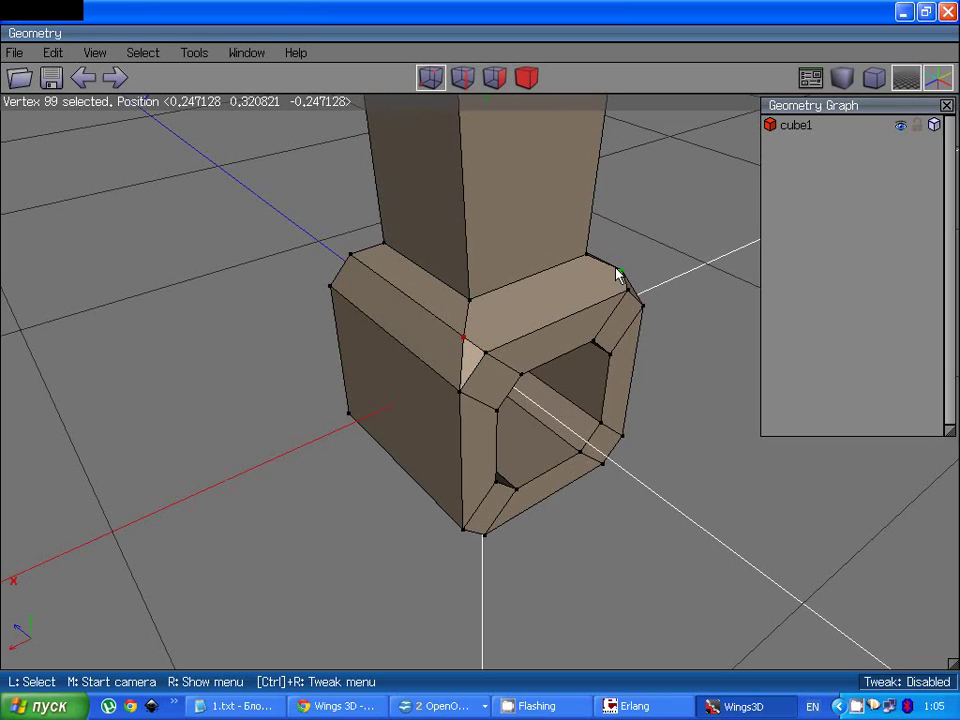
left_click(618, 270)
middle_click(452, 290)
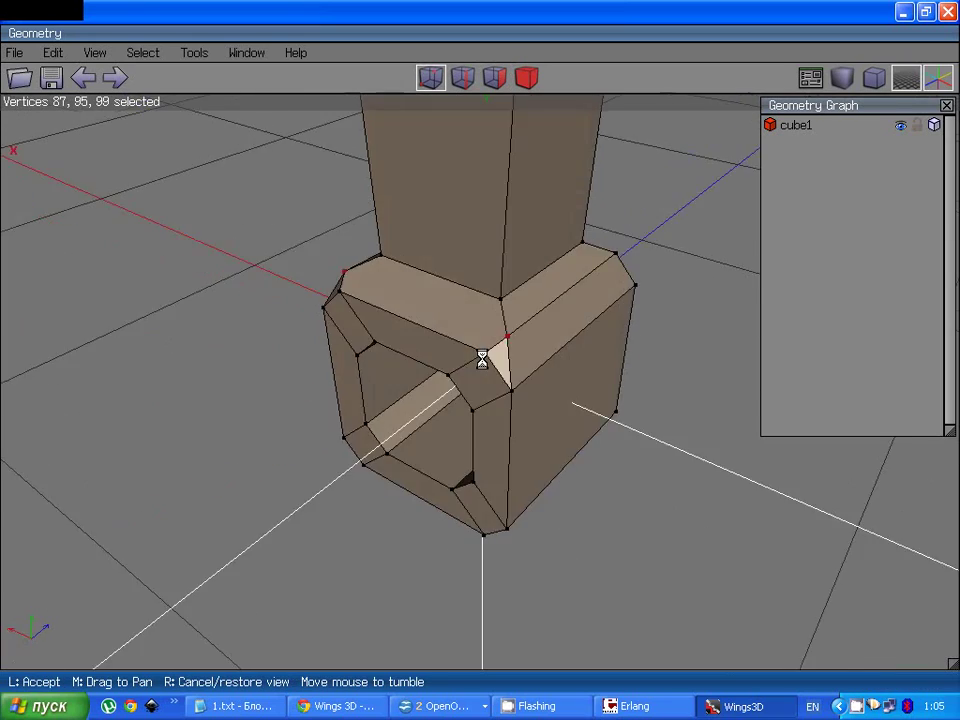
left_click(463, 321)
left_click(487, 343)
left_click(585, 311)
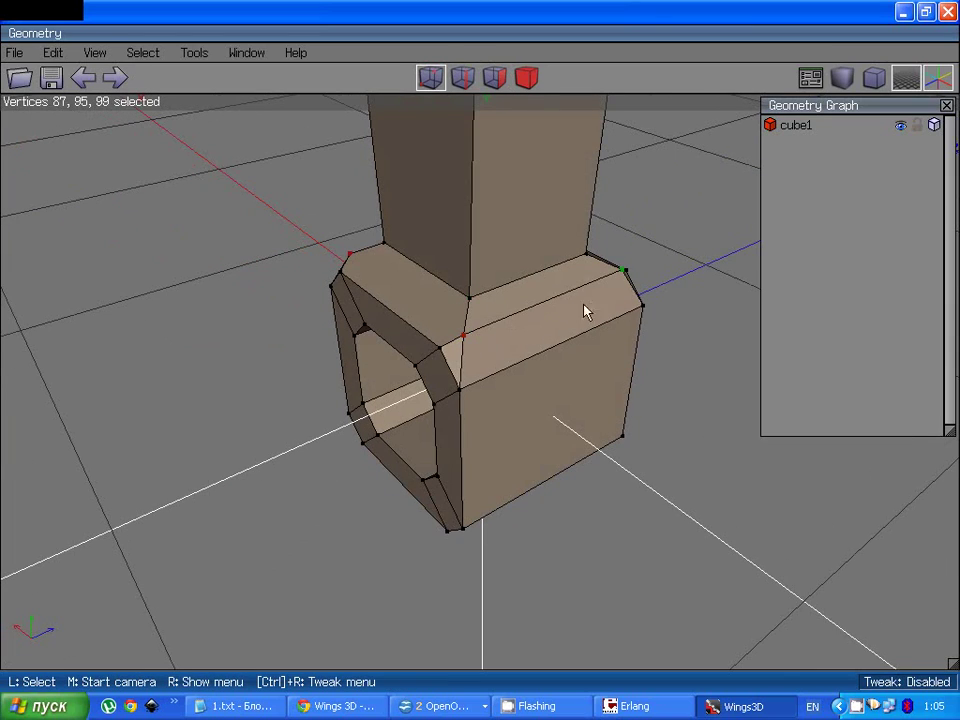
left_click(611, 294)
middle_click(482, 364)
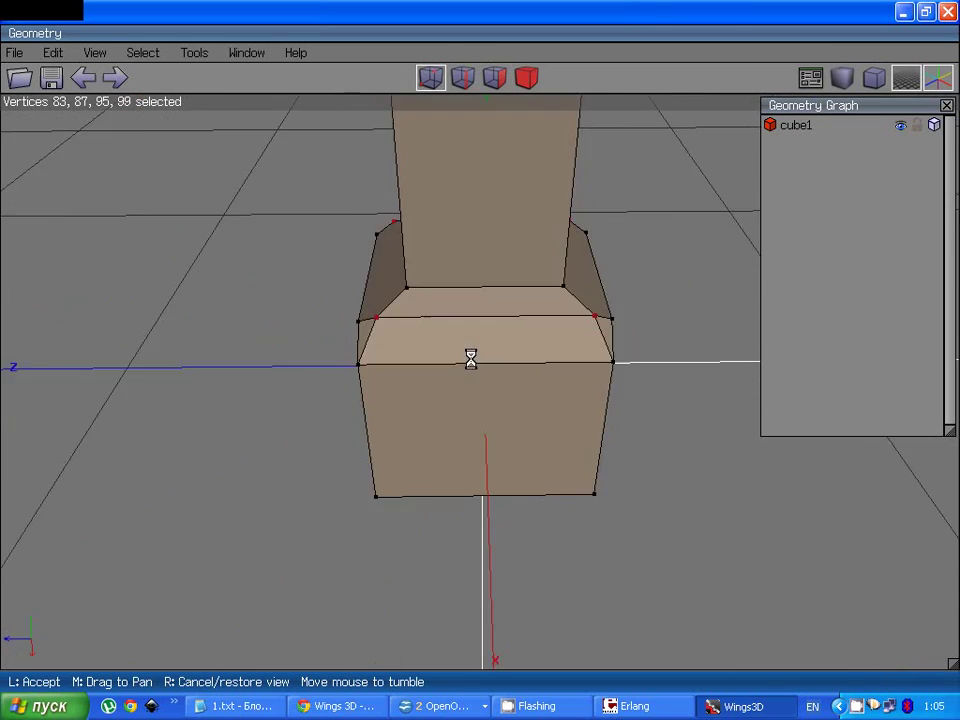
left_click(473, 358)
key("f")
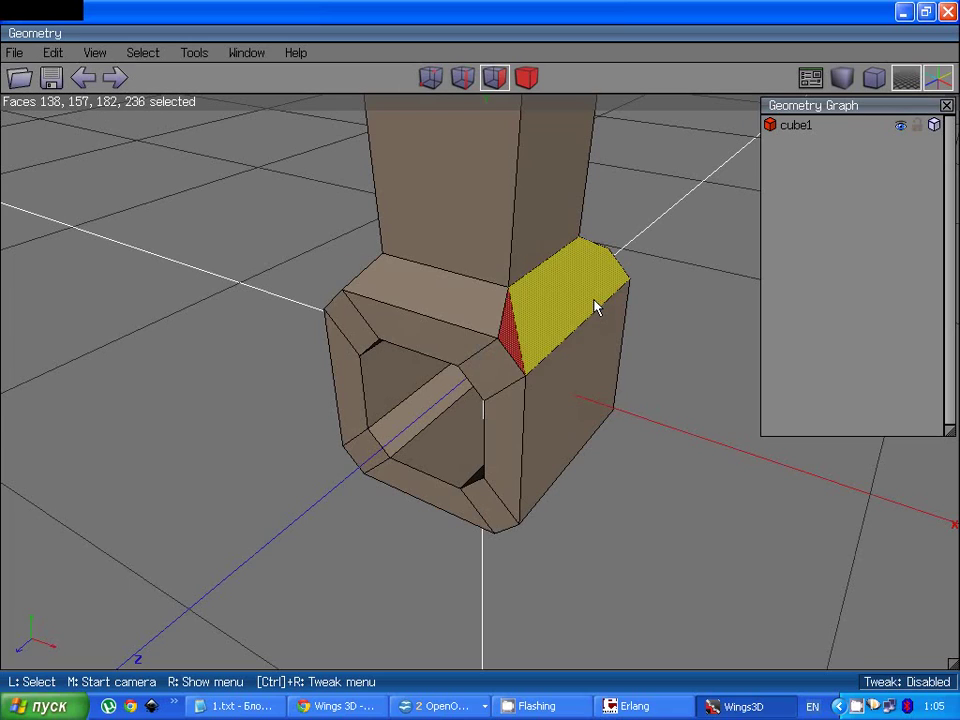
key("space")
Step: Dissolve the leftover diagonal edge on the sloped shoulder beside the open side, at the corner toward positive X and Z
key("e")
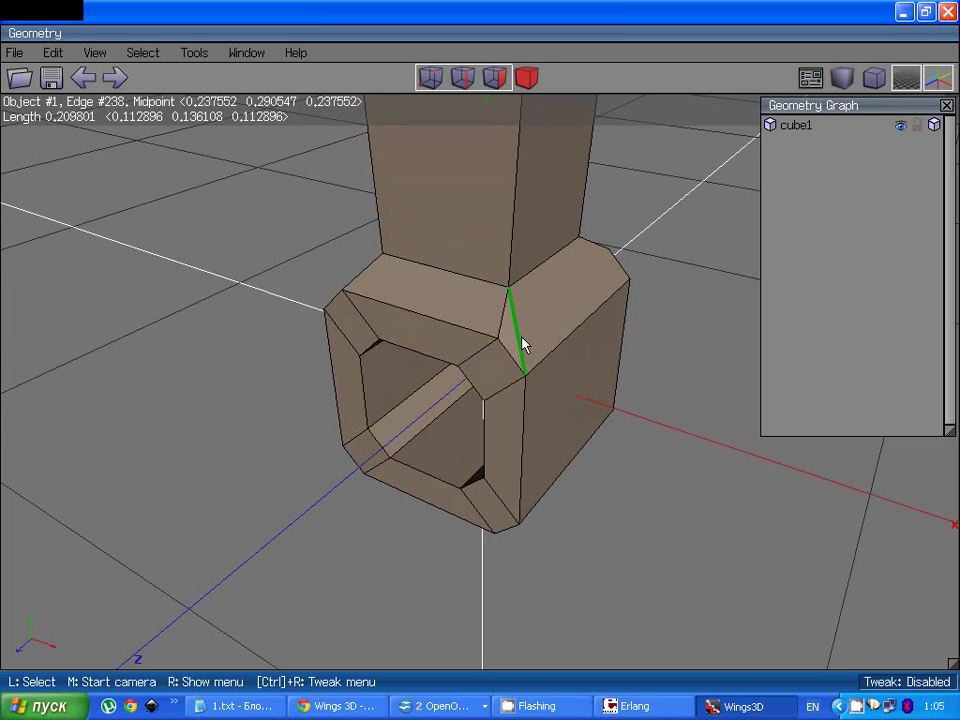
left_click(522, 344)
middle_click(596, 272)
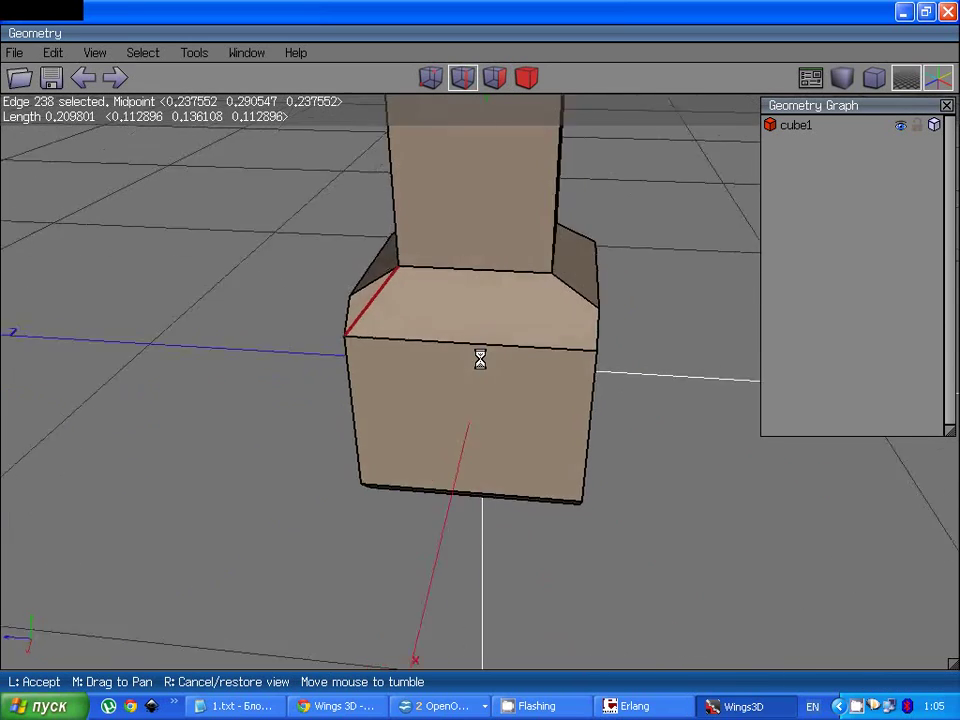
left_click(480, 358)
left_click(430, 77)
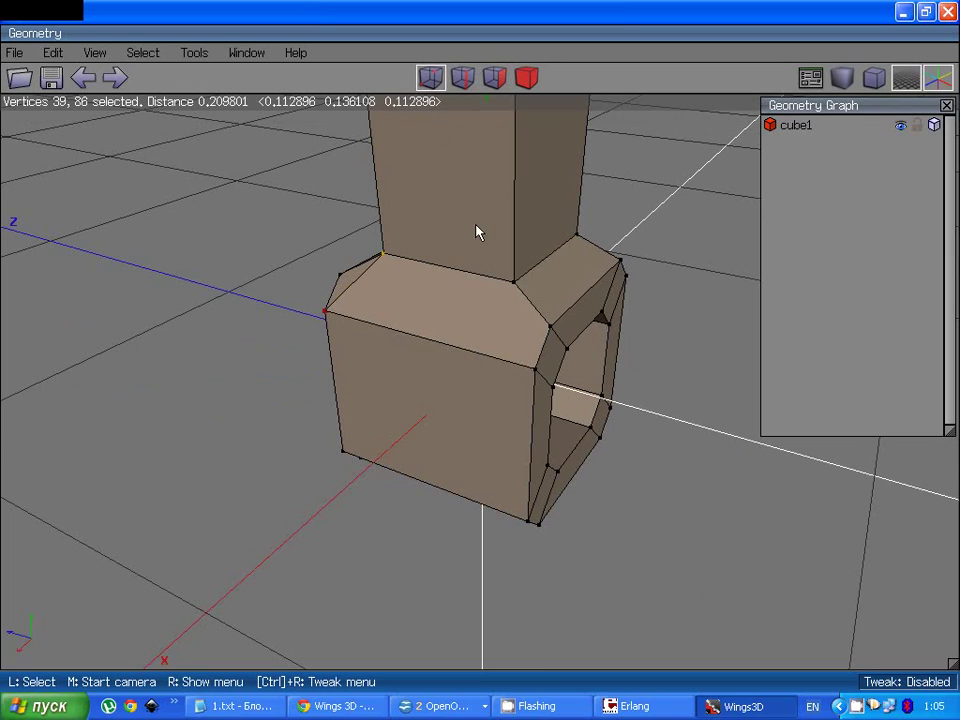
middle_click(495, 324)
left_click(480, 360)
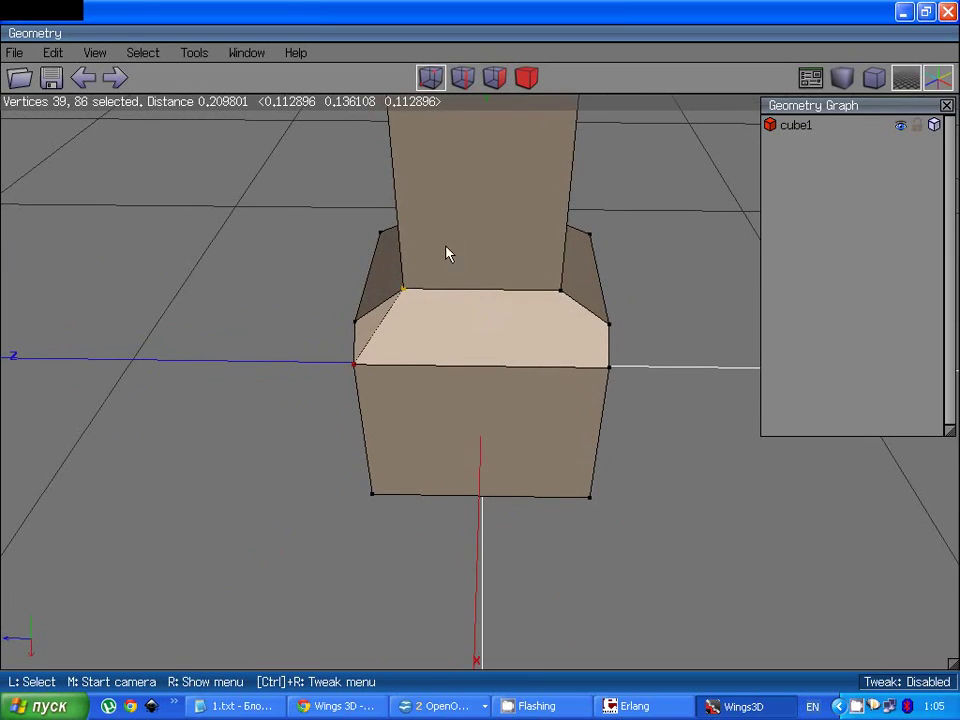
left_click(462, 77)
left_click(397, 331)
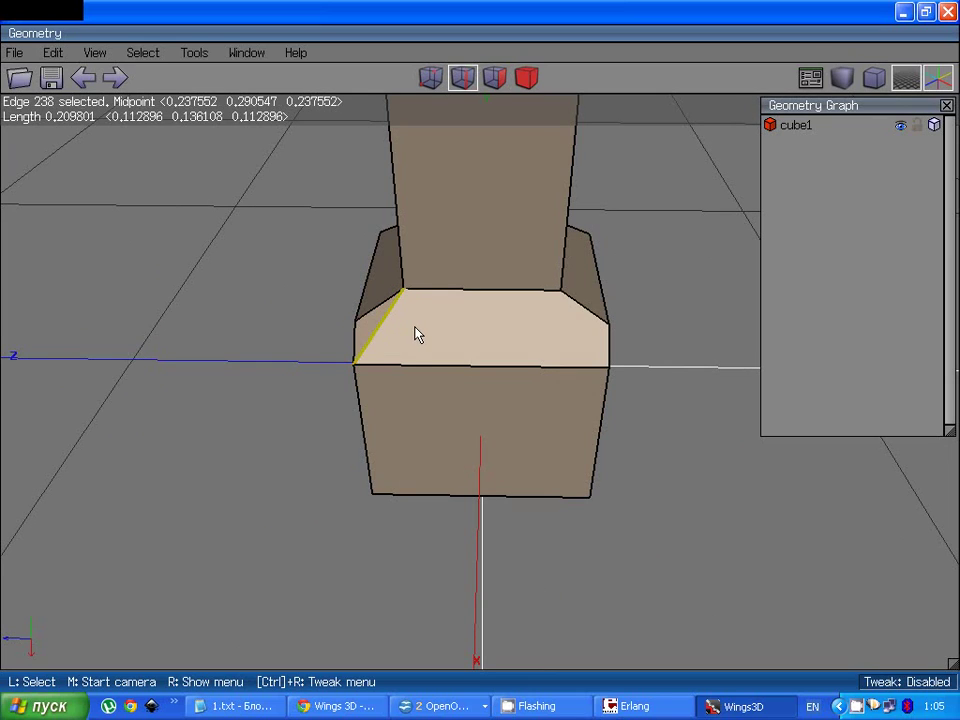
left_click(418, 334)
key("f")
Step: Dissolve the matching diagonal edge at the shoulder corner toward negative X and positive Z
middle_click(495, 326)
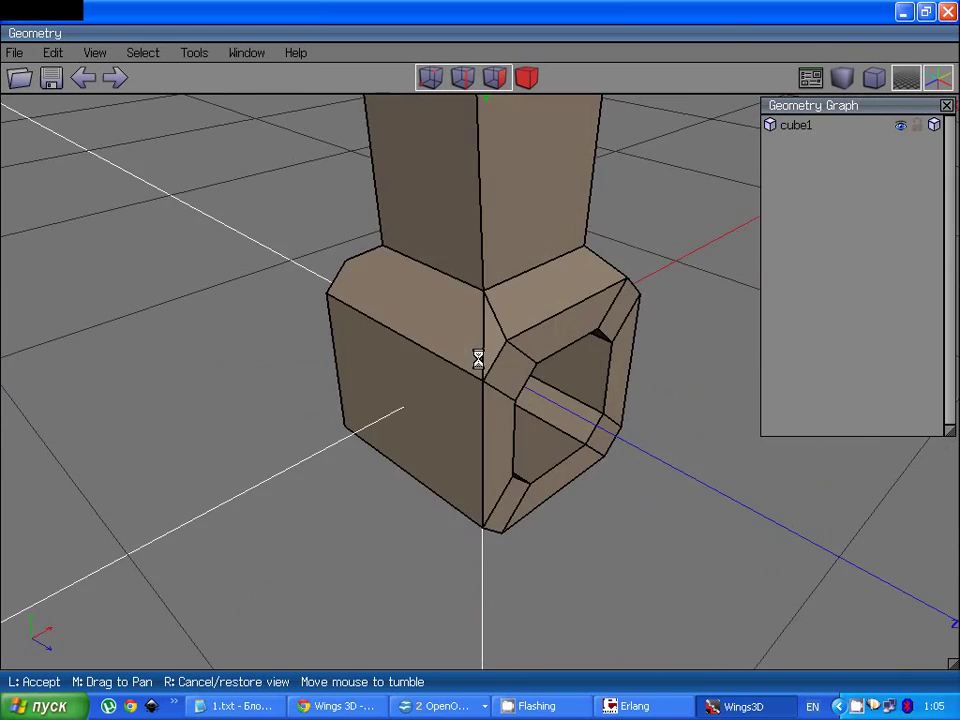
left_click(495, 330)
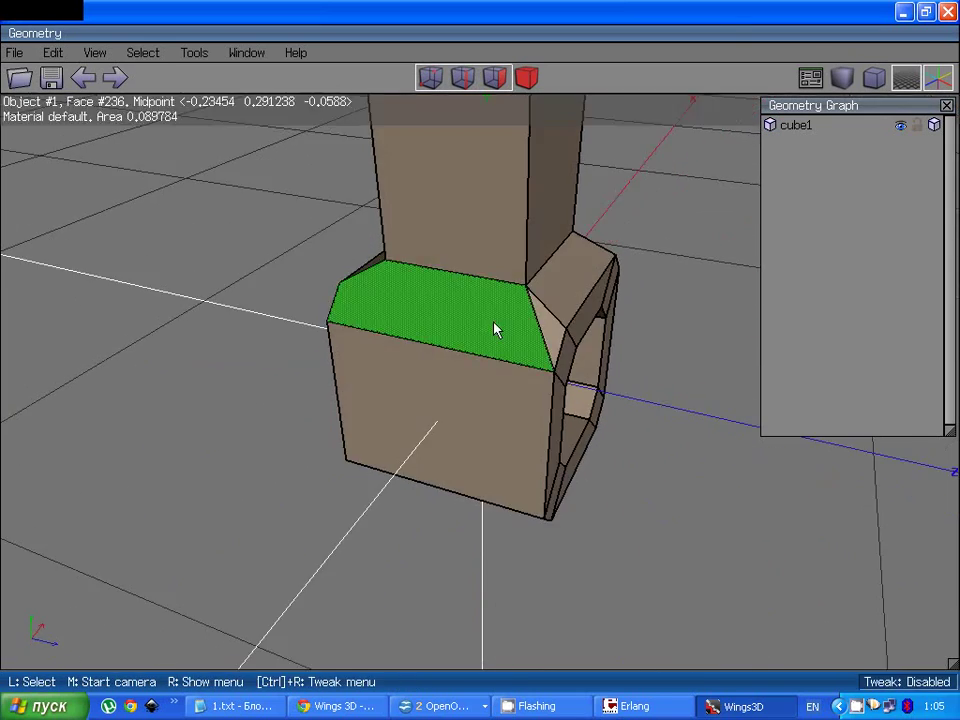
middle_click(561, 317)
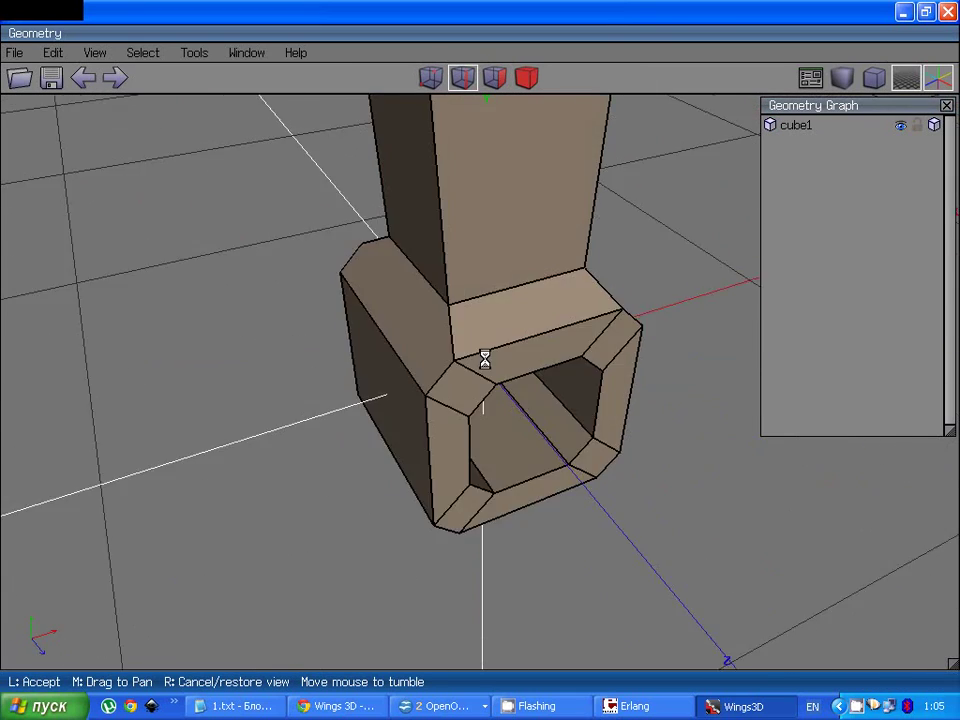
Step: Cut the six parallel long edges across the base's two closed sides and underside into three segments each and connect the cuts
left_click(481, 357)
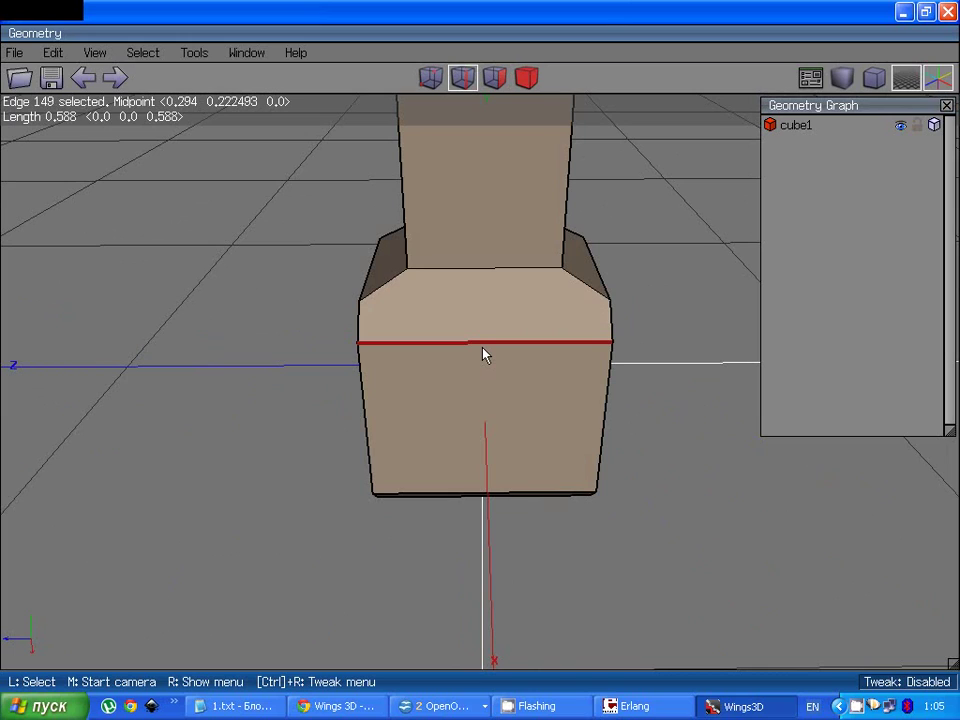
left_click(510, 494)
middle_click(527, 439)
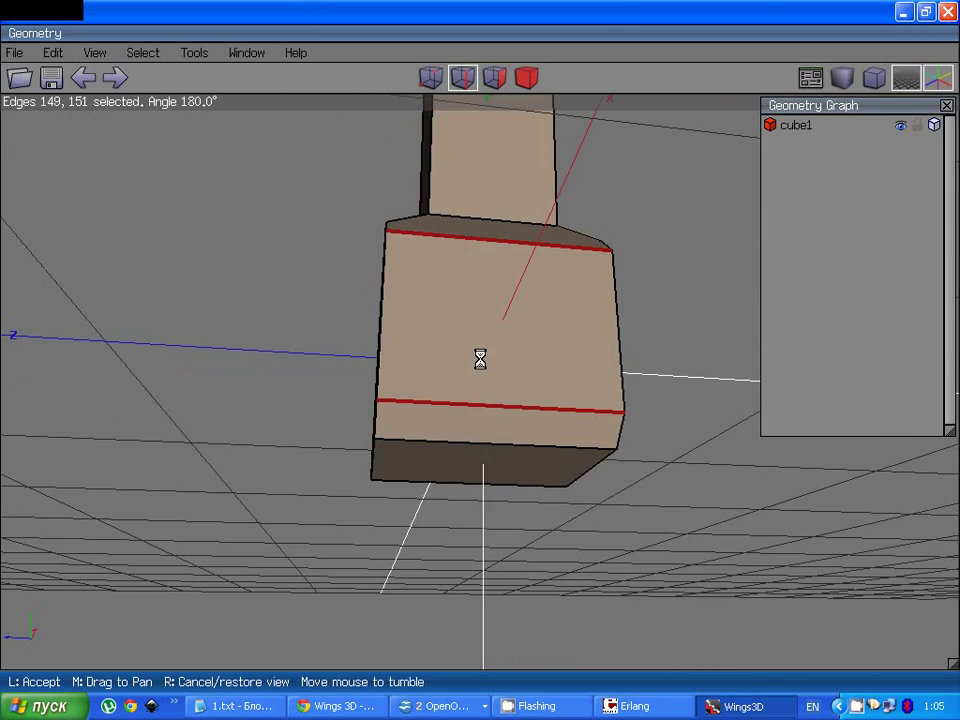
left_click(480, 358)
middle_click(507, 434)
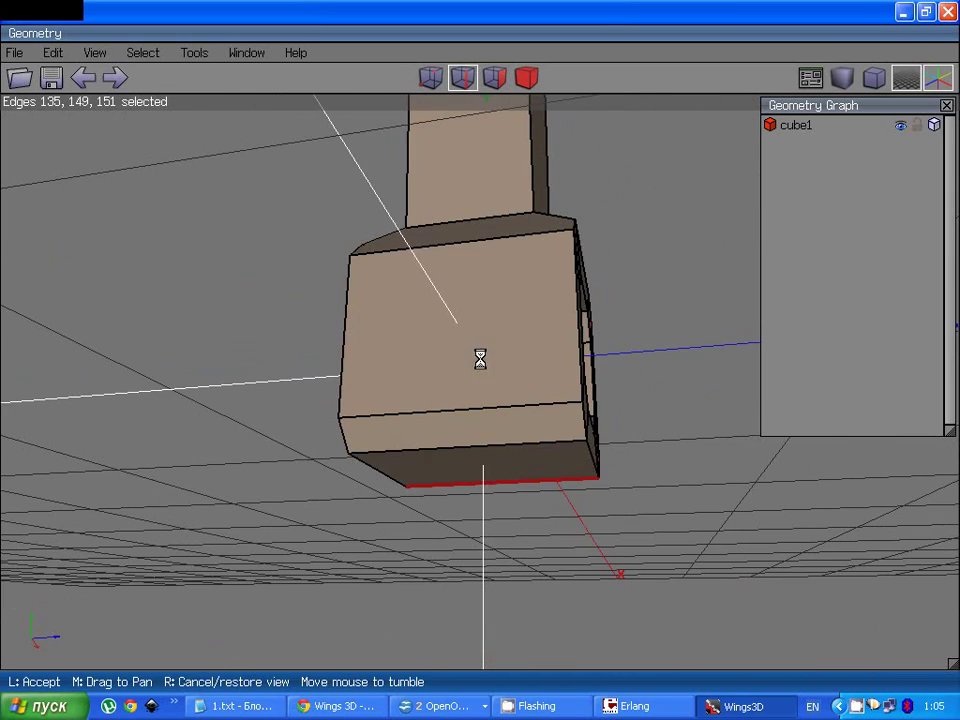
left_click(480, 358)
left_click(471, 447)
left_click(477, 410)
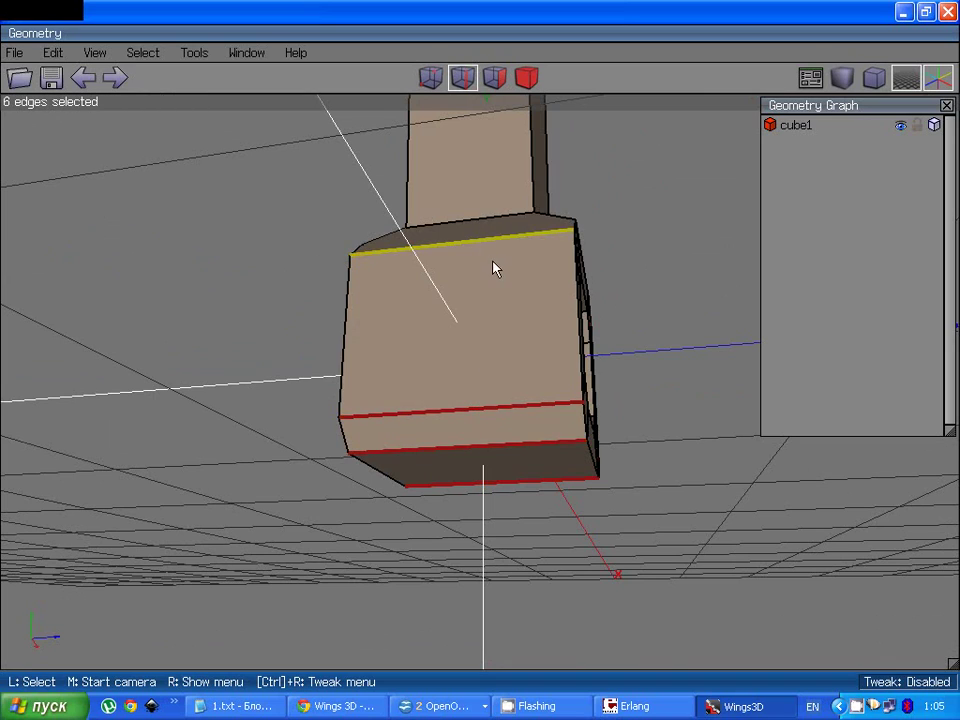
middle_click(493, 268)
left_click(495, 268)
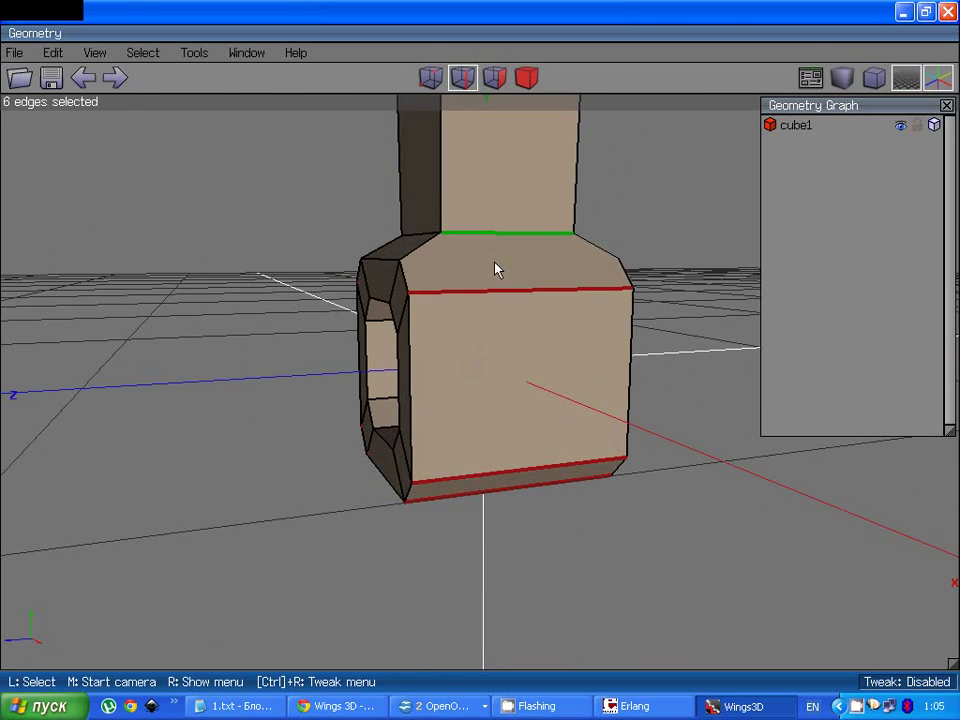
key("3")
key("c")
key("space")
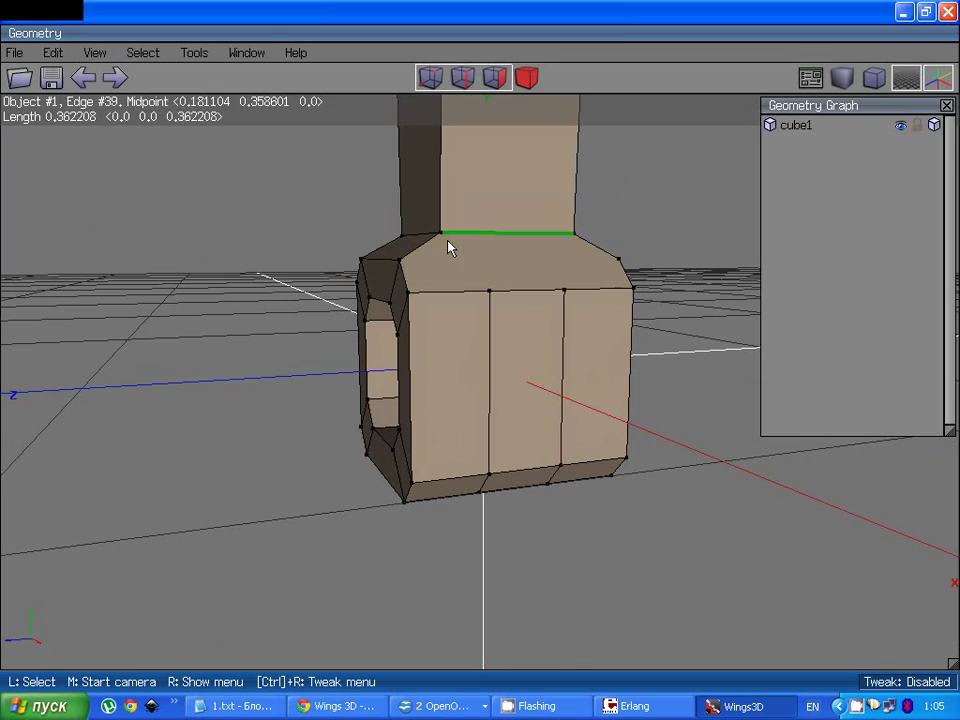
Step: Connect the column's two bottom corner vertices to the nearest new cut vertices on the first closed side
key("v")
key("c")
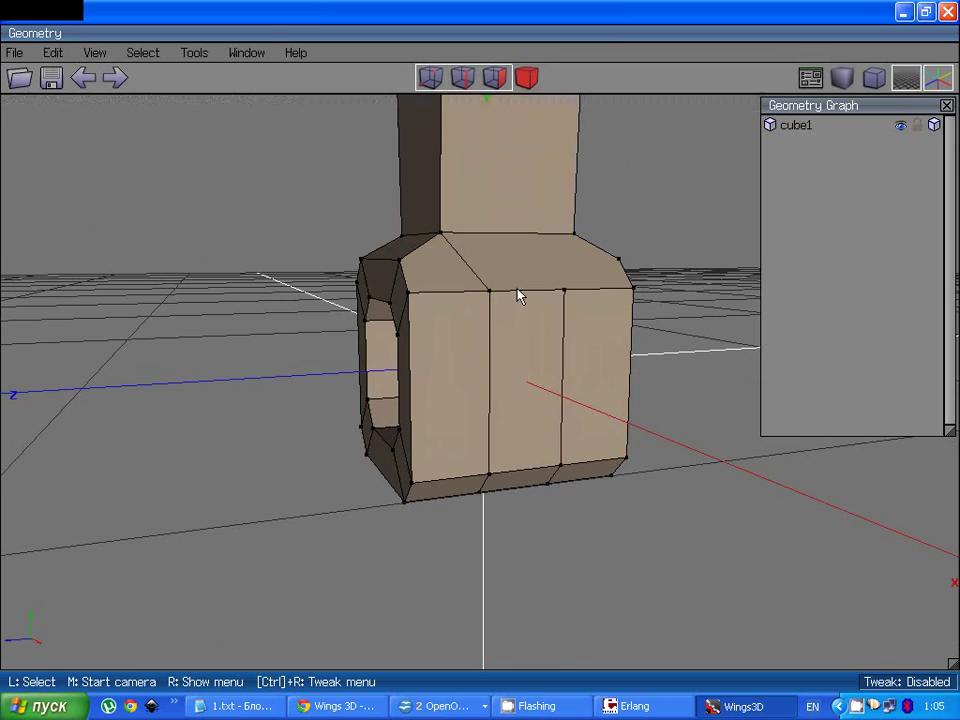
key("space")
key("space")
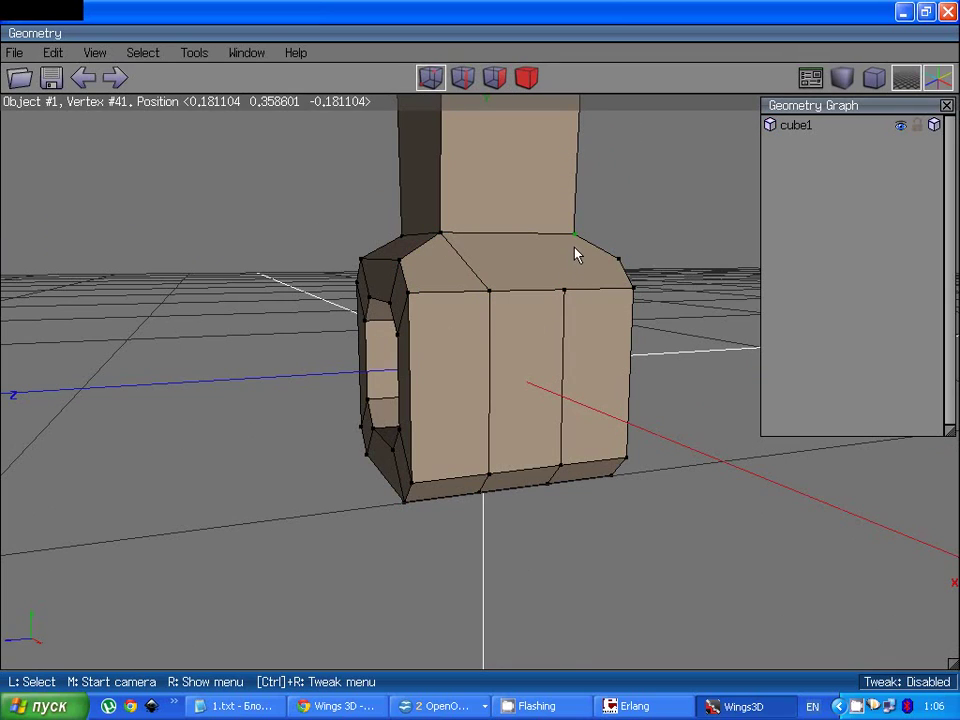
key("space")
Step: Connect the column's two bottom corners to the nearest cut vertices on the opposite closed side
middle_click(568, 291)
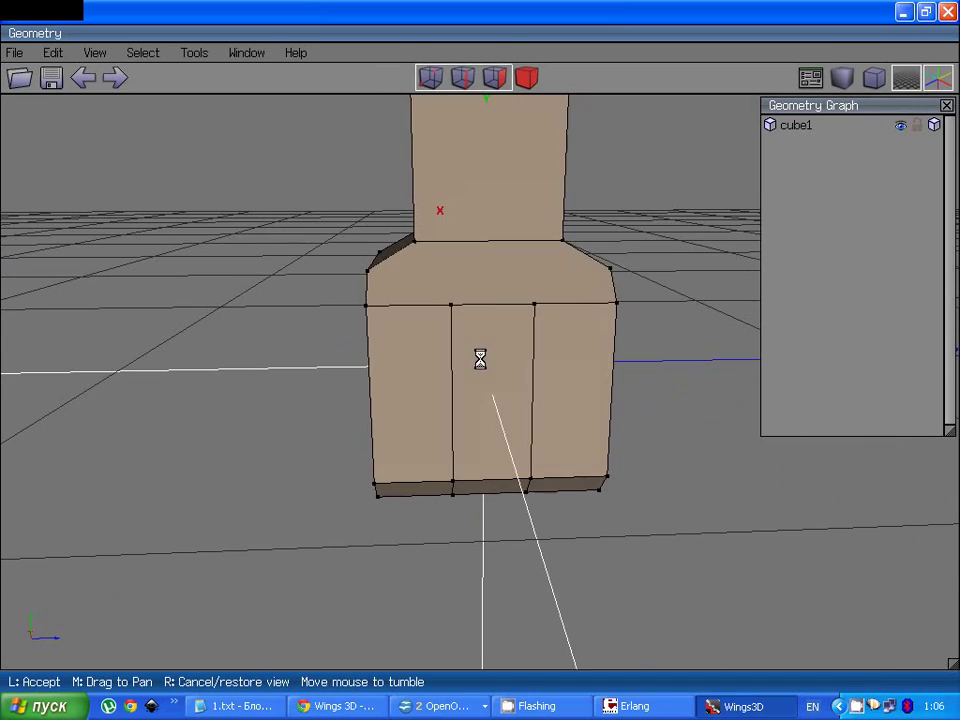
left_click(548, 312)
key("c")
key("space")
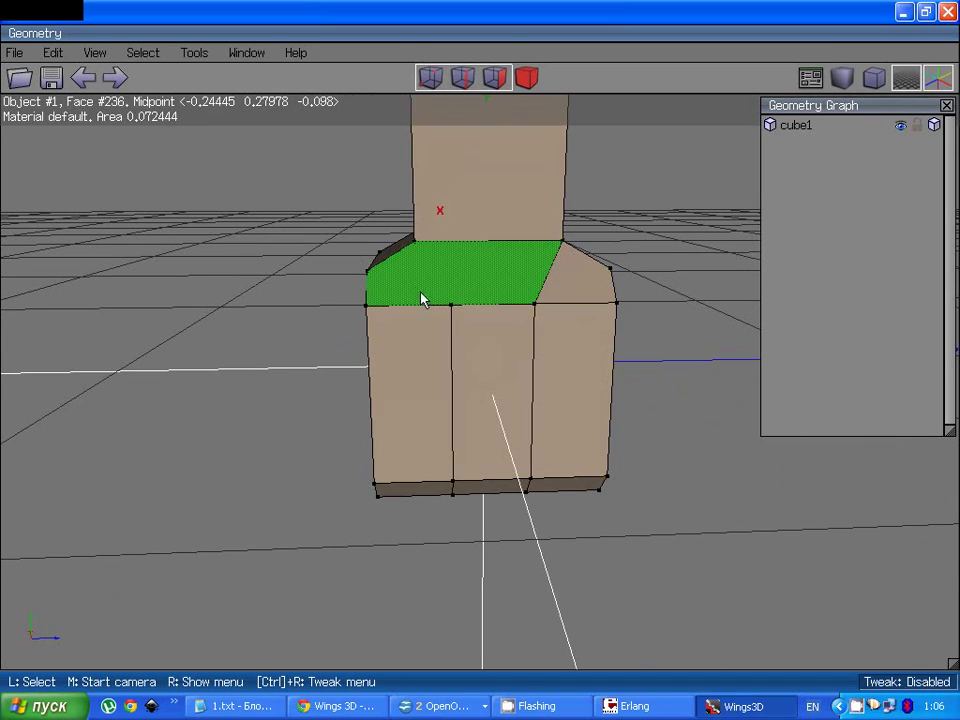
scroll(414, 255, "down", 4)
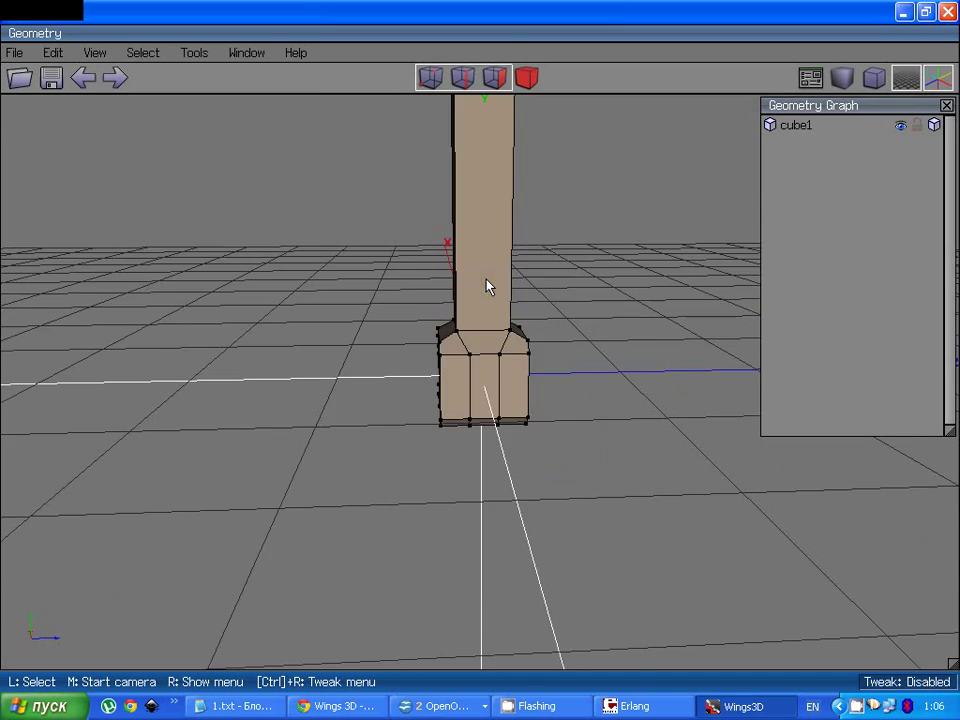
Step: Select the five middle faces of the strip running down both closed sides and across the underside of the base
middle_click(489, 283)
left_click(518, 207)
left_click(494, 77)
scroll(514, 343, "up", 3)
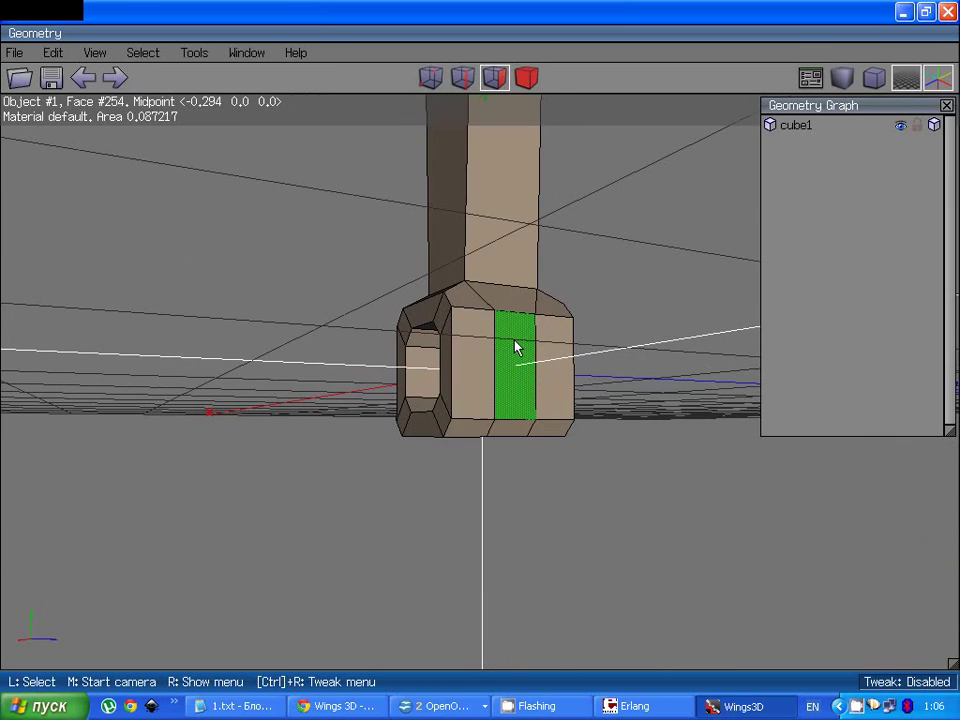
left_click(524, 330)
left_click(519, 430)
middle_click(519, 430)
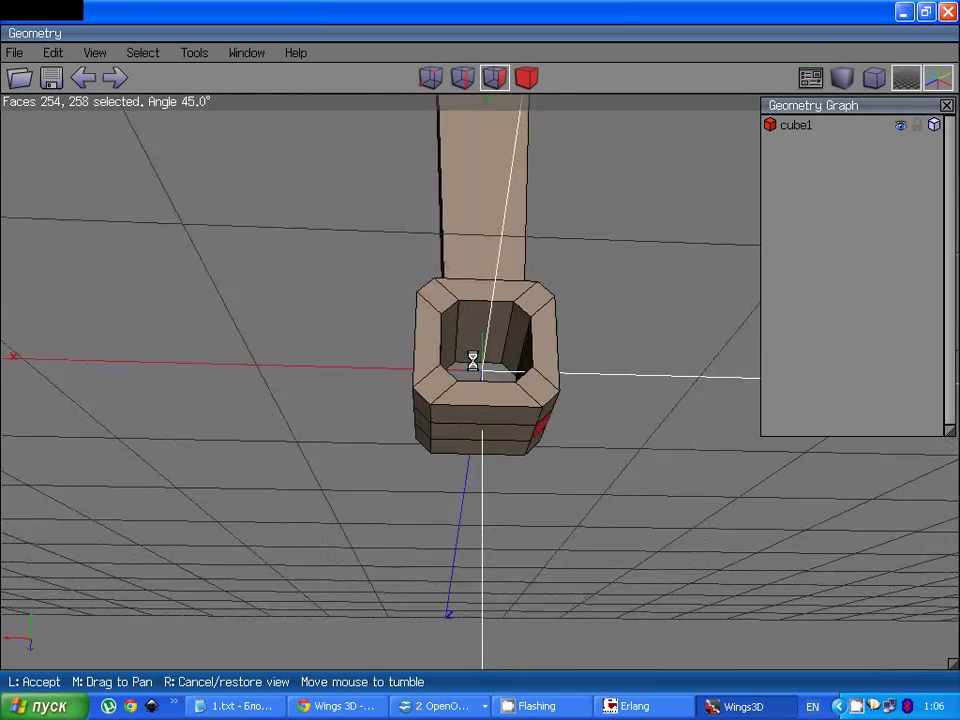
left_click(519, 430)
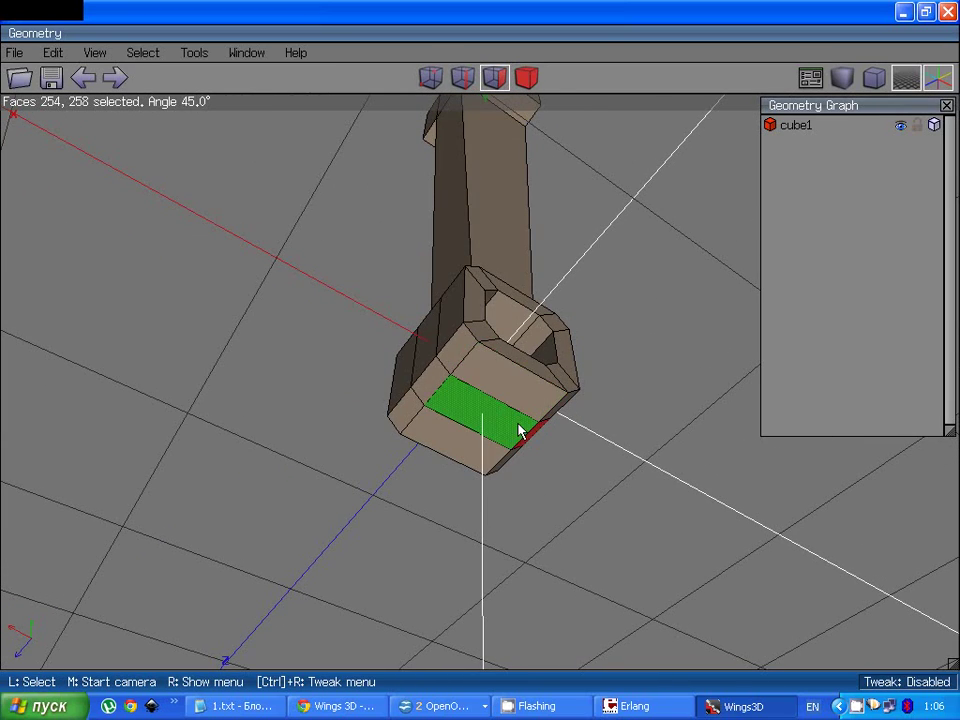
middle_click(440, 380)
left_click(440, 387)
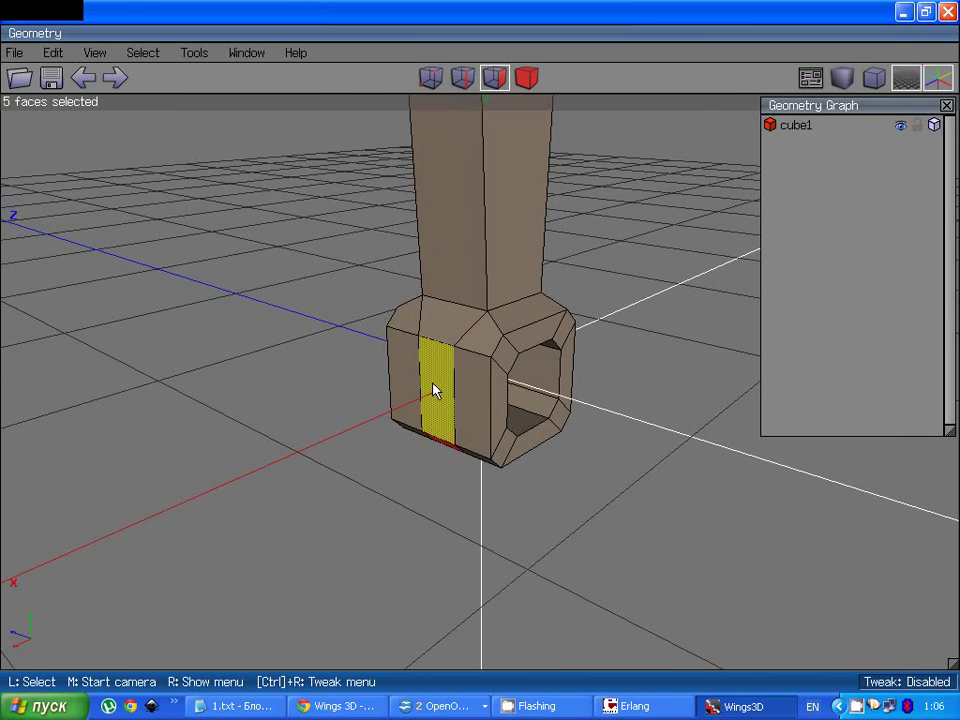
middle_click(433, 390)
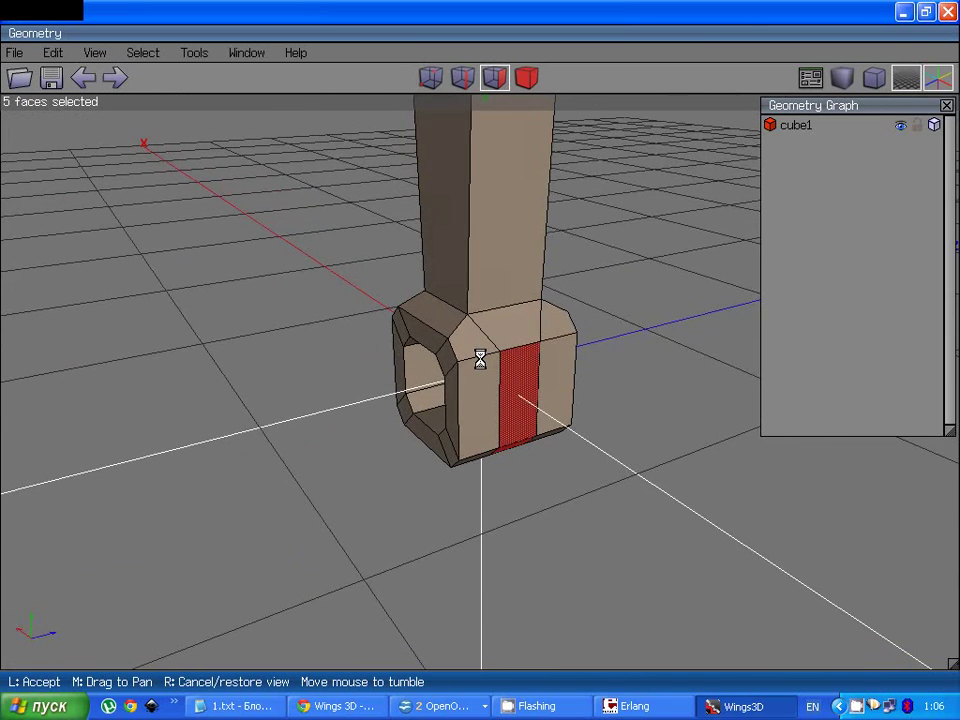
left_click(480, 359)
right_click(514, 370)
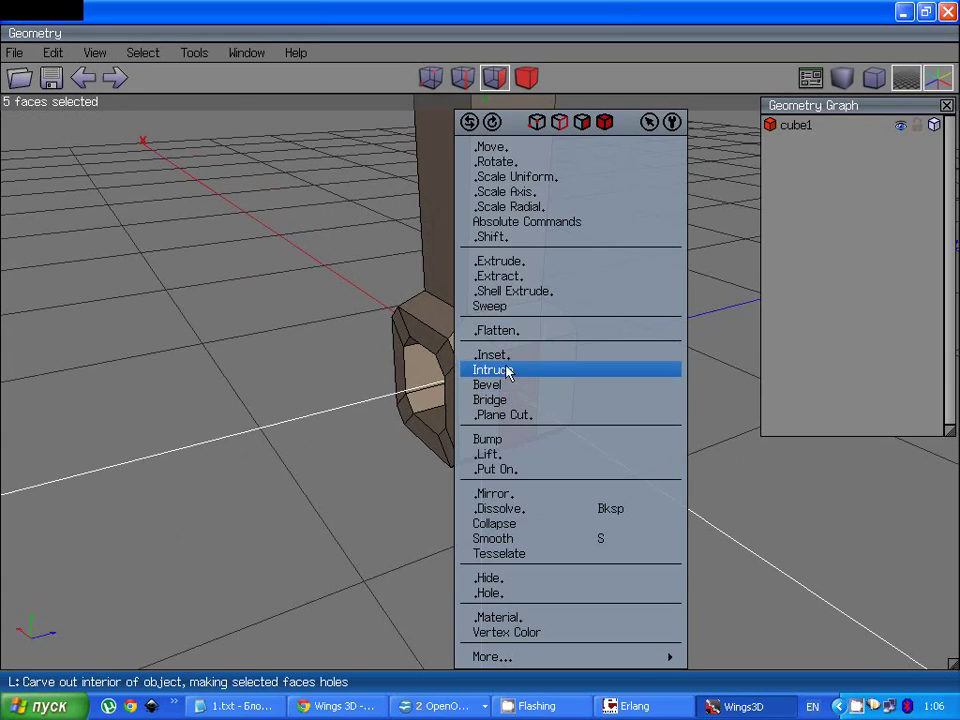
left_click(503, 385)
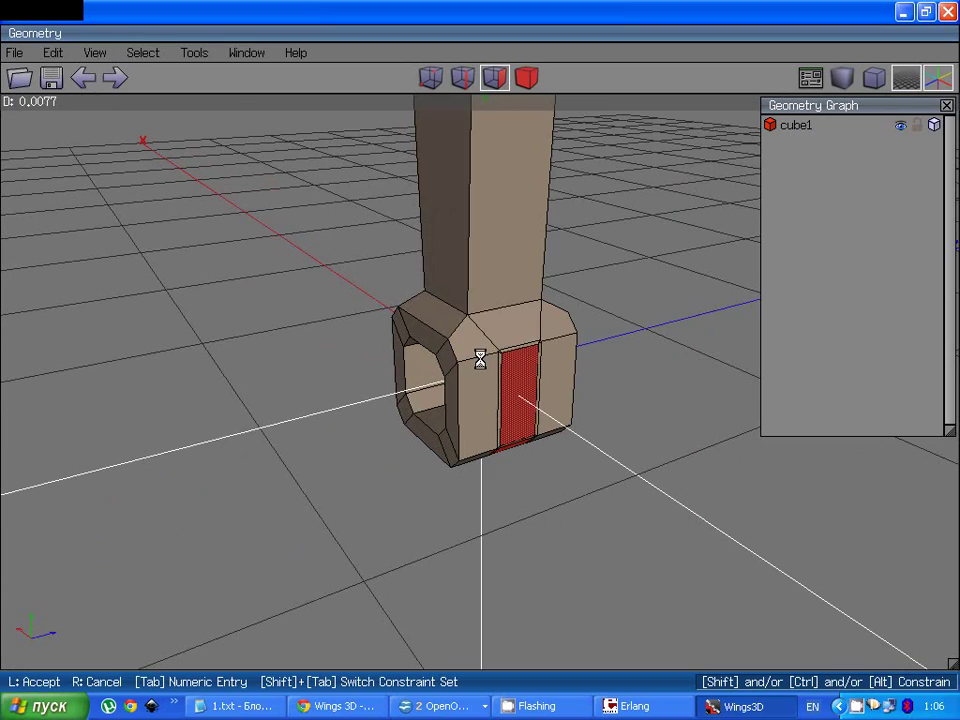
left_click(480, 360)
right_click(510, 378)
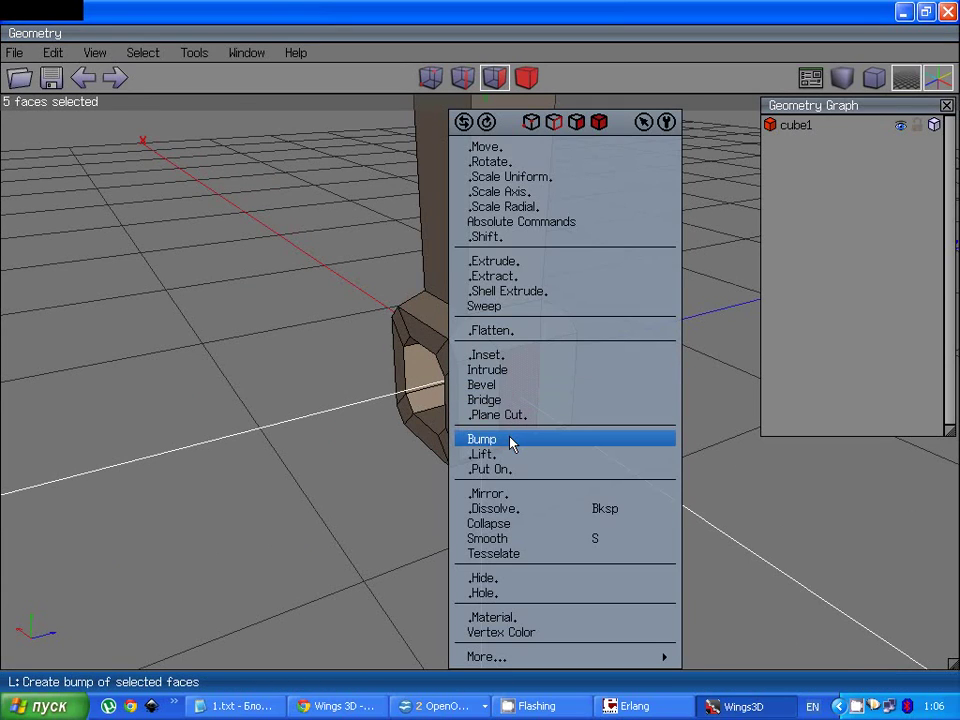
left_click(510, 440)
left_click(510, 444)
Step: Scale the five selected strip faces of the base uniformly to about 121%, then clear the selection
right_click(523, 401)
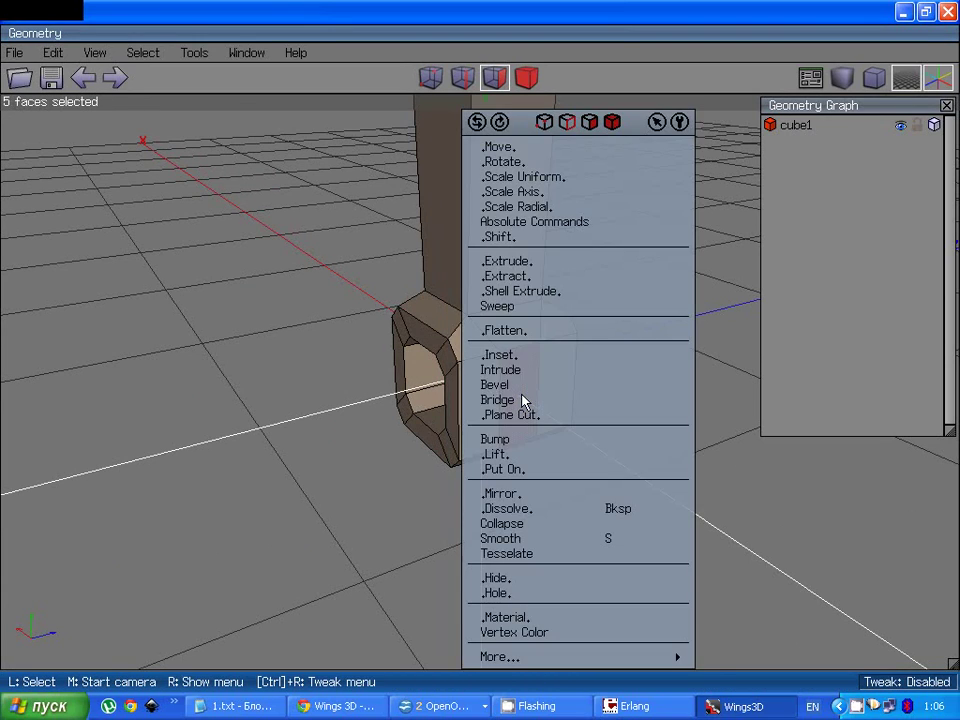
left_click(542, 179)
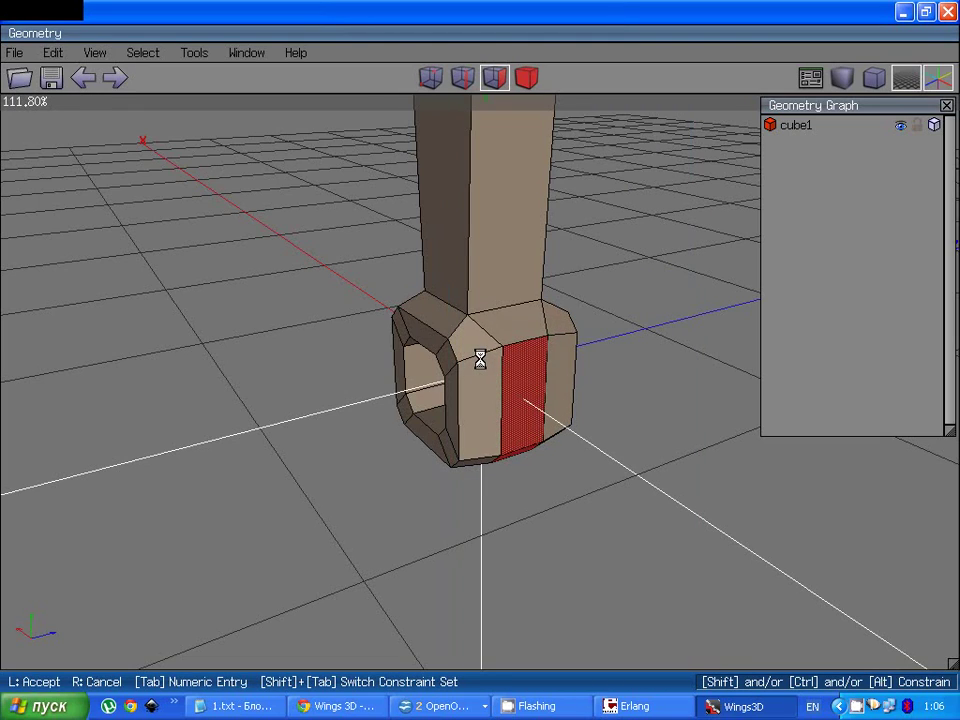
mouse_move(480, 360)
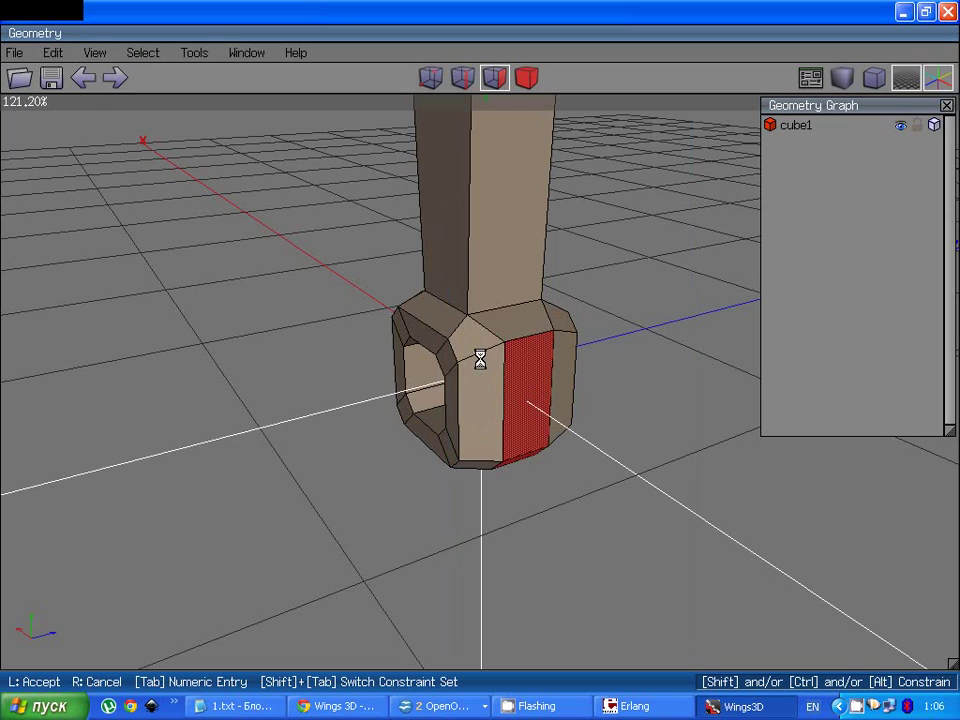
left_click(480, 360)
key("space")
middle_click(476, 364)
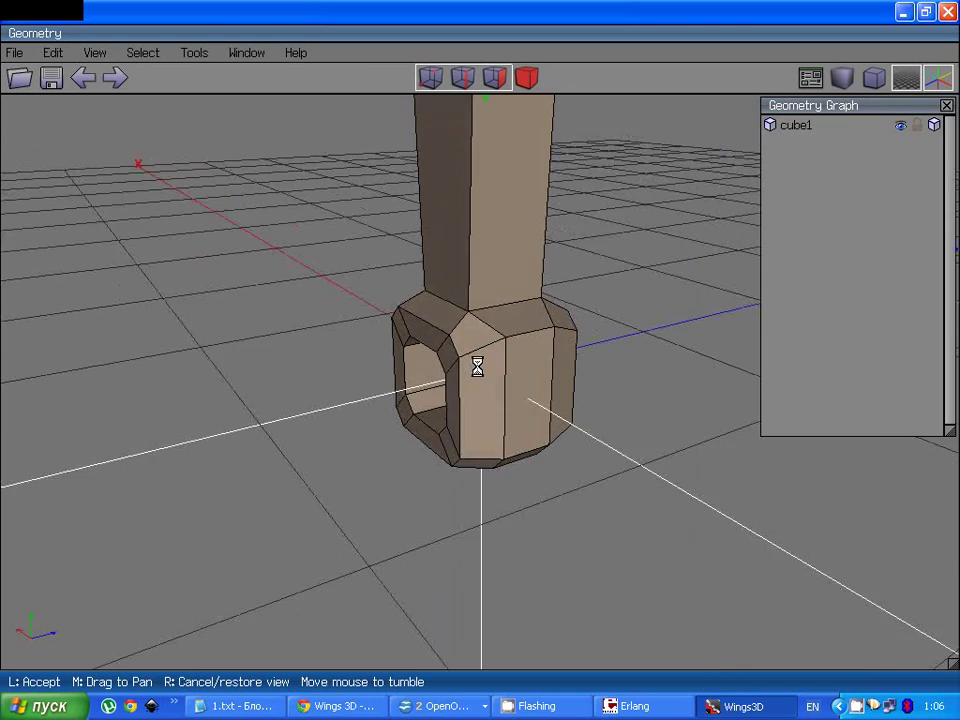
left_click(480, 360)
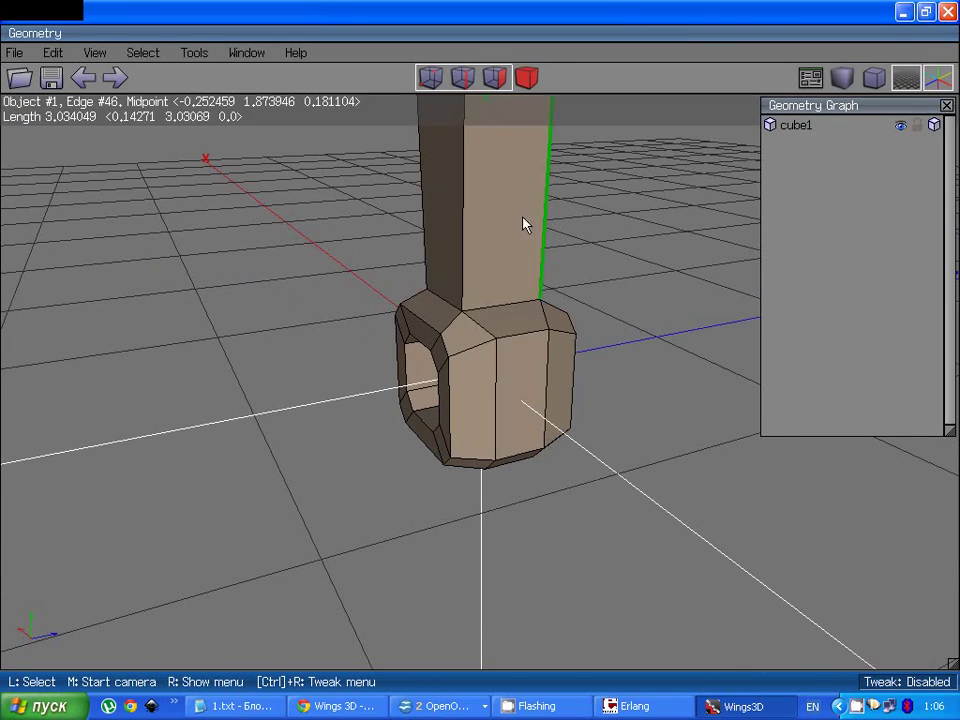
Step: Move the strip's top edges on both closed sides of the base slightly downward
left_click(463, 84)
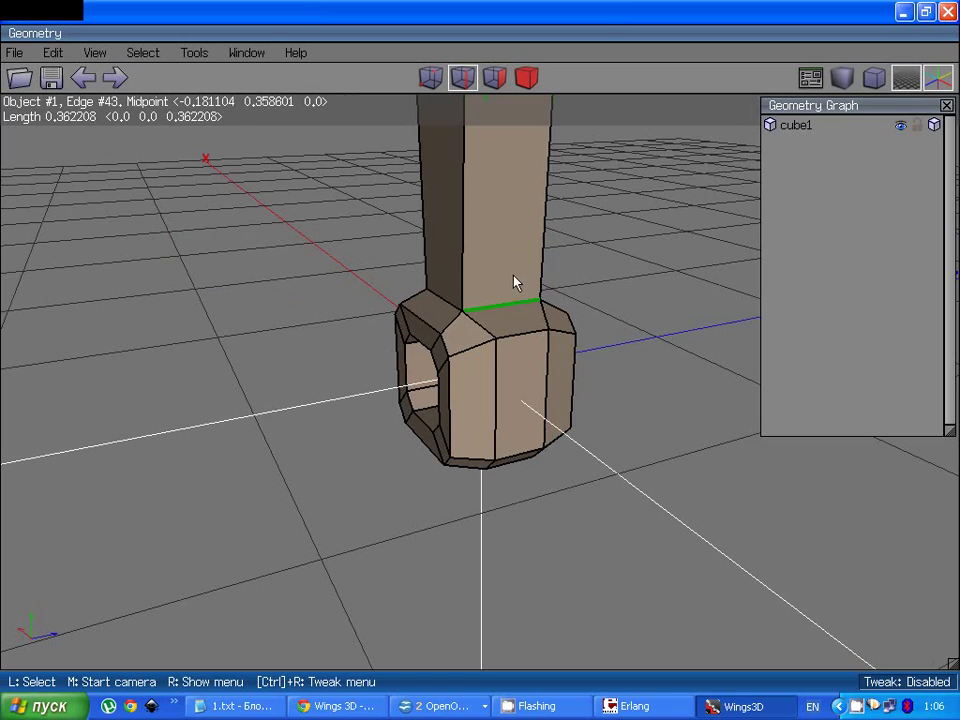
middle_click(527, 346)
left_click(480, 360)
left_click(408, 312)
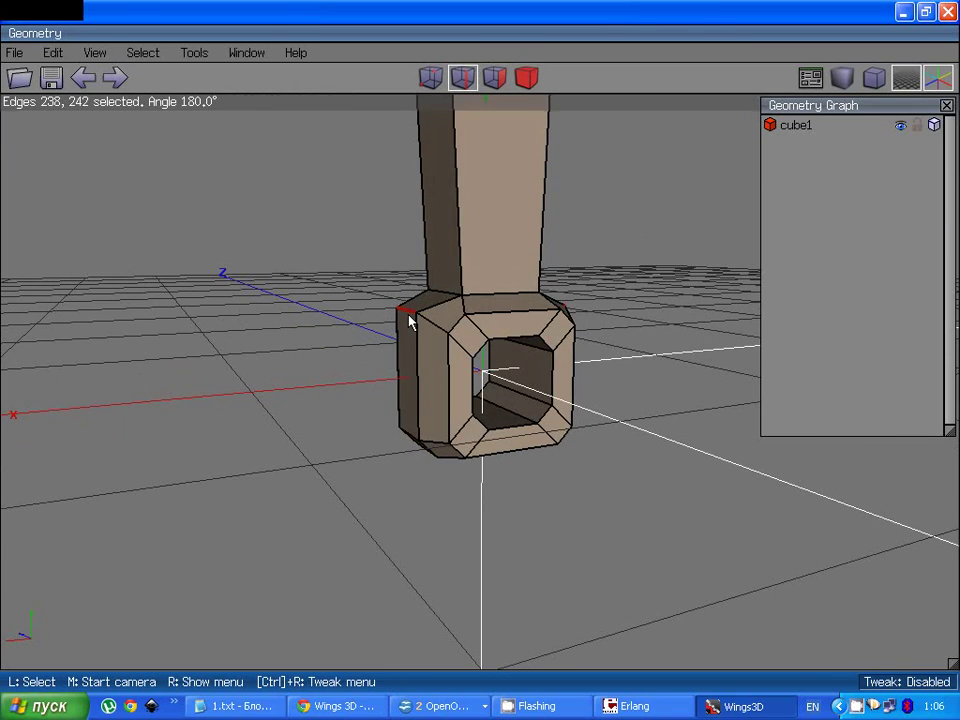
right_click(410, 312)
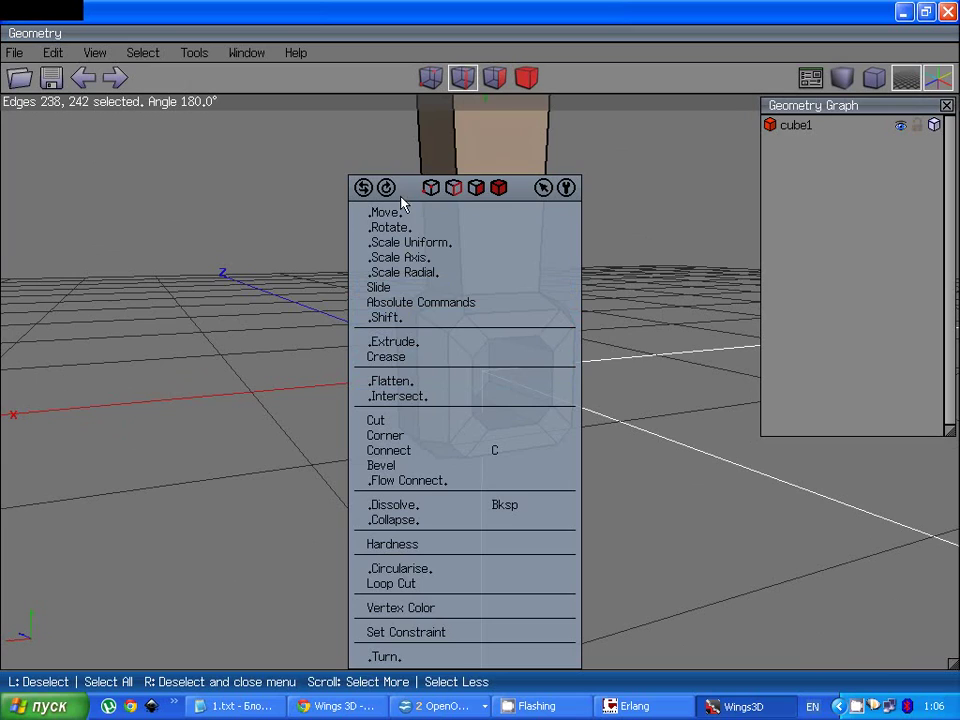
left_click(400, 212)
left_click(401, 276)
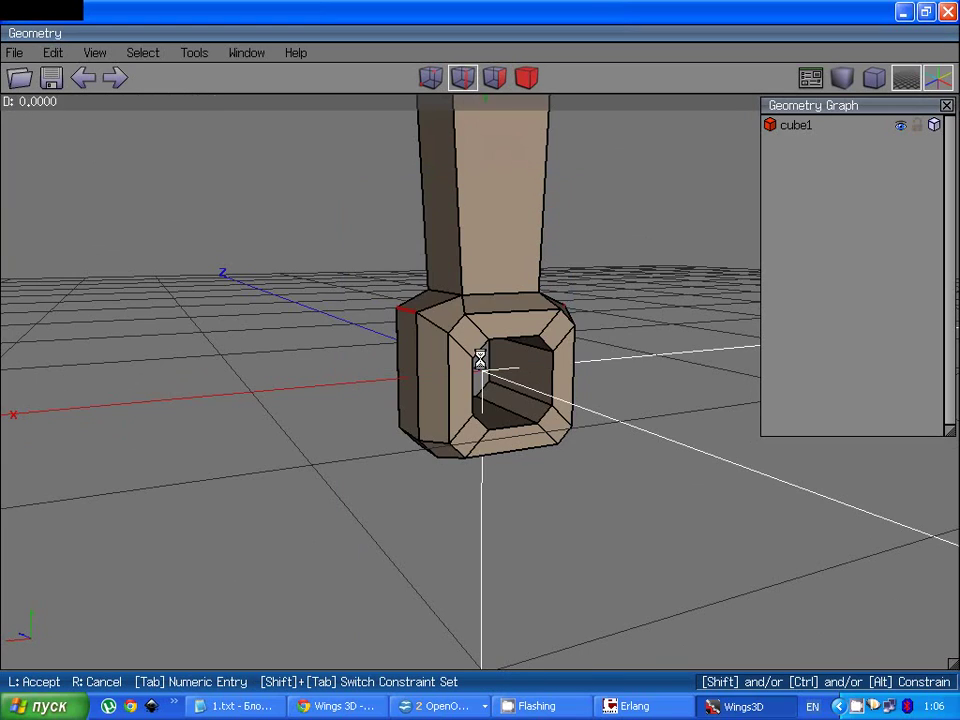
left_click(480, 360)
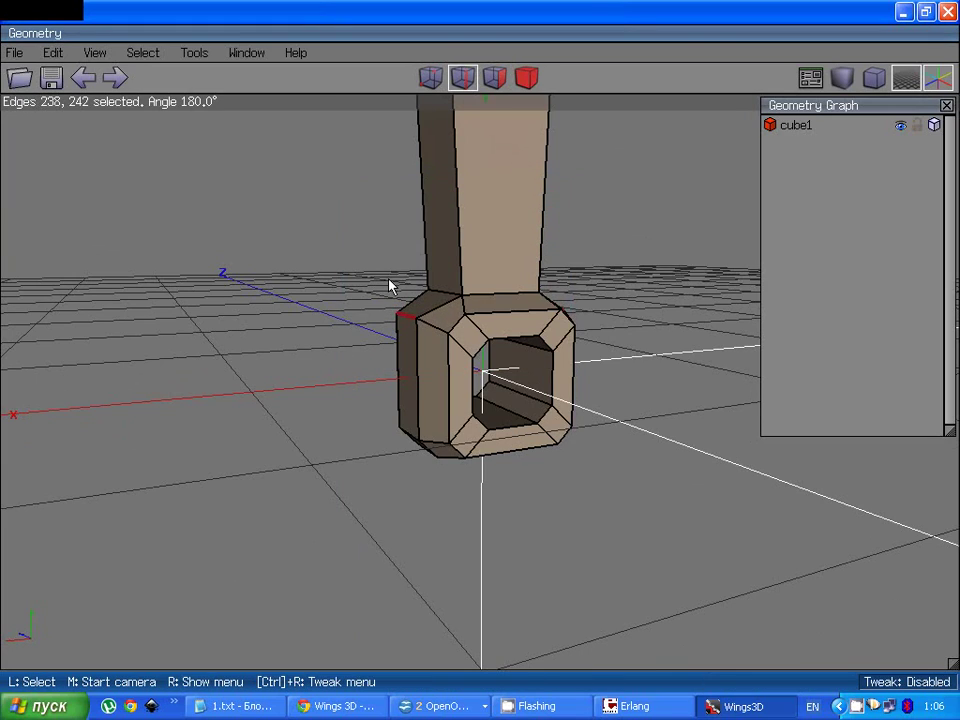
Step: Add the strip's remaining cross edges along the closed sides and underside of the base to the edge selection
middle_click(420, 437)
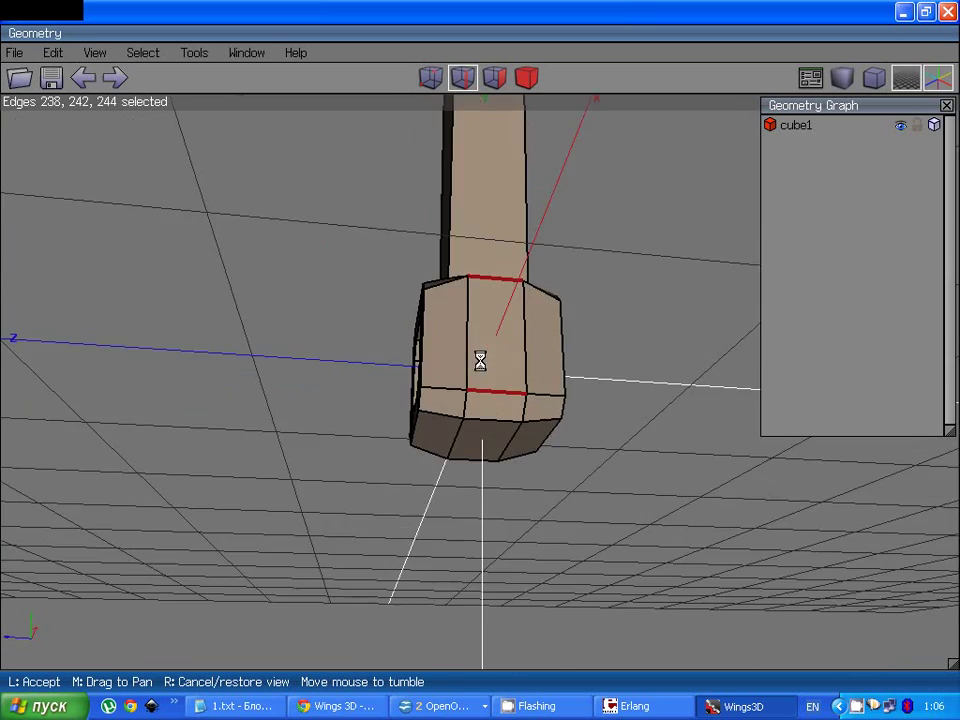
left_click(480, 360)
left_click(474, 397)
middle_click(480, 364)
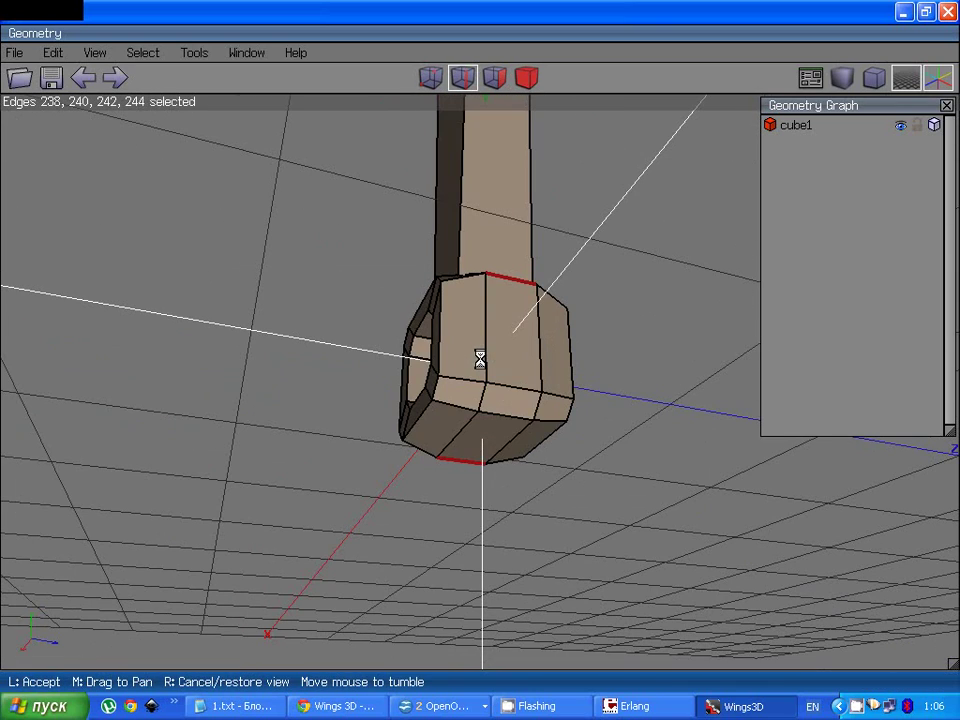
right_click(518, 399)
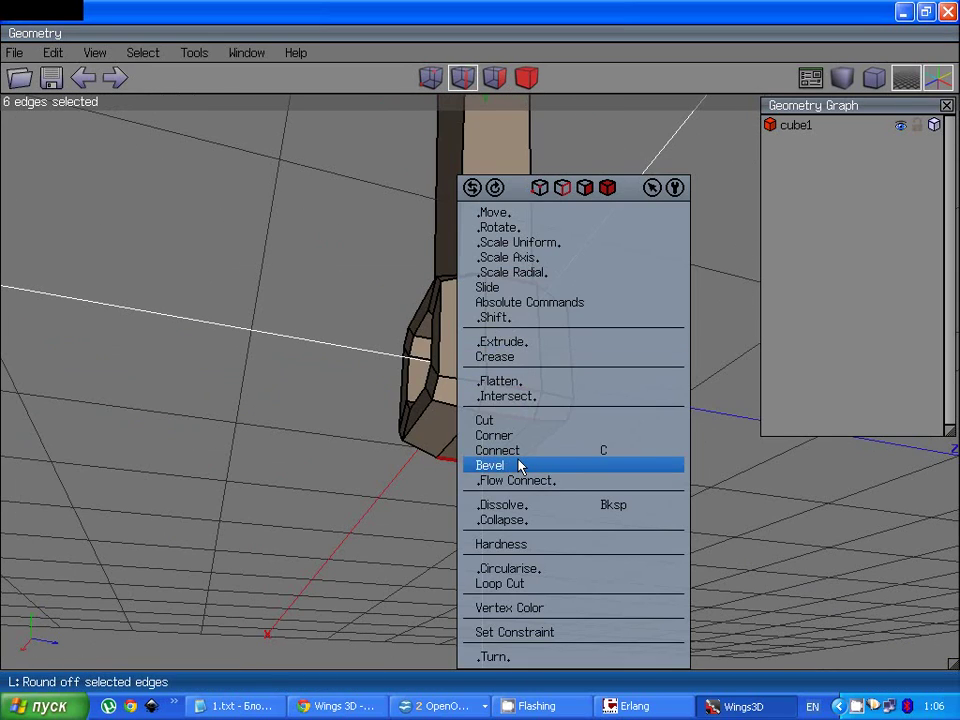
left_click(518, 462)
right_click(479, 360)
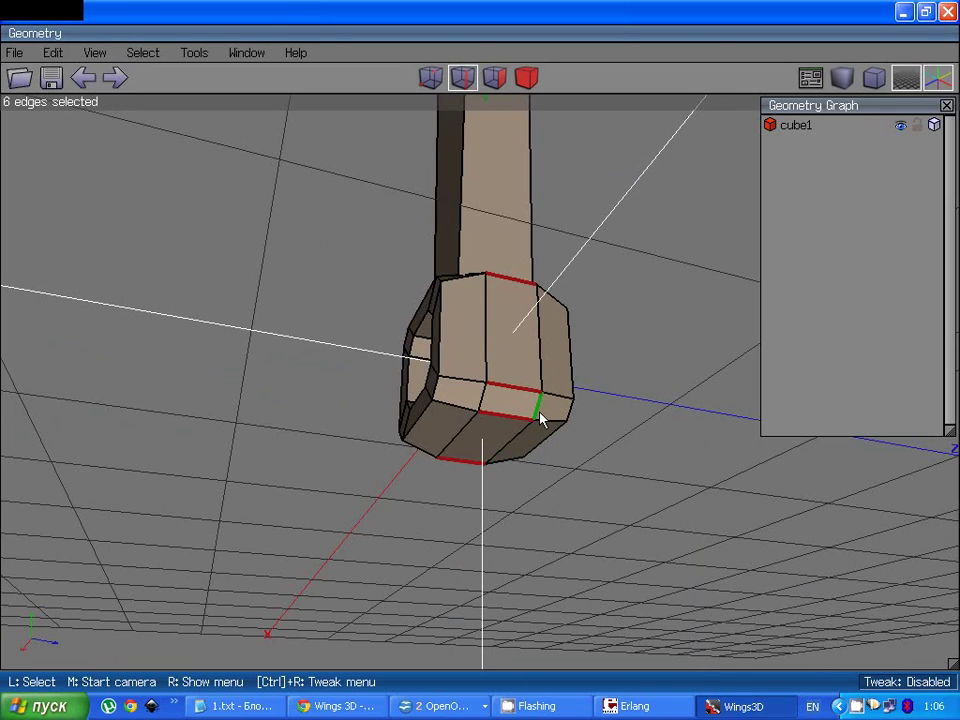
Step: Bevel the base's corner edges around the outside, across both open ends and through the opening, plus the column's bottom edges on the closed sides
left_click(480, 360)
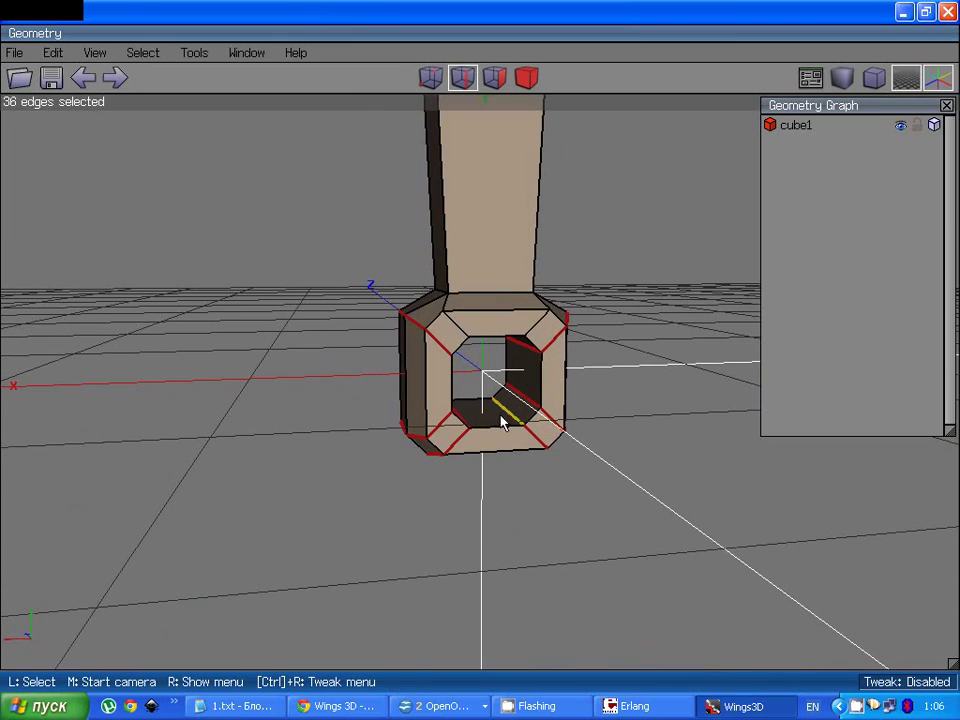
middle_click(470, 335)
left_click(480, 360)
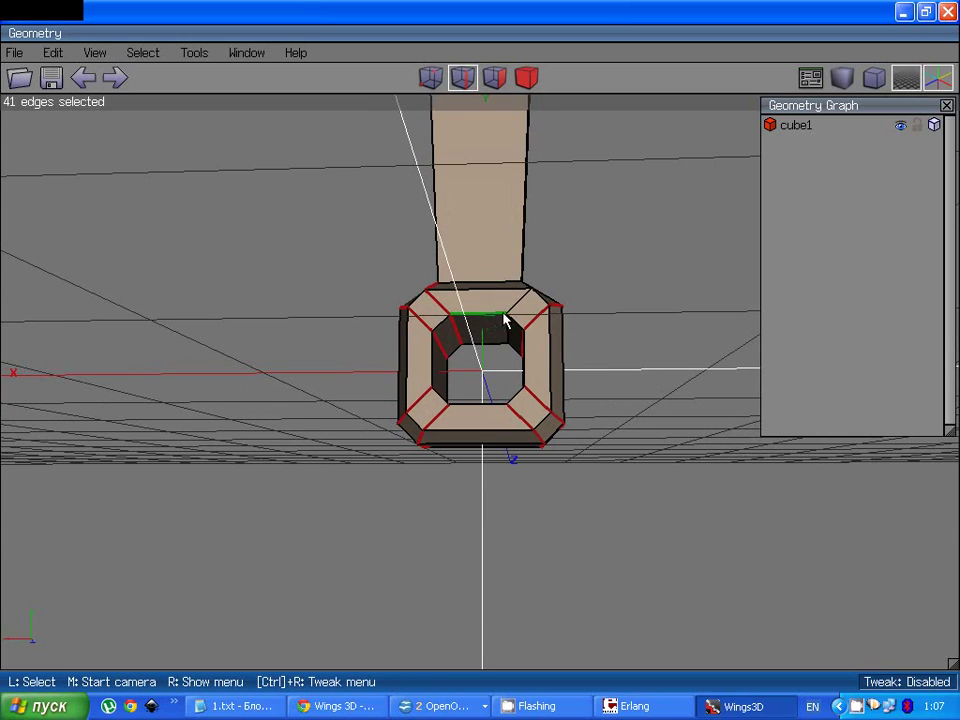
middle_click(482, 366)
left_click(480, 360)
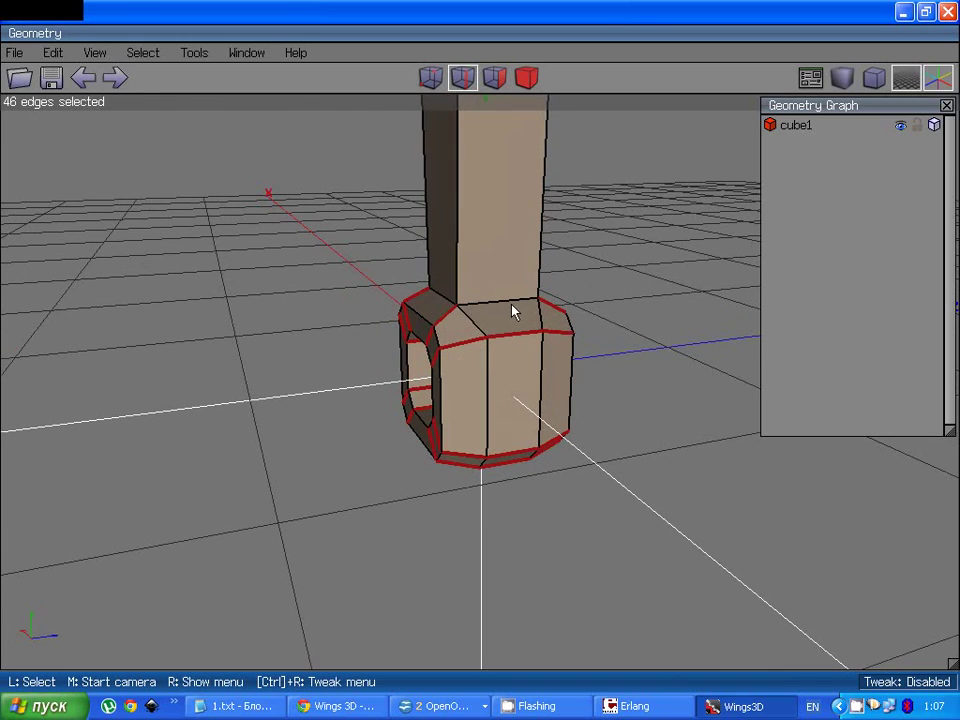
left_click(508, 307)
middle_click(508, 307)
left_click(468, 360)
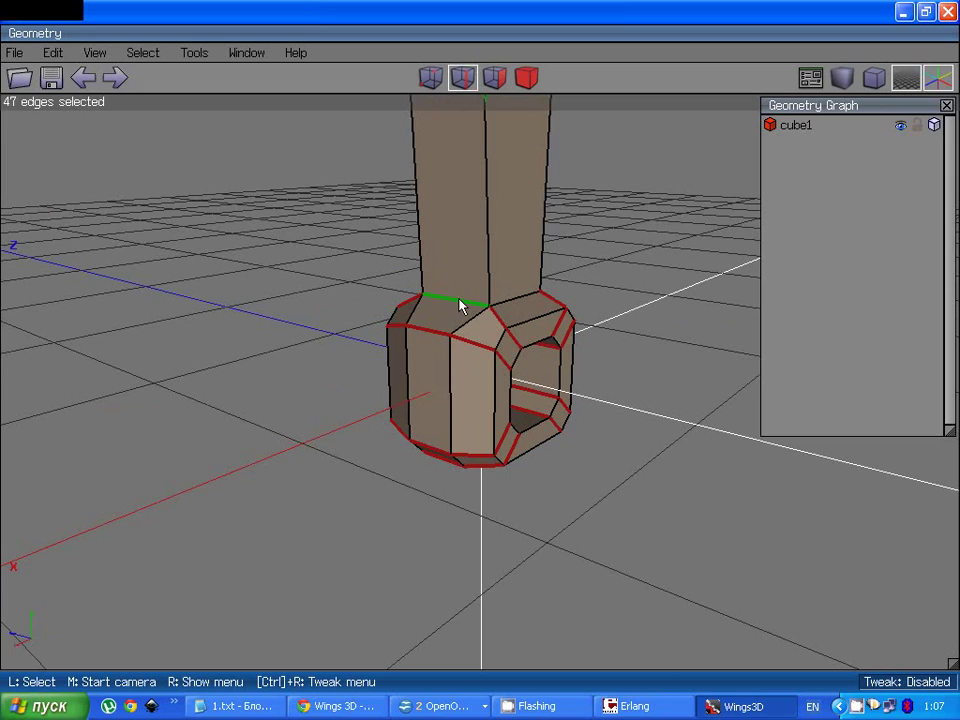
right_click(460, 305)
left_click(452, 466)
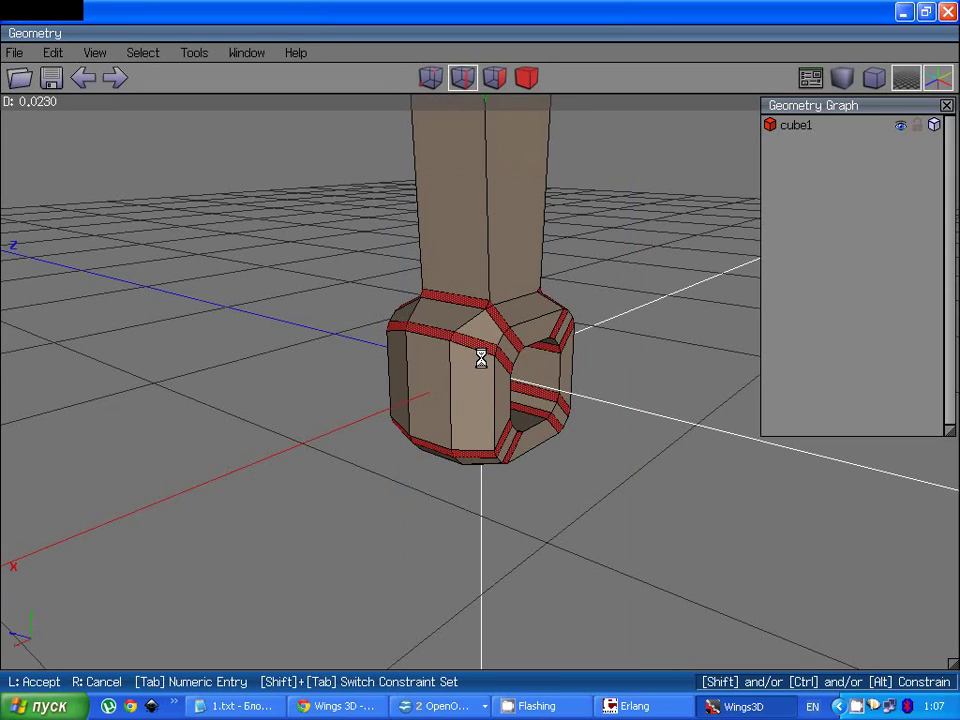
left_click(480, 360)
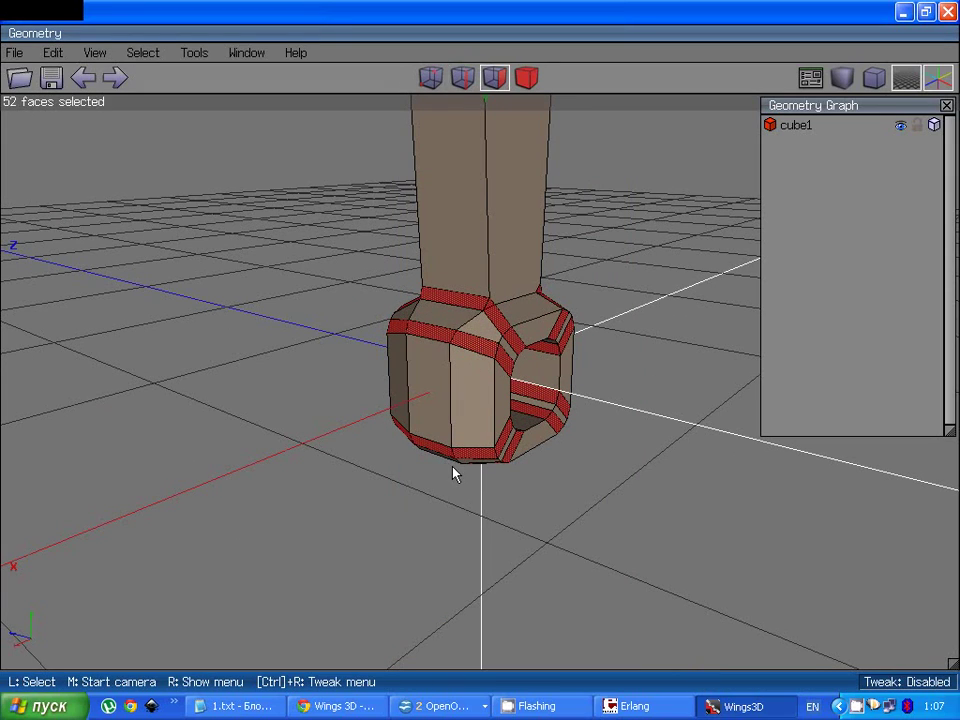
key("space")
Step: Circularise the inner edge loops at both ends of the base's opening, keeping their size close to the original hole
scroll(460, 455, "down", 3)
middle_click(474, 443)
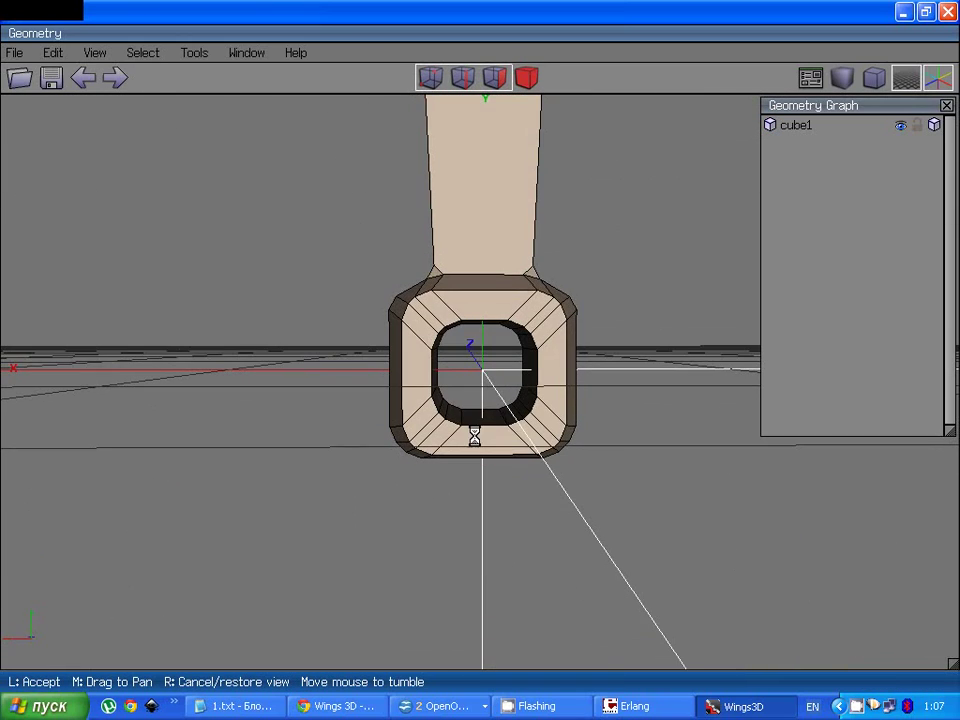
left_click(476, 435)
left_click(481, 429)
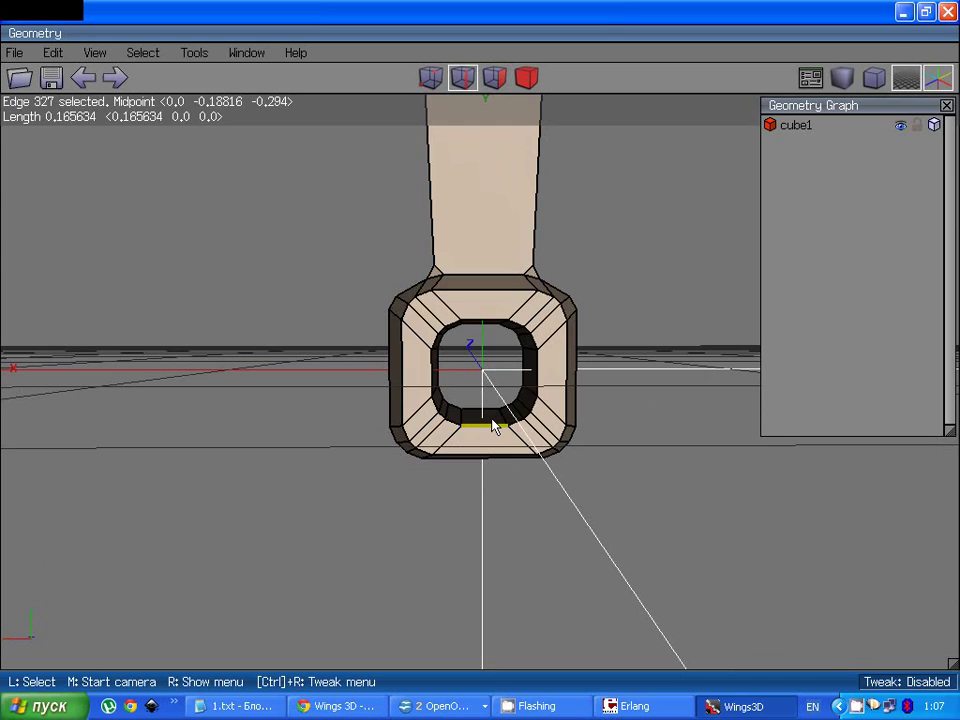
key("l")
middle_click(495, 424)
left_click(480, 422)
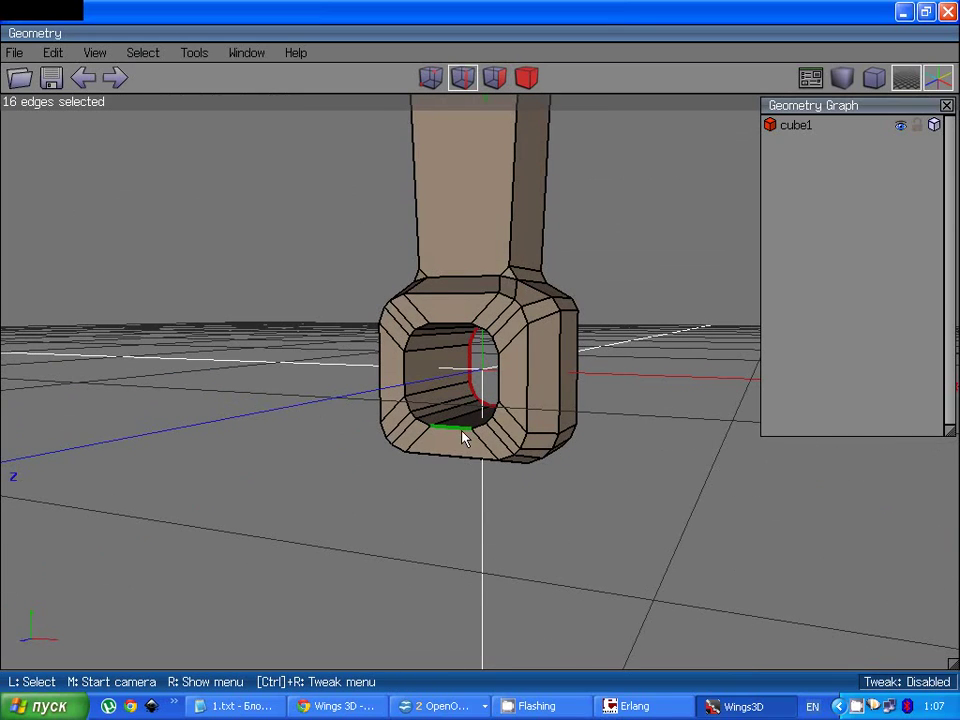
double_click(463, 437)
right_click(463, 437)
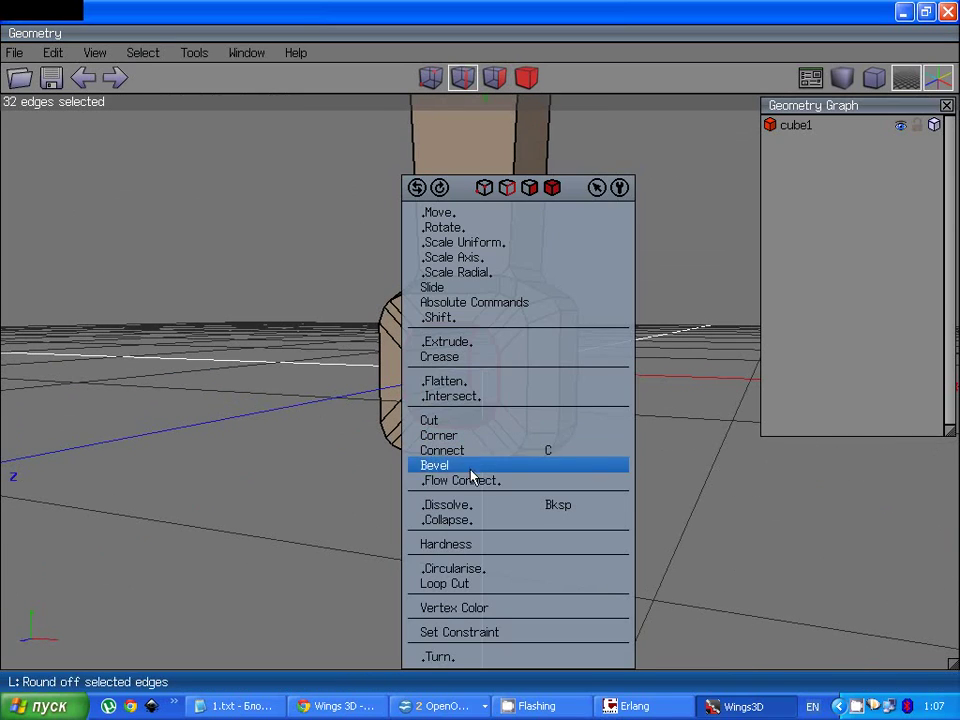
left_click(497, 569)
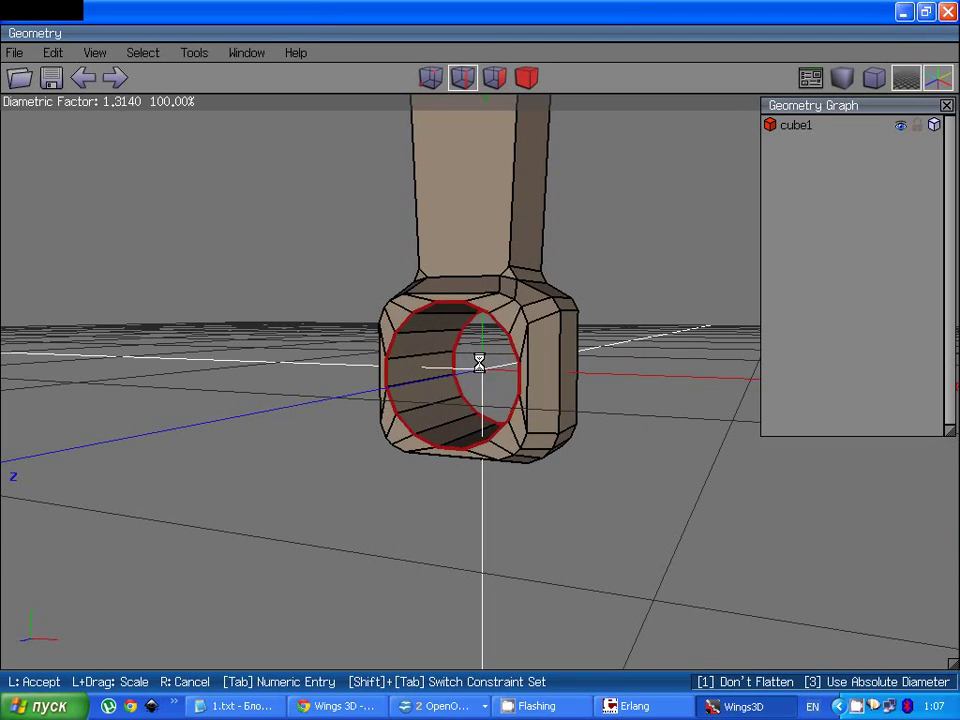
left_click(529, 535)
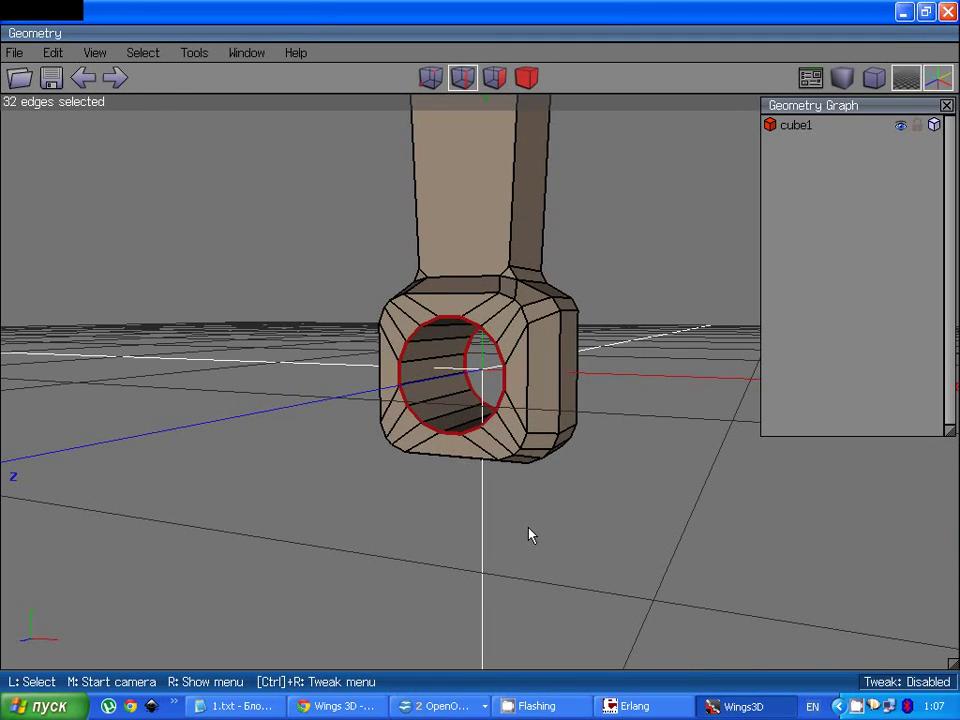
key("space")
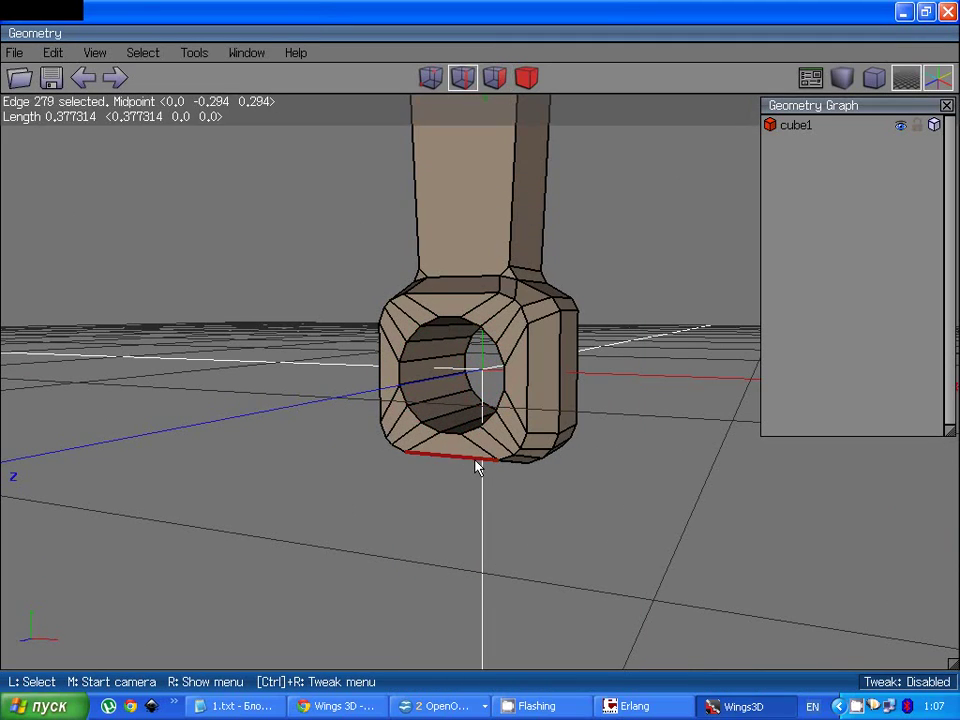
Step: Circularise the outer edge loops around both open ends of the base with a diametric factor of about 0.862
key("l")
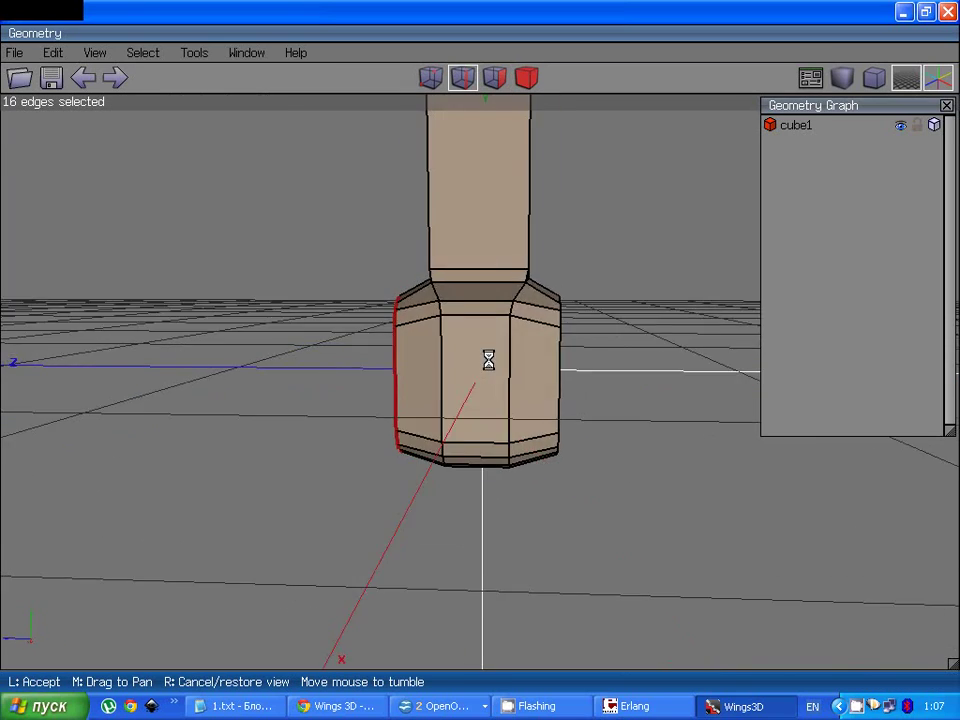
left_click(500, 445)
right_click(485, 432)
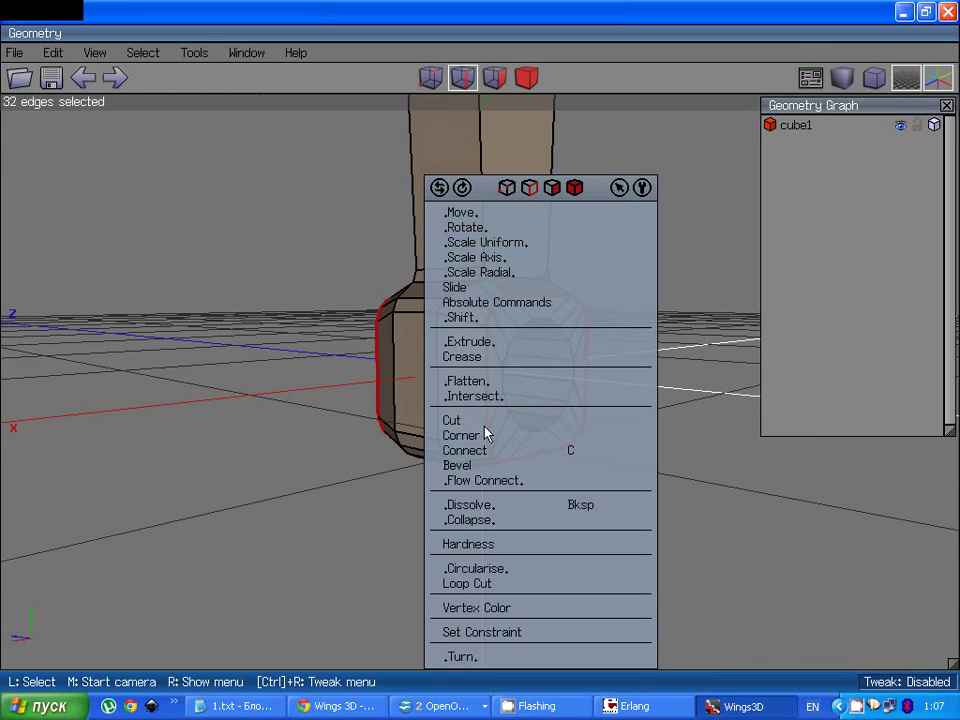
left_click(488, 566)
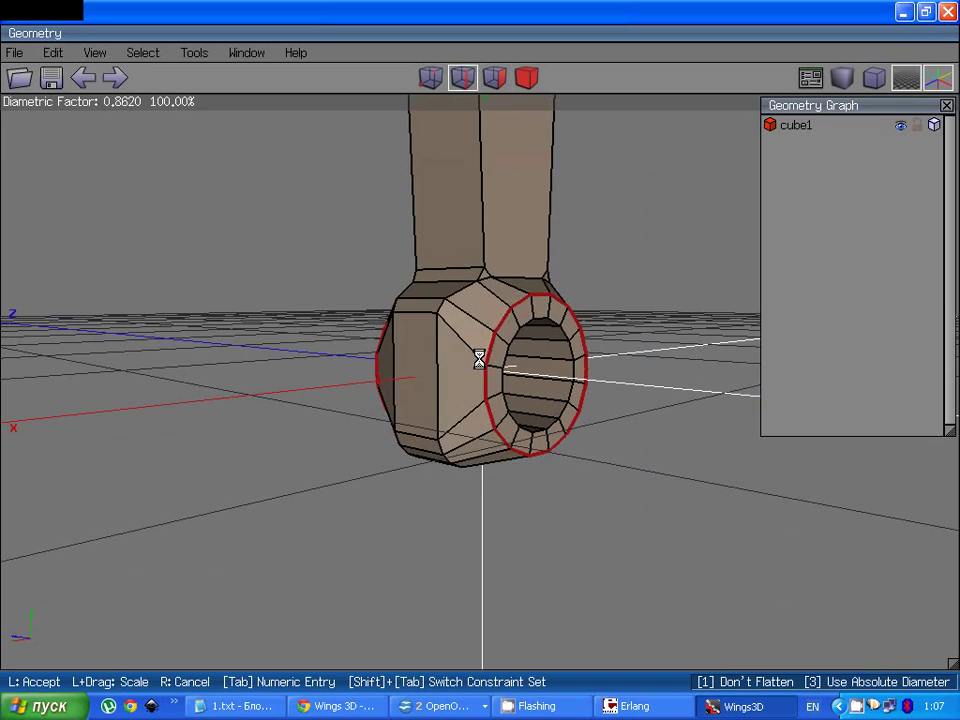
left_click(480, 358)
left_click(490, 476)
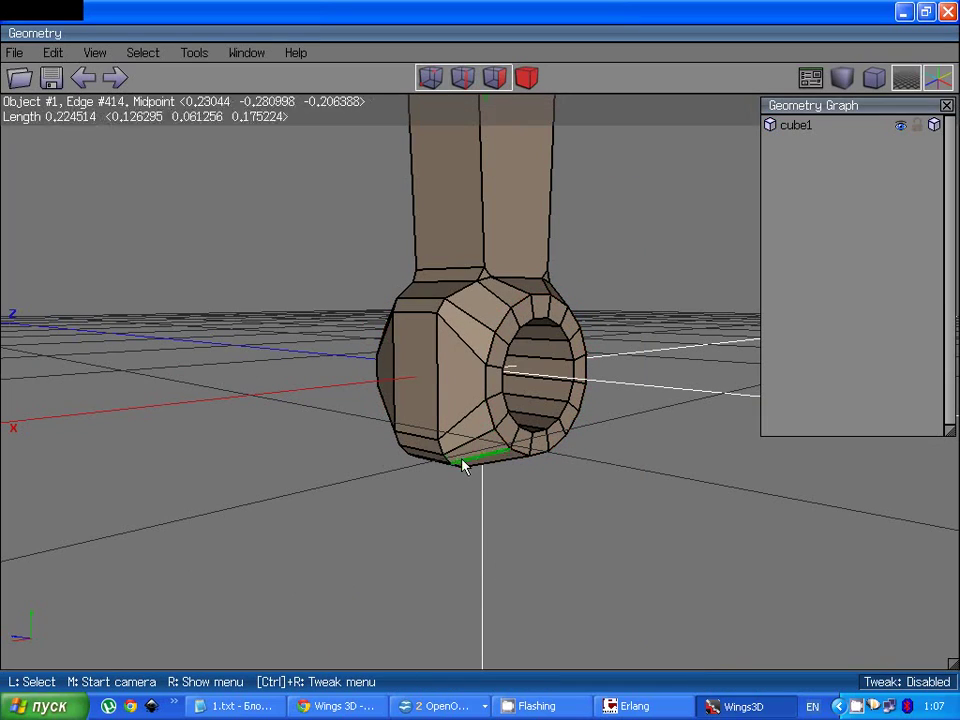
Step: Circularise the two edge loops that wrap around the outside of the base below the column's closed sides
key("l")
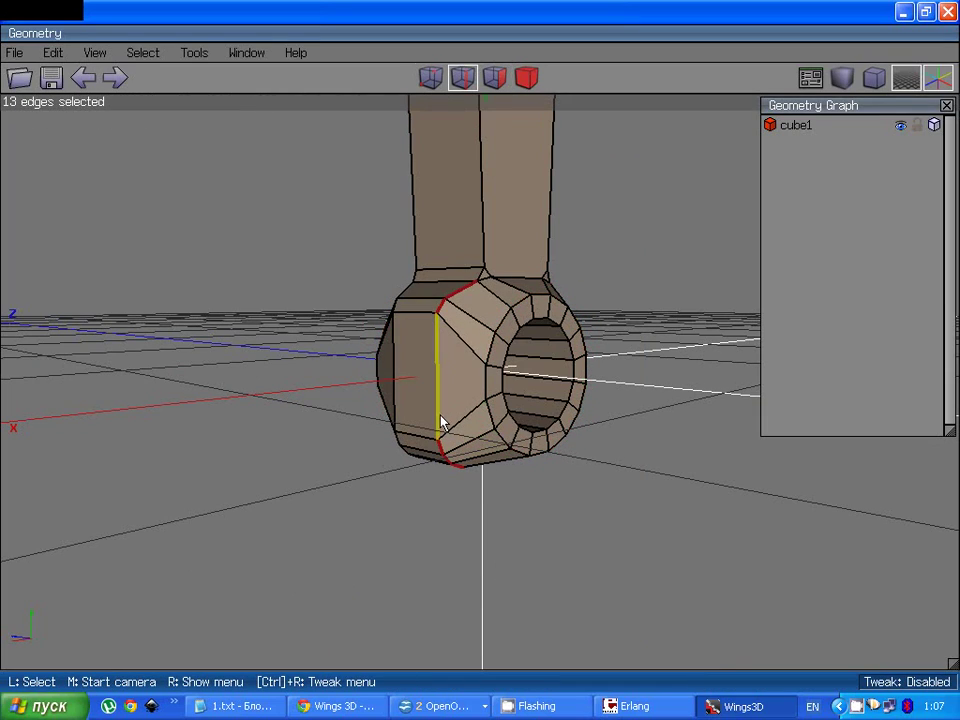
left_click(404, 415)
key("l")
middle_click(403, 414)
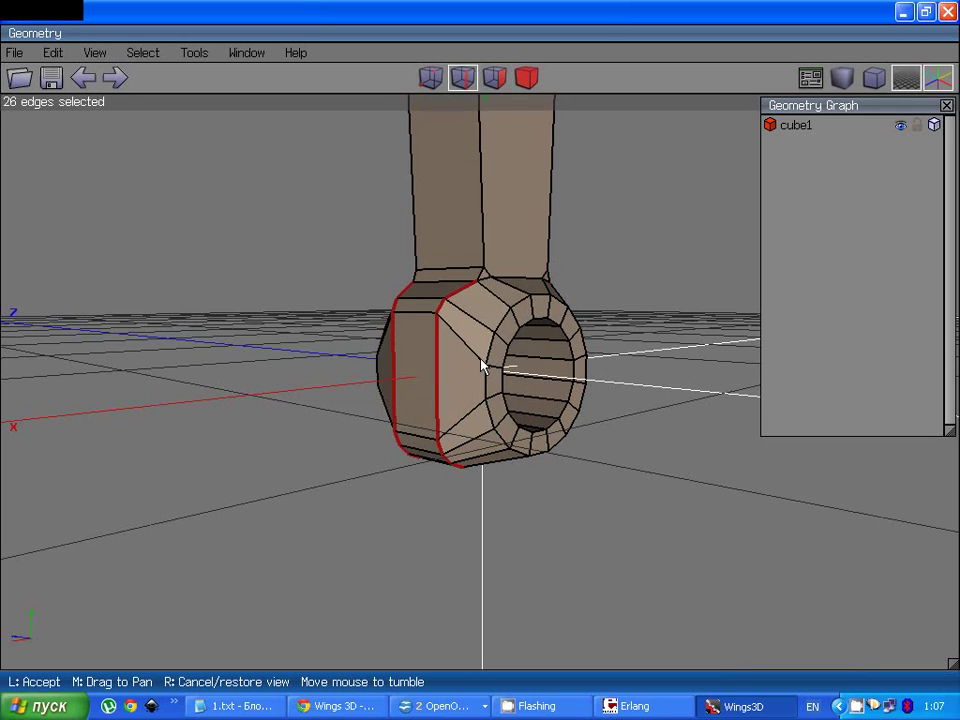
left_click(427, 415)
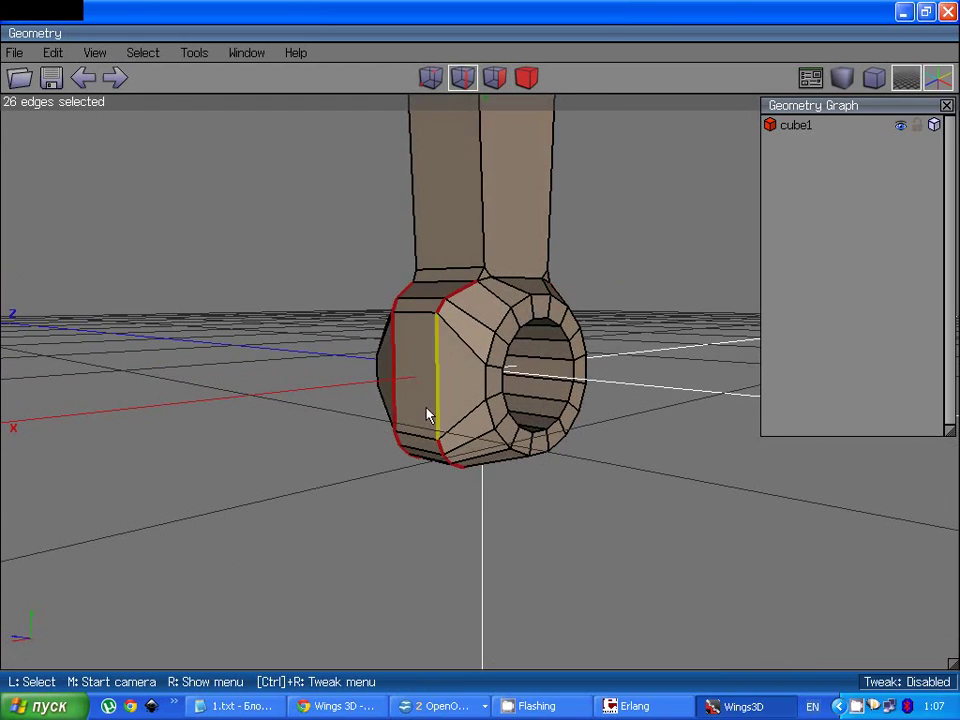
right_click(417, 410)
left_click(428, 568)
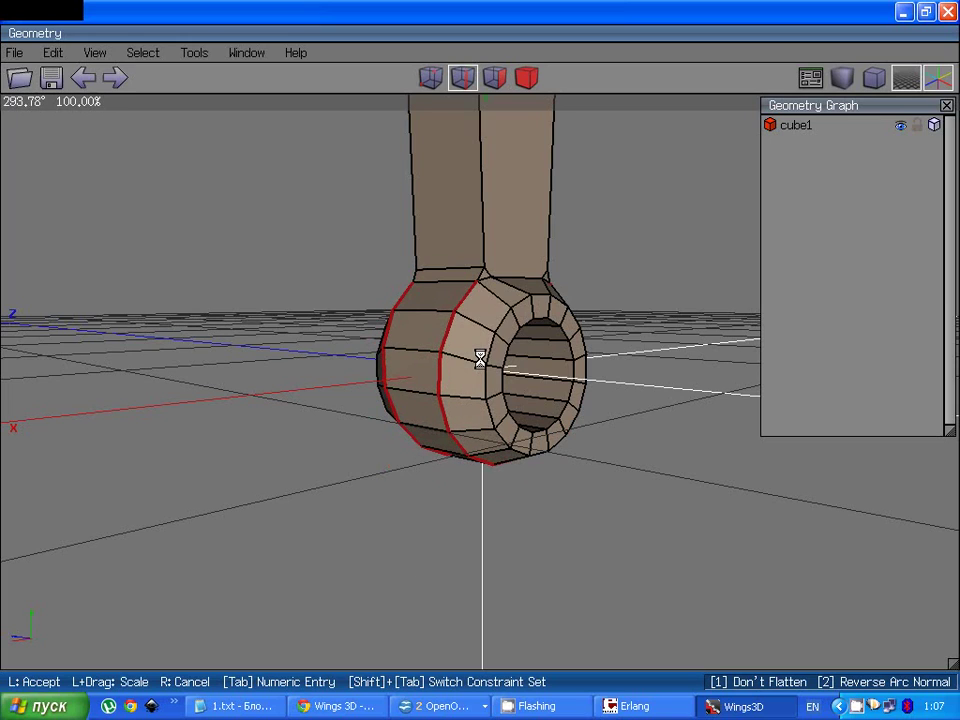
left_click(422, 568)
left_click(437, 546)
Step: Select the four long corner edges of the column between its top block and the rounded base
scroll(437, 546, "down", 3)
middle_click(484, 510)
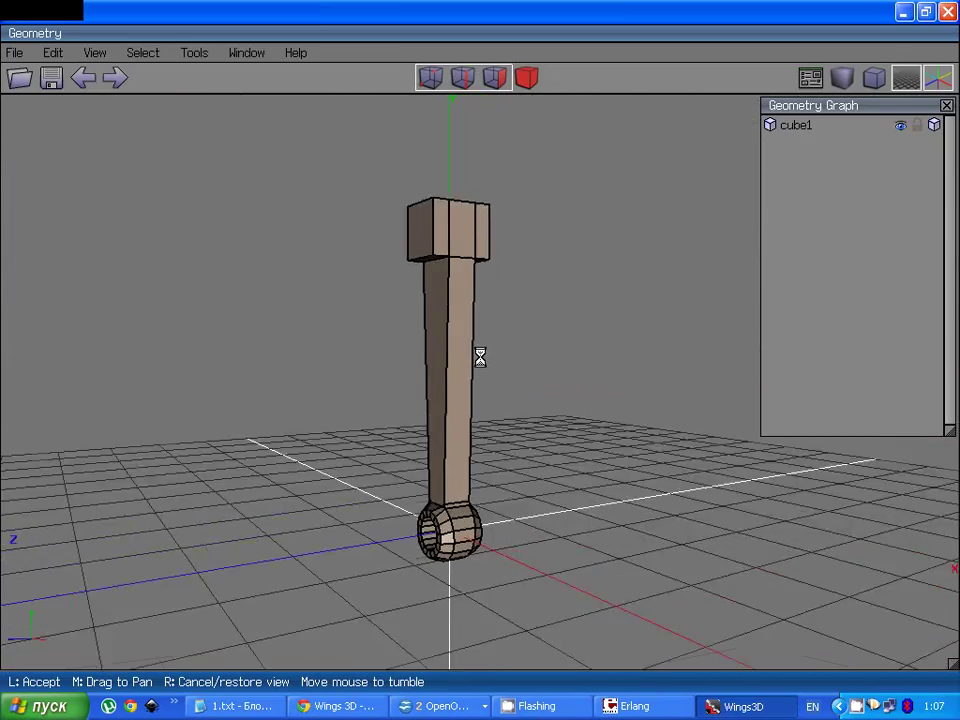
left_click(456, 405)
scroll(465, 405, "down", 2)
key("e")
scroll(470, 415, "up", 4)
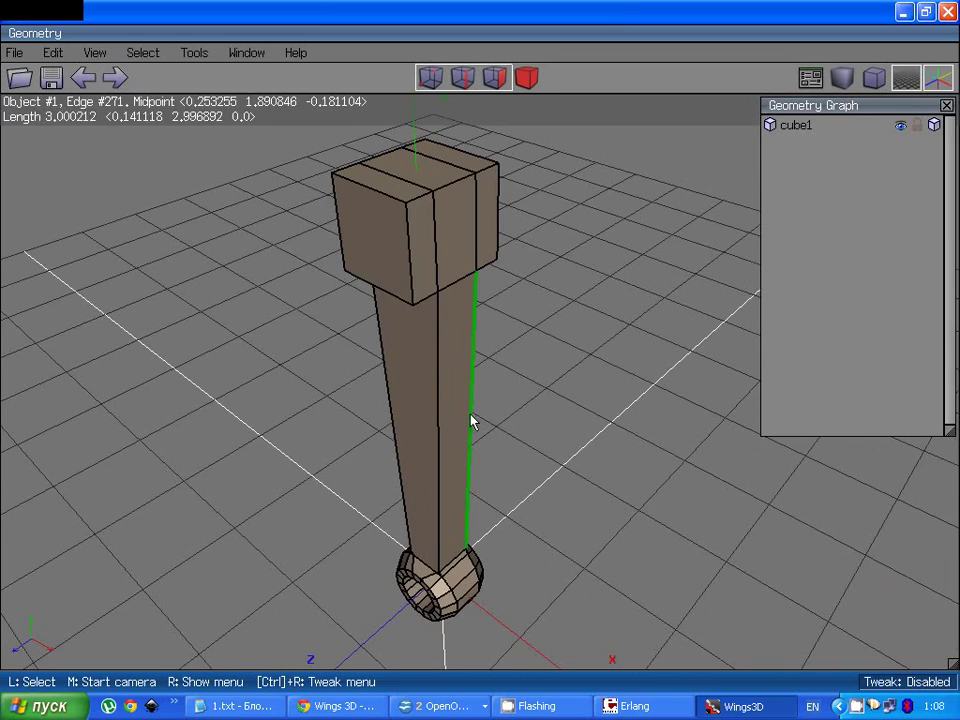
middle_click(473, 422)
left_click(446, 431)
key("f")
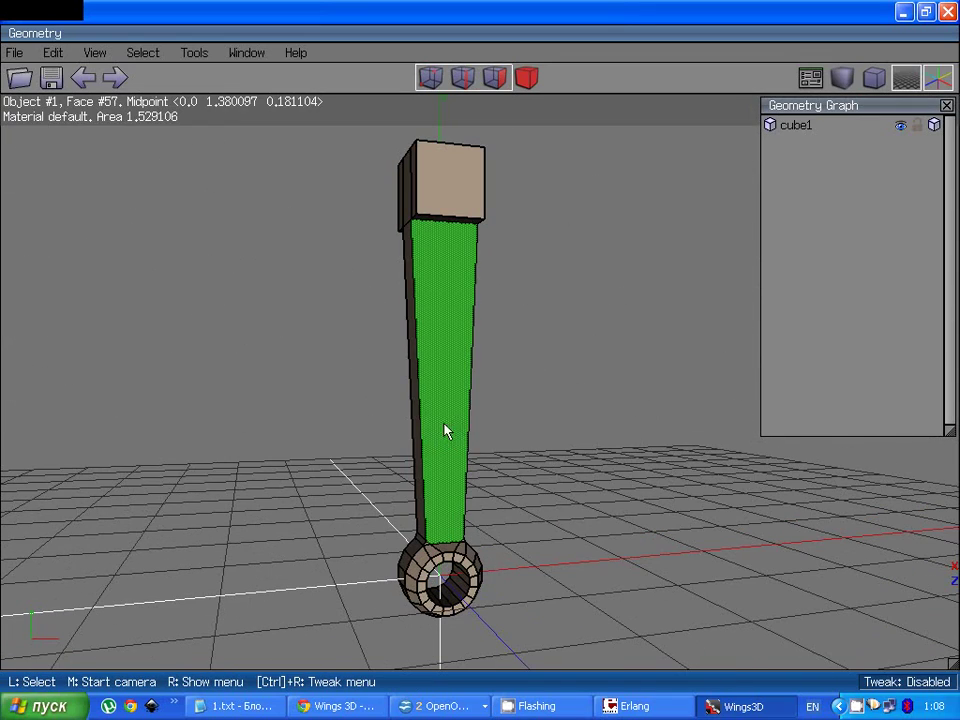
key("e")
left_click(420, 416)
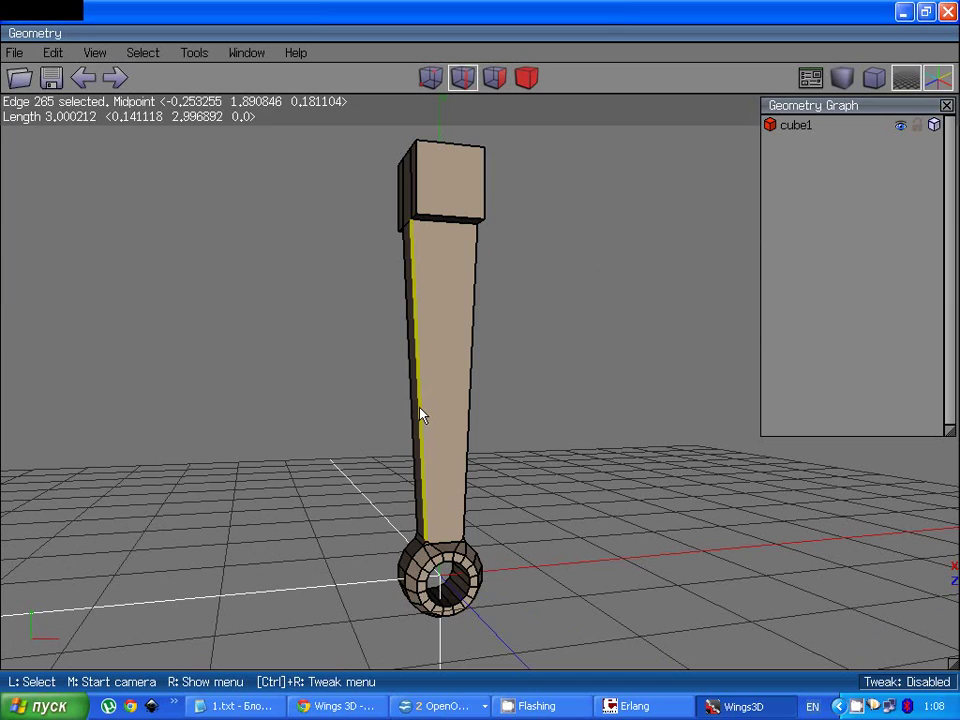
left_click(420, 416)
left_click(466, 402)
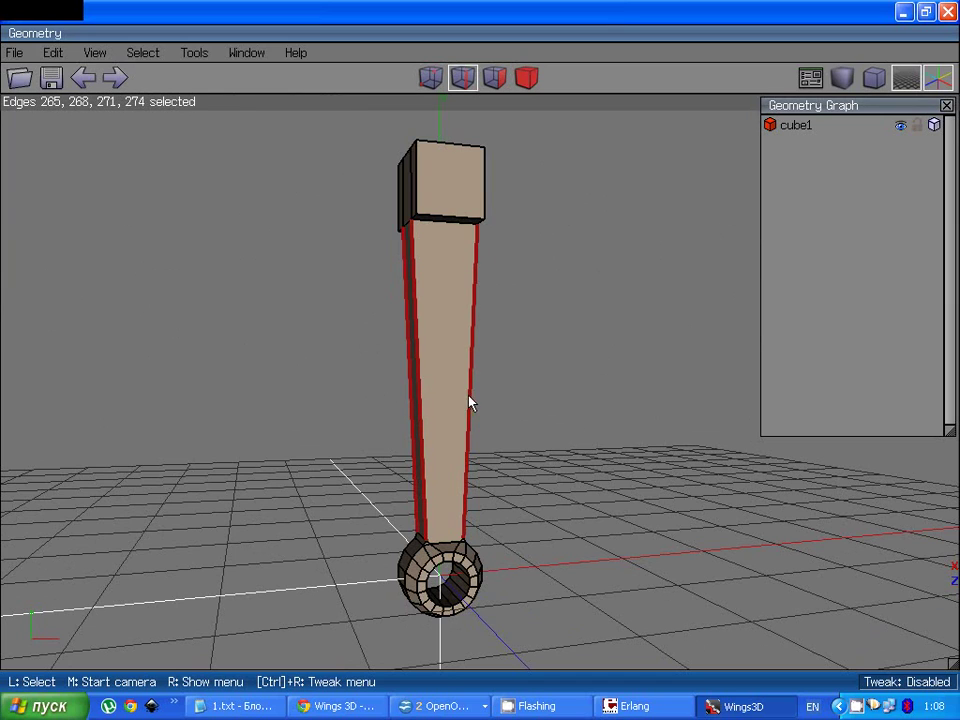
Step: Extend the column edge selection with the two edge loops running down and around the outside of the base
middle_click(469, 401)
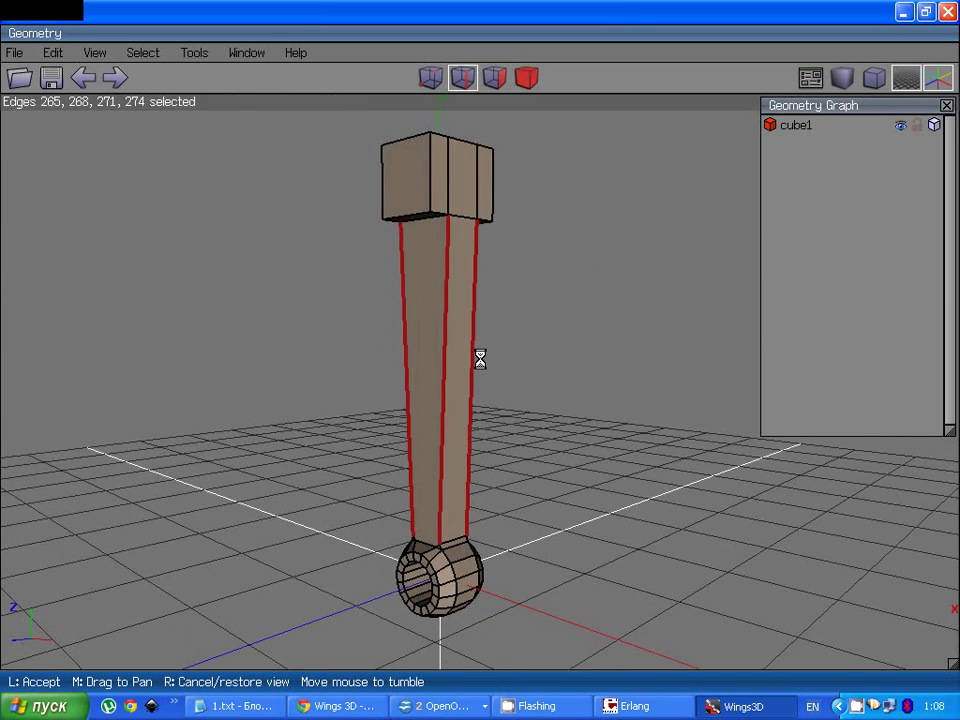
scroll(456, 418, "up", 3)
left_click(456, 418)
scroll(456, 420, "down", 1)
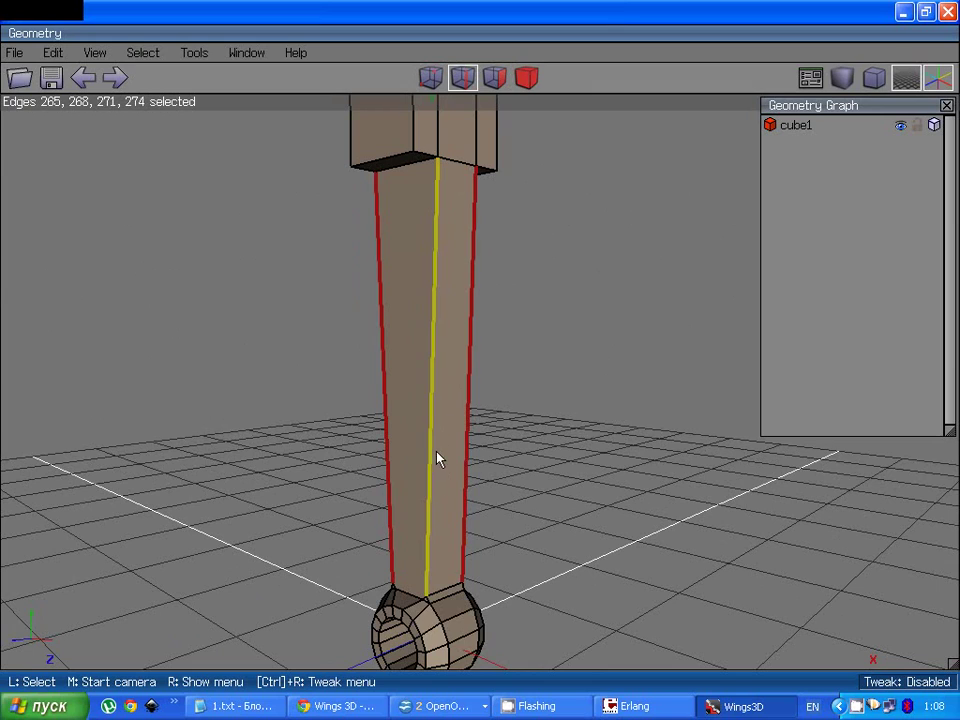
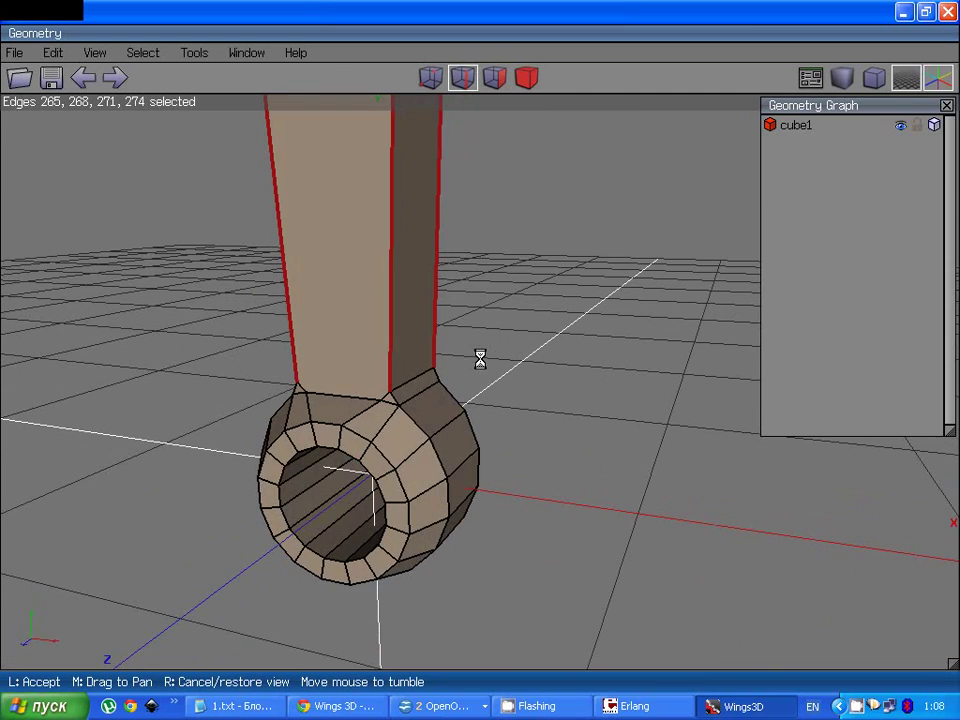
middle_click(431, 415)
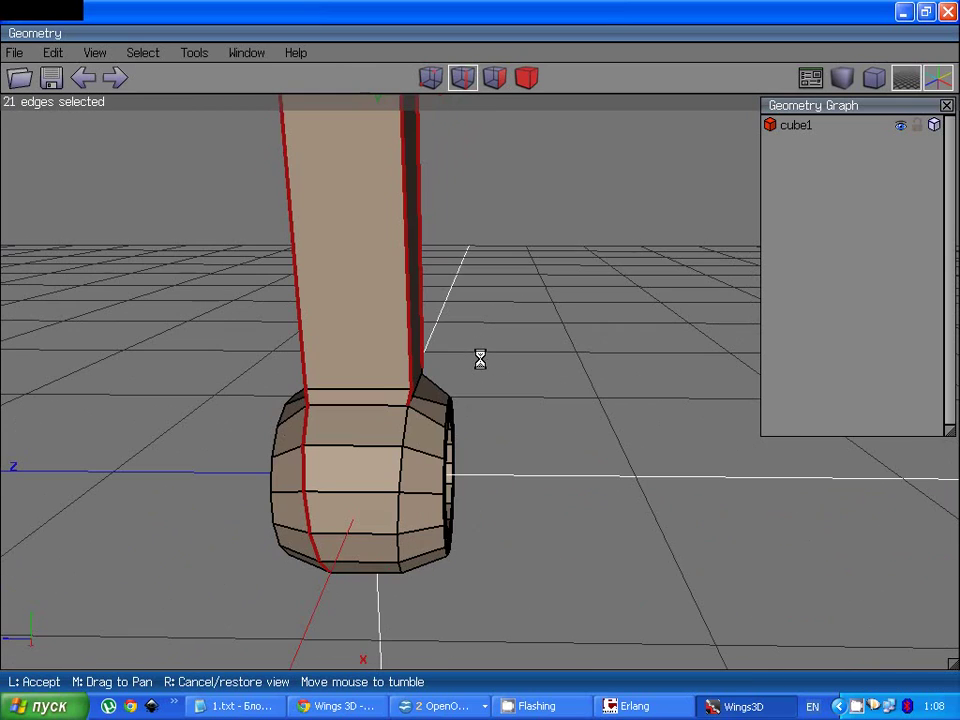
middle_click(409, 433)
left_click(415, 424)
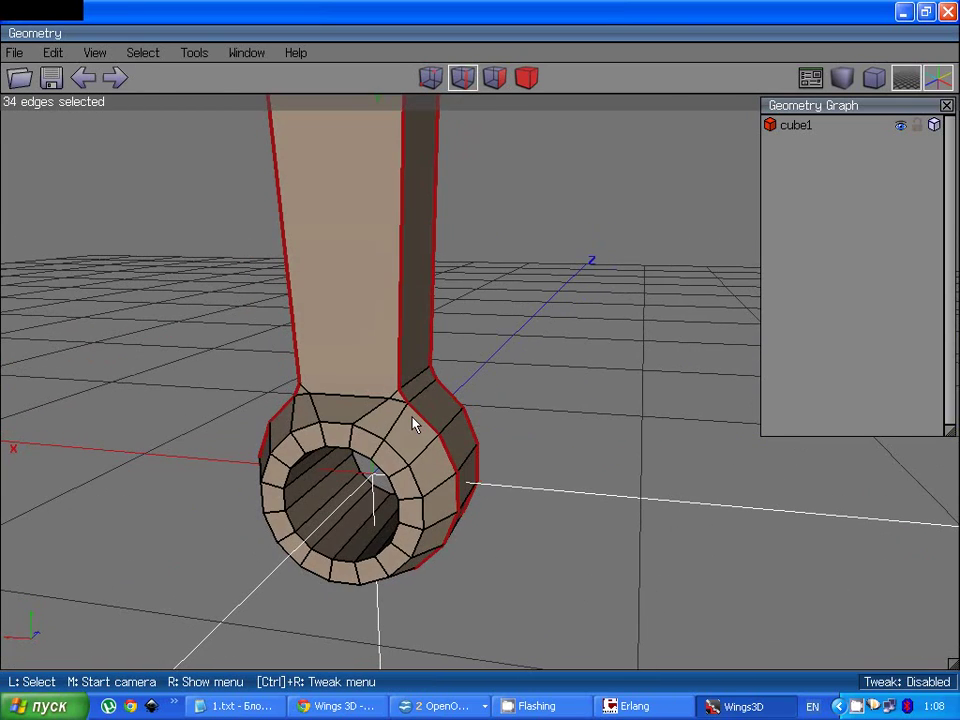
Step: Bevel the selected column and base edges narrowly, and clear the resulting face selection
right_click(415, 424)
left_click(388, 465)
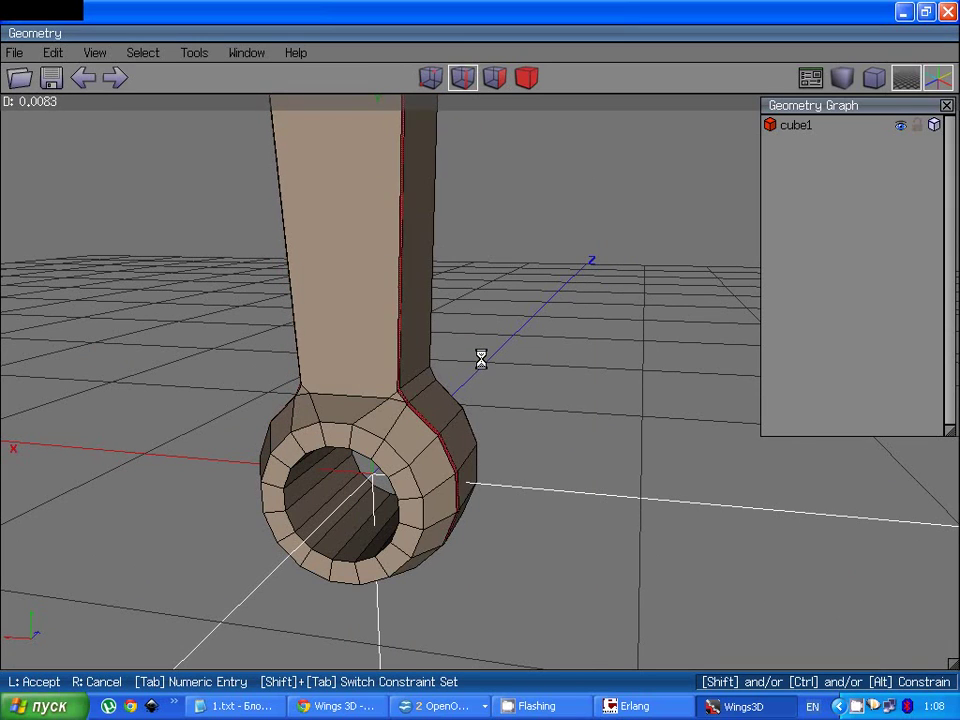
left_click(480, 358)
middle_click(396, 469)
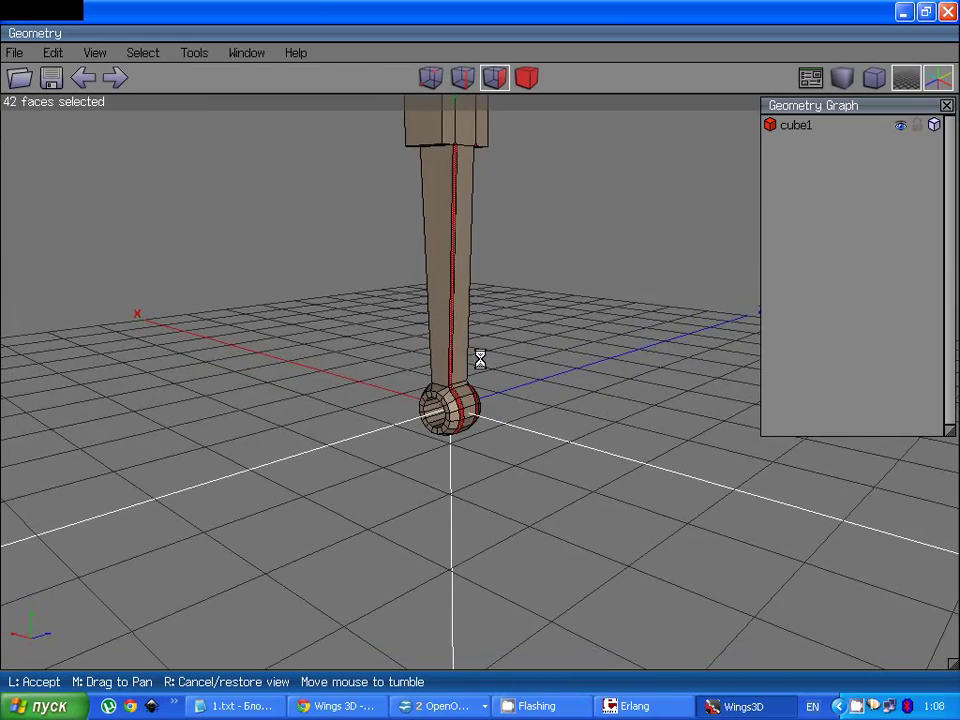
middle_click(571, 311)
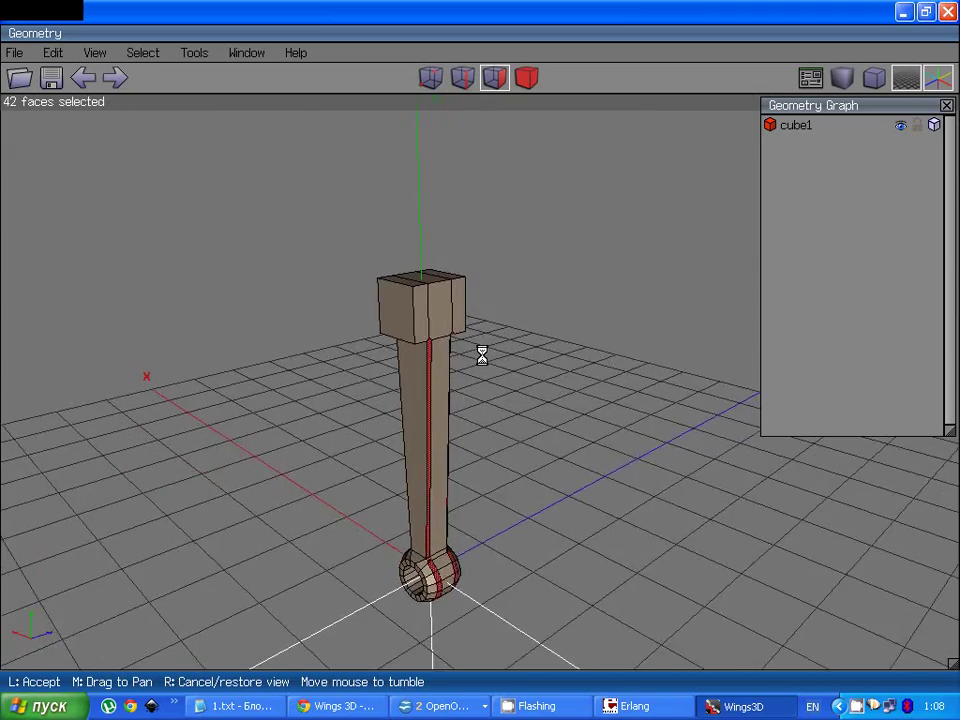
left_click(480, 357)
left_click(451, 484)
Step: Dissolve the short edge across the bevel strip at one corner where the column meets the base
middle_click(455, 500)
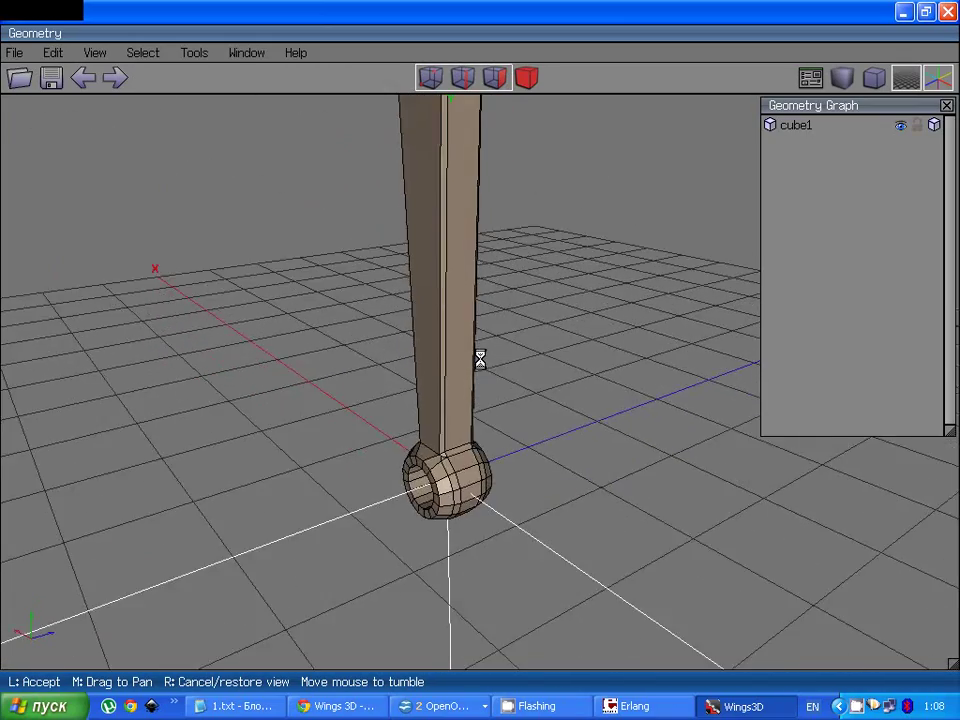
scroll(480, 358, "up", 5)
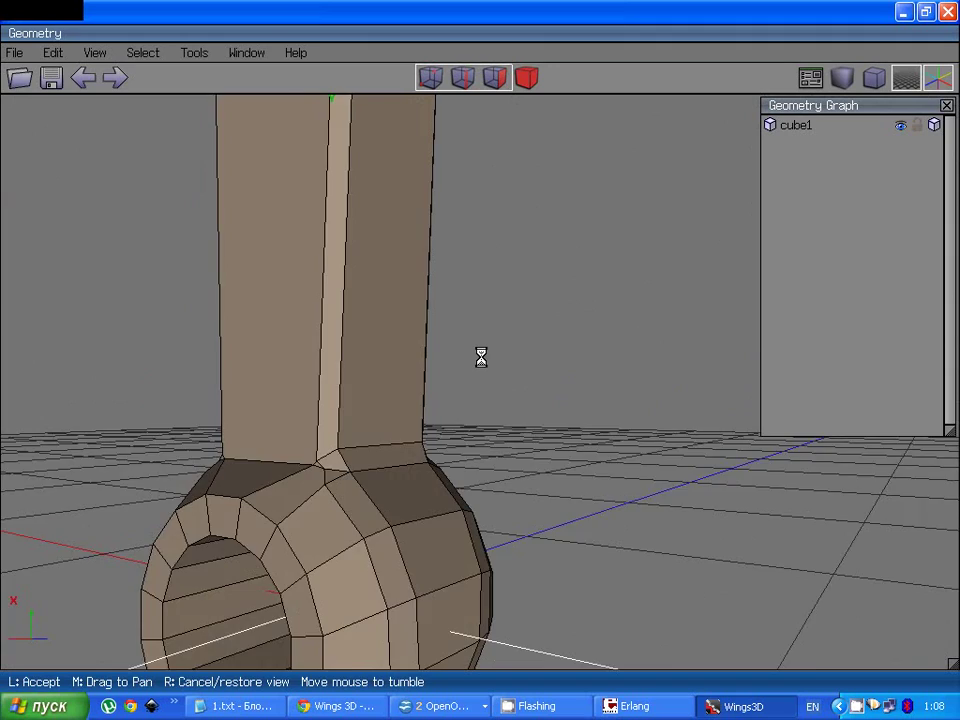
left_click(480, 358)
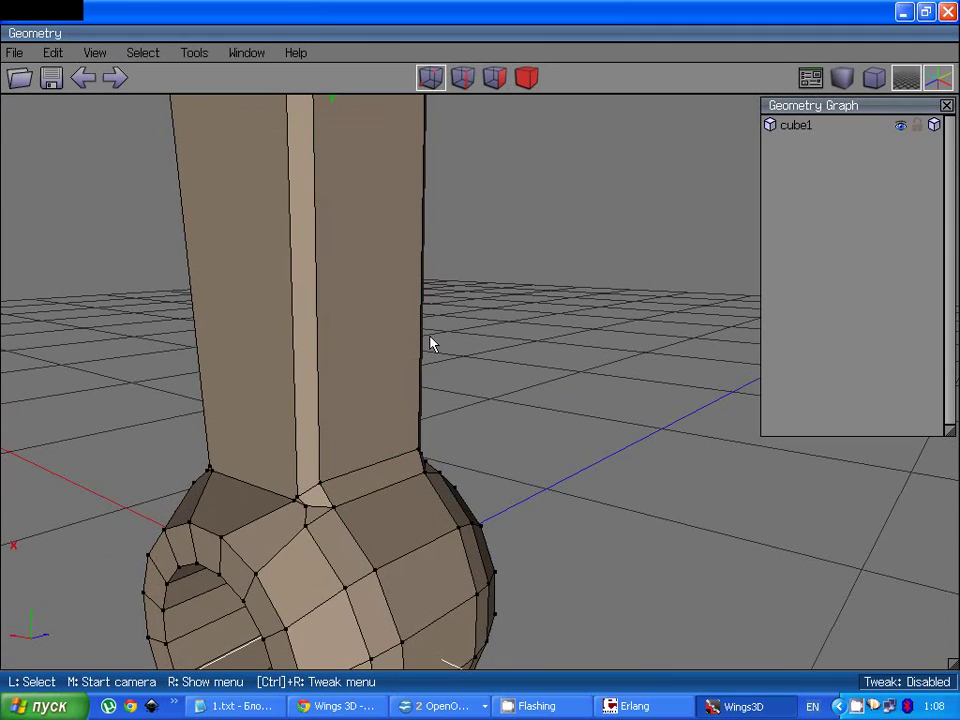
key("e")
left_click(313, 510)
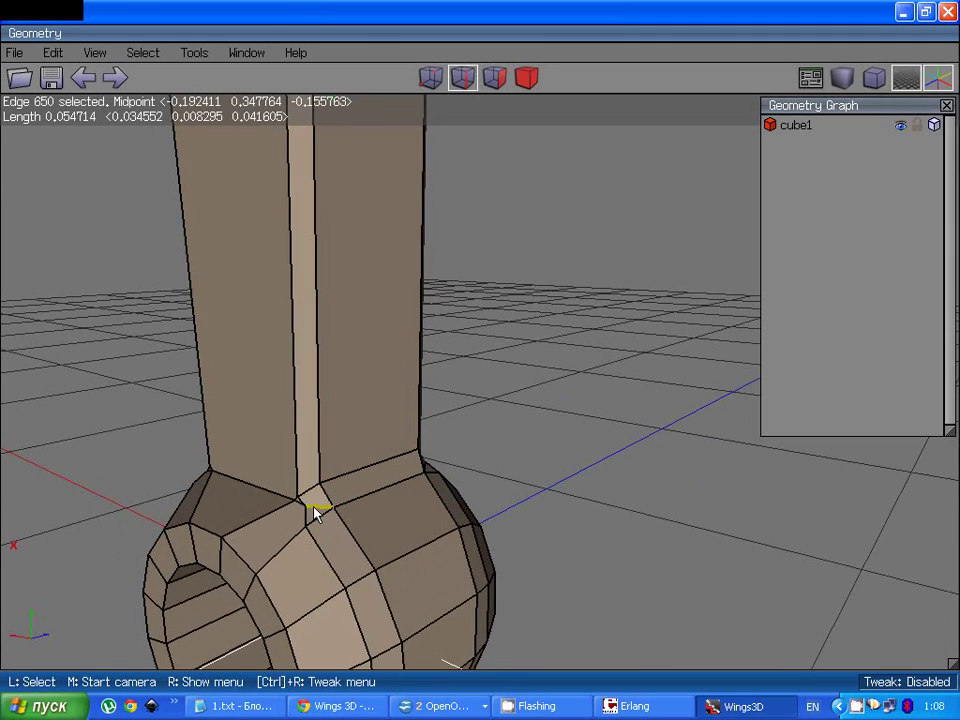
left_click(313, 510)
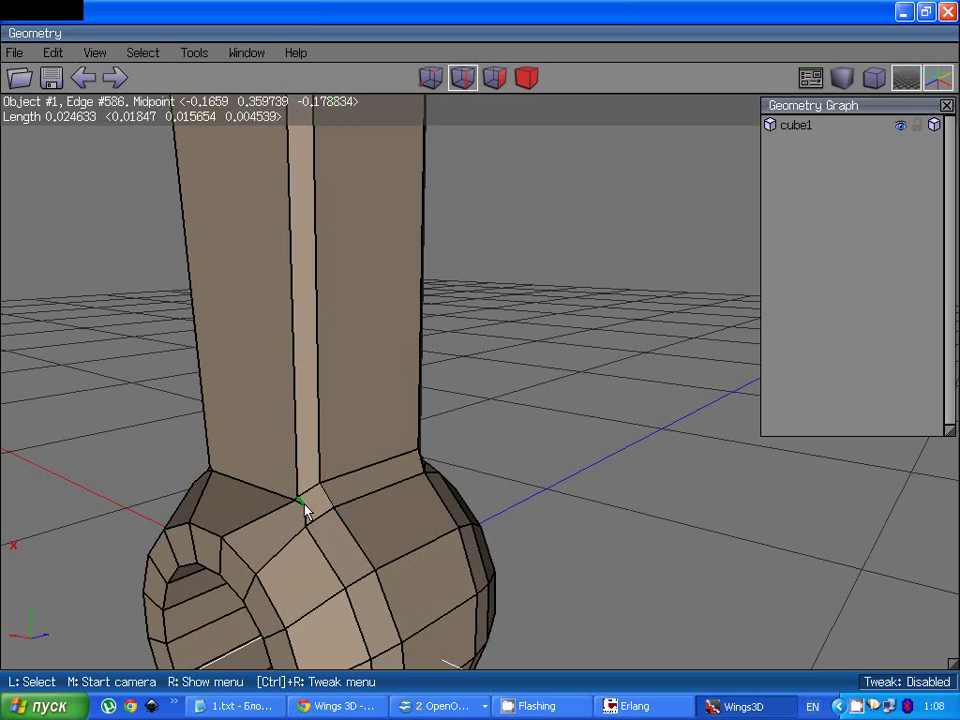
Step: Examine the small faces and vertices left at that bevelled corner between the column and the base
left_click(430, 77)
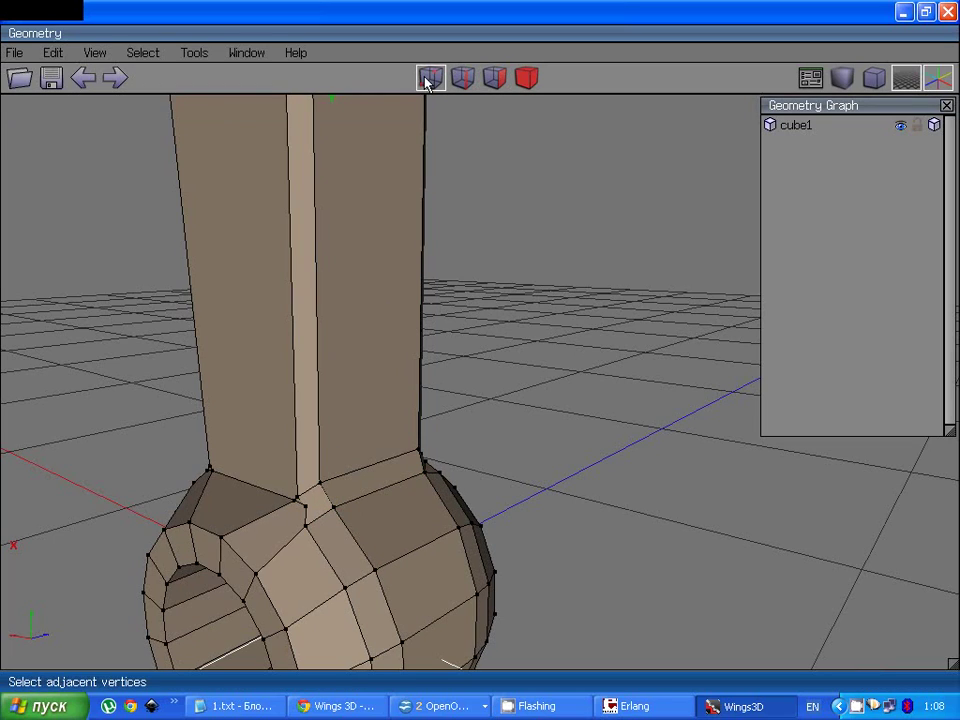
key("f")
left_click(312, 512)
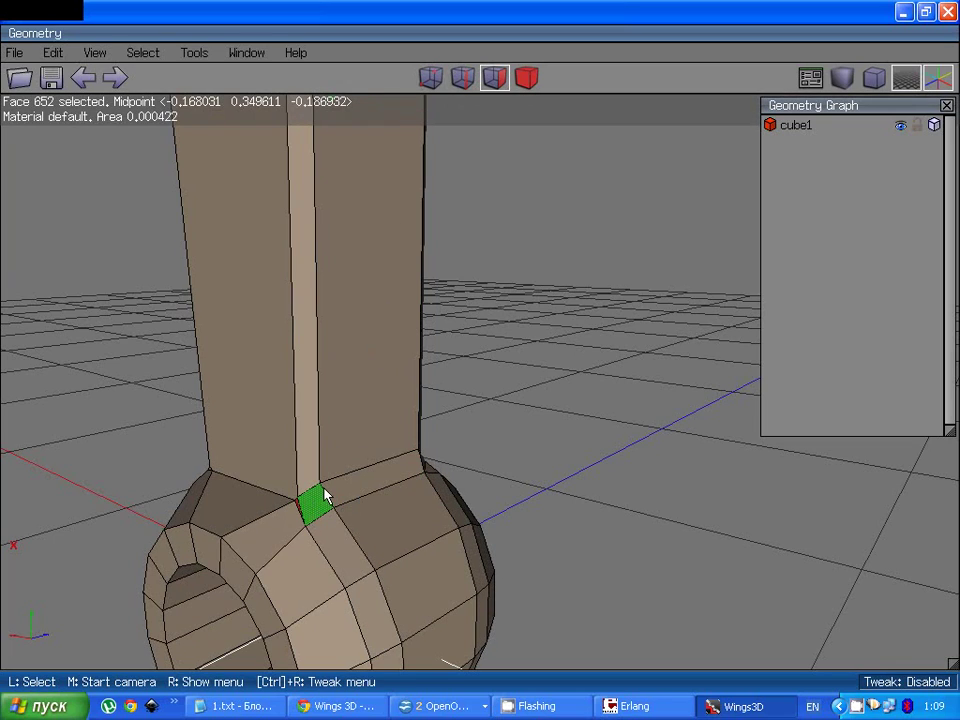
middle_click(323, 495)
key("space")
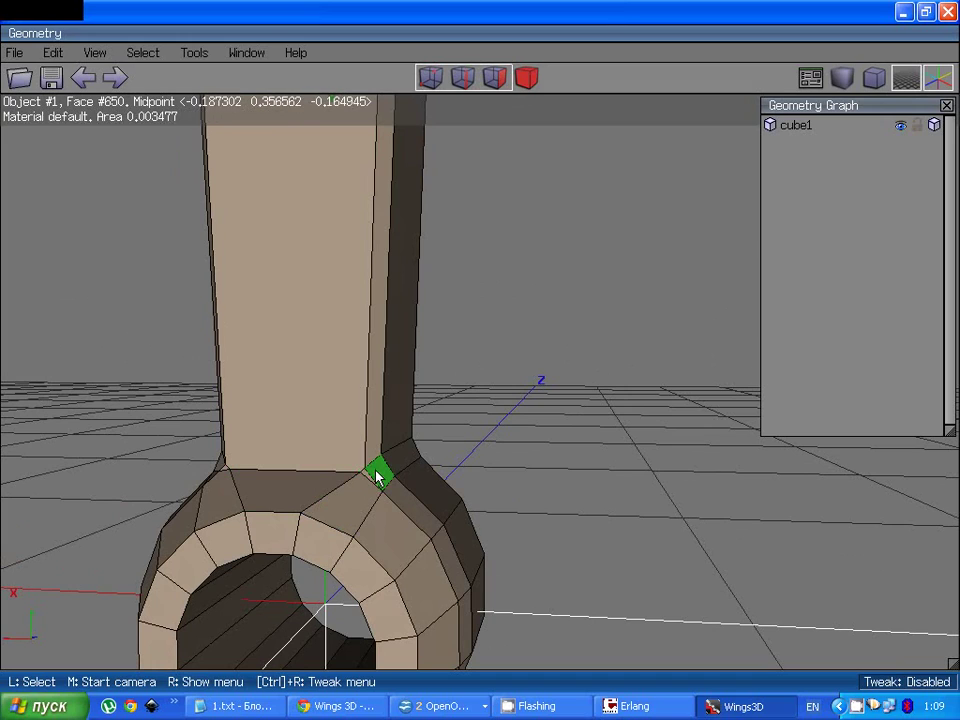
middle_click(377, 476)
left_click(480, 360)
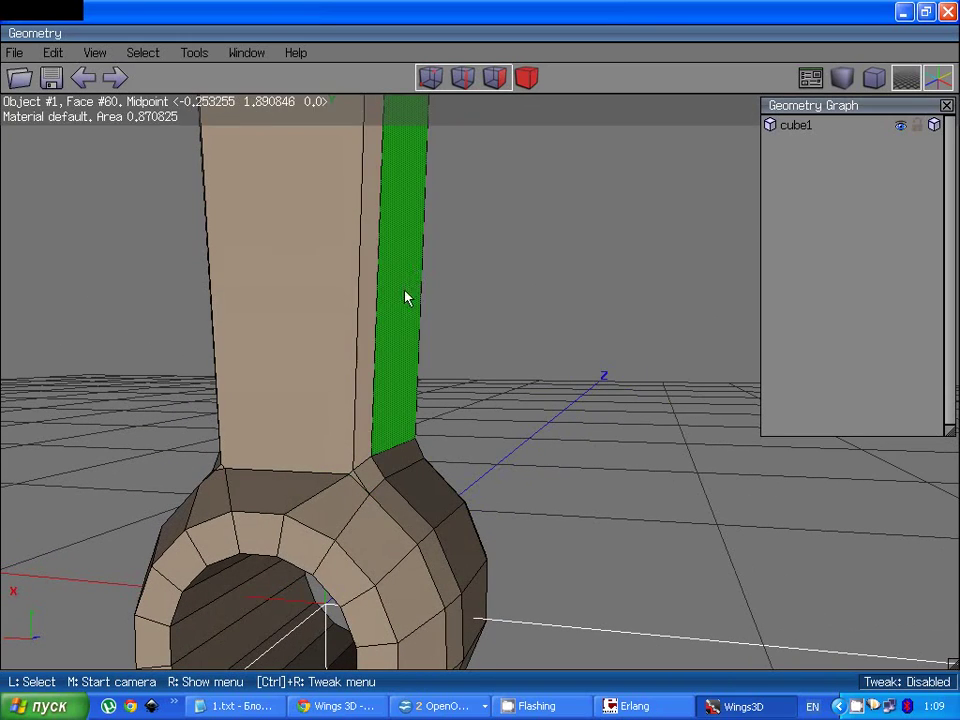
Step: Remove the extra vertex at the bevelled corner, connect the two vertices at the foot of the column's bevel strip, and check the adjoining faces
left_click(431, 77)
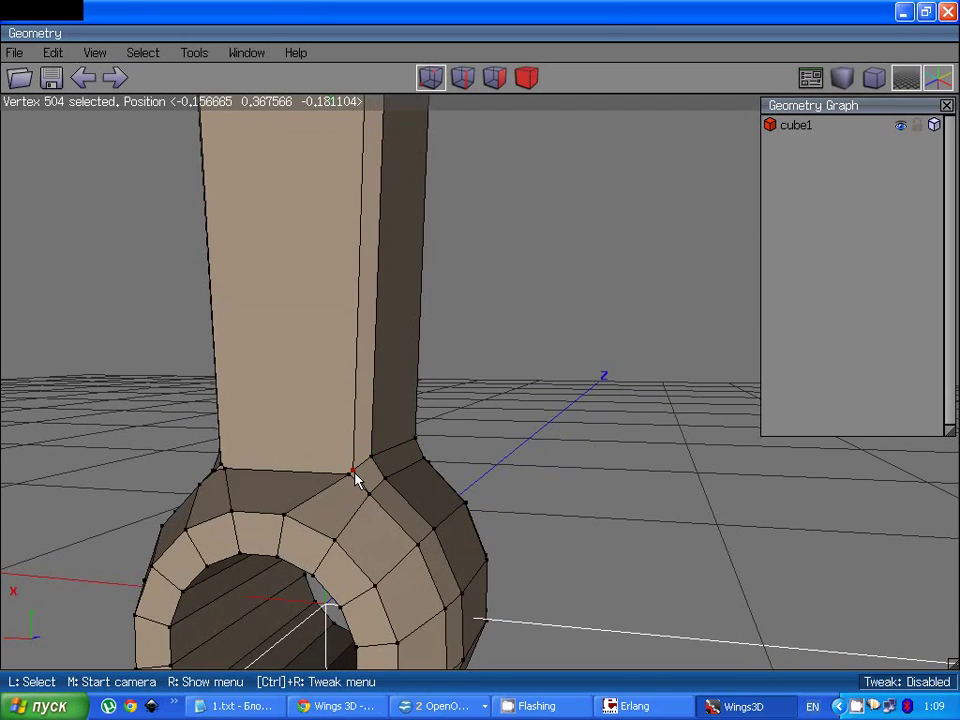
key("space")
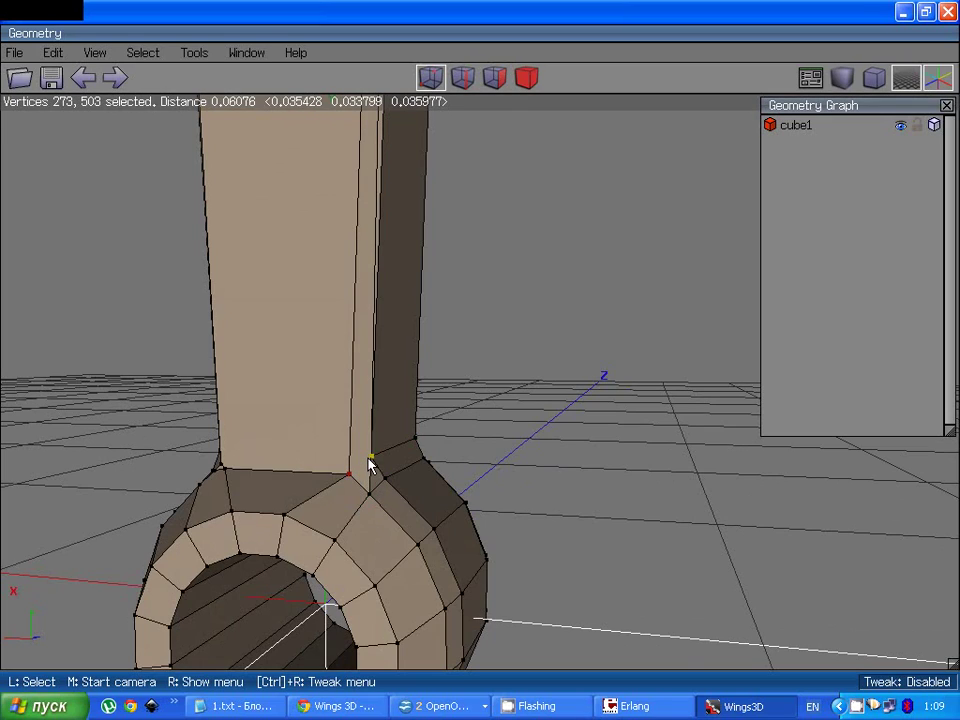
key("space")
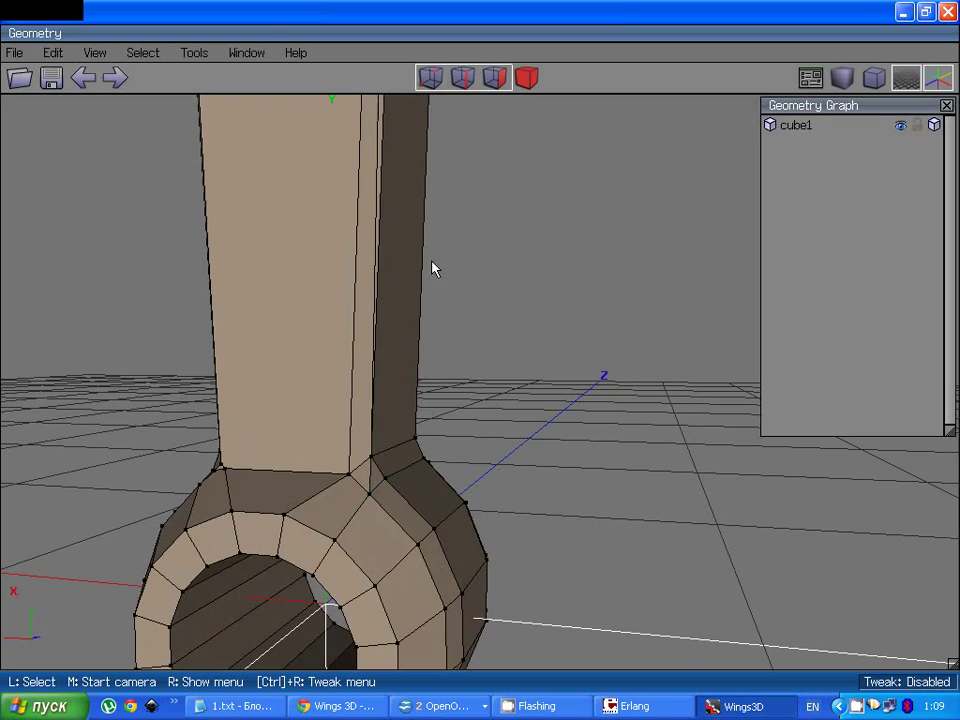
left_click(494, 78)
left_click(369, 477)
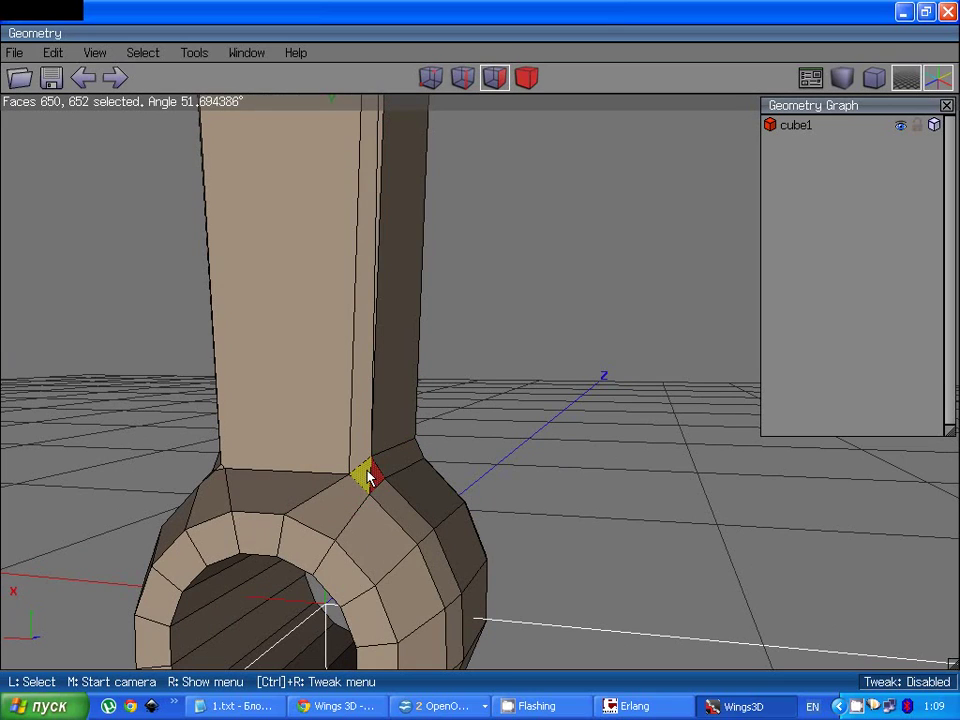
key("space")
Step: Merge the two small faces at the next bevelled corner between column and base into one, and switch to vertex selection
middle_click(379, 475)
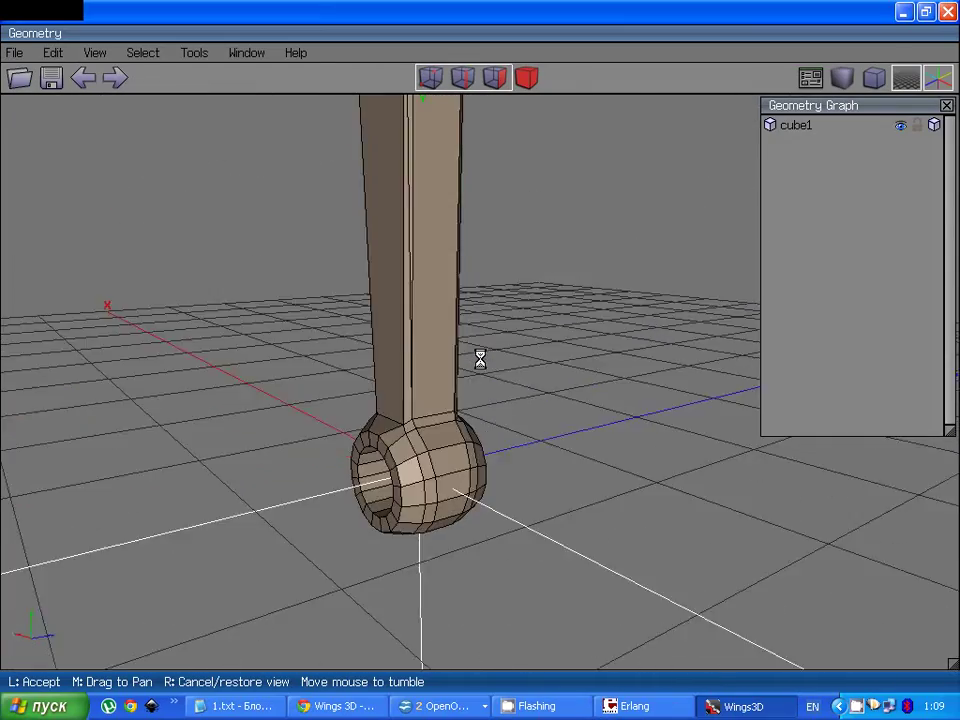
left_click(480, 360)
scroll(343, 476, "up", 5)
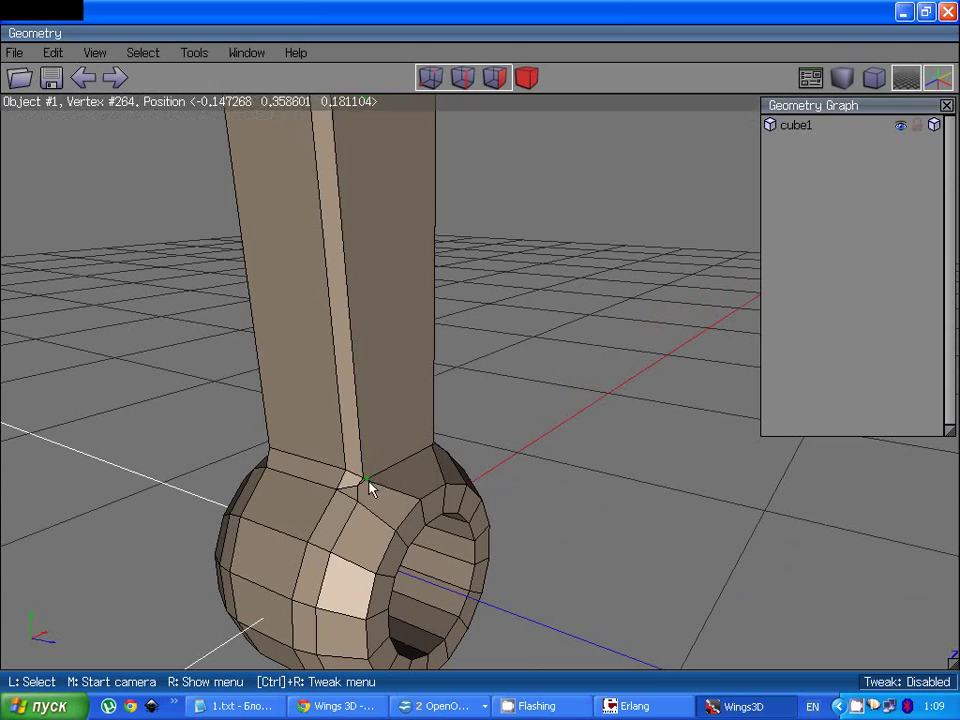
left_click(349, 484)
middle_click(370, 485)
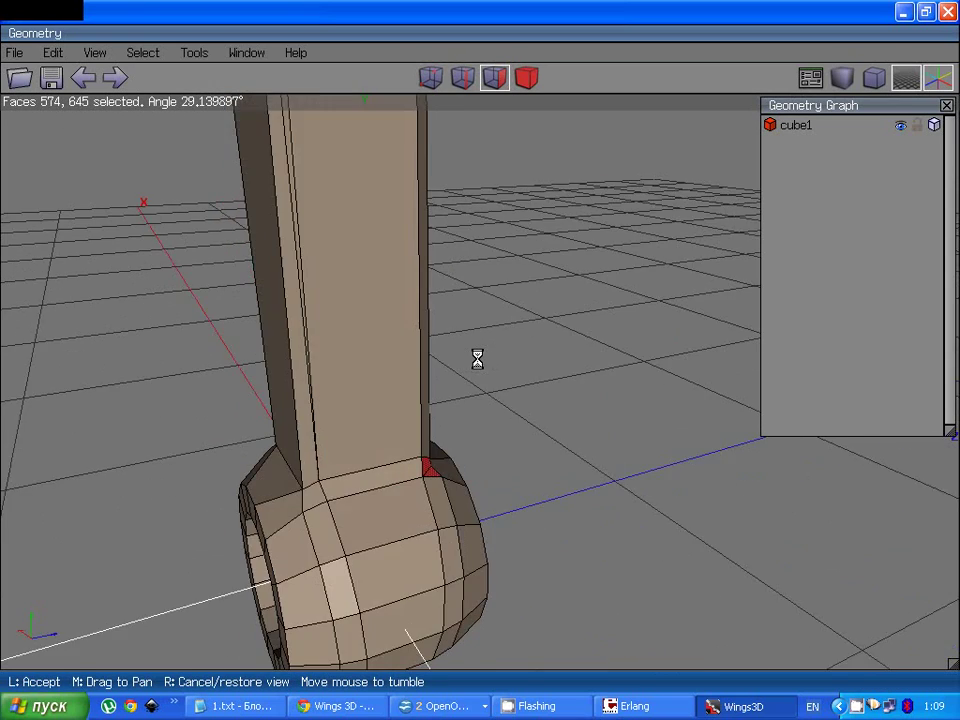
left_click(480, 360)
left_click(370, 485)
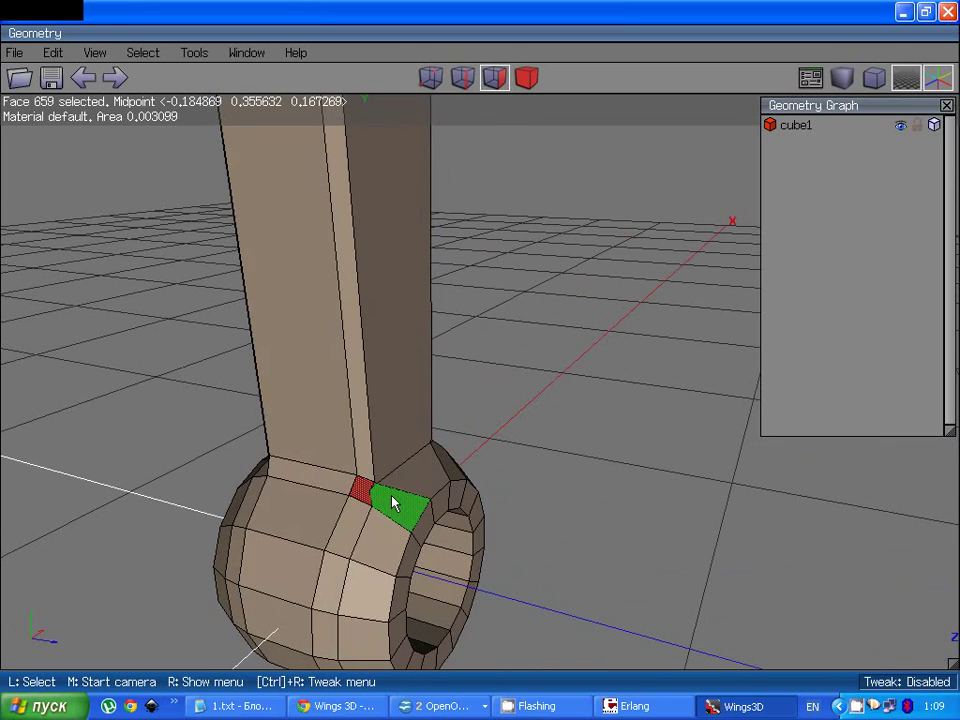
key("space")
left_click(430, 77)
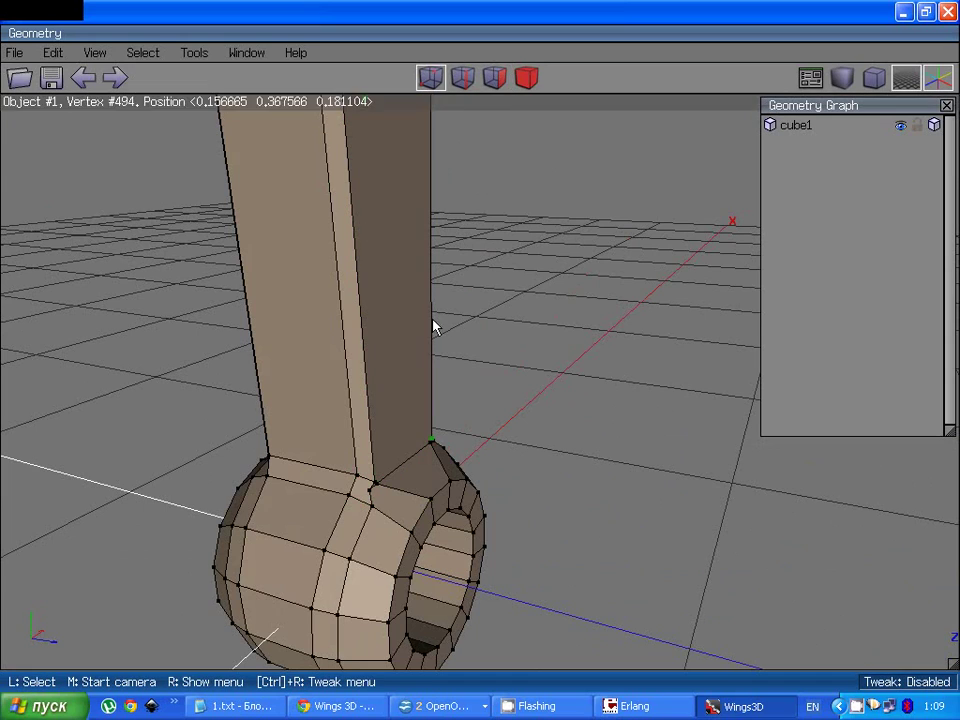
Step: Try to merge the tiny sliver face at the bevelled corner between column and base into the small face beside it
key("f")
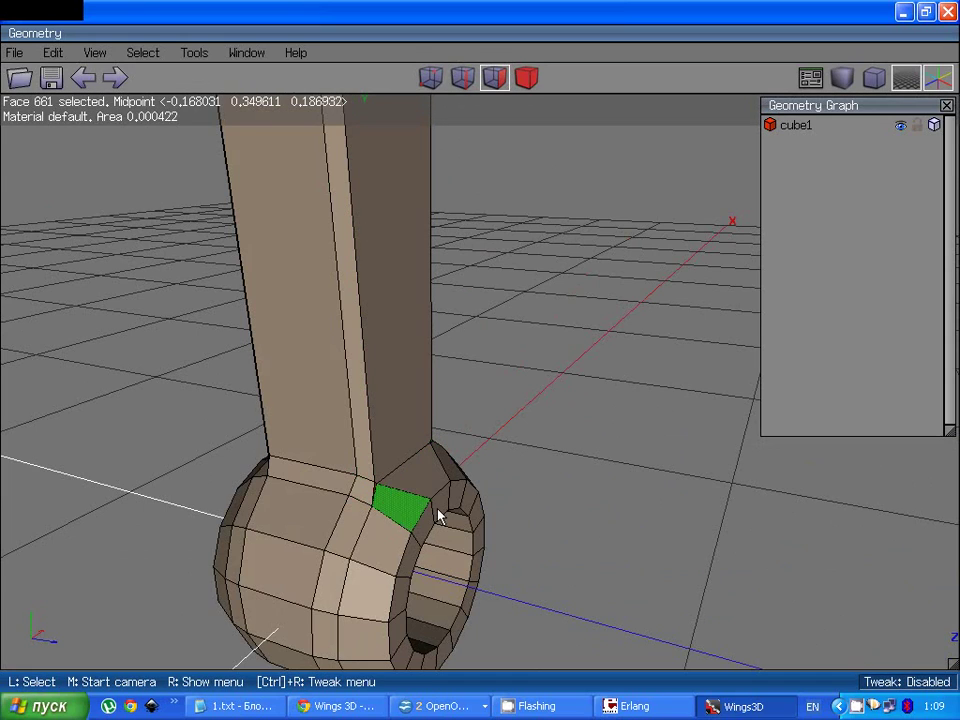
middle_click(439, 514)
left_click(480, 360)
middle_click(386, 514)
left_click(480, 358)
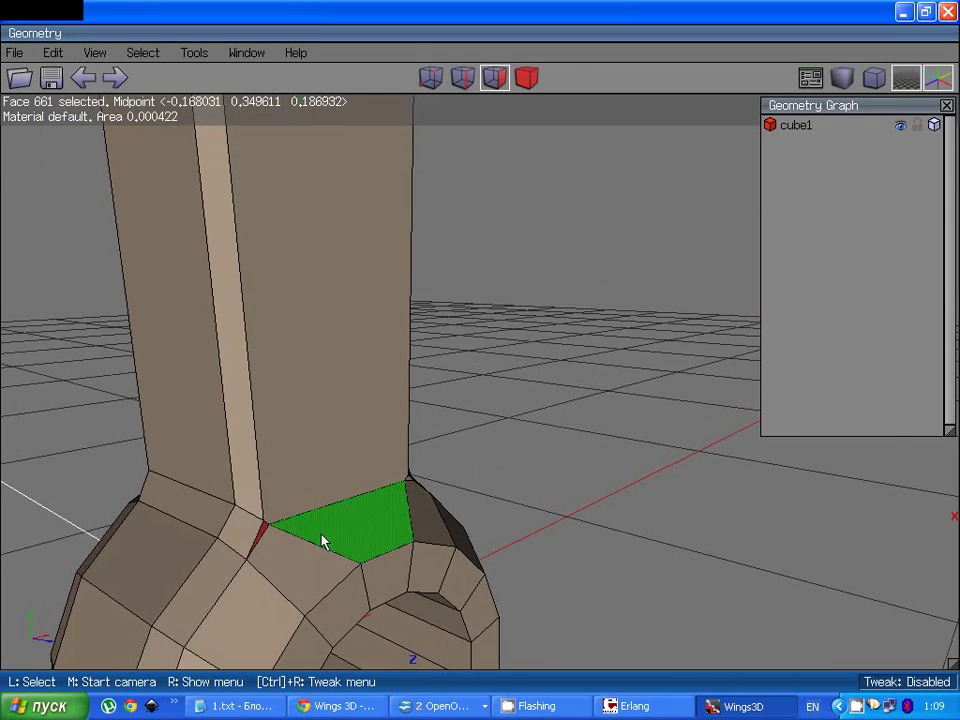
left_click(256, 532)
left_click(262, 531)
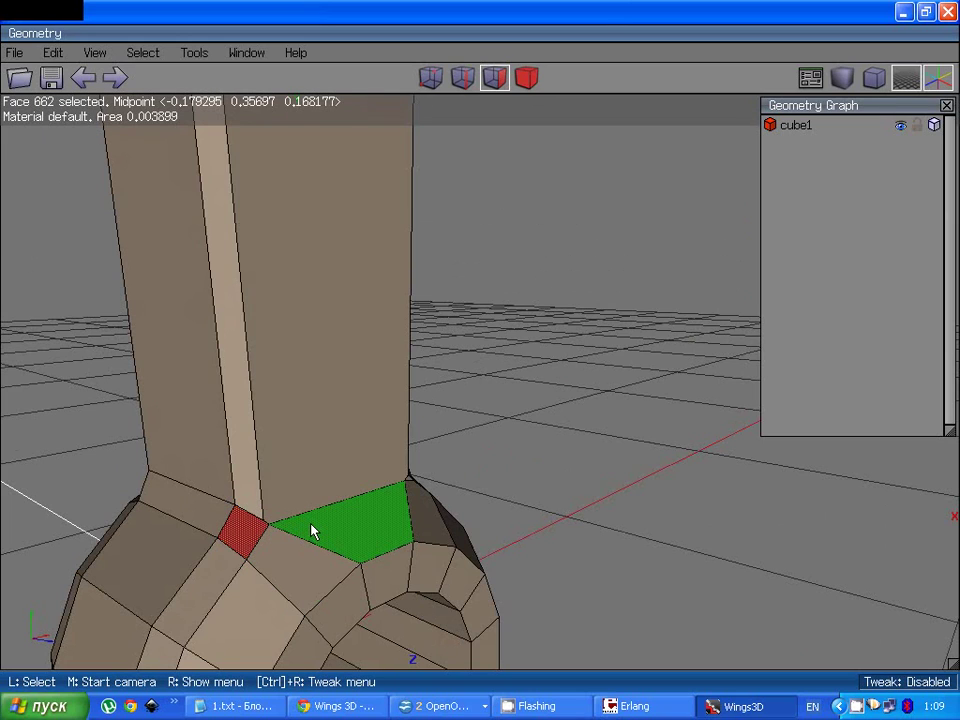
Step: Try removing the extra vertex beside the foot of the column's bevel strip at the same corner
key("space")
middle_click(306, 514)
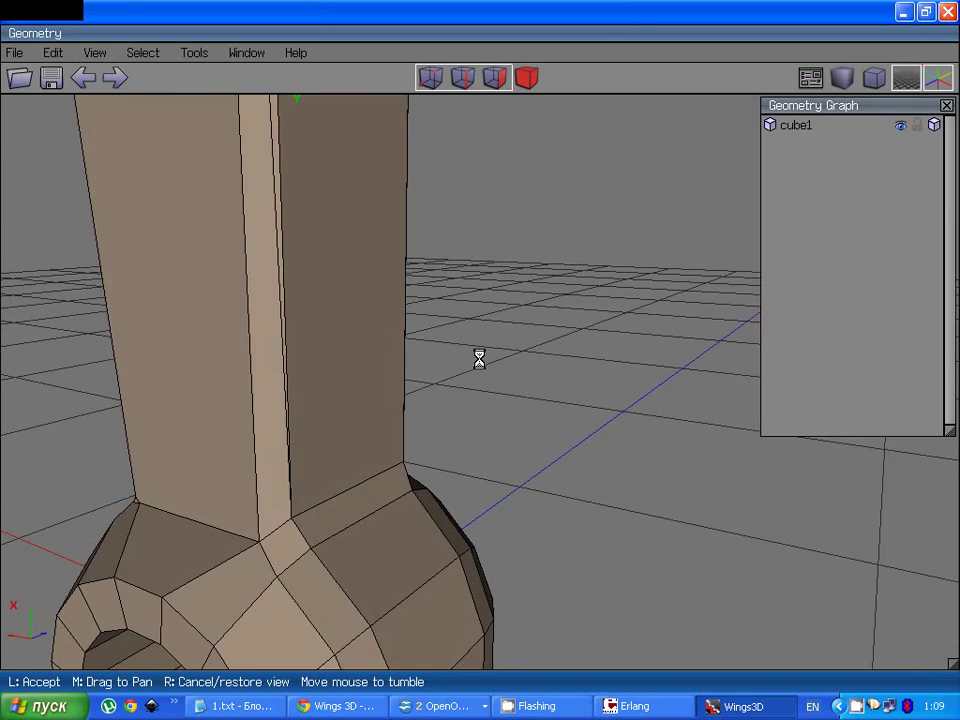
left_click(480, 358)
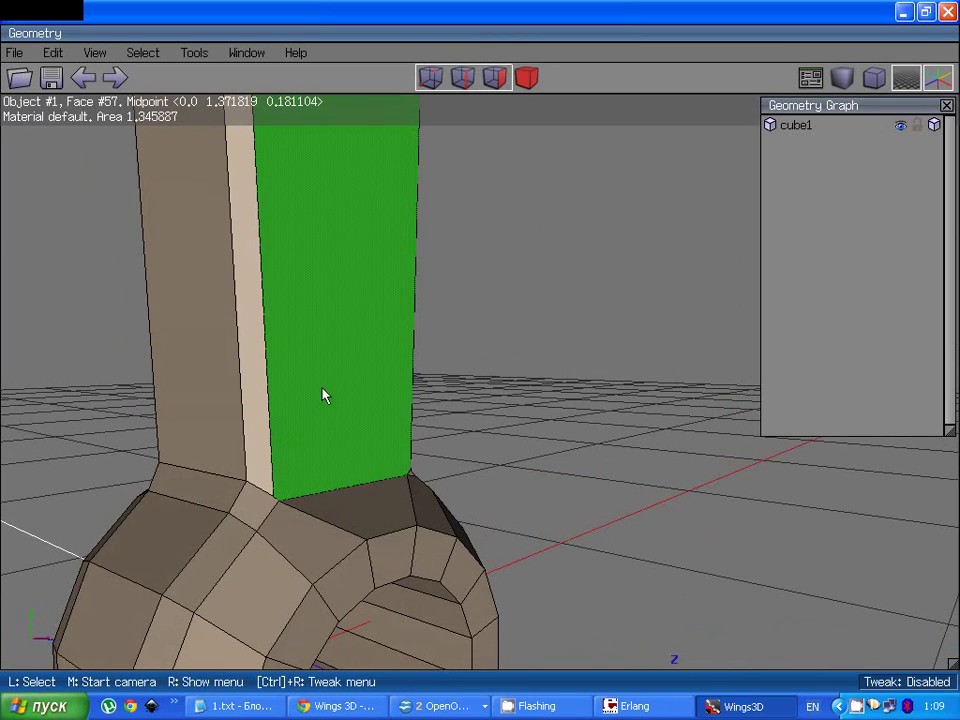
left_click(294, 505)
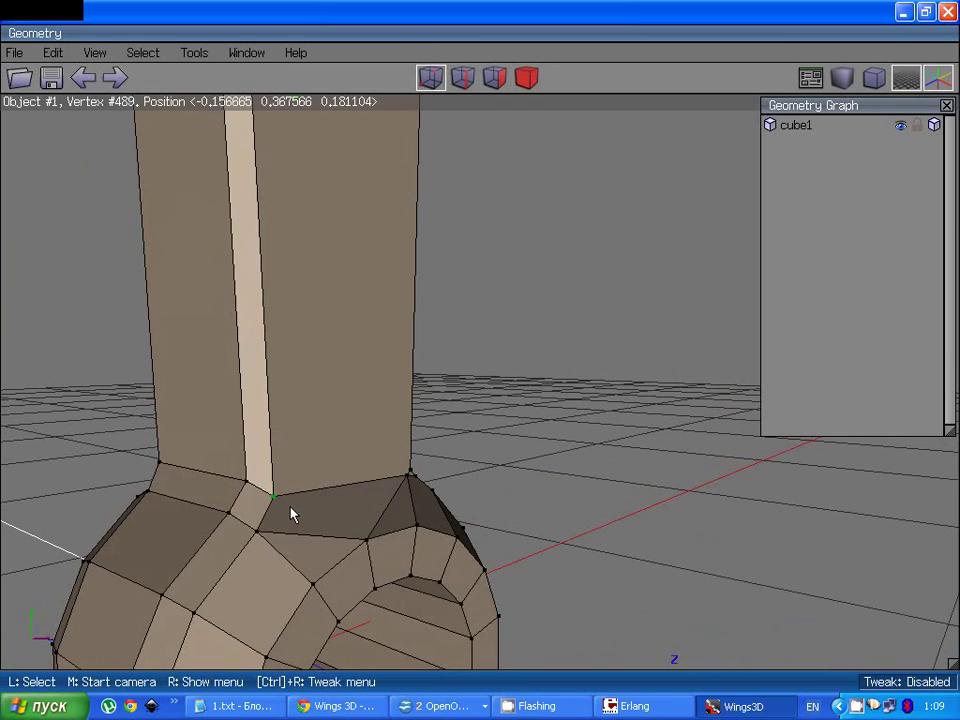
middle_click(311, 510)
left_click(249, 296)
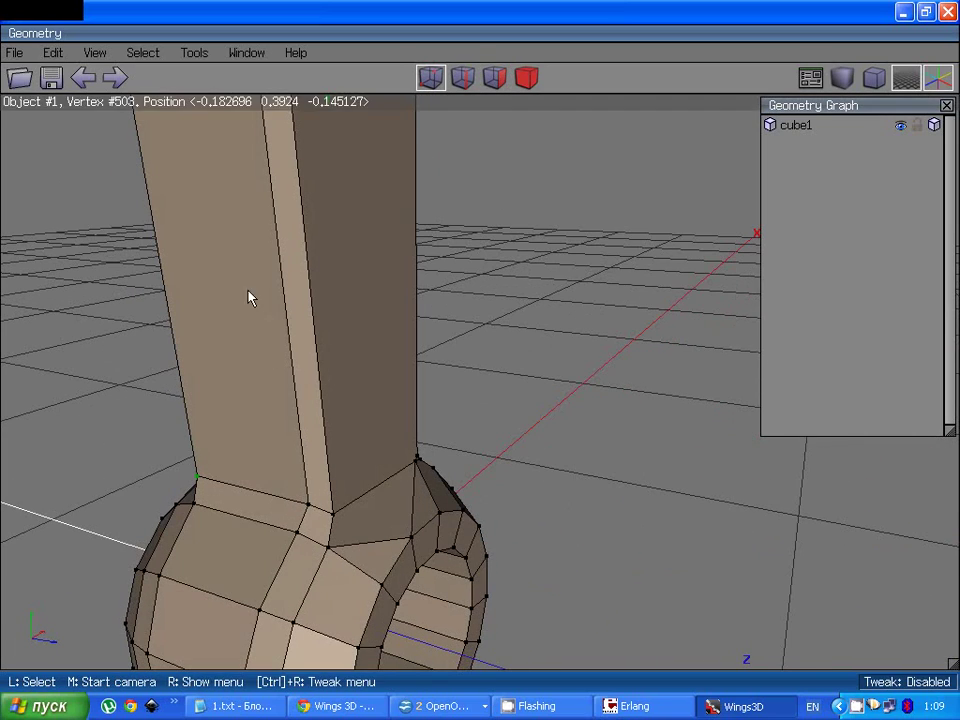
Step: Undo the vertex removal and the face merges made at this bevelled corner
left_click(85, 84)
left_click(85, 84)
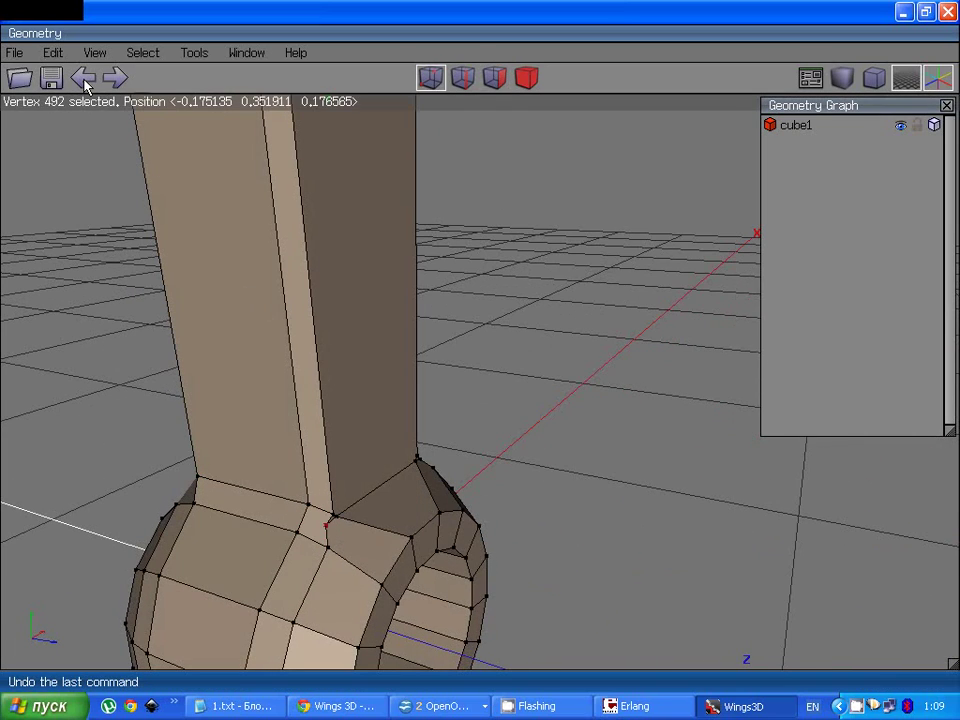
left_click(85, 84)
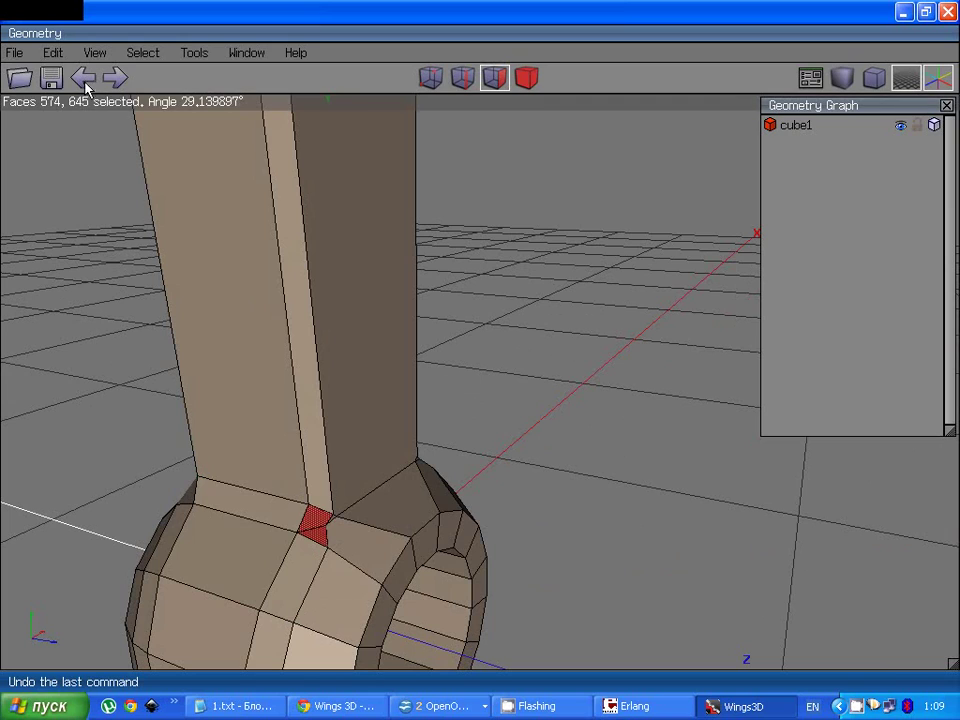
Step: Remove the extra vertex beside the foot of the bevel strip, on the ring-opening side of the corner
middle_click(355, 349)
left_click(430, 330)
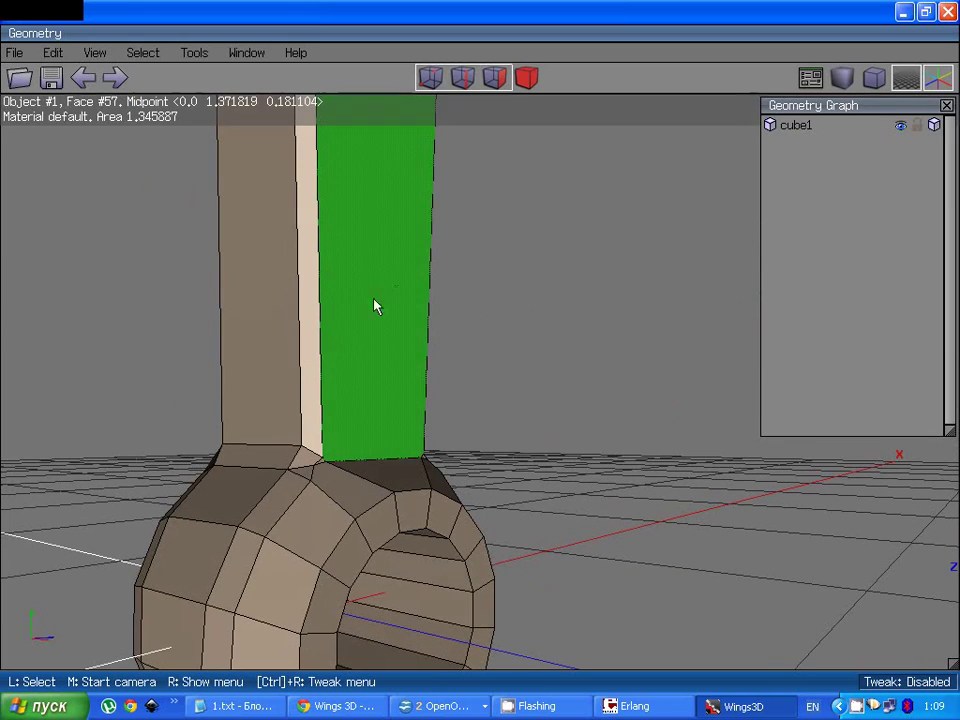
left_click(432, 80)
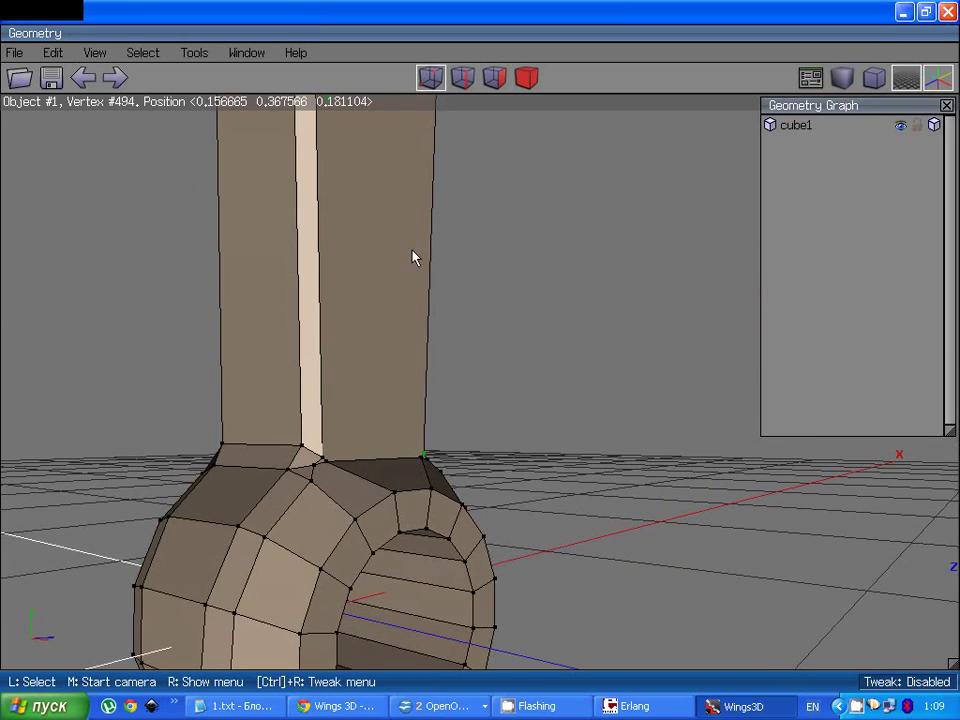
left_click(325, 466)
Step: Merge the two adjoining faces between the column's lower edge and the ring opening into one face
key("f")
left_click(343, 468)
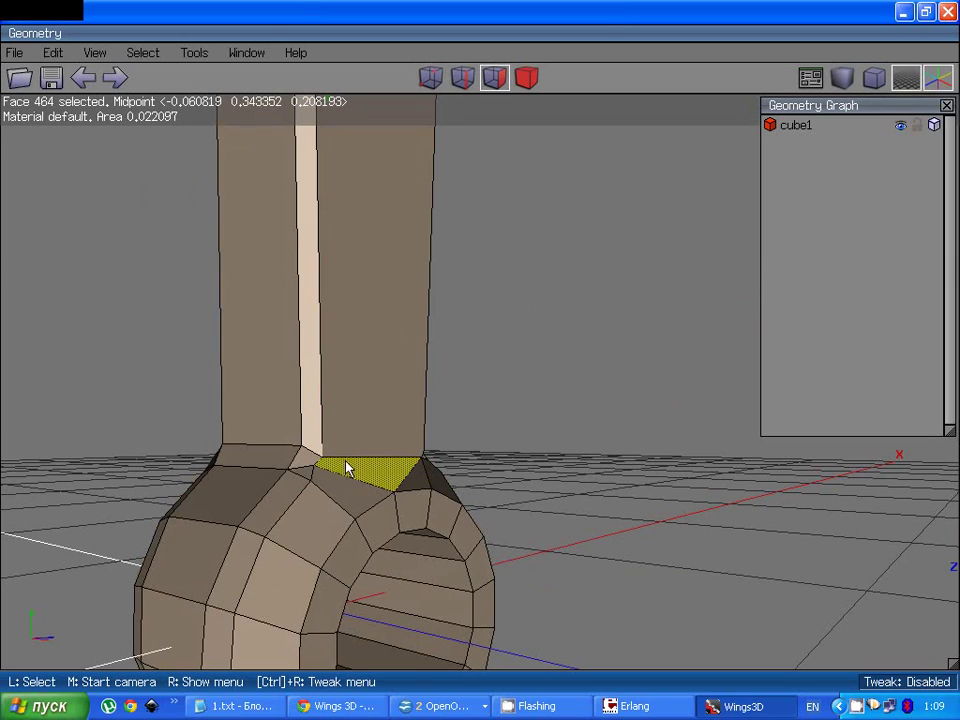
middle_click(349, 465)
left_click(480, 358)
left_click(378, 531)
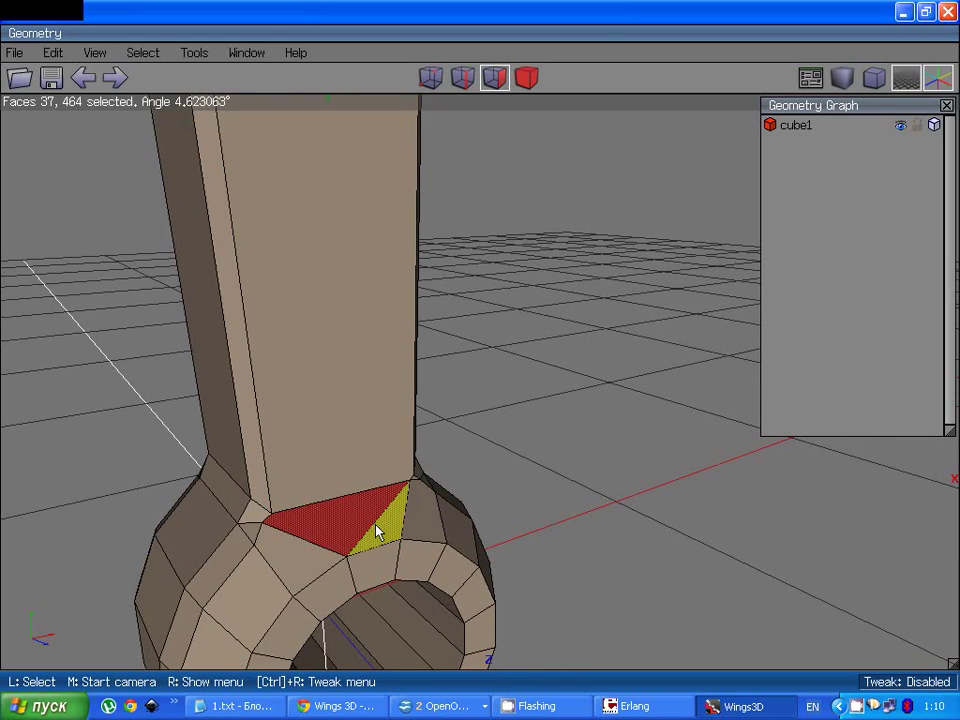
key("BackSpace")
left_click(356, 524)
middle_click(354, 523)
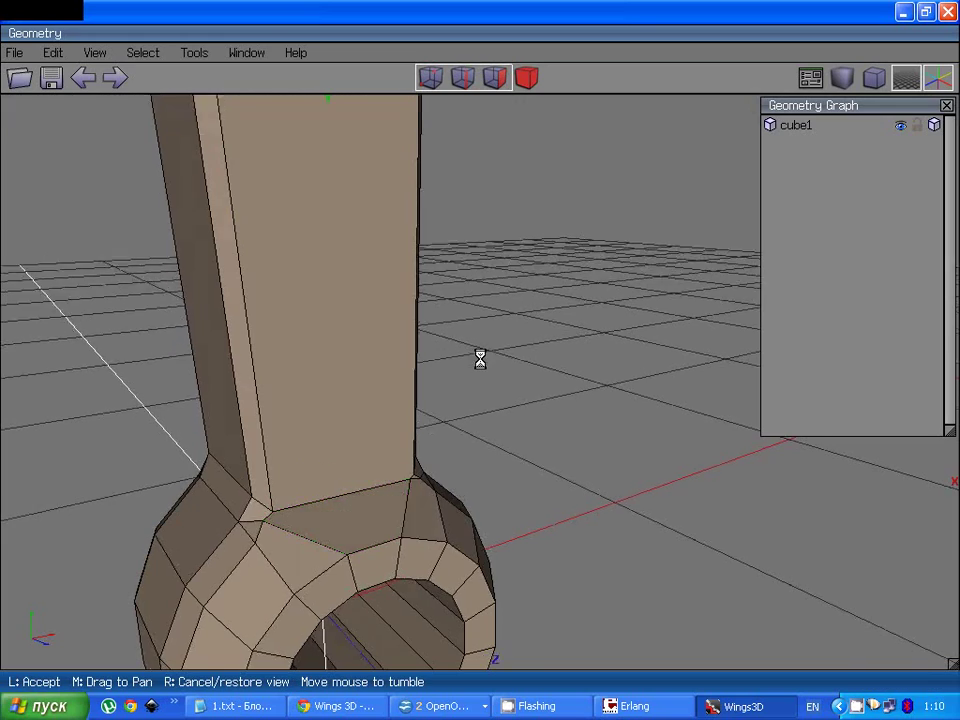
left_click(480, 358)
Step: Remove the remaining extra vertex in the middle of the bevelled corner and check the face it leaves
left_click(430, 78)
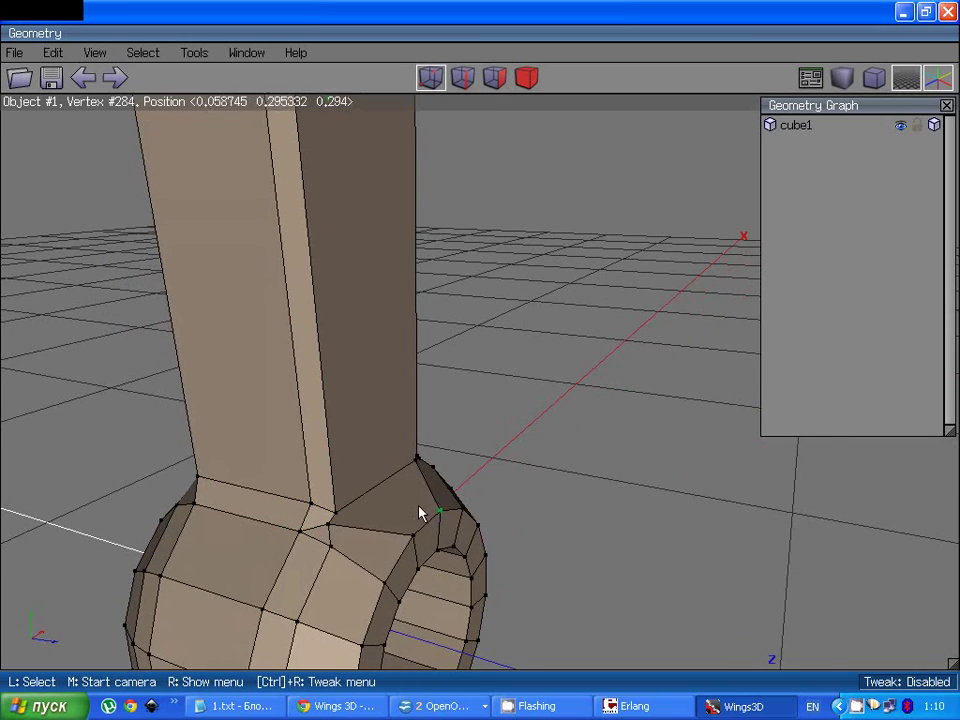
key("f")
left_click(332, 528)
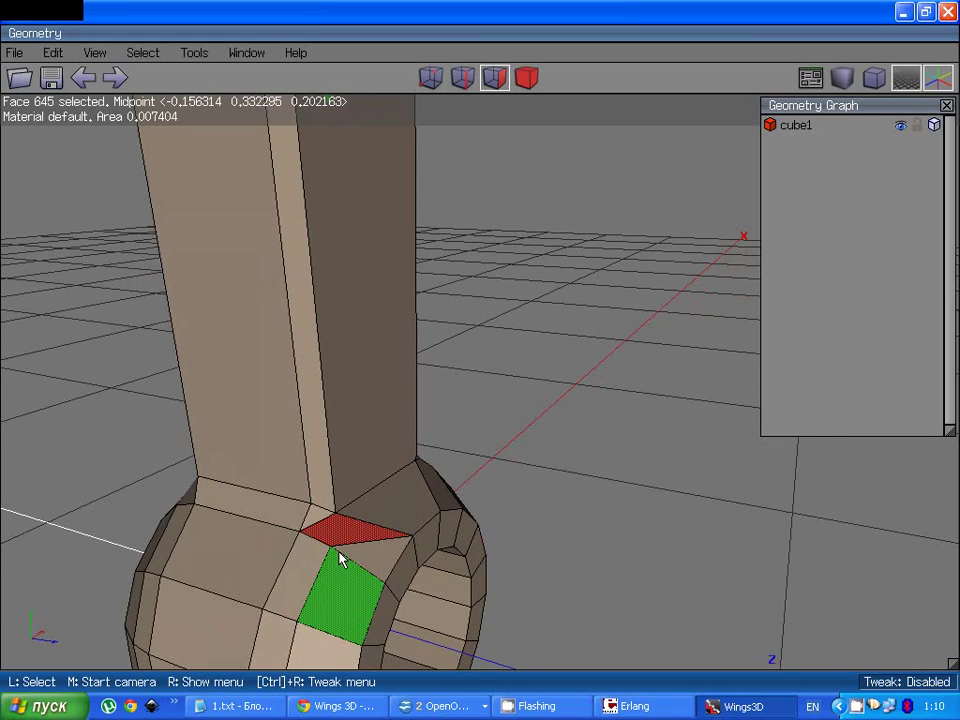
key("space")
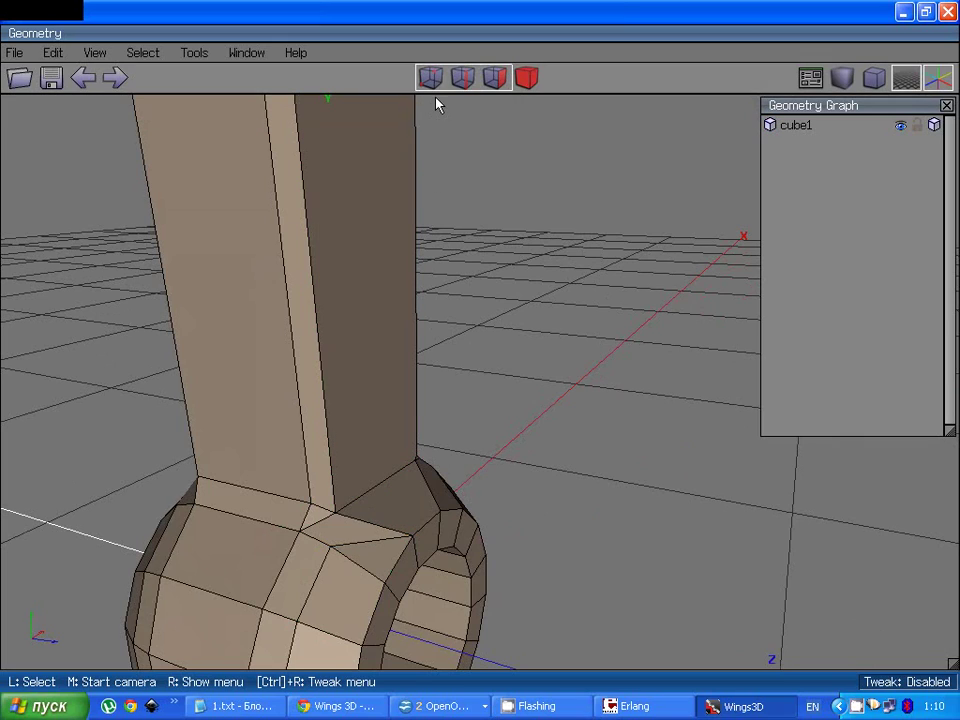
Step: Connect the bevel strip's foot vertex to the base vertex below it, and dissolve the two diagonal edges on either side
key("v")
left_click(334, 522)
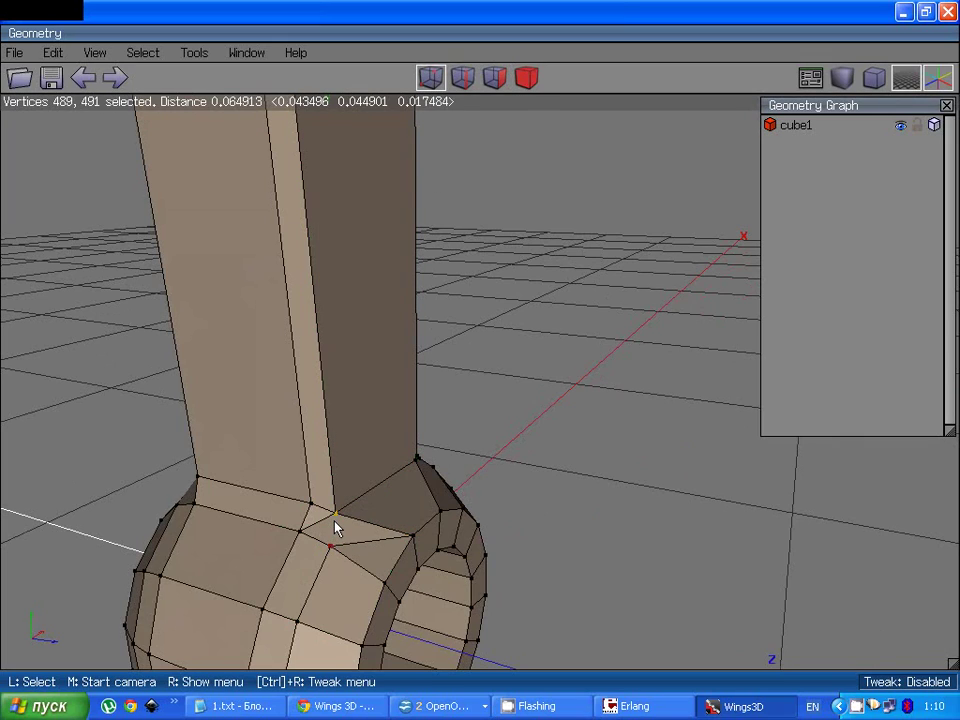
key("space")
left_click(459, 87)
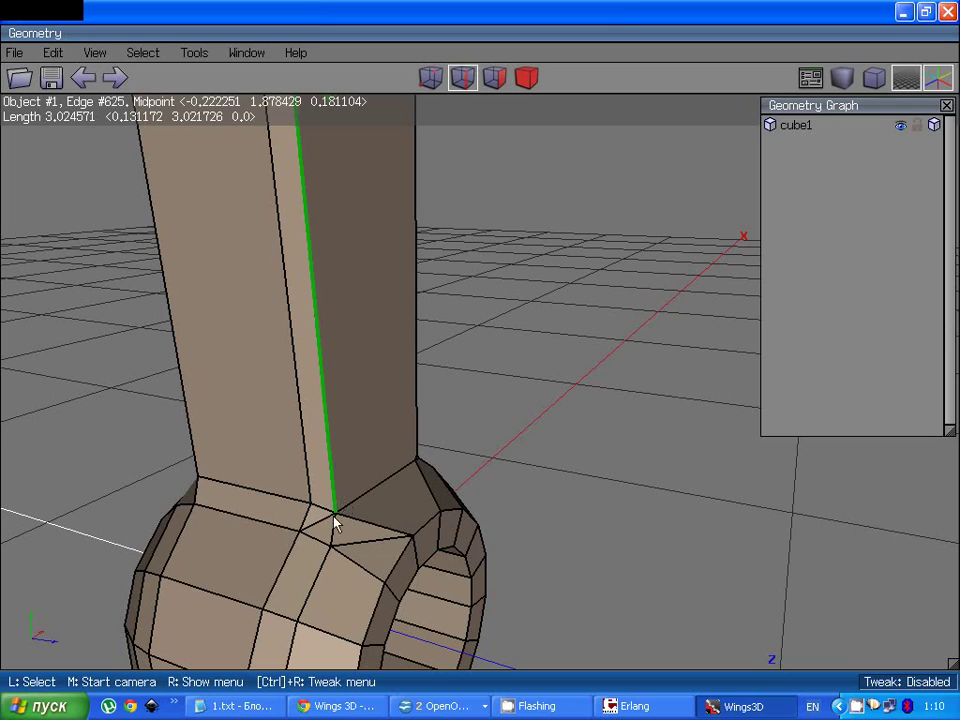
left_click(319, 527)
left_click(377, 542)
key("space")
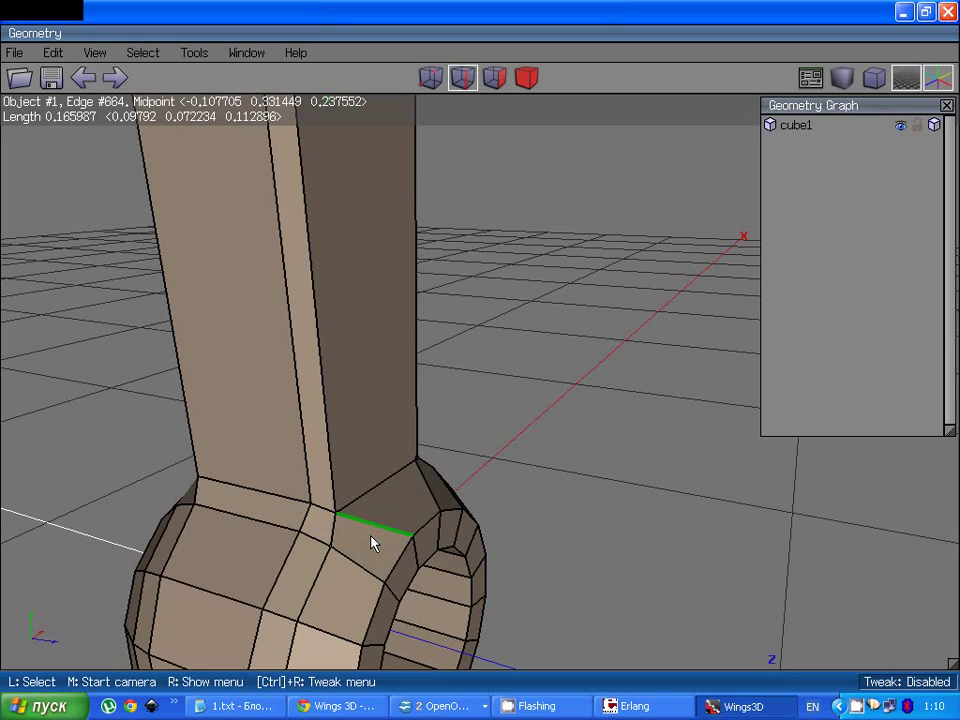
Step: Remove the extra vertex in the middle of the other bevelled corner on the ring-opening side, and select the small face there
key("f")
middle_click(385, 505)
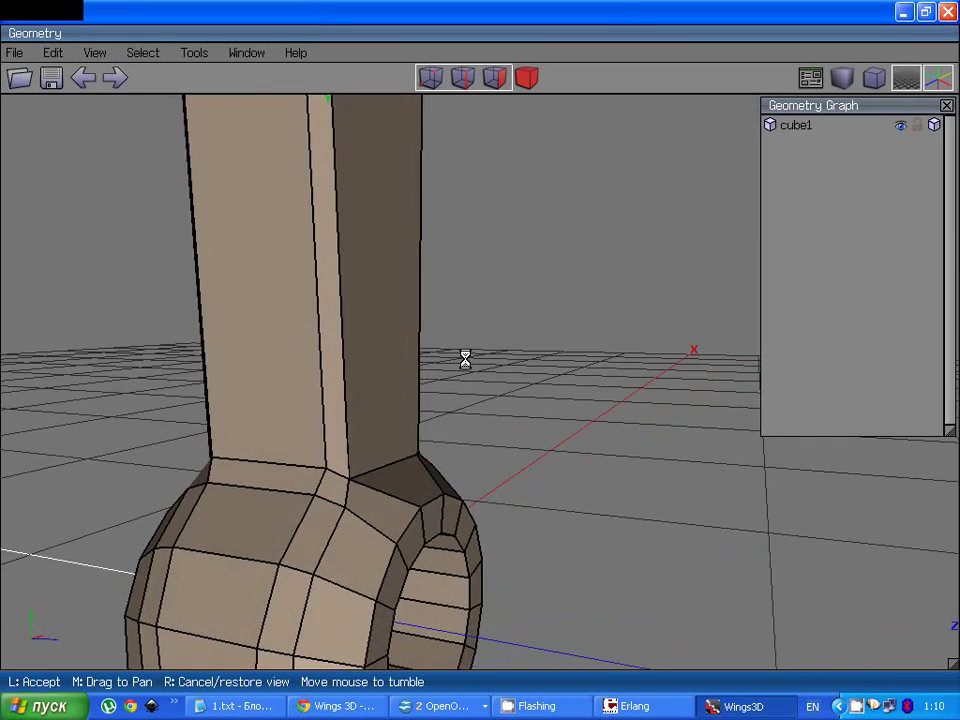
left_click(483, 358)
key("e")
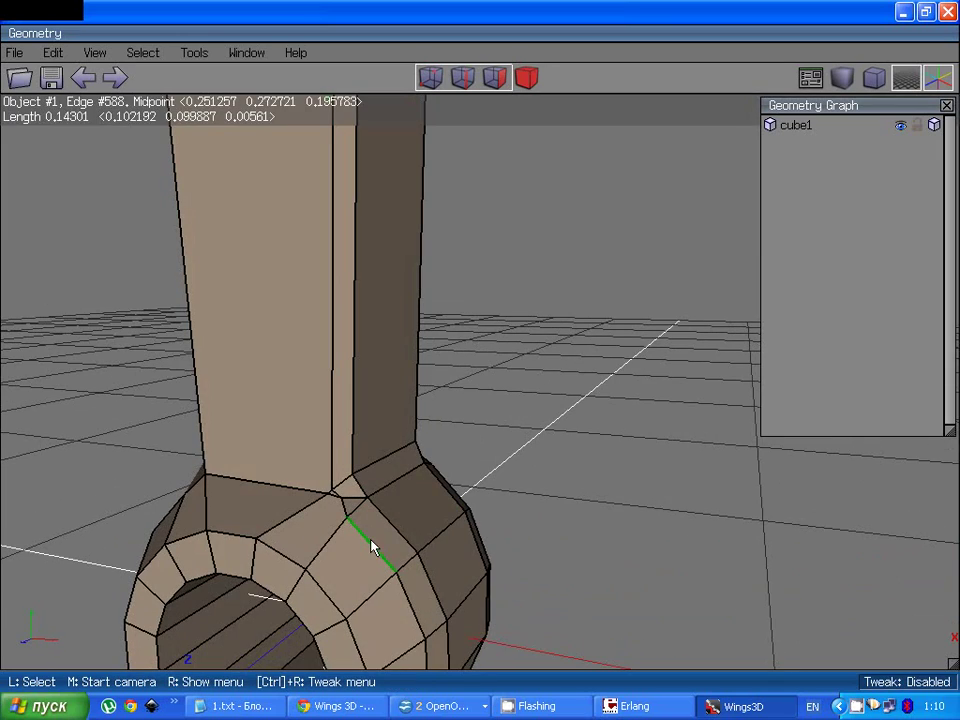
key("v")
left_click(345, 503)
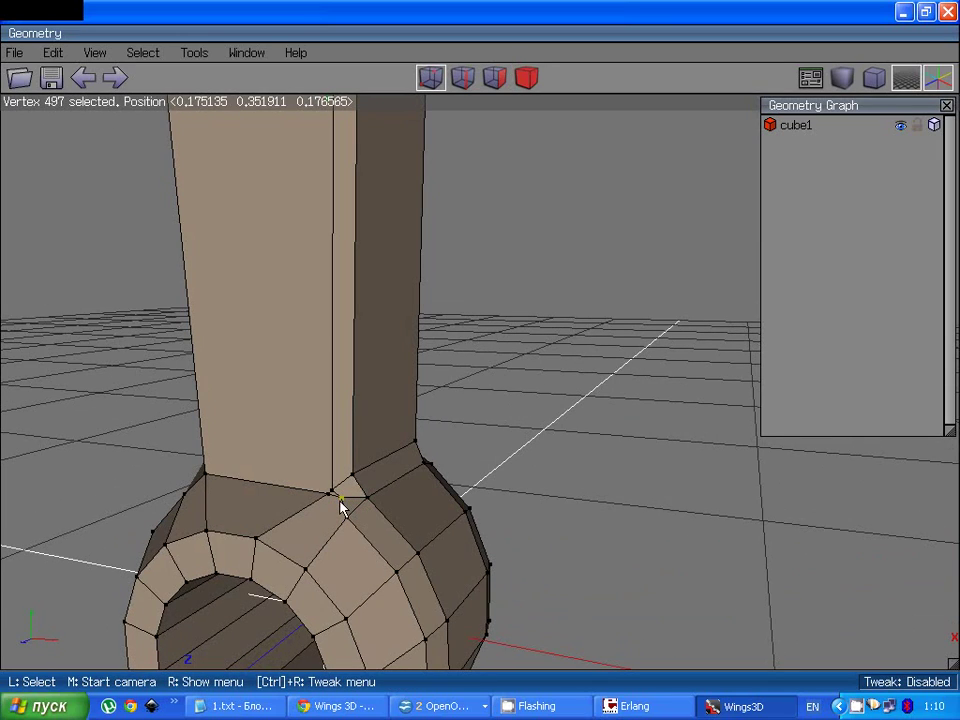
key("f")
left_click(343, 505)
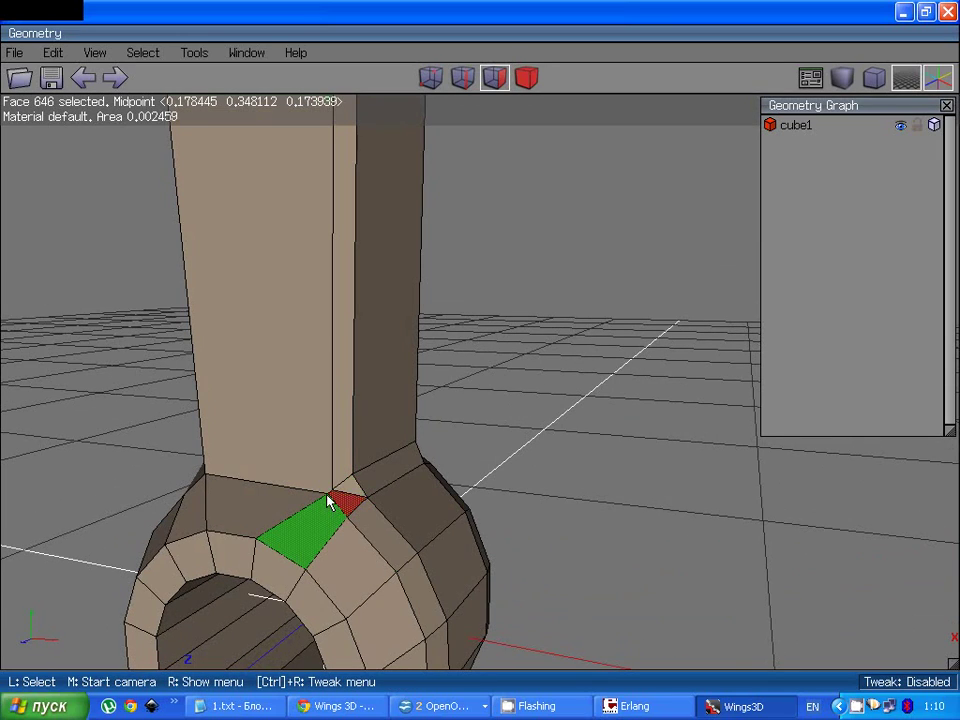
Step: Remove the extra vertex next to the foot of the bevel strip at this second corner
key("v")
key("space")
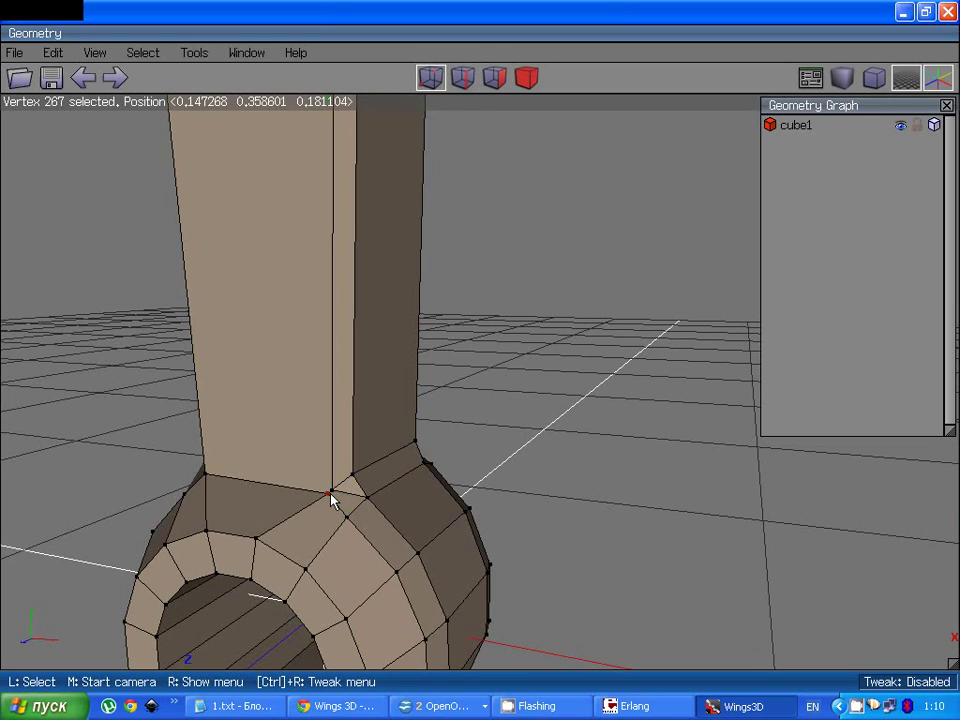
left_click(332, 497)
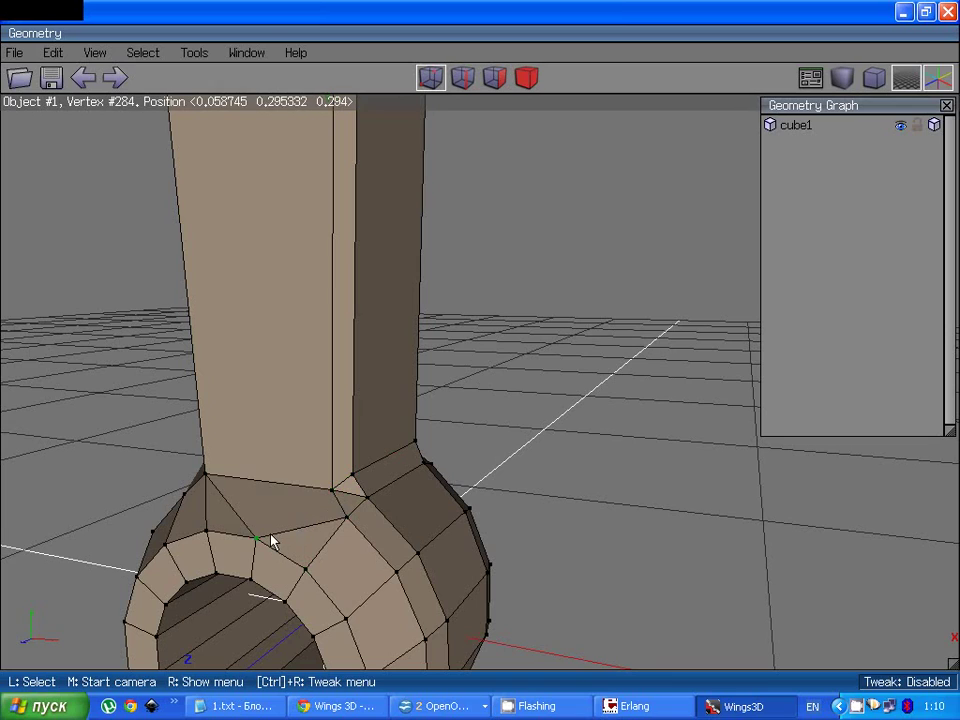
Step: Connect the foot vertex of the bevel strip to the nearby vertex above the ring opening
left_click(494, 77)
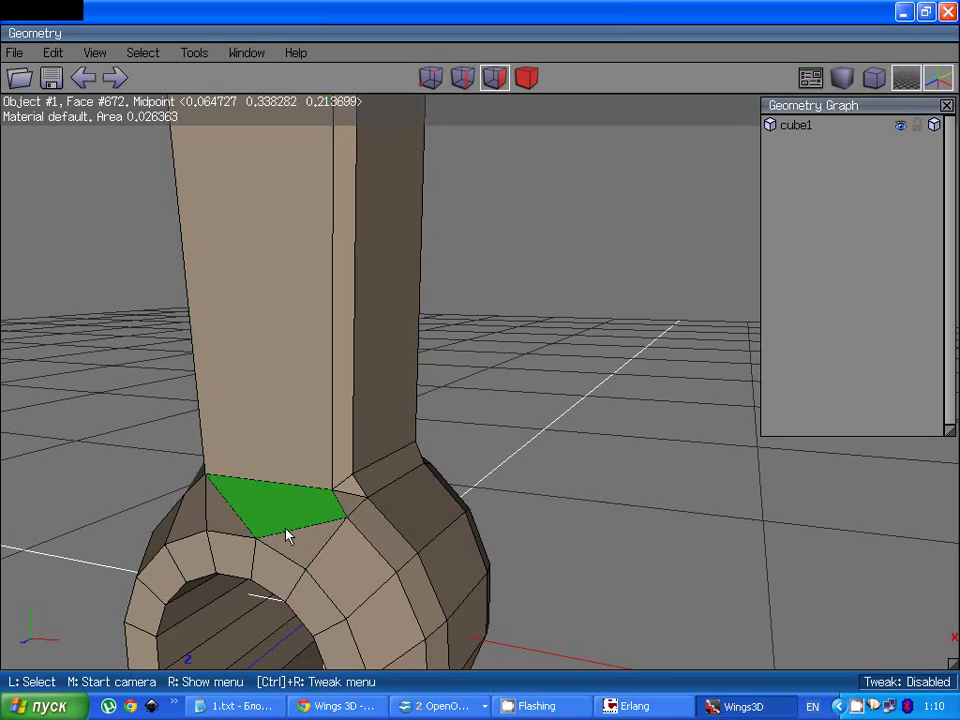
left_click(430, 77)
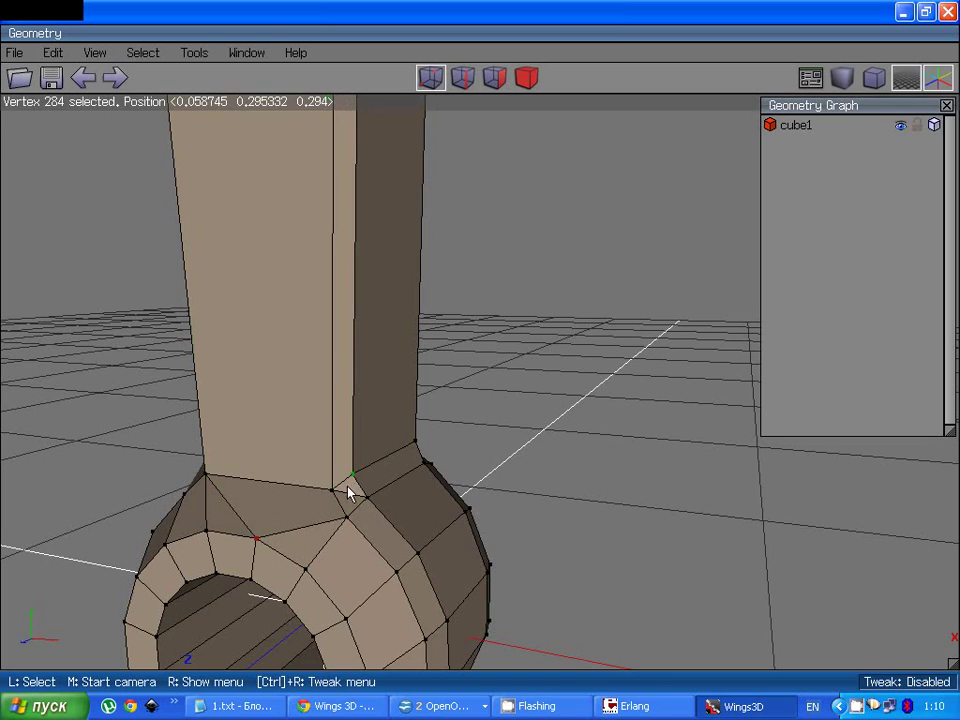
key("e")
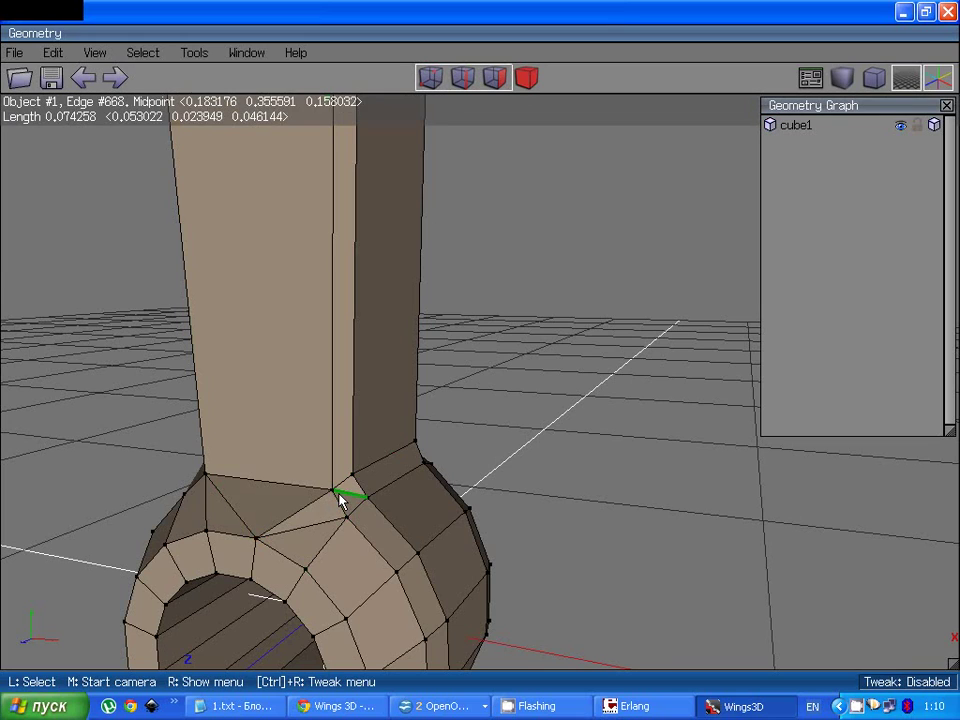
middle_click(339, 497)
left_click(480, 359)
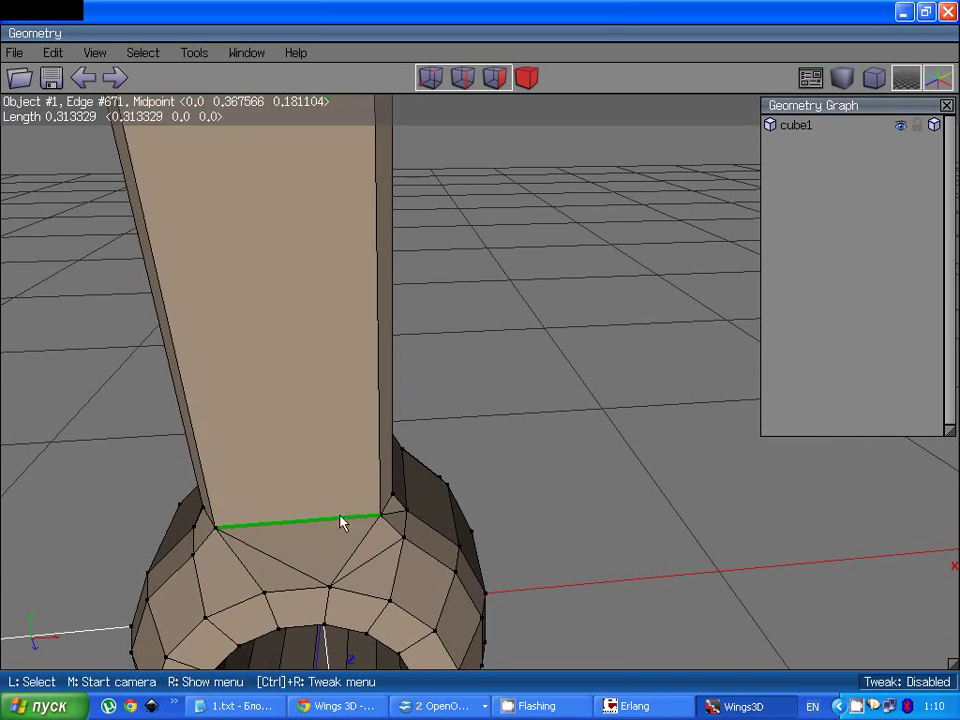
Step: Merge the two triangular faces between the column's lower edge and the ring opening into one face
left_click(494, 77)
left_click(308, 563)
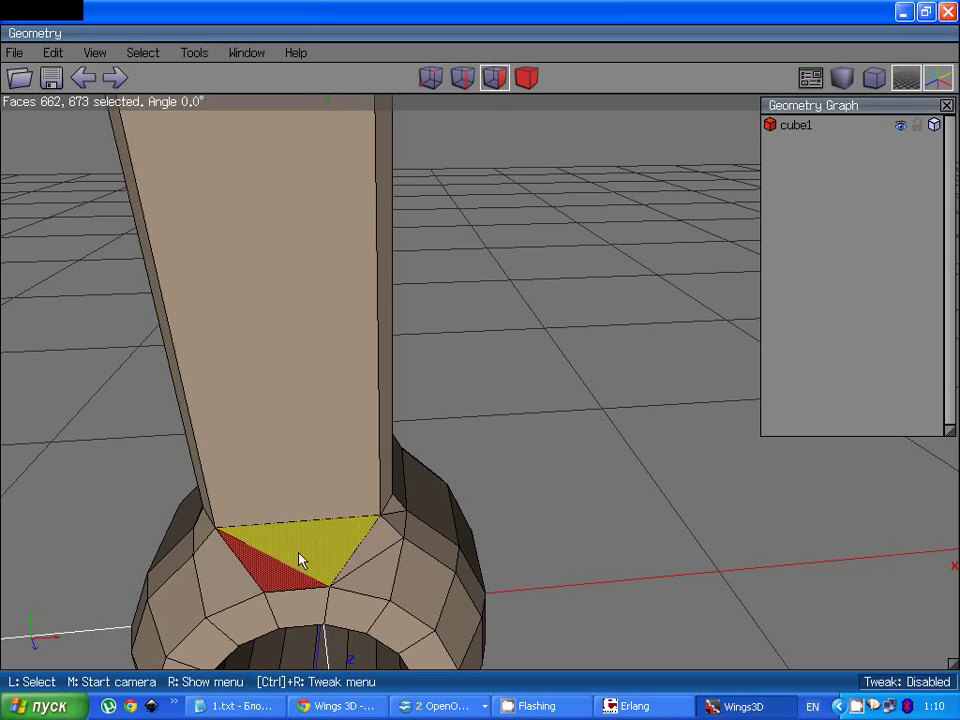
key("space")
Step: Dissolve the leftover diagonal edge beside the ring opening and the short diagonal edge below the second bevel strip
key("e")
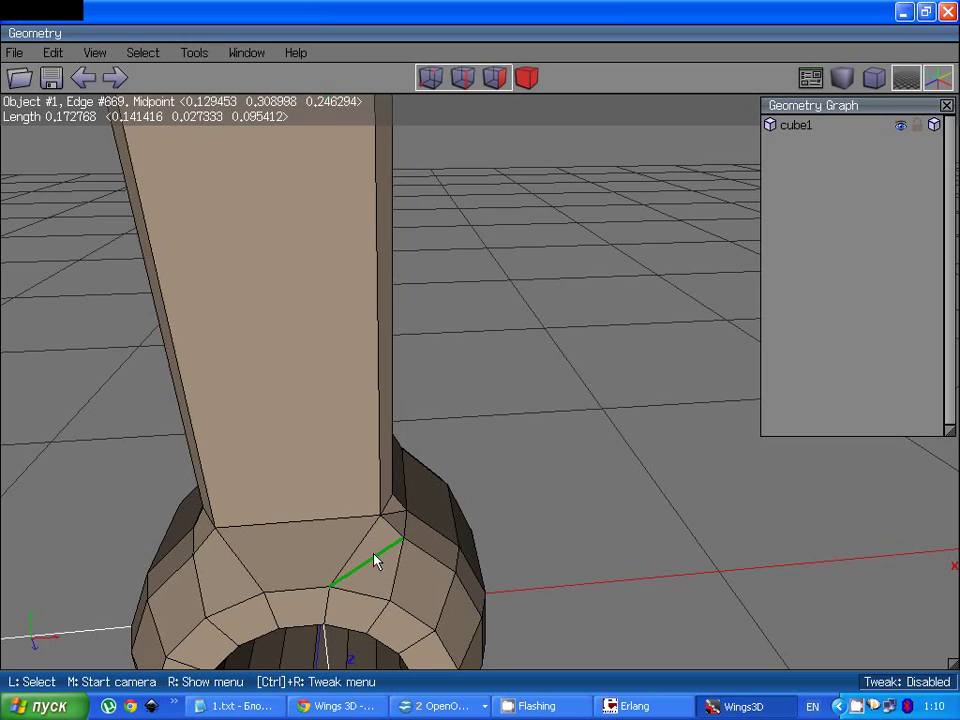
left_click(375, 560)
key("space")
middle_click(403, 535)
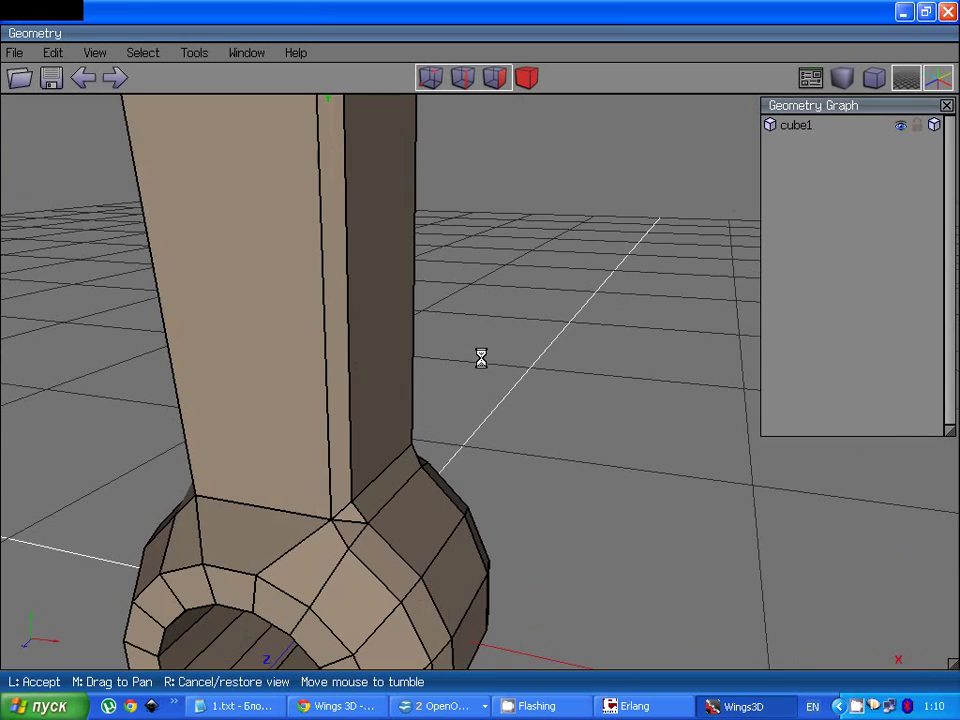
left_click(480, 357)
left_click(348, 524)
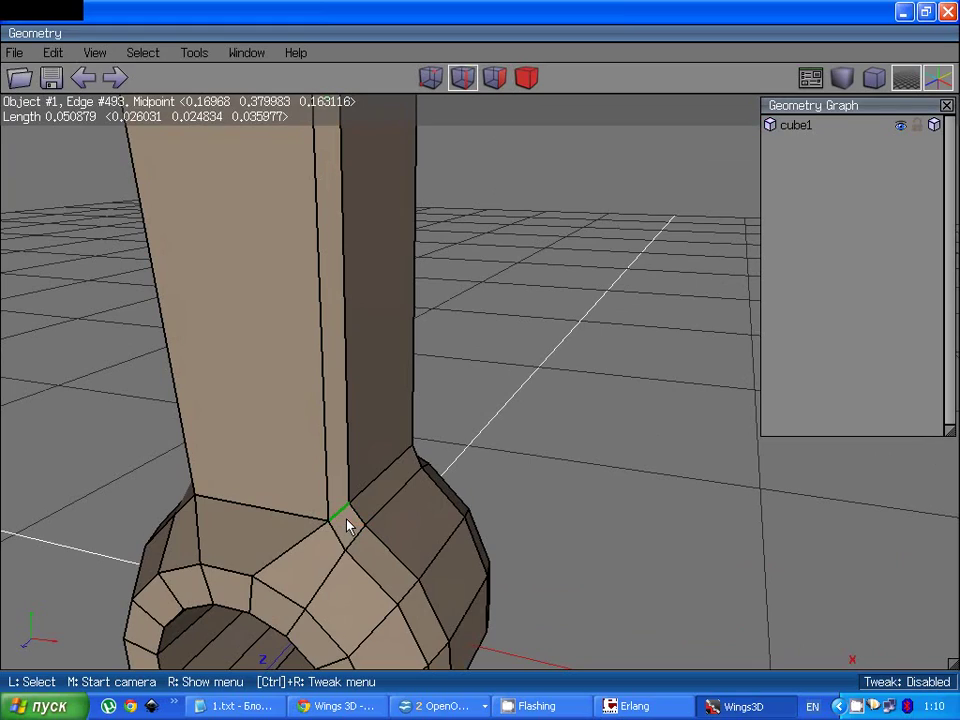
key("f")
middle_click(349, 510)
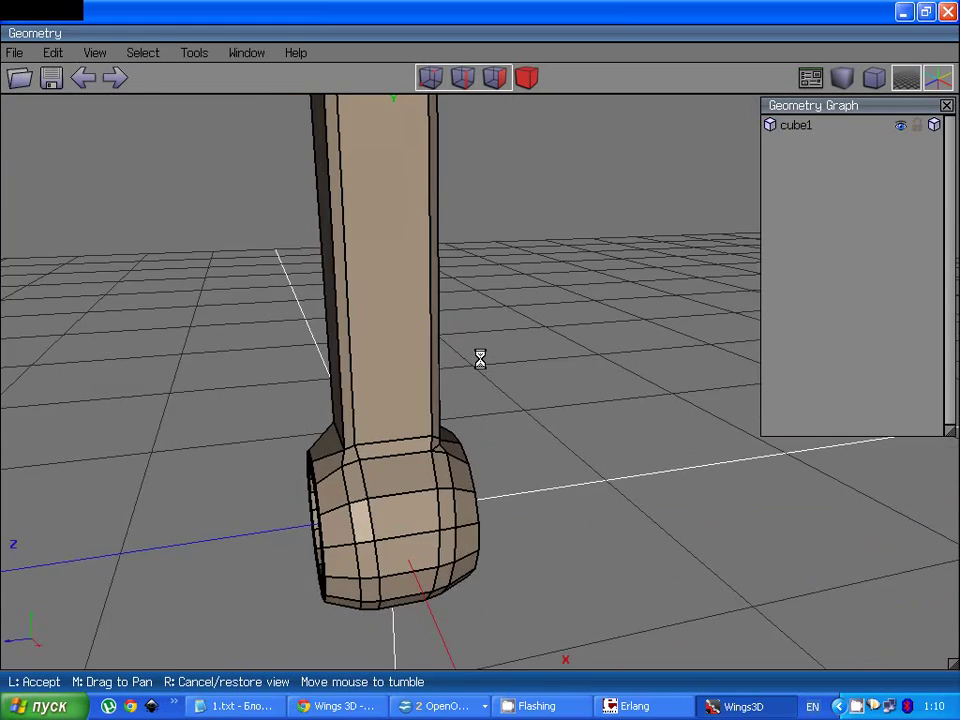
Step: Dissolve the short edges that meet just below the foot of the bevel strip at the next corner of the column
left_click(480, 357)
scroll(260, 592, "up", 3)
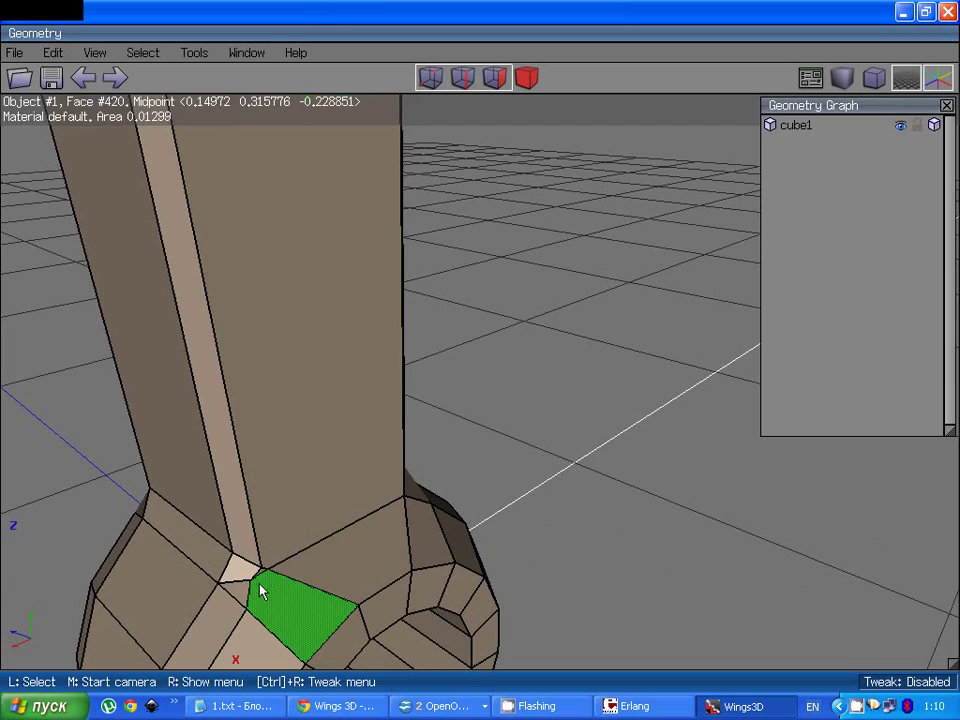
key("e")
left_click(241, 585)
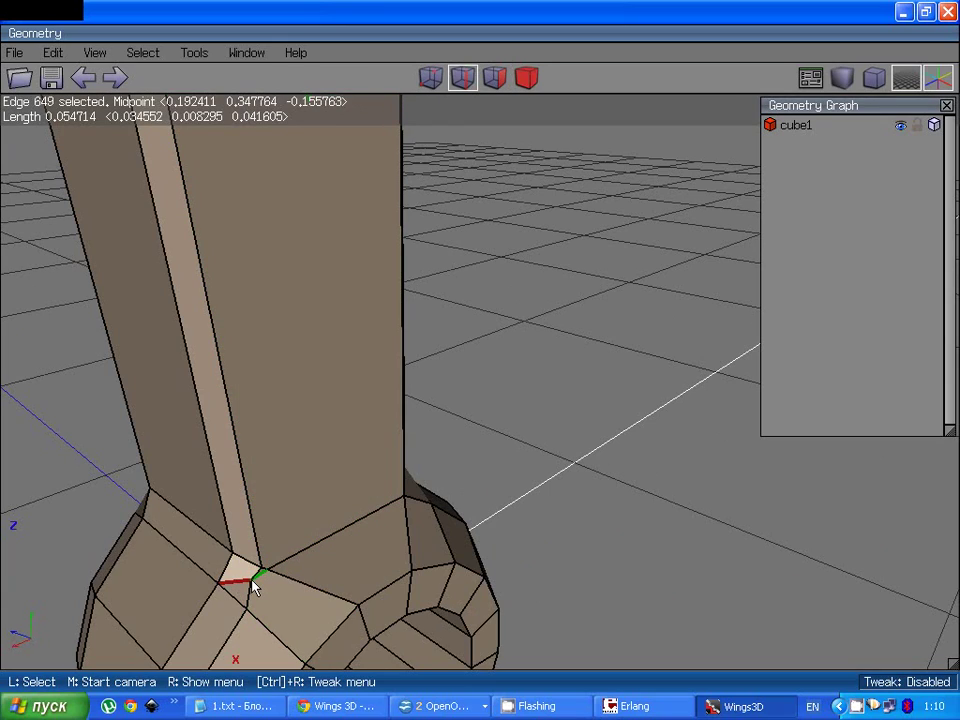
left_click(259, 577)
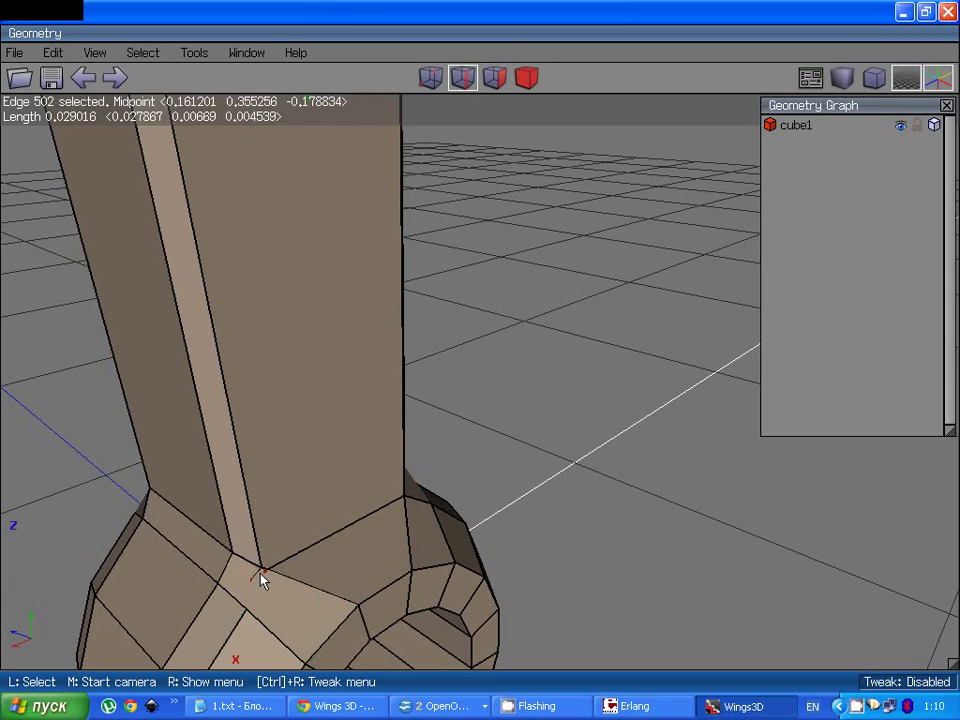
left_click(261, 579)
Step: Connect the bevel strip's foot vertex on the wide column face's side to the ring vertex directly below it
left_click(429, 77)
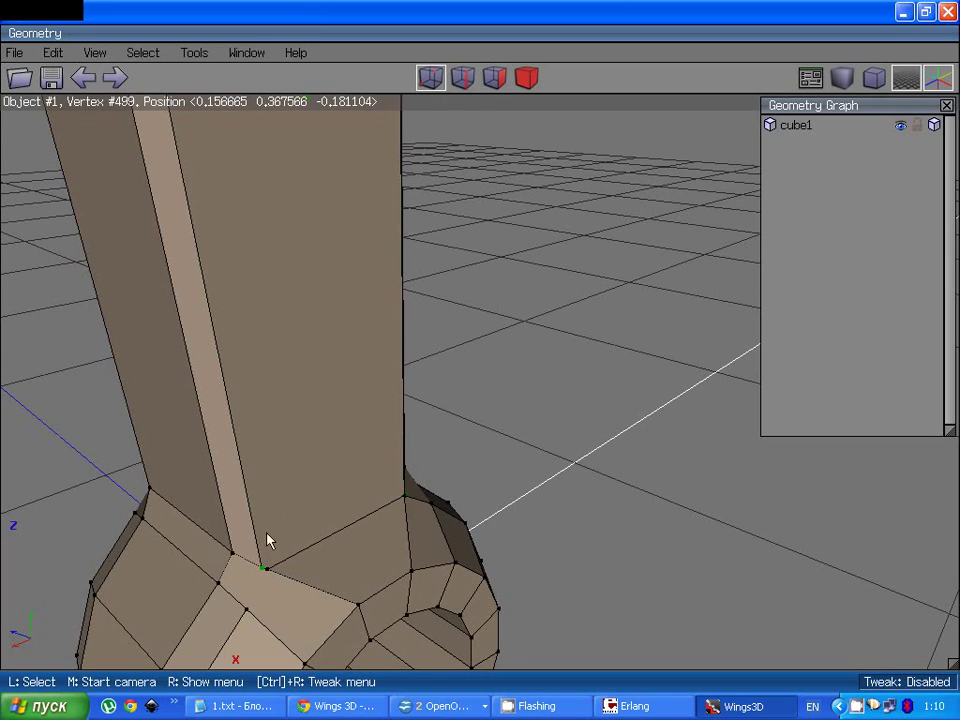
key("f")
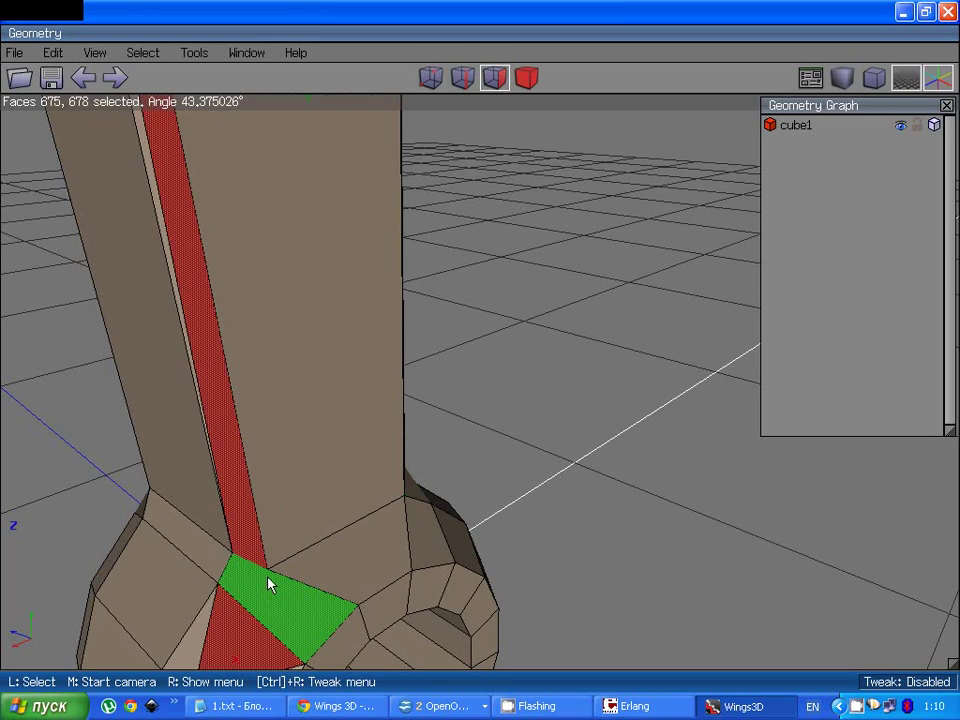
left_click(95, 82)
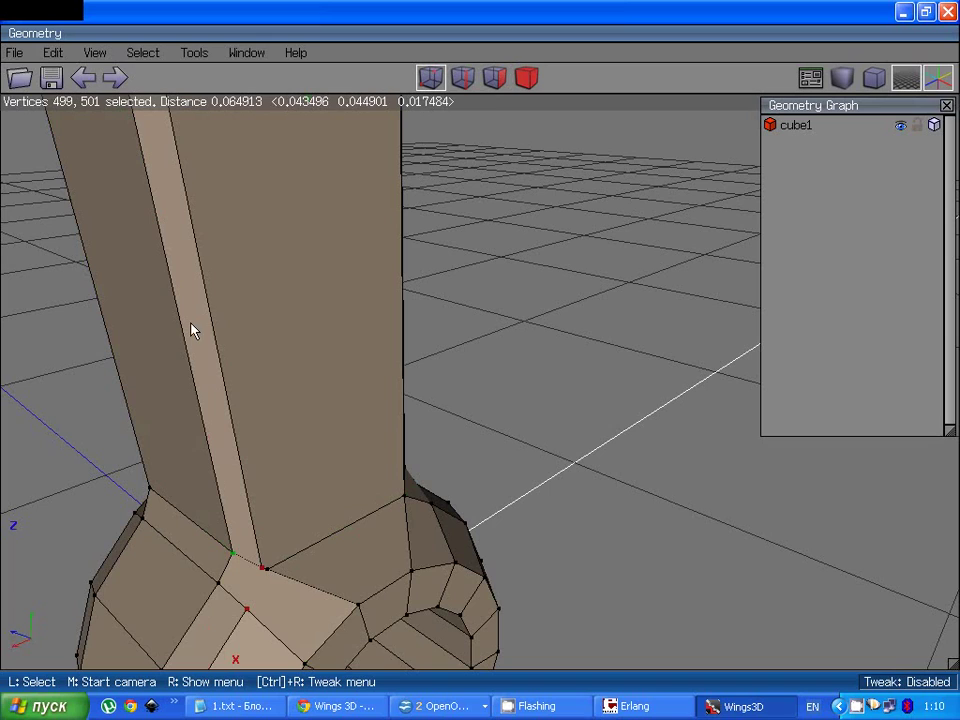
key("space")
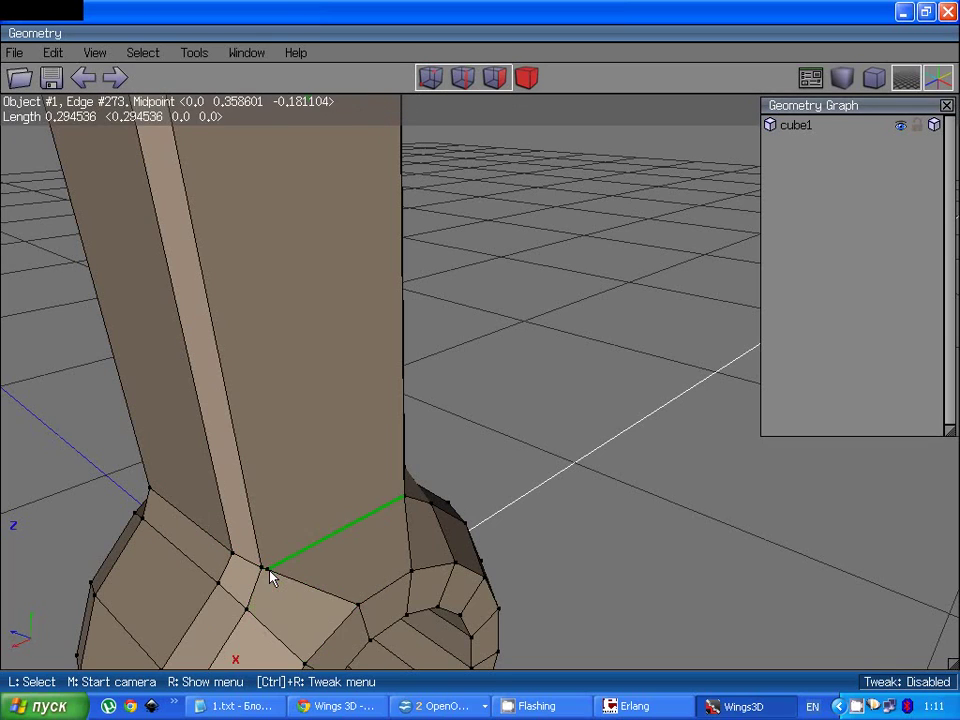
middle_click(319, 568)
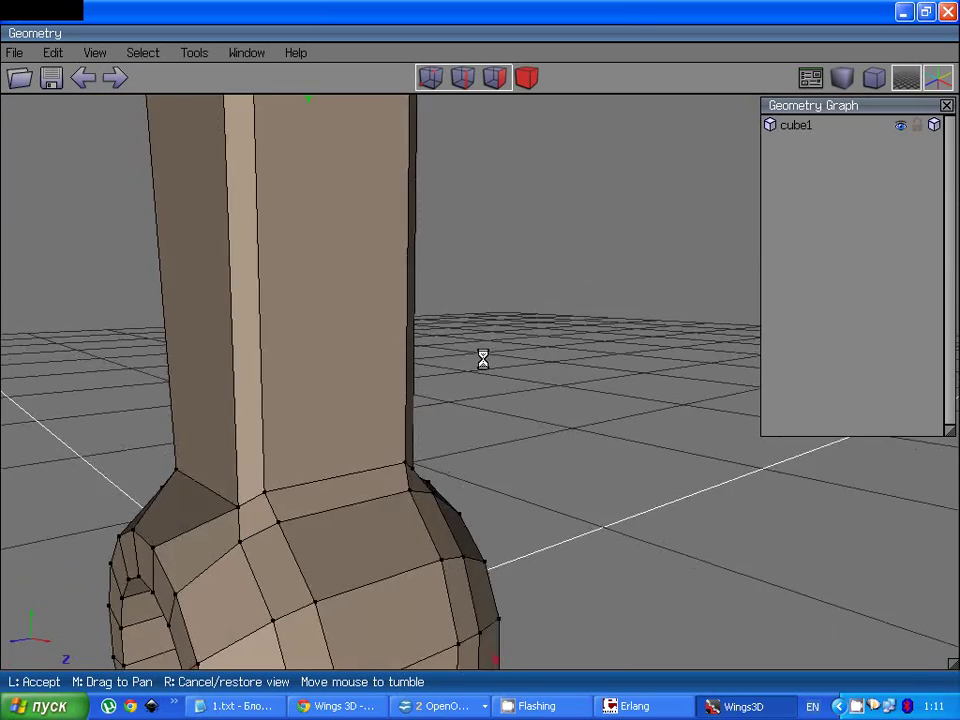
Step: Try to remove the lower of the two close vertices at the shaft's base corner above the ring
left_click(317, 564)
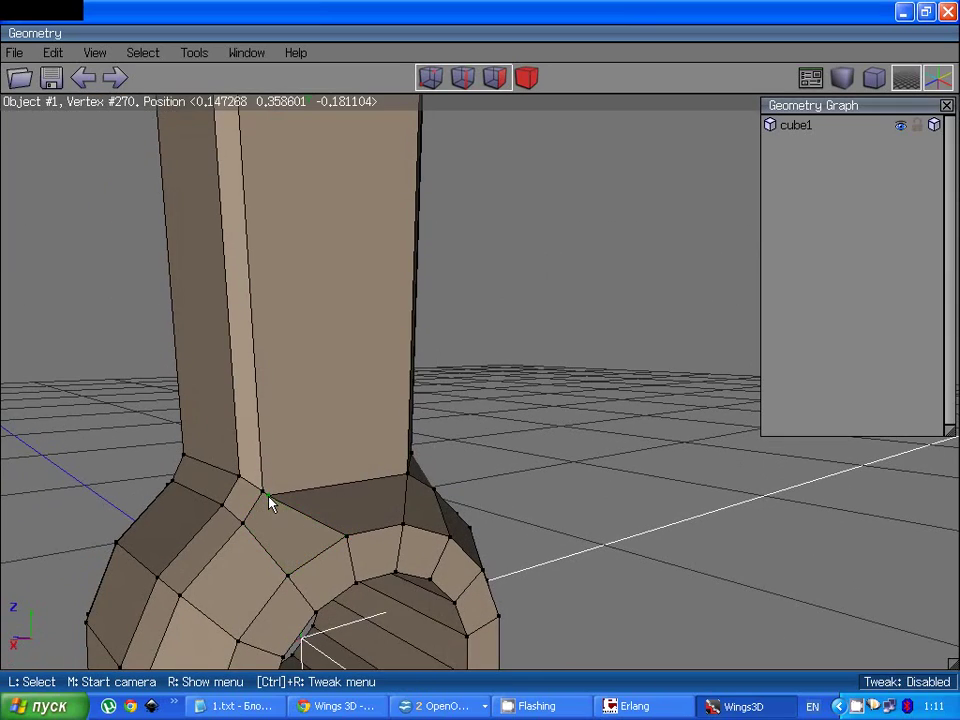
middle_click(347, 508)
left_click(178, 182)
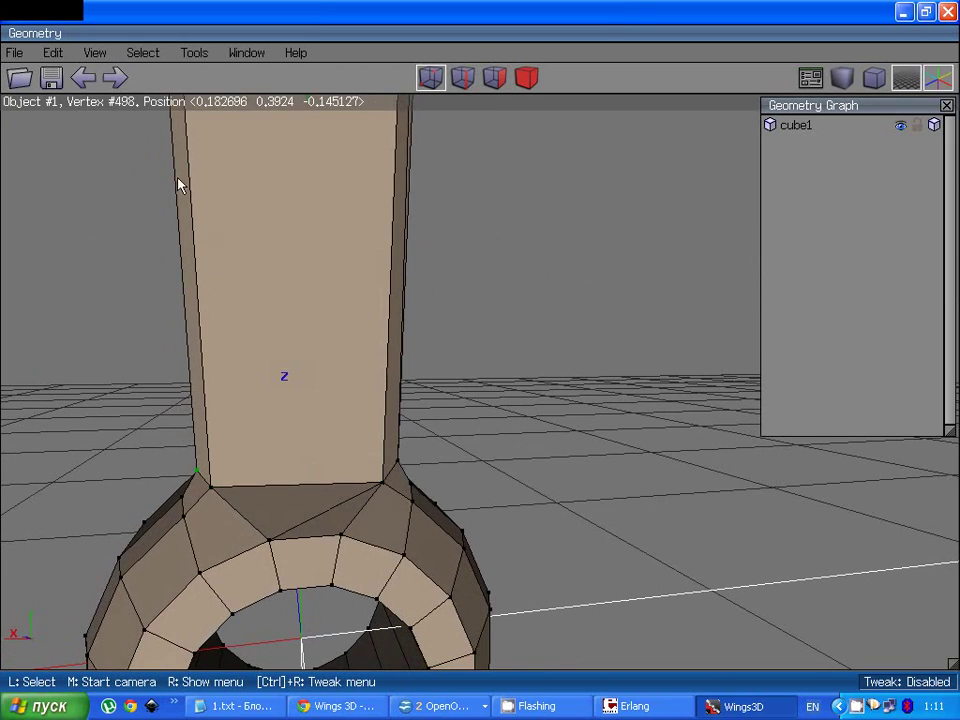
left_click(86, 80)
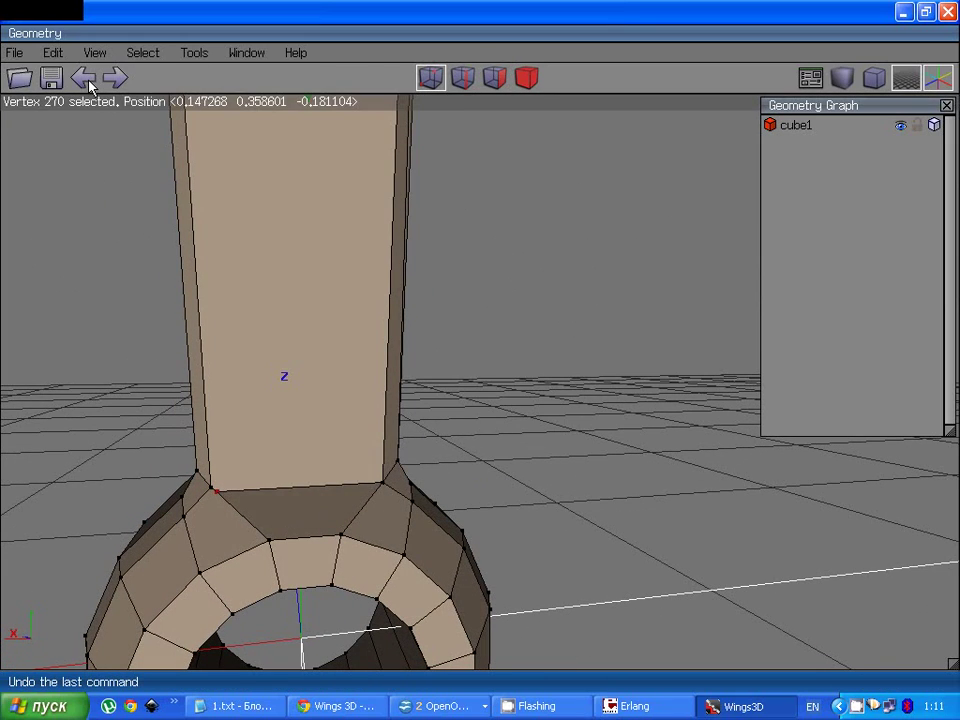
Step: Remove the upper of the two close vertices at the shaft's base corner above the ring
left_click(215, 490)
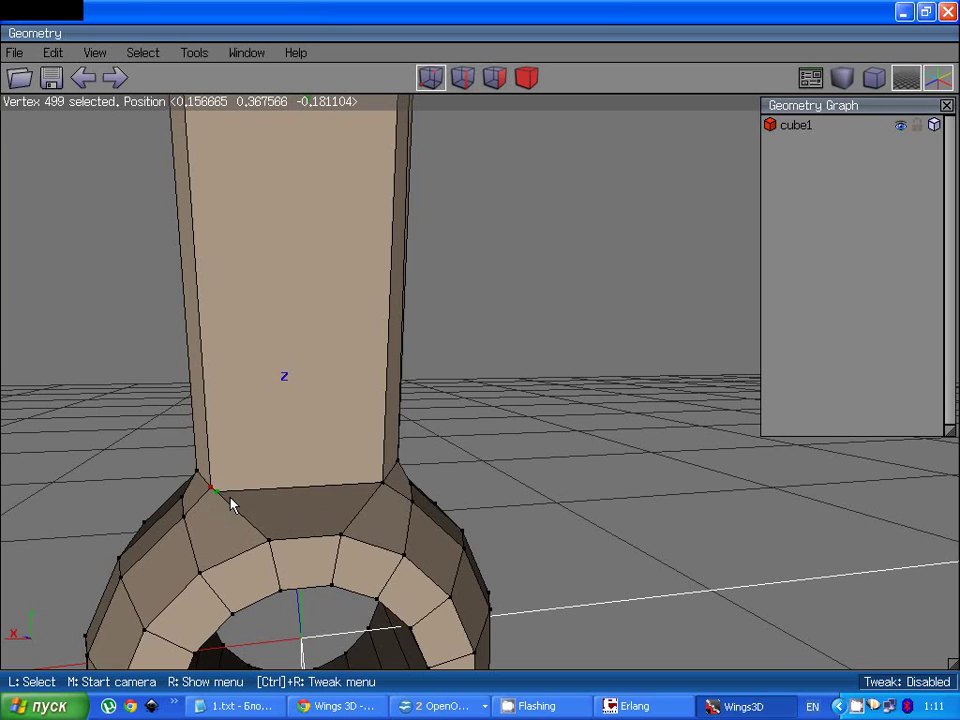
left_click(230, 505)
middle_click(257, 508)
left_click(243, 510)
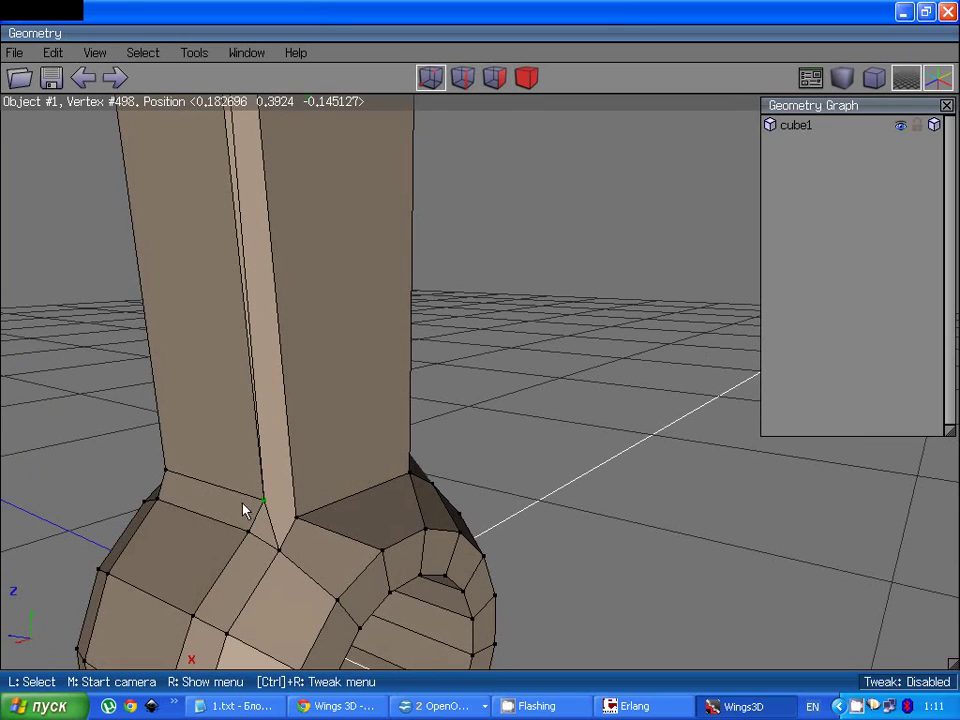
left_click(296, 518)
key("e")
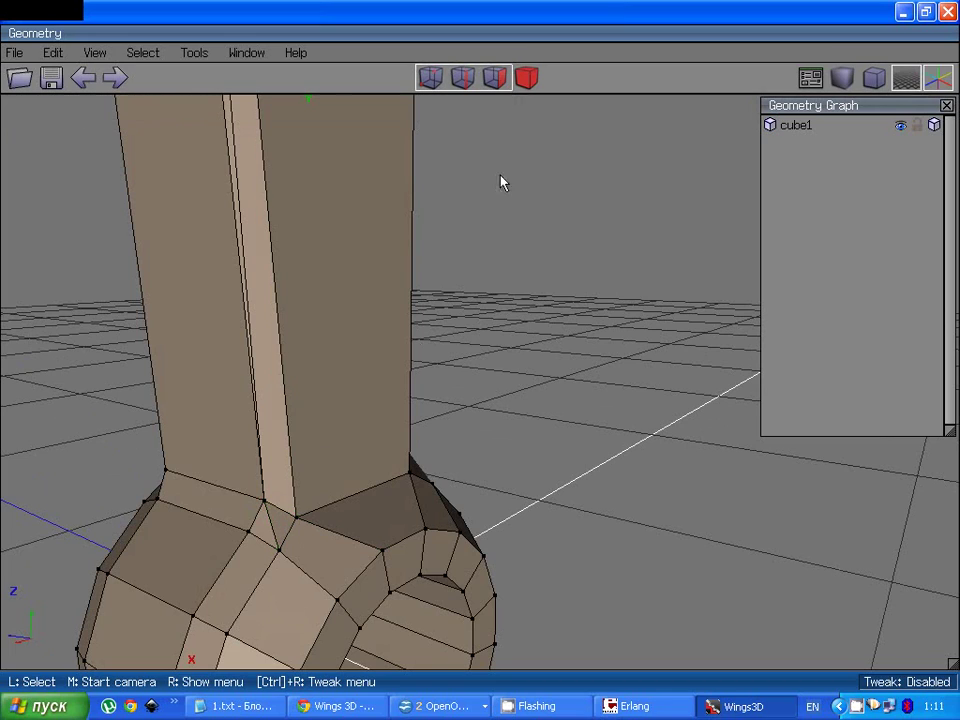
Step: Dissolve the two small triangular faces at the shaft's base corner into a single face
left_click(495, 77)
left_click(279, 528)
left_click(268, 527)
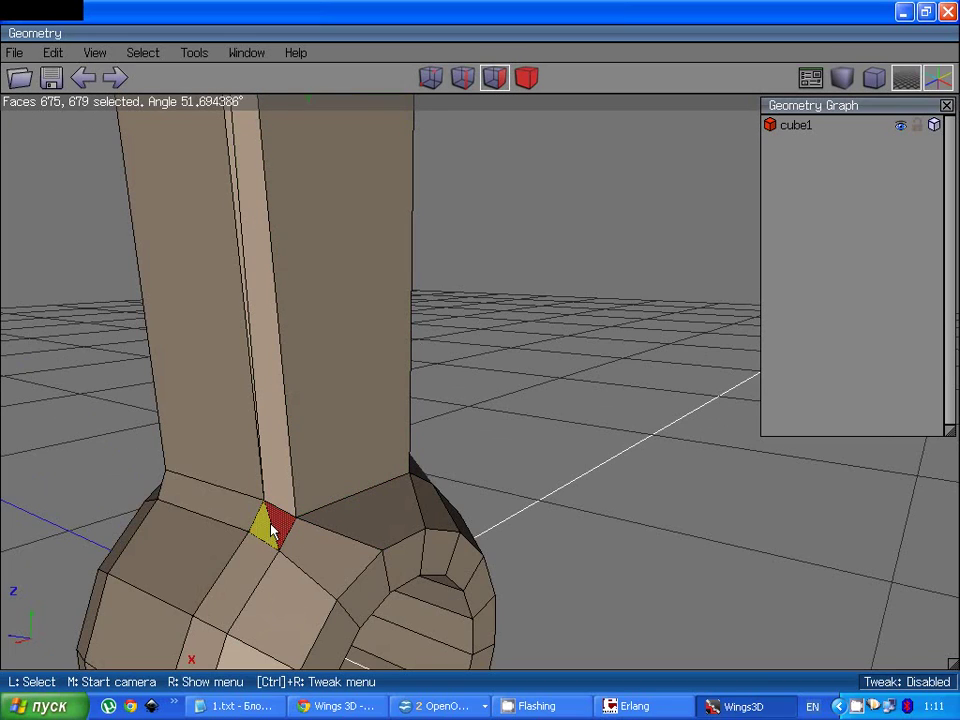
key("BackSpace")
left_click(279, 489)
key("space")
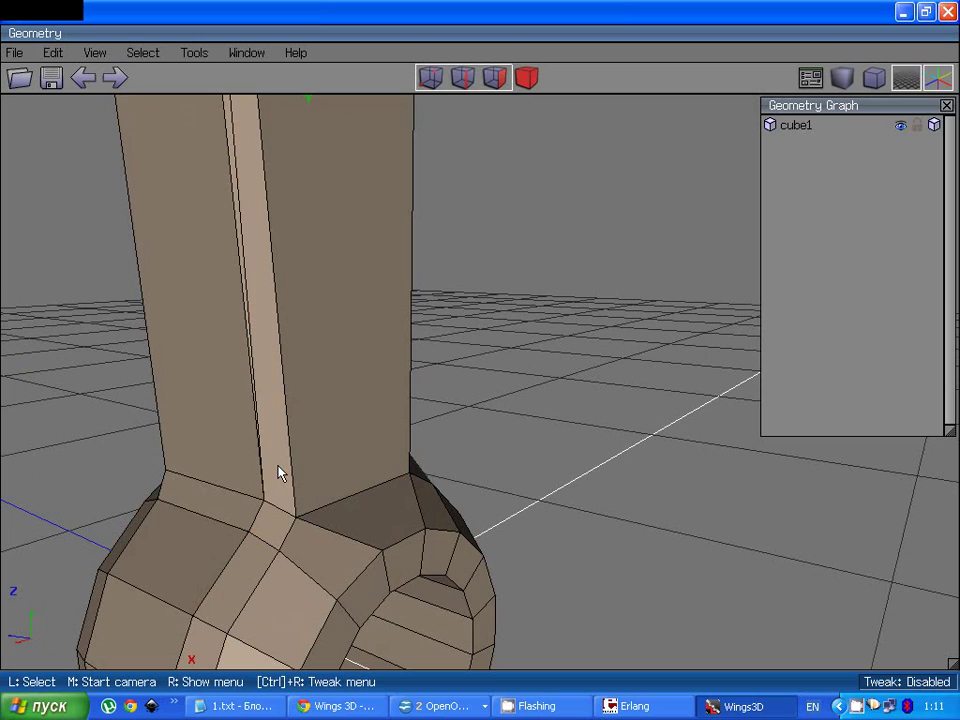
Step: Merge the two thin sliver faces running along the shaft's bevelled corner into one face
left_click(279, 470)
scroll(390, 214, "down", 5)
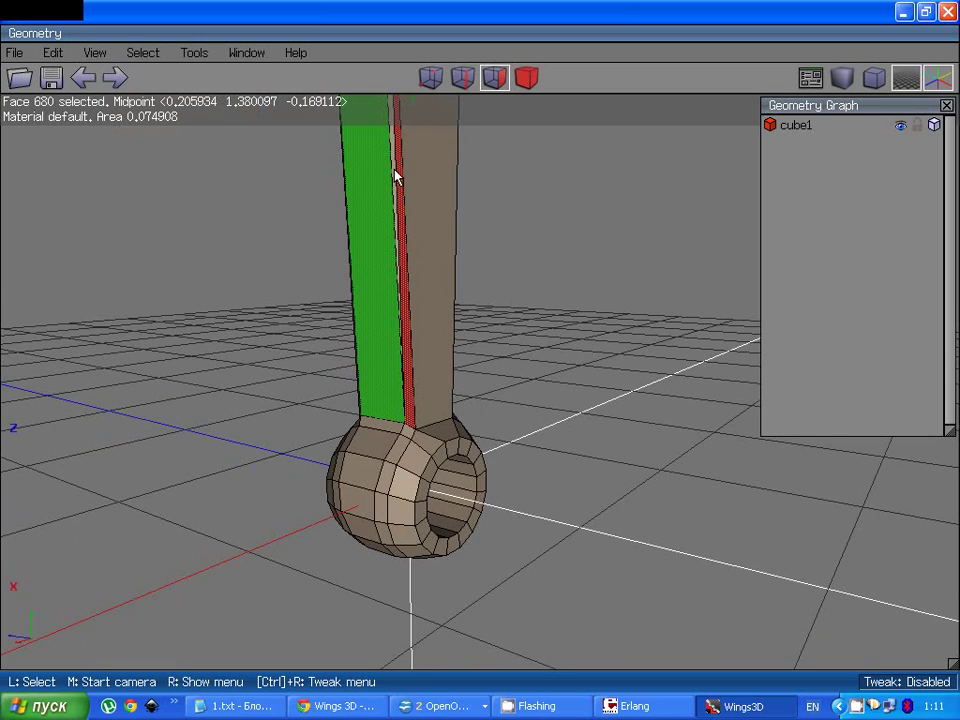
middle_click(405, 268)
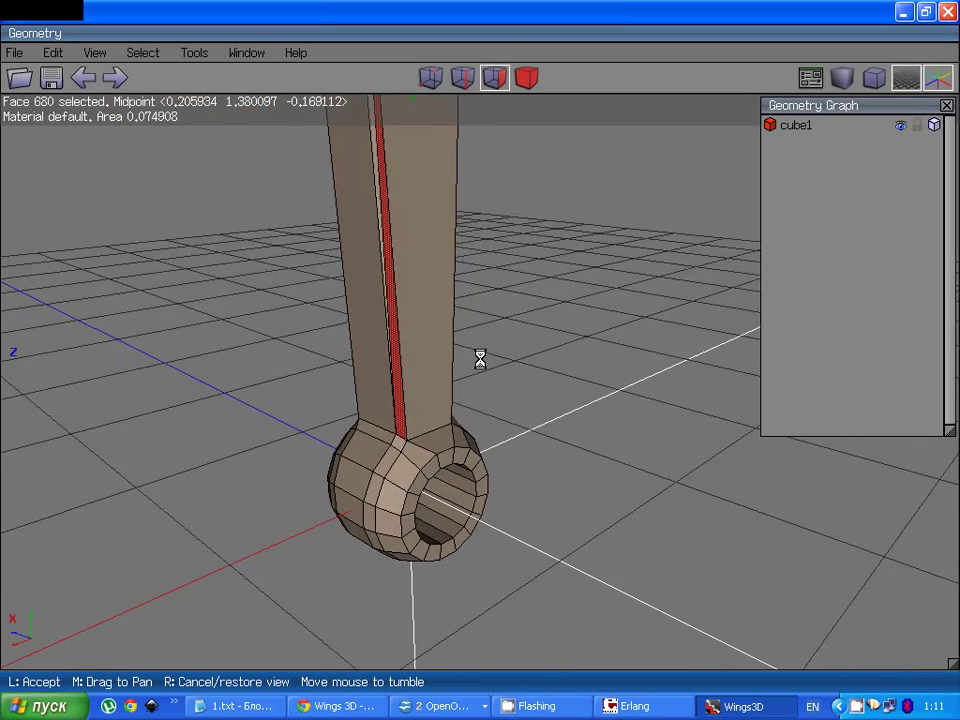
left_click(440, 212)
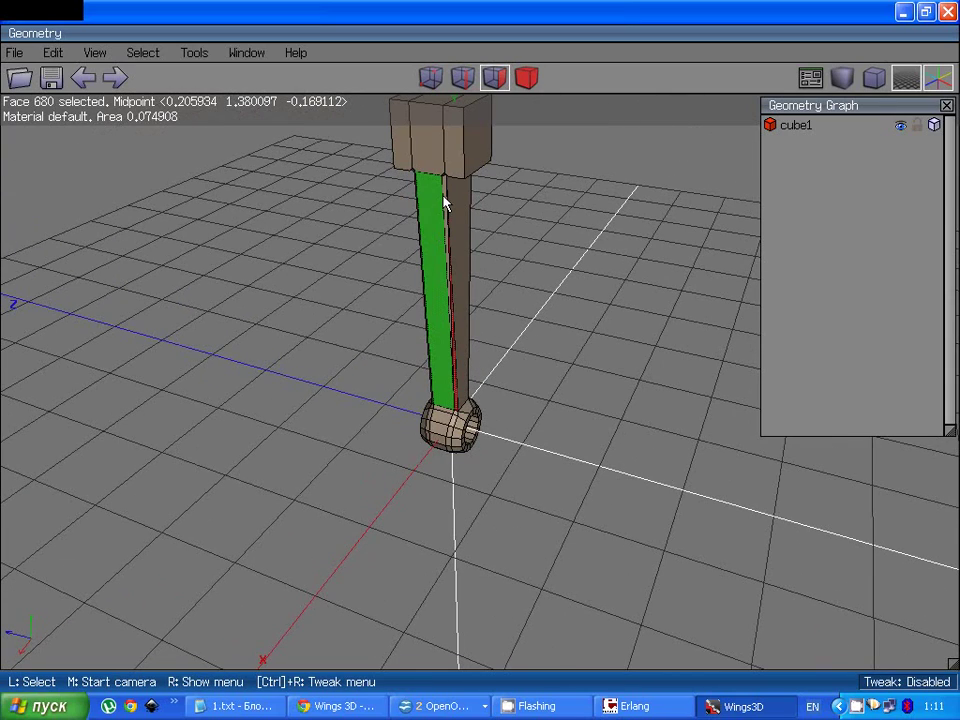
left_click(445, 204)
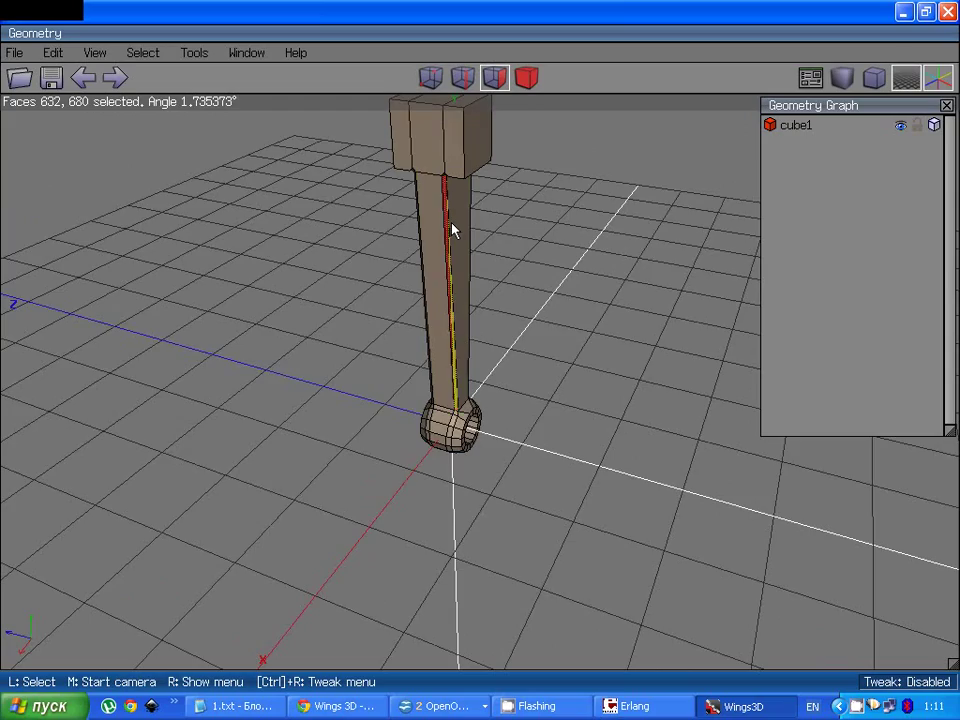
middle_click_drag(450, 223, 493, 281)
middle_click(482, 364)
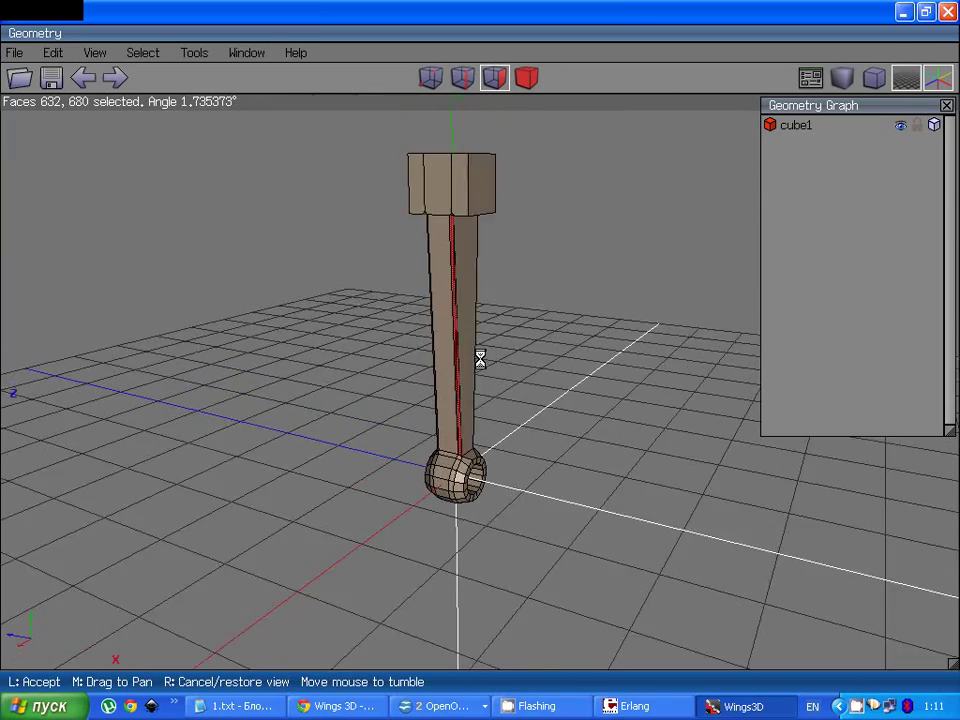
scroll(480, 360, "up", 8)
left_click(484, 366)
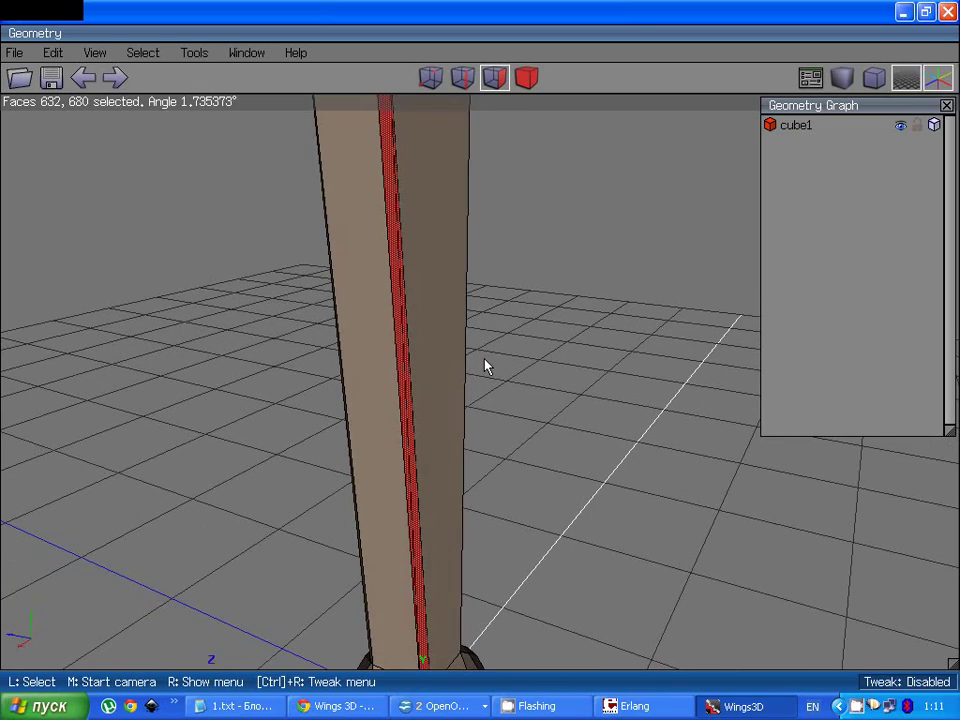
scroll(484, 366, "down", 10)
middle_click(480, 360)
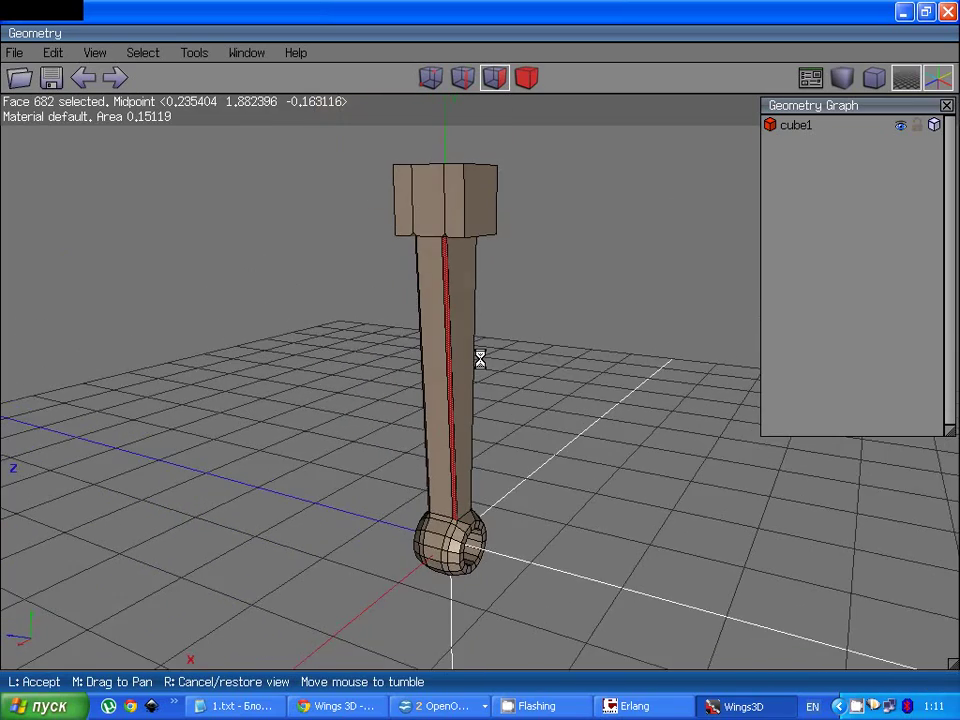
left_click(480, 360)
left_click(499, 384)
Step: Examine the bevelled corner strip along the full length of the shaft, from the ring to the head block
middle_click(501, 381)
scroll(480, 358, "up", 5)
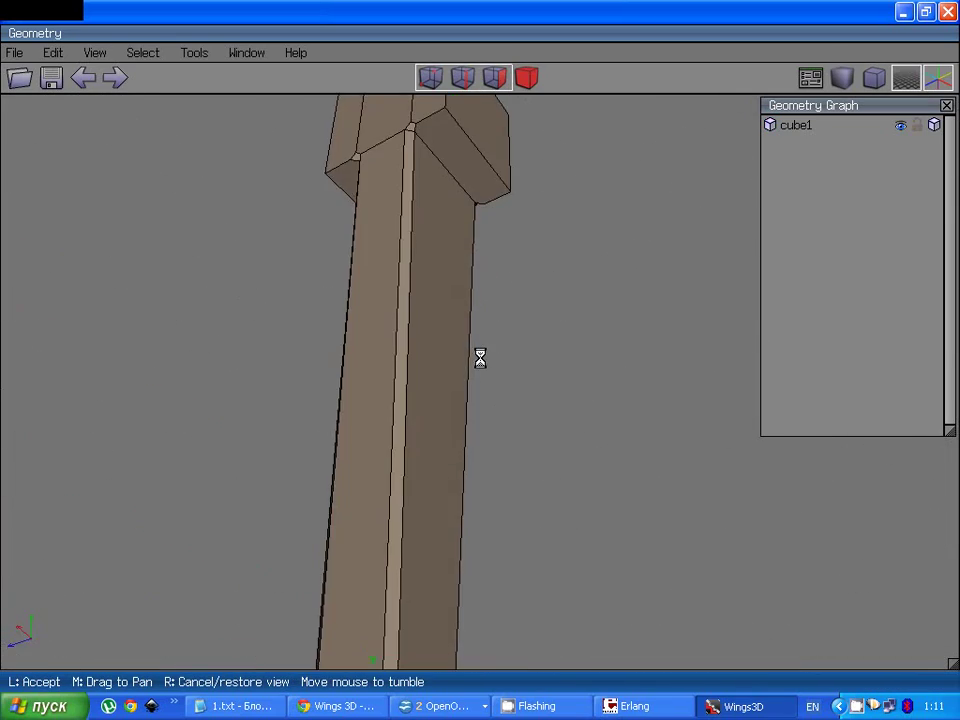
scroll(480, 358, "down", 3)
scroll(480, 358, "up", 1)
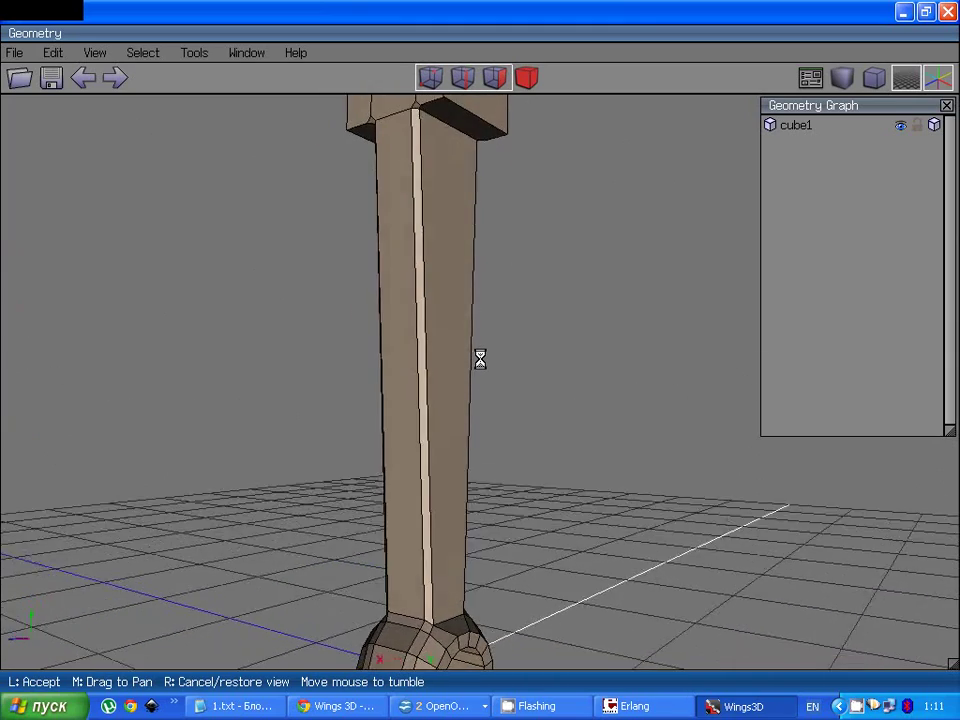
scroll(480, 358, "down", 3)
scroll(480, 358, "up", 4)
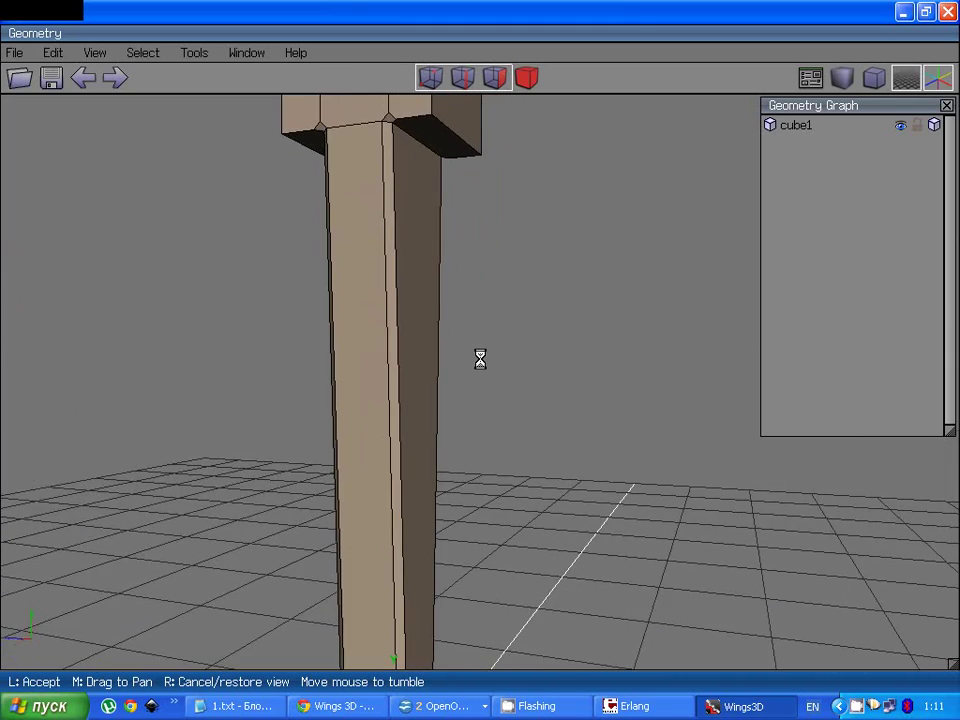
left_click(480, 358)
left_click(409, 240)
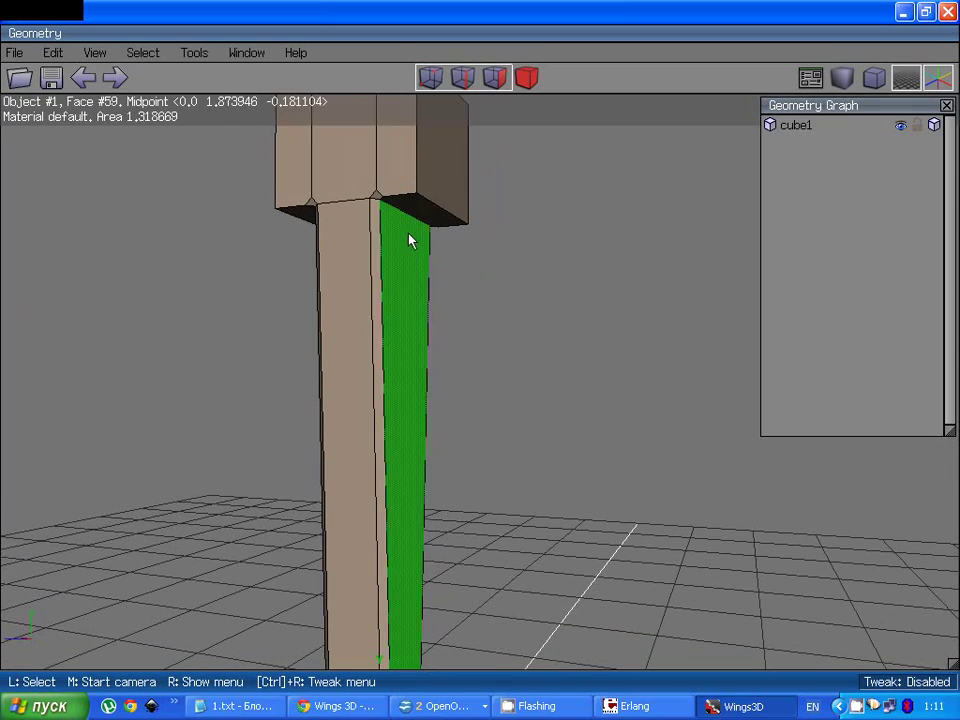
Step: Centre the view on the head block's middle side face and inspect its underside
left_click(354, 189)
key("a")
scroll(517, 366, "up", 2)
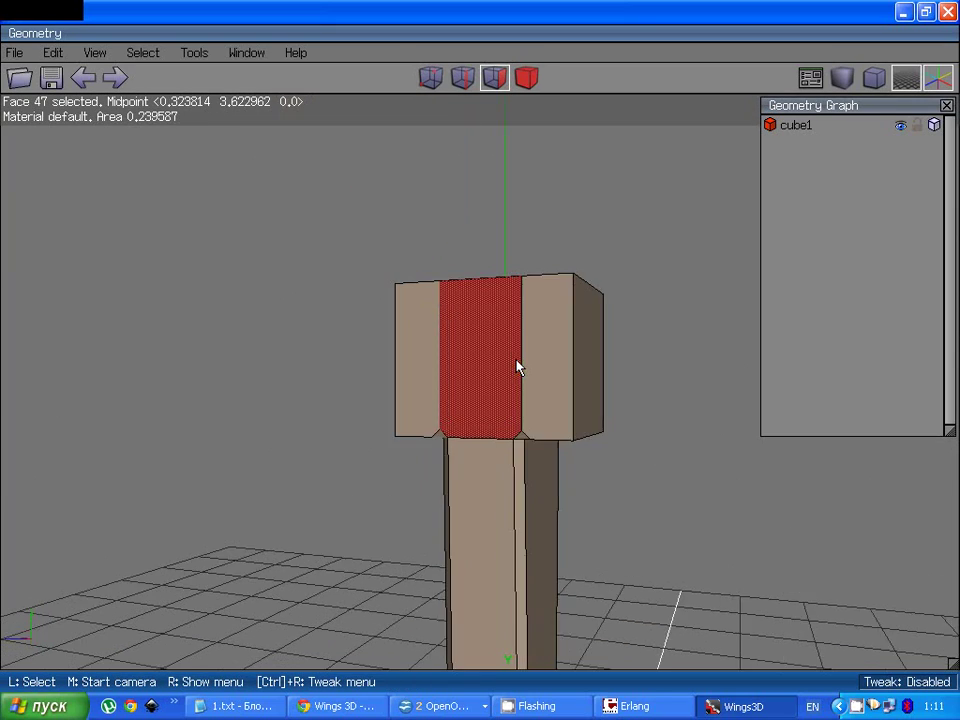
scroll(517, 366, "up", 3)
left_click(517, 366)
middle_click(482, 366)
left_click(480, 360)
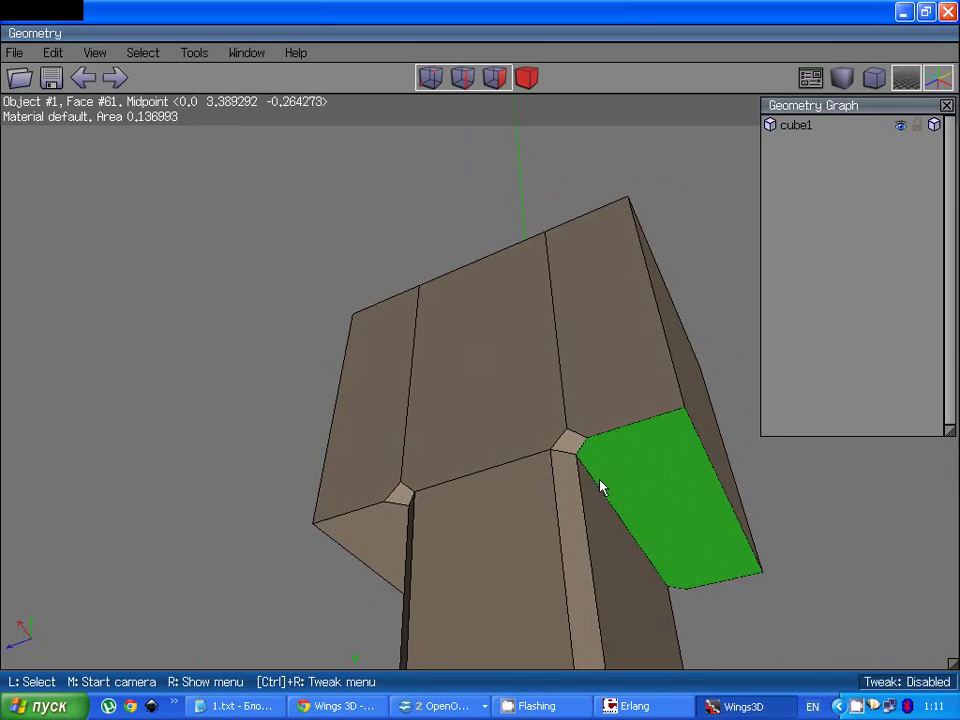
key("2")
left_click(605, 436)
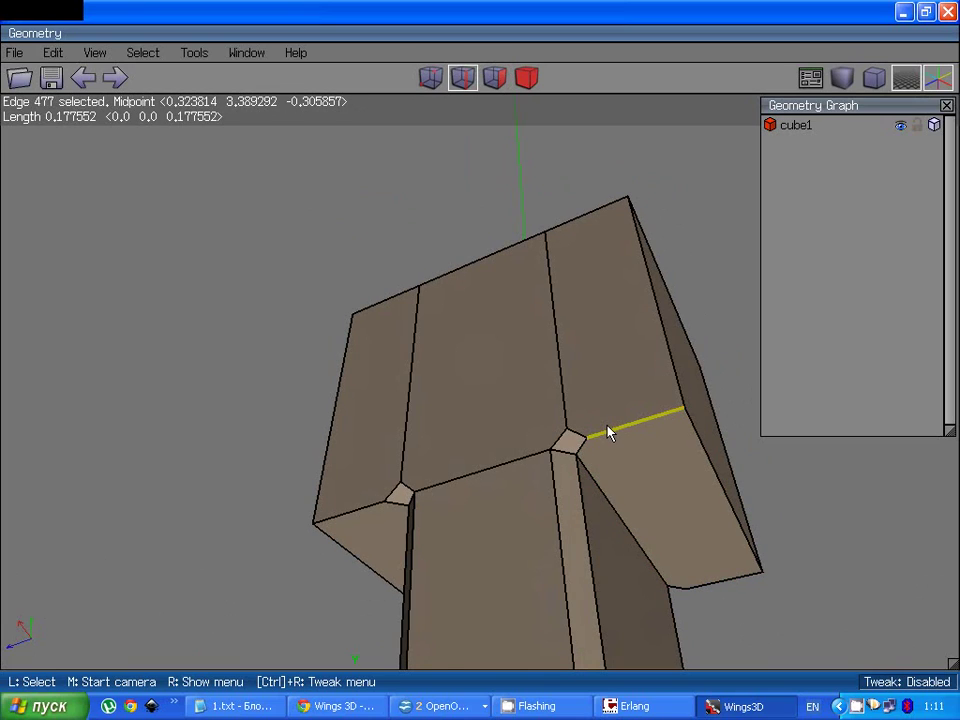
left_click(688, 437)
left_click(695, 584)
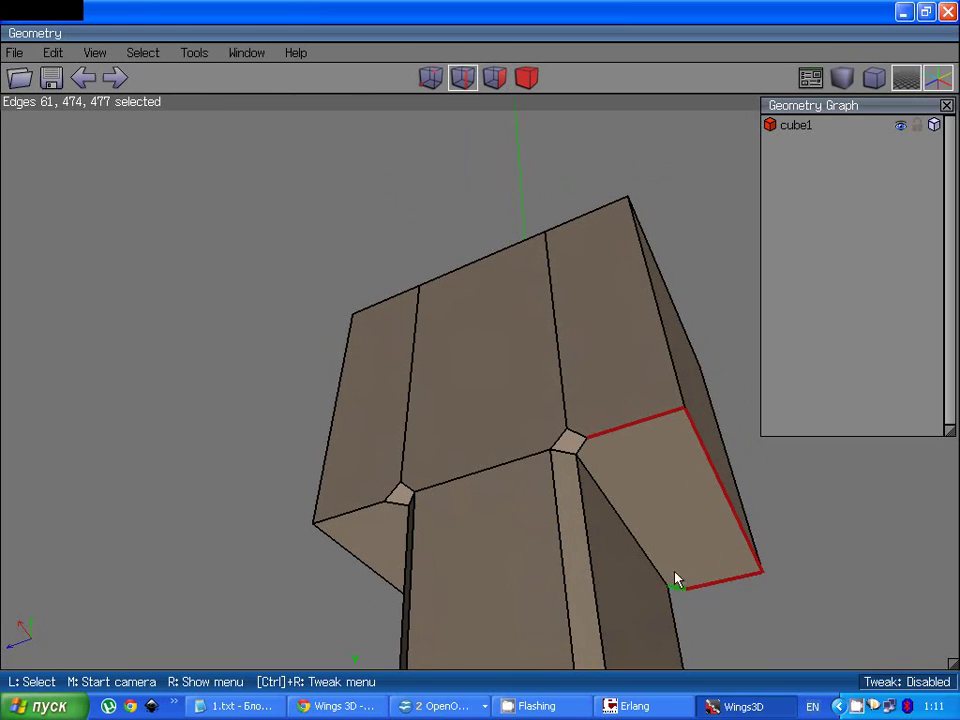
middle_click(468, 507)
left_click(398, 465)
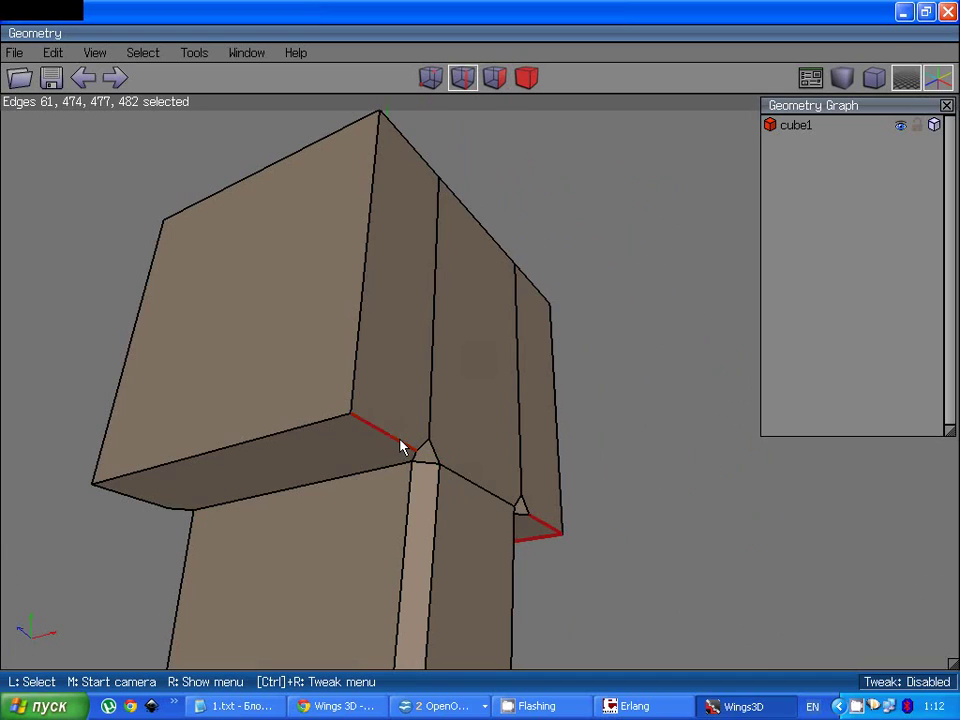
middle_click(484, 364)
left_click(289, 498)
key("3")
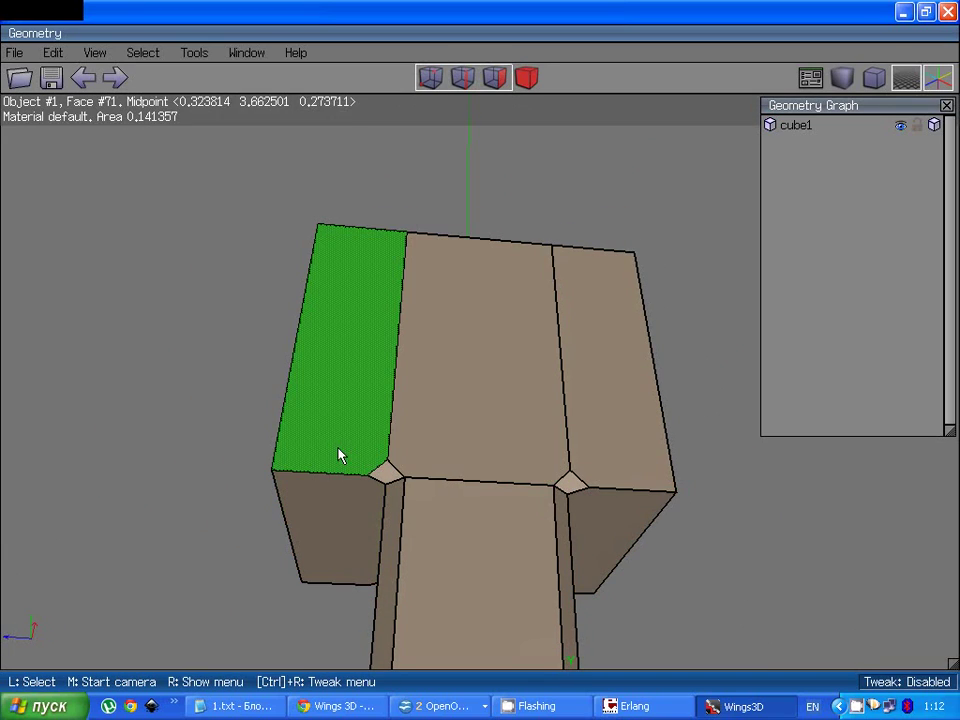
Step: Select the vertical edges across one divided side of the head block, including its corner edges
key("2")
left_click(281, 448)
middle_click(354, 440)
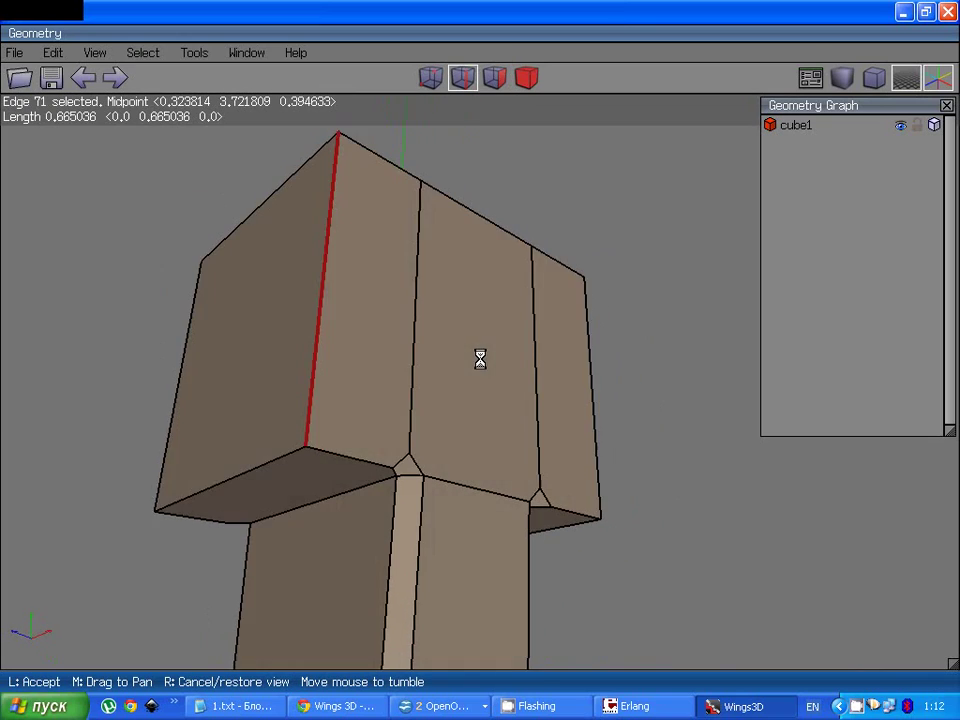
left_click(369, 443)
key("g")
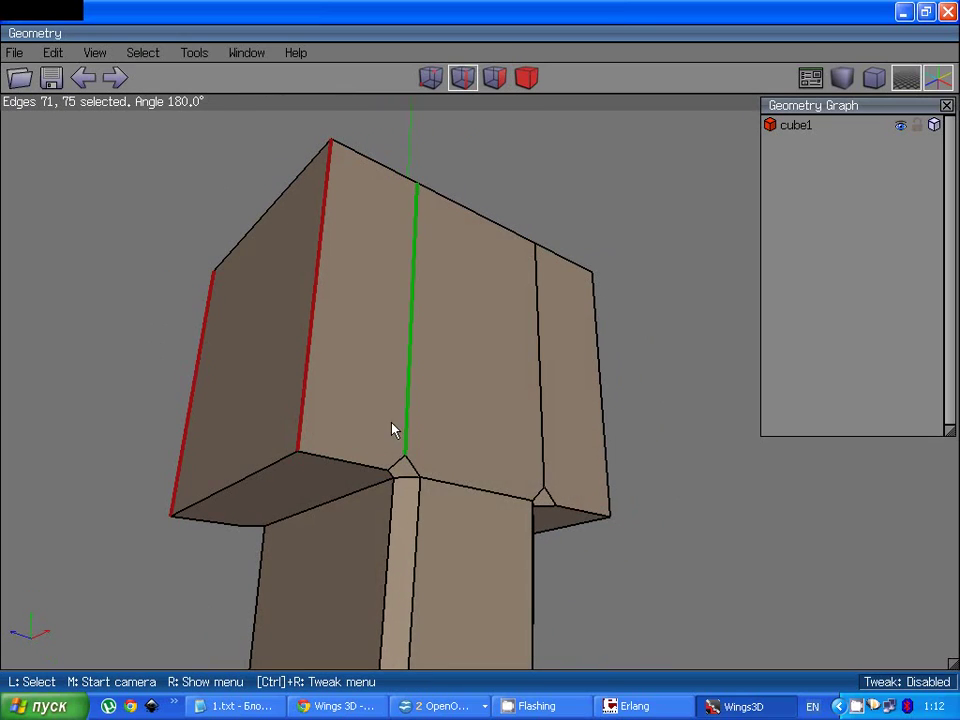
left_click(540, 424)
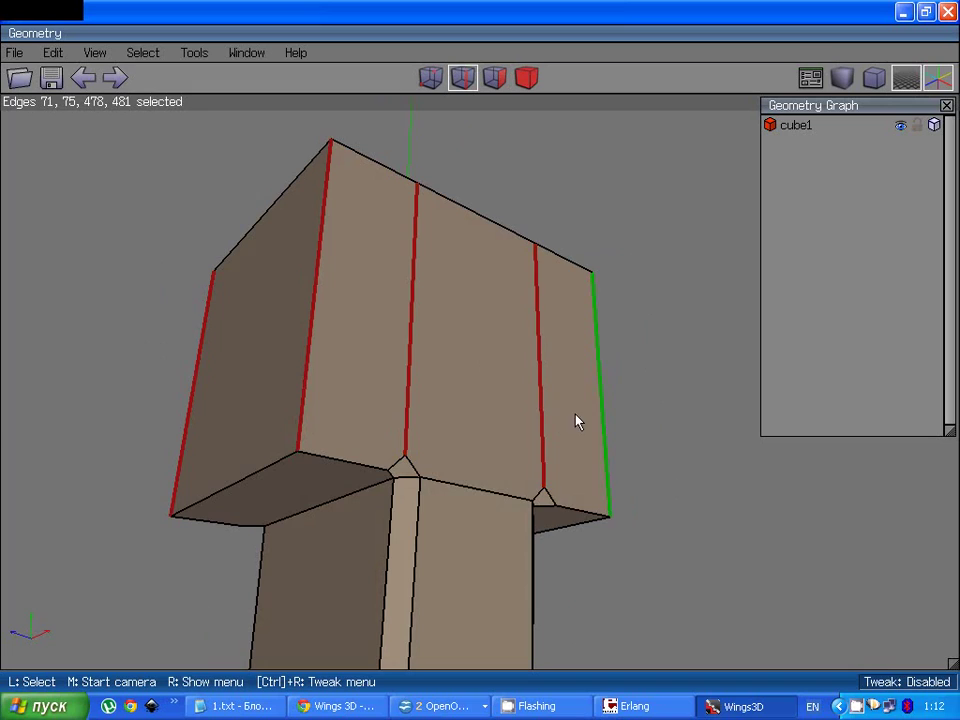
middle_click(574, 420)
left_click(601, 416)
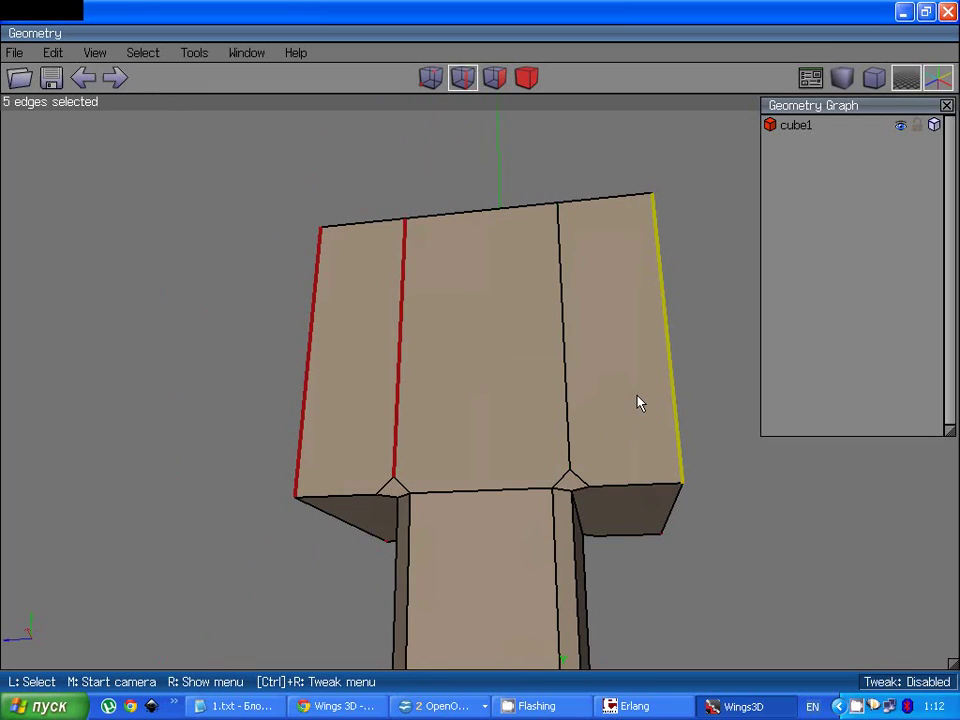
Step: Add the remaining vertical edges on the head block's opposite divided side to the edge selection
middle_click(640, 403)
left_click(467, 360)
left_click(585, 390)
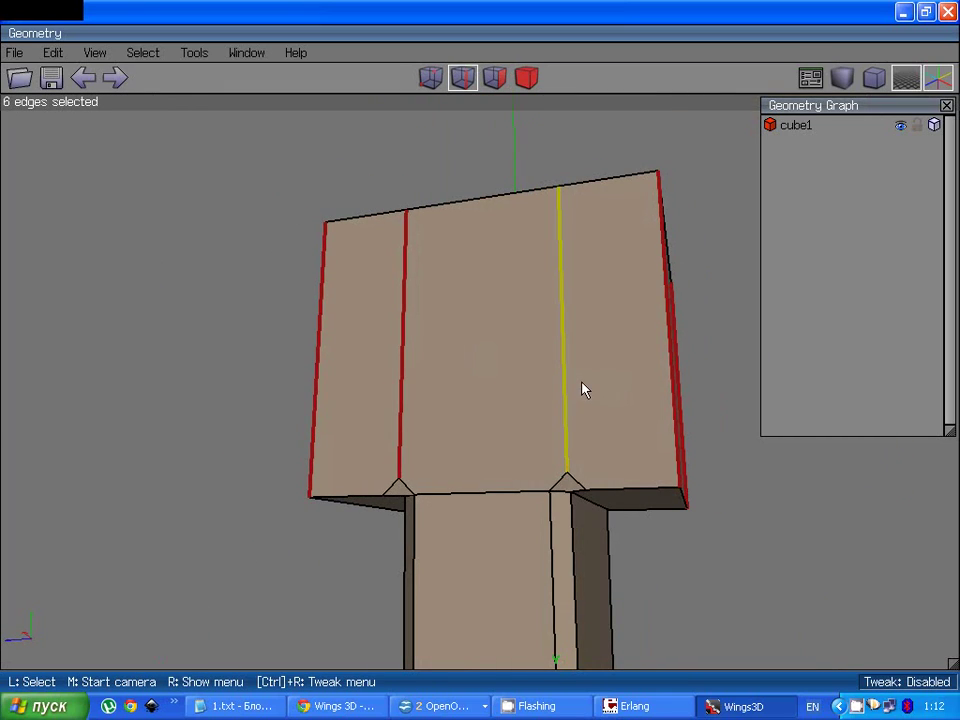
middle_click(585, 390)
left_click(480, 358)
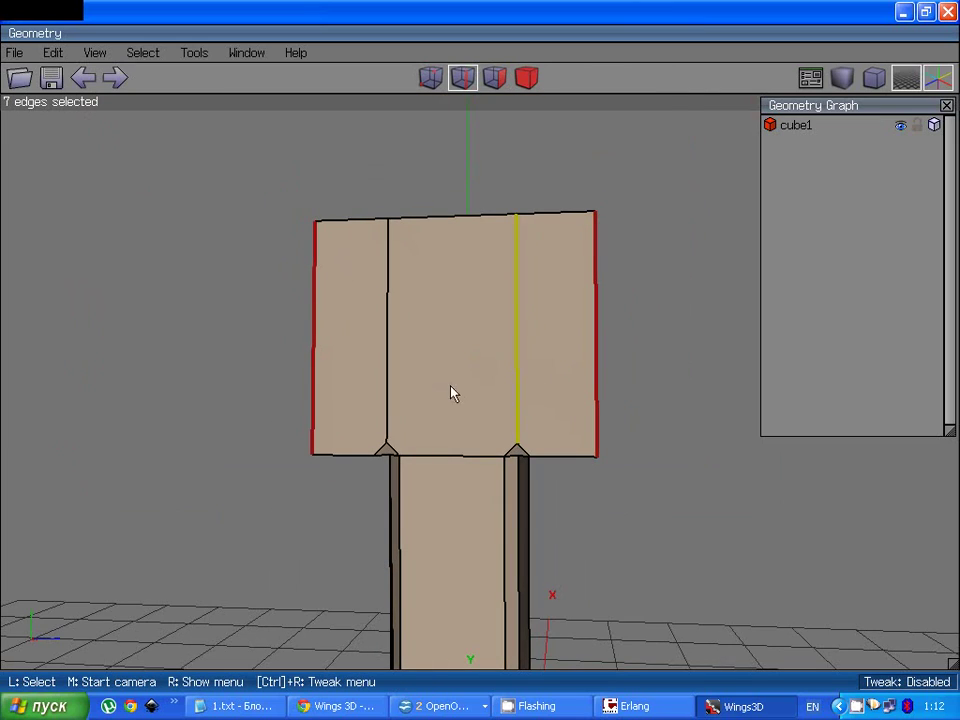
left_click(388, 392)
middle_click(388, 392)
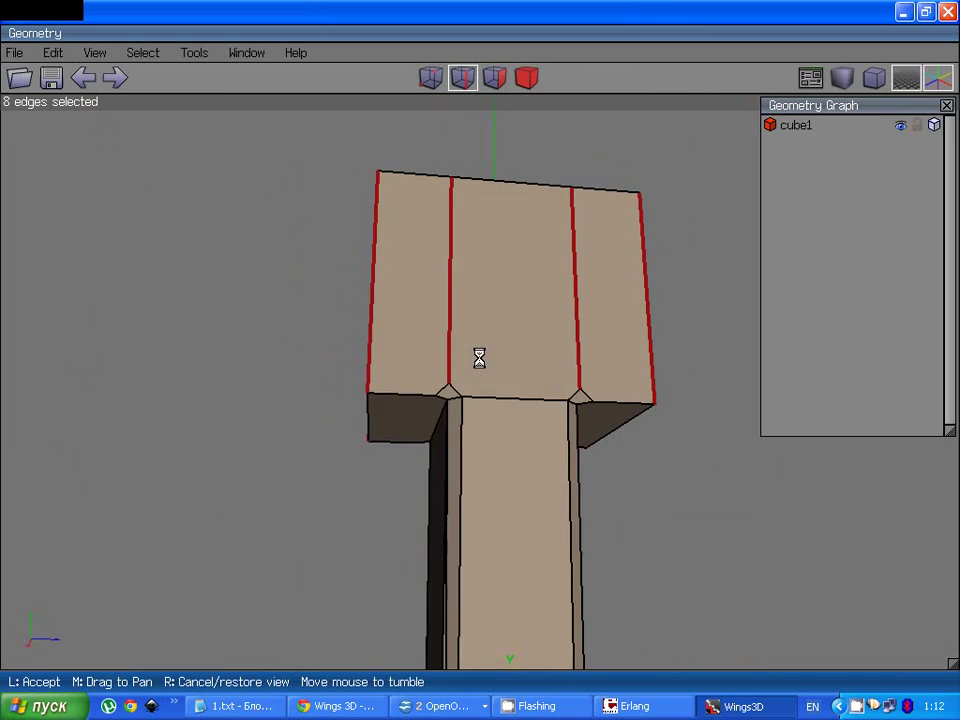
left_click(479, 358)
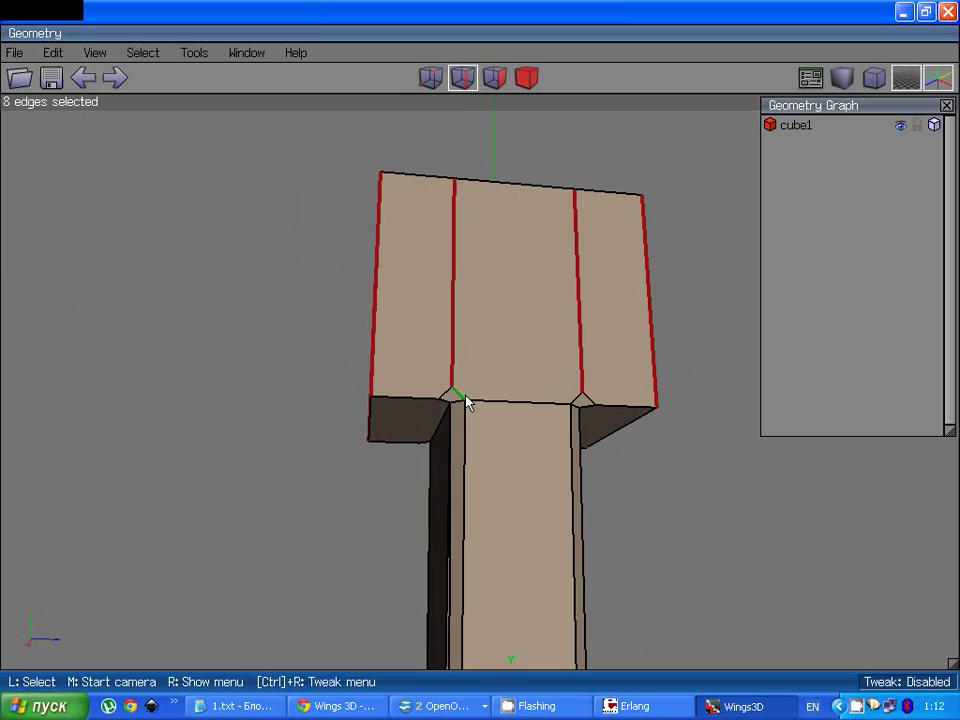
middle_click(469, 393)
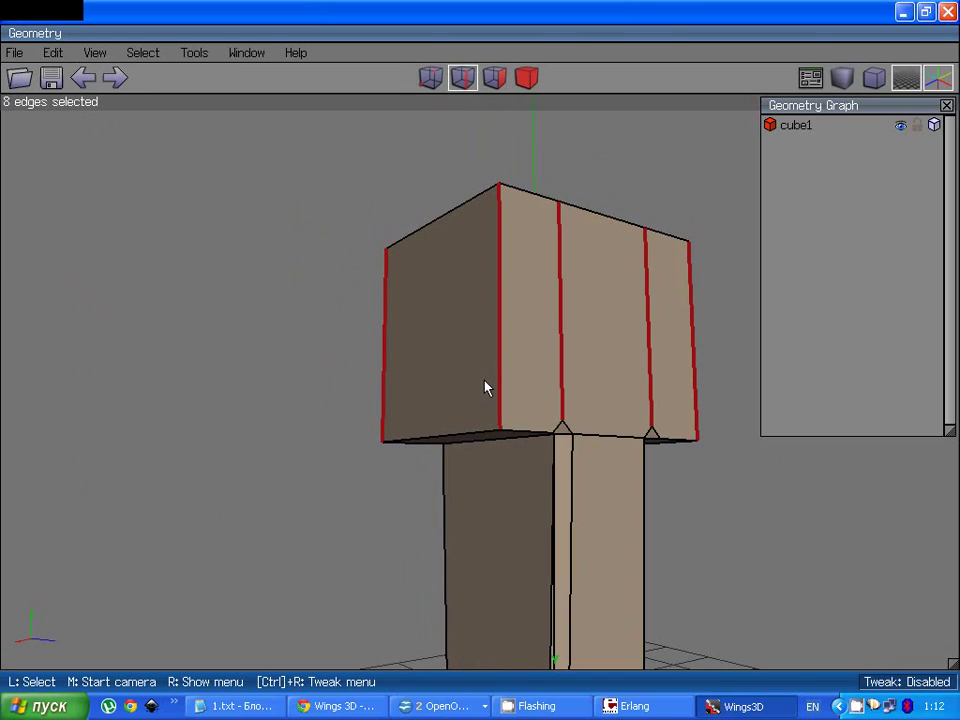
Step: Inset the two opposite undivided end faces of the head block by about 24.4%
scroll(485, 388, "down", 5)
scroll(485, 388, "up", 3)
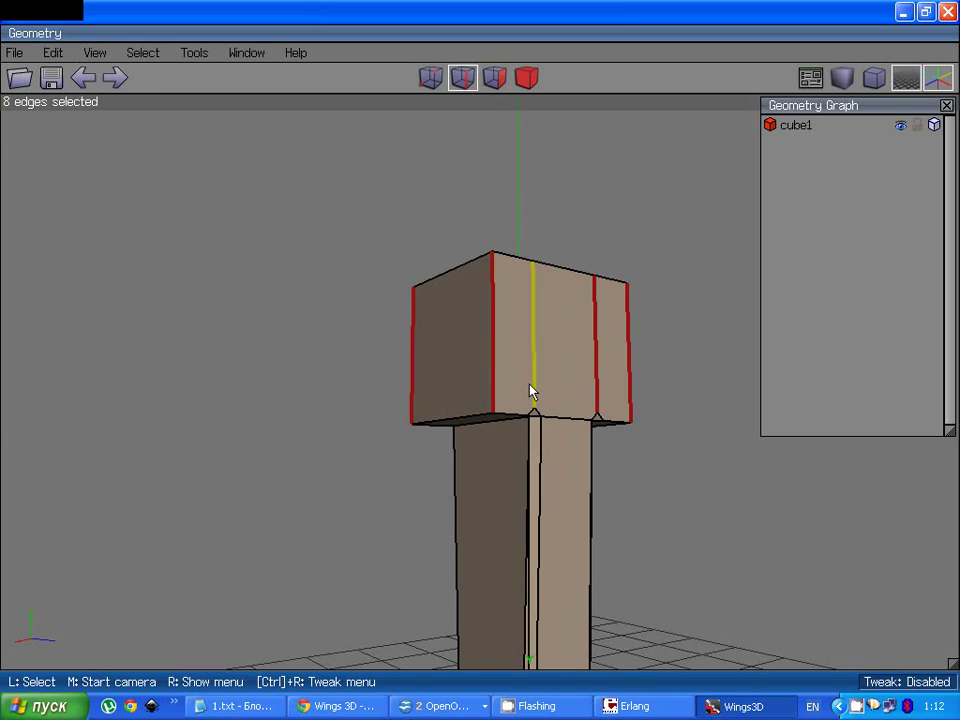
middle_click(531, 392)
left_click(480, 360)
key("f")
left_click(545, 372)
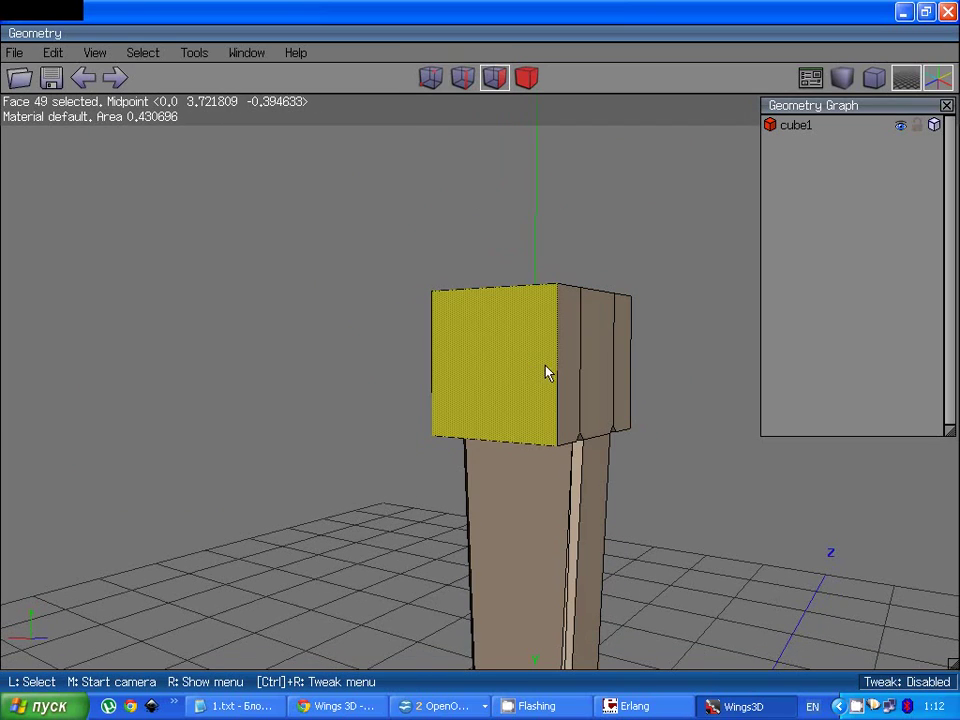
middle_click(545, 372)
left_click(510, 356)
left_click(525, 356)
right_click(488, 378)
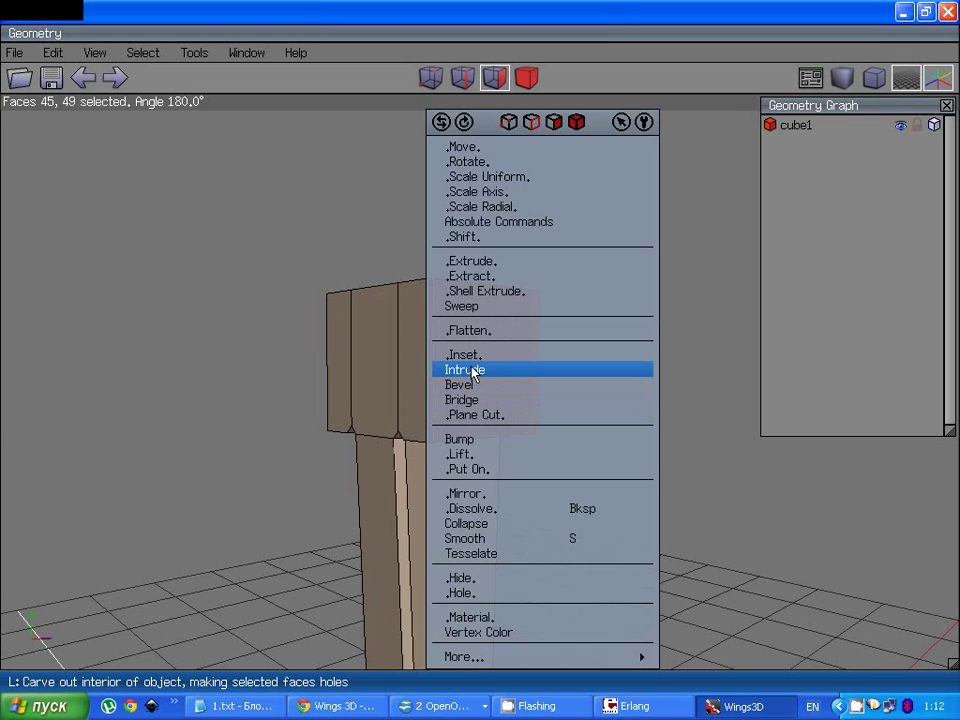
left_click(476, 370)
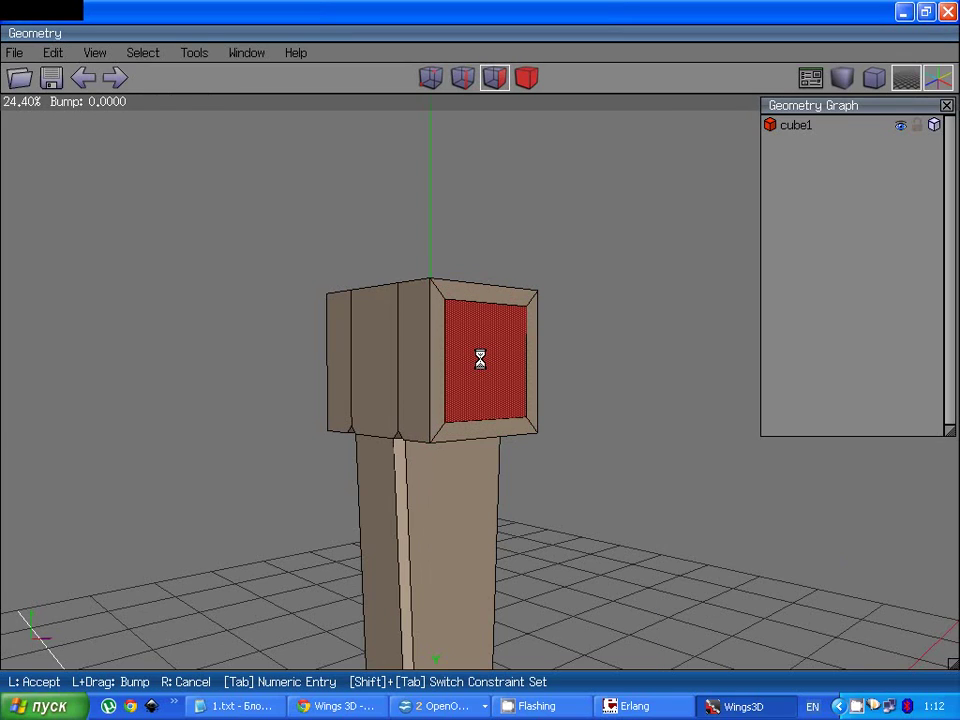
left_click(478, 361)
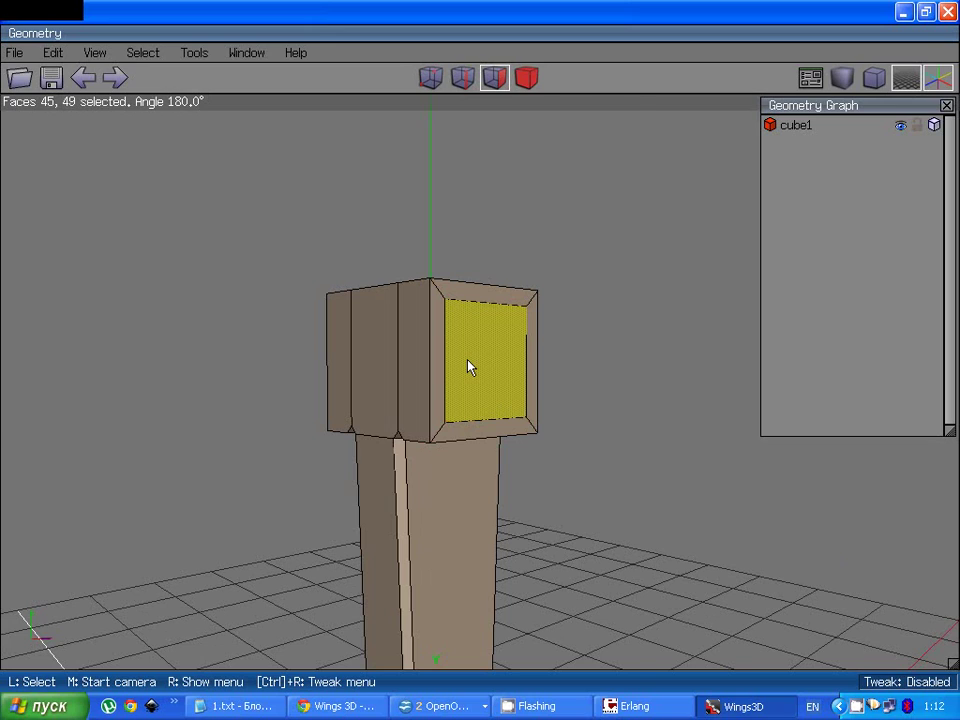
Step: Bridge the two inset end faces to cut a rectangular opening through the head block, and inspect it
right_click(469, 365)
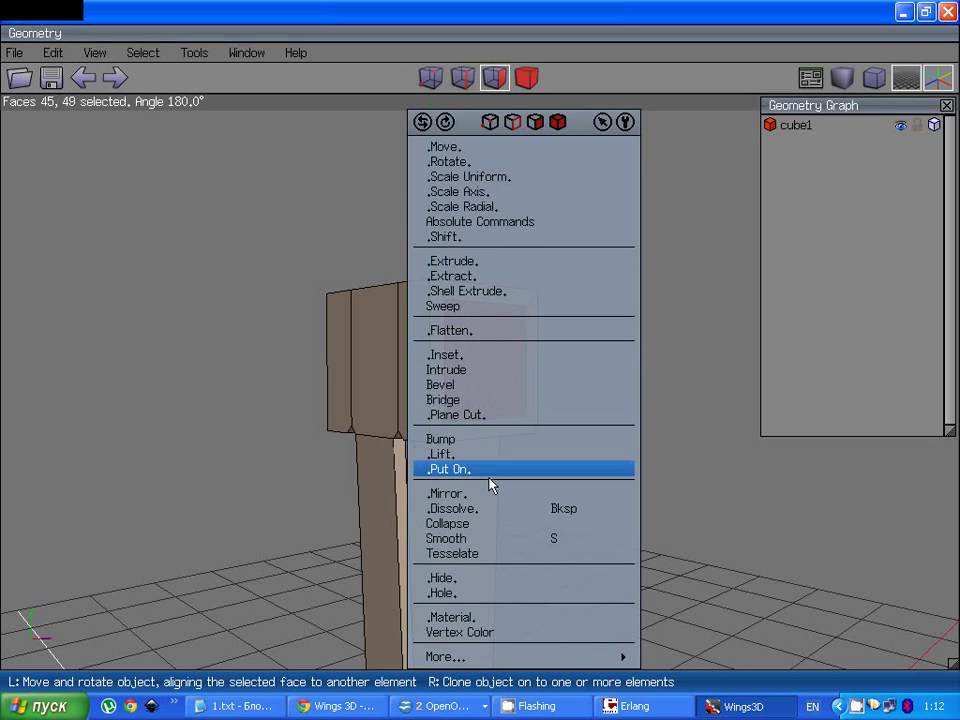
left_click(474, 399)
middle_click(489, 420)
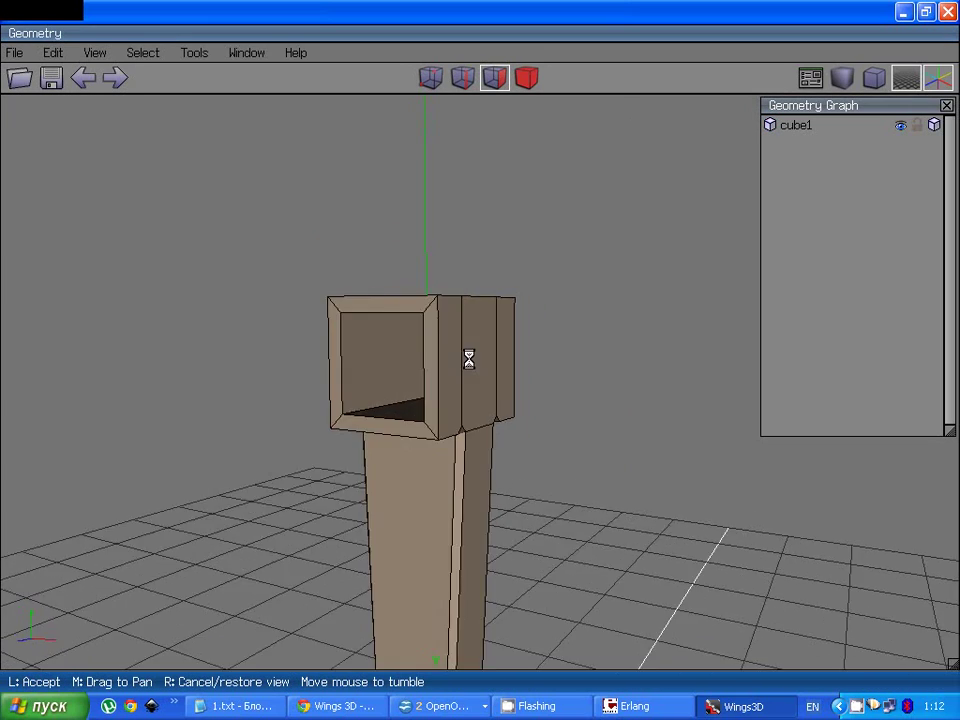
left_click(482, 360)
middle_click(452, 439)
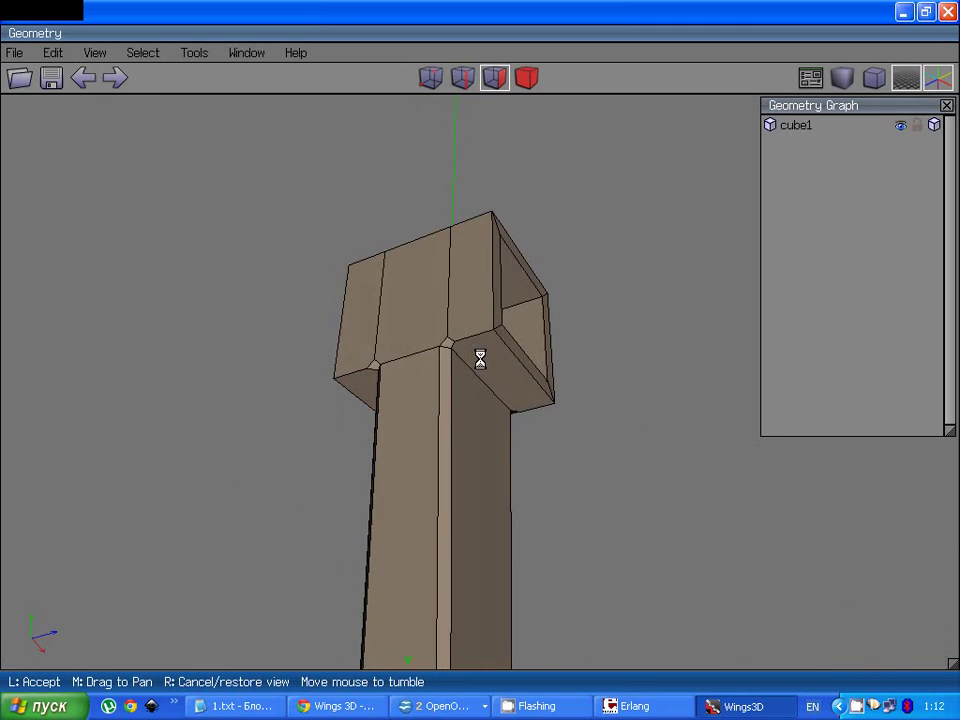
left_click(465, 364)
middle_click(476, 343)
left_click(480, 358)
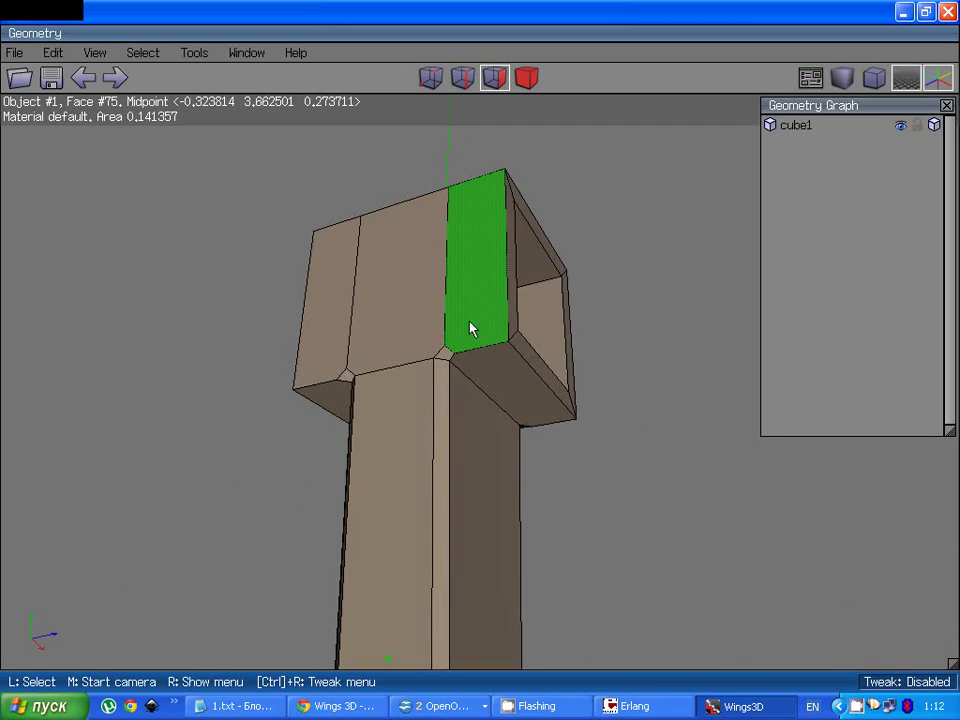
middle_click(485, 325)
right_click(472, 360)
left_click(463, 78)
left_click(463, 349)
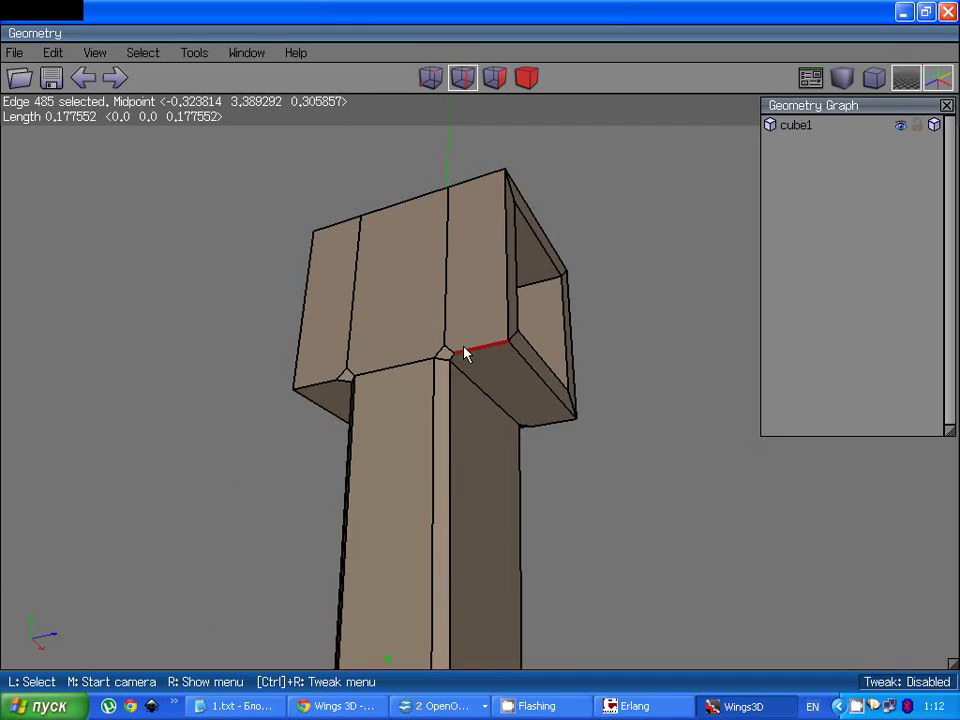
left_click(322, 385)
right_click(322, 393)
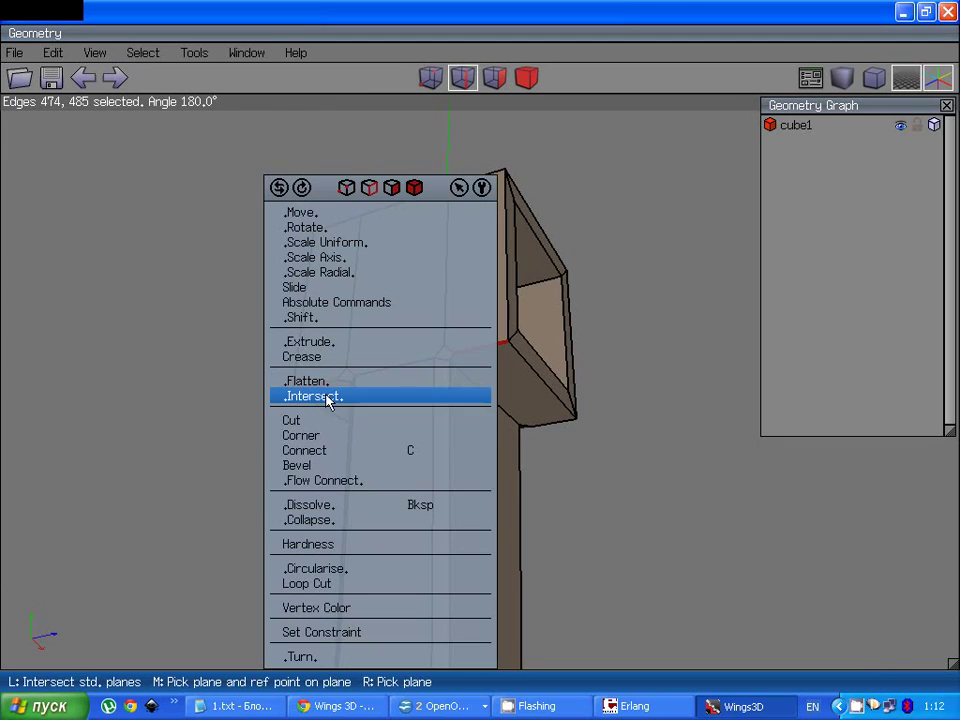
left_click(577, 311)
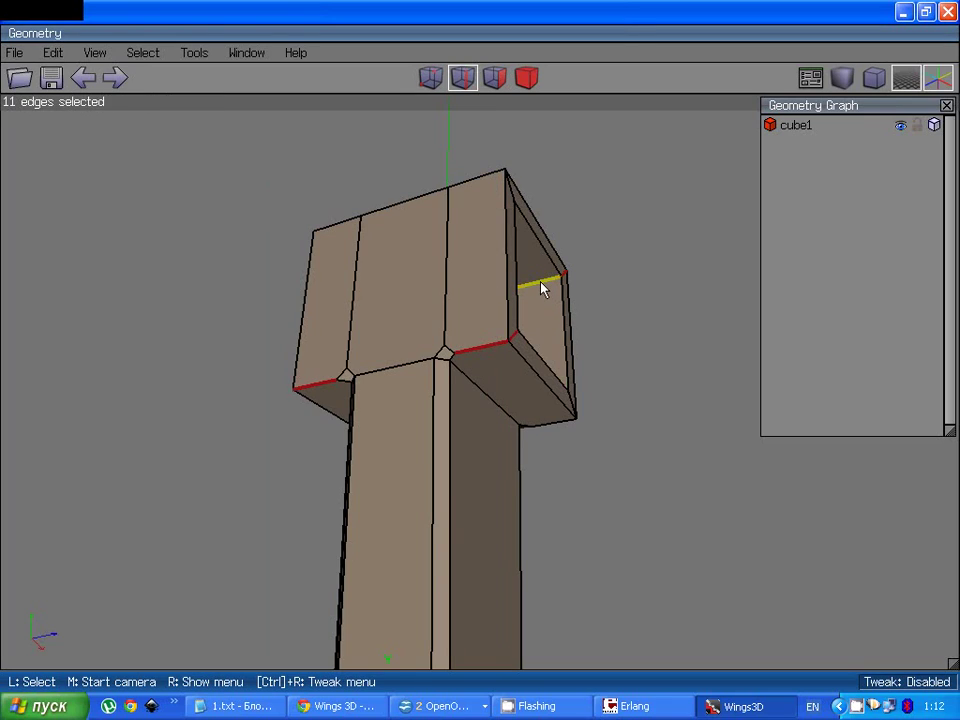
key("b")
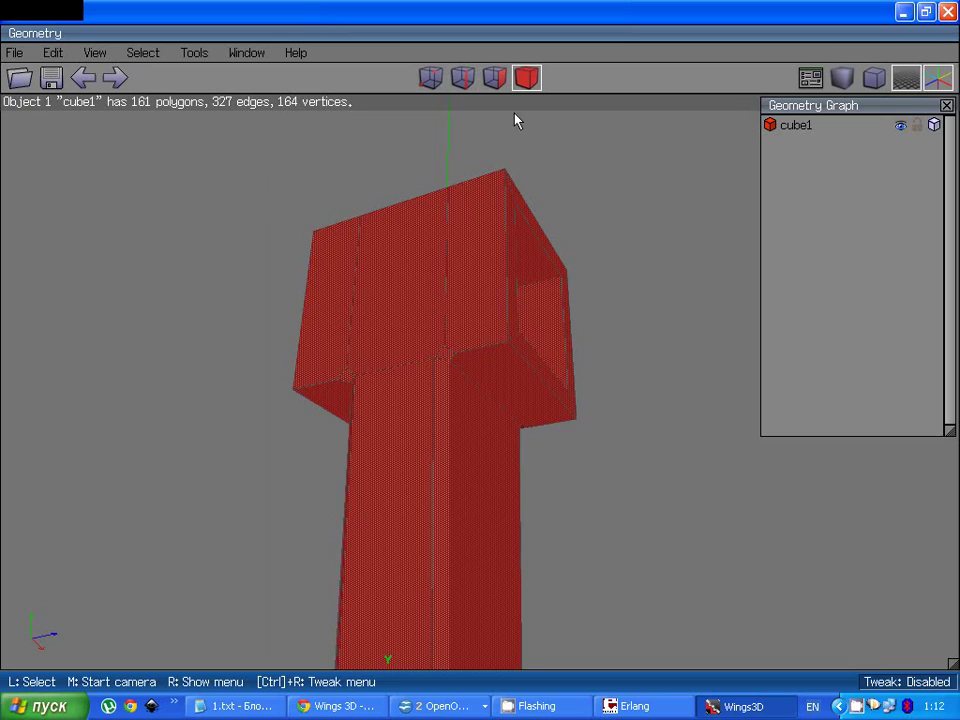
left_click(471, 84)
left_click(486, 355)
key("f")
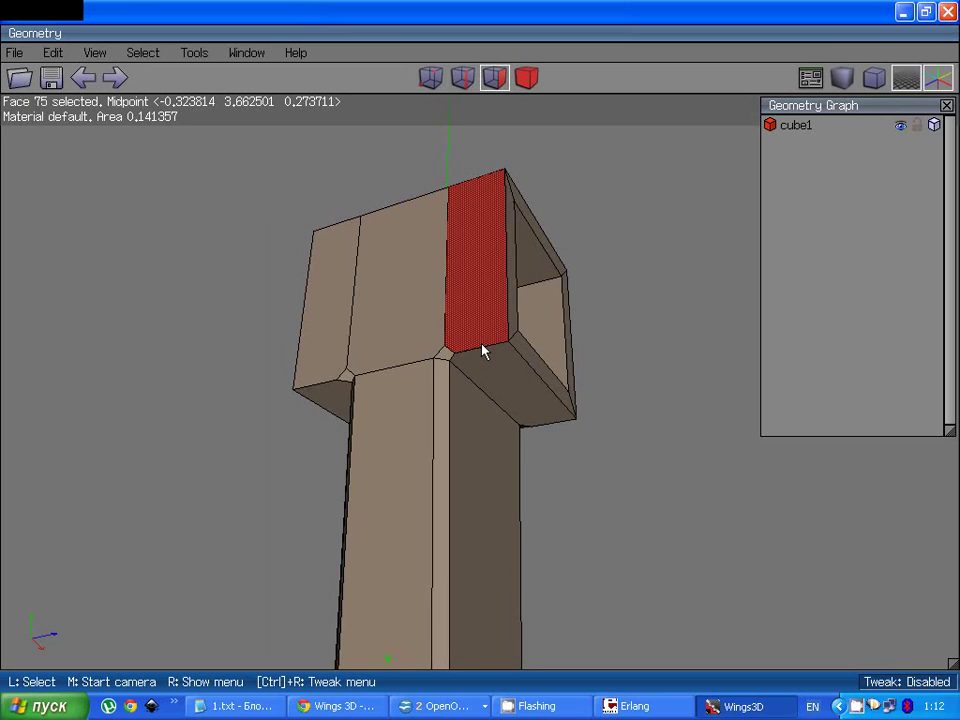
key("space")
key("e")
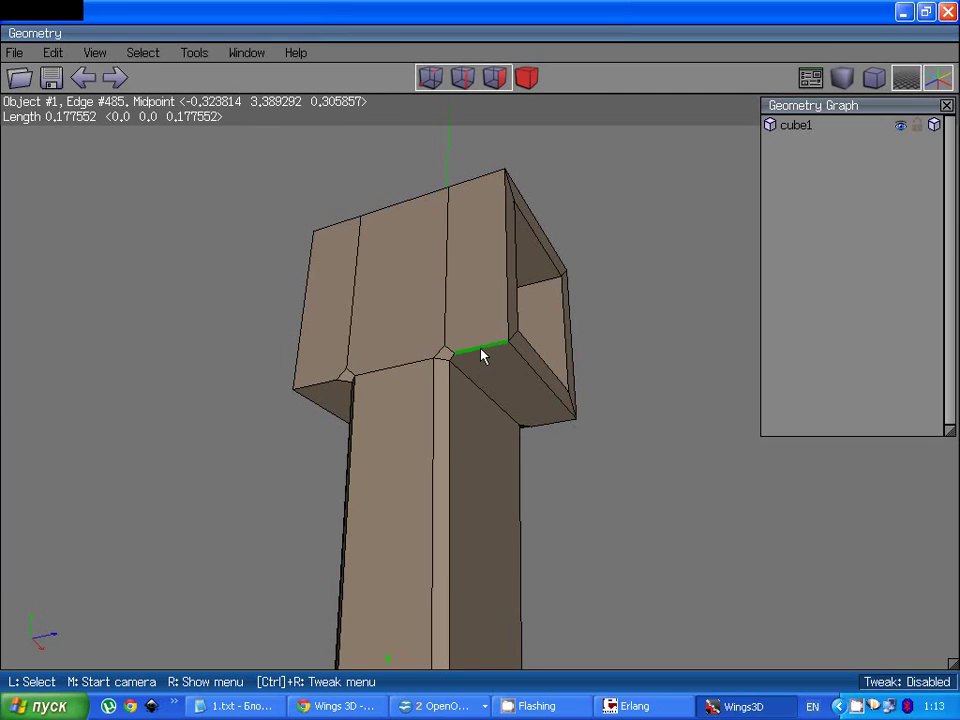
Step: Select the four short horizontal outer edges at one open end of the head block and the long edges inside the opening
left_click(480, 353)
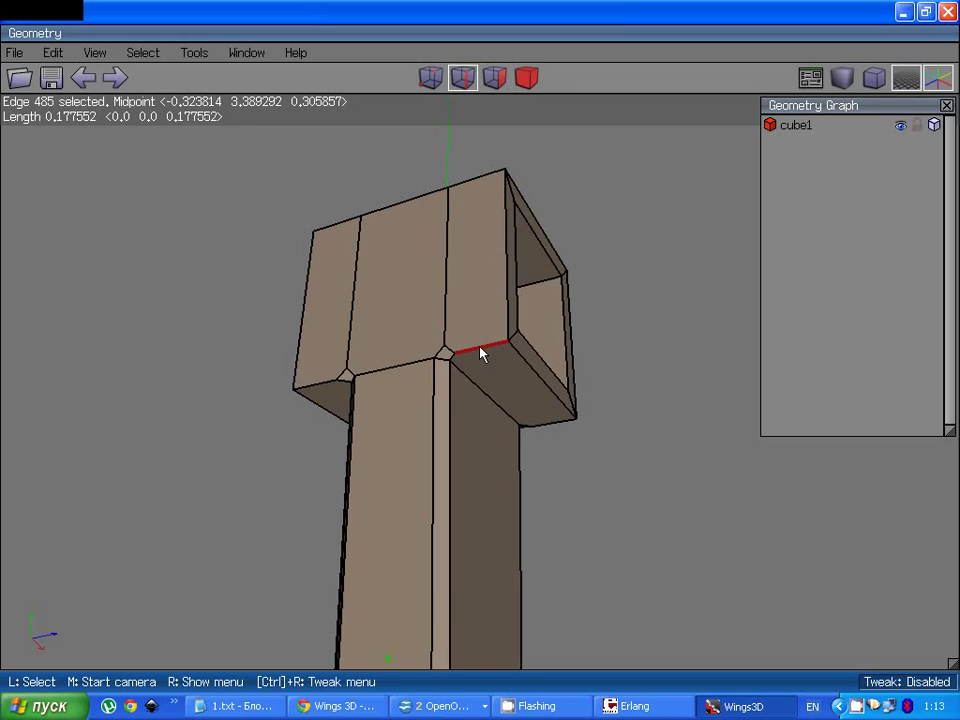
left_click(484, 186)
middle_click(503, 238)
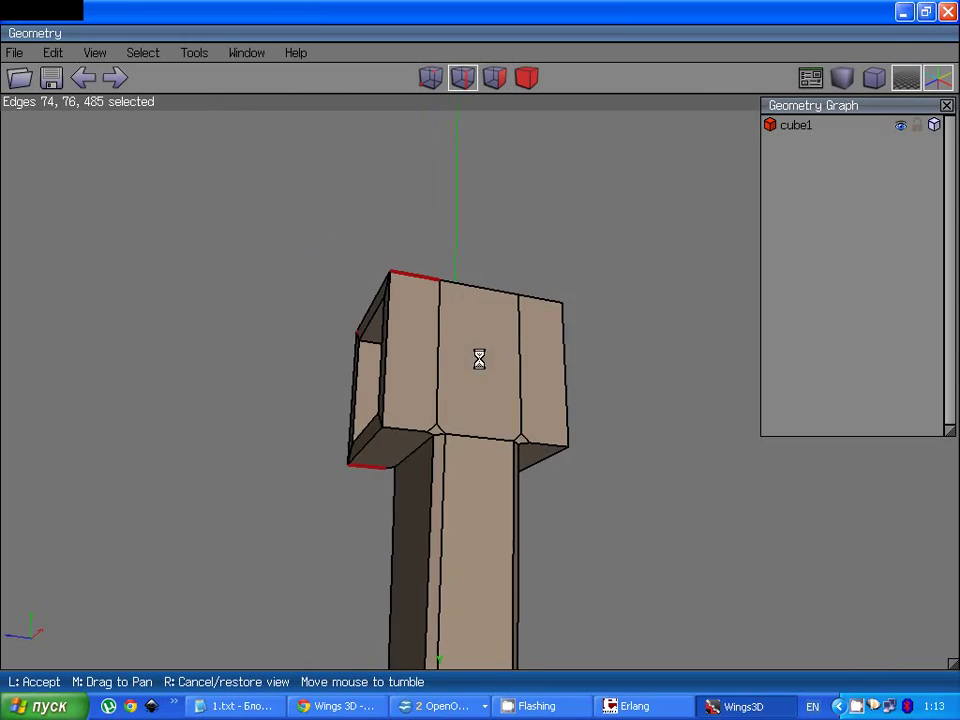
left_click(473, 320)
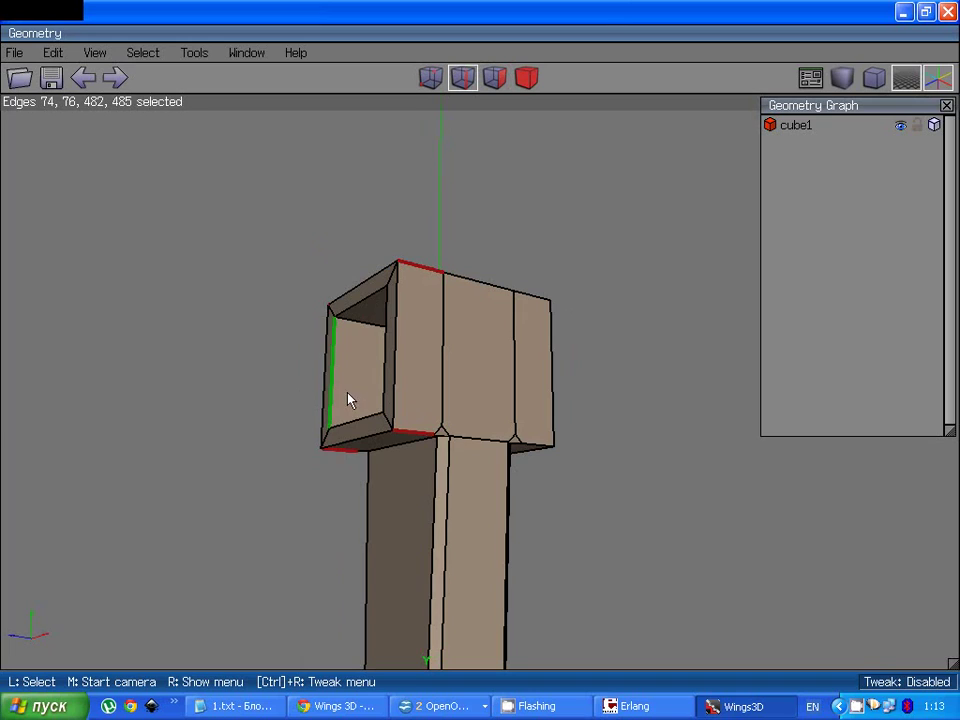
key("l")
Step: Add the four short horizontal outer edges at the head block's other open end to the selection
middle_click(366, 349)
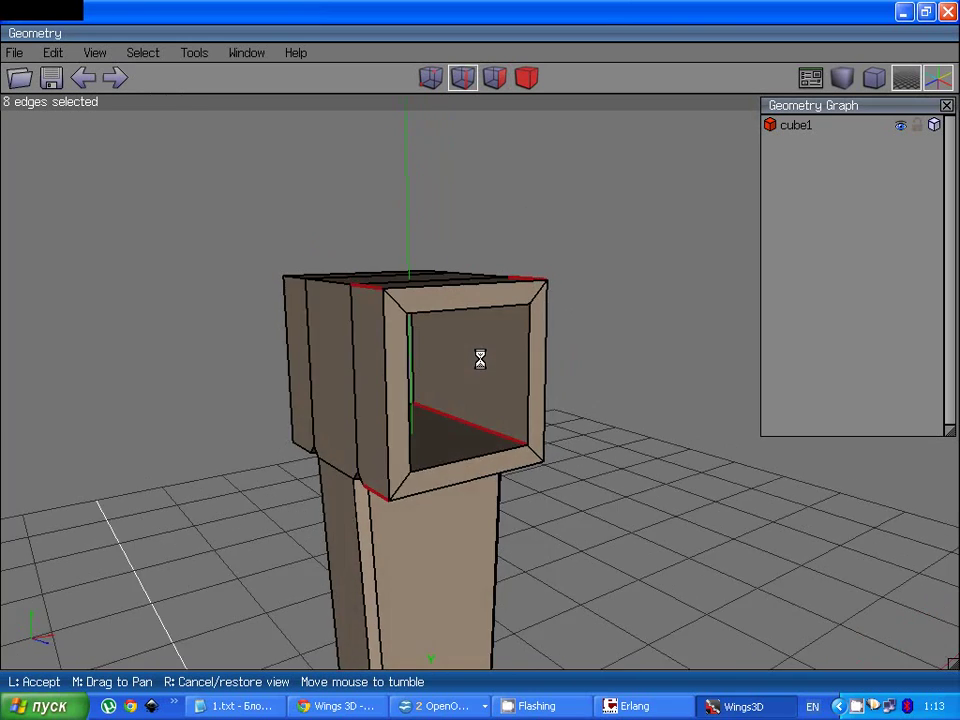
left_click(348, 362)
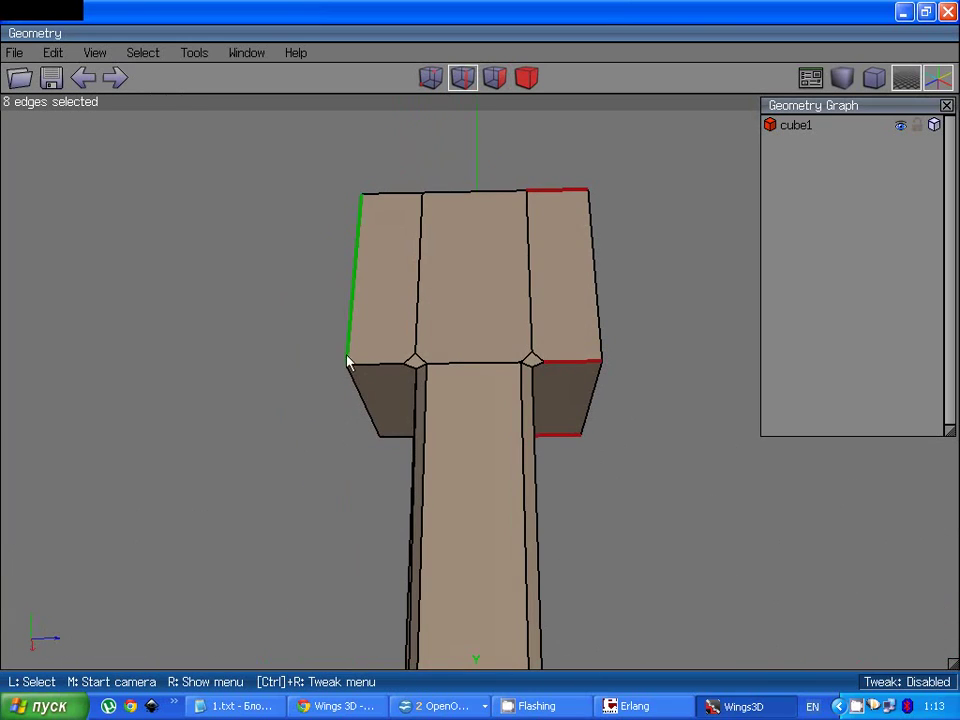
left_click(395, 211)
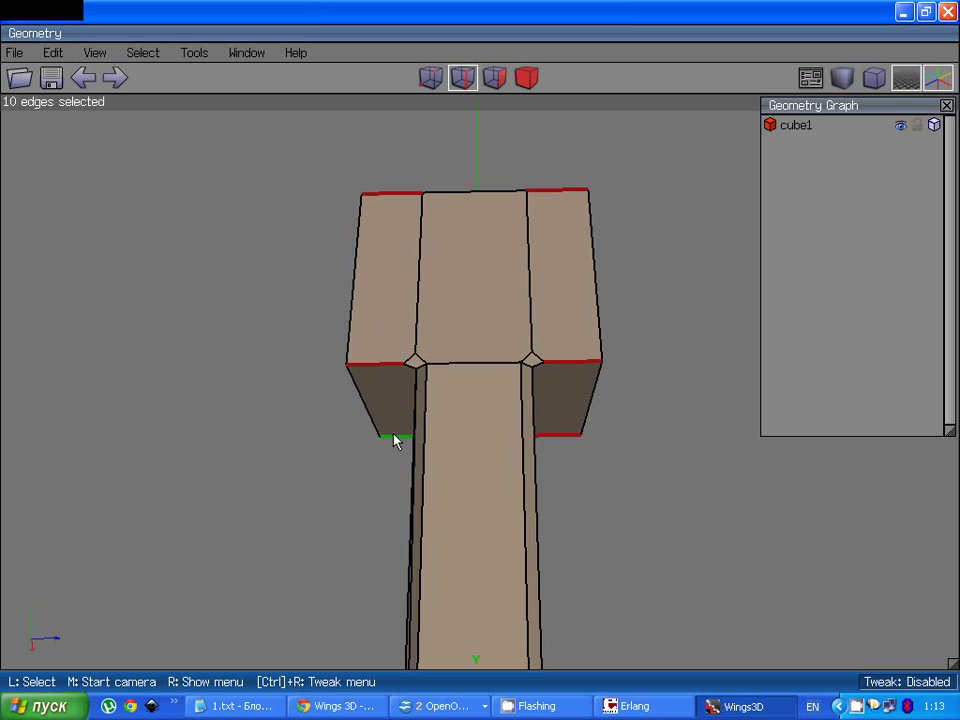
middle_click(423, 395)
left_click(467, 338)
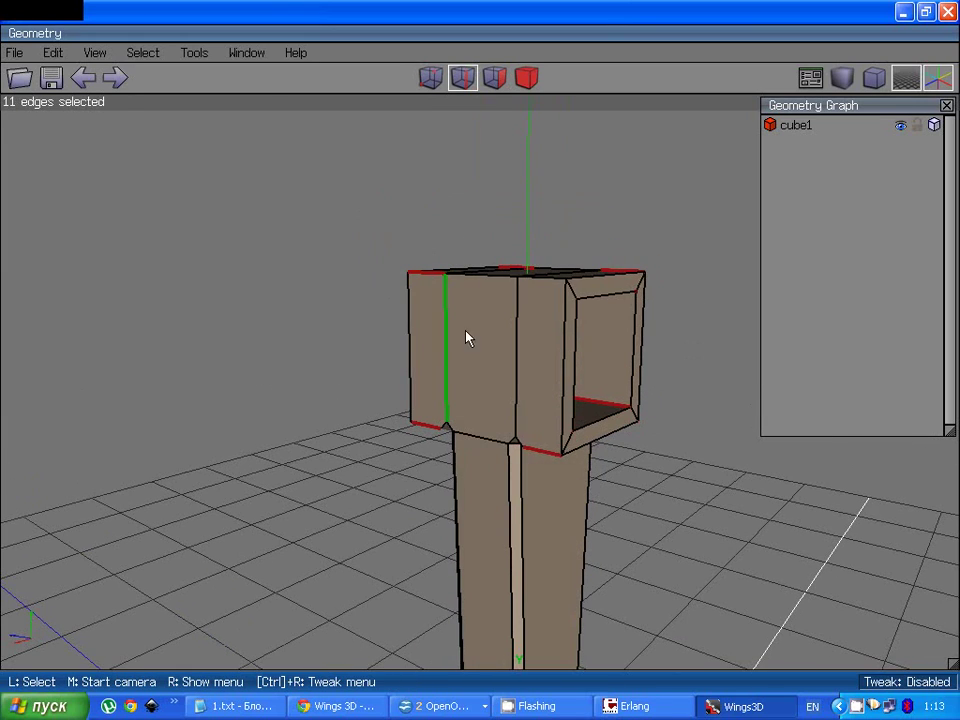
left_click(551, 288)
Step: Add the middle top edges on both divided sides of the head block to the selection
middle_click(551, 302)
left_click(507, 296)
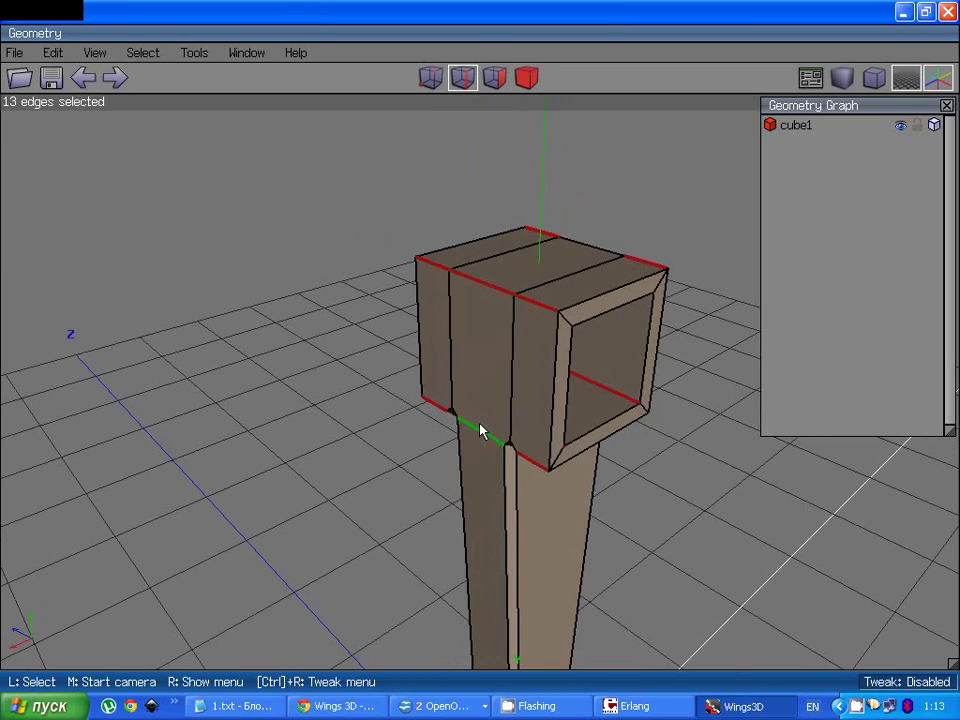
middle_click(535, 380)
left_click(482, 358)
left_click(504, 439)
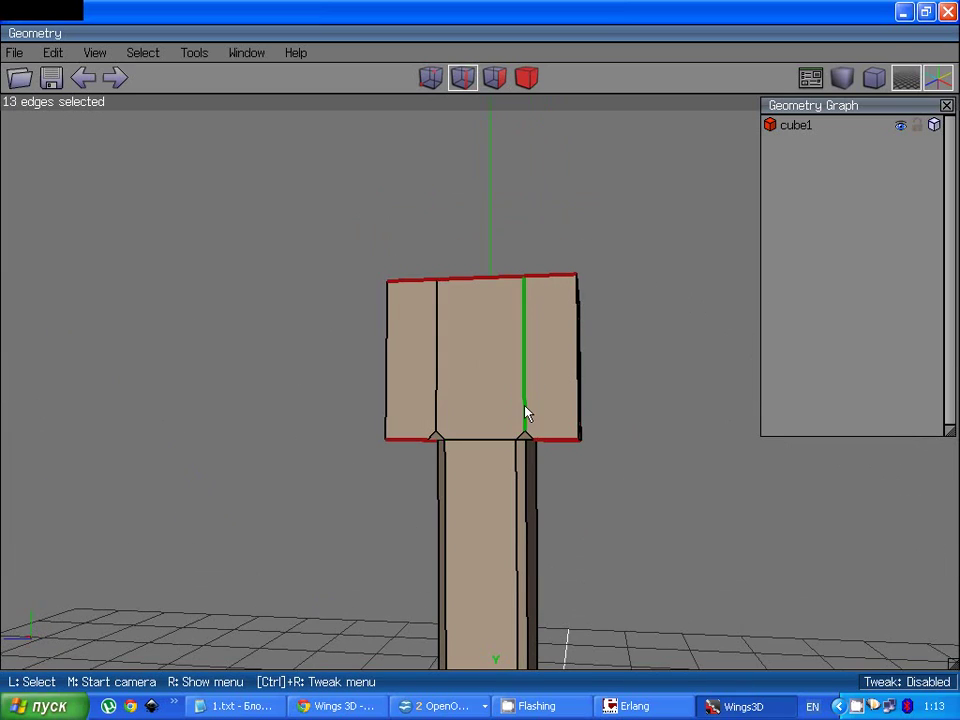
middle_click(525, 411)
left_click(521, 328)
left_click(521, 328)
scroll(521, 330, "down", 2)
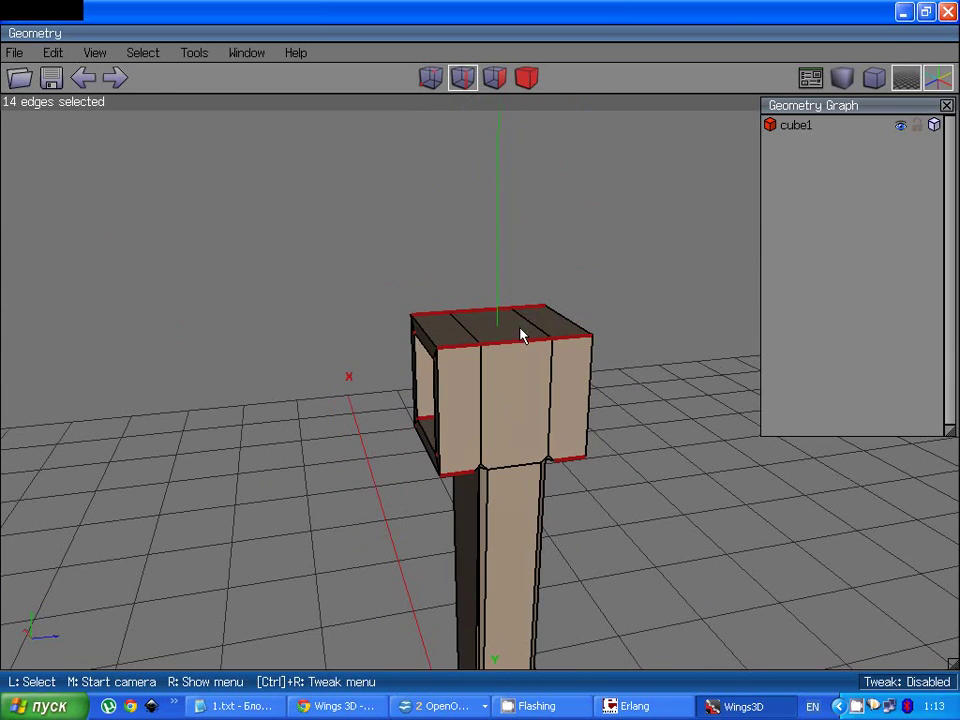
middle_click(528, 368)
left_click(513, 401)
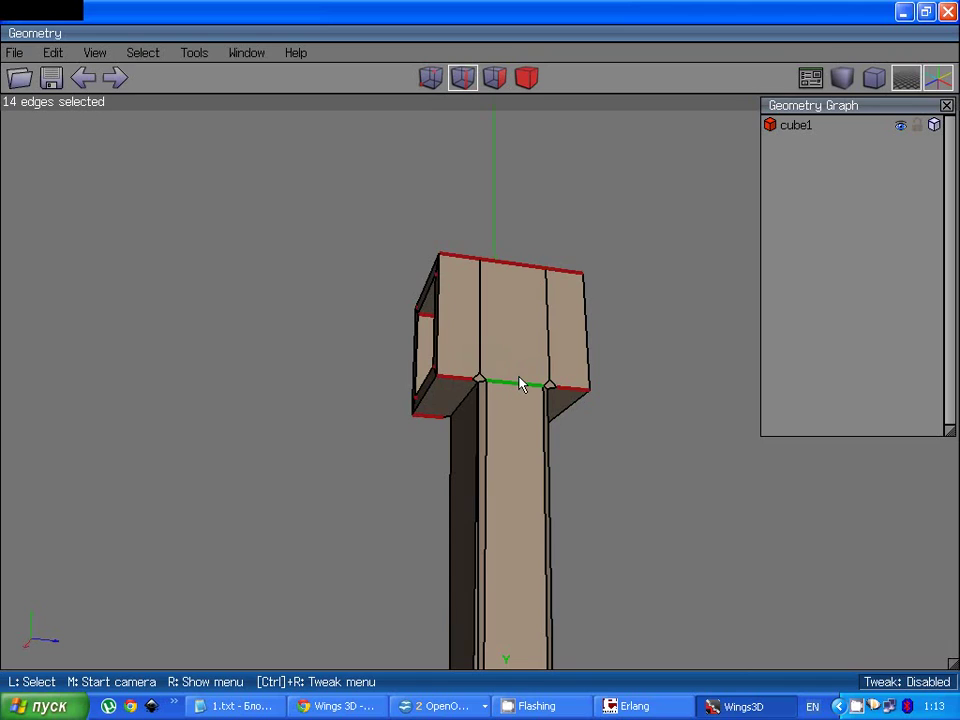
middle_click(519, 384)
left_click(536, 328)
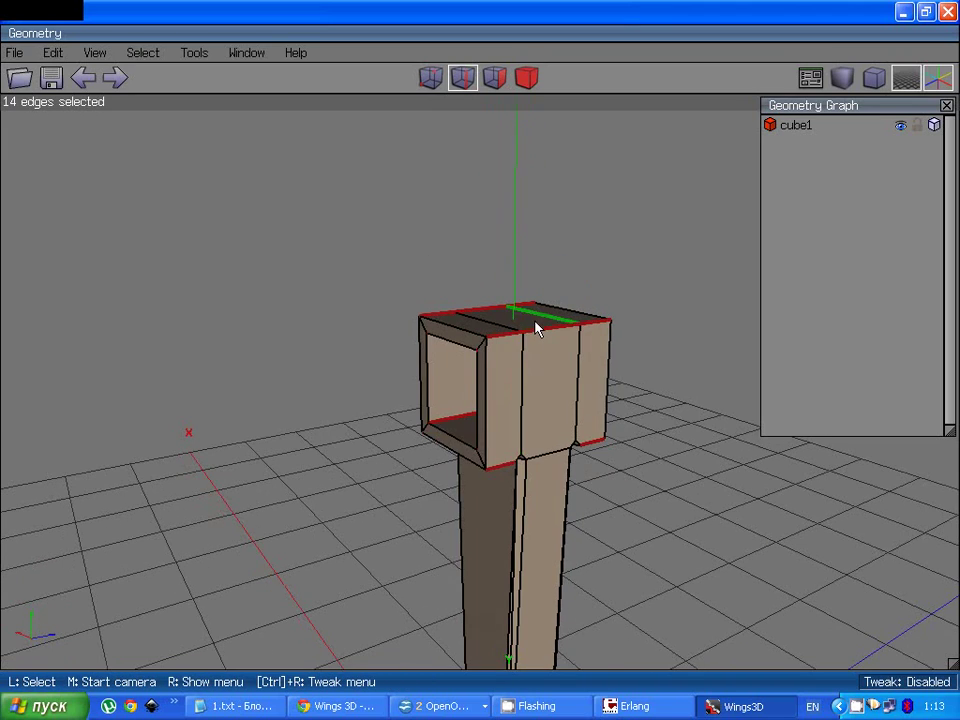
scroll(536, 328, "up", 2)
right_click(540, 326)
left_click(549, 463)
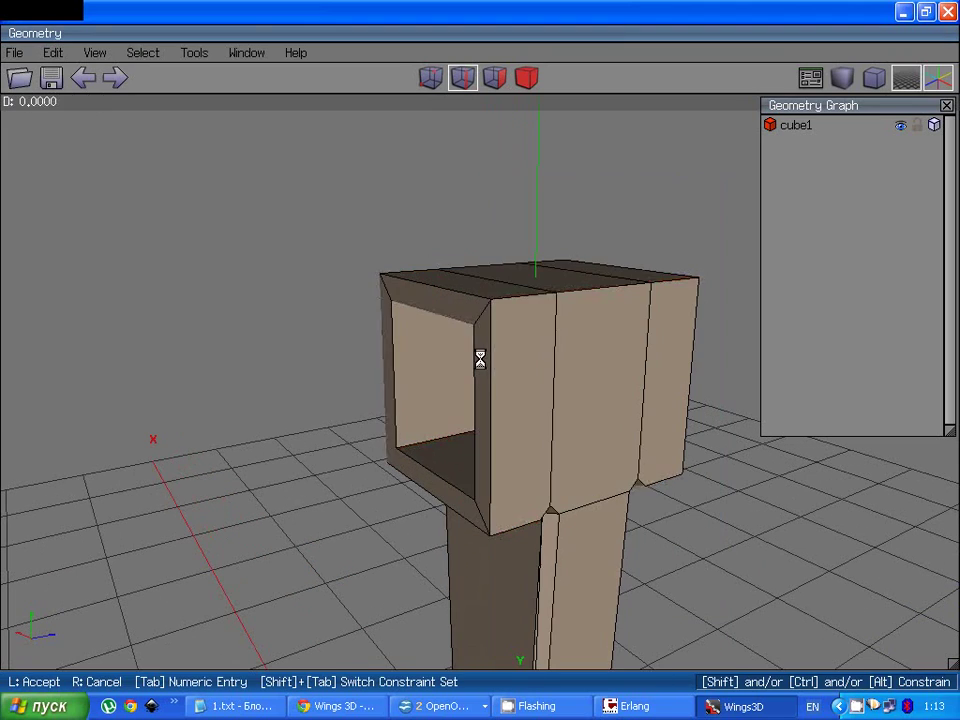
left_click(548, 473)
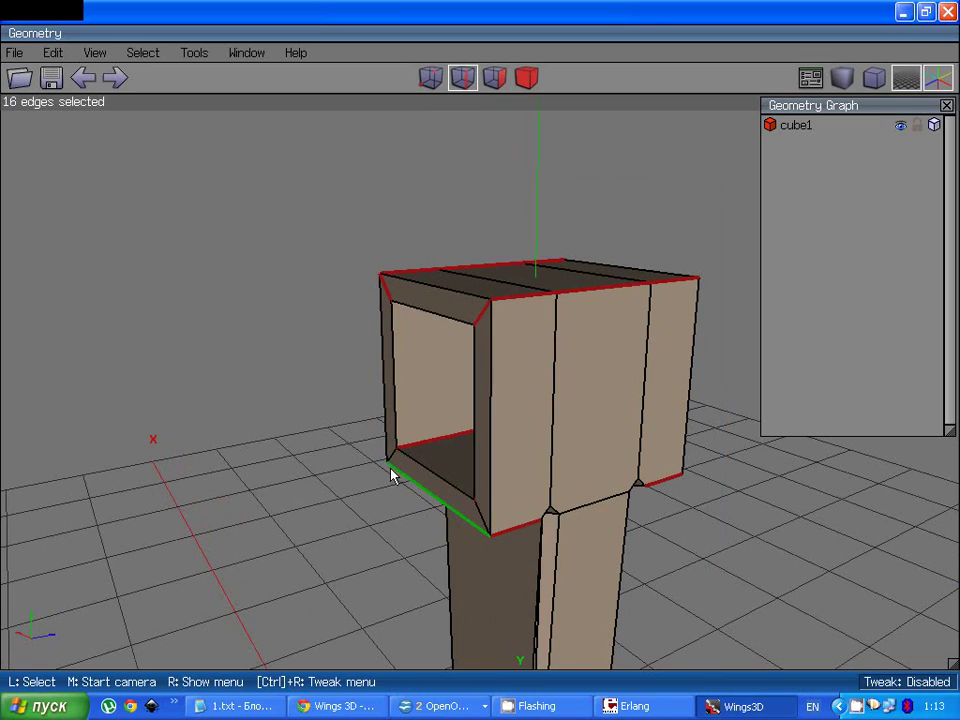
Step: Add the diagonal corner edges of both end frames to the selection, and bevel all the selected edges of the head block
middle_click(491, 484)
left_click(450, 358)
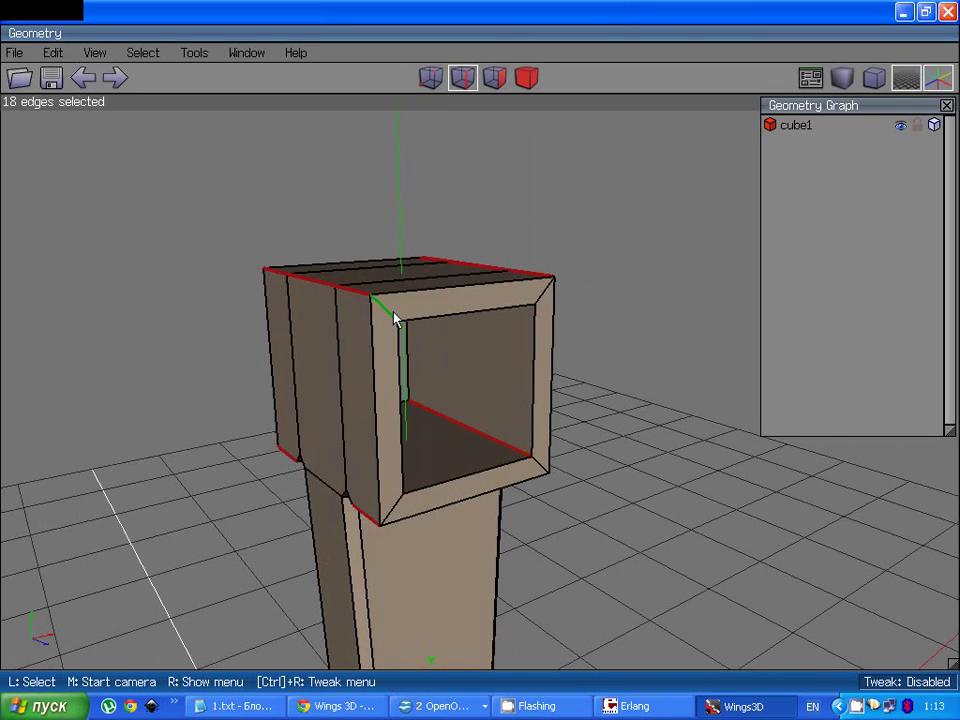
right_click(545, 307)
left_click(560, 463)
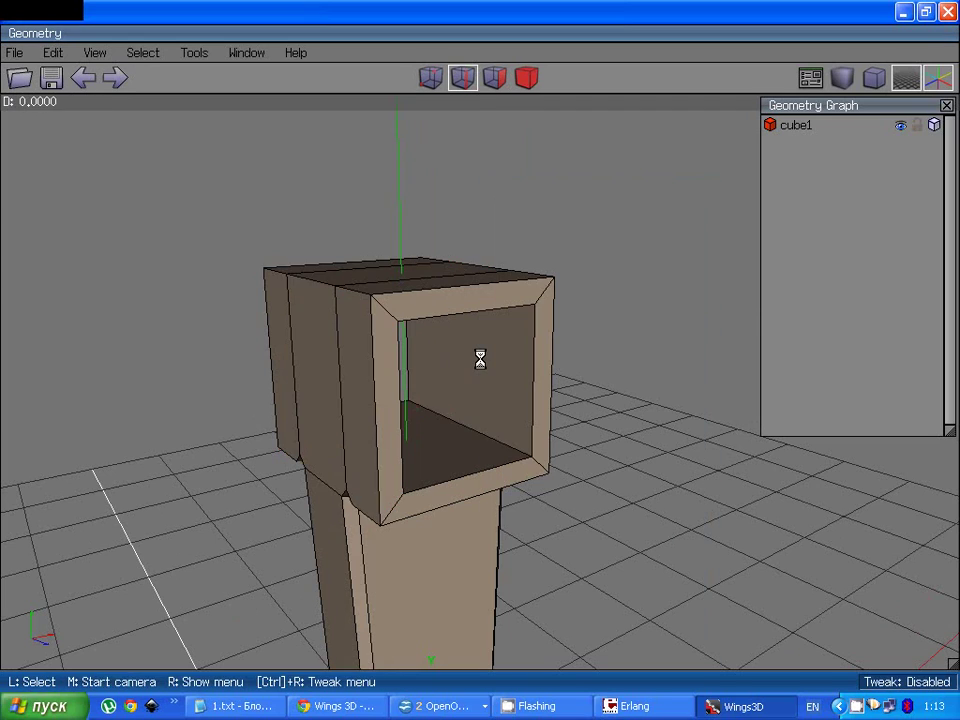
left_click(480, 358)
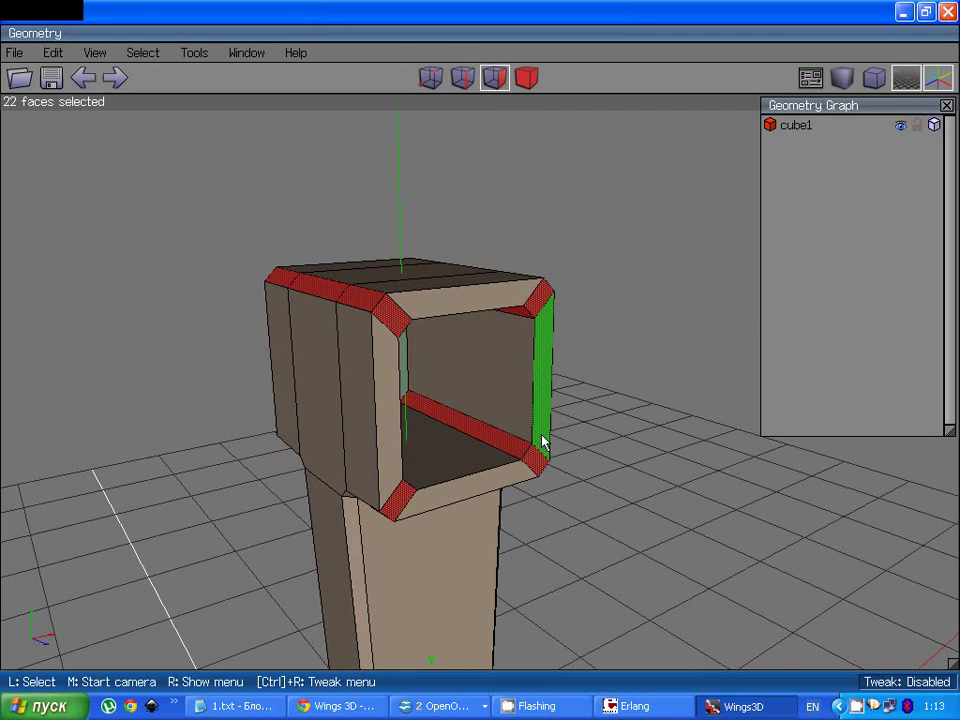
middle_click(542, 439)
left_click(480, 360)
left_click(540, 442)
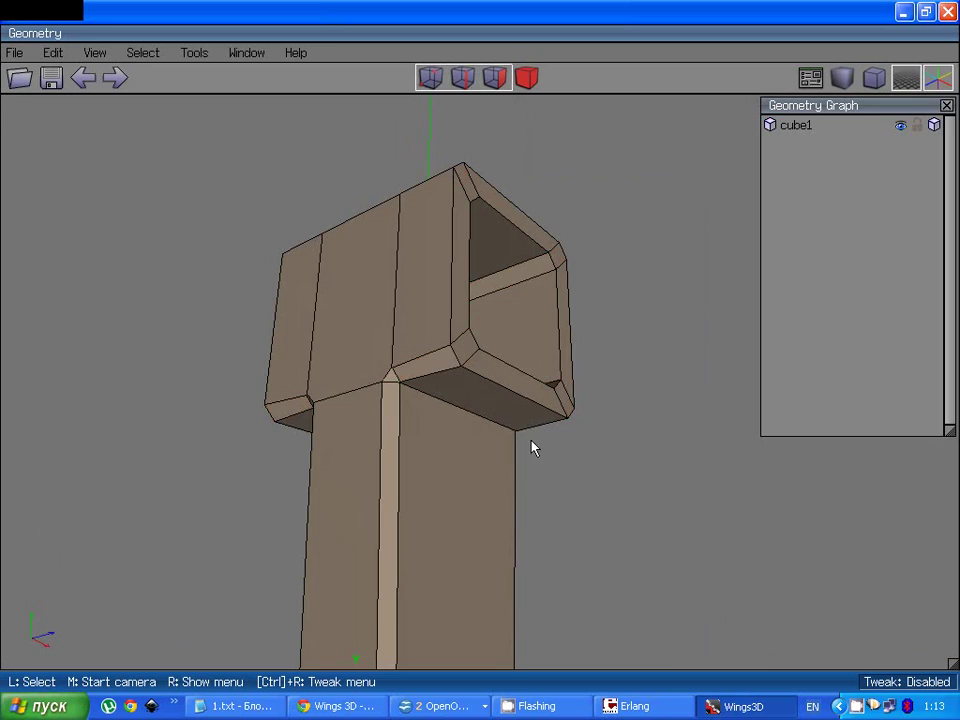
Step: Select the inner and outer edge loops around both open ends of the head block
middle_click(450, 405)
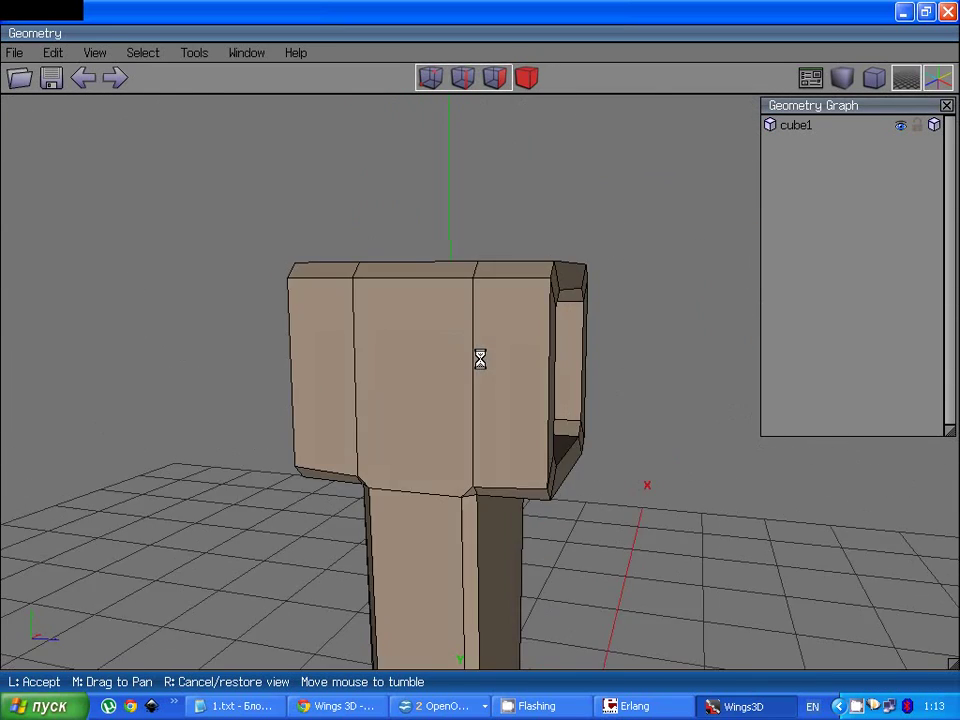
left_click(480, 358)
left_click(468, 437)
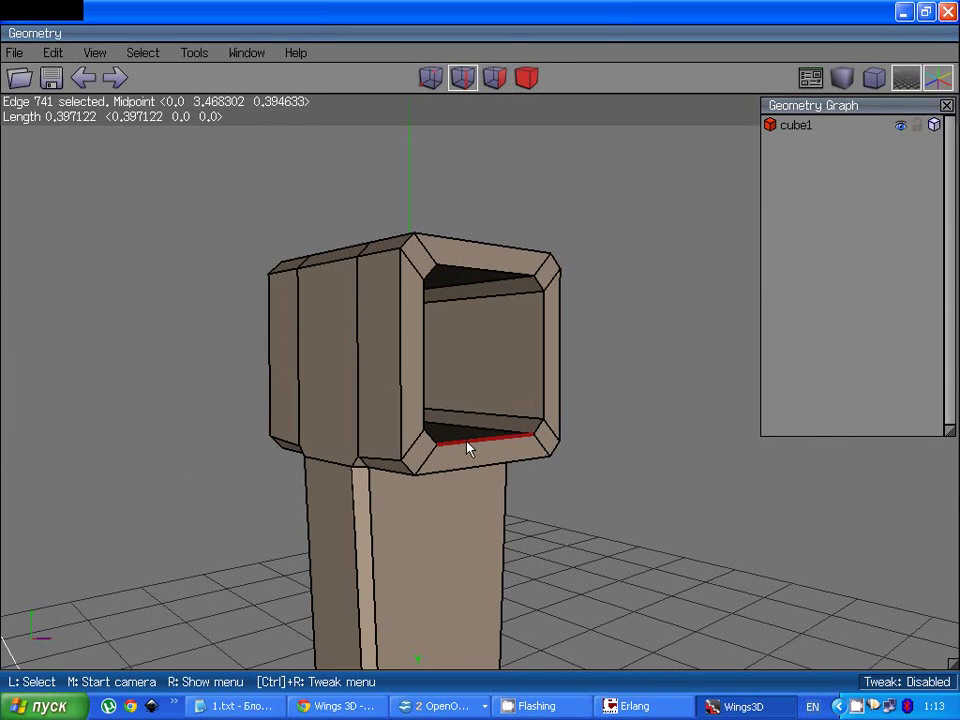
key("l")
middle_click(457, 439)
left_click(430, 425)
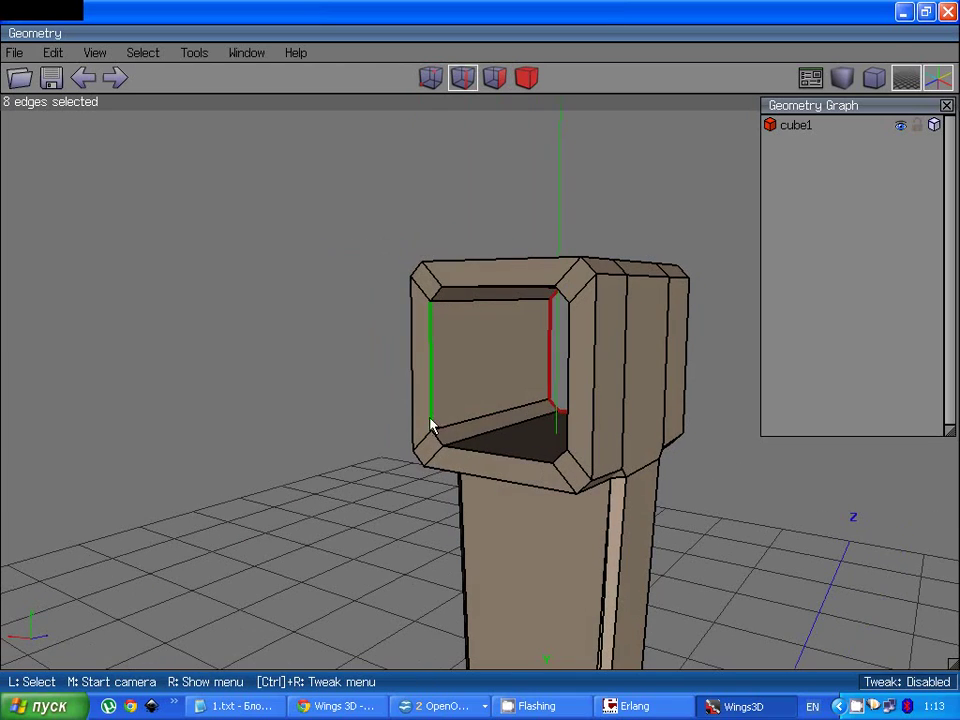
double_click(460, 456)
double_click(542, 266)
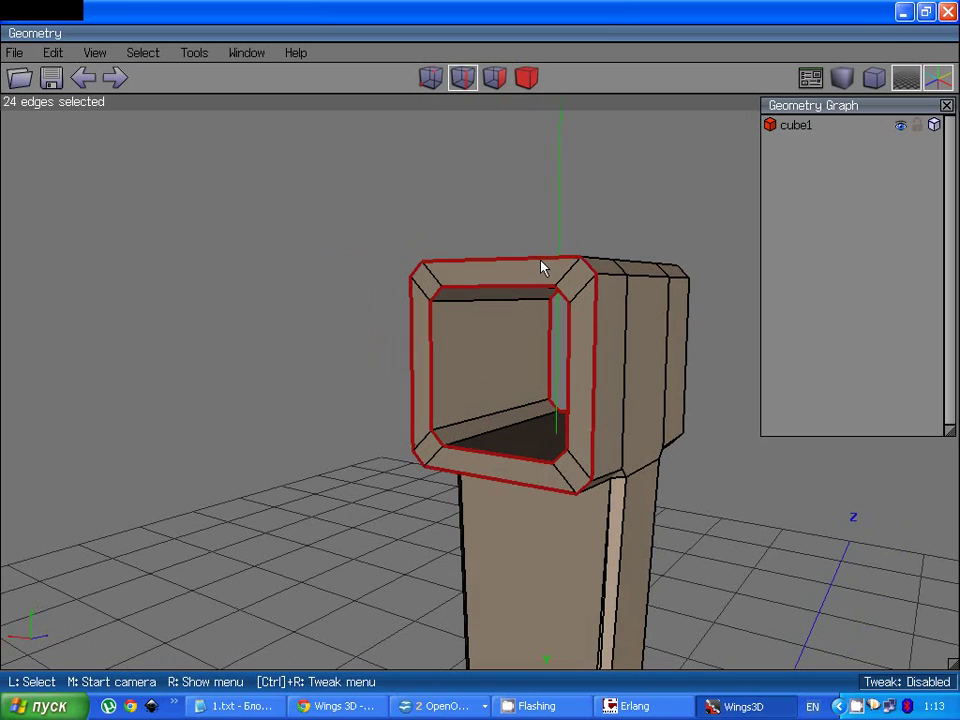
middle_click(542, 266)
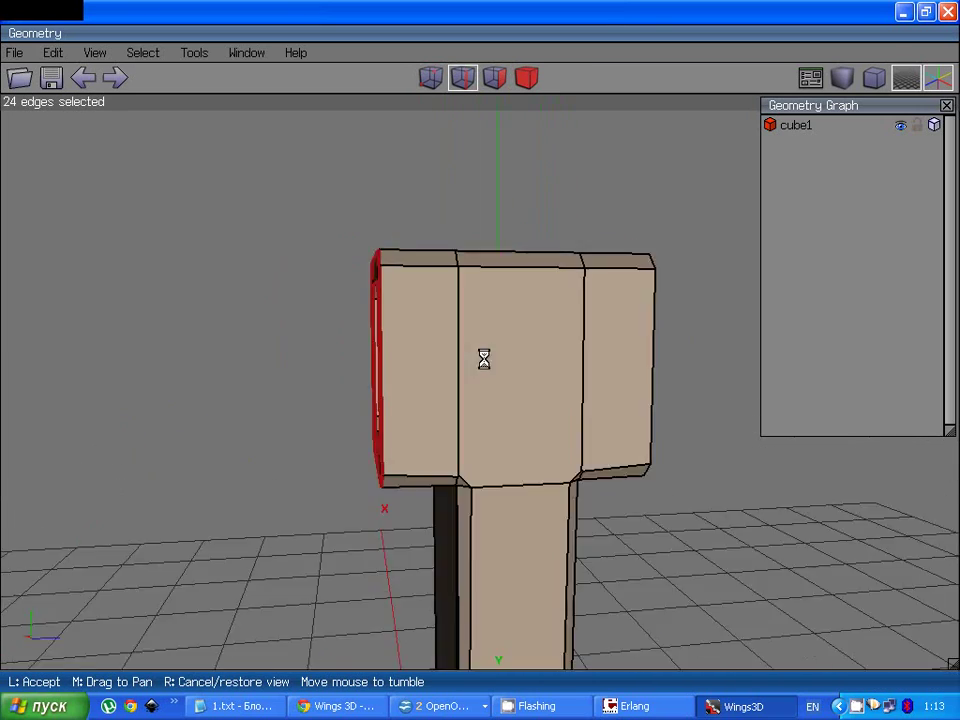
left_click(590, 299)
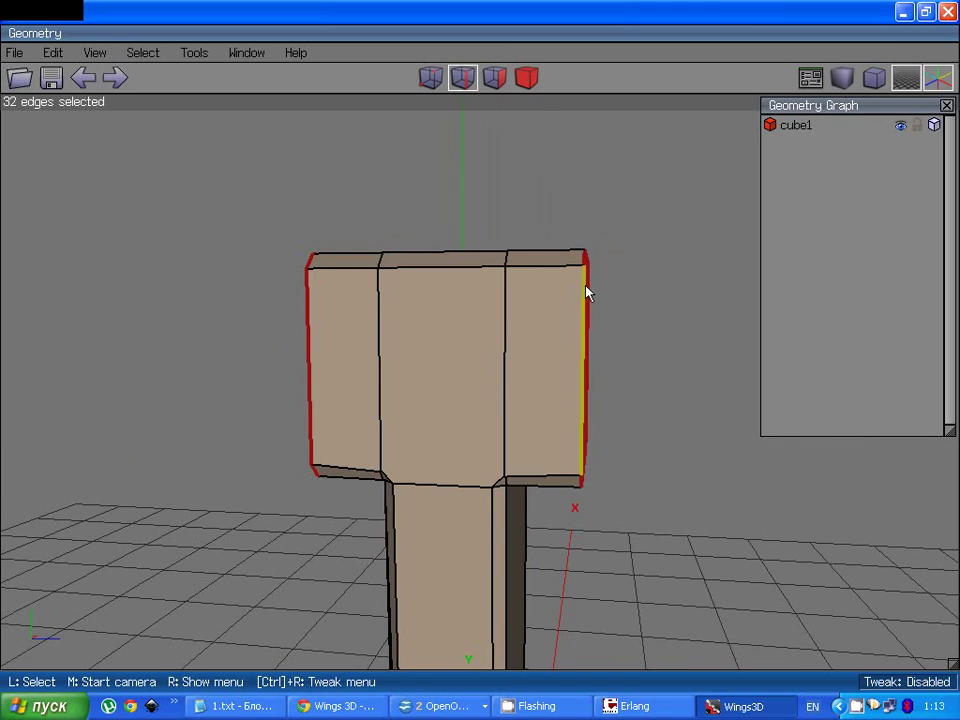
Step: Circularise the four selected rim loops to round the head block's open ends into octagons, and clear the selection
middle_click(587, 289)
right_click(480, 358)
middle_click(583, 386)
left_click(574, 437)
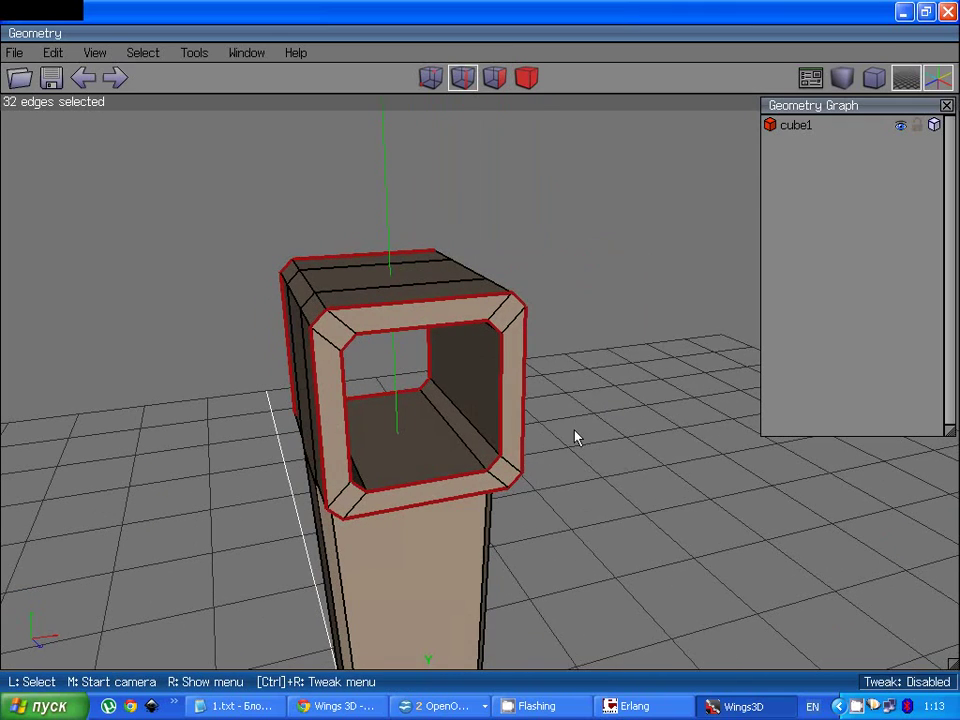
right_click(574, 437)
left_click(607, 573)
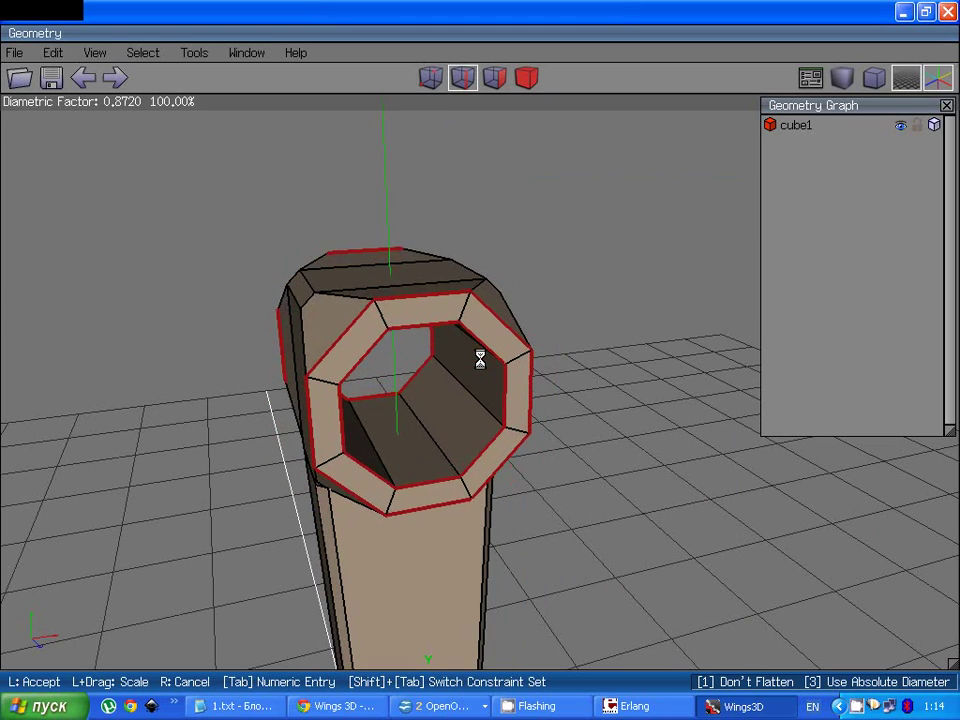
left_click(589, 553)
middle_click(589, 553)
left_click(593, 566)
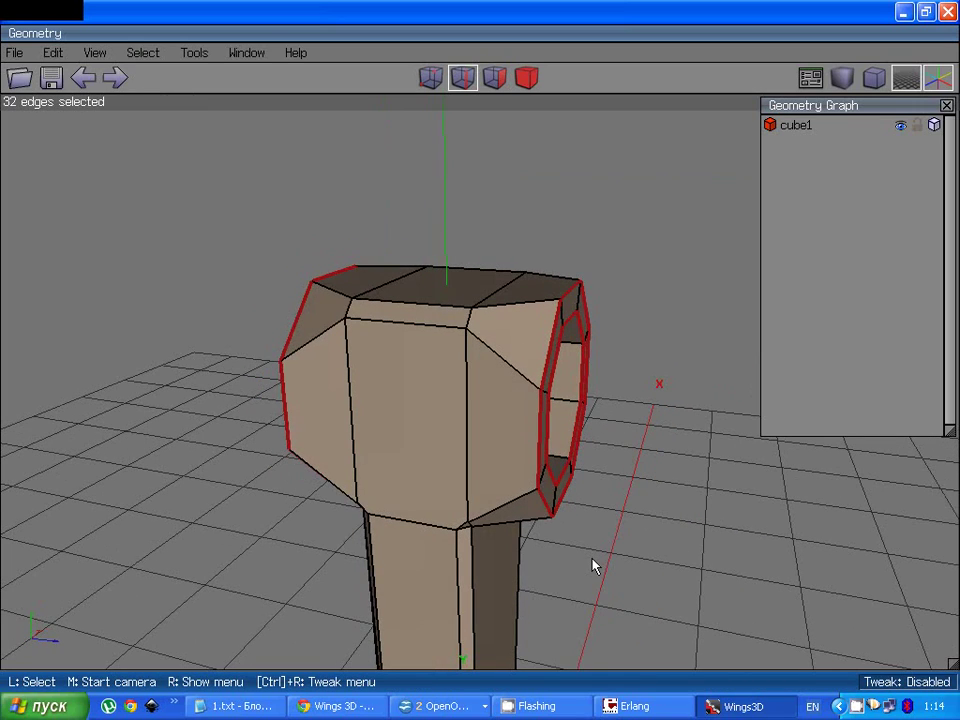
key("space")
Step: Select the two dividing edge lines that run up one side of the head block and across its top
key("3")
key("2")
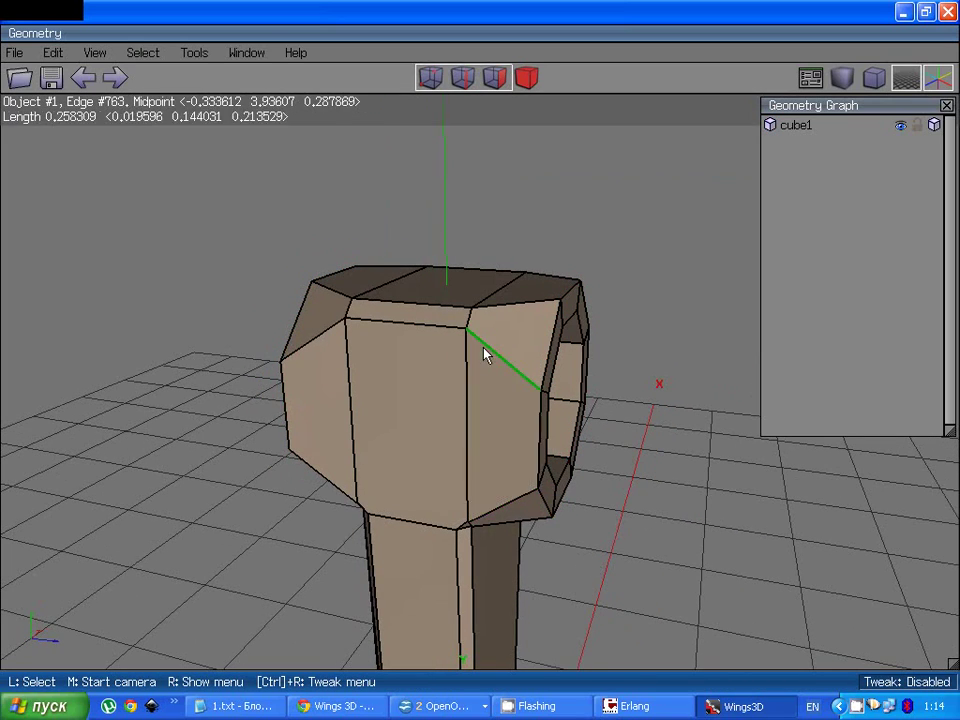
middle_click(485, 355)
left_click(471, 306)
left_click(463, 77)
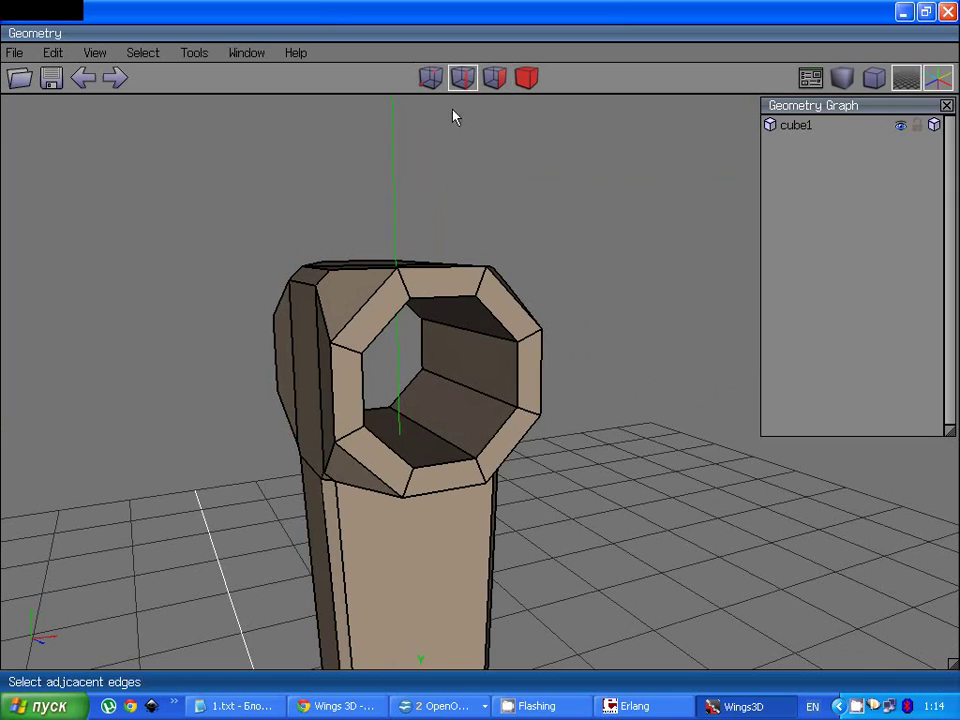
middle_click(480, 364)
left_click(411, 264)
left_click(425, 373)
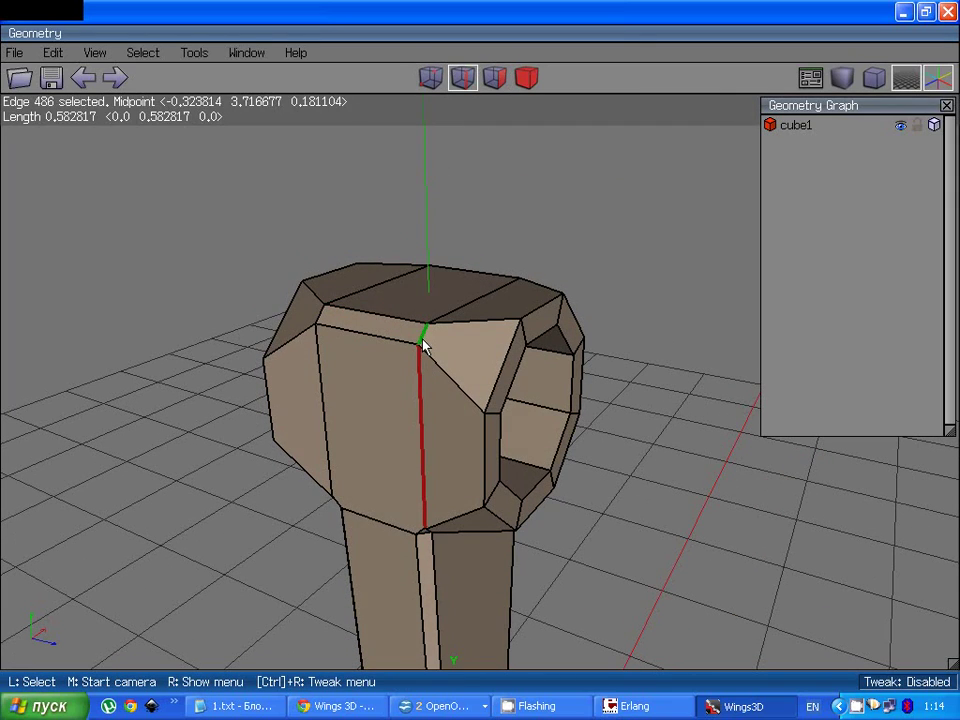
left_click(360, 343)
left_click(321, 321)
left_click(332, 322)
left_click(343, 323)
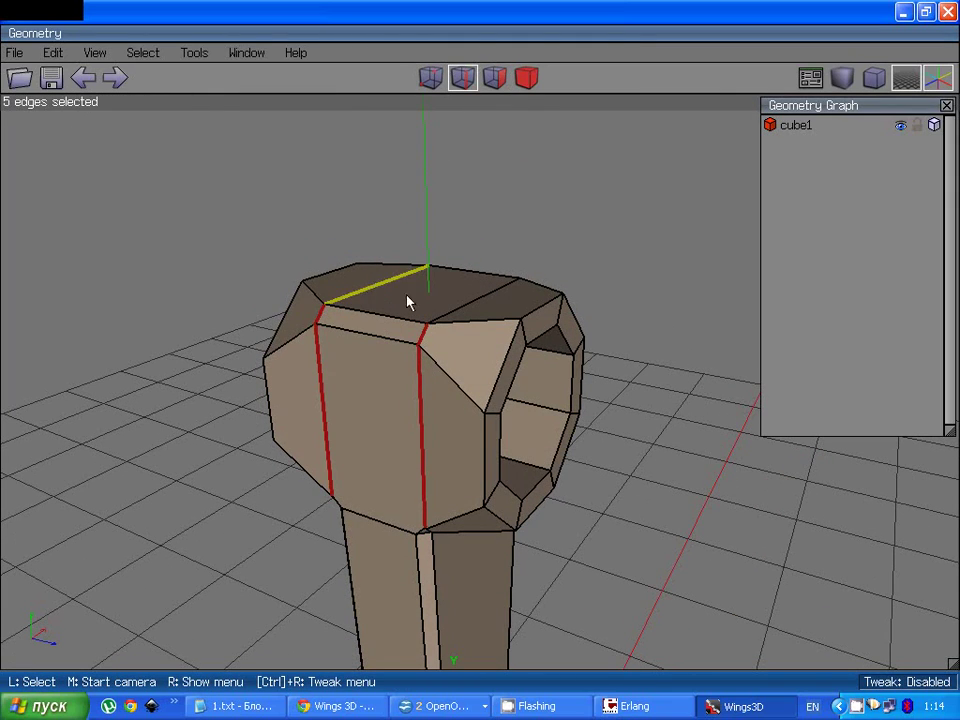
Step: Add the matching dividing edges on the opposite side of the head block to the selection
middle_click(500, 295)
left_click(480, 318)
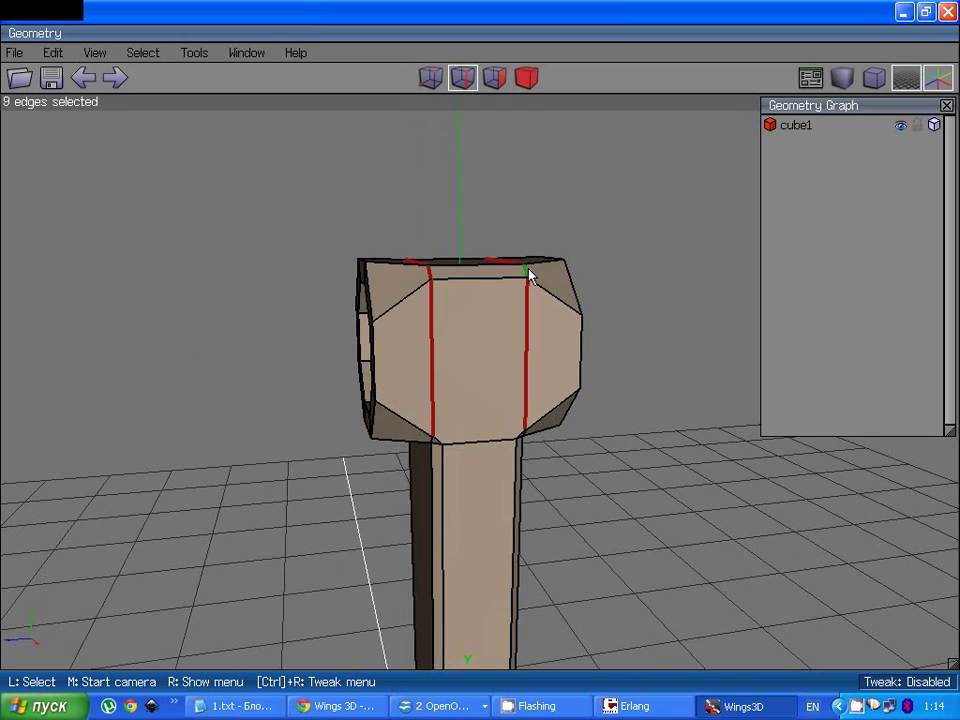
middle_click(528, 311)
left_click(484, 281)
Step: Circularise the two selected edge lines into open arcs over the head block, and clear the selection
right_click(489, 229)
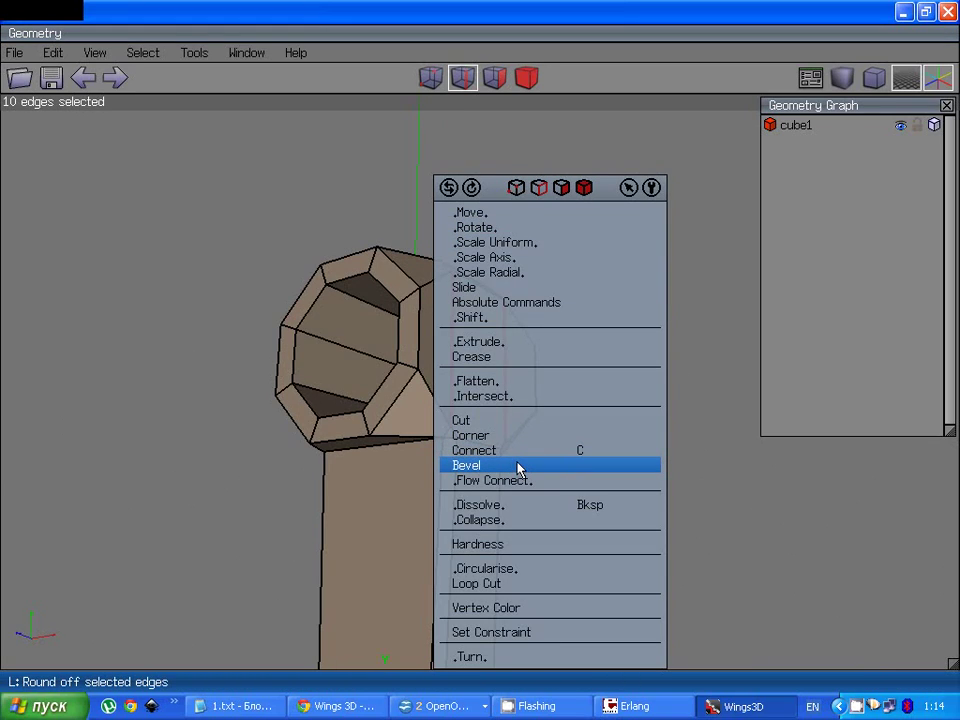
left_click(546, 576)
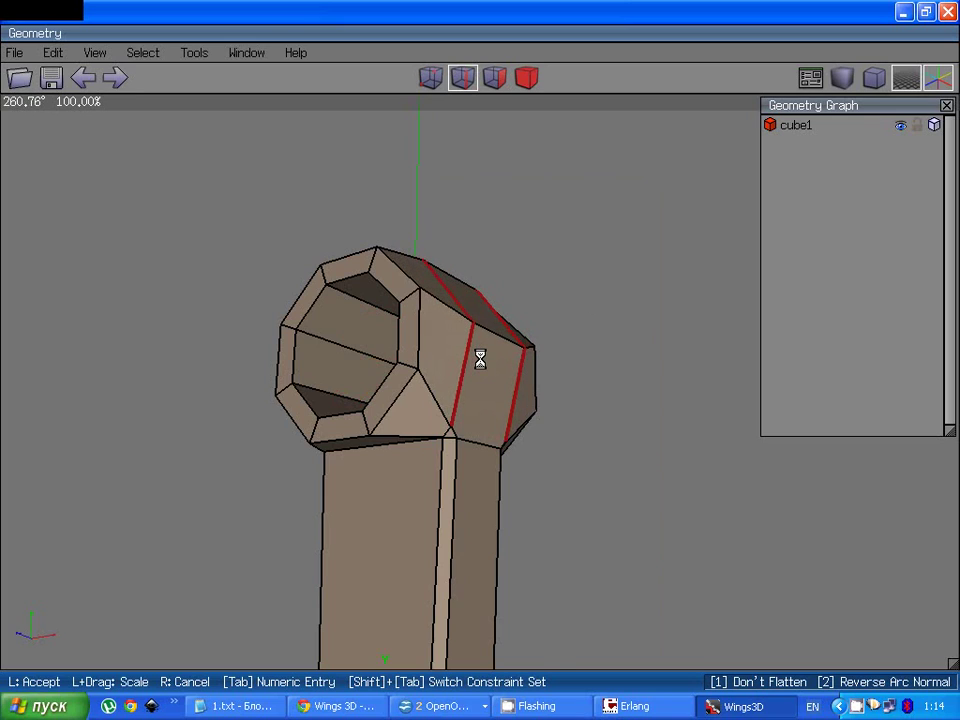
left_click(480, 358)
middle_click(546, 574)
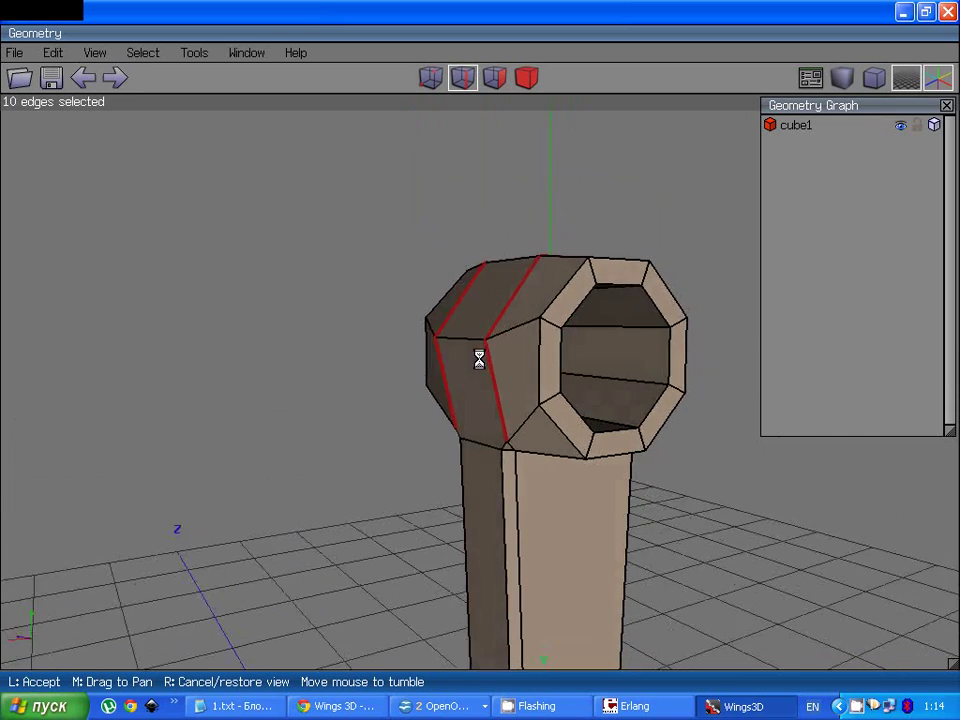
left_click(480, 358)
key("space")
Step: Select the middle lengthwise edge on each side of the head block and move both up along Y by about 0.06
left_click(476, 342)
middle_click(481, 366)
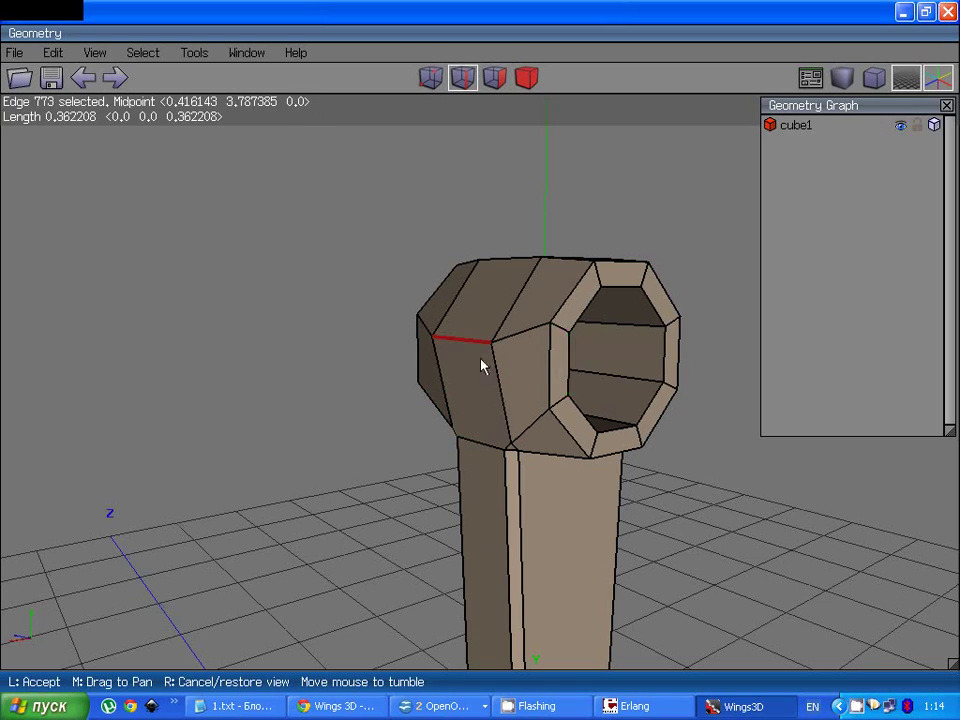
left_click(480, 362)
left_click(614, 386)
right_click(614, 386)
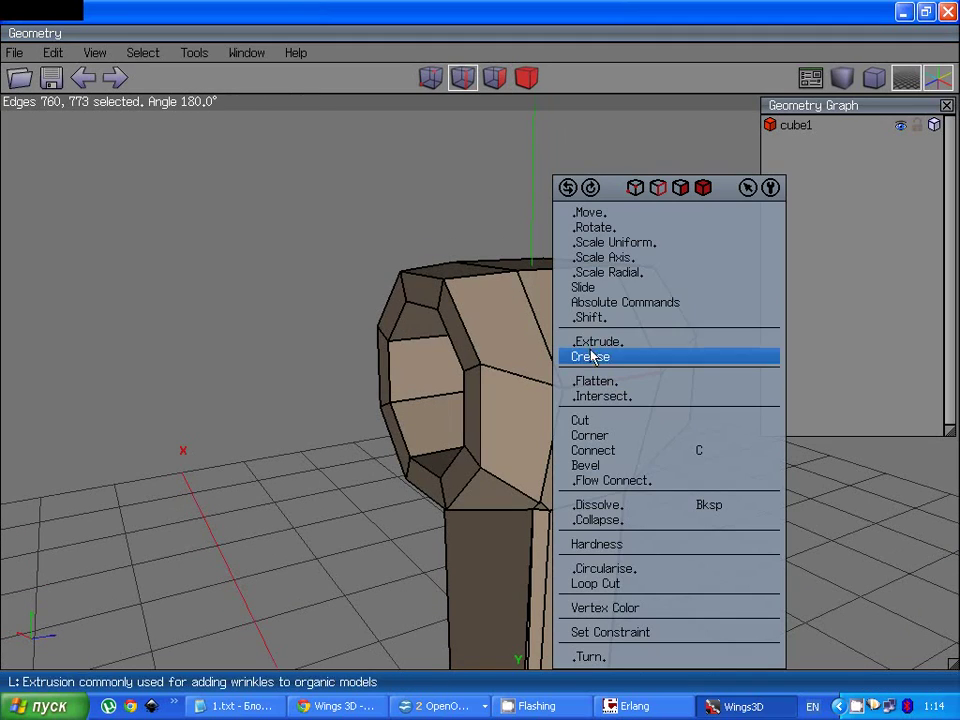
left_click(624, 214)
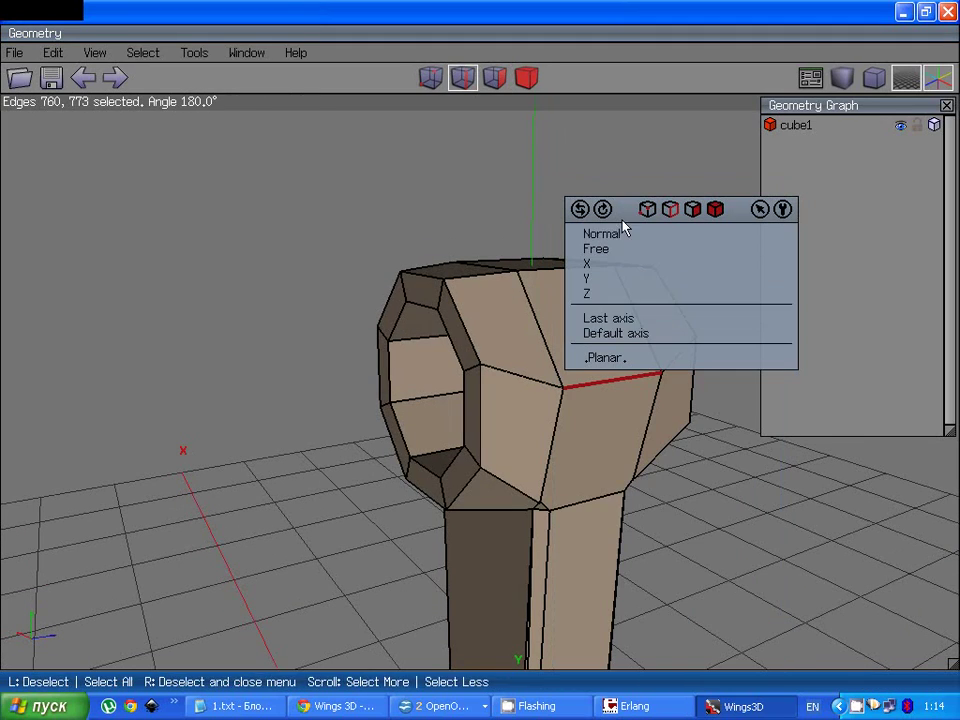
left_click(595, 286)
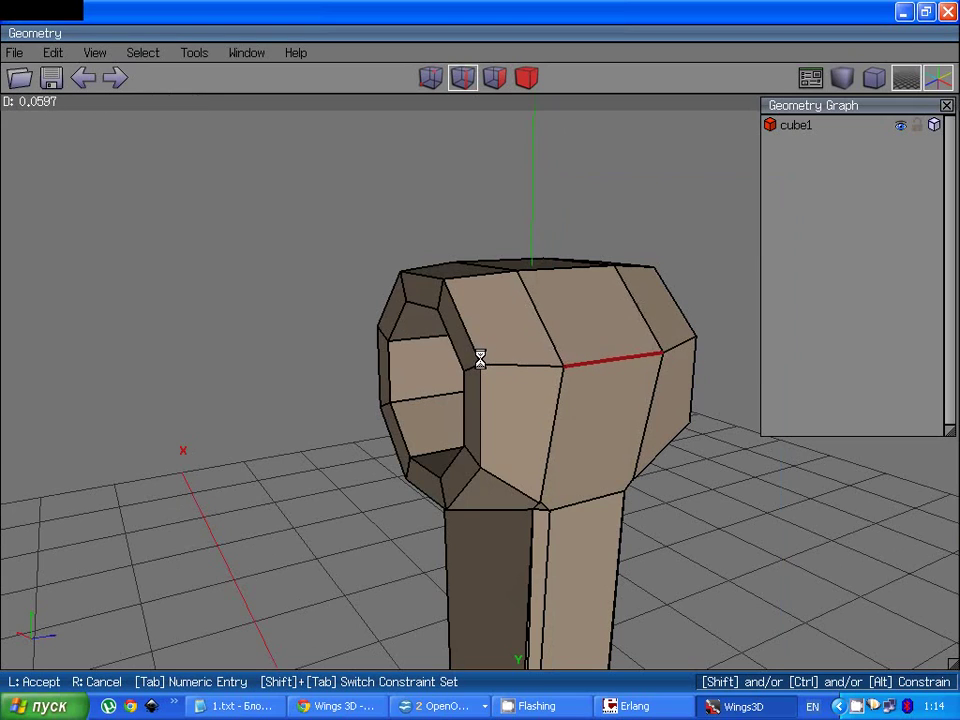
left_click(480, 358)
Step: Clear the selection and inspect the rounded head block from its open ends, above, and the junction with the handle
middle_click(624, 315)
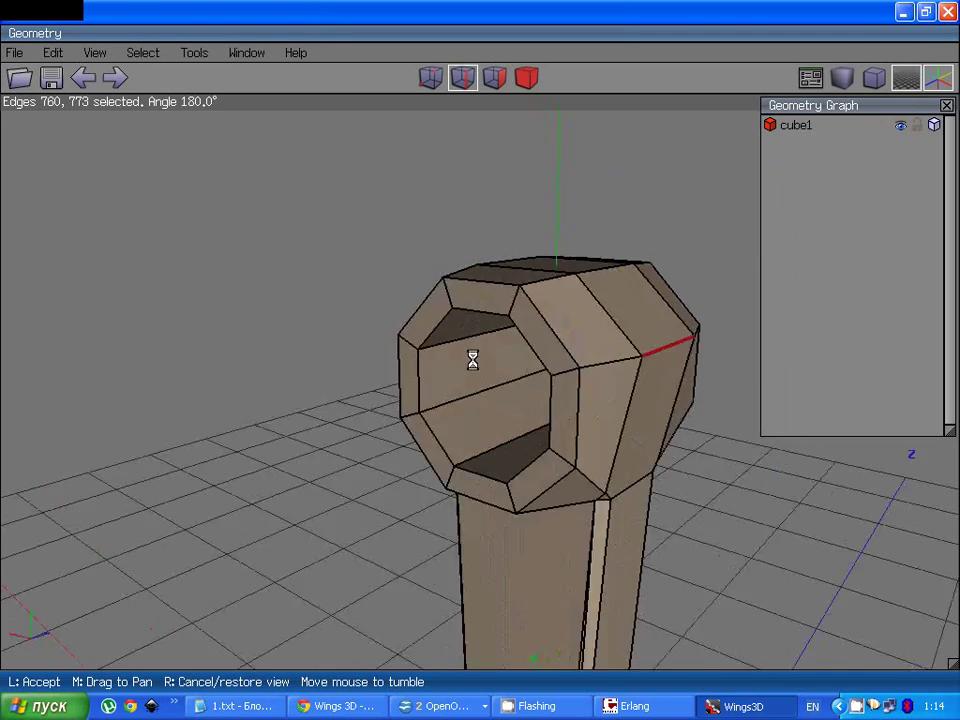
left_click(480, 358)
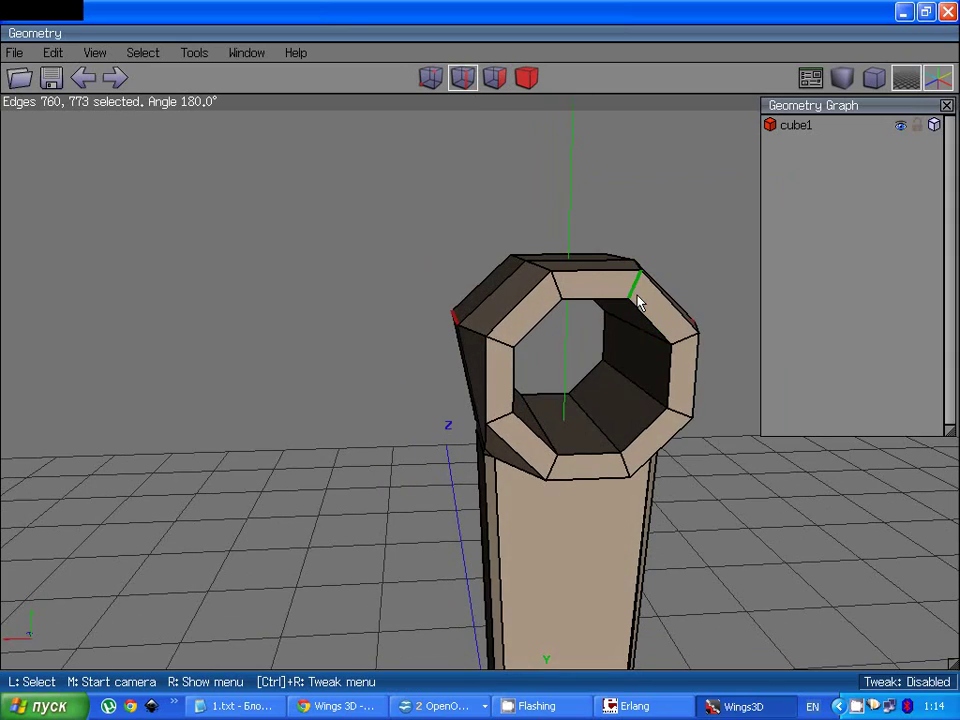
middle_click(635, 295)
left_click(480, 358)
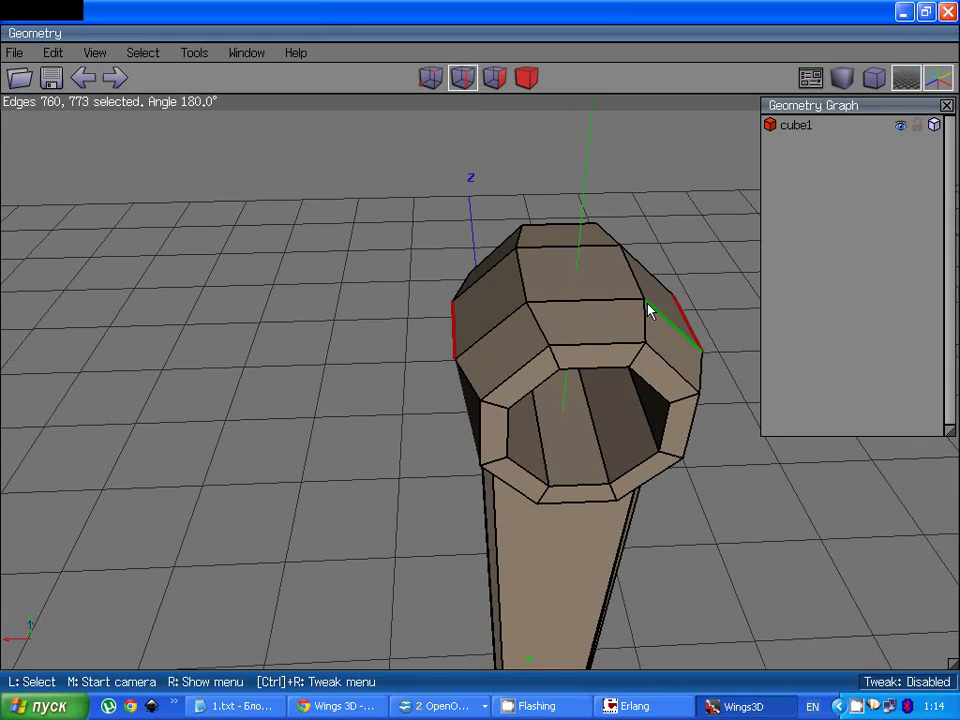
key("space")
middle_click(660, 306)
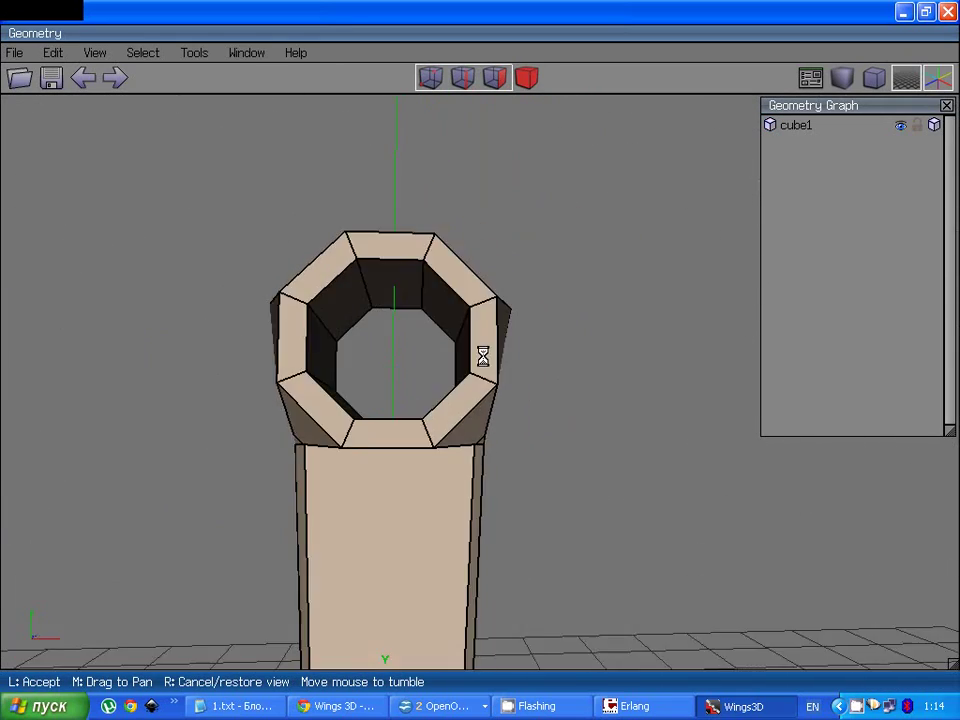
left_click(485, 358)
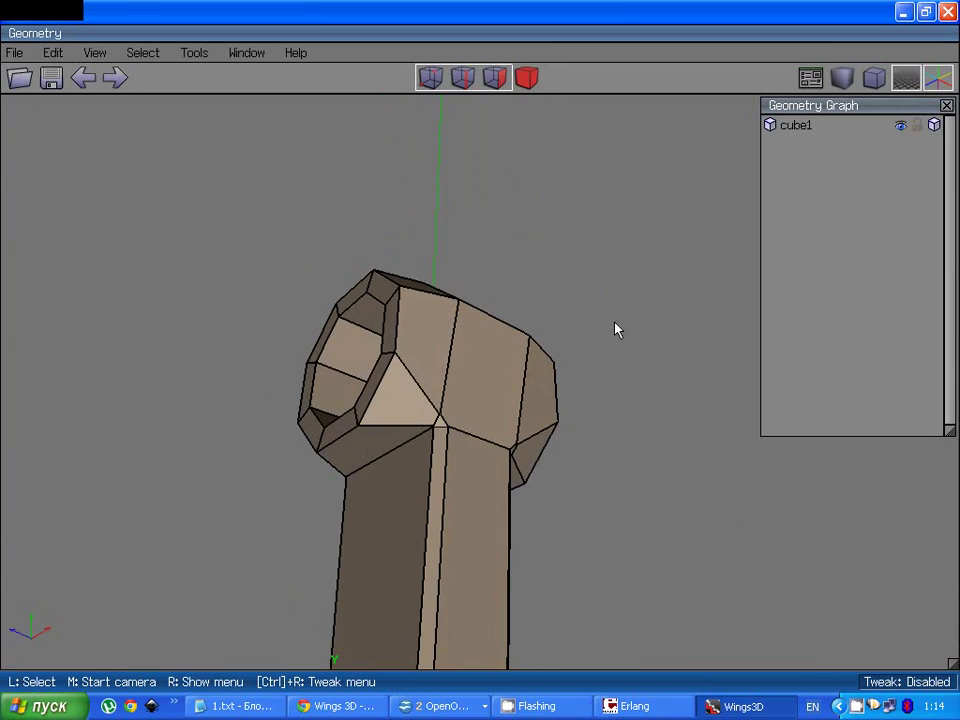
middle_click(467, 347)
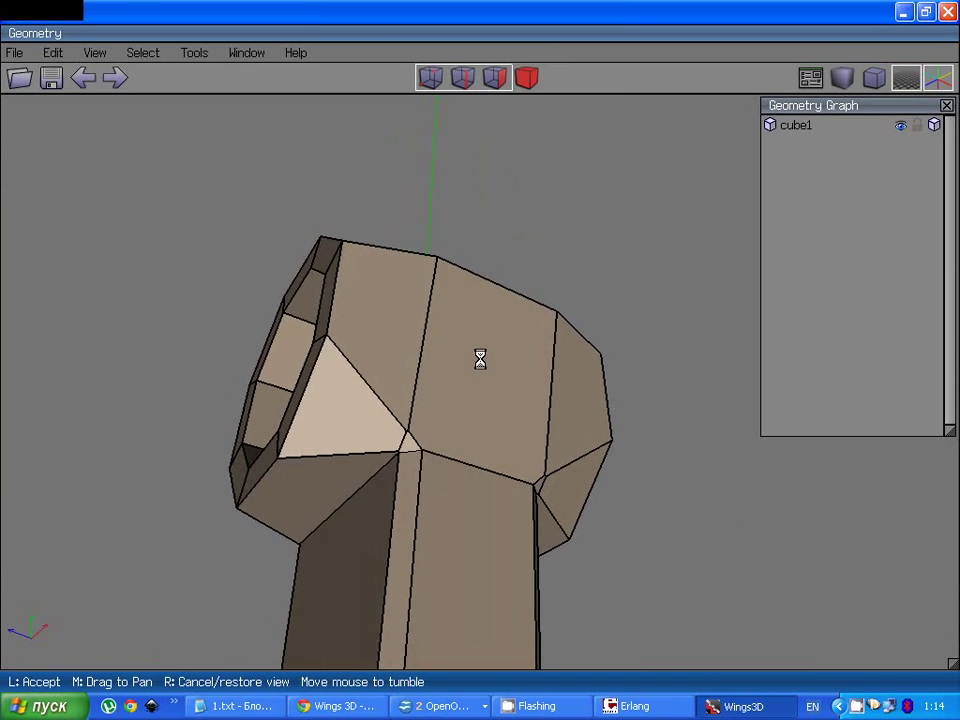
left_click(480, 358)
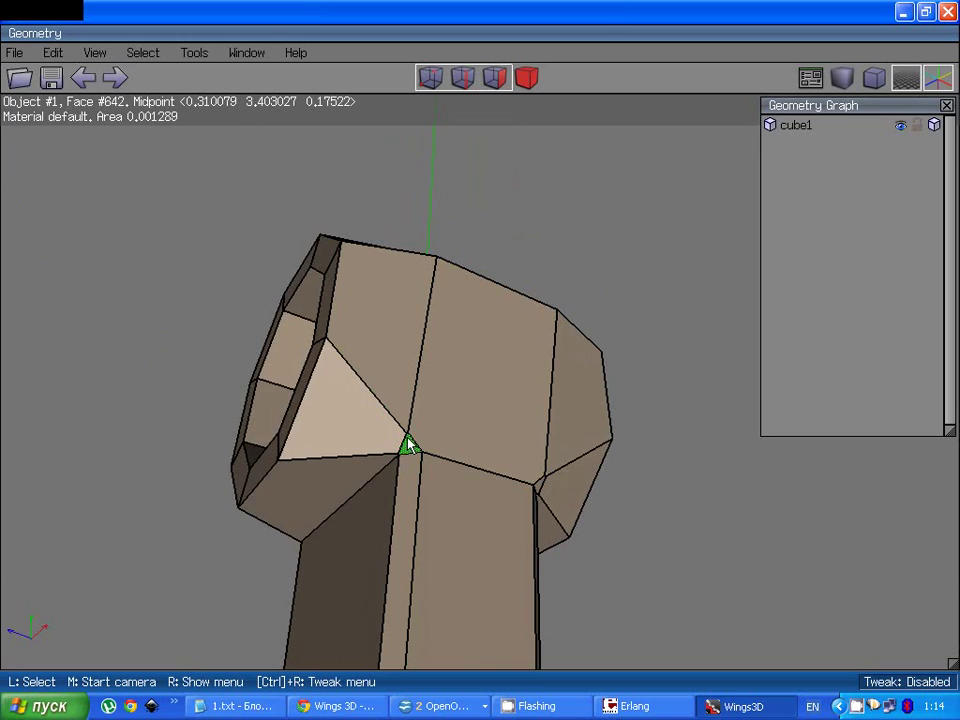
Step: Dissolve the two nearly coincident vertices where the head block's +X side meets the handle at the +Z corner
left_click(429, 80)
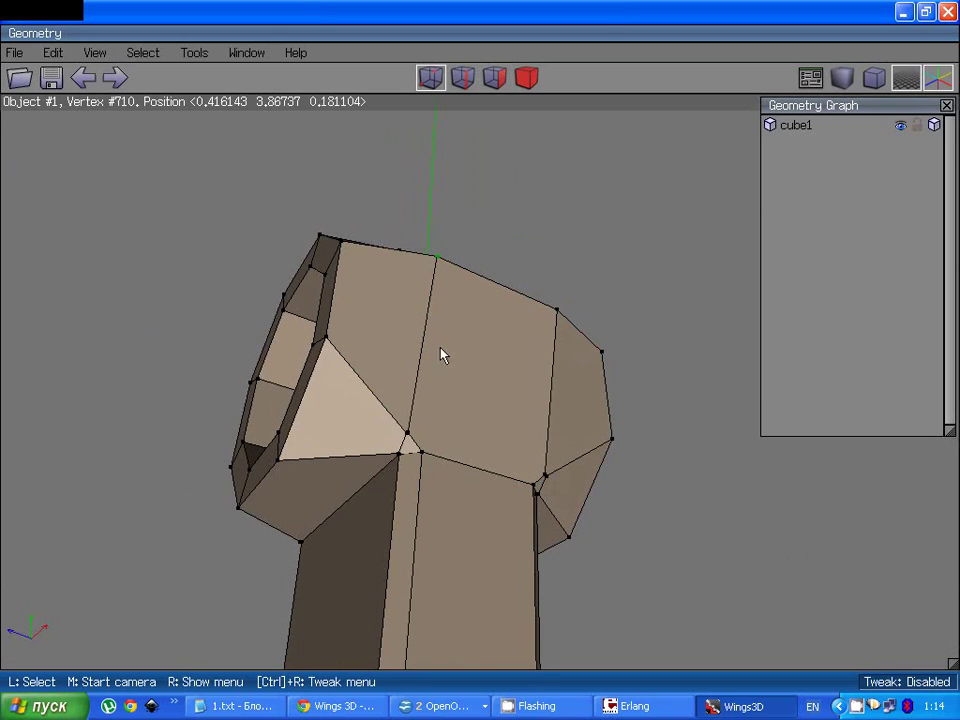
left_click(409, 439)
left_click(408, 440)
middle_click(408, 440)
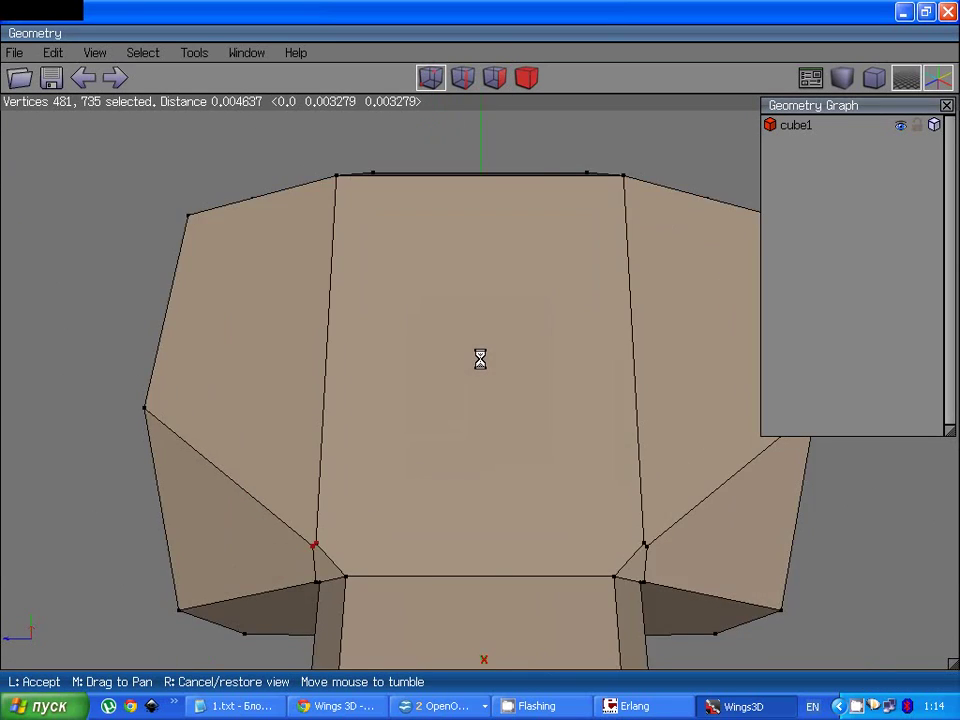
left_click(433, 500)
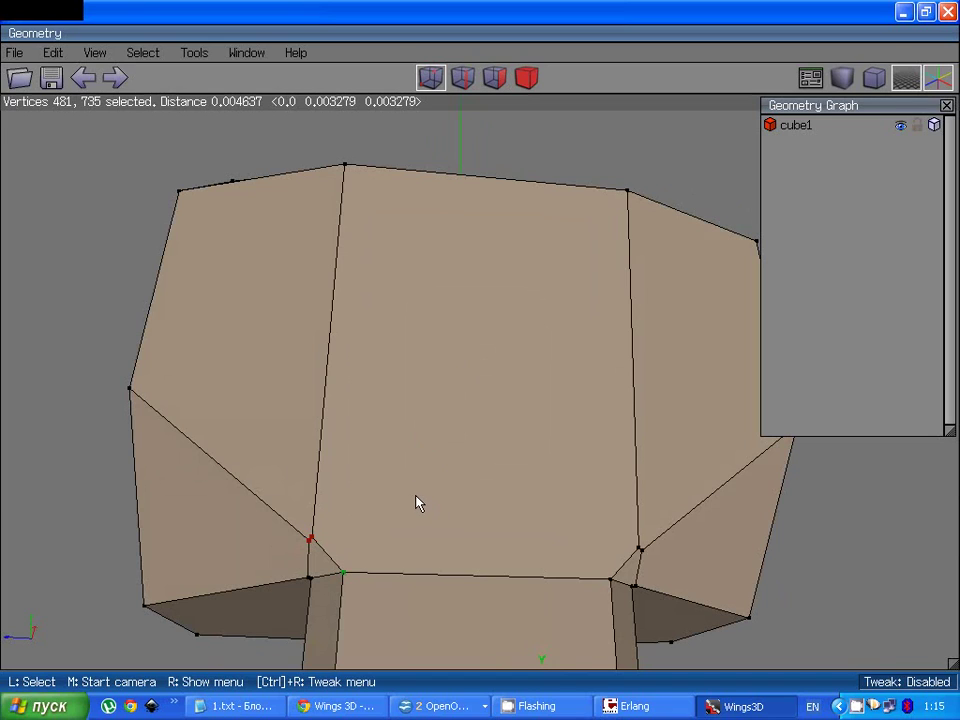
key("BackSpace")
middle_click(416, 501)
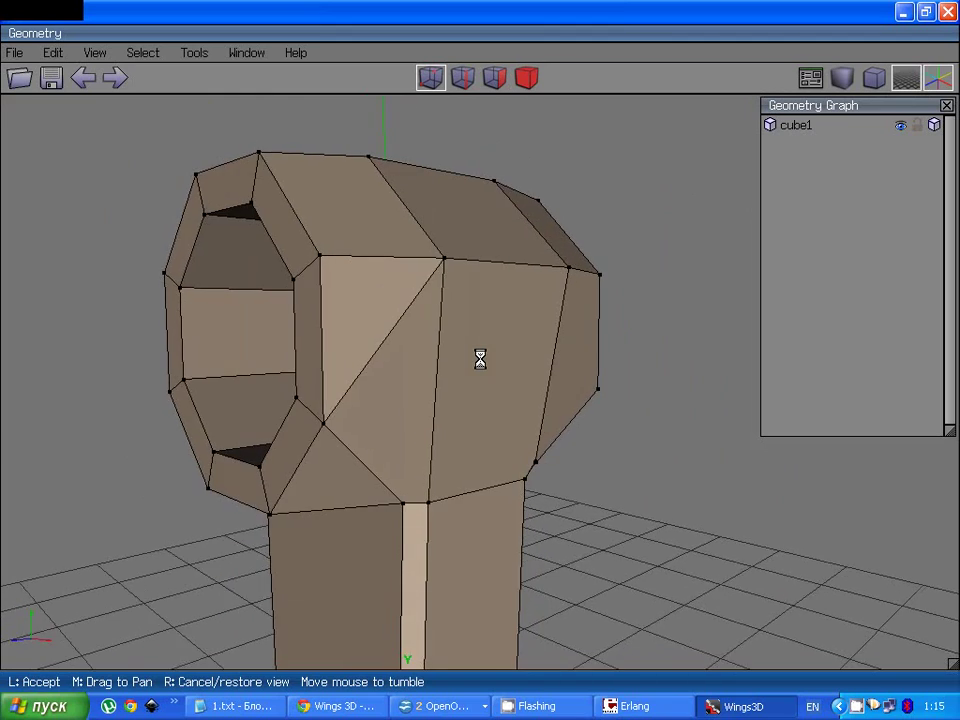
Step: Dissolve the matching pair of nearly coincident vertices at the -Z corner on the +X side of the head-handle junction
left_click(480, 358)
middle_click(518, 485)
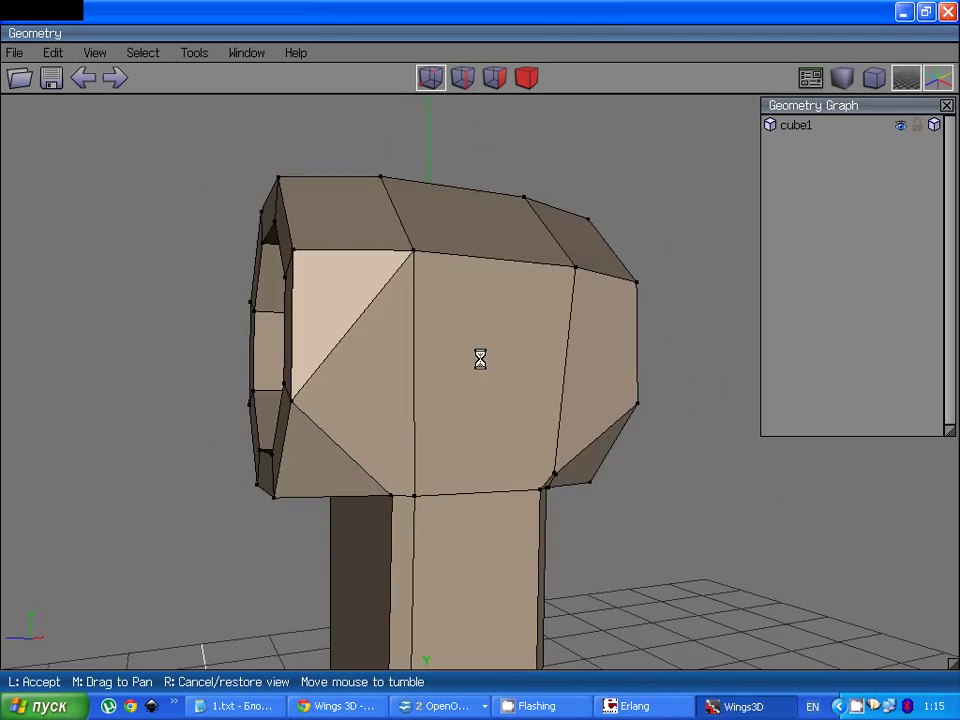
left_click(480, 360)
left_click(573, 478)
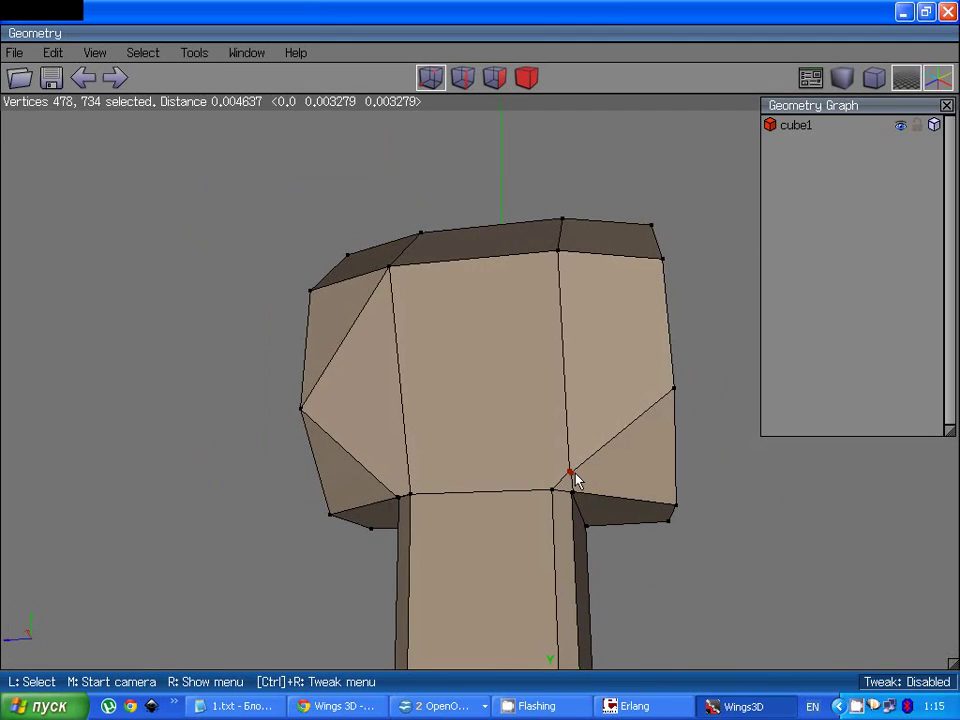
key("BackSpace")
Step: Dissolve the nearly coincident vertex pairs at both handle corners on the -X side of the head block
middle_click(574, 476)
left_click(480, 358)
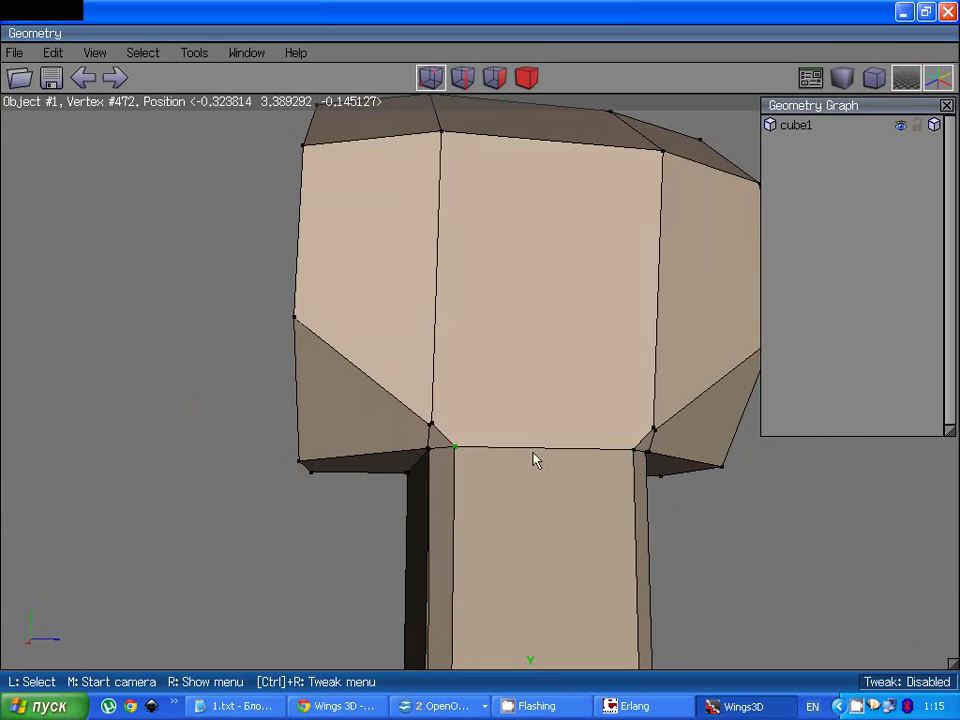
left_click(441, 428)
key("BackSpace")
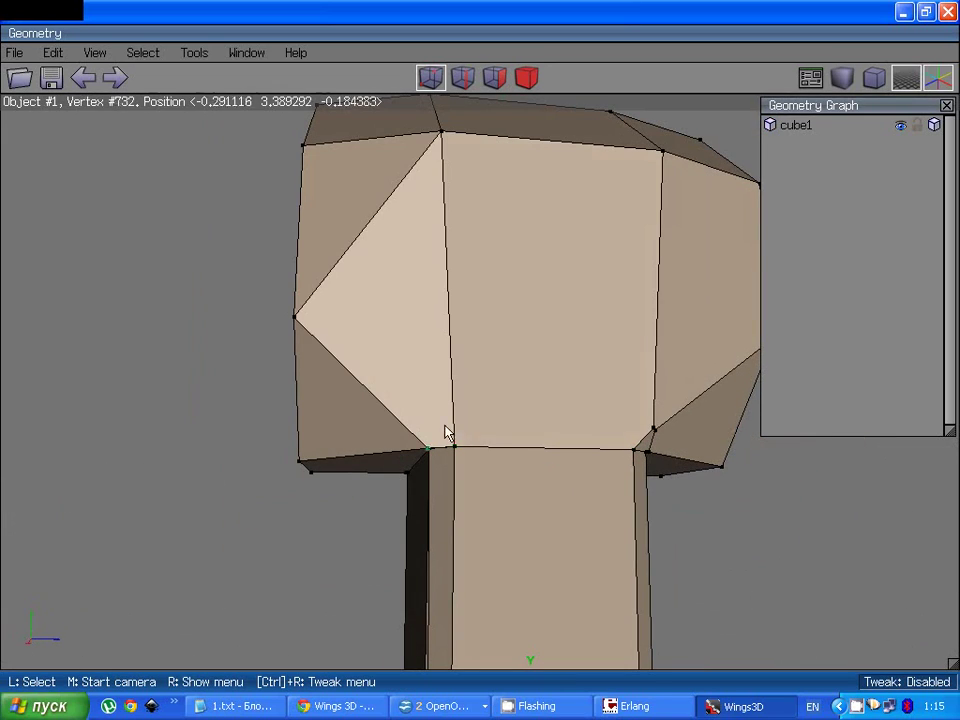
left_click(648, 431)
left_click(656, 436)
key("BackSpace")
Step: Try to dissolve the diagonal edge on the -X side of the head block near its open end
middle_click(576, 407)
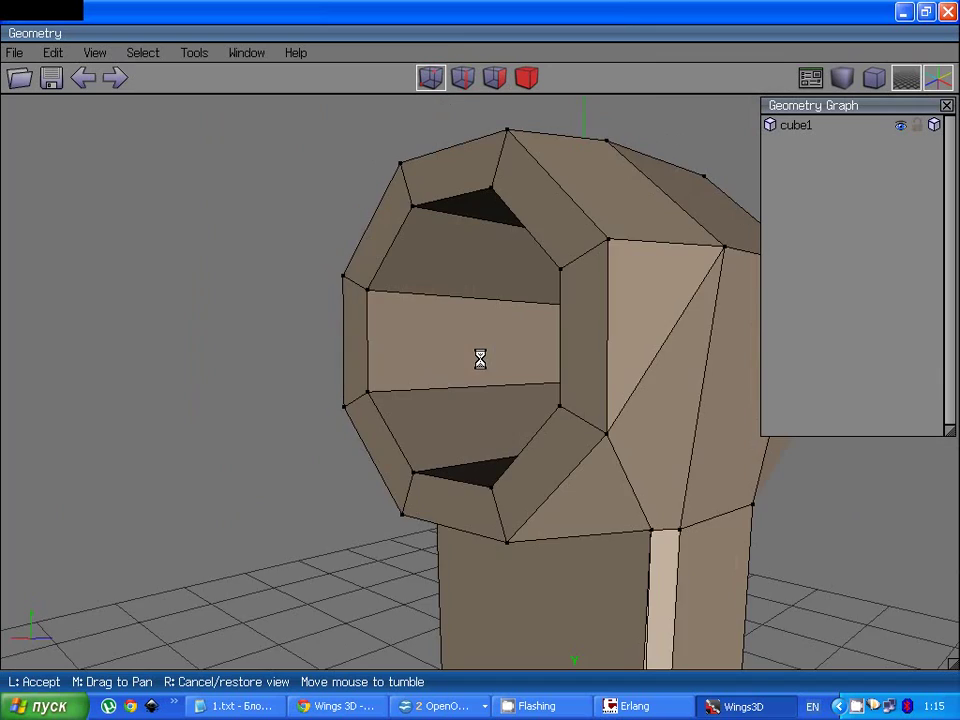
left_click(480, 358)
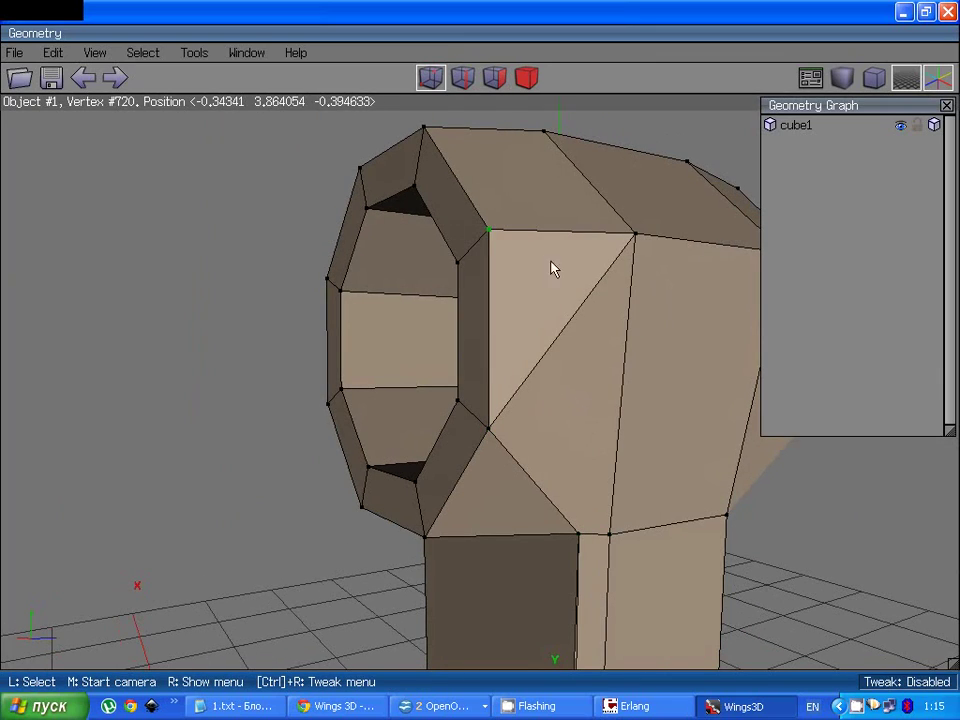
left_click(462, 77)
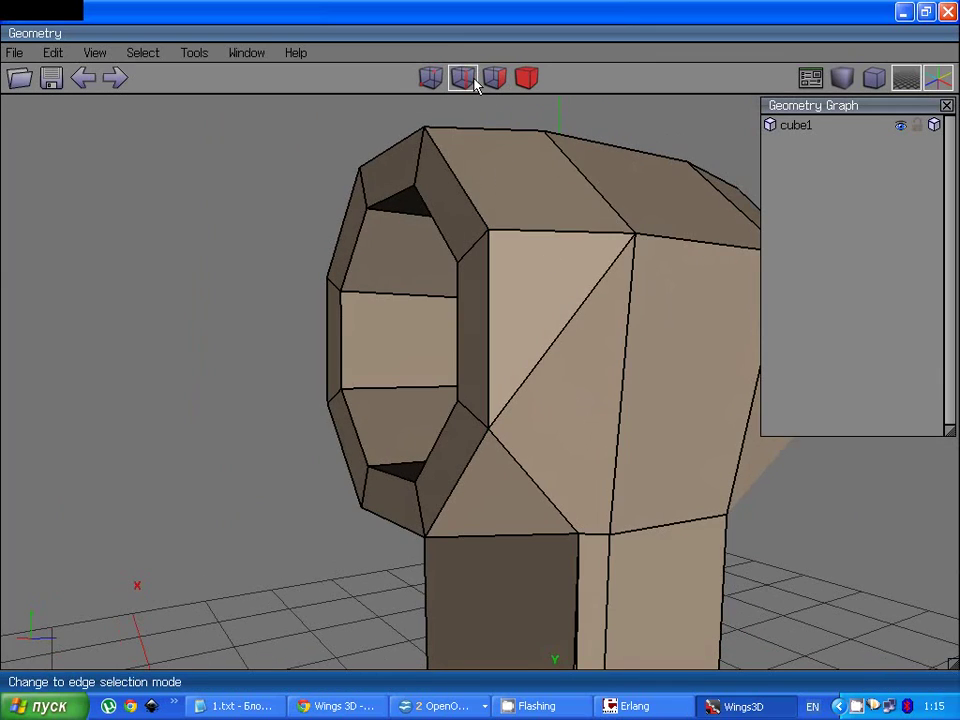
left_click(580, 344)
key("BackSpace")
middle_click(598, 366)
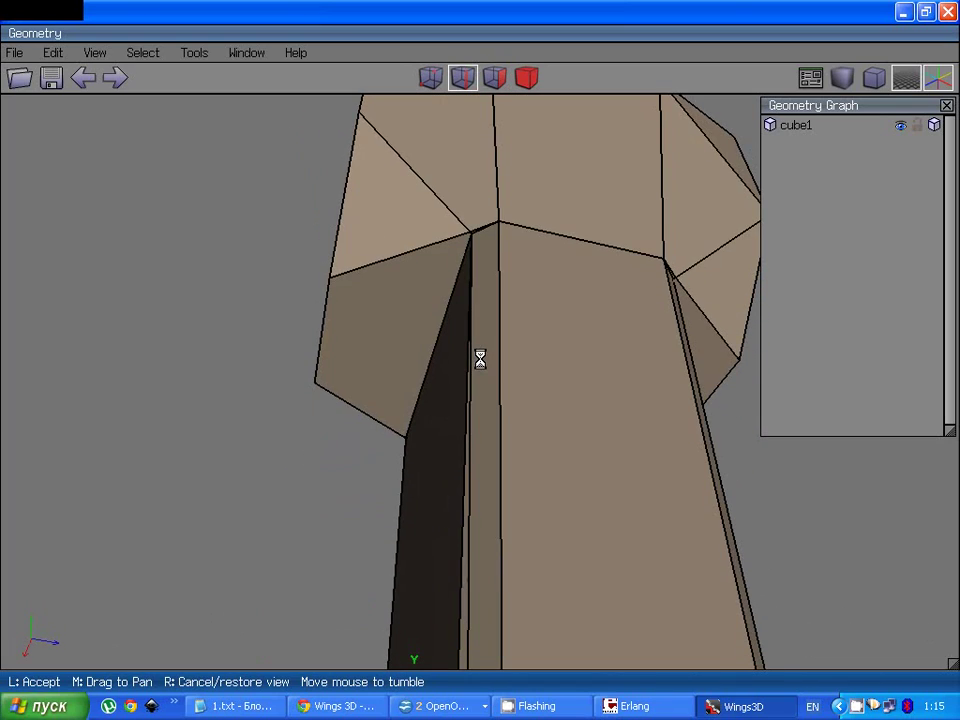
left_click(480, 359)
left_click(84, 82)
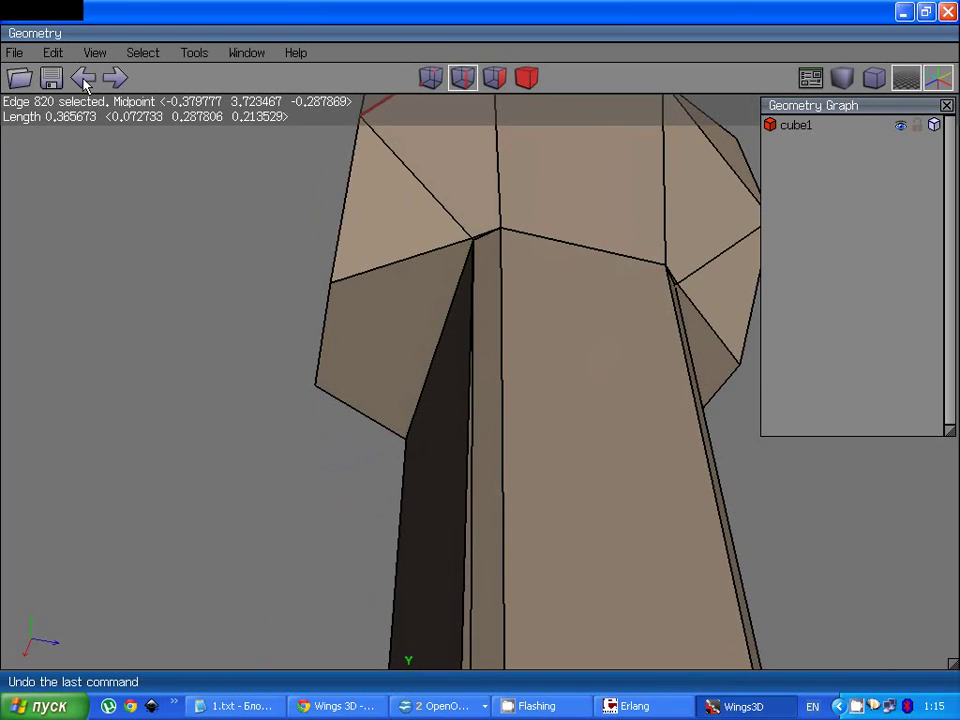
left_click(505, 248)
Step: Examine the underside of the head-handle junction on both sides for leftover sliver faces and duplicate vertices
scroll(482, 210, "up", 1)
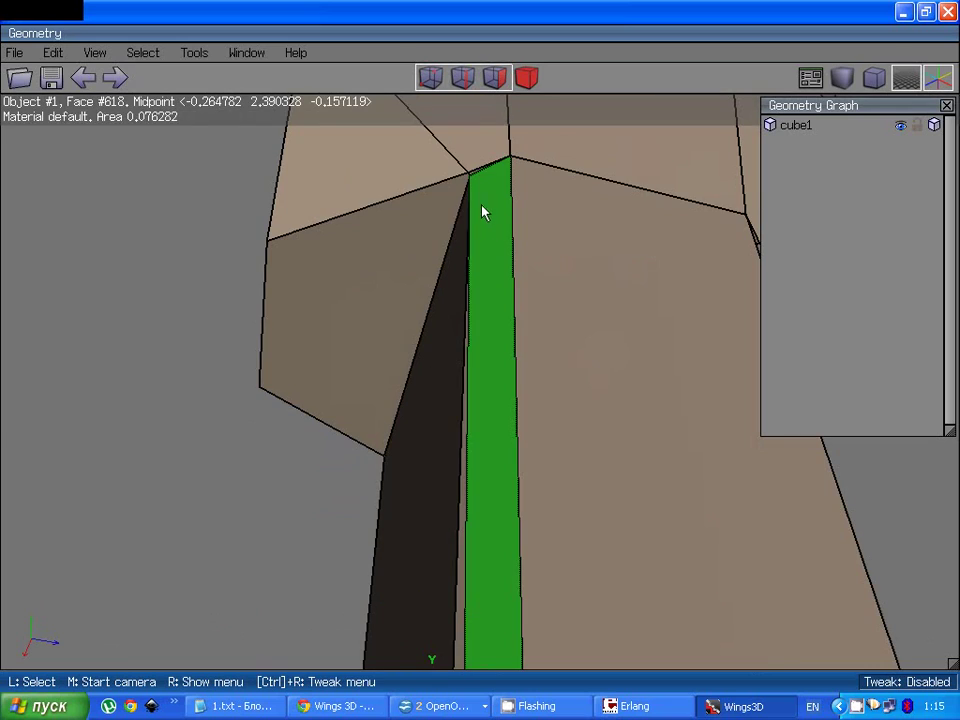
middle_click(482, 184)
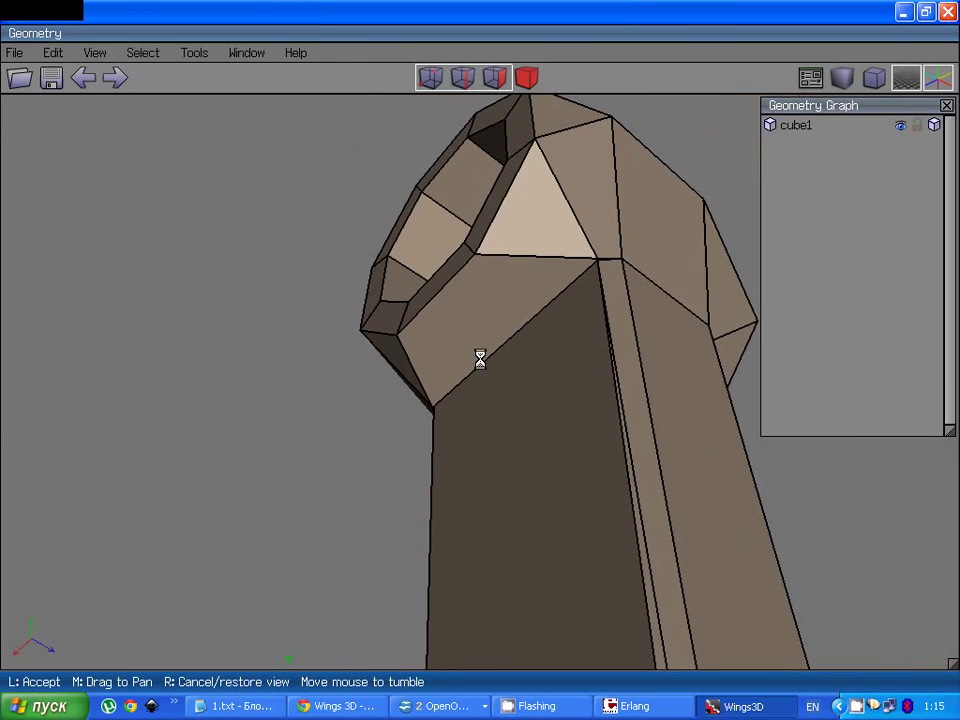
scroll(479, 358, "down", 3)
scroll(481, 360, "up", 2)
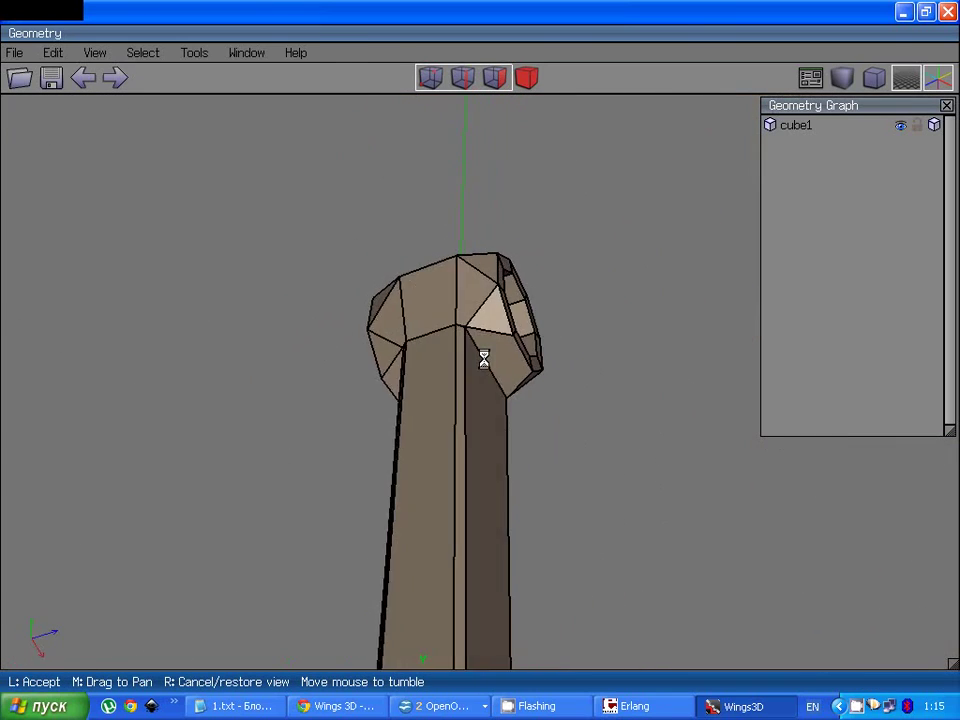
scroll(480, 358, "up", 3)
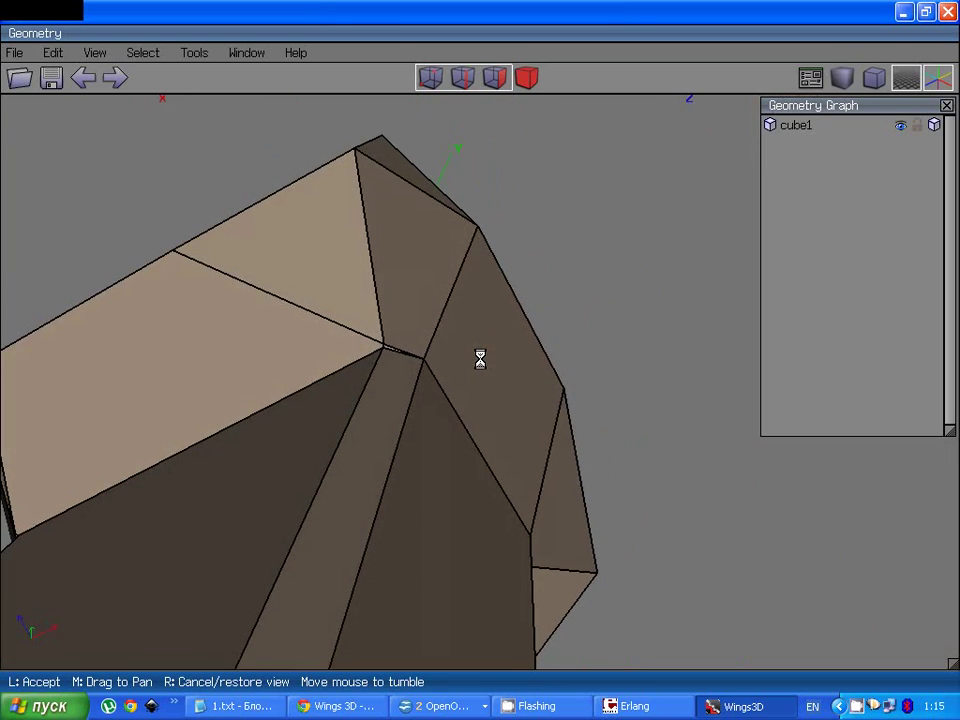
left_click(480, 358)
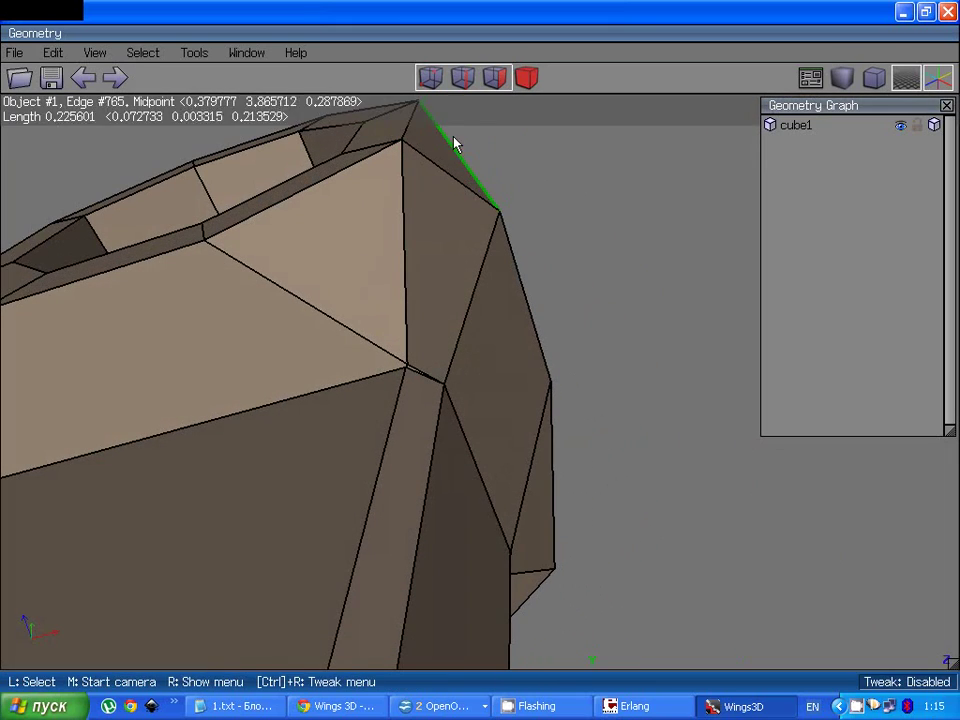
Step: Try to dissolve the lower vertex of the nearly coincident pair at the top of the handle's bevelled corner strip
left_click(430, 77)
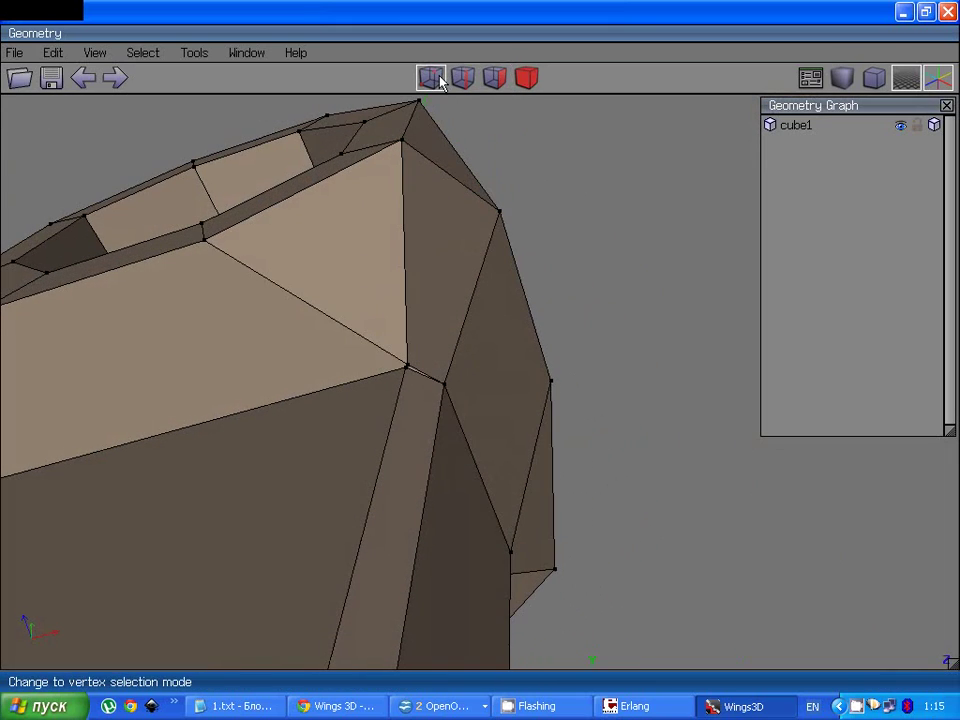
left_click(409, 370)
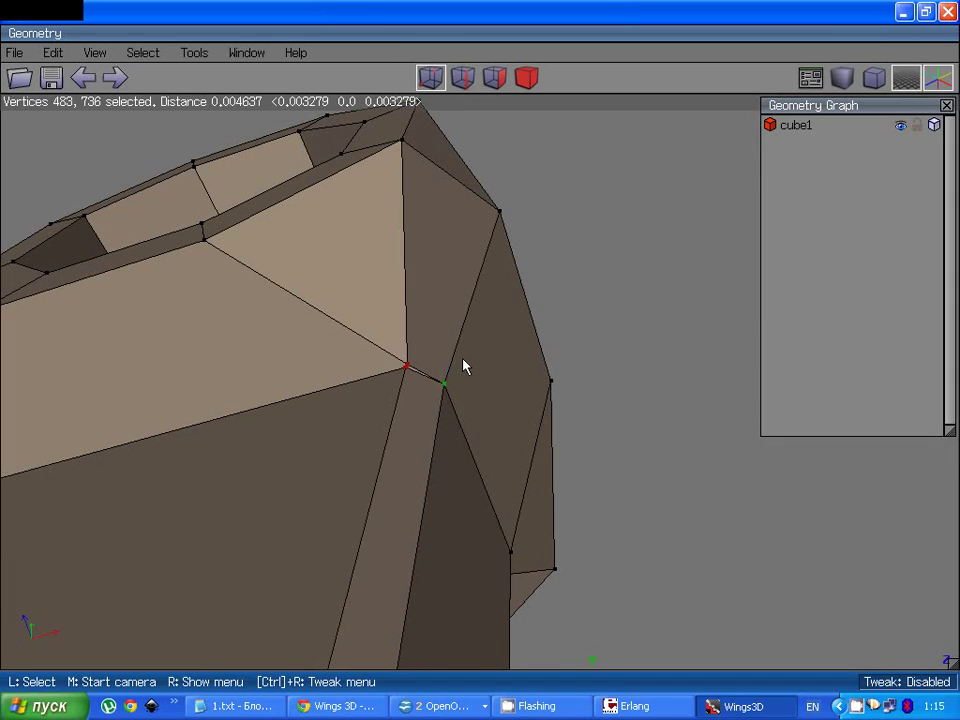
scroll(426, 366, "up", 5)
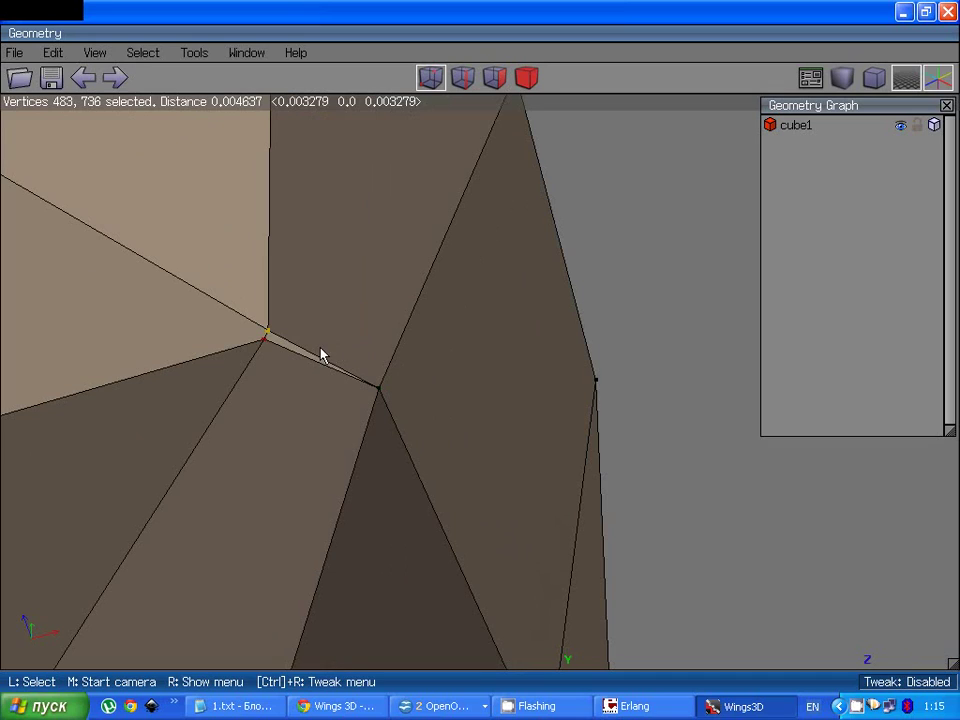
left_click(265, 333)
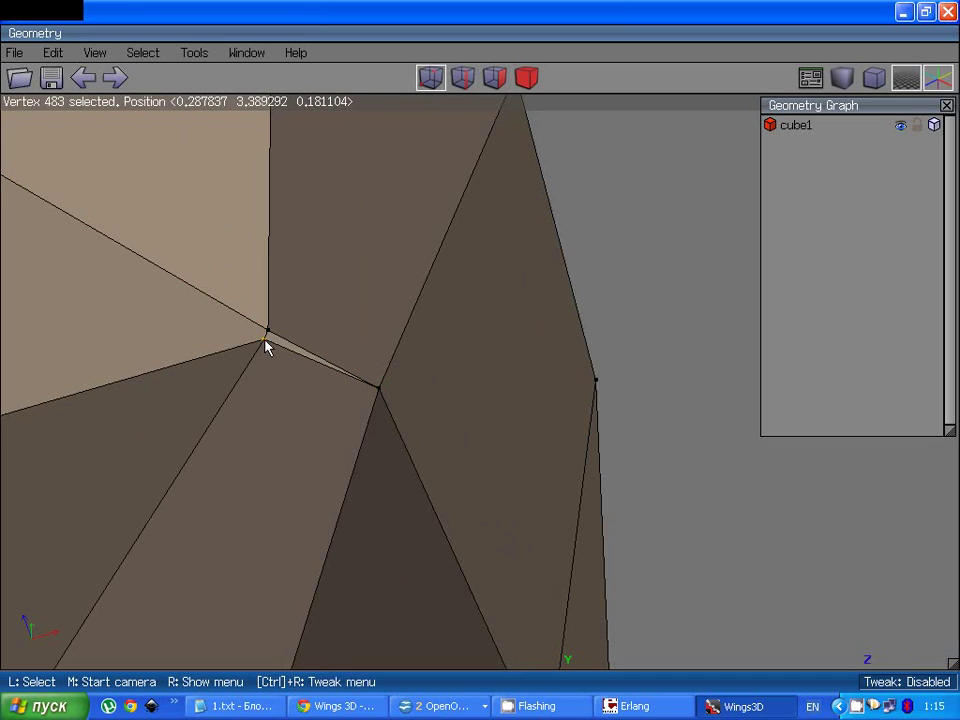
left_click(264, 339)
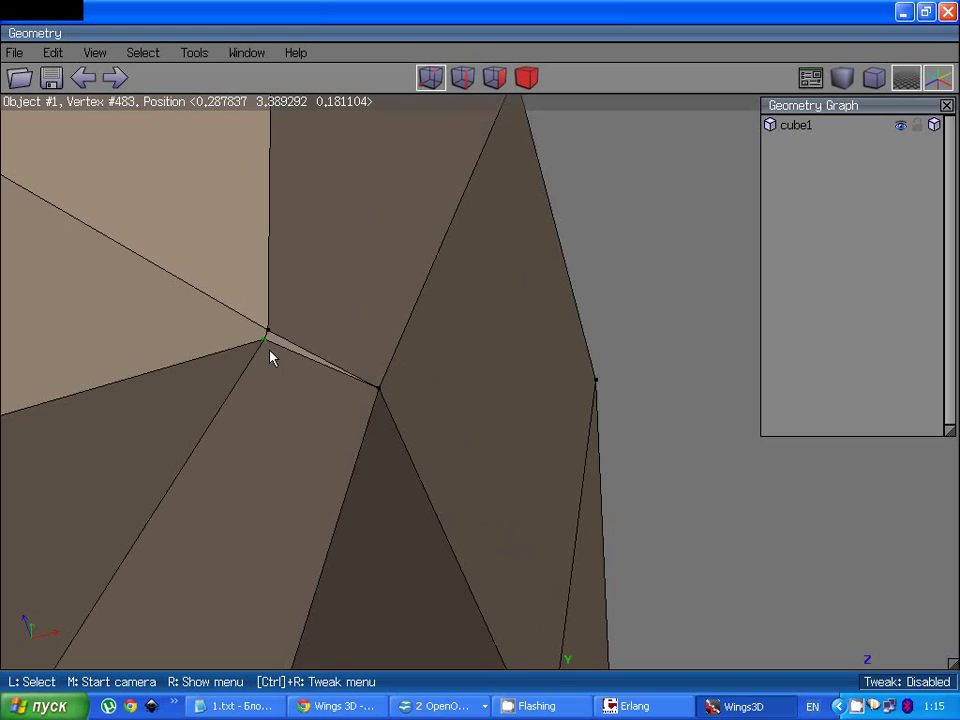
scroll(268, 350, "down", 5)
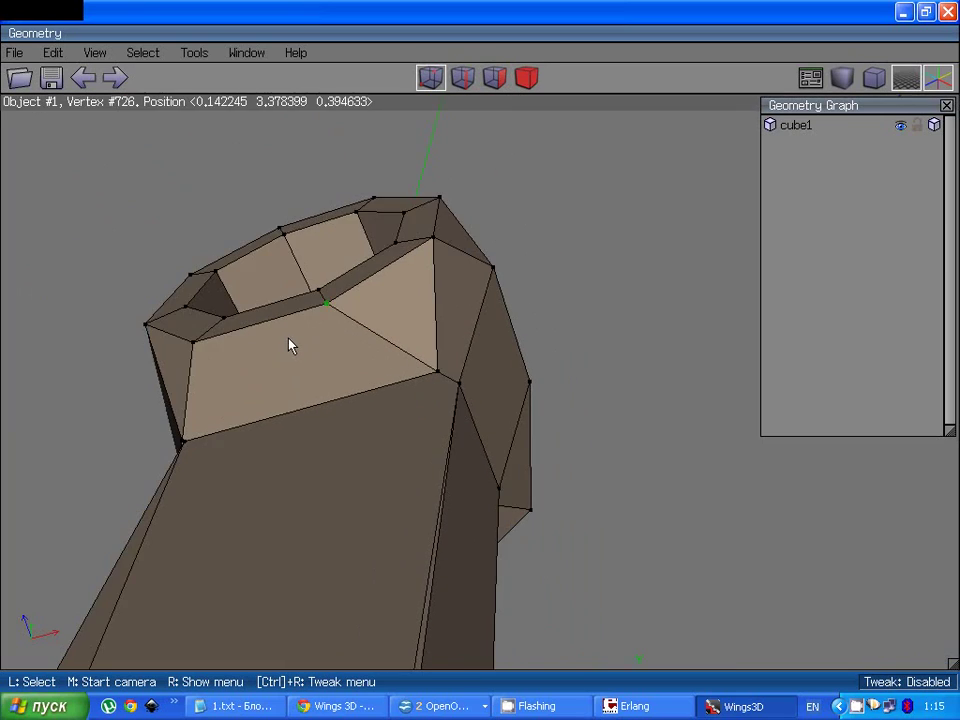
scroll(288, 340, "up", 1)
left_click(85, 80)
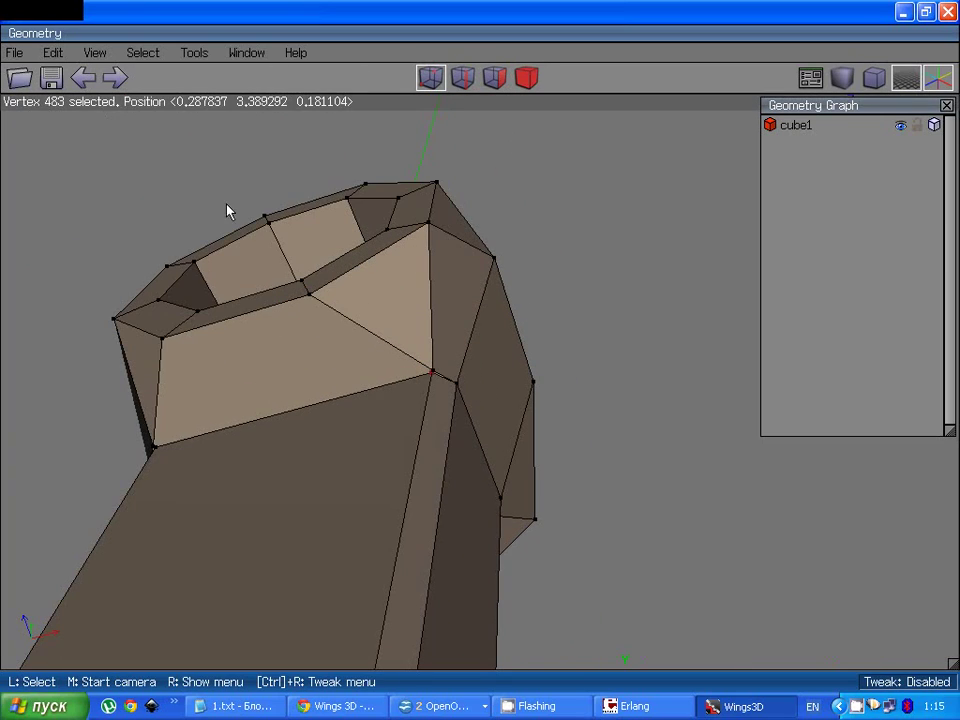
Step: Dissolve the upper vertex of the nearly coincident pair at the top of the handle's bevelled strip, and clear the selection
scroll(445, 364, "up", 5)
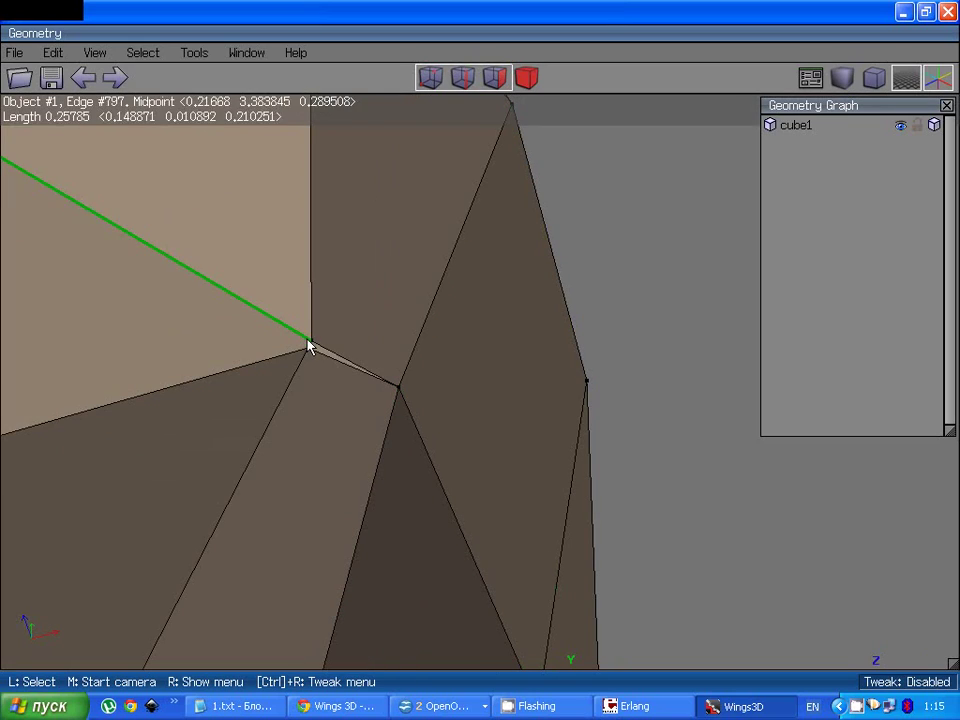
left_click(311, 344)
key("3")
left_click(320, 350)
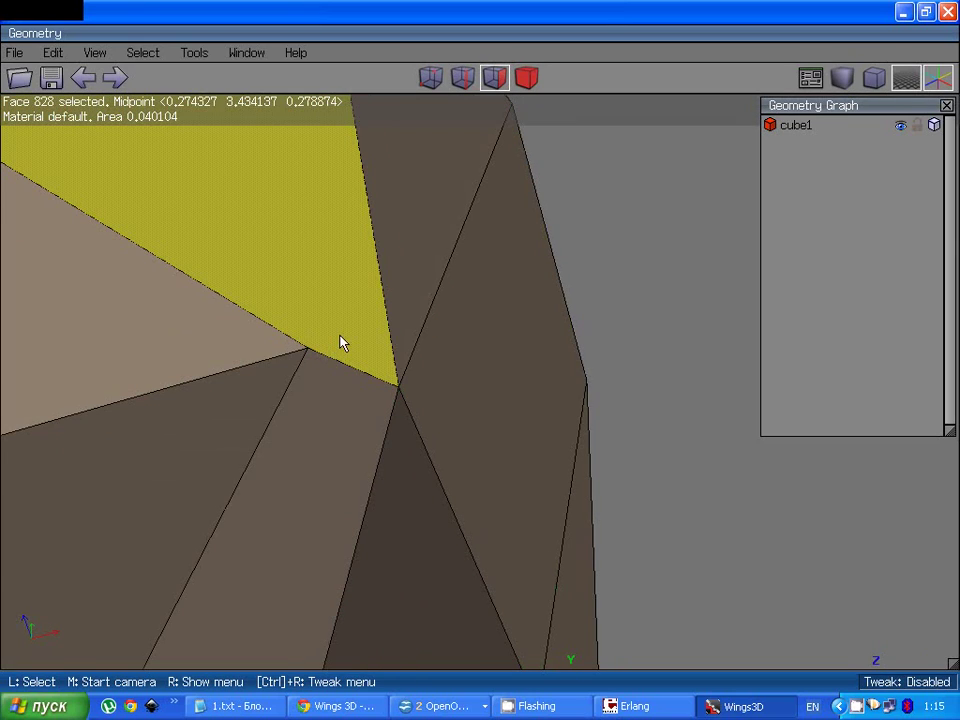
scroll(356, 332, "down", 5)
left_click(437, 343)
middle_click(450, 348)
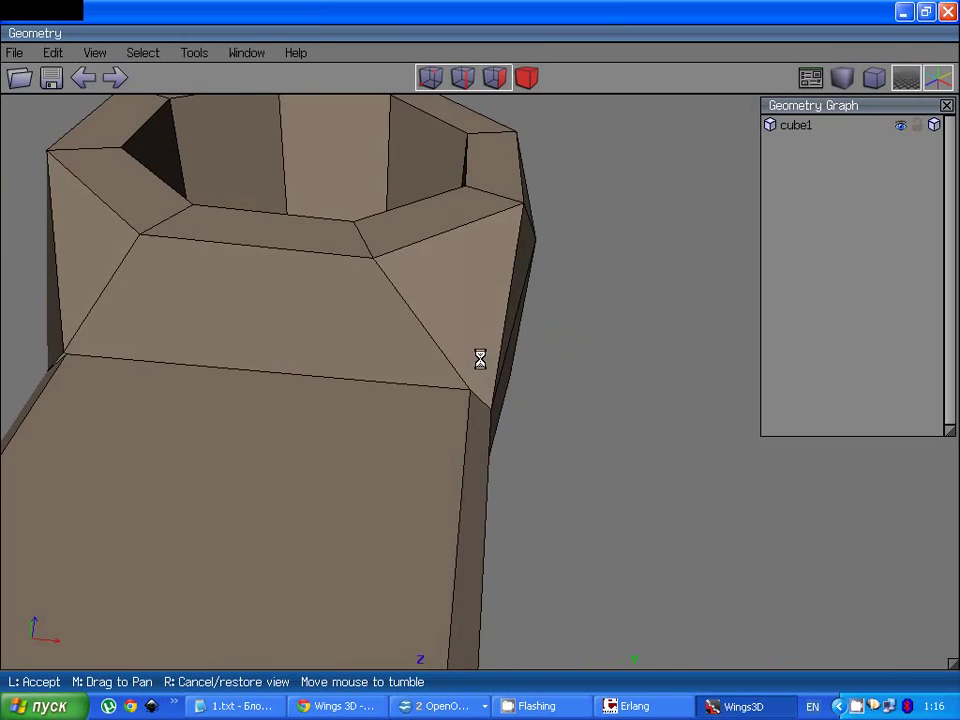
left_click(480, 360)
left_click(491, 336)
right_click(464, 326)
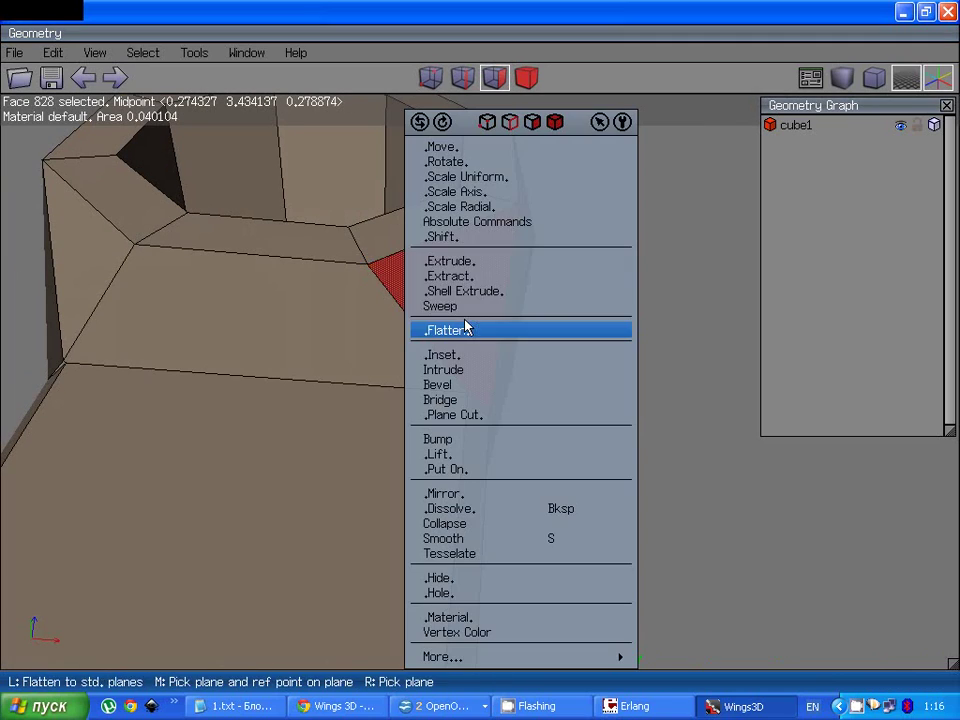
left_click(447, 146)
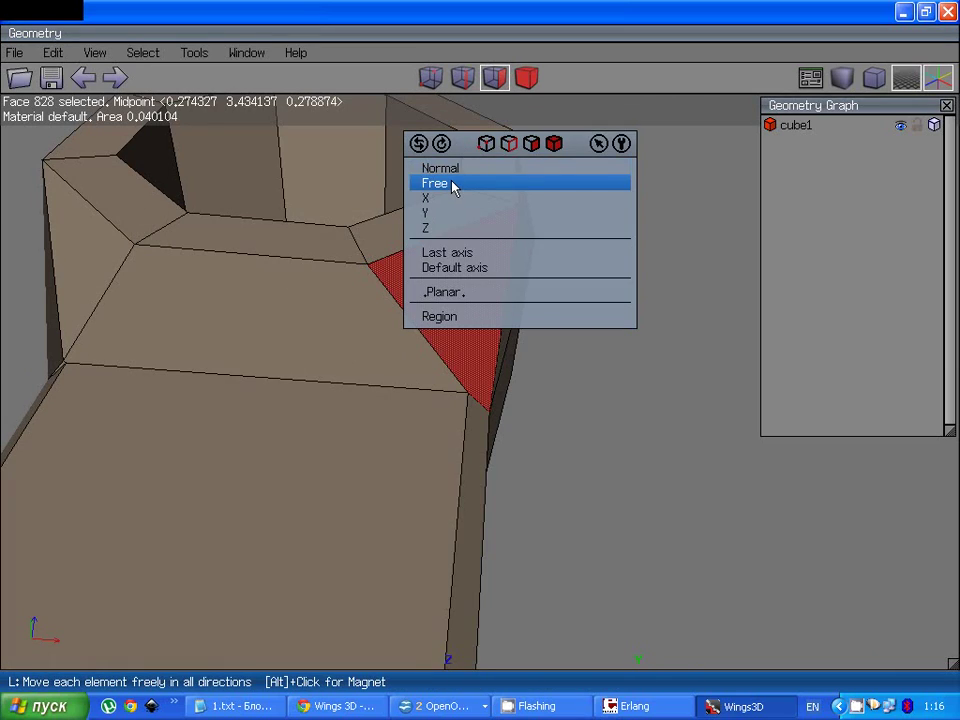
left_click(452, 184)
left_click(499, 223)
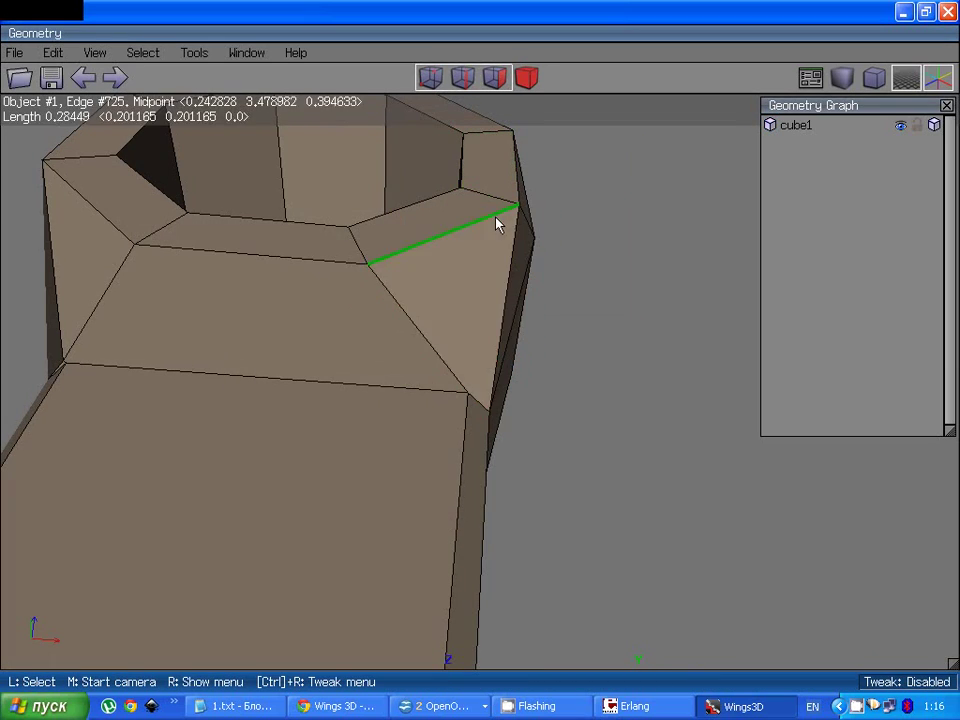
Step: Dissolve the extra sliver vertex at the top of the handle's +X, -Z corner strip, and clear the resulting face selection
middle_click(499, 223)
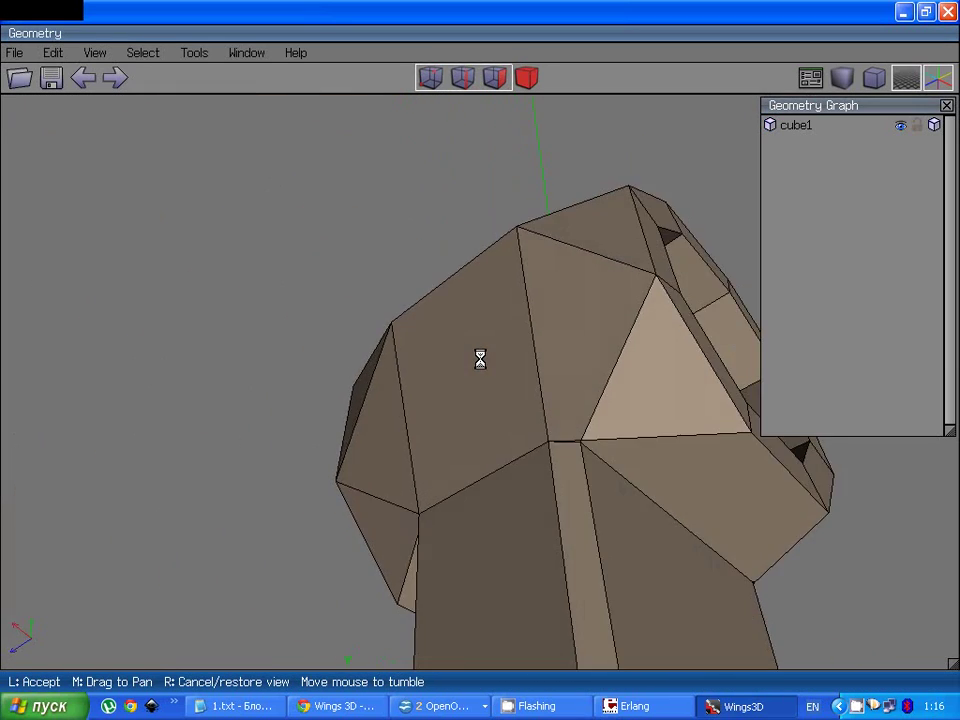
left_click(480, 358)
key("v")
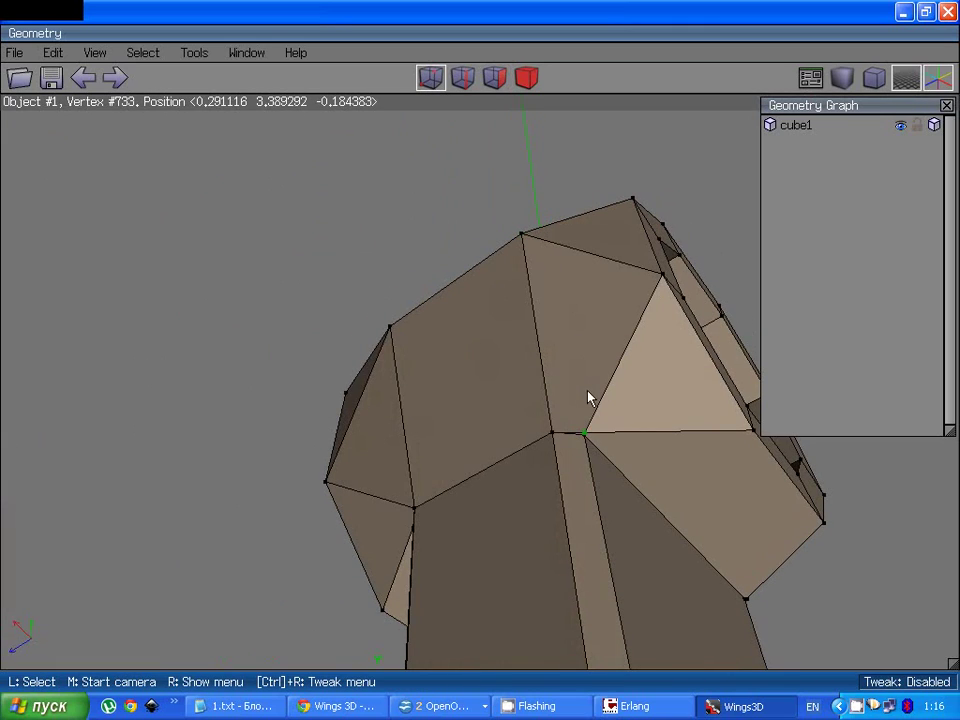
key("f")
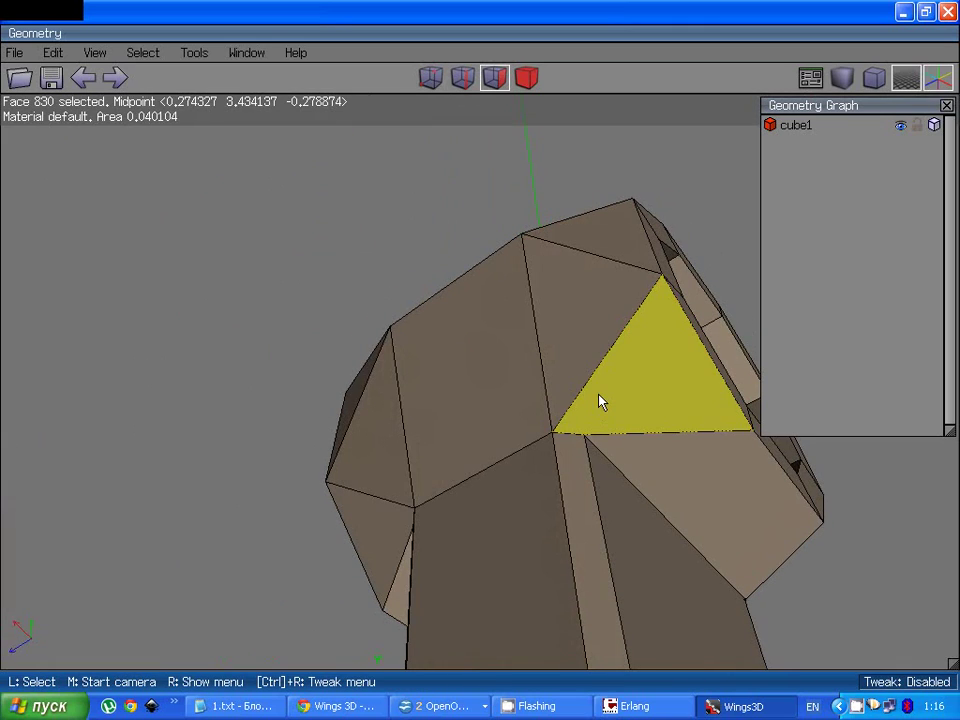
left_click(602, 412)
scroll(604, 420, "down", 3)
middle_click(604, 435)
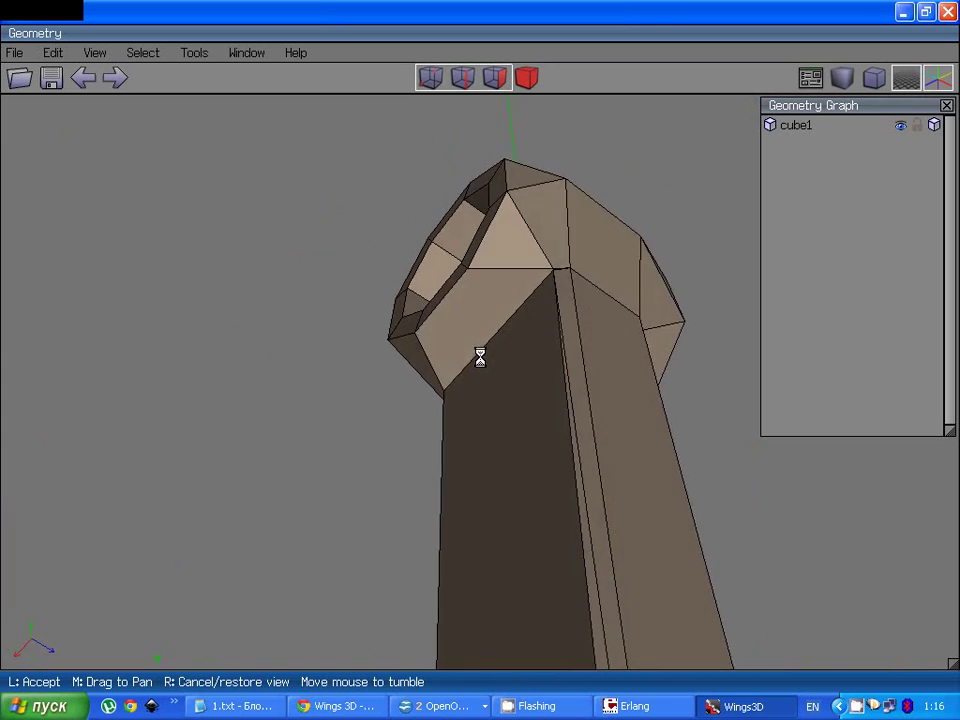
Step: Dissolve the extra vertex at the top of the handle's -X, -Z corner strip
left_click(480, 358)
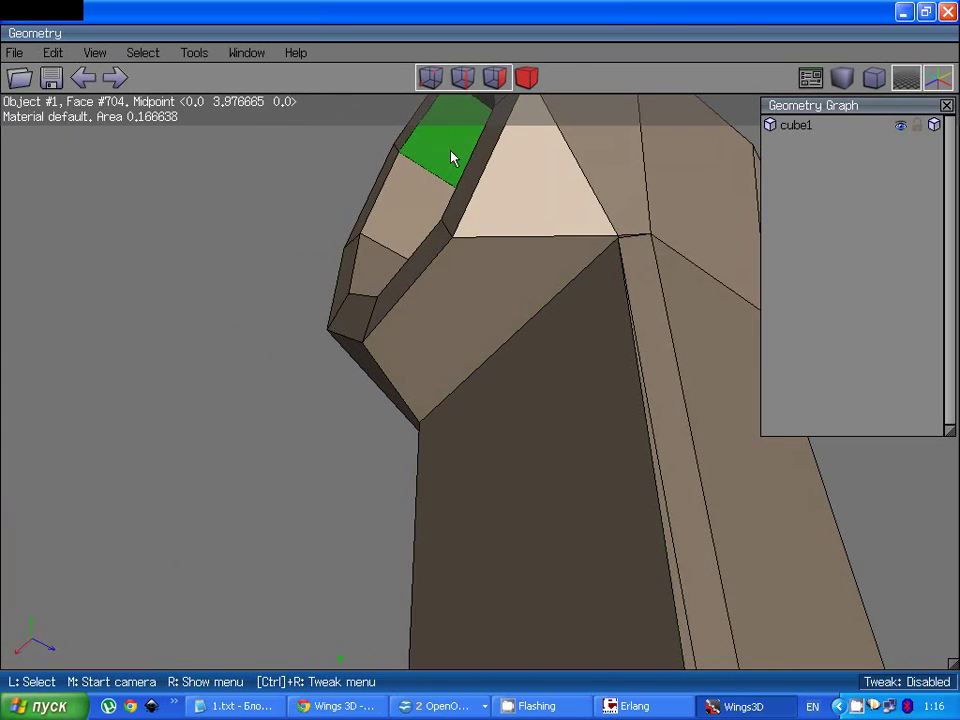
left_click(431, 78)
left_click(619, 237)
left_click(619, 237)
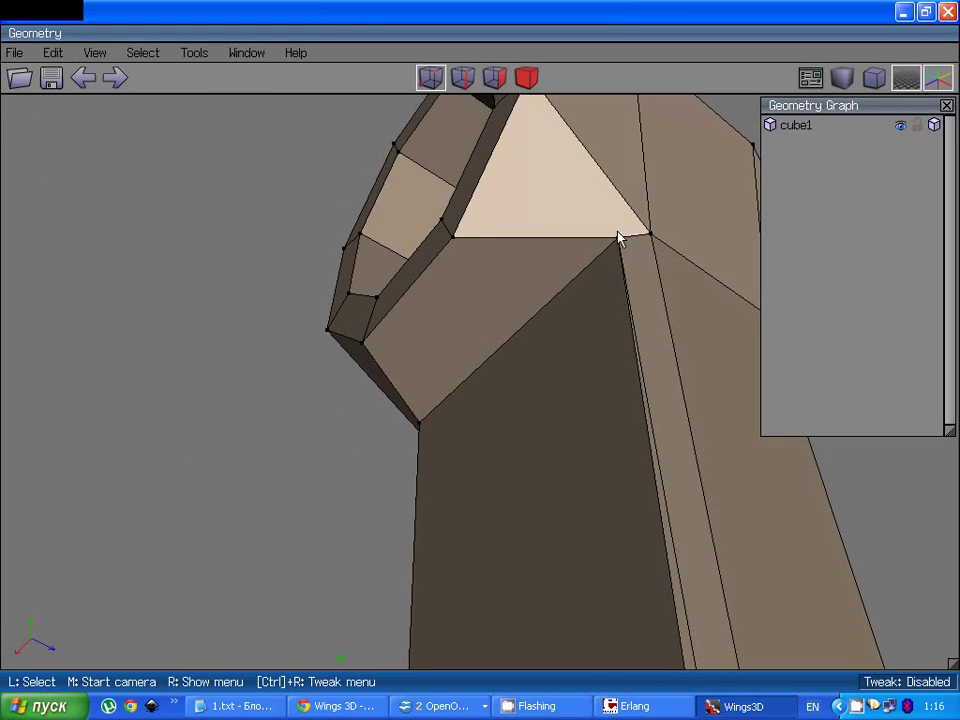
Step: Merge the handle's -X, -Z corner strip with the thin sliver face beside it by dissolving both faces together
left_click(494, 78)
left_click(662, 428)
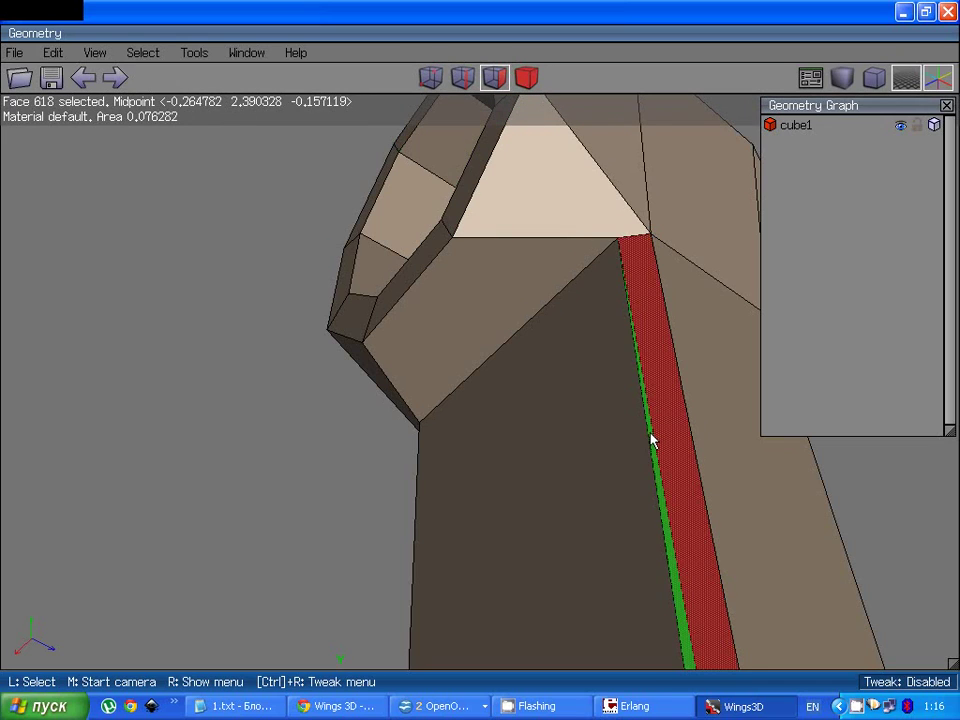
left_click(651, 439)
key("BackSpace")
scroll(655, 430, "down", 5)
scroll(645, 440, "down", 5)
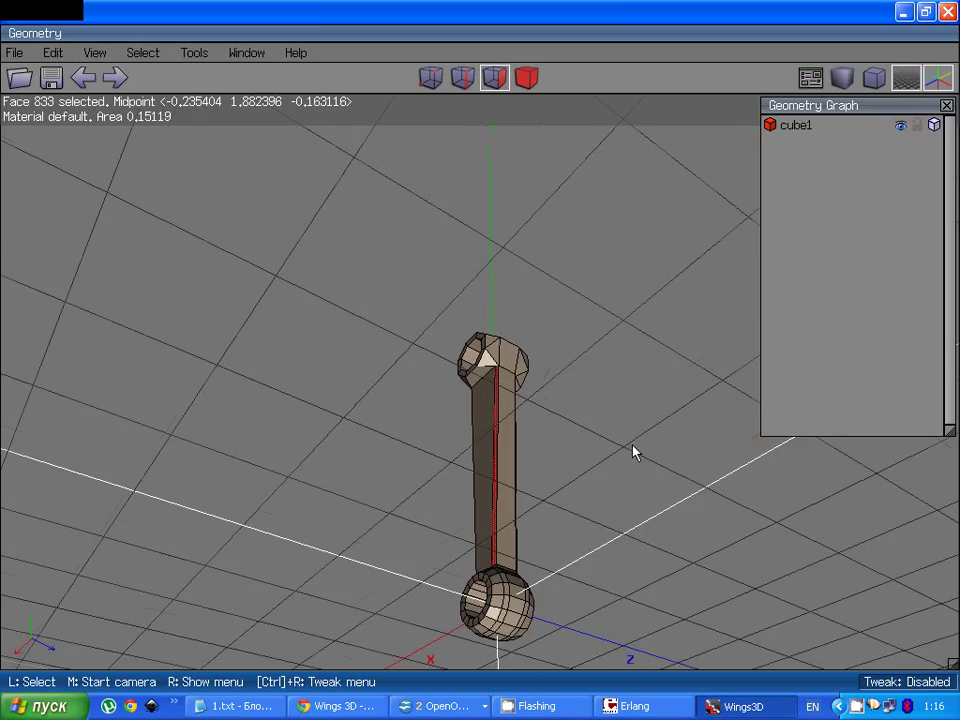
middle_click(591, 481)
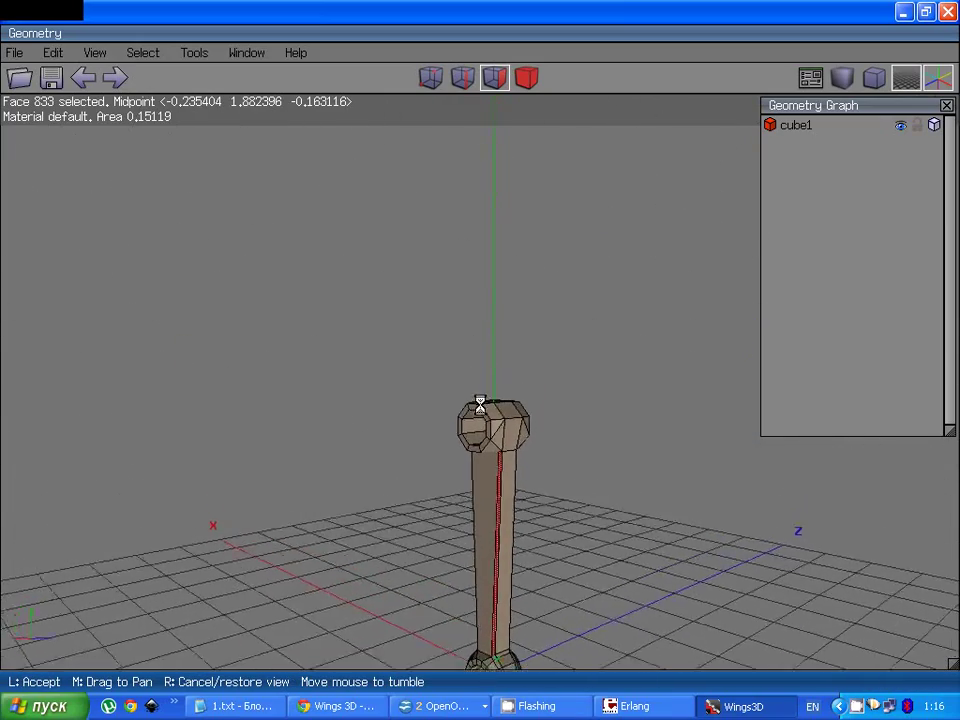
scroll(480, 362, "up", 6)
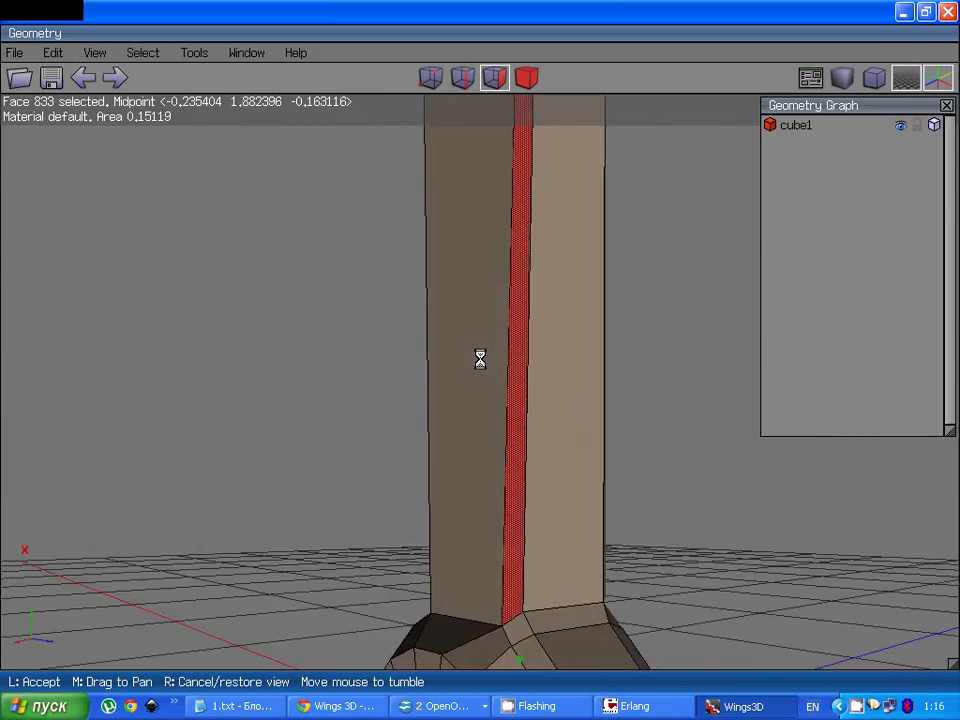
left_click(480, 362)
Step: Dissolve the duplicate vertex at the top of the handle's -X, +Z corner strip, below the head
scroll(591, 481, "down", 5)
middle_click(568, 276)
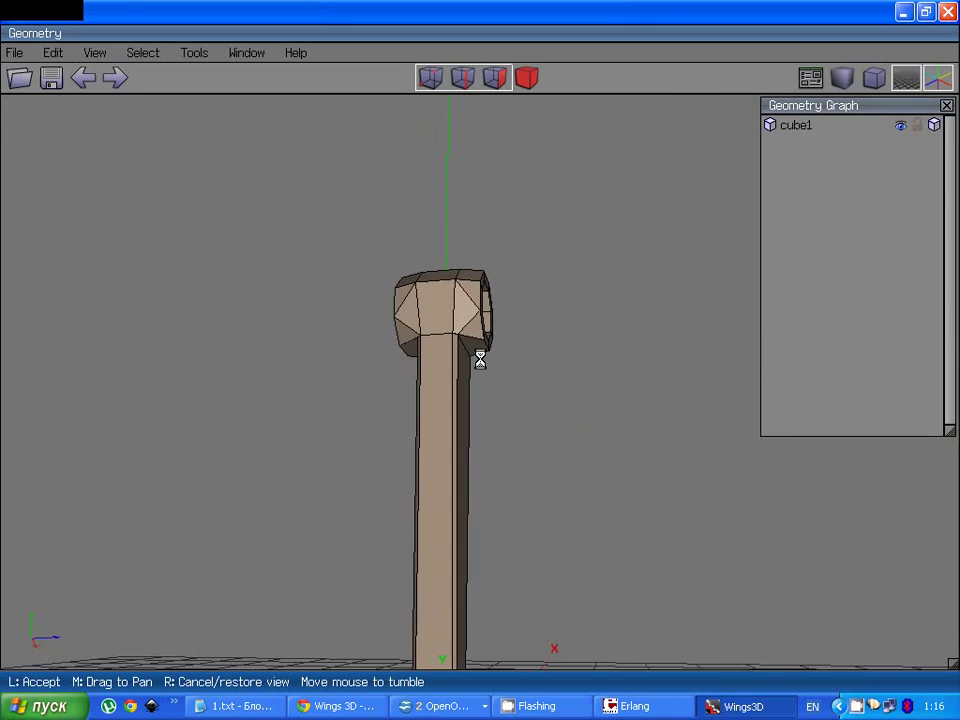
scroll(480, 359, "up", 5)
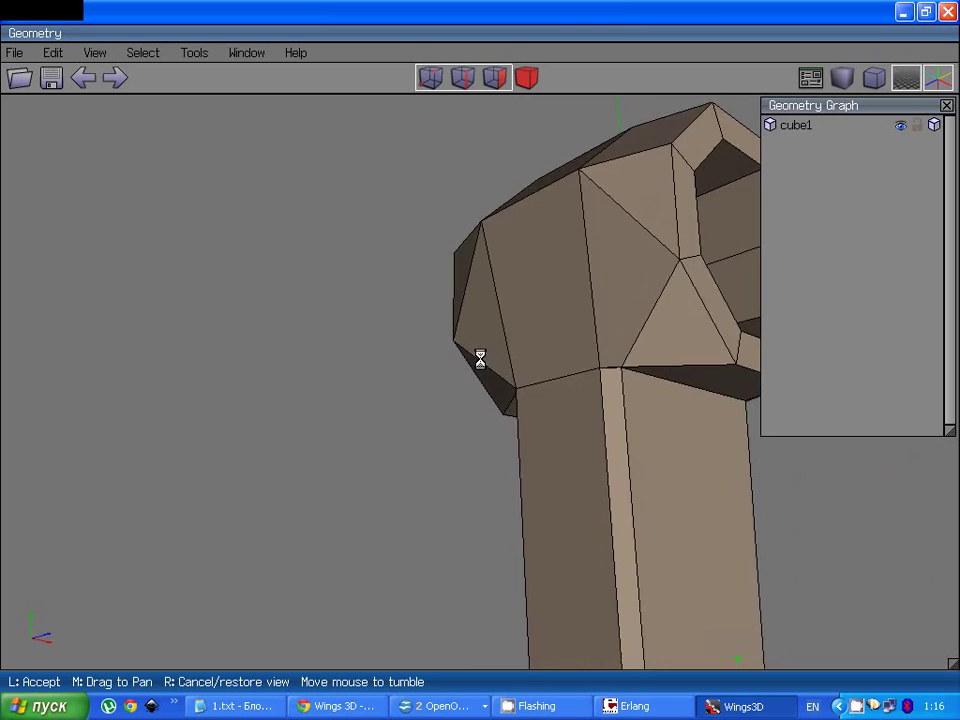
left_click(563, 221)
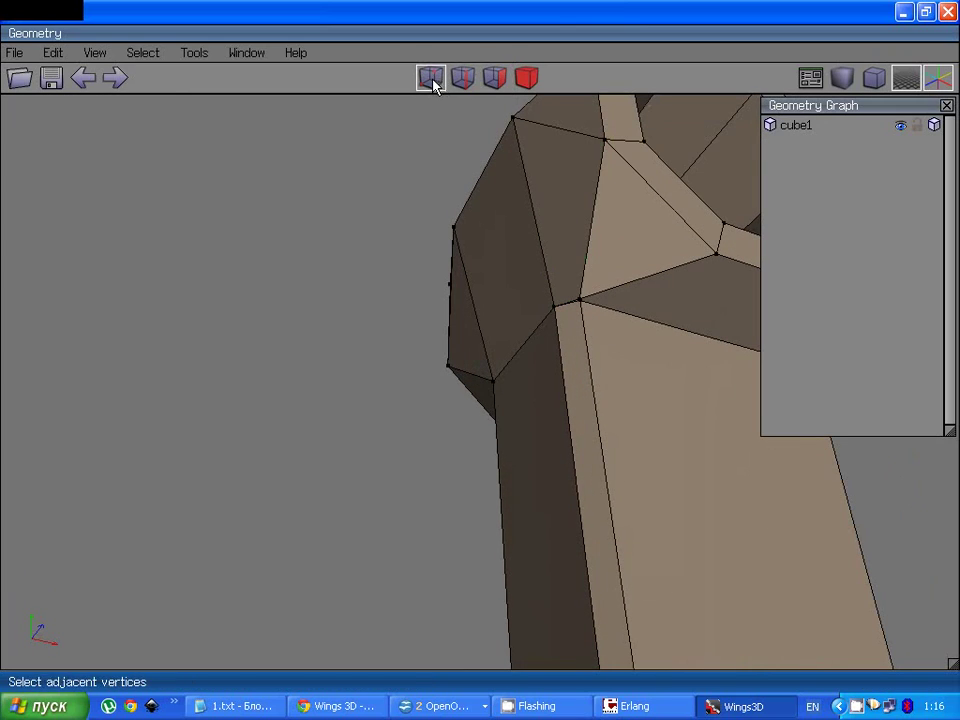
left_click(581, 299)
middle_click_drag(591, 307, 606, 313)
middle_click(606, 313)
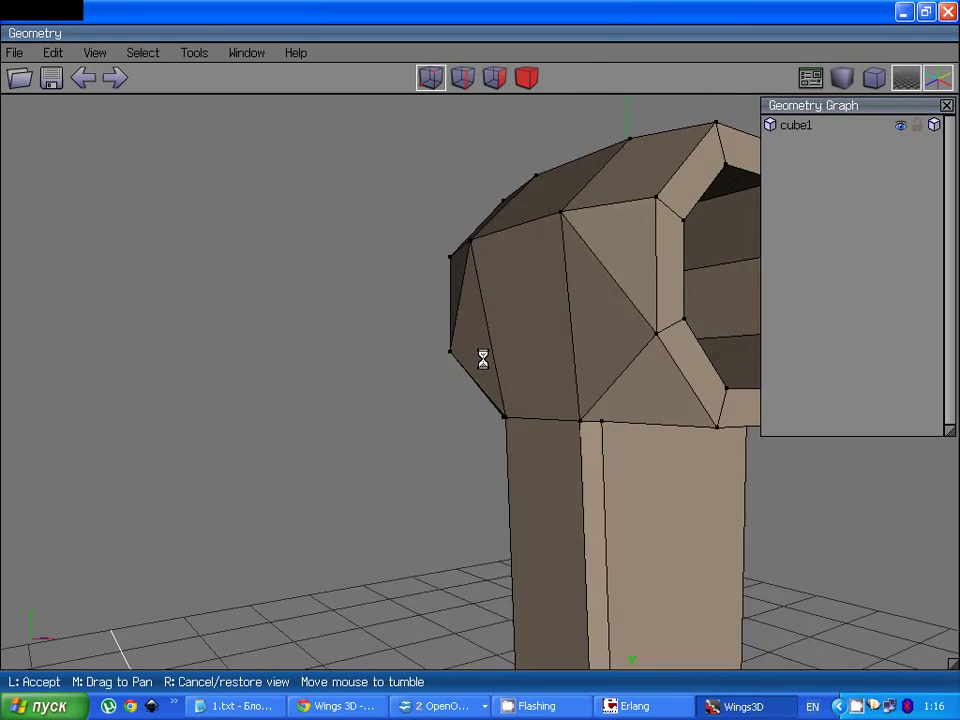
left_click(483, 360)
middle_click(583, 339)
left_click(480, 358)
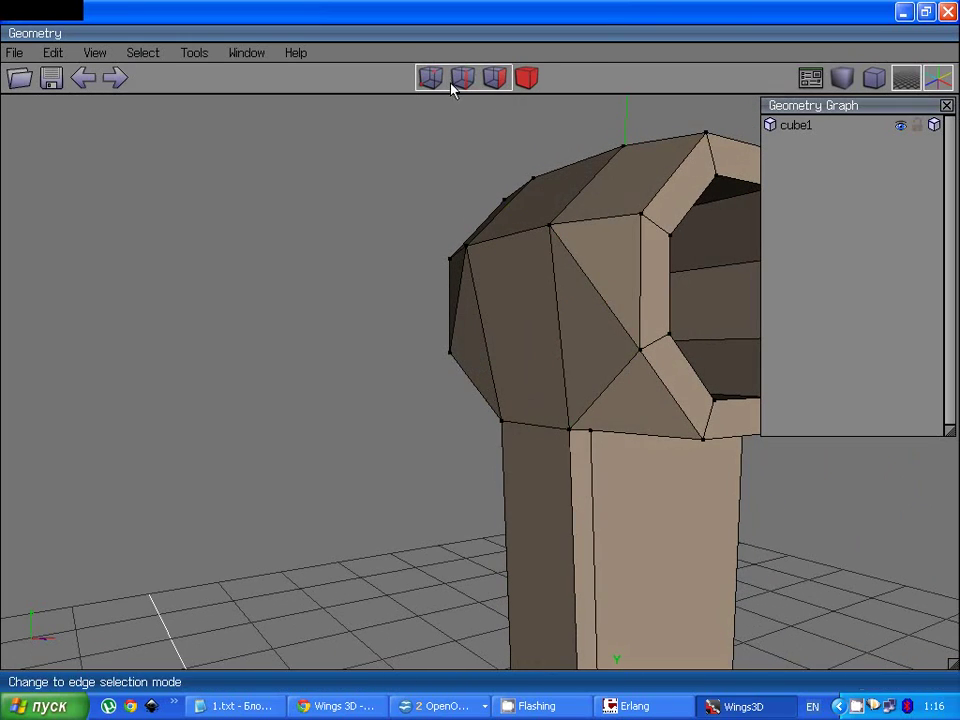
Step: Connect the midpoints of the two upright edges on the head's -X side face, and clear the selection
left_click(461, 78)
left_click(561, 332)
left_click(487, 347)
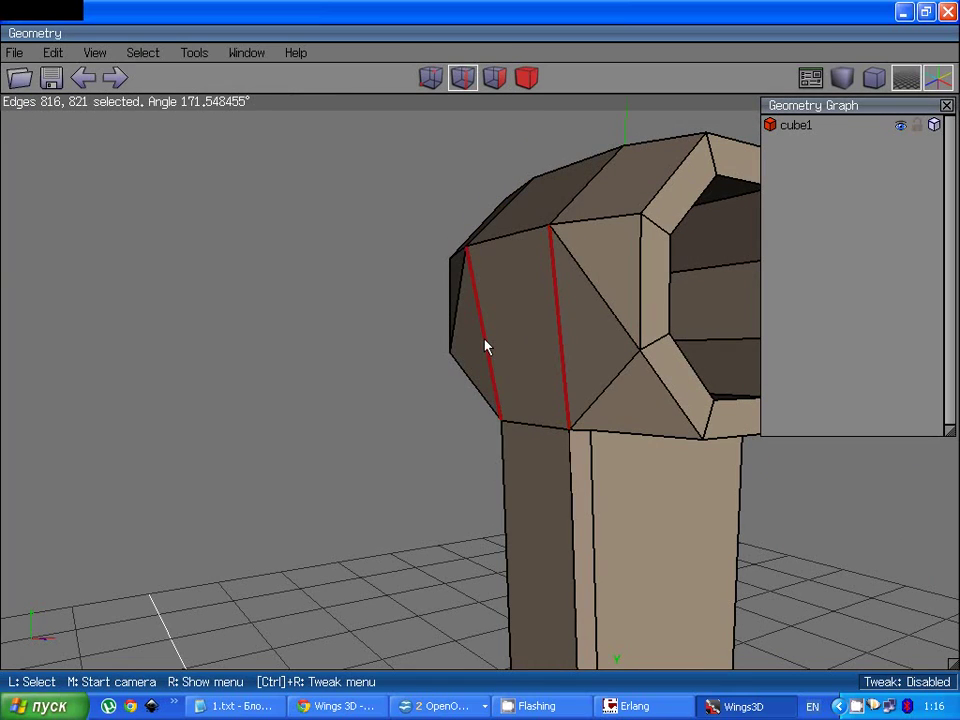
key("space")
middle_click(492, 350)
left_click(510, 356)
Step: Connect the midpoints of the two upright edges on the head's +X side face, and clear the selection
scroll(531, 364, "down", 3)
middle_click(520, 362)
left_click(585, 375)
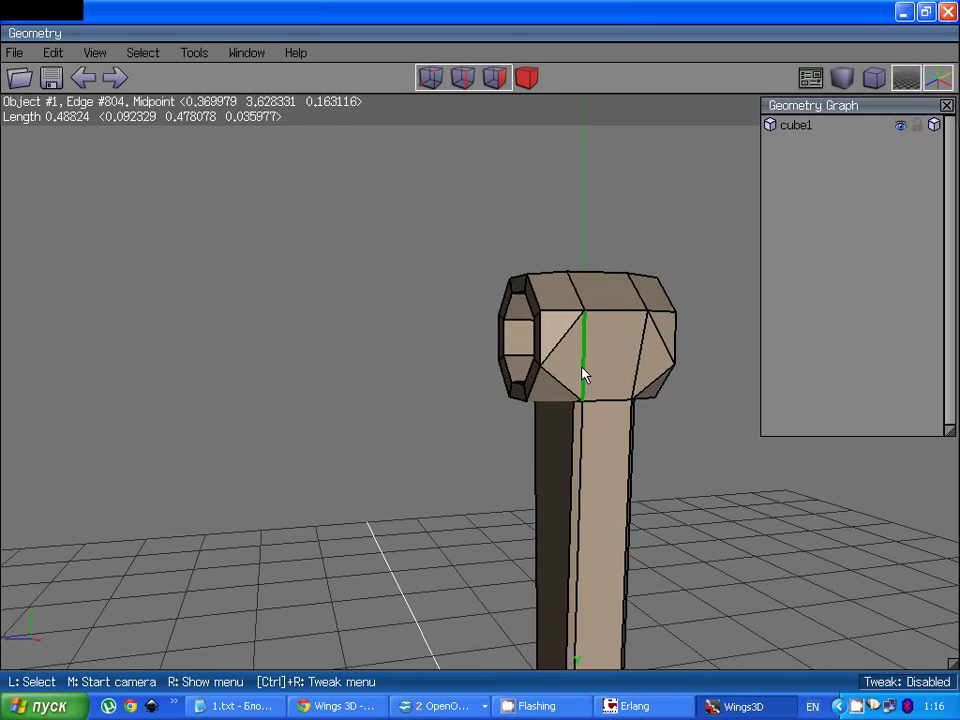
left_click(585, 375)
left_click(628, 370)
key("space")
key("v")
scroll(600, 365, "up", 3)
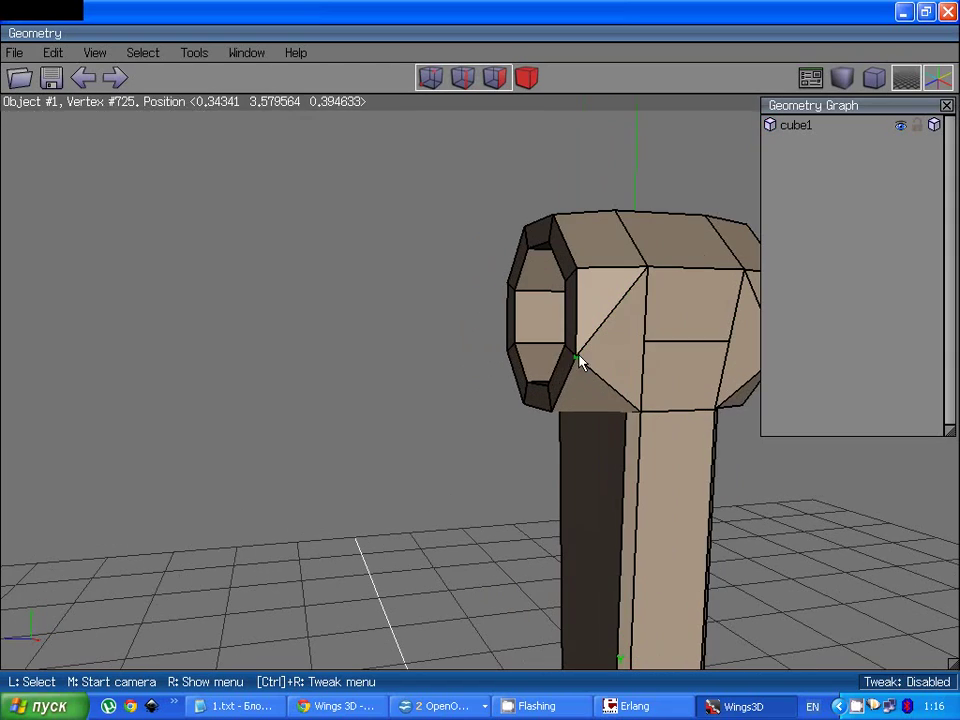
Step: Connect both ends of the new +X middle edge to the neighbouring corner vertices on the head's open rims
left_click(581, 362)
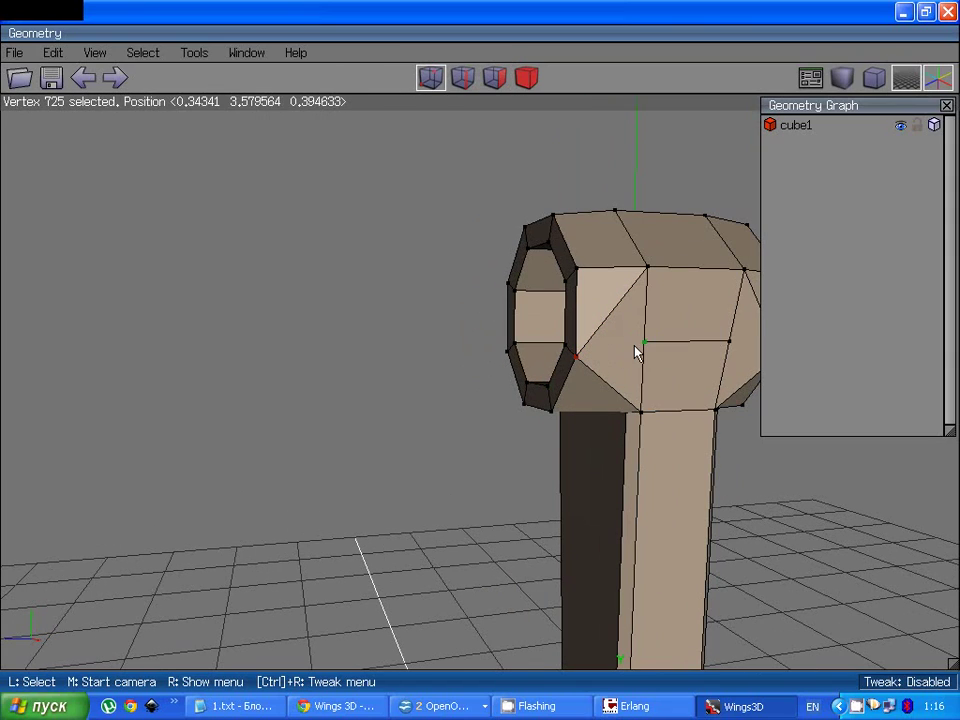
left_click(638, 350)
middle_click(632, 360)
left_click(628, 356)
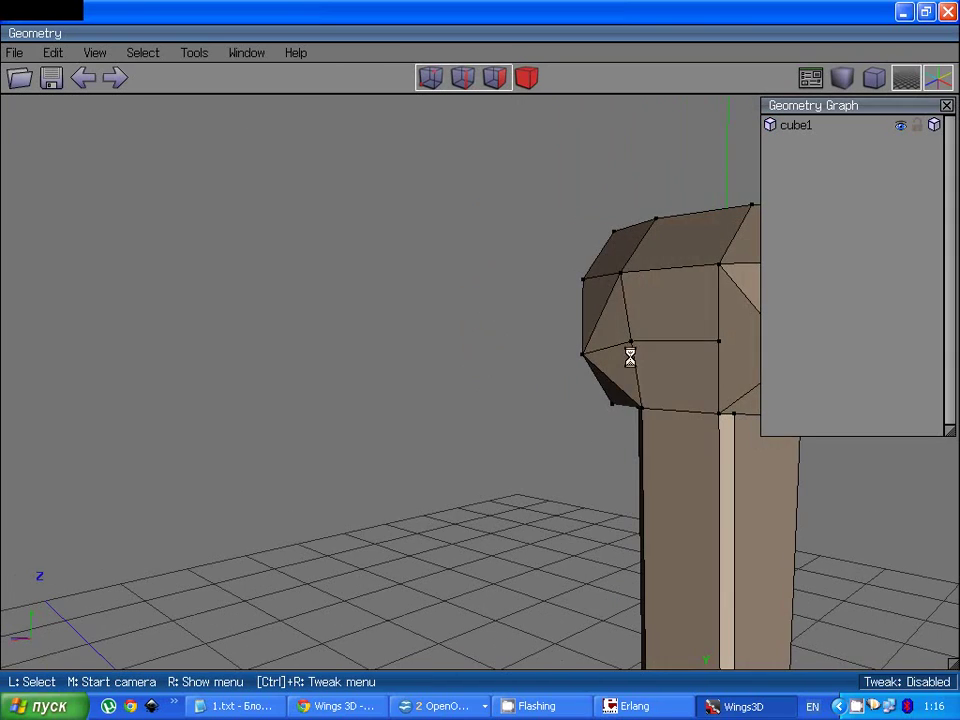
middle_click(660, 355)
left_click(686, 354)
left_click(626, 371)
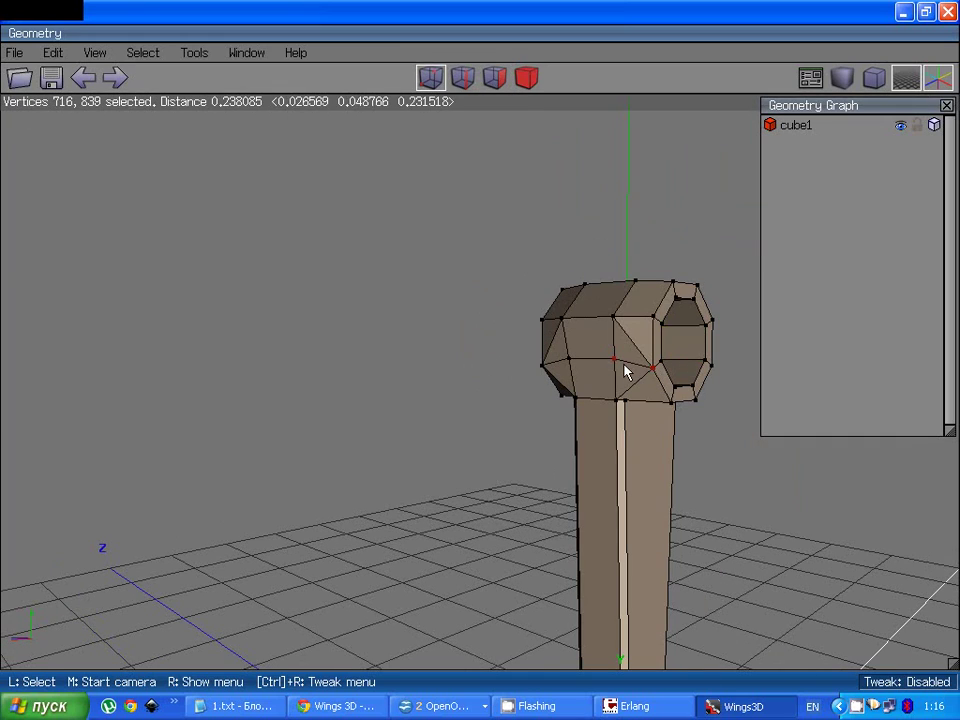
Step: Connect both ends of the new -X middle edge to the neighbouring corner vertices on the head's open rims
middle_click(626, 371)
left_click(555, 372)
left_click(602, 375)
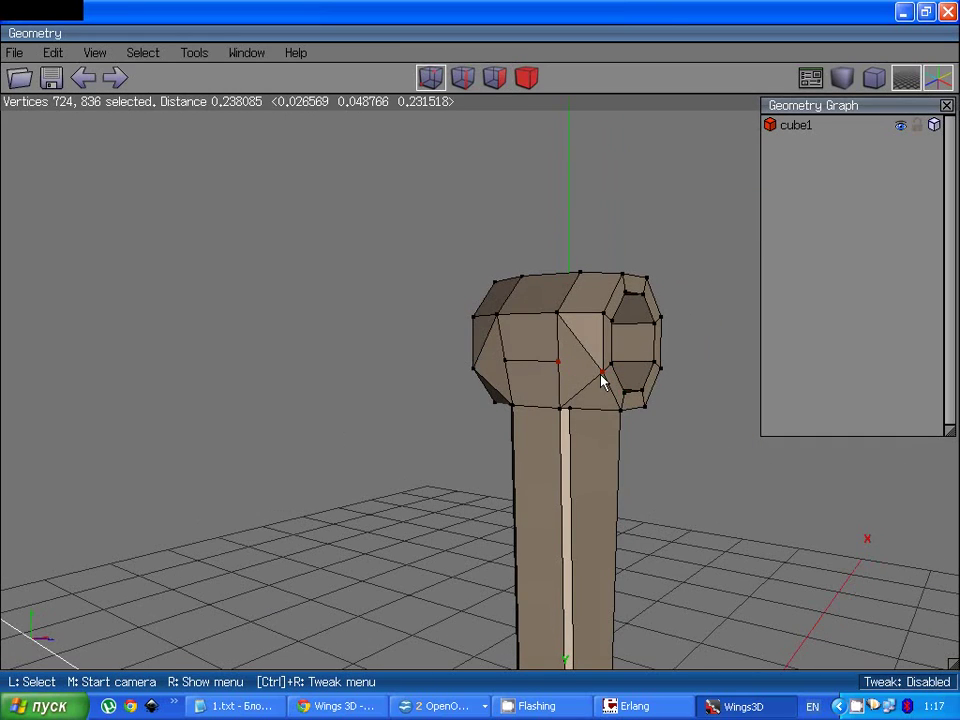
middle_click(558, 372)
left_click(553, 369)
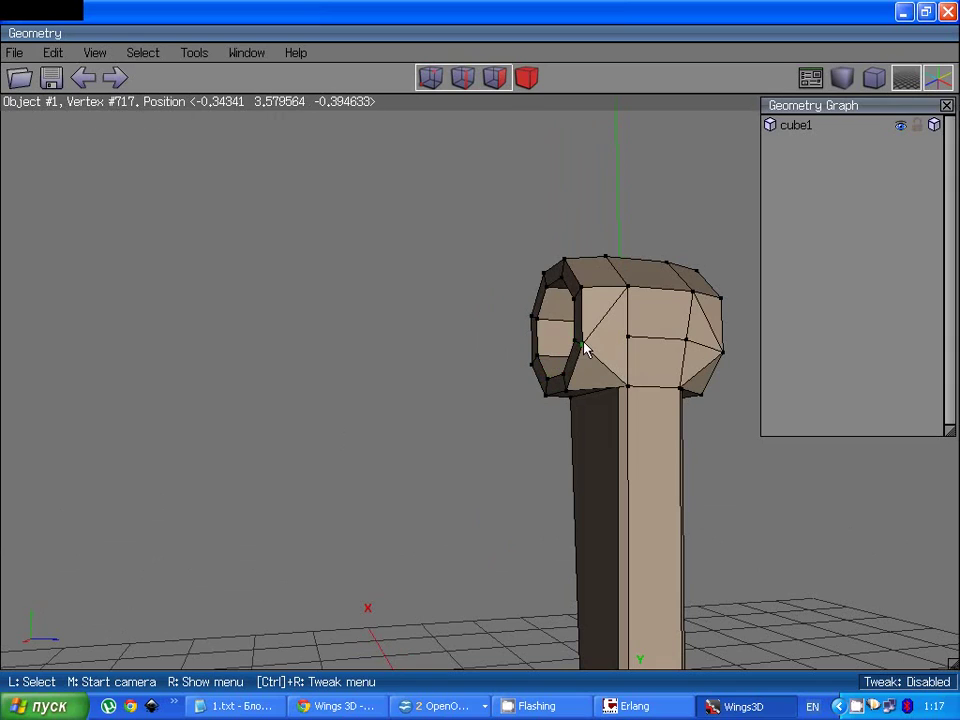
left_click(583, 347)
left_click(621, 340)
key("c")
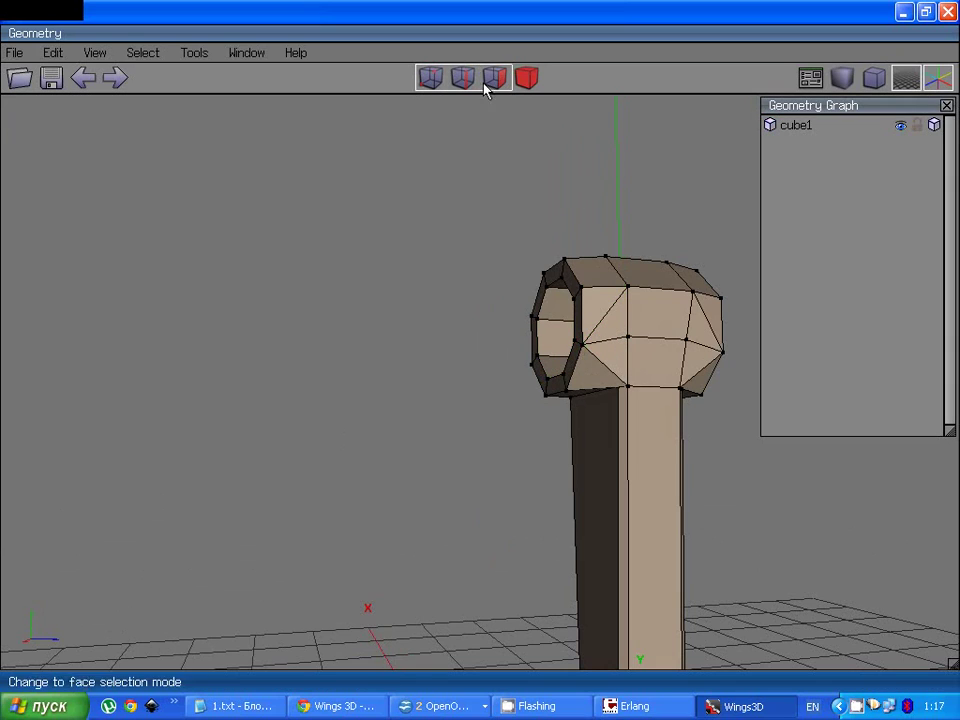
Step: Dissolve the eight diagonal edges beside the rims on the head's -X and +X sides
left_click(613, 326)
left_click(708, 330)
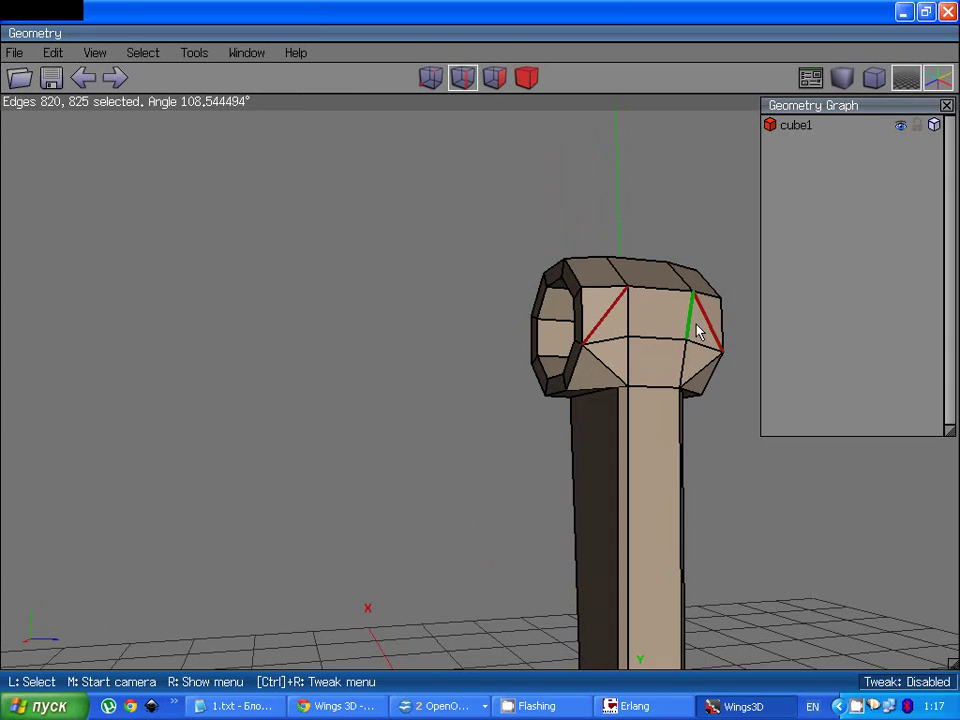
middle_click(698, 333)
left_click(648, 358)
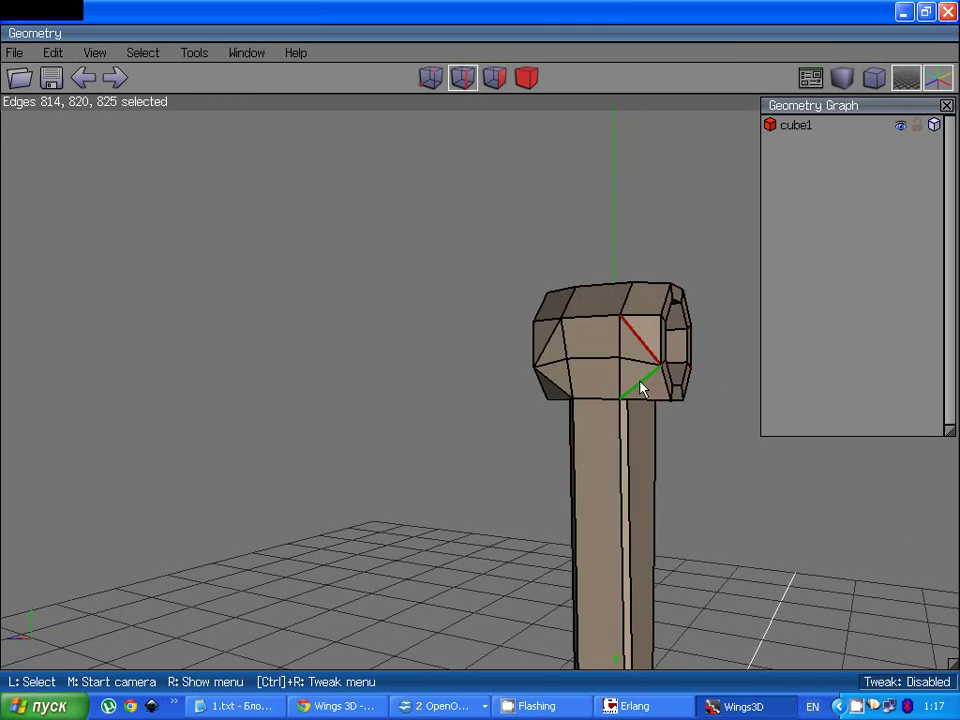
middle_click(557, 348)
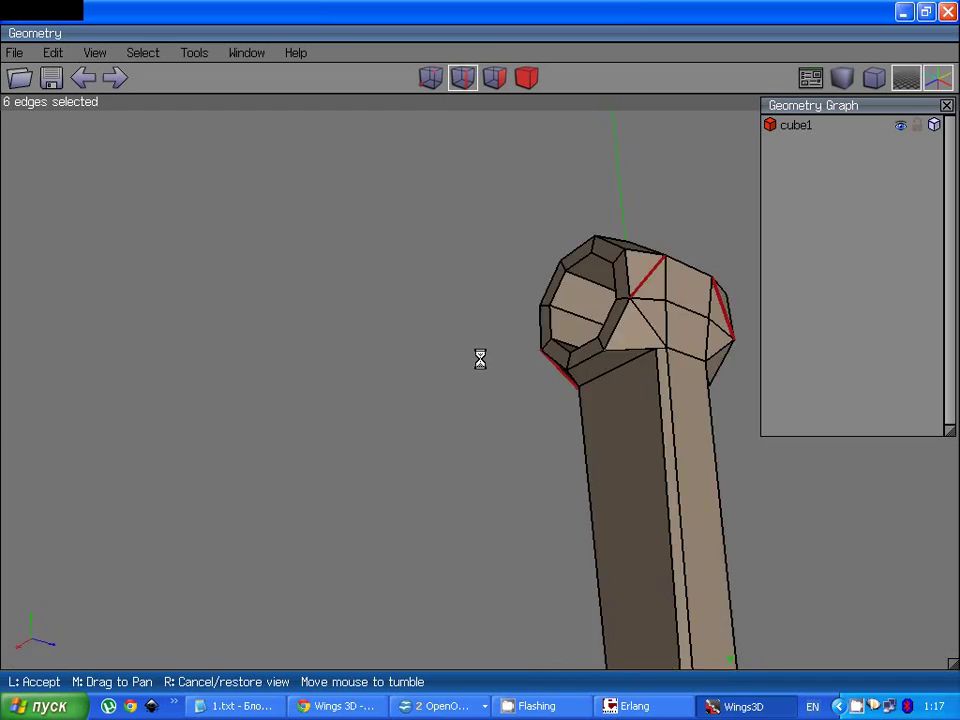
left_click(545, 358)
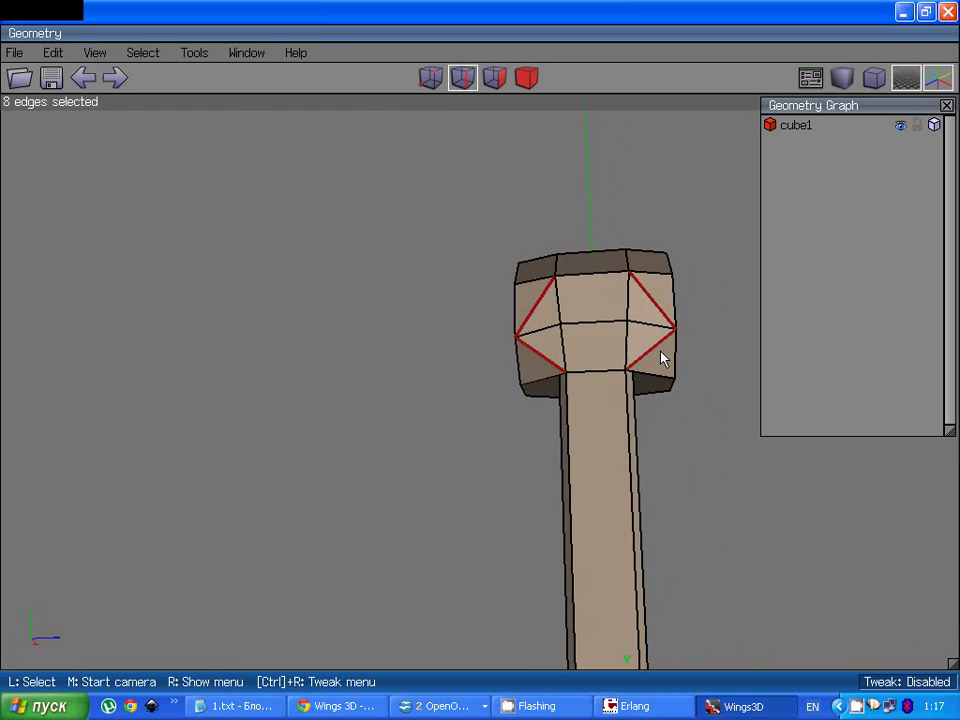
key("space")
middle_click(650, 358)
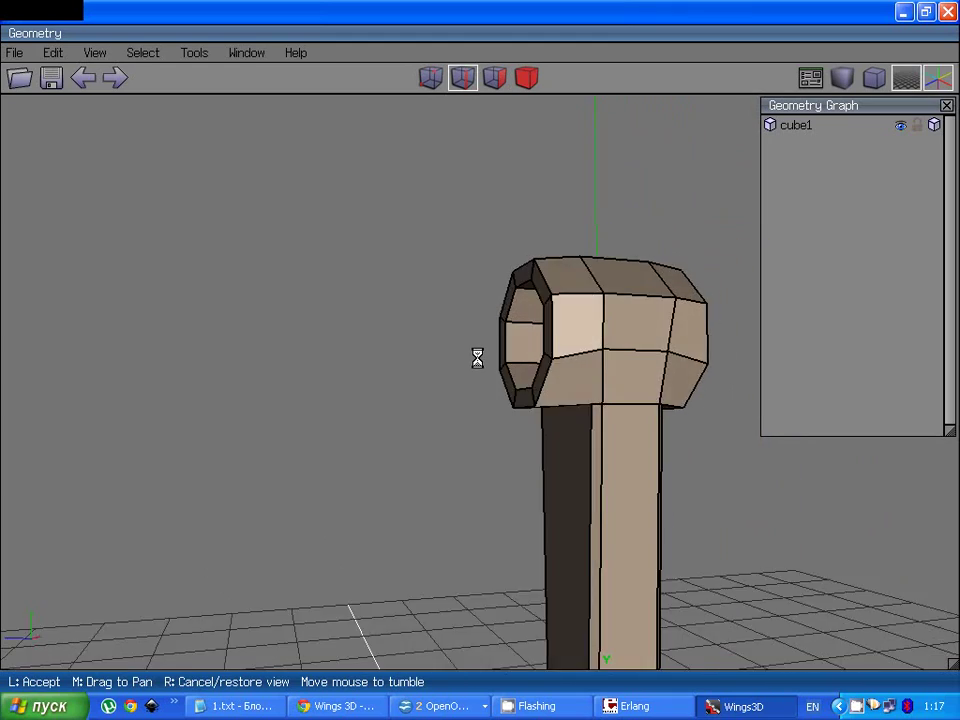
left_click(647, 360)
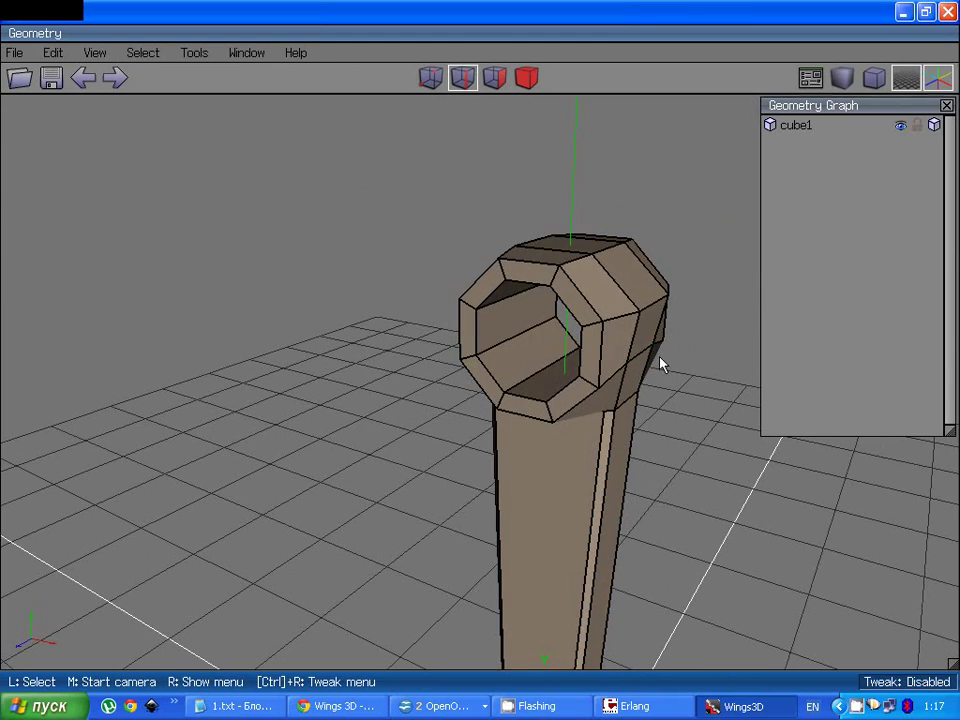
left_click(645, 361)
middle_click(647, 360)
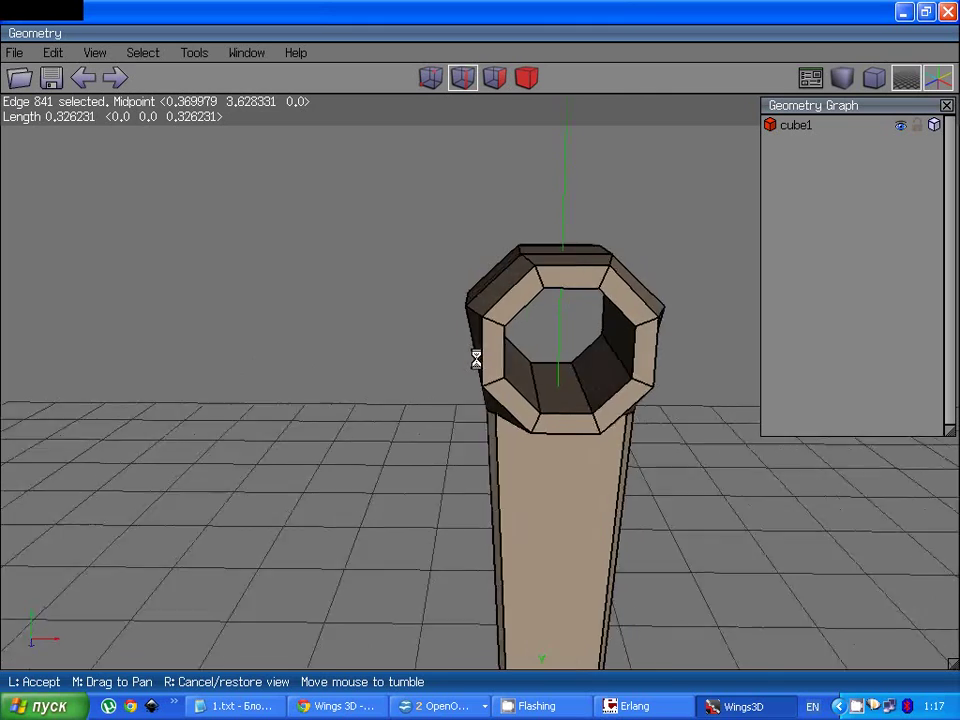
left_click(634, 352)
left_click(530, 350)
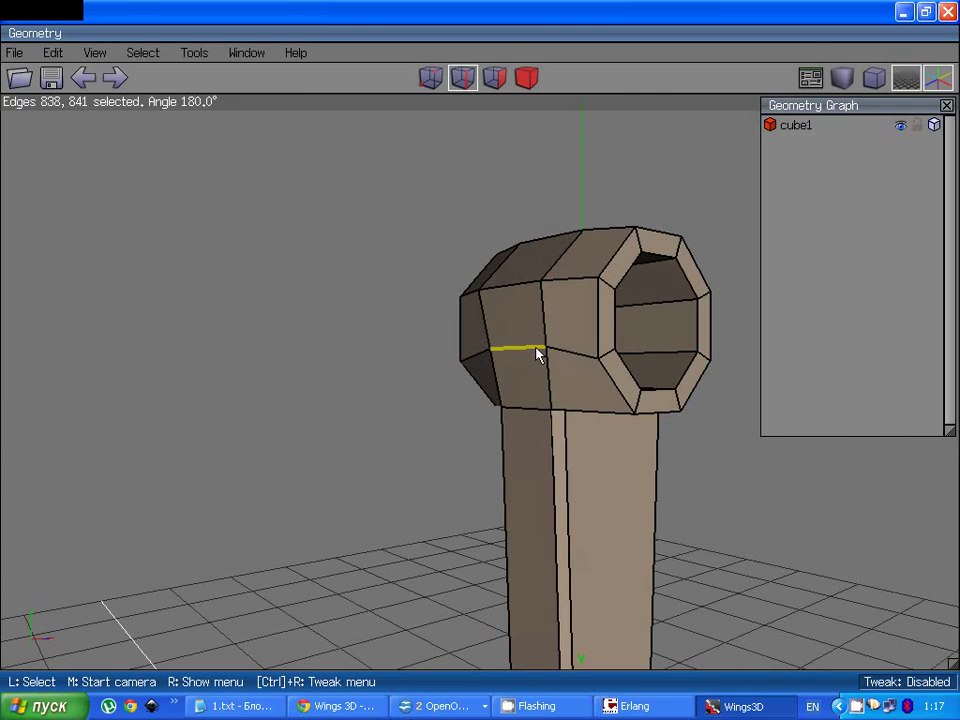
right_click(540, 355)
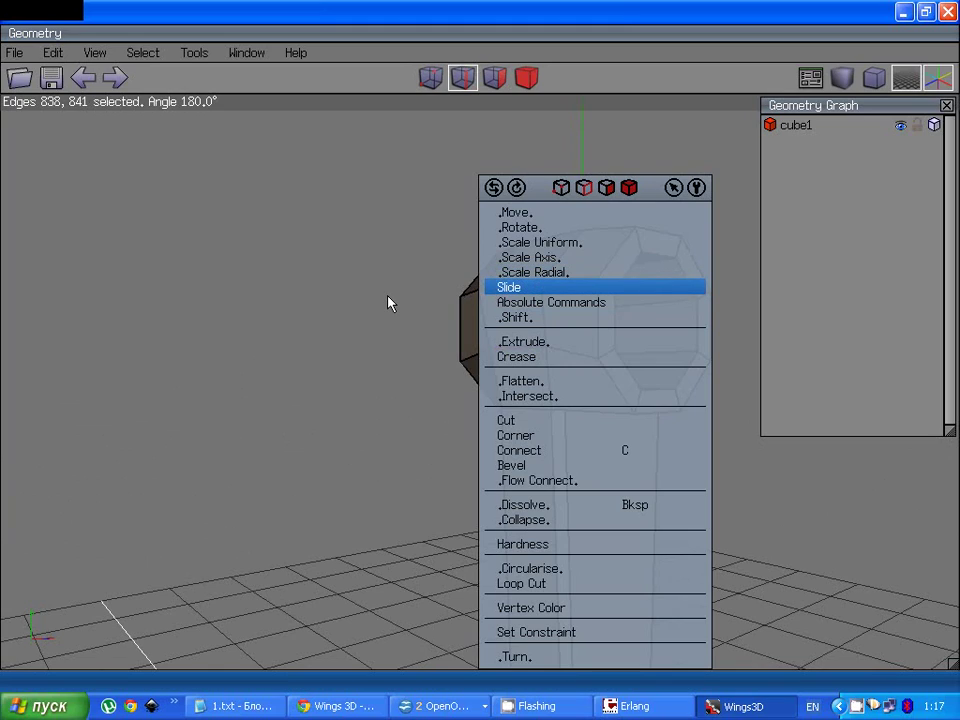
left_click(536, 243)
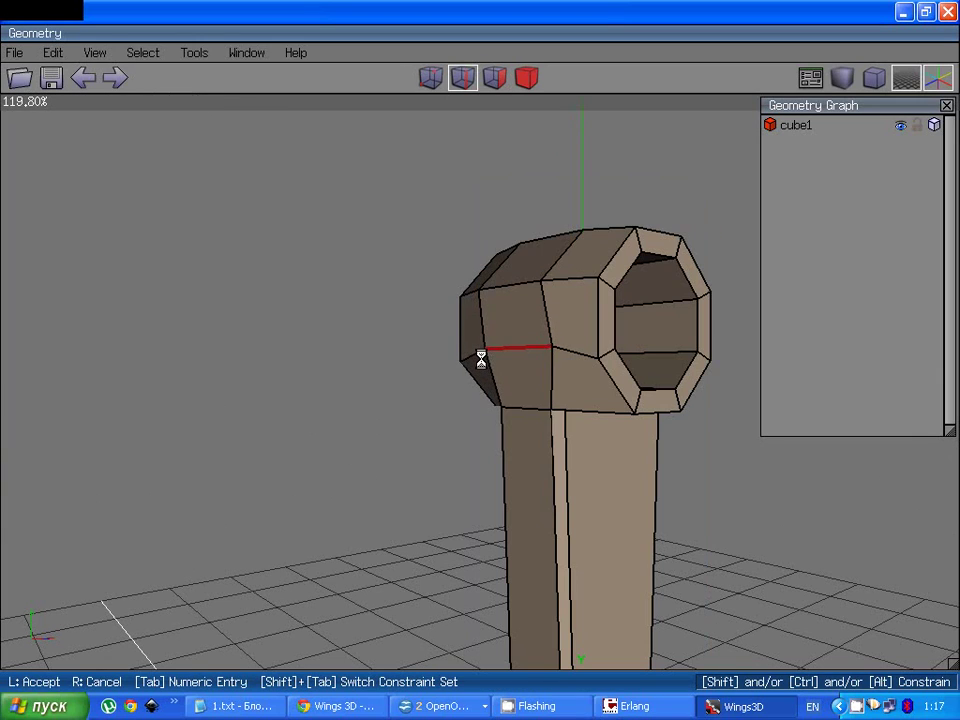
left_click(536, 243)
Step: Examine the head's profile around the -X and +X middle edges from the open end and the sides
middle_click(572, 306)
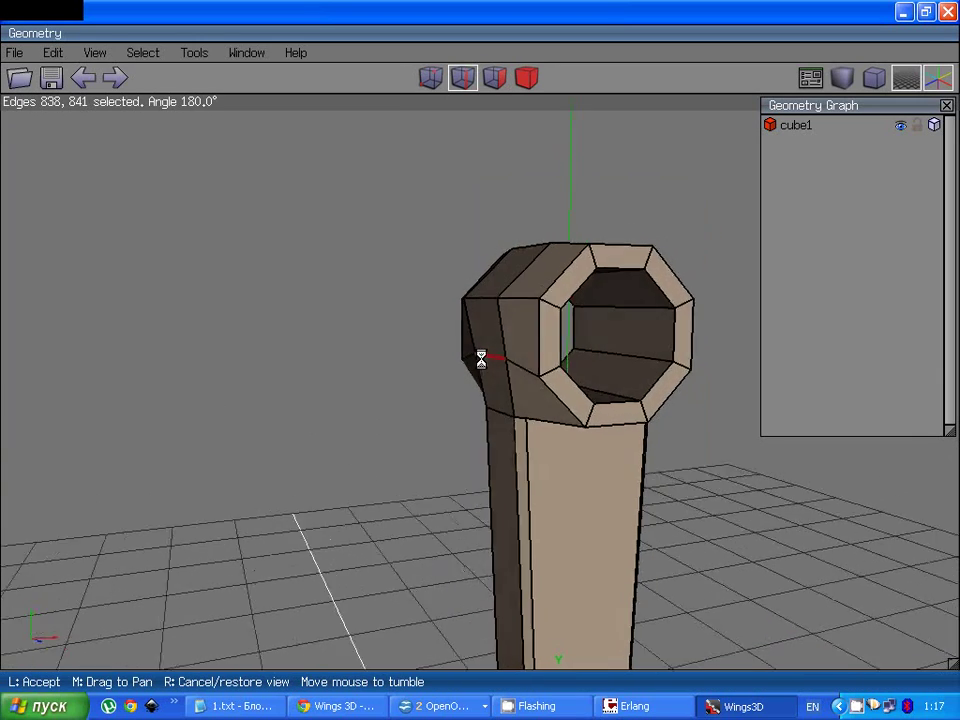
left_click(568, 306)
key("space")
middle_click(536, 333)
left_click(480, 385)
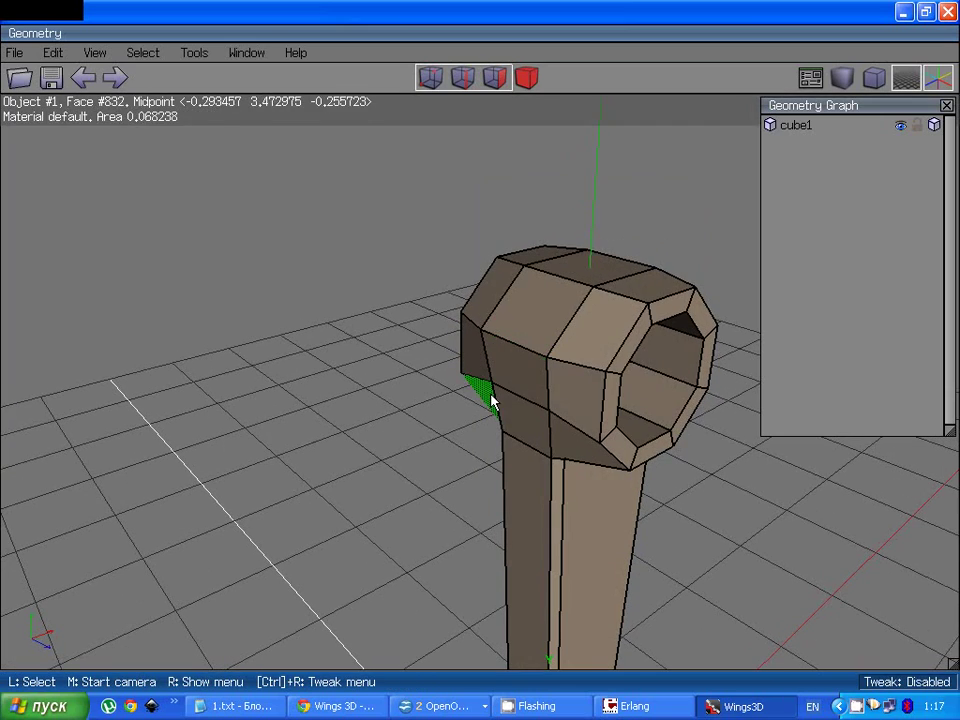
left_click(521, 402)
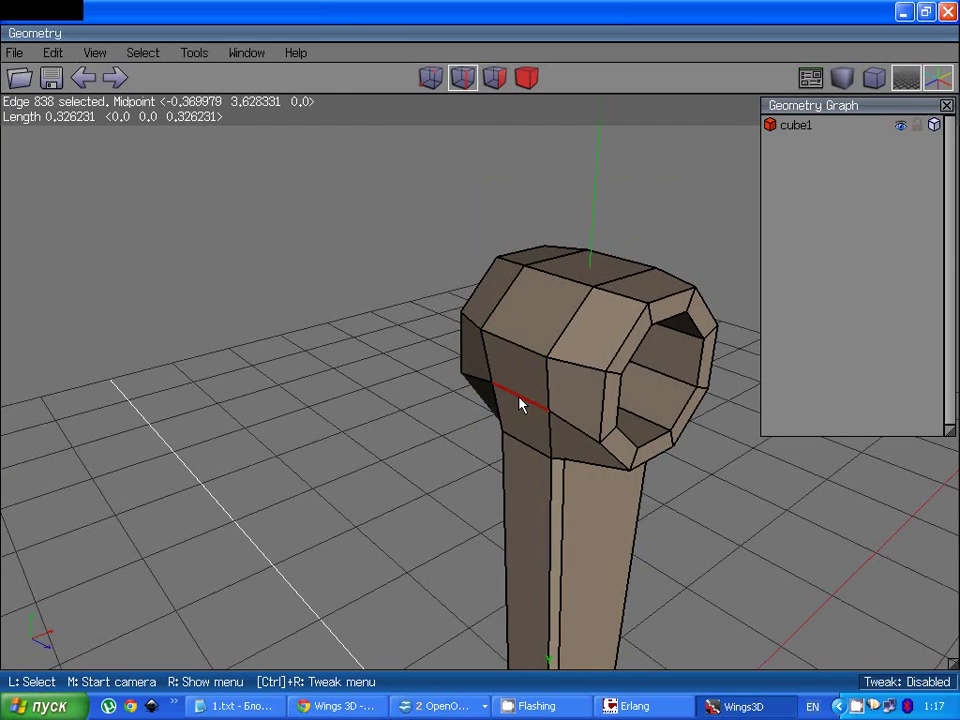
middle_click(480, 360)
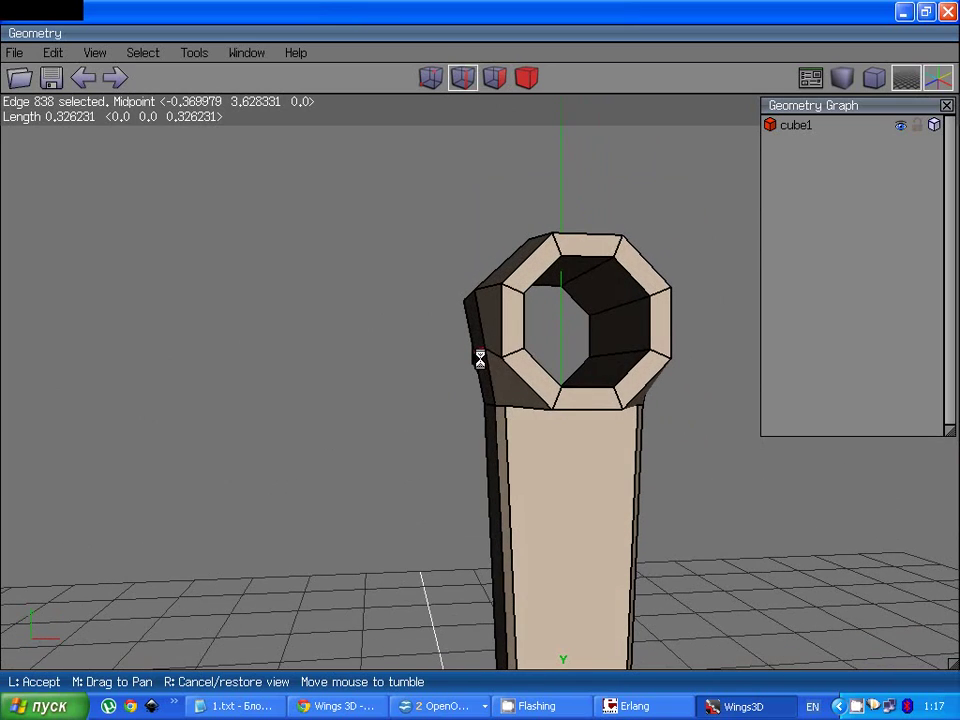
left_click(480, 360)
middle_click(478, 366)
left_click(480, 360)
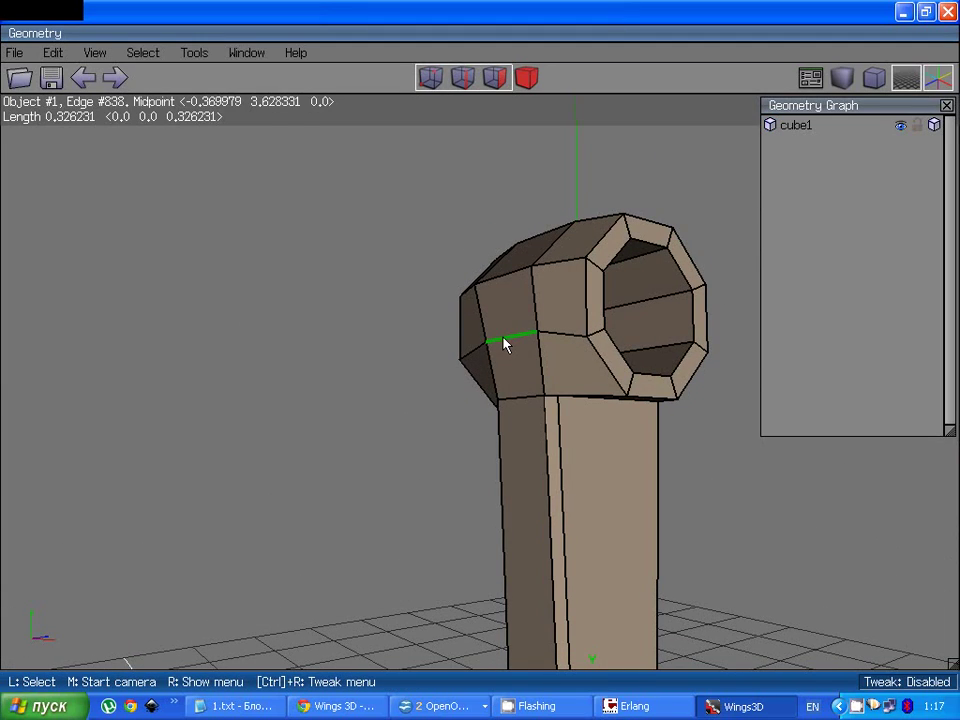
Step: Select the middle edges on the head's -X and +X sides
left_click(506, 337)
middle_click(484, 363)
left_click(483, 360)
left_click(638, 356)
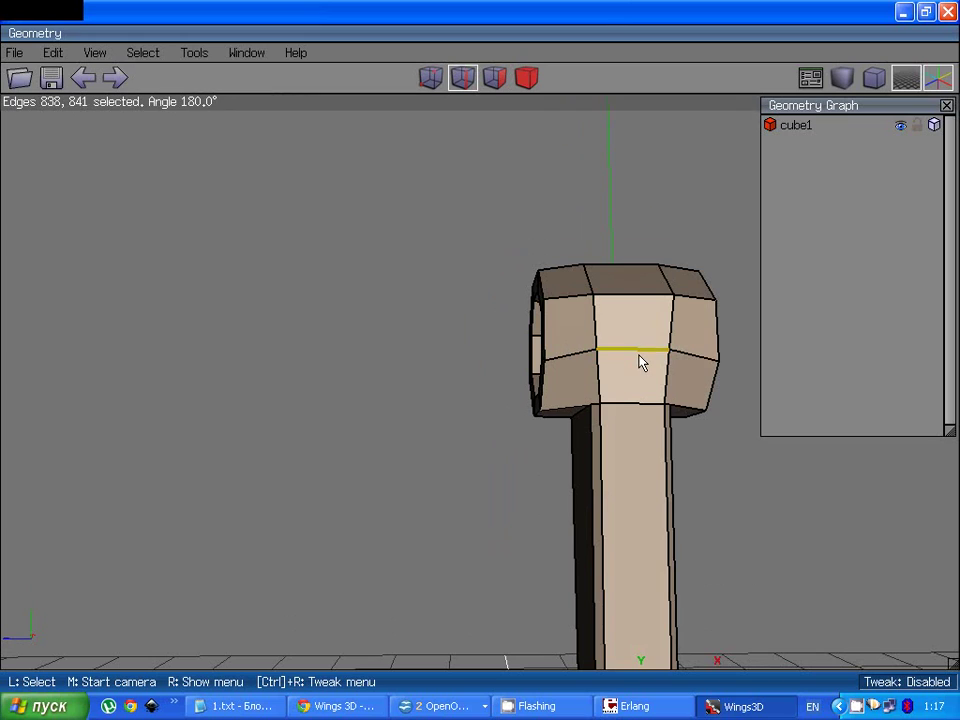
middle_click(640, 360)
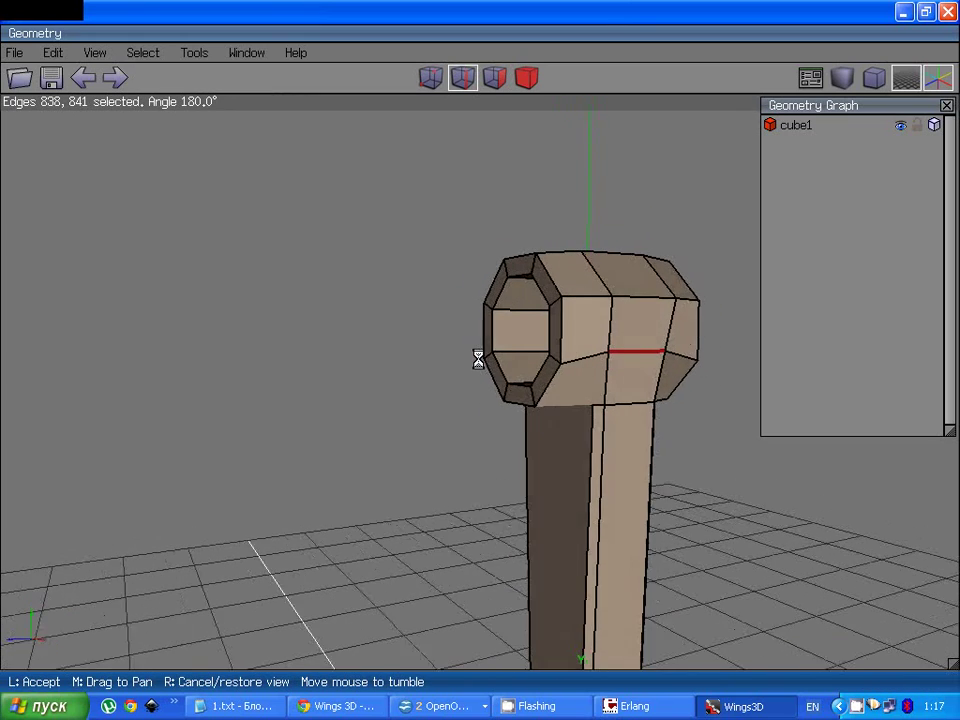
left_click(647, 361)
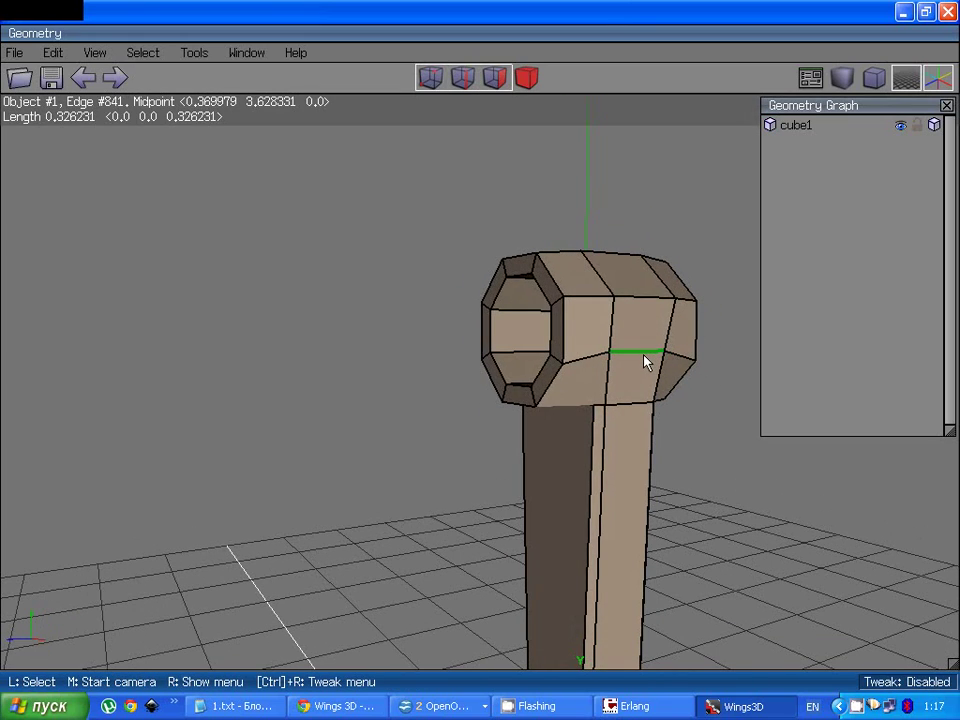
right_click(643, 360)
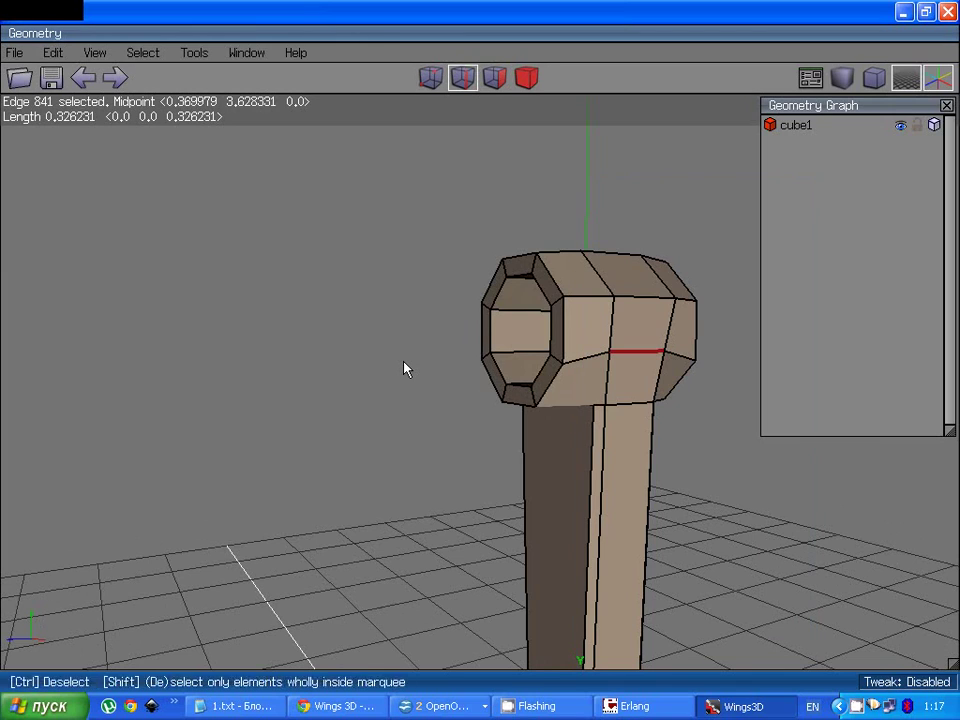
middle_click(480, 366)
left_click(476, 358)
left_click(536, 351)
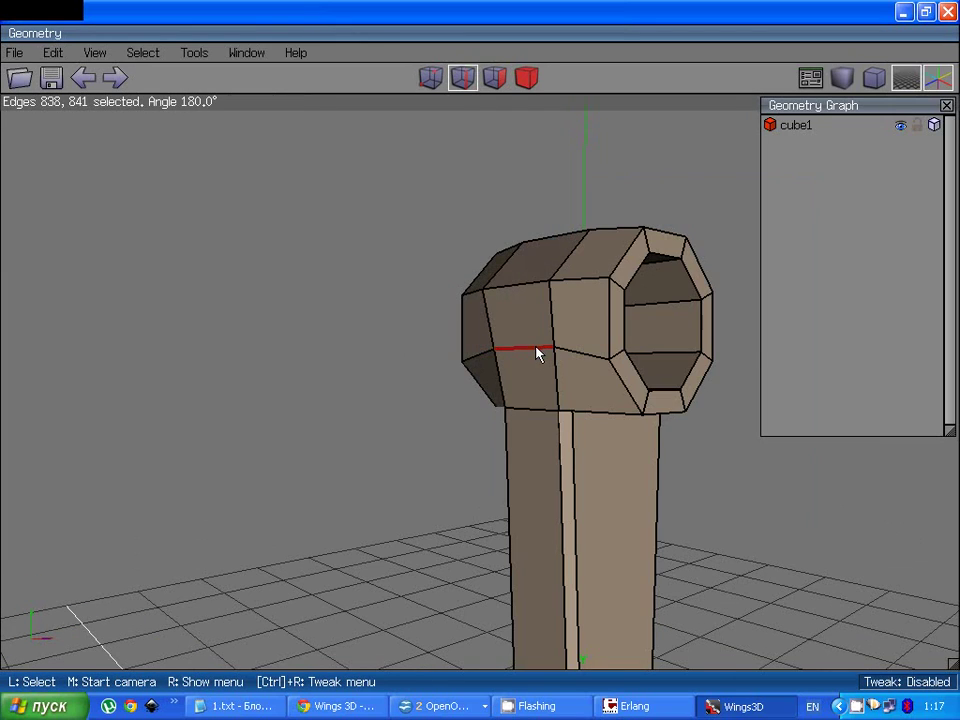
middle_click(536, 351)
left_click(480, 358)
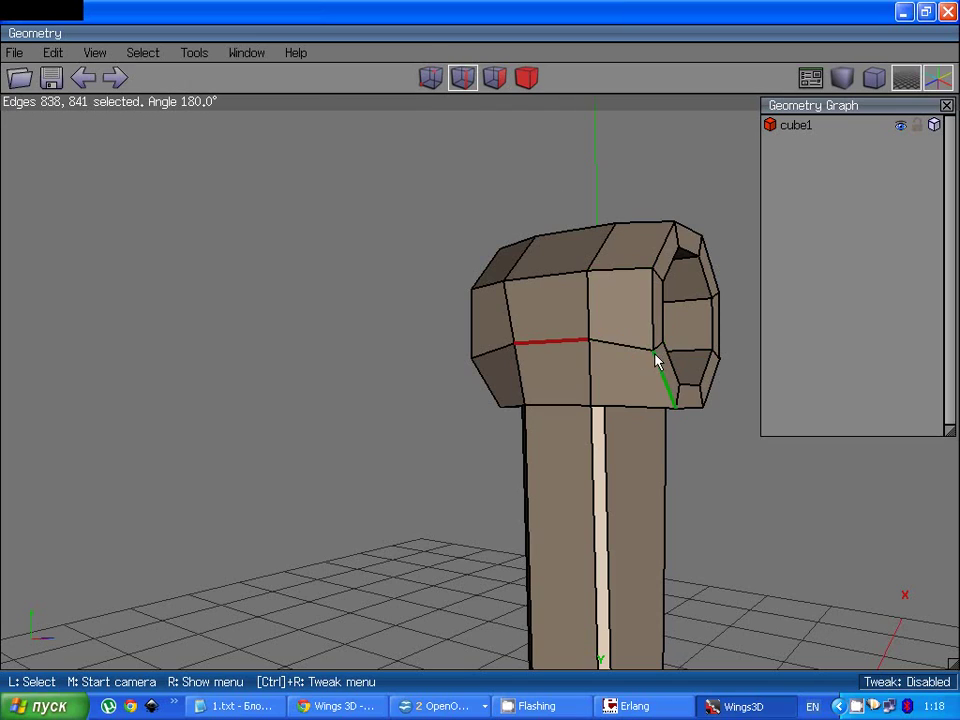
Step: Try to flatten both middle edges along the normal of the neighbouring rim corner vertex, and undo it
right_click(587, 348)
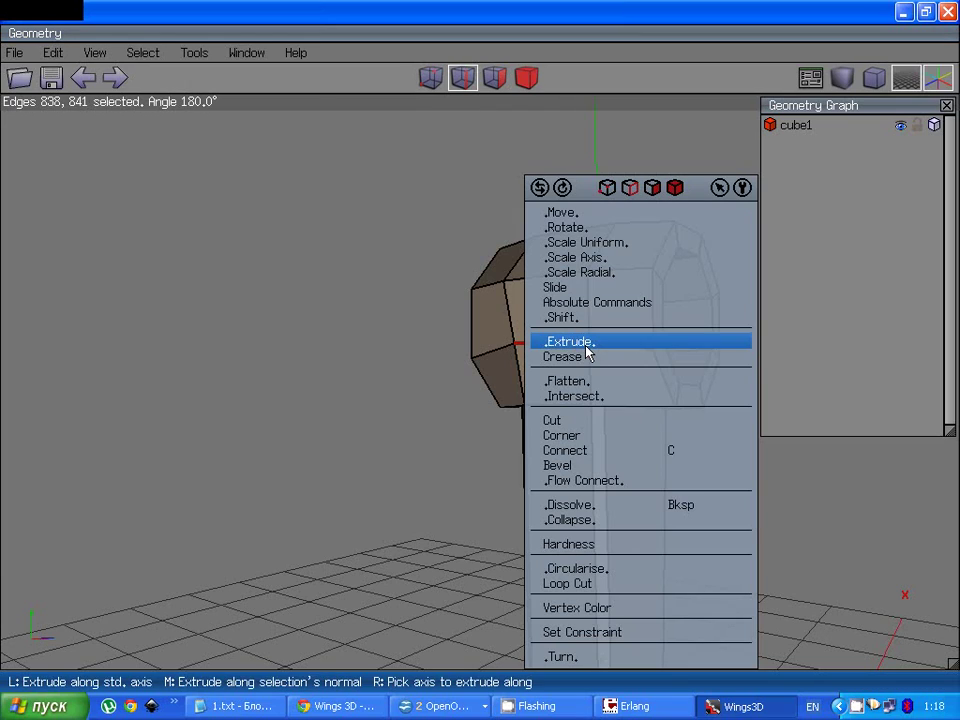
left_click(587, 383)
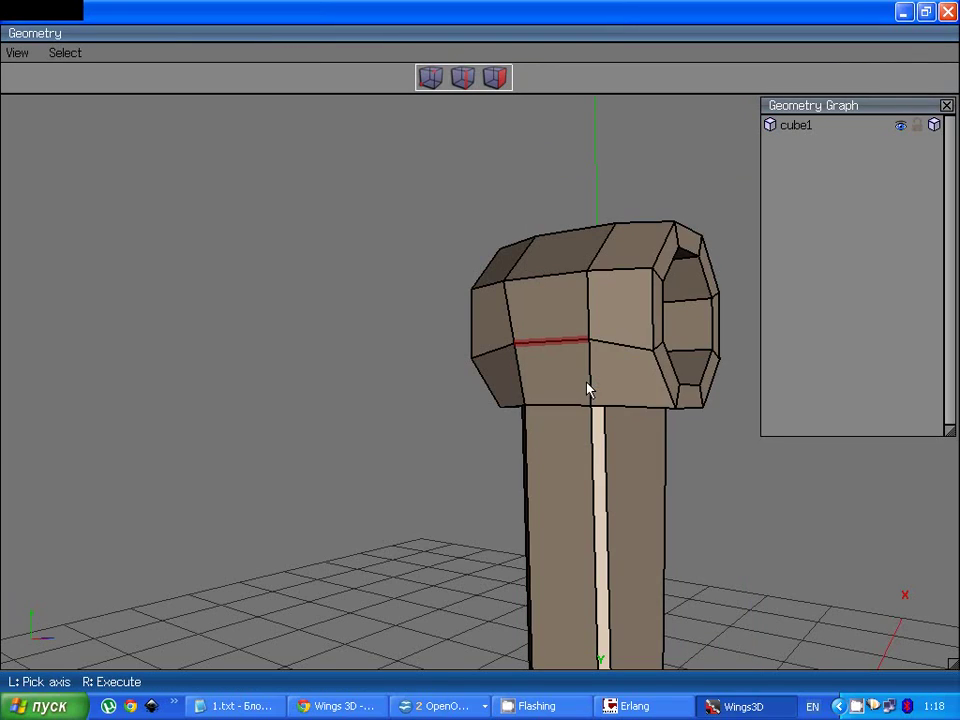
left_click(652, 356)
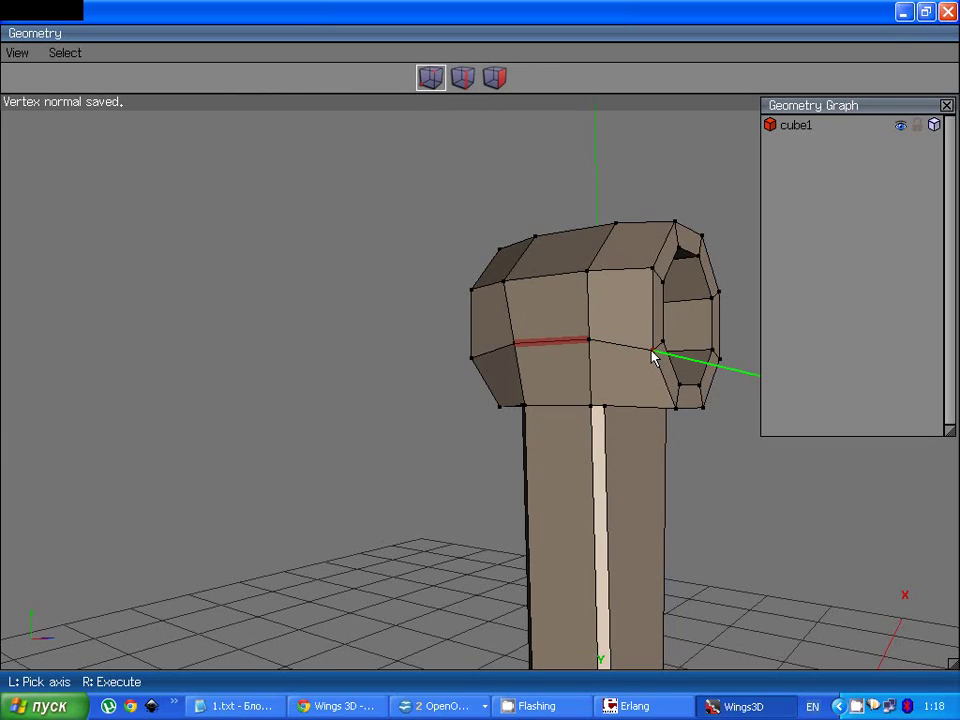
right_click(645, 360)
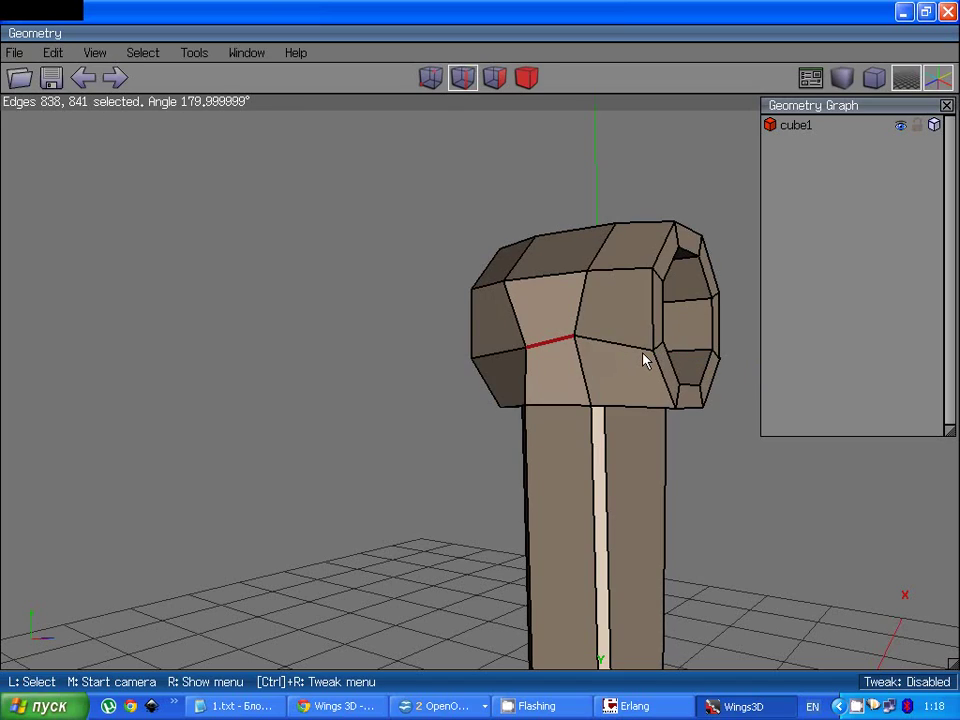
left_click(86, 86)
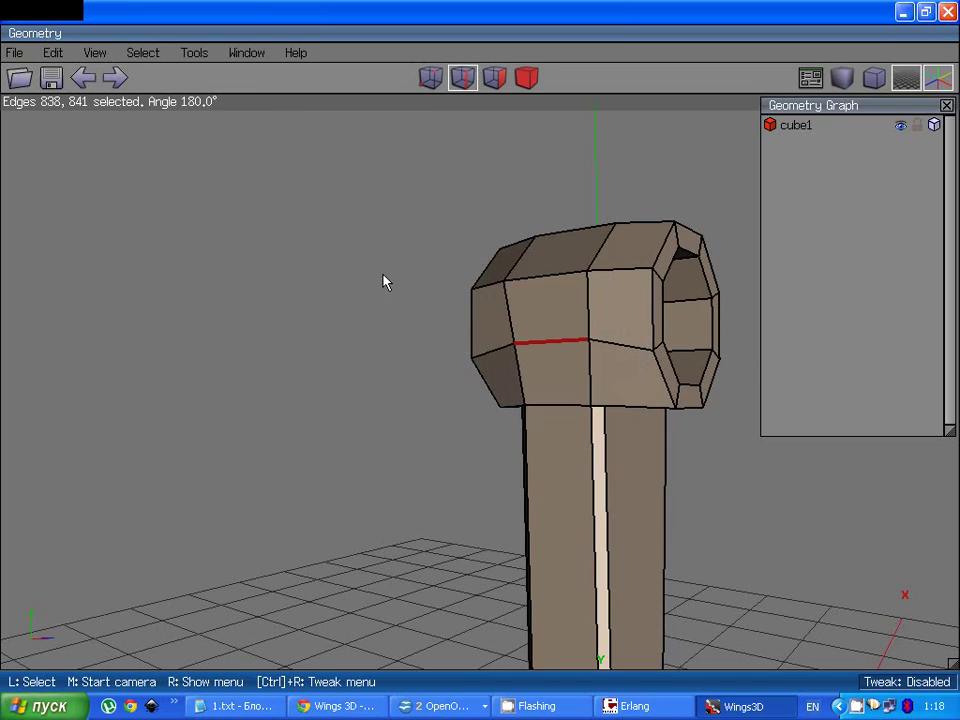
Step: Flatten both middle edges on the Y axis to the level of the neighbouring rim corner vertex
right_click(567, 358)
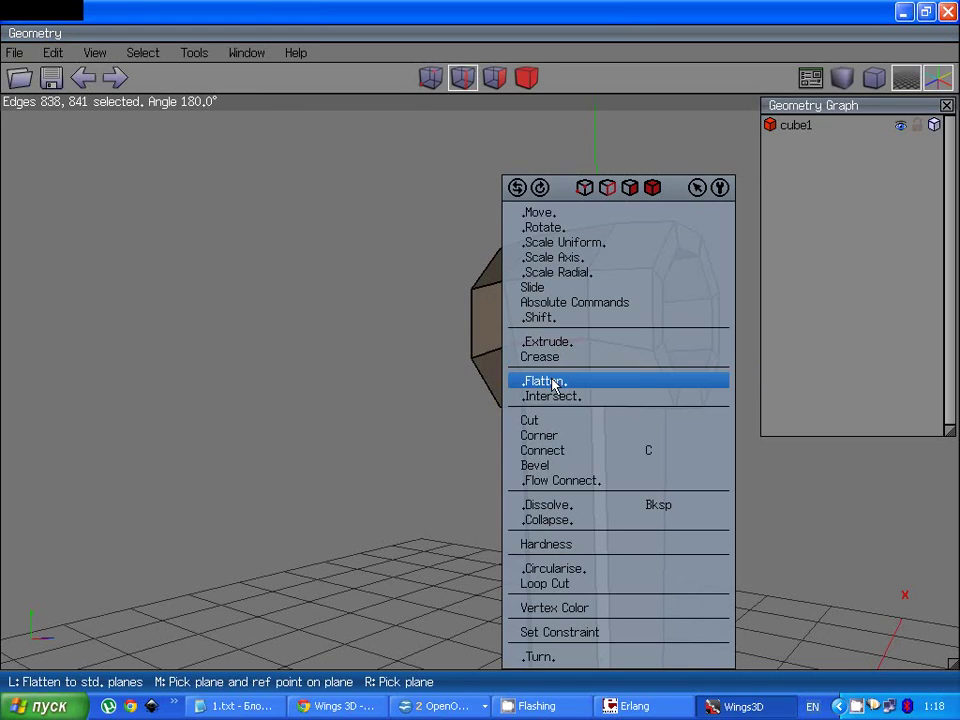
left_click(552, 385)
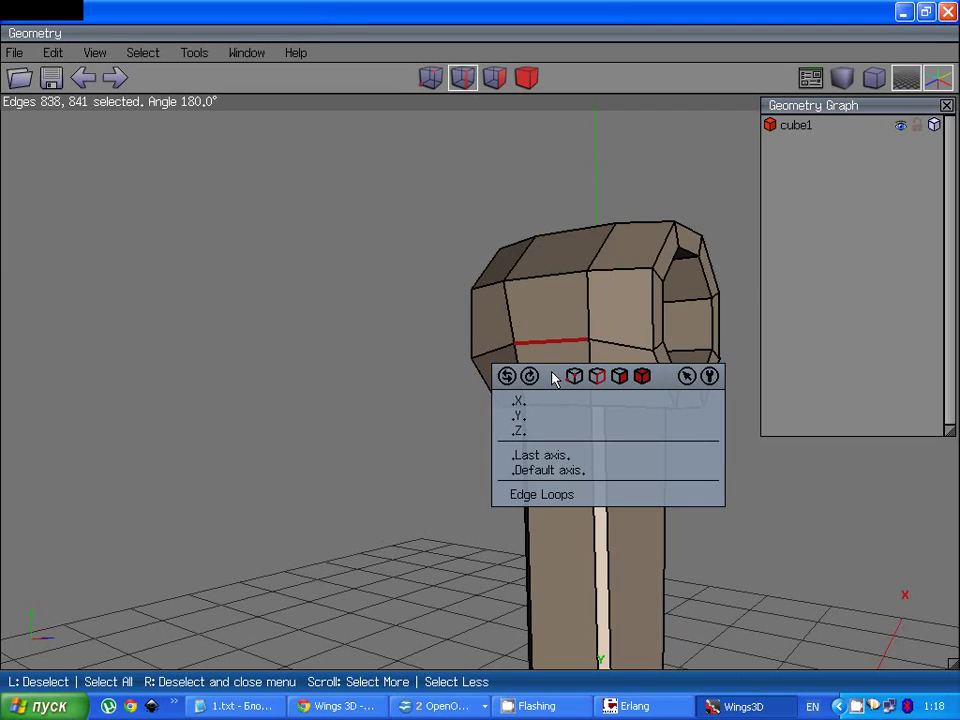
right_click(532, 423)
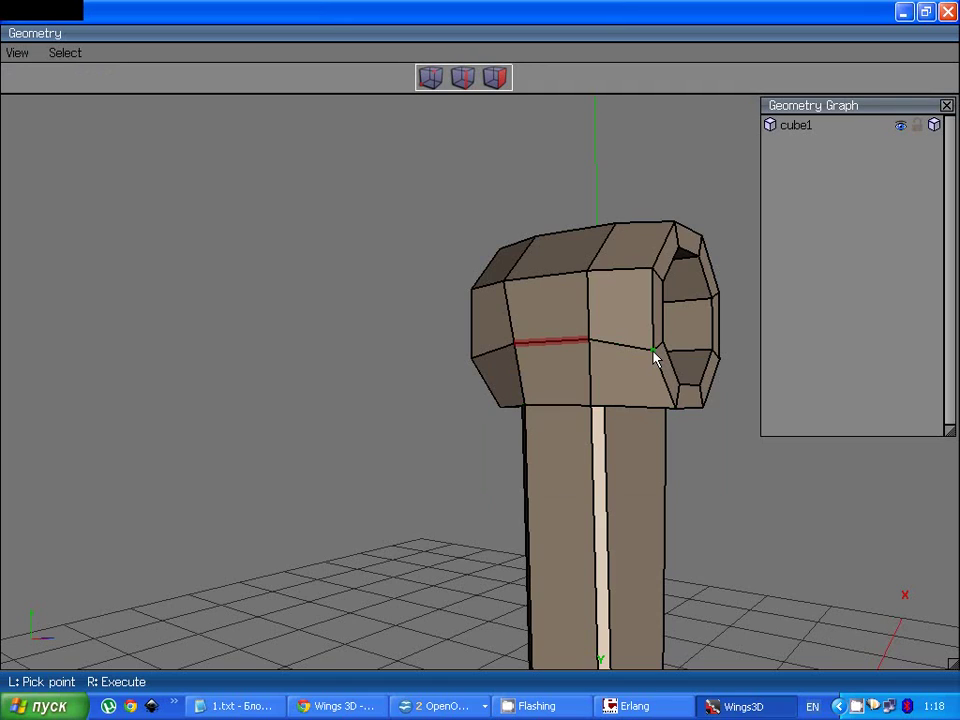
left_click(652, 357)
right_click(652, 357)
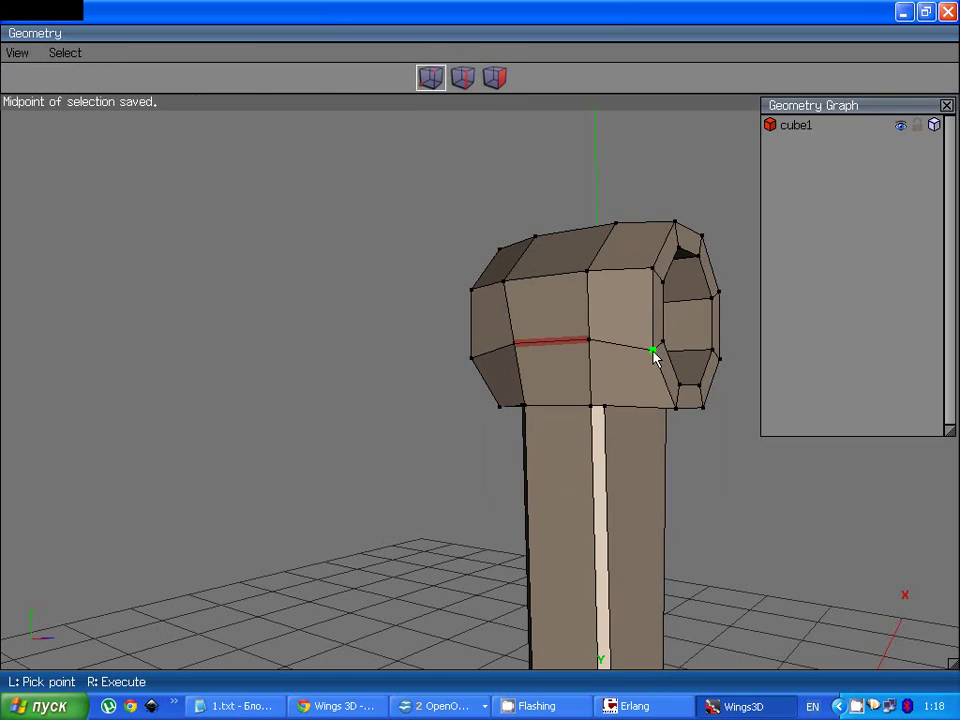
Step: Flatten the head's -X middle edge on the X axis to the plane through the midpoint of the edge above it
middle_click(479, 358)
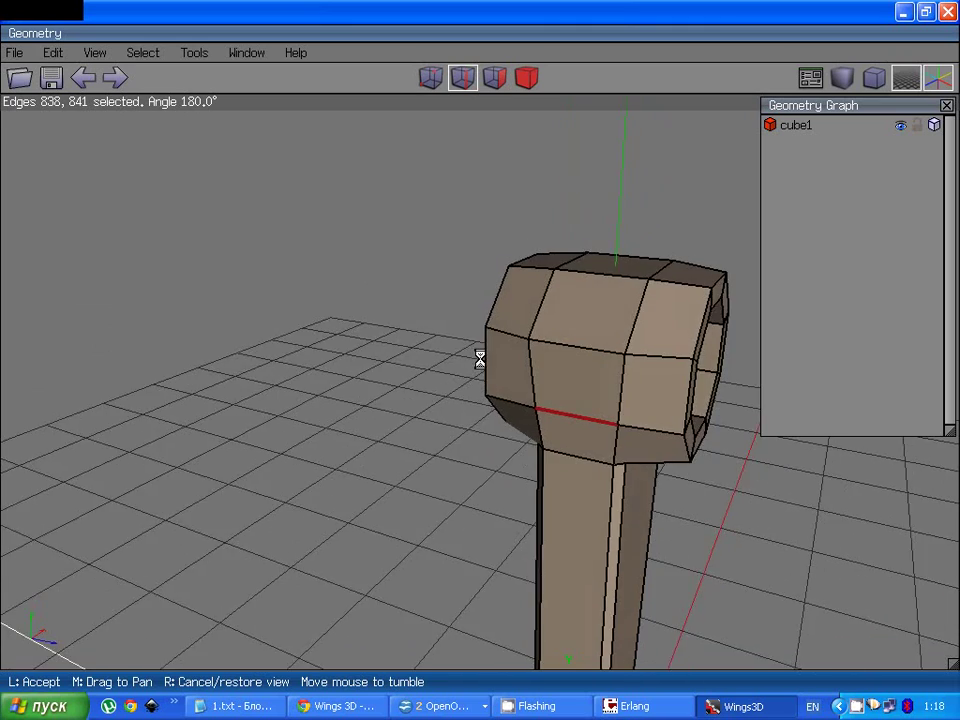
left_click(623, 374)
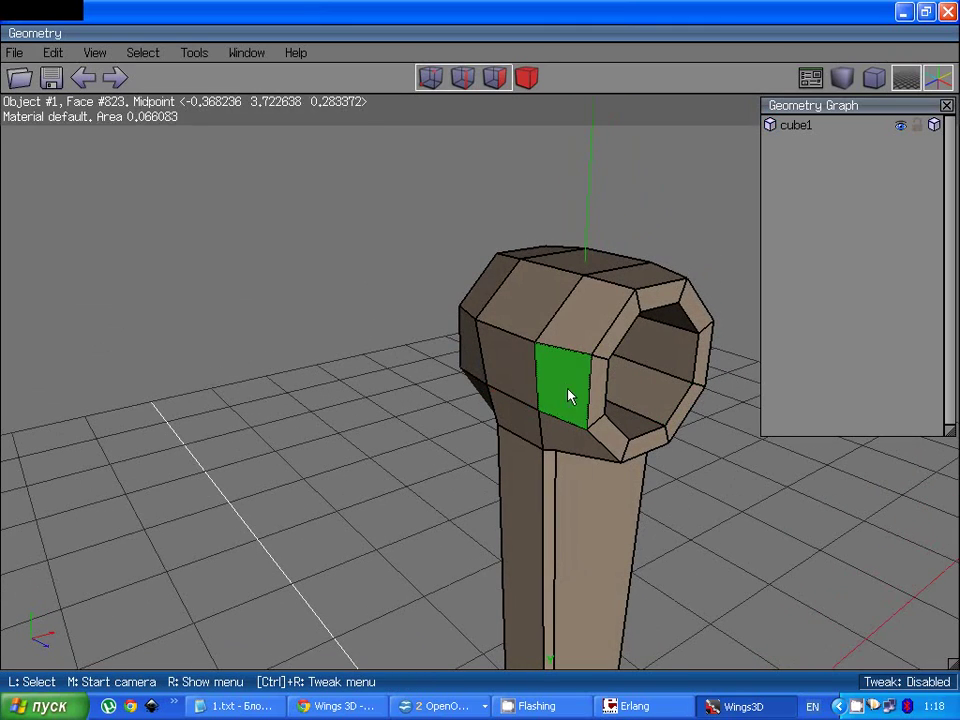
left_click(523, 405)
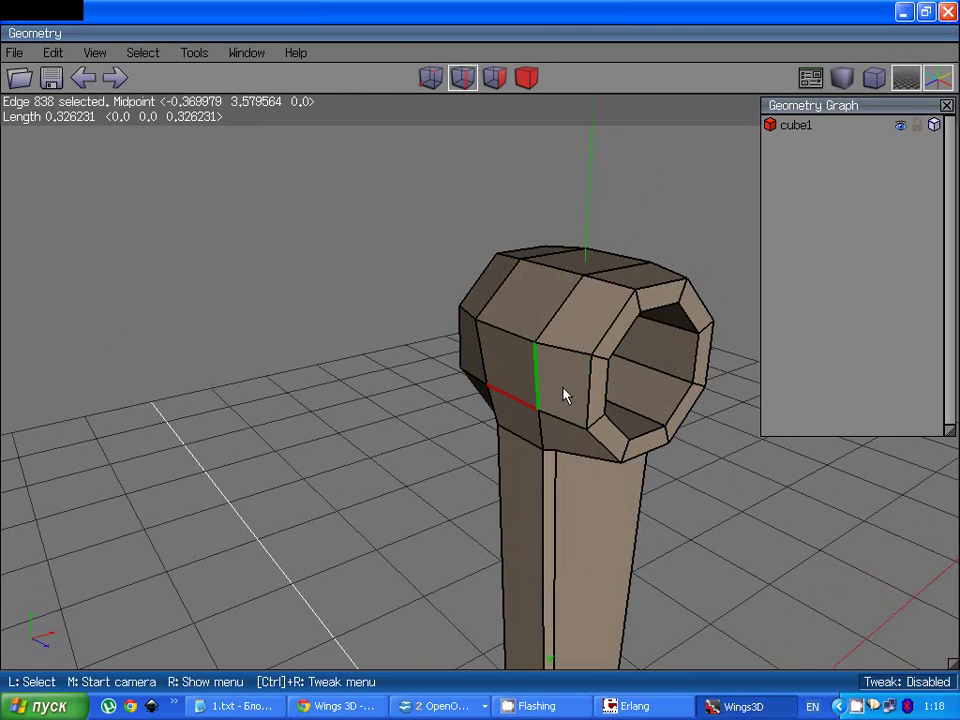
middle_click(563, 395)
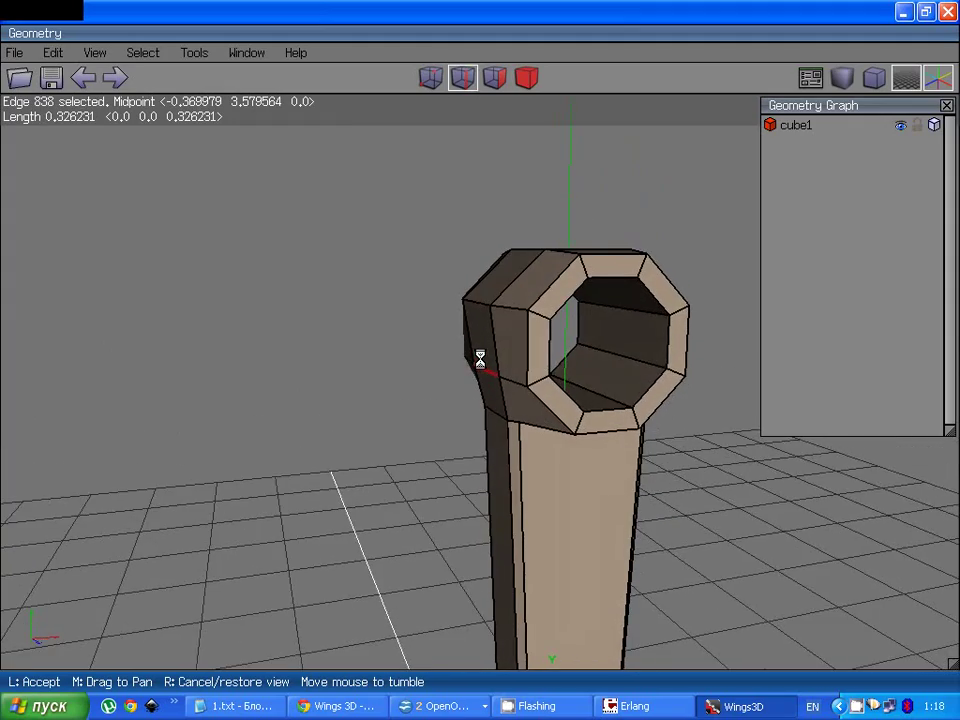
left_click(551, 336)
scroll(521, 321, "down", 4)
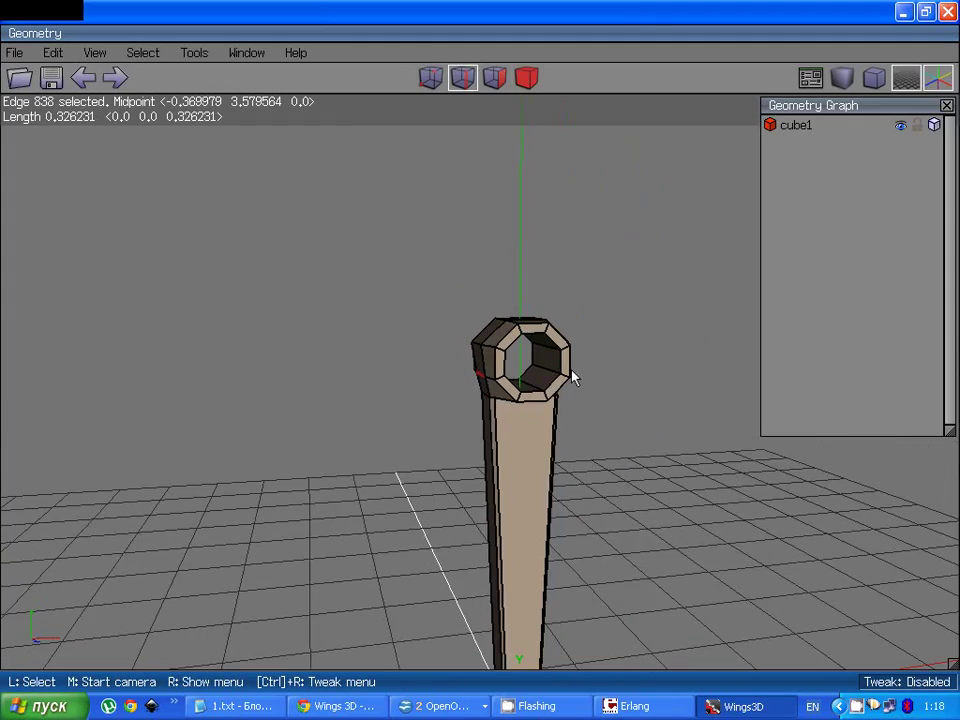
middle_click(480, 358)
scroll(478, 358, "up", 4)
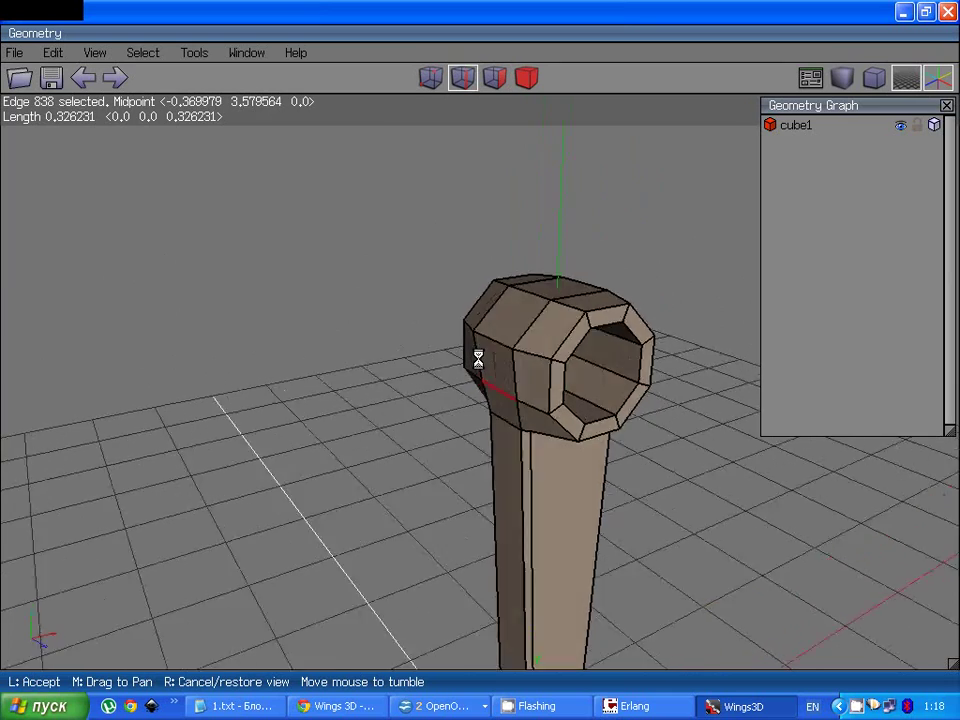
left_click(531, 356)
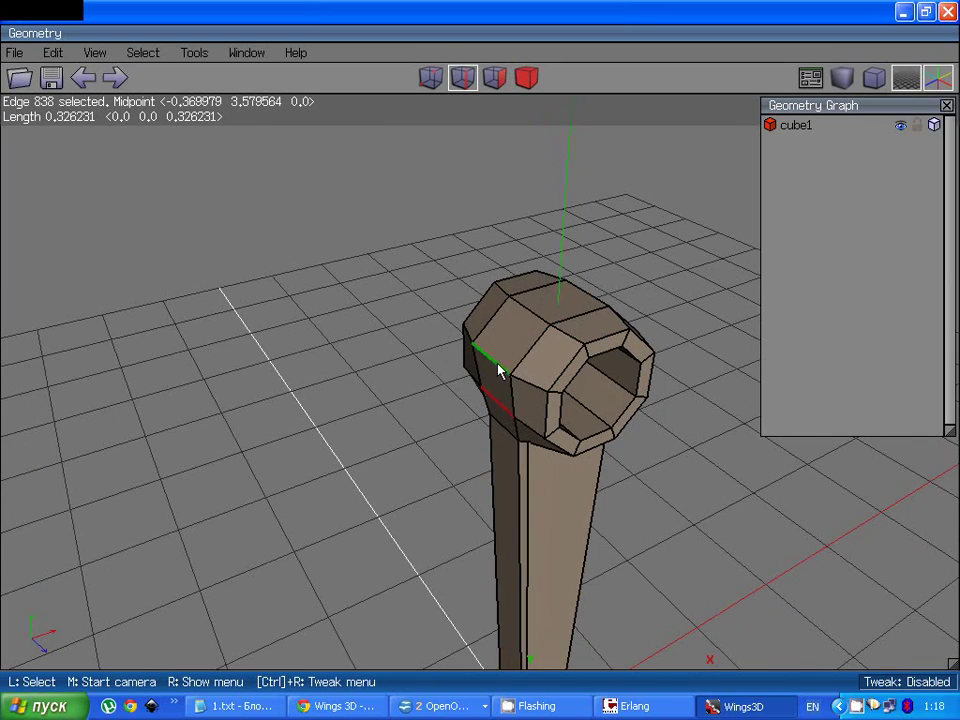
scroll(500, 370, "up", 2)
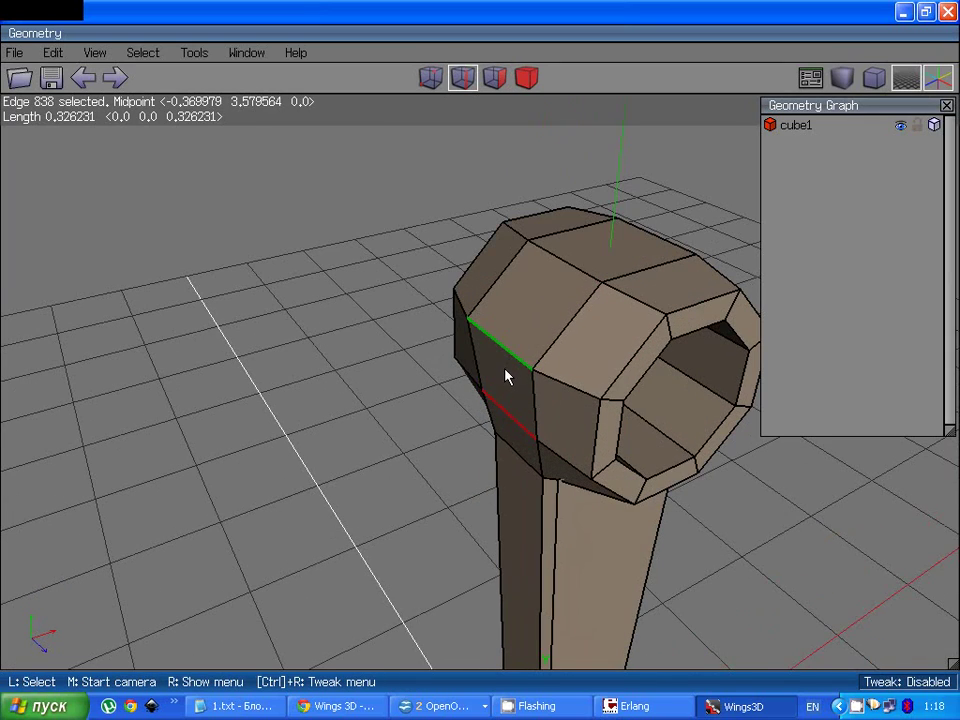
right_click(506, 376)
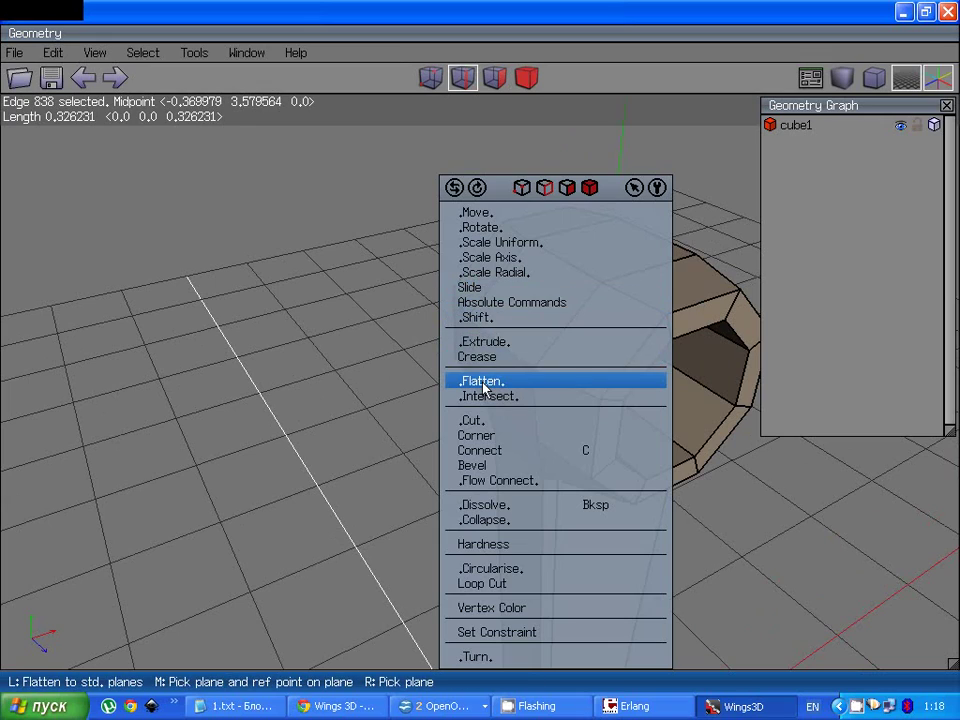
left_click(483, 388)
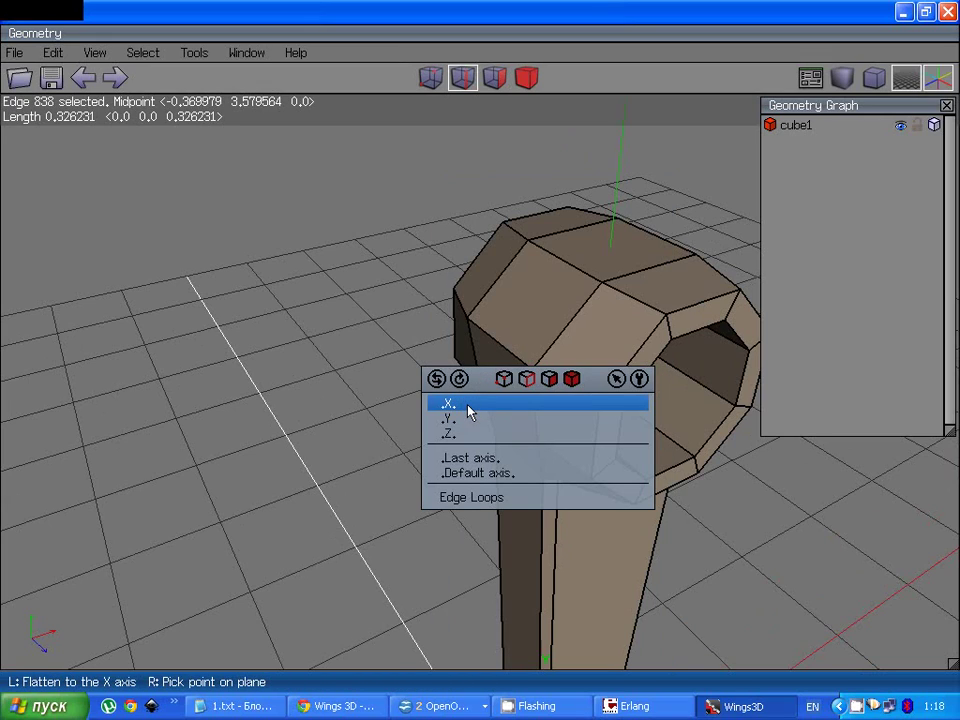
left_click(468, 411)
left_click(500, 350)
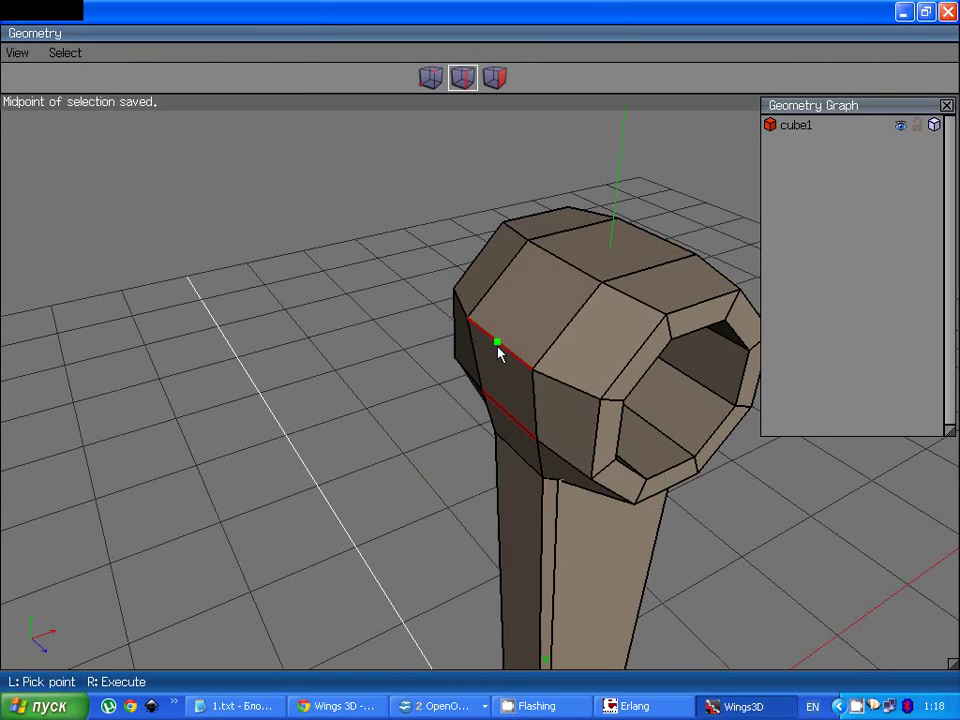
right_click(501, 351)
Step: Flatten the head's +X middle edge on the X axis to the plane through the edge above it, and clear the selection
middle_click(497, 407)
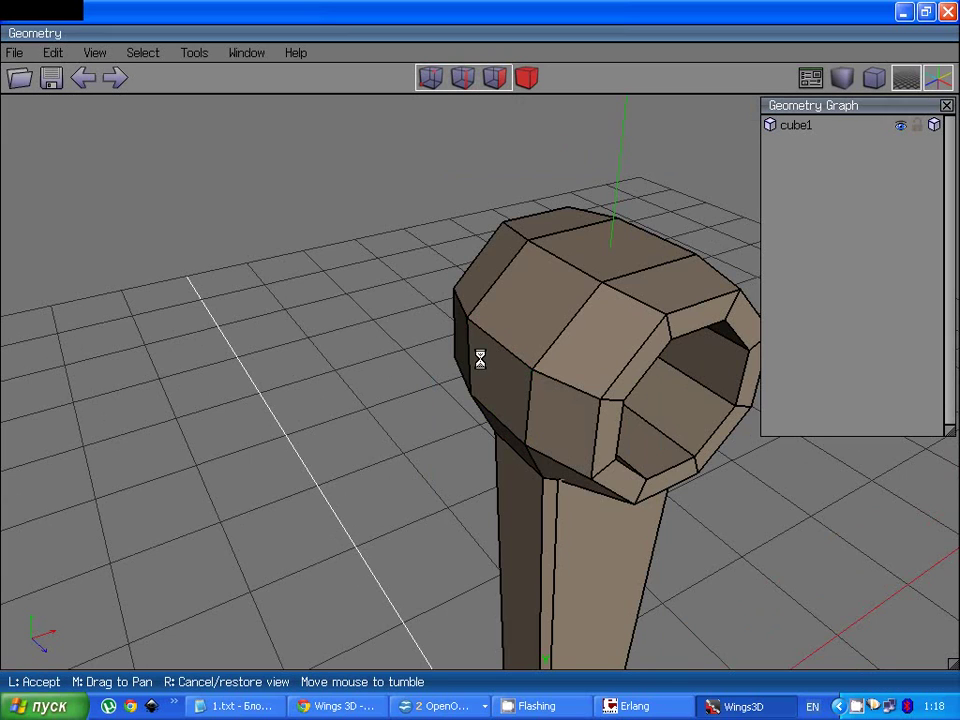
left_click(478, 358)
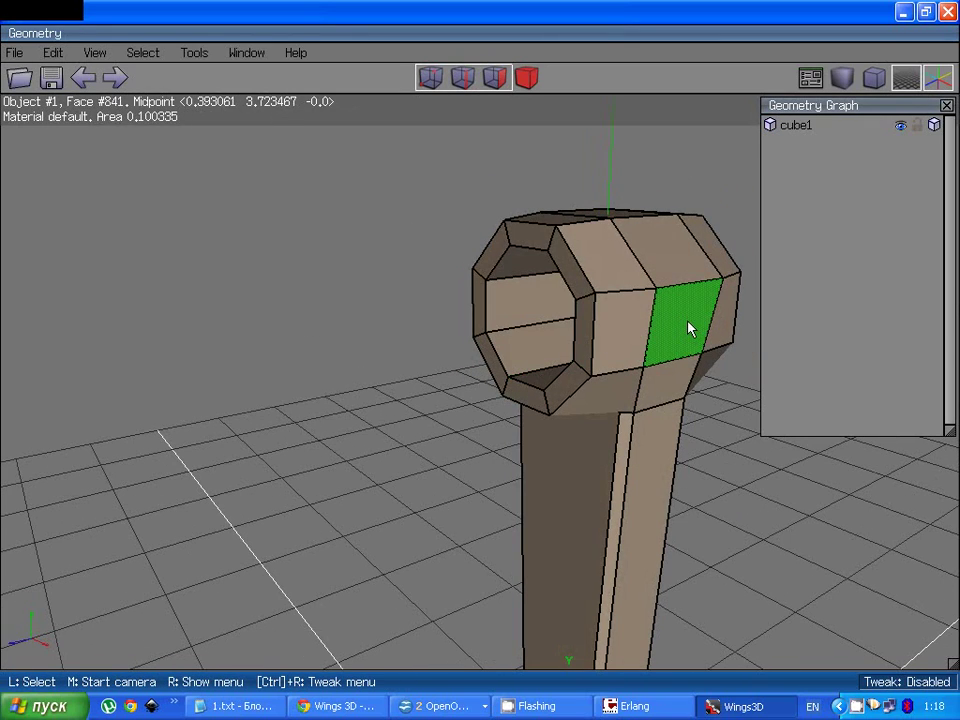
left_click(686, 364)
right_click(686, 364)
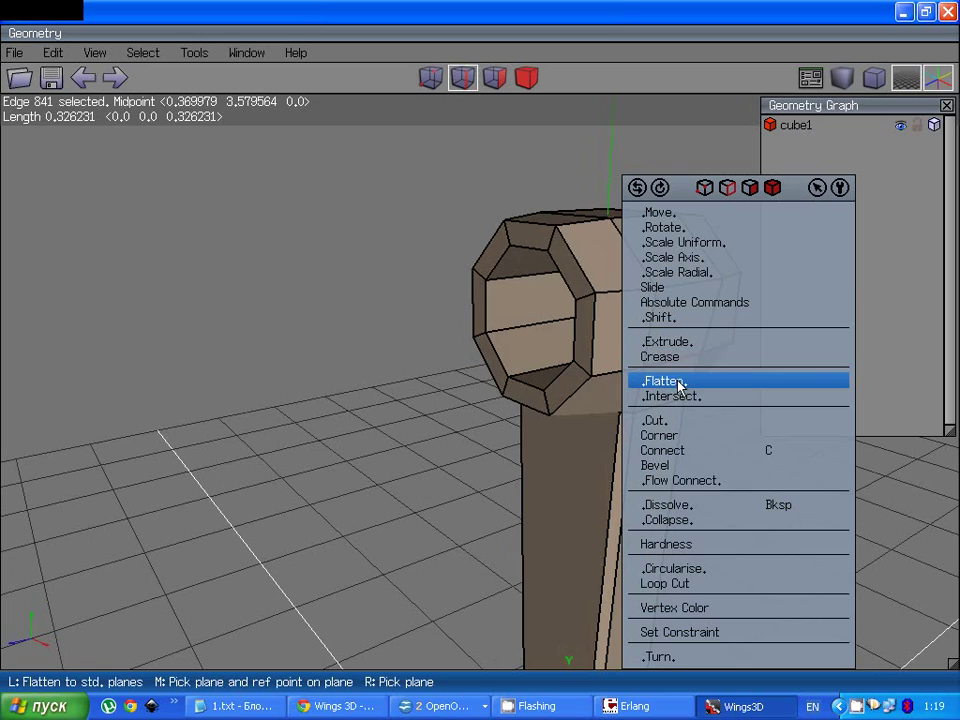
left_click(678, 381)
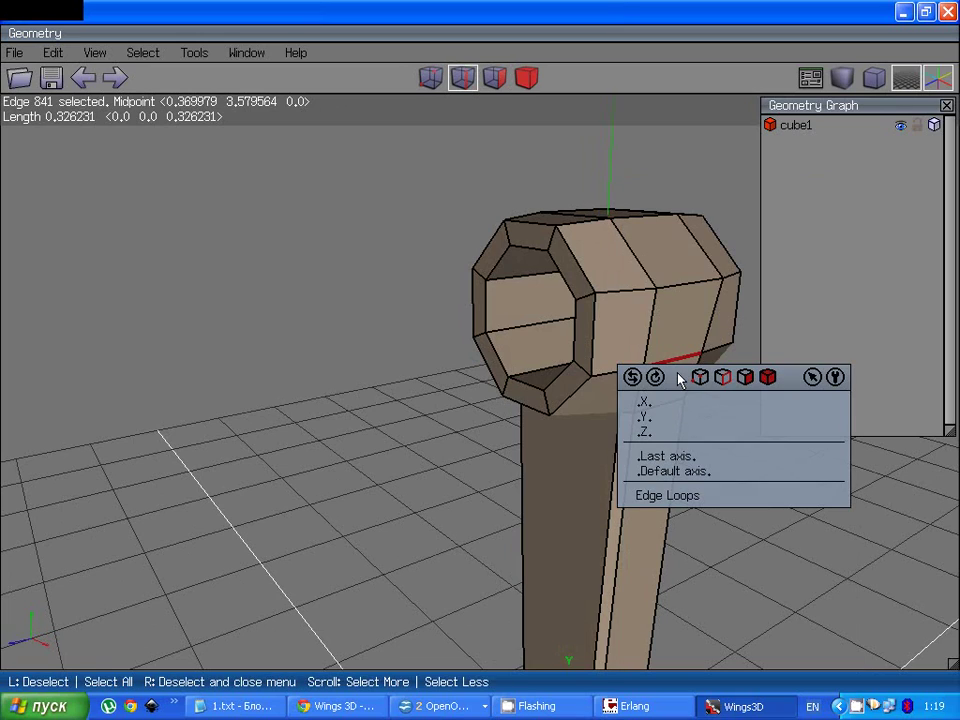
left_click(682, 307)
right_click(681, 298)
key("space")
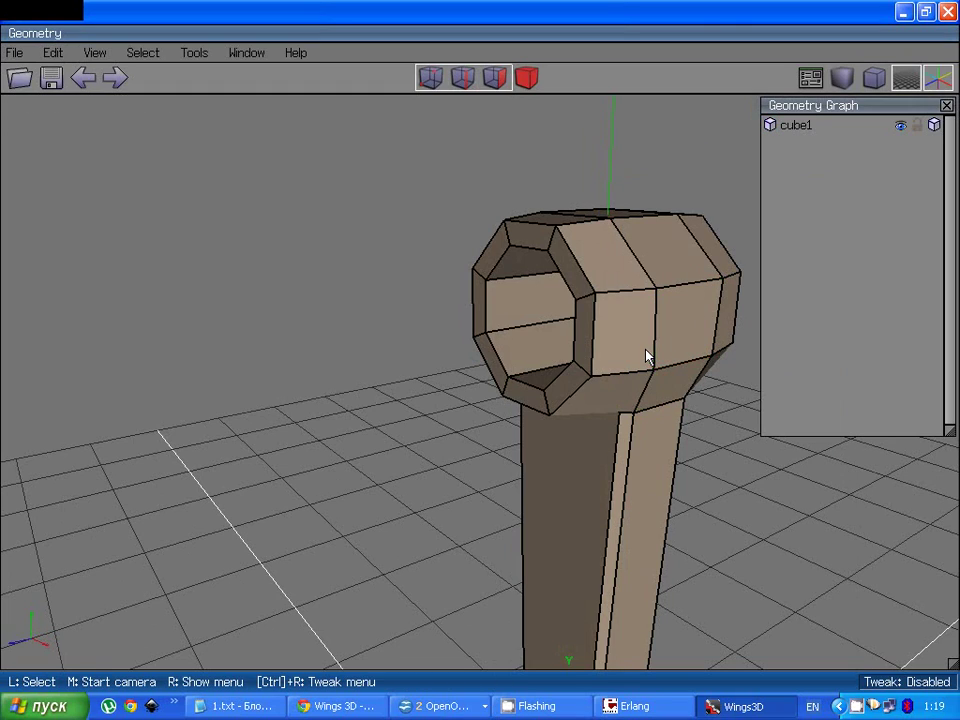
Step: Bevel the outer rim edge loops at both ends of the upper head by a small amount, and clear the selection
scroll(646, 356, "down", 5)
middle_click(477, 360)
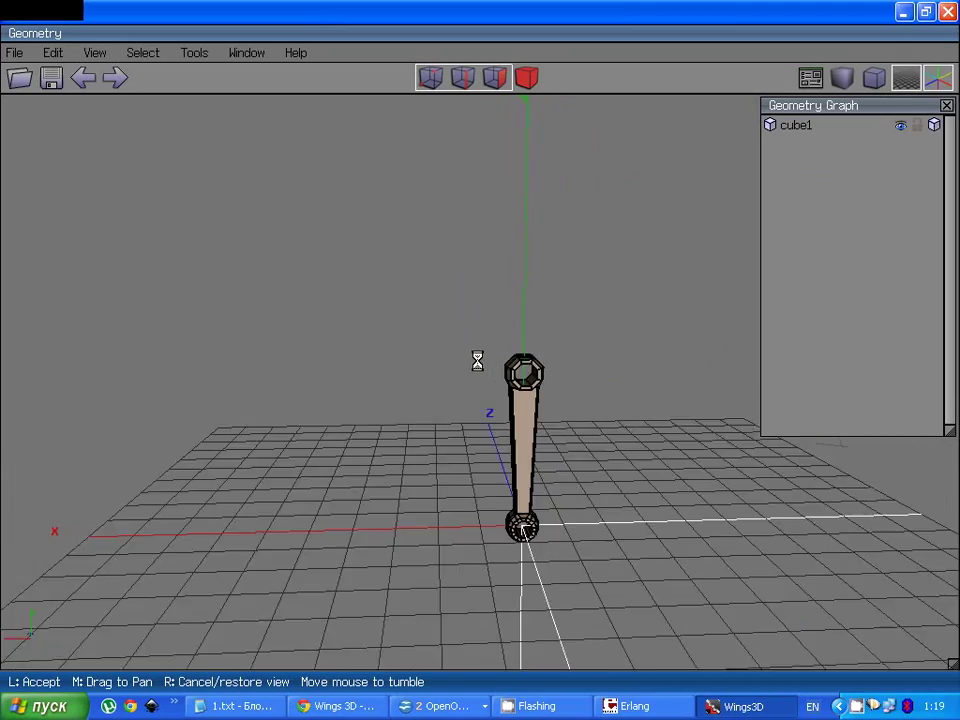
scroll(477, 360, "up", 5)
left_click(480, 360)
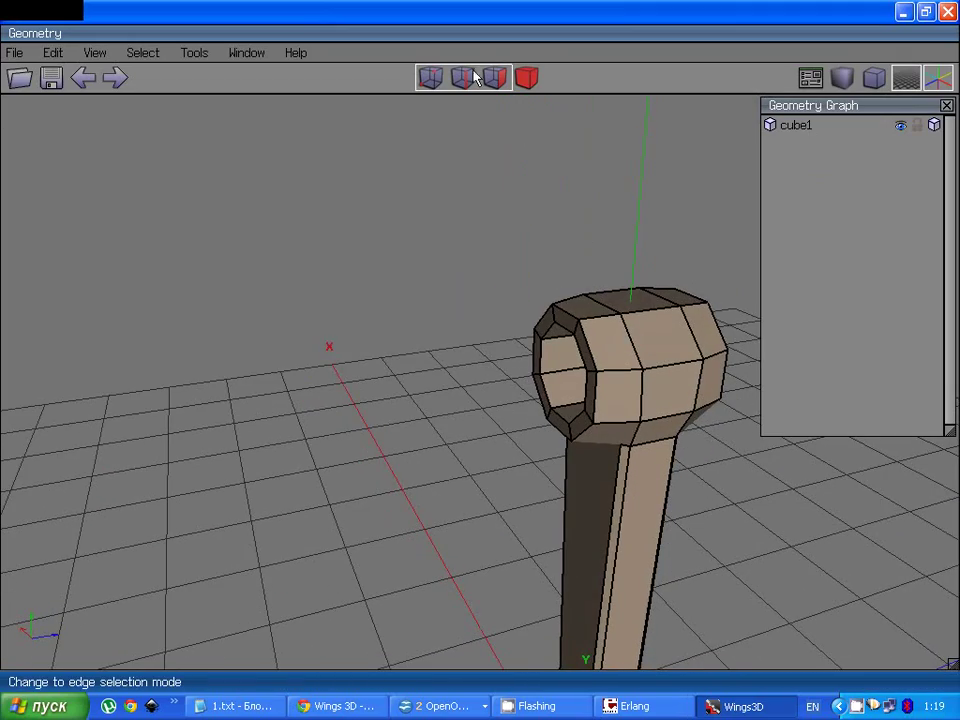
left_click(727, 341)
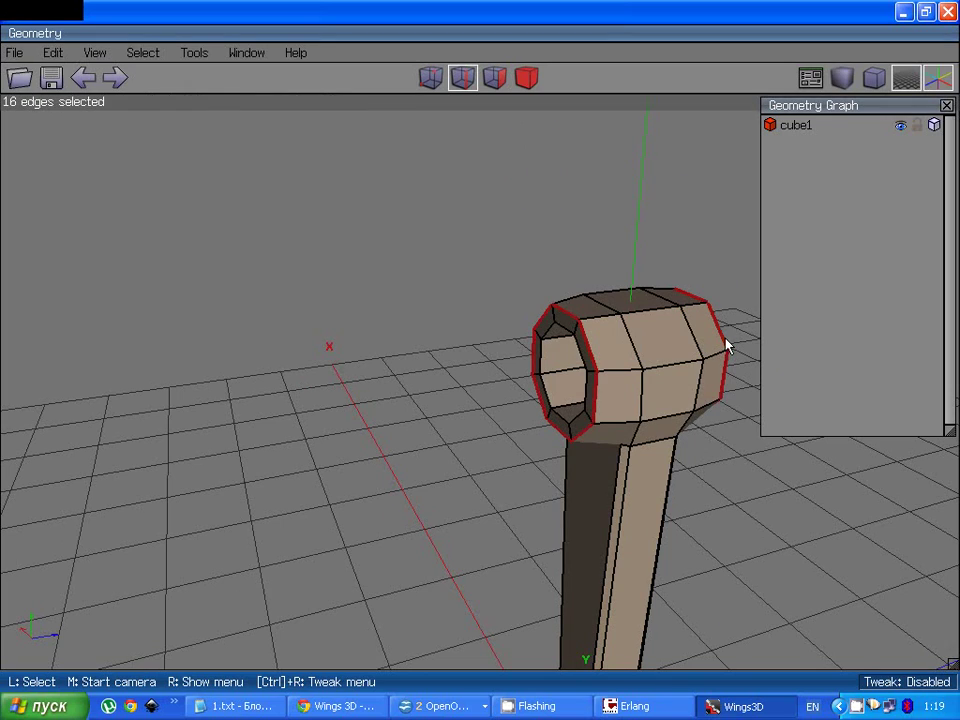
scroll(640, 365, "up", 2)
right_click(677, 358)
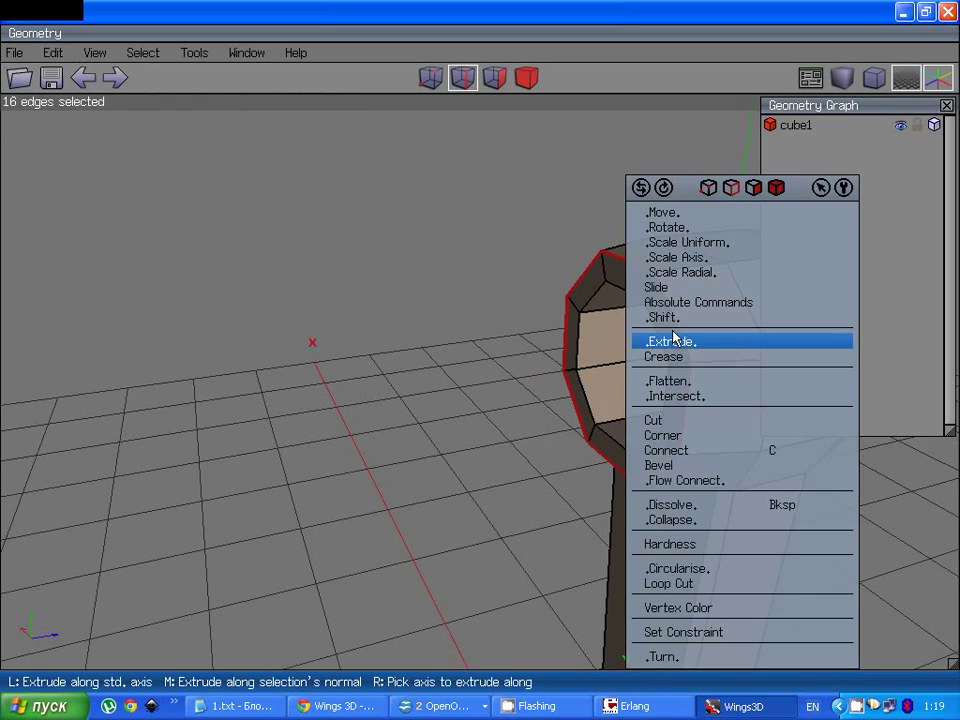
left_click(680, 469)
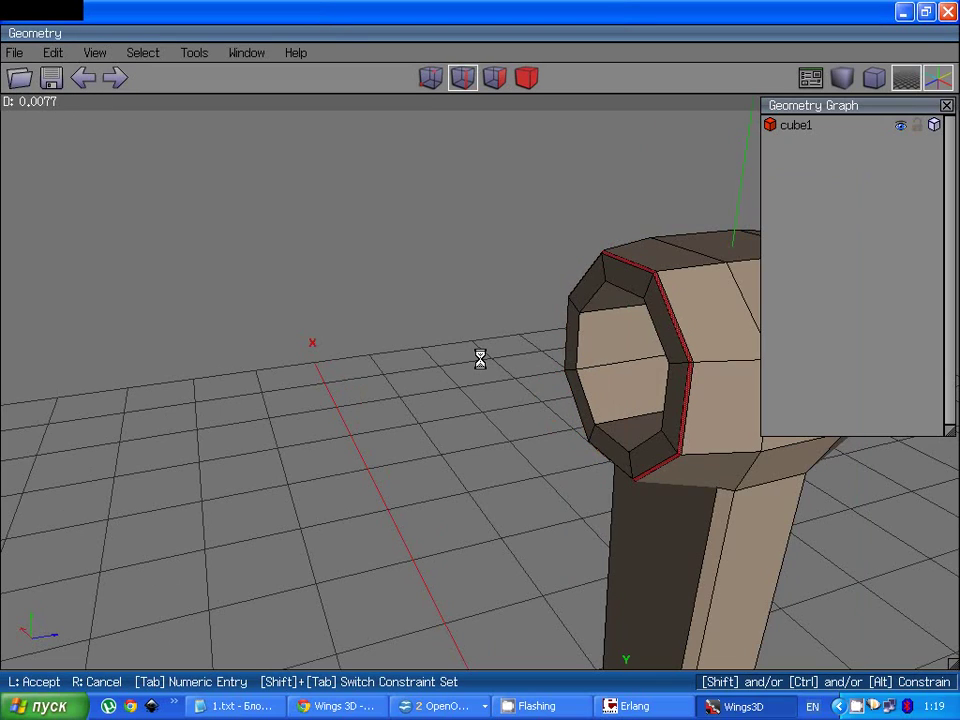
left_click(480, 358)
key("space")
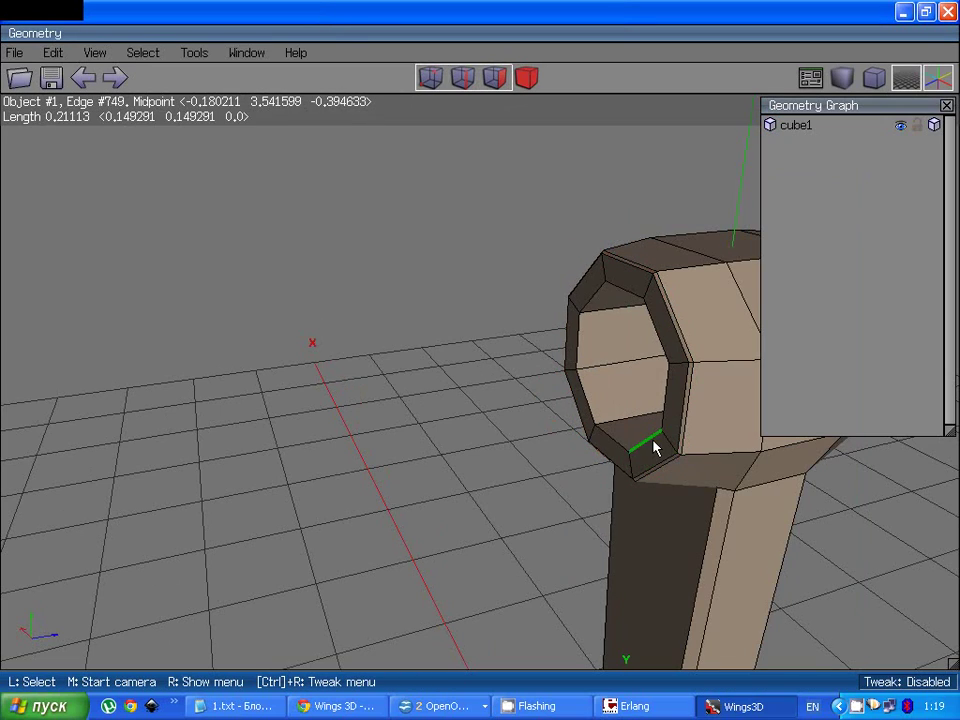
Step: Bevel the inner hole edge loops at both ends of the upper head by a very small amount
left_click(655, 447)
key("l")
middle_click(668, 432)
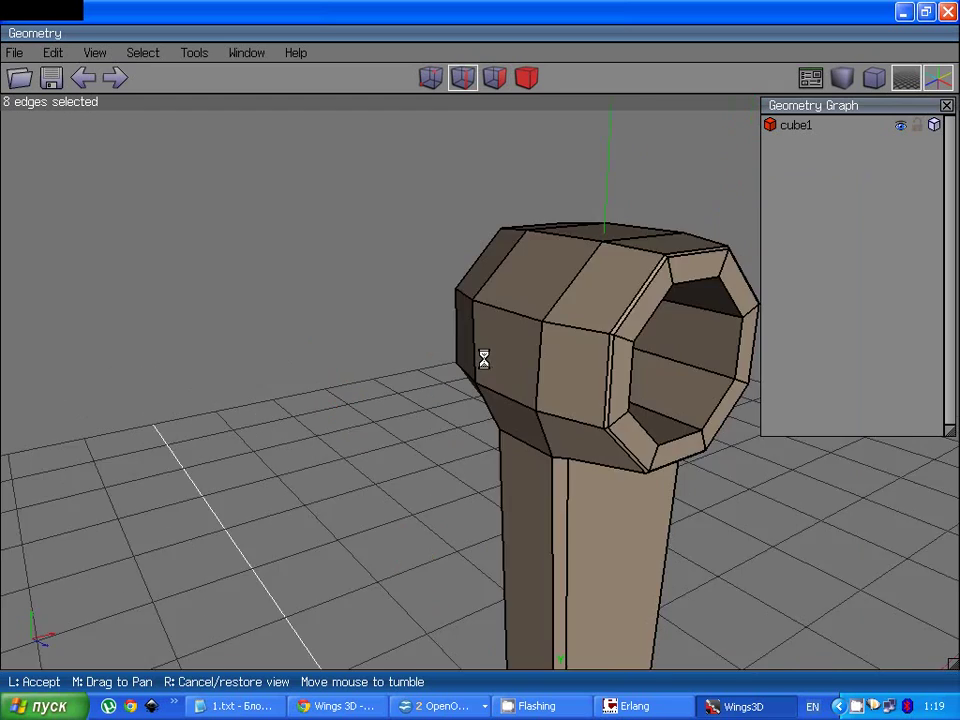
left_click(484, 360)
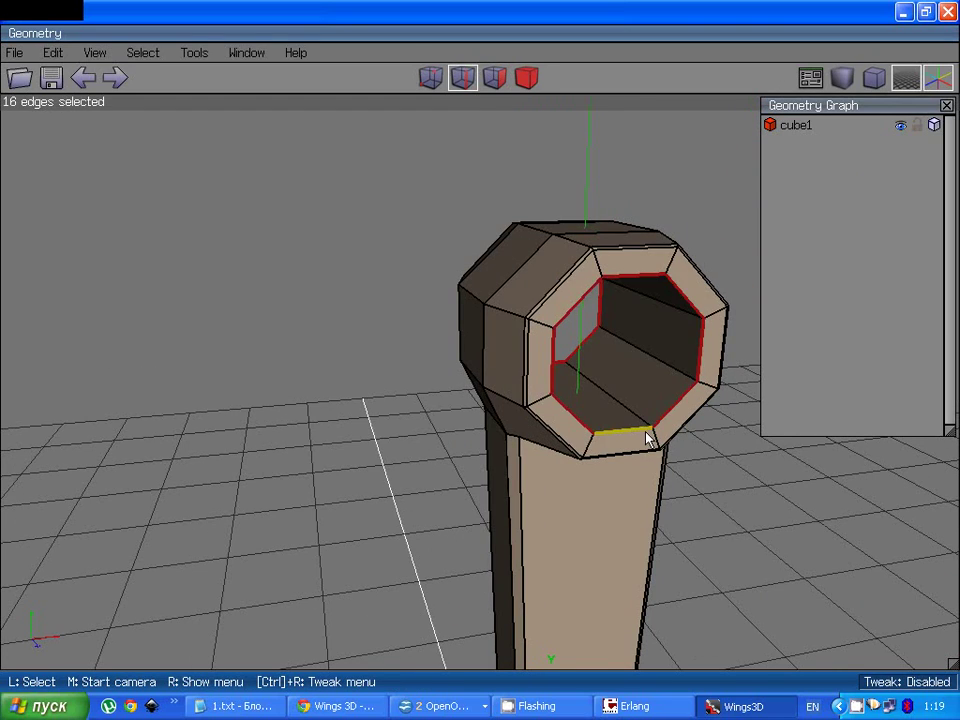
right_click(646, 438)
left_click(651, 465)
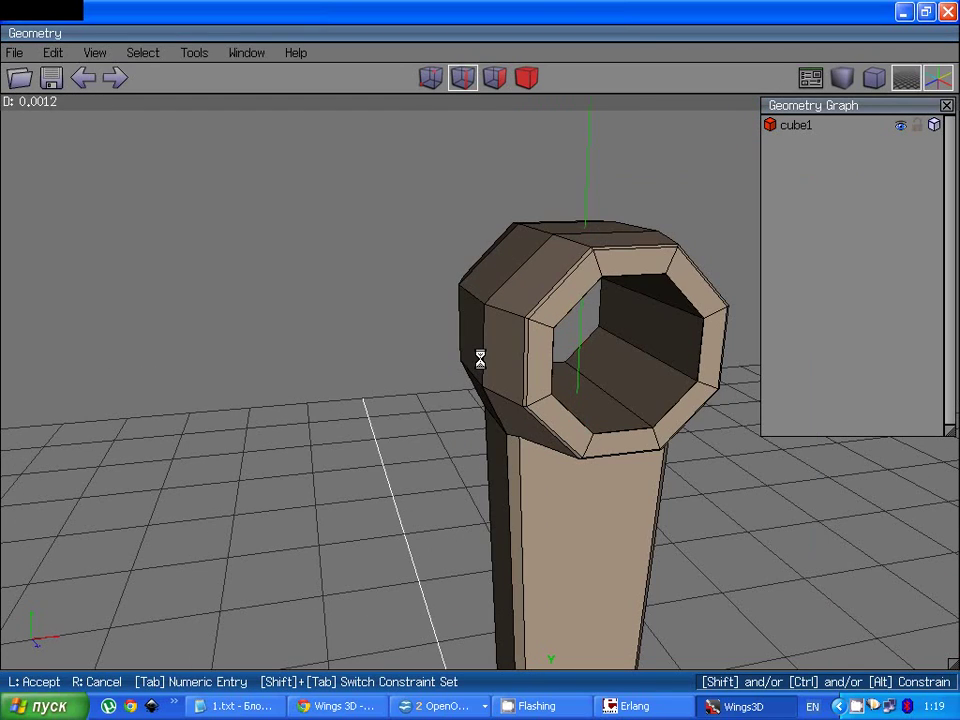
left_click(651, 467)
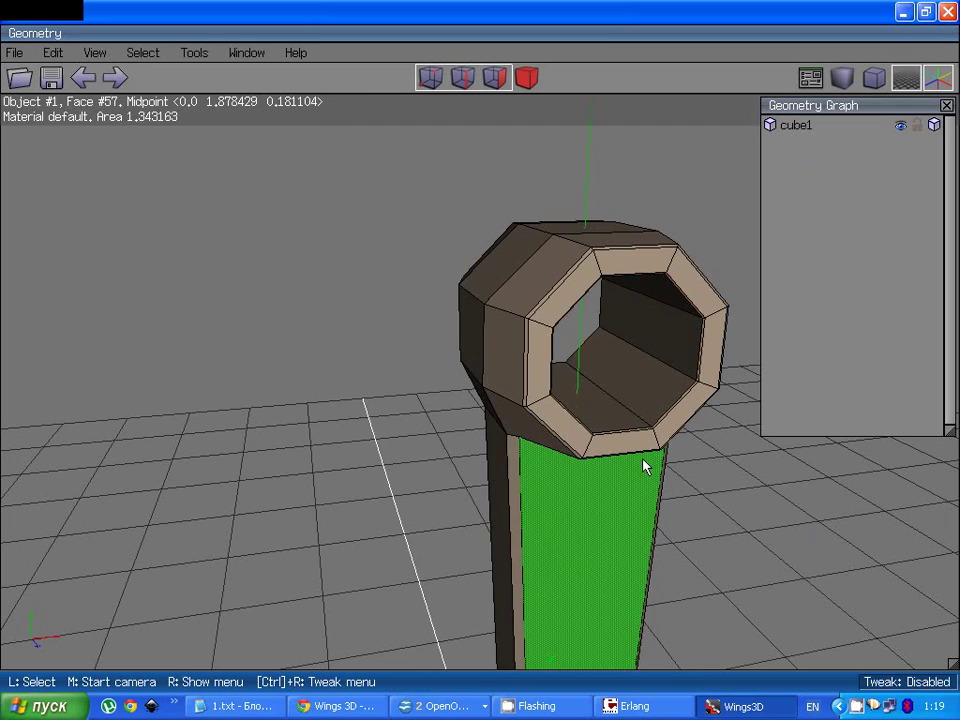
Step: Smooth the whole object twice as a subdivision test, and clear the selection
scroll(643, 463, "down", 10)
middle_click(621, 439)
left_click(480, 360)
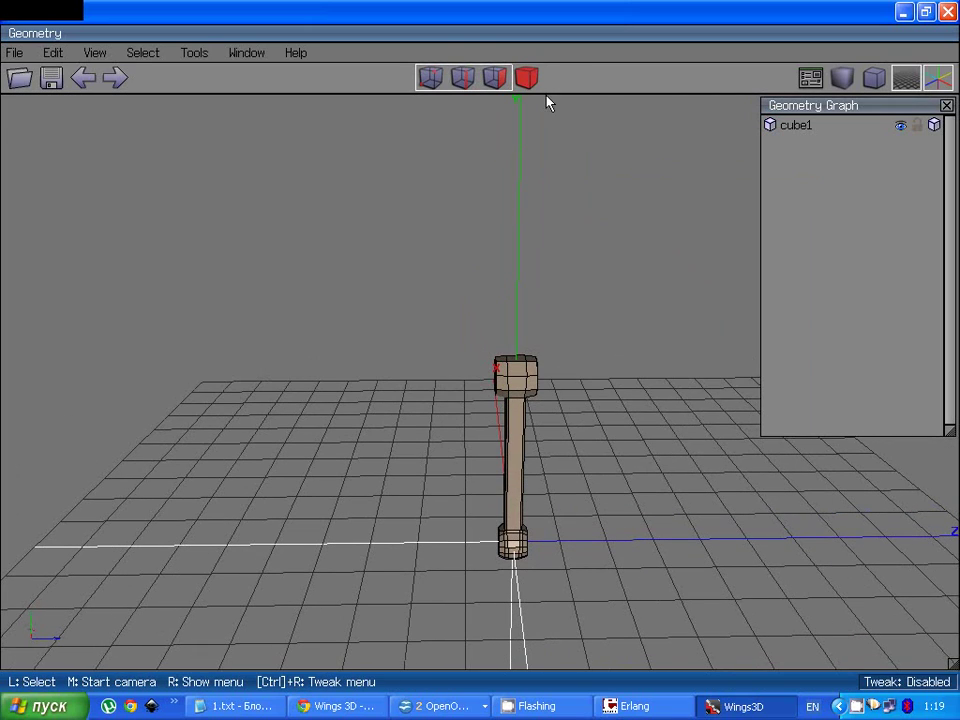
left_click(528, 385)
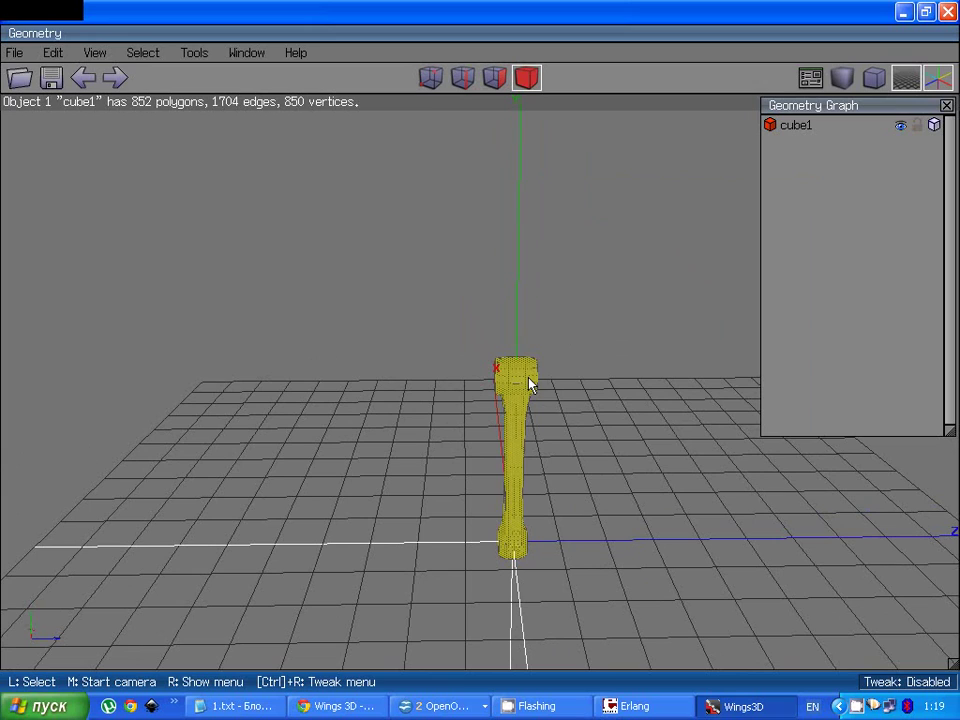
middle_click(573, 389)
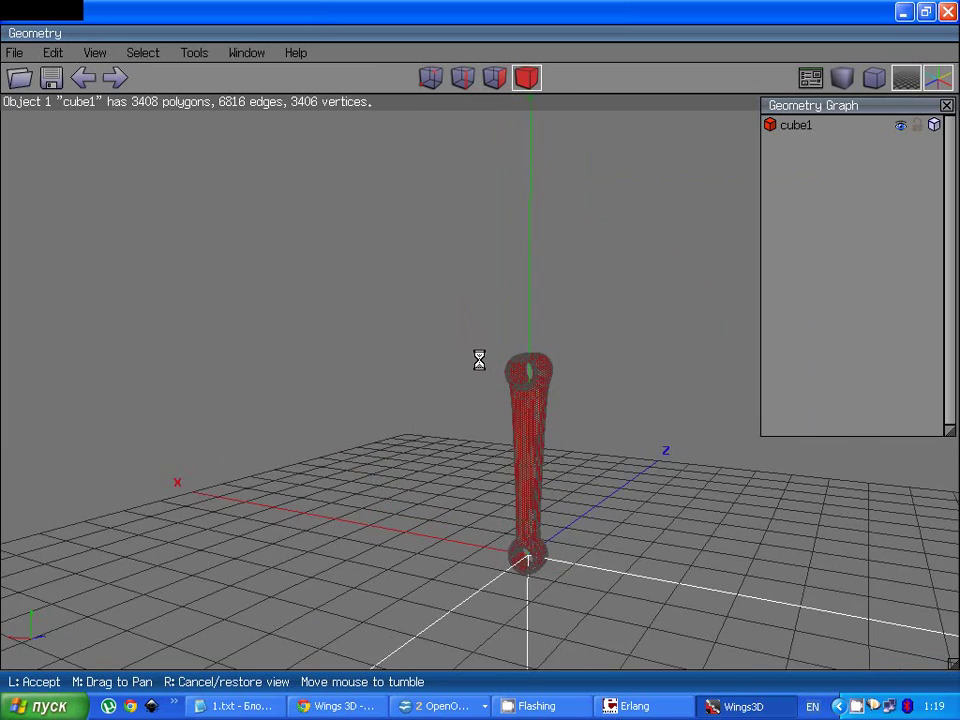
left_click(480, 360)
left_click(582, 388)
scroll(595, 377, "up", 2)
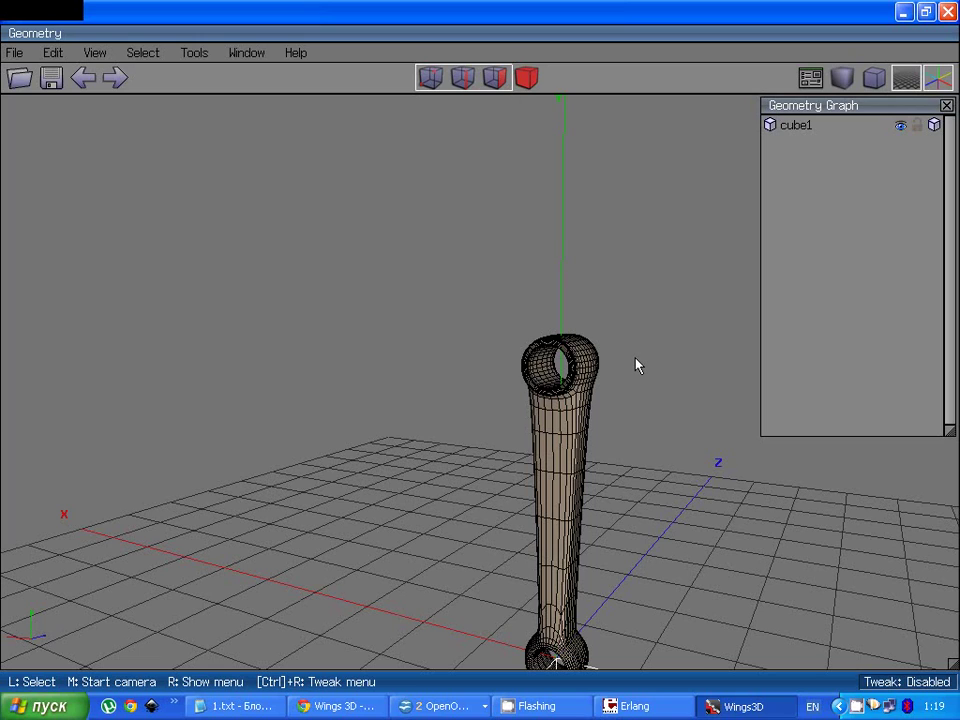
Step: Preview the smoothed model in smooth shading, examining the head, the handle and the lower ring's rim
key("Tab")
scroll(636, 366, "down", 2)
middle_click(636, 370)
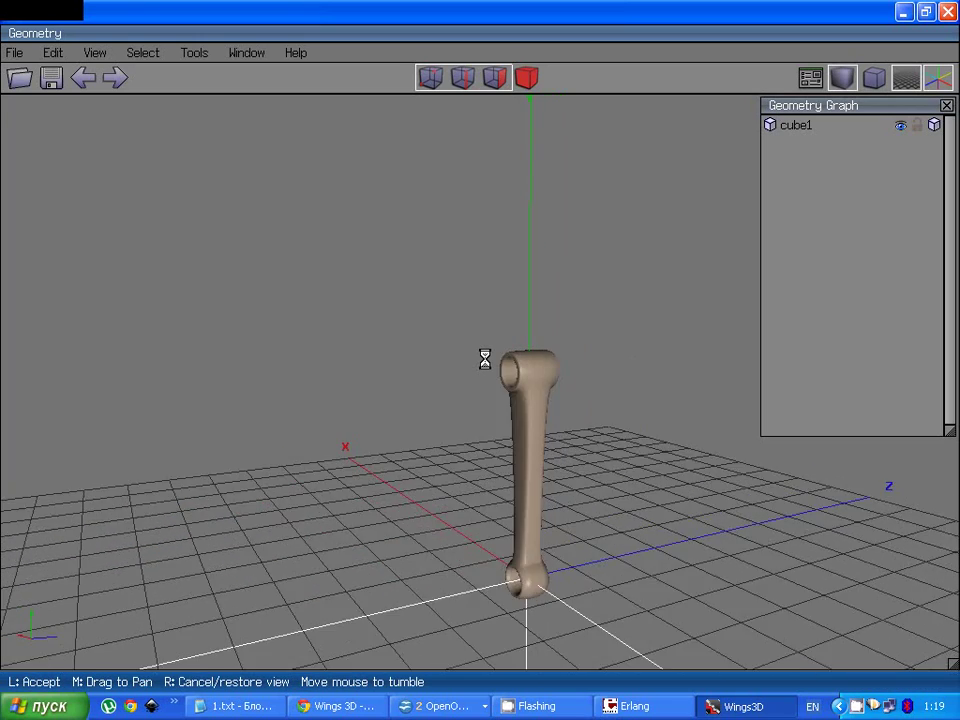
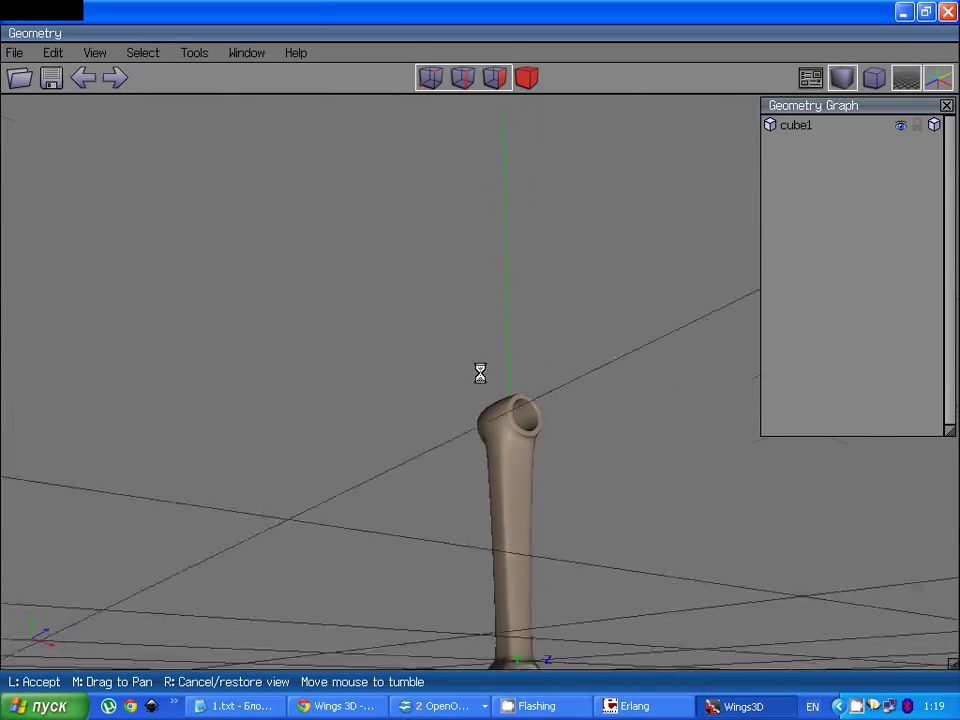
scroll(481, 358, "up", 5)
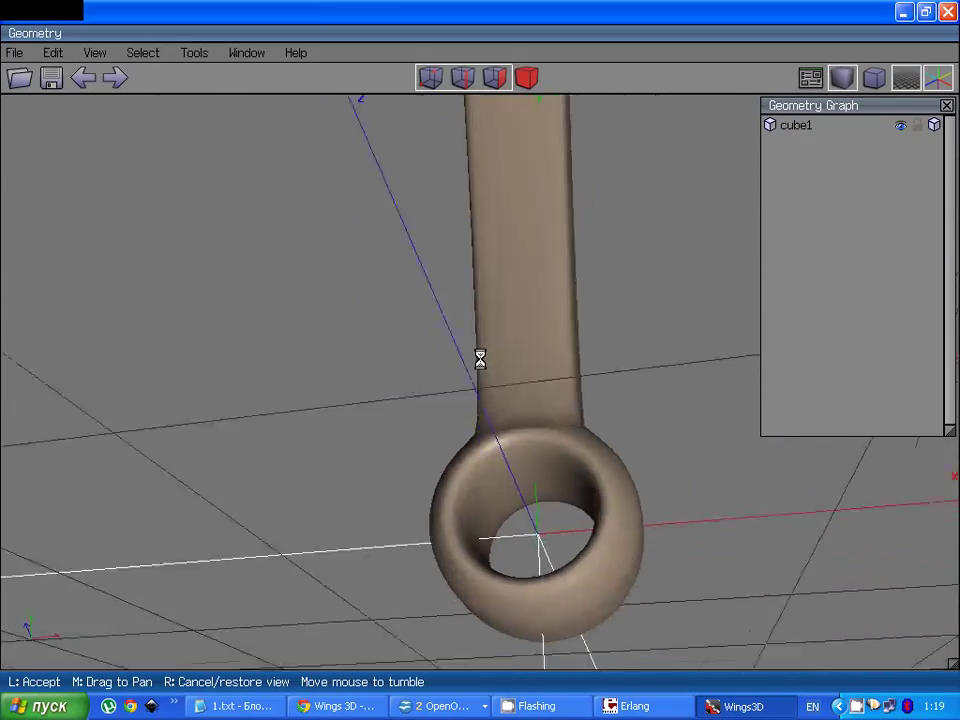
left_click(481, 358)
Step: Undo both smoothing passes and clear the selection
left_click(89, 84)
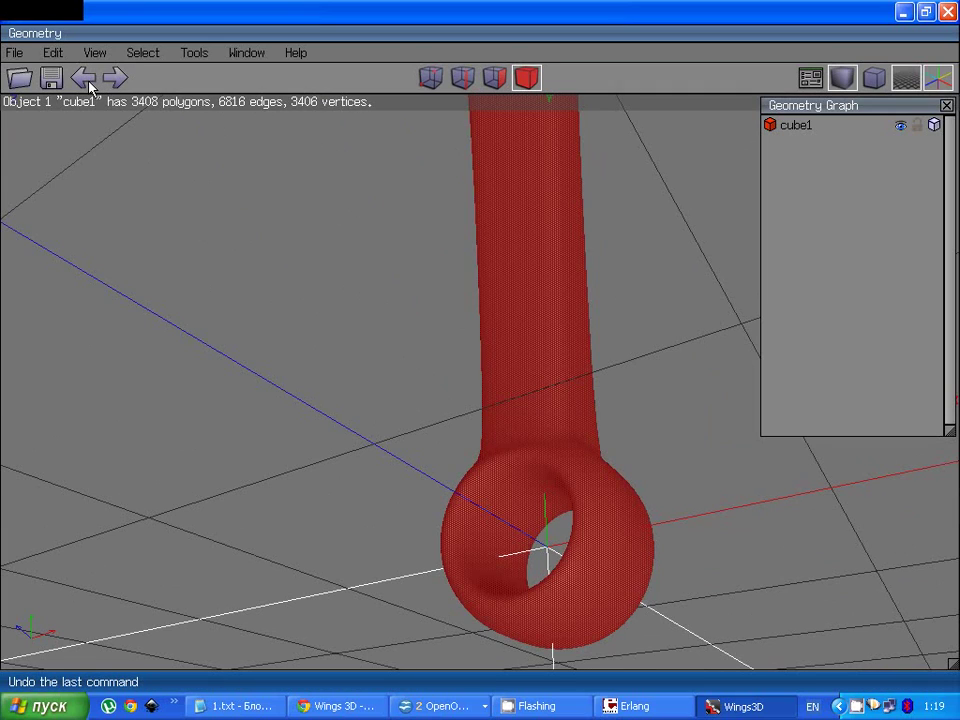
left_click(89, 84)
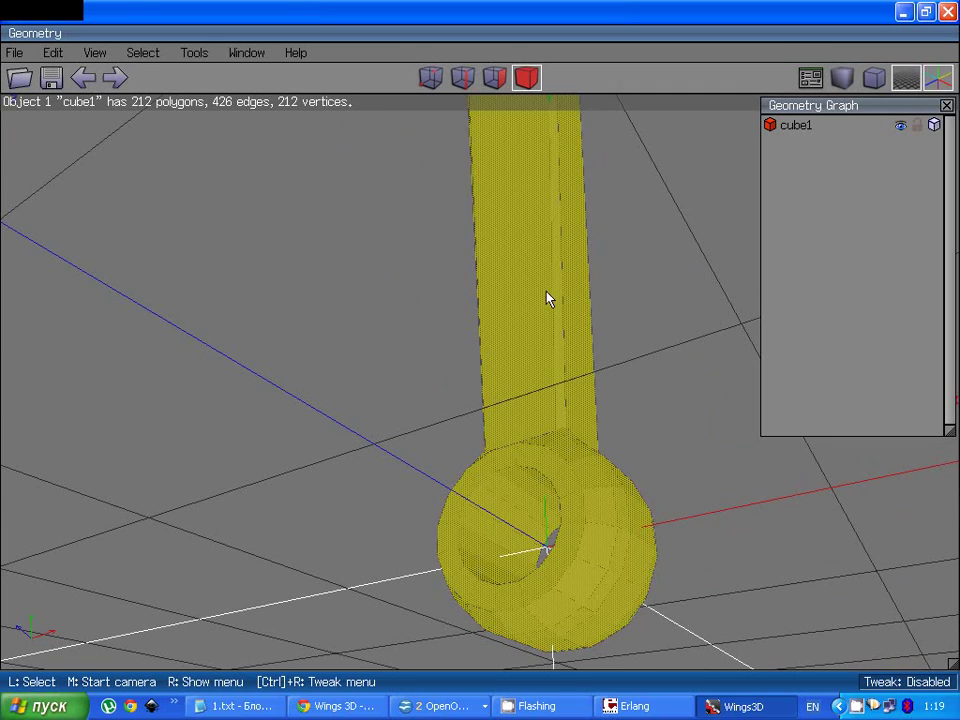
left_click(547, 298)
Step: Select the inner hole edge loop at one end of the lower ring
scroll(596, 302, "down", 5)
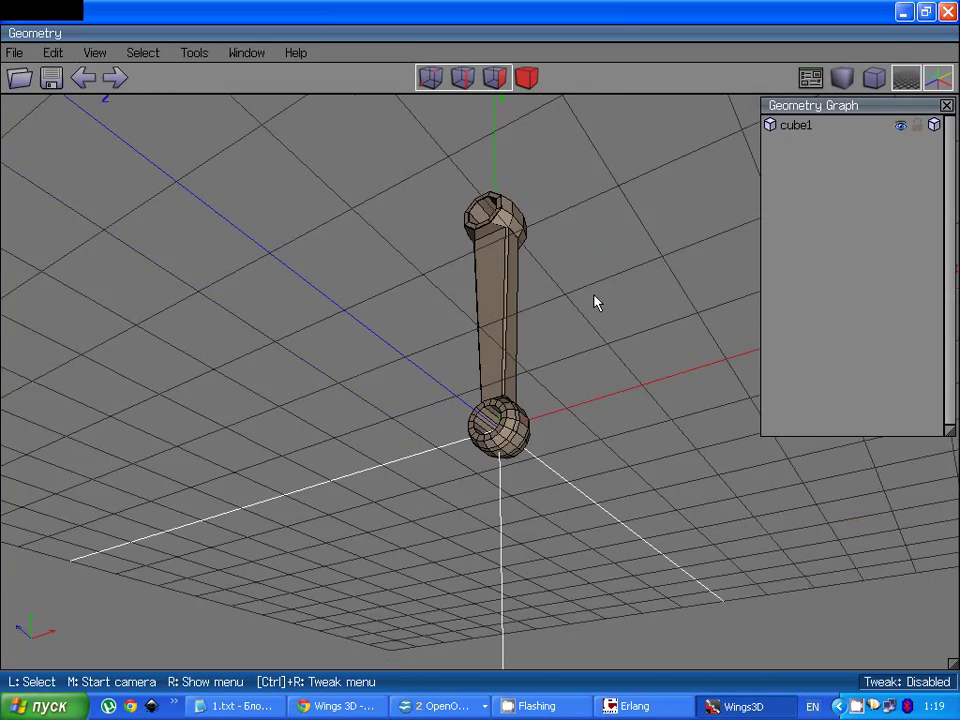
middle_click(596, 302)
scroll(481, 358, "up", 5)
scroll(481, 358, "down", 5)
scroll(603, 246, "up", 5)
left_click(603, 246)
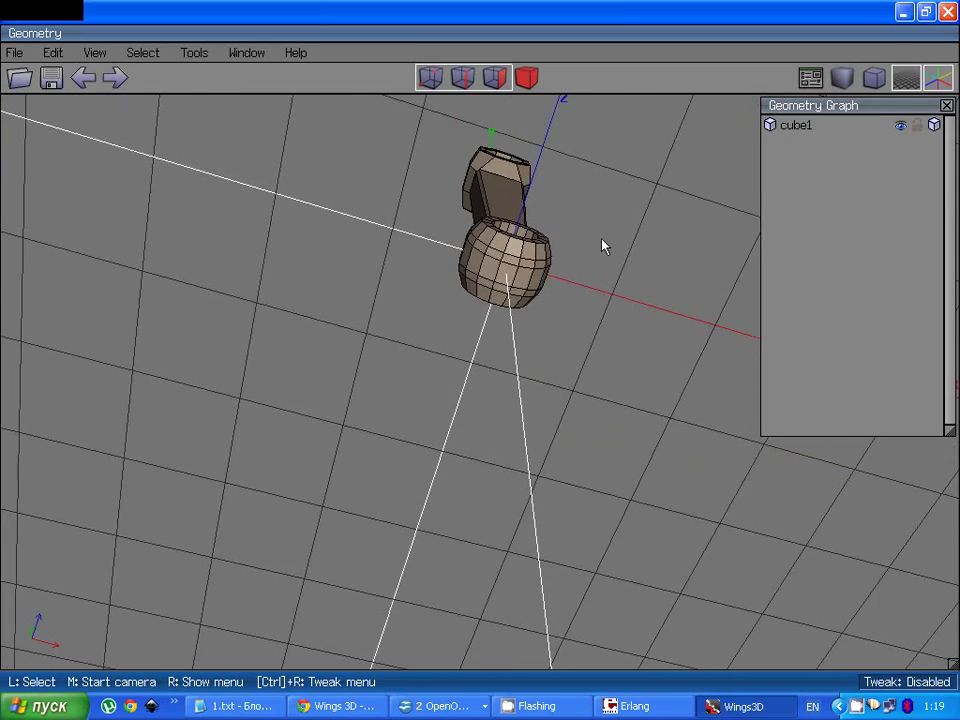
middle_click(600, 236)
scroll(480, 360, "up", 4)
left_click(499, 375)
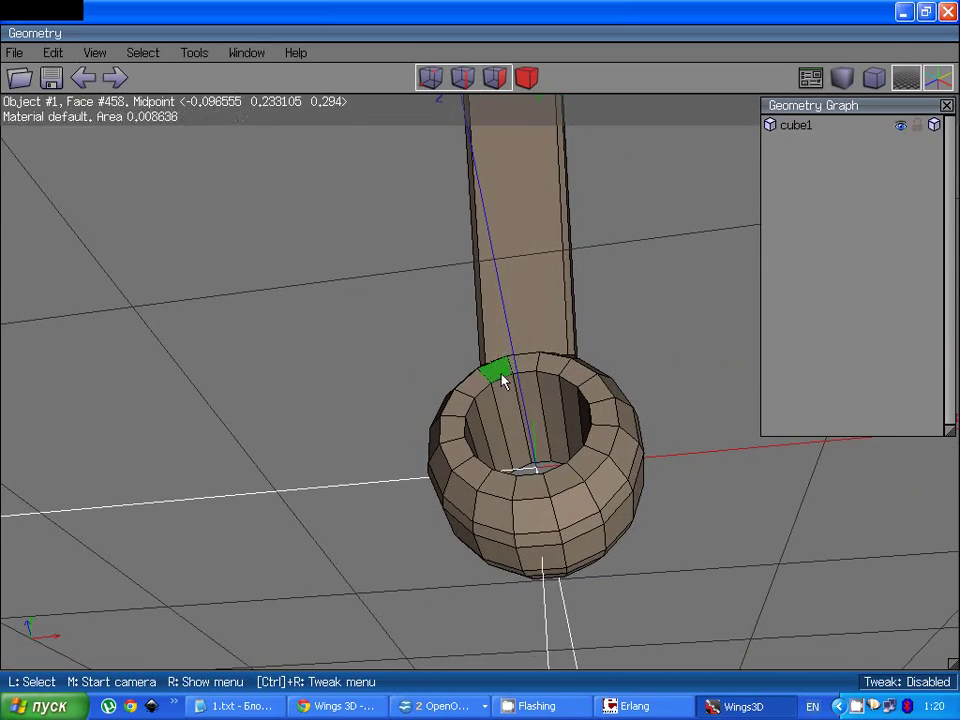
left_click(507, 381)
key("l")
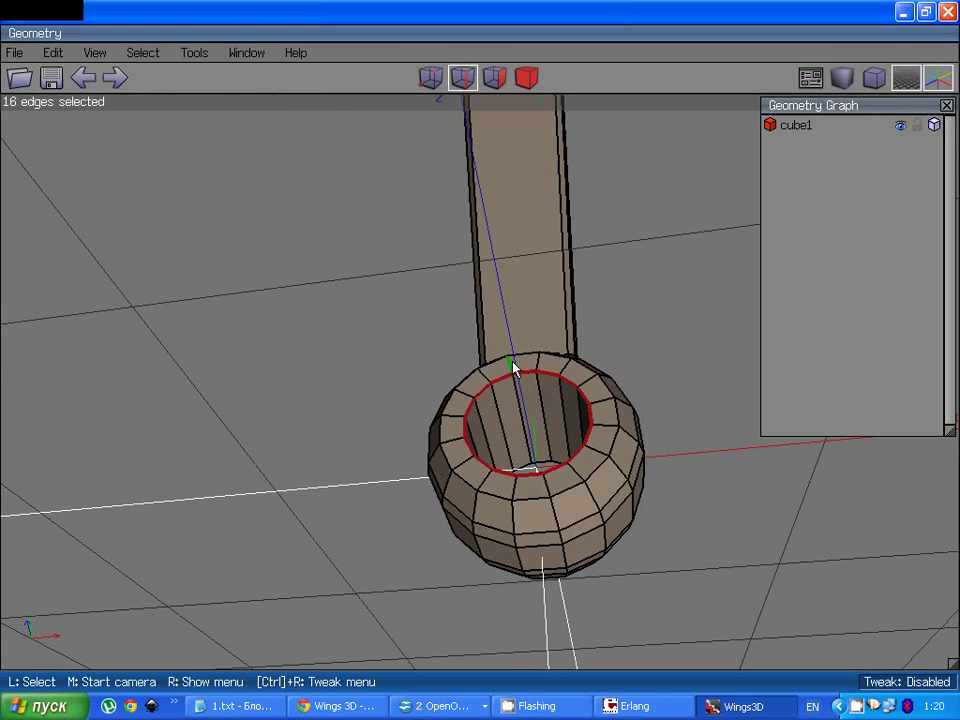
Step: Add the outer rim loop and the matching rim loops on the lower ring's opposite end to the selection
middle_click(589, 453)
left_click(605, 435)
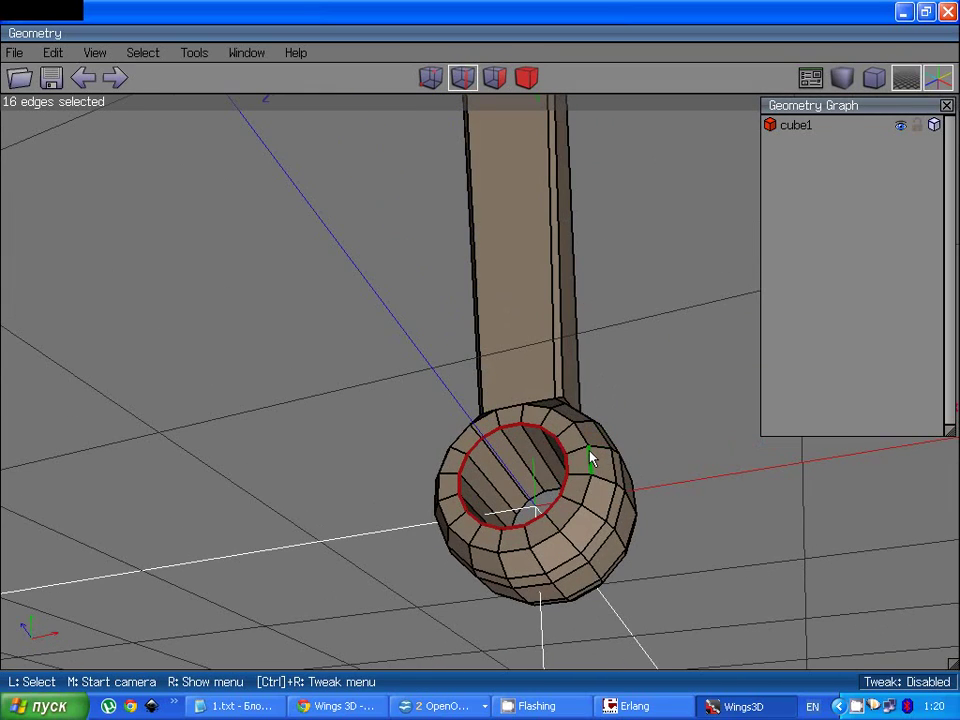
left_click(590, 458)
key("l")
middle_click(591, 459)
left_click(603, 462)
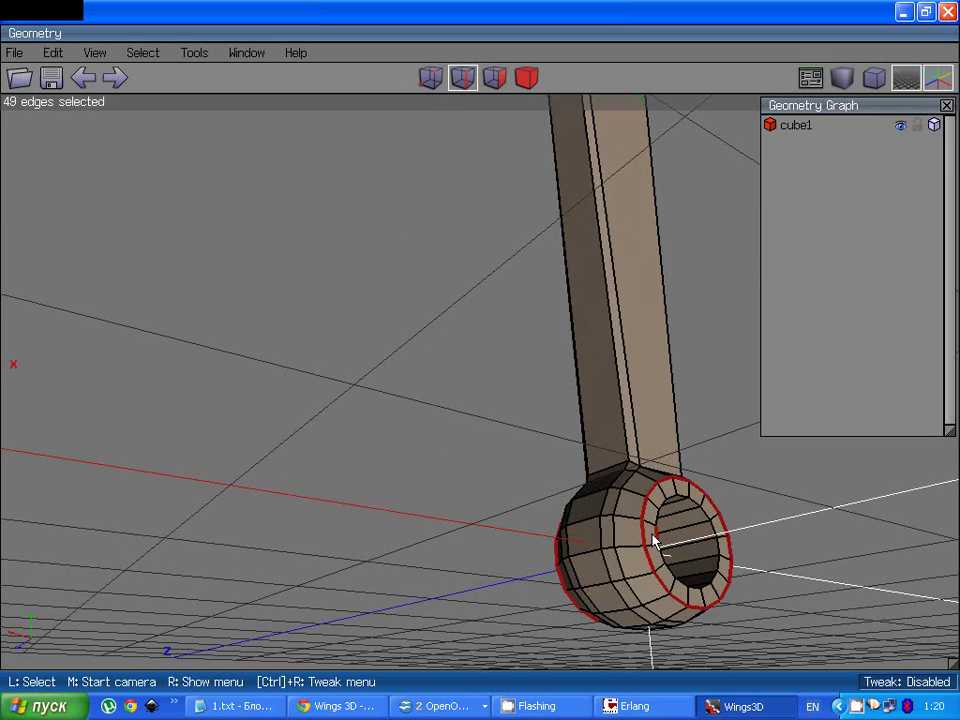
Step: Bevel the four selected inner and outer rim loops of the lower ring by a very small amount
scroll(657, 484, "up", 5)
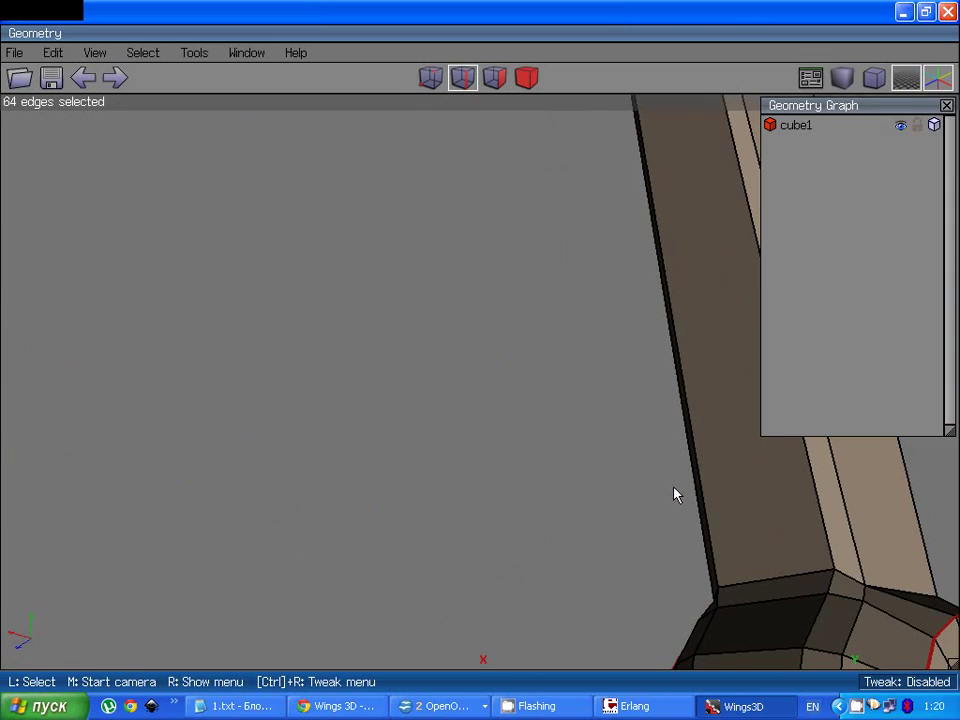
scroll(675, 493, "down", 5)
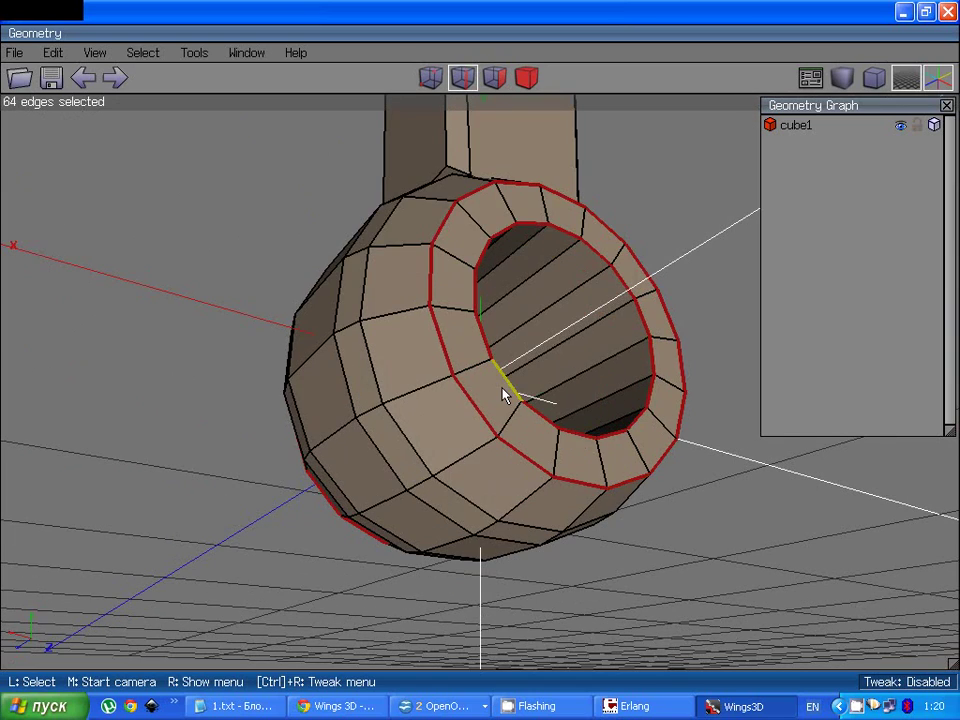
right_click(505, 395)
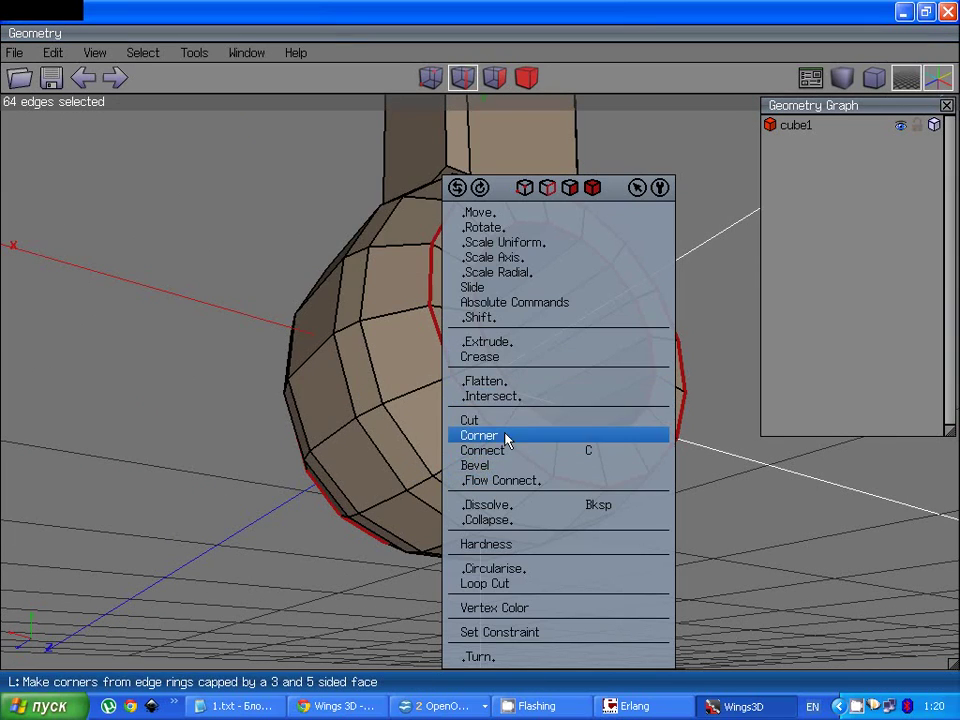
left_click(498, 467)
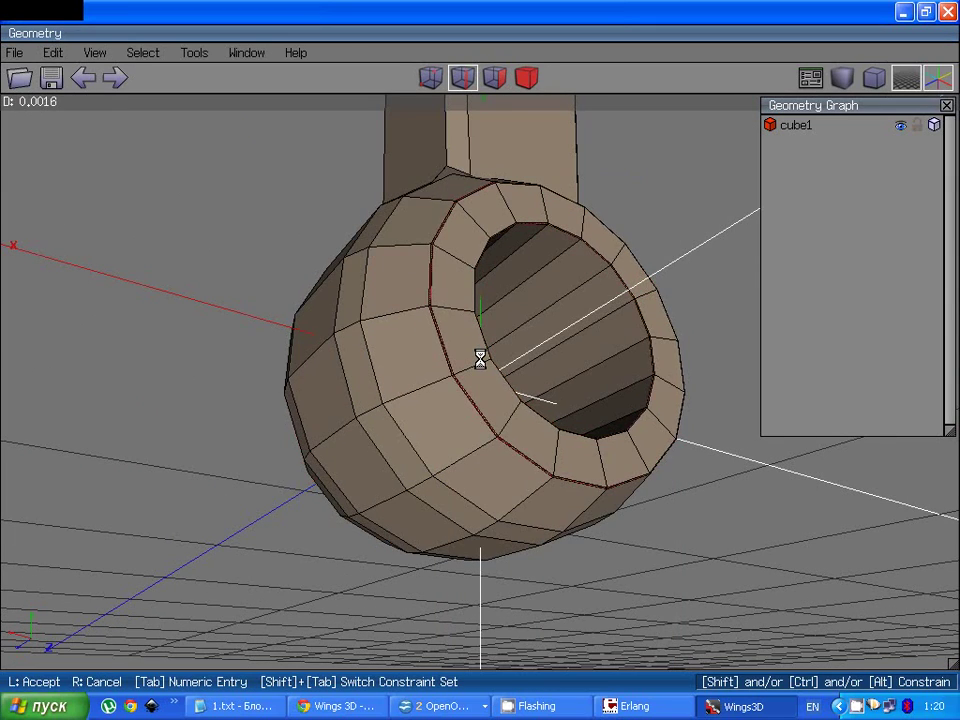
left_click(480, 358)
Step: Cut the handle's eight lengthwise edges into four segments and connect the cut points into three cross loops
scroll(510, 400, "down", 3)
middle_click(510, 400)
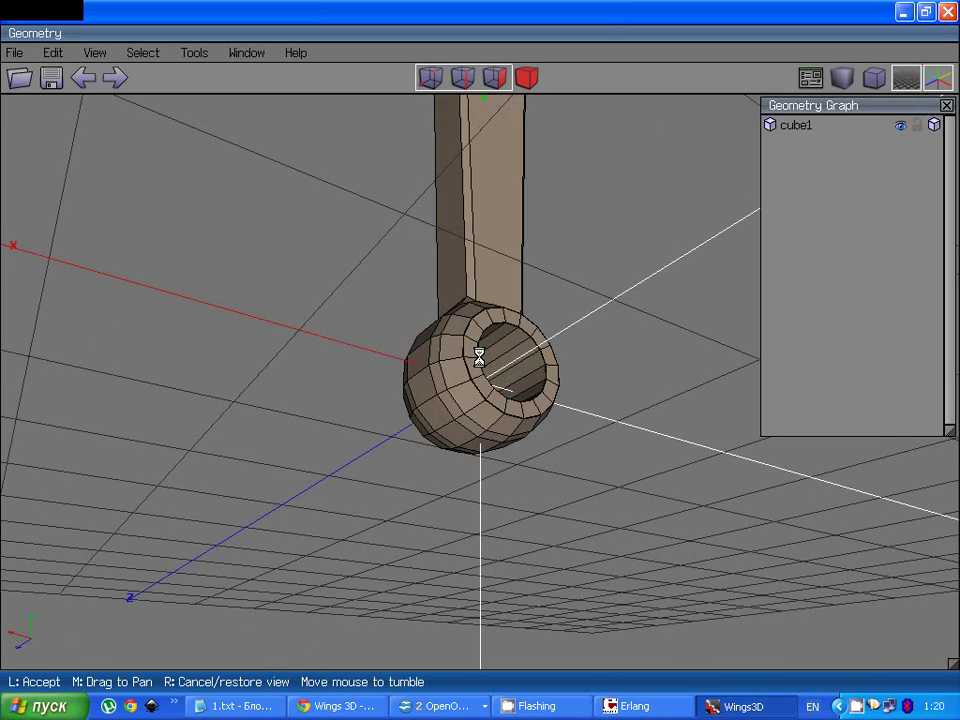
left_click(480, 358)
left_click(475, 285)
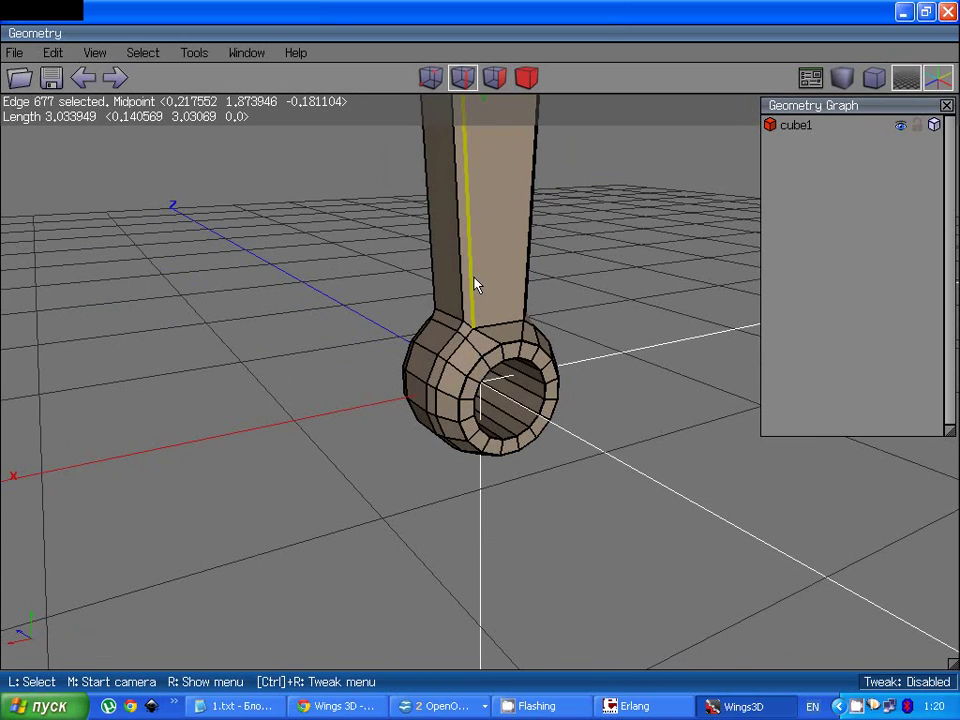
key("g")
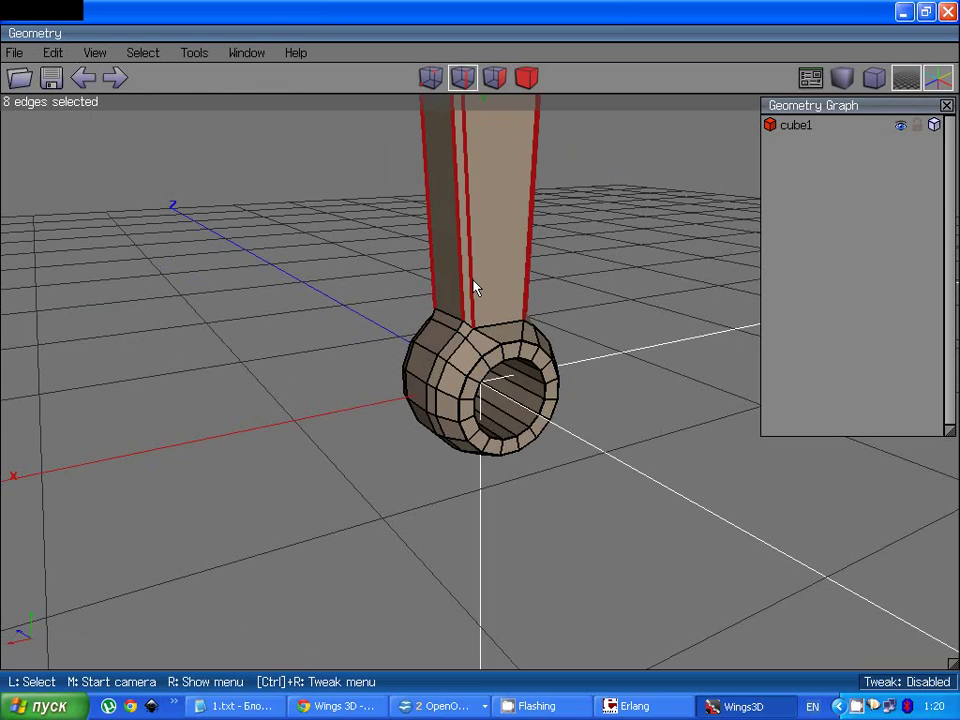
key("v")
key("space")
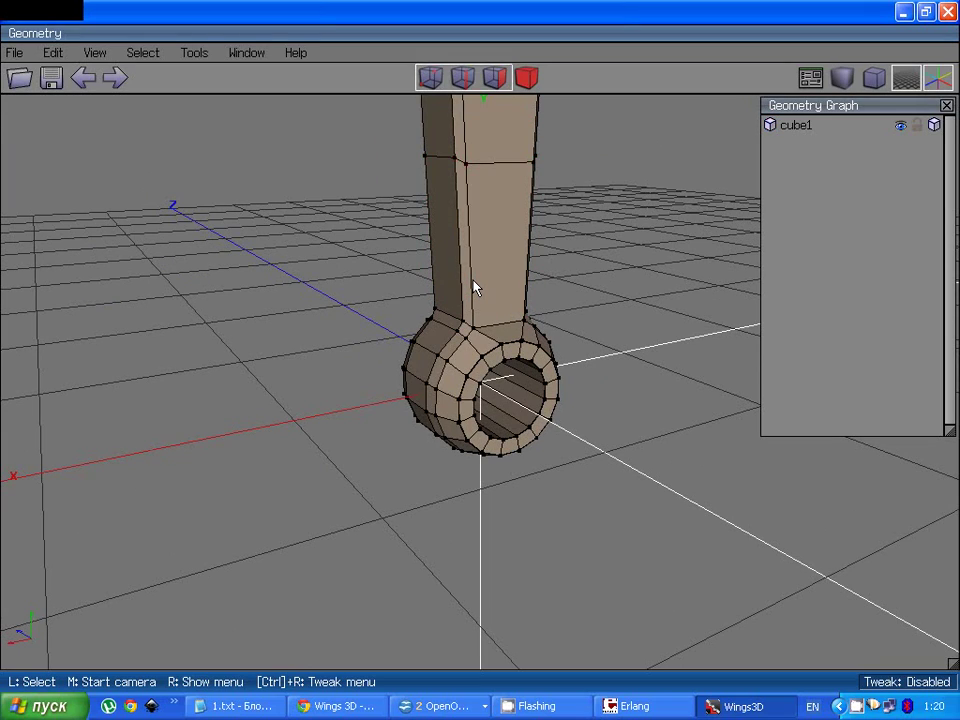
scroll(475, 288, "down", 5)
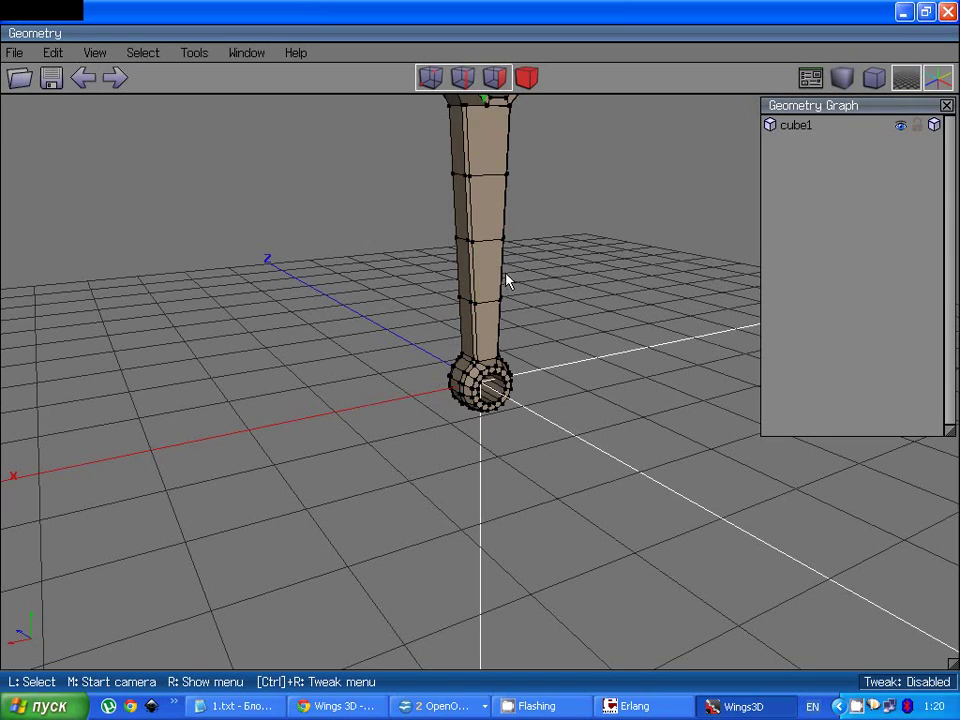
scroll(553, 251, "down", 3)
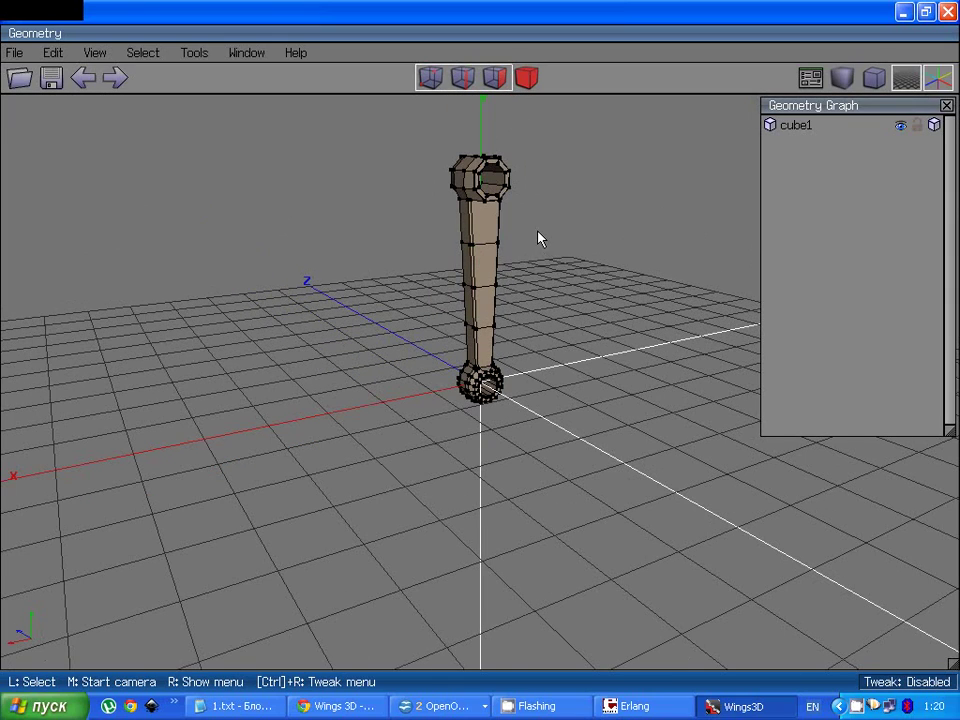
Step: Bevel the edge loop where the top of the handle meets the upper ring by a very small amount
middle_click(527, 256)
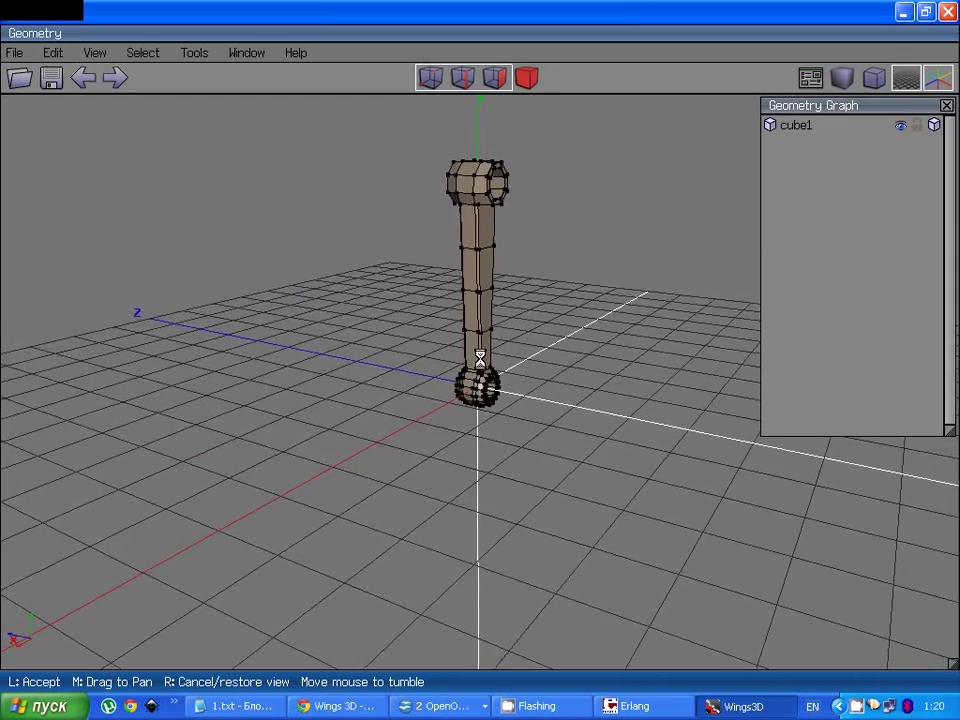
scroll(480, 360, "up", 5)
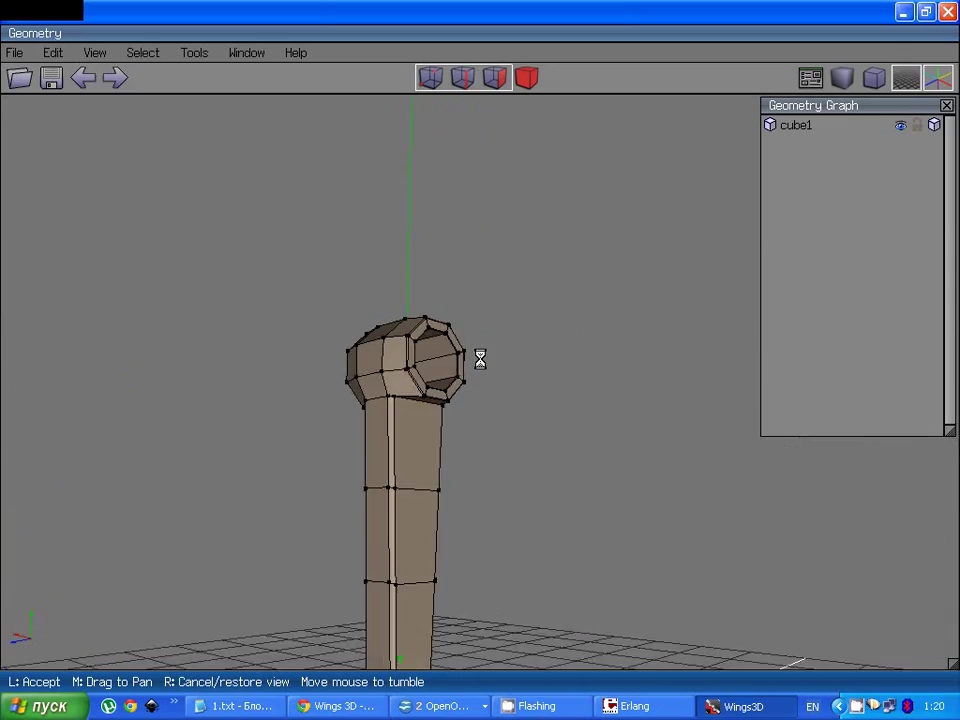
left_click(480, 358)
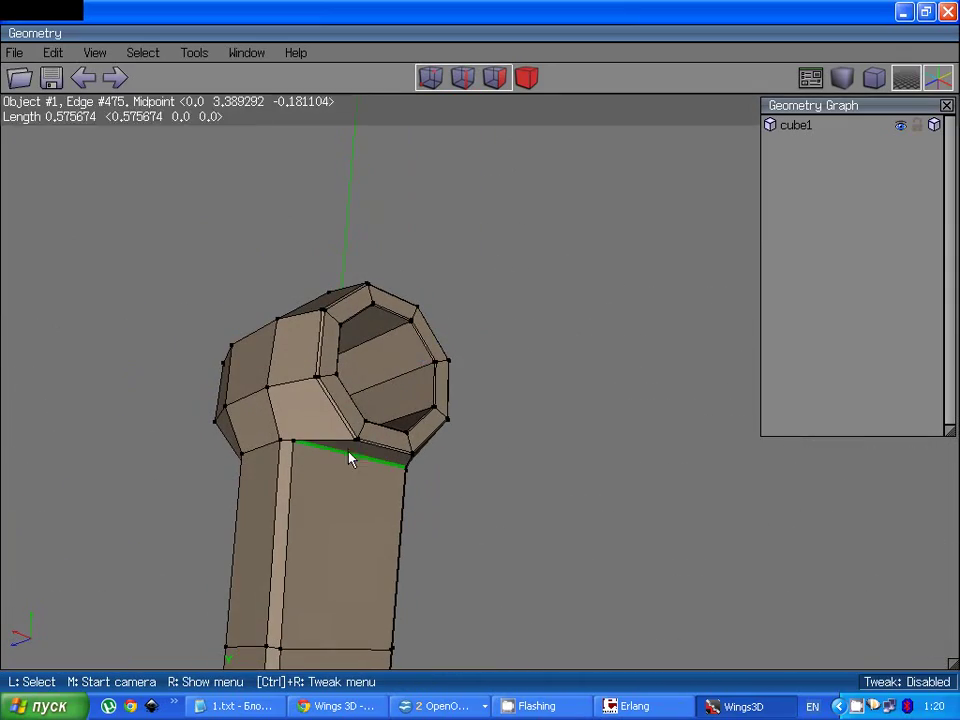
left_click(463, 84)
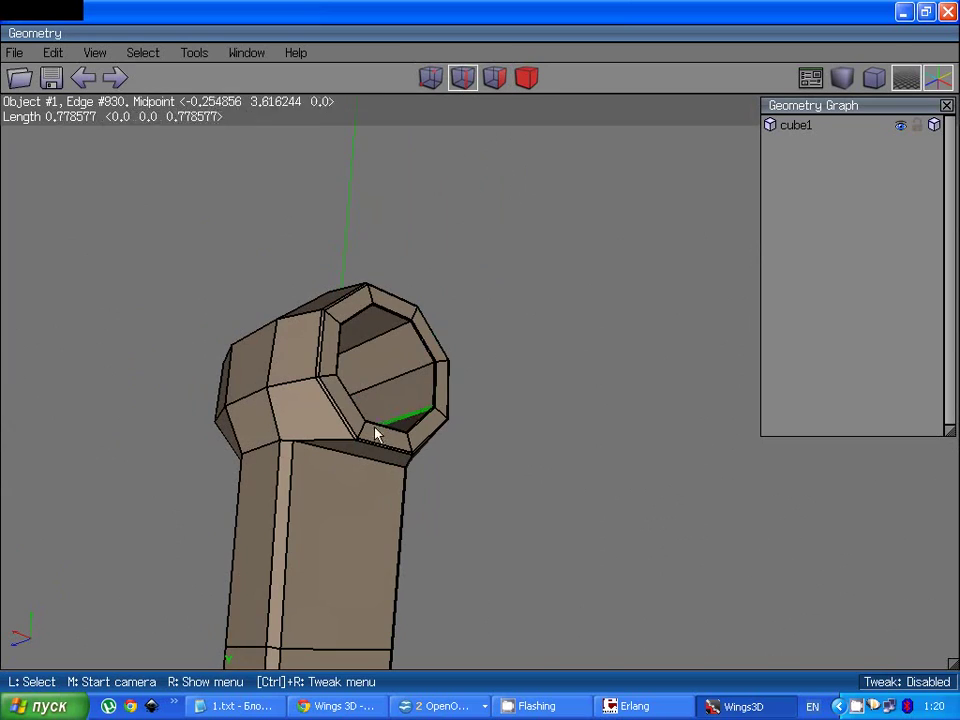
double_click(318, 463)
middle_click(318, 455)
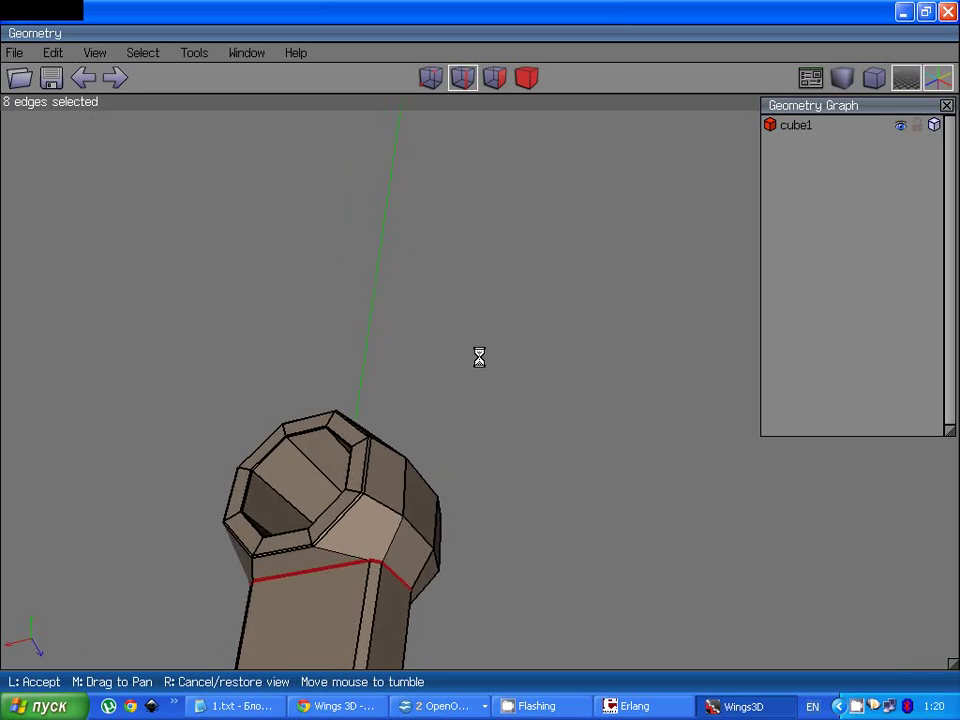
left_click(479, 357)
right_click(321, 476)
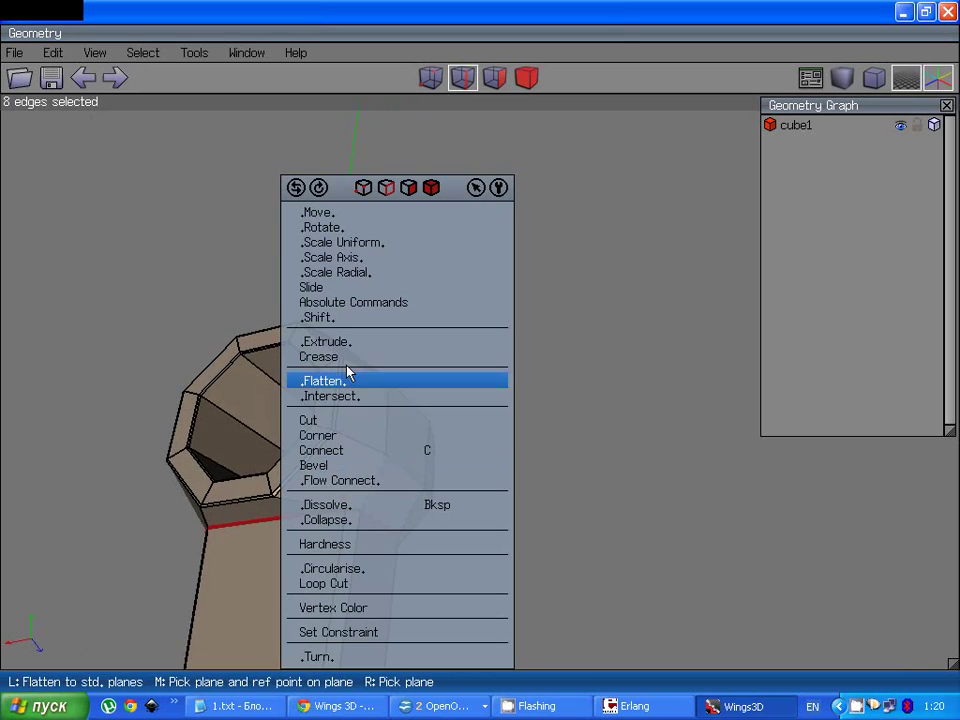
left_click(336, 464)
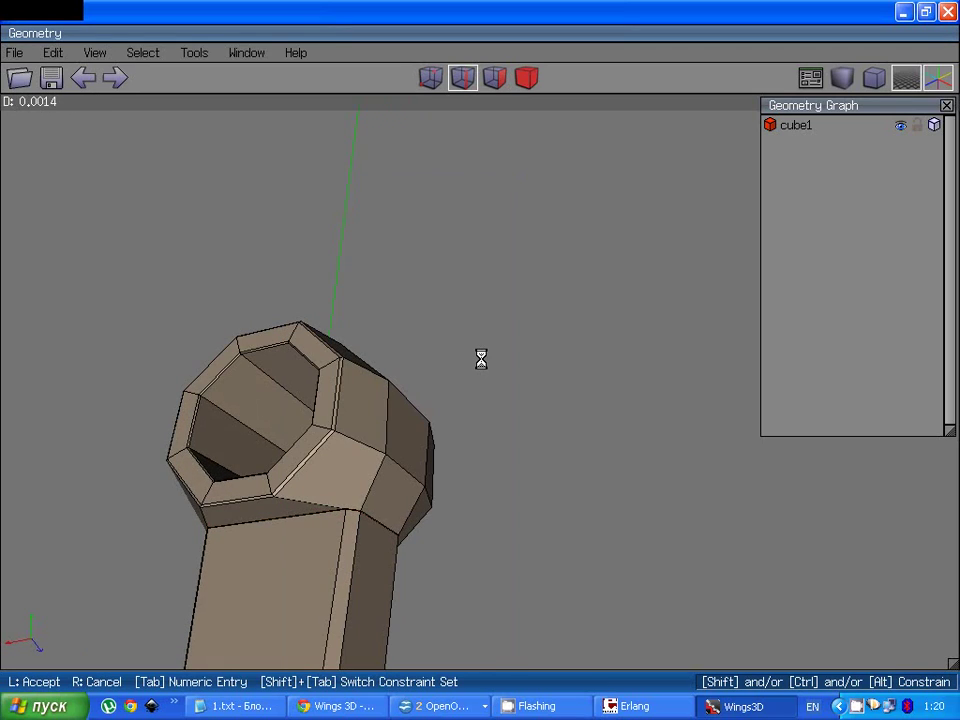
left_click(479, 357)
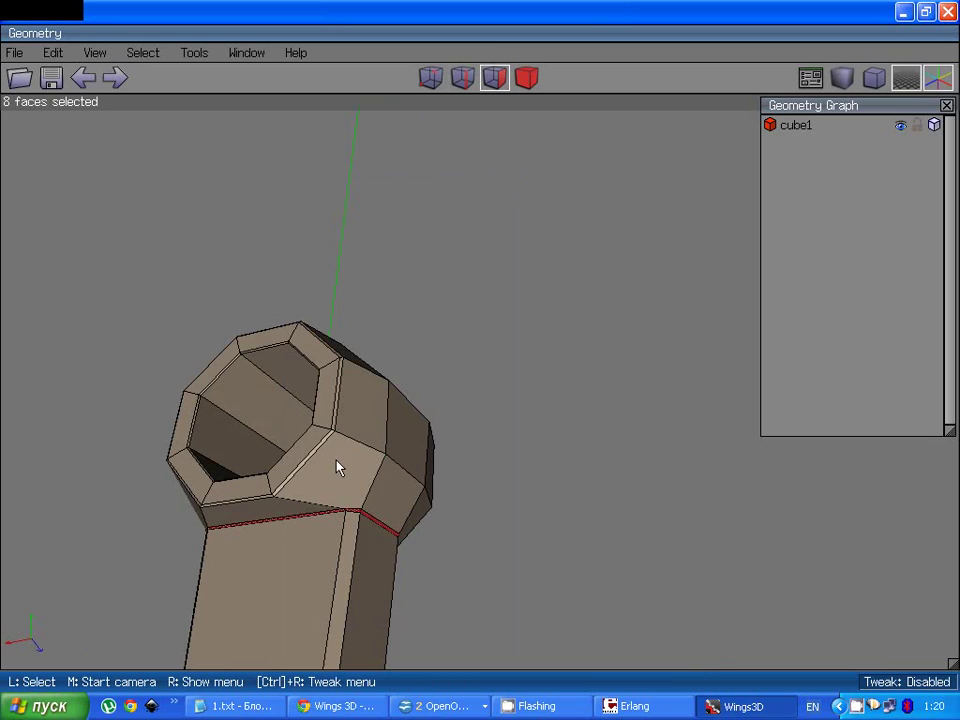
Step: Select the whole object and smooth it three times
scroll(336, 452, "down", 2)
key("a")
scroll(462, 392, "down", 3)
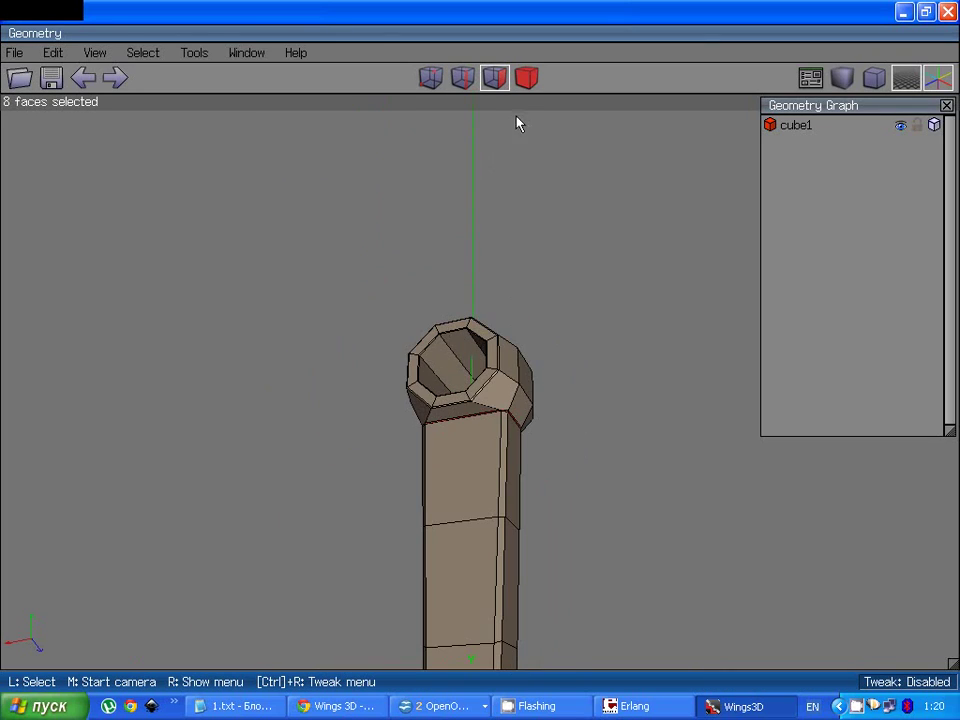
left_click(526, 78)
right_click(447, 378)
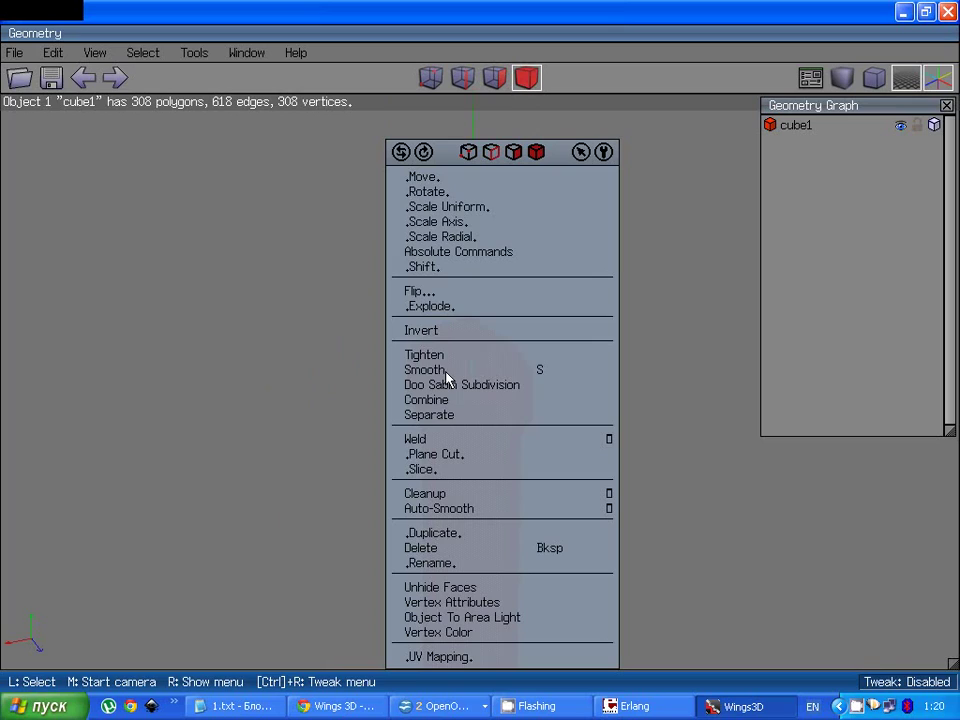
left_click(347, 290)
key("s")
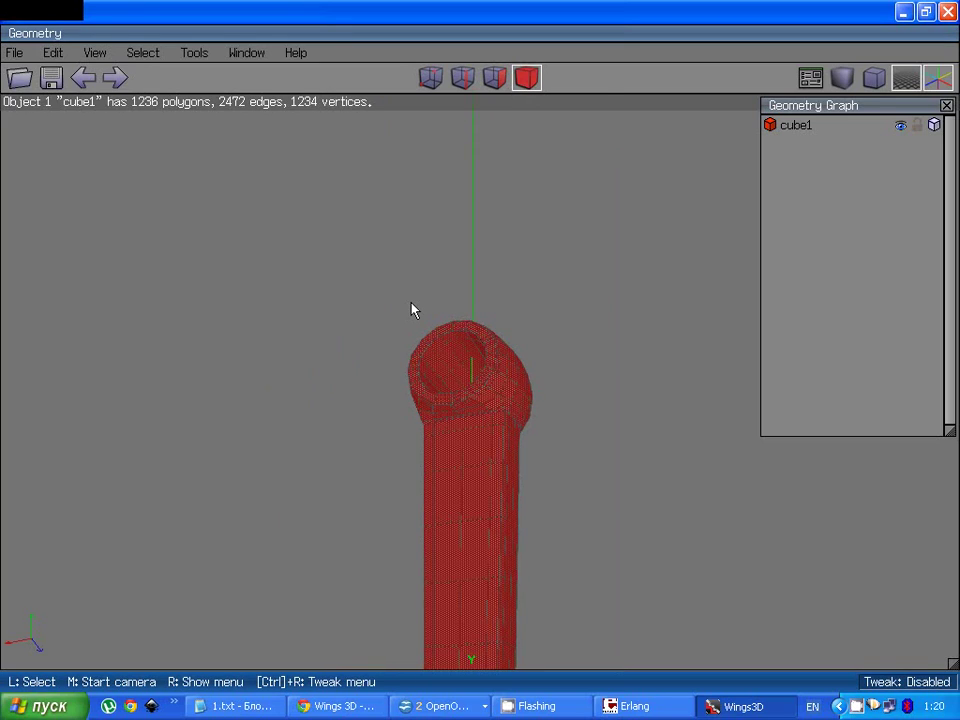
key("s")
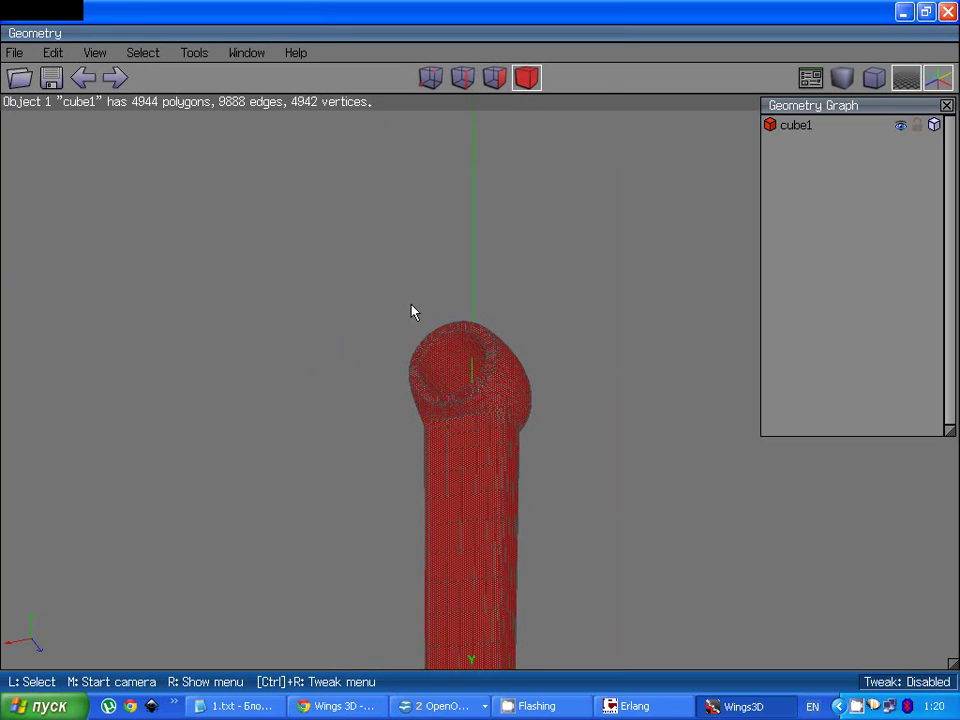
key("s")
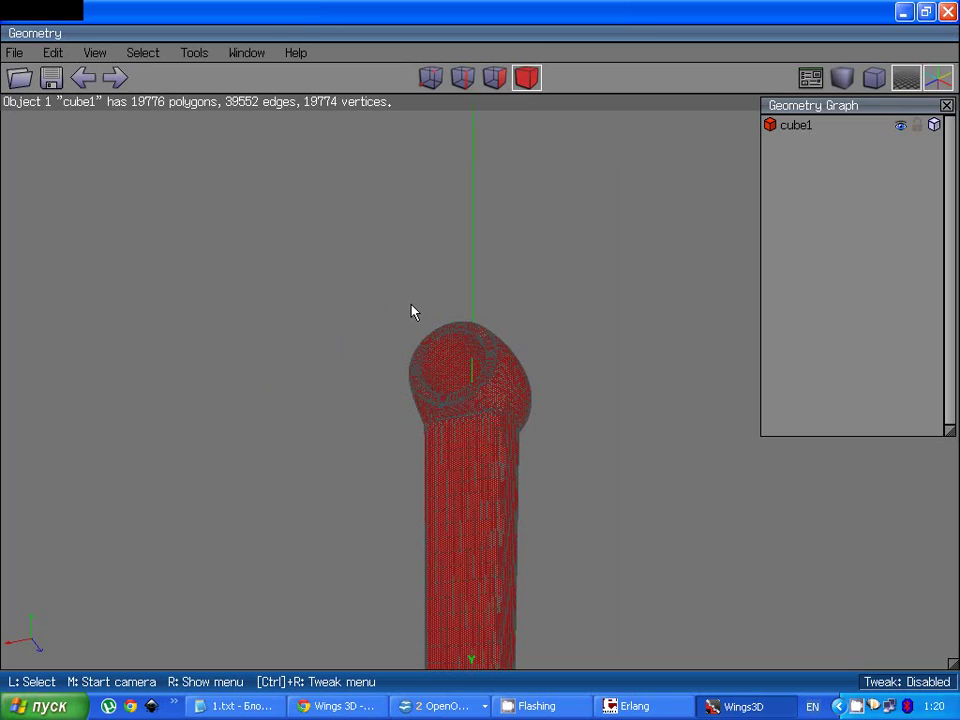
Step: Switch to smooth shading, deselect the model and examine the smoothed rings and handle from several sides
key("w")
middle_click_drag(474, 319, 476, 321)
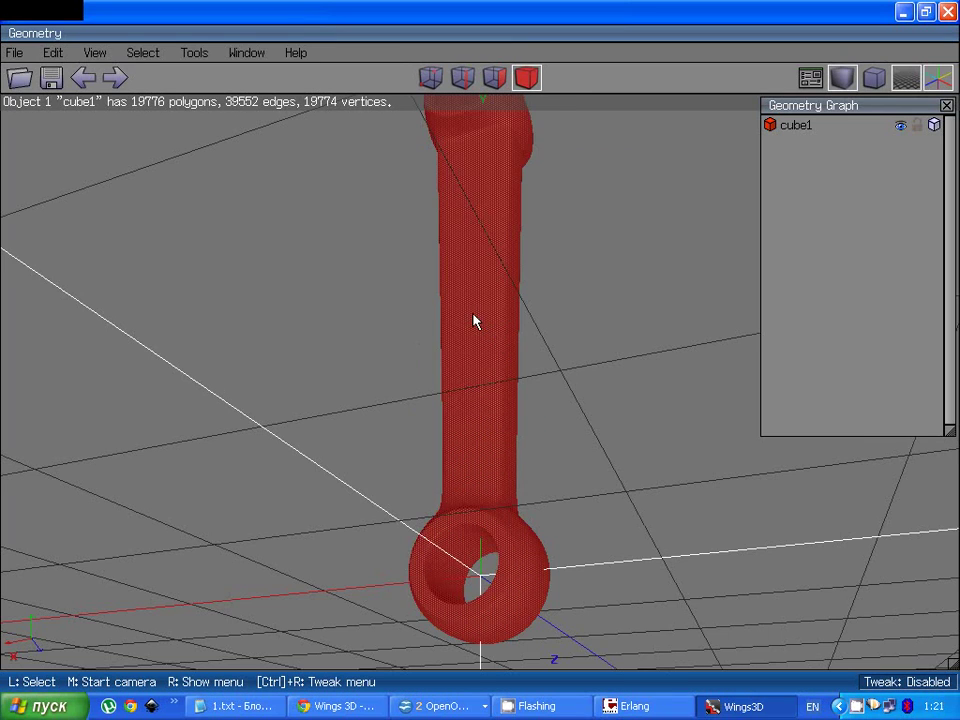
left_click(508, 319)
middle_click(544, 317)
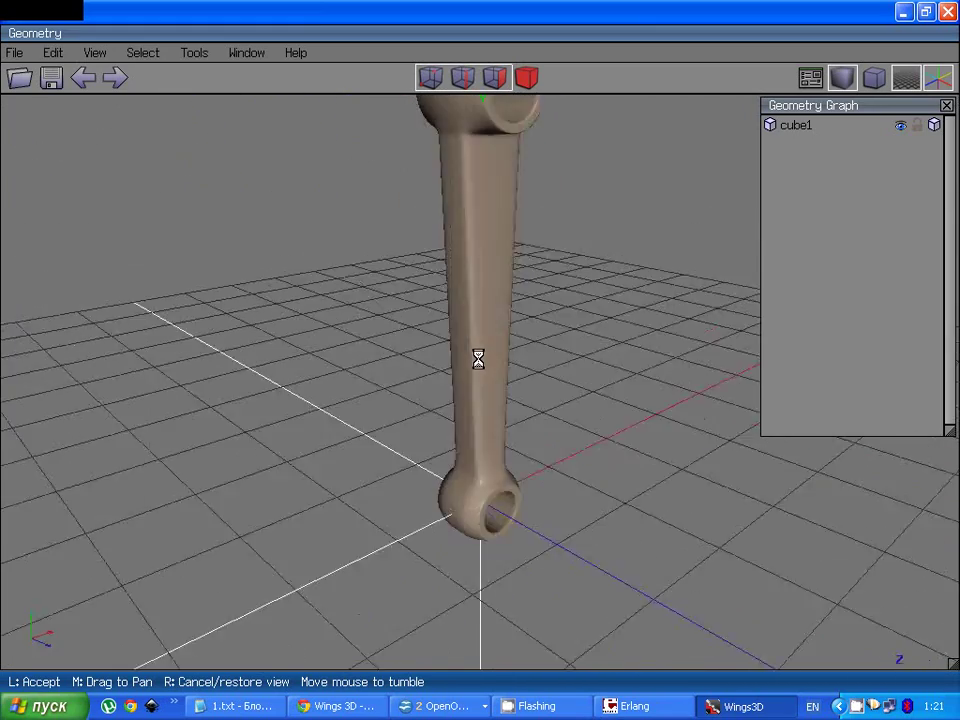
left_click(478, 359)
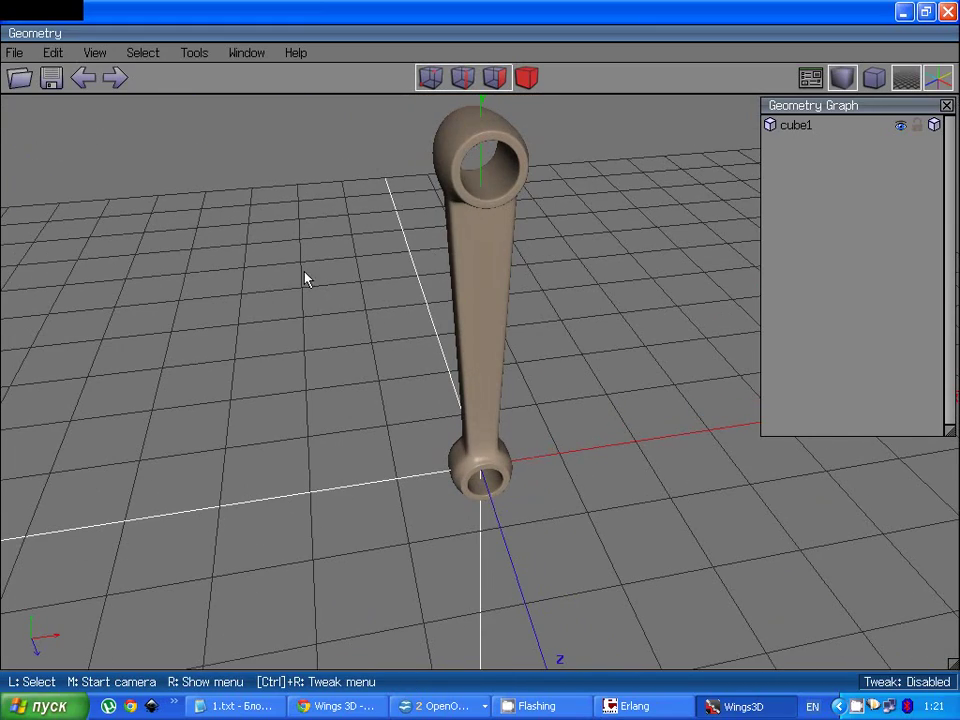
Step: Undo all three smoothing passes, return to the flat-shaded view with edges and clear the selection
left_click(84, 77)
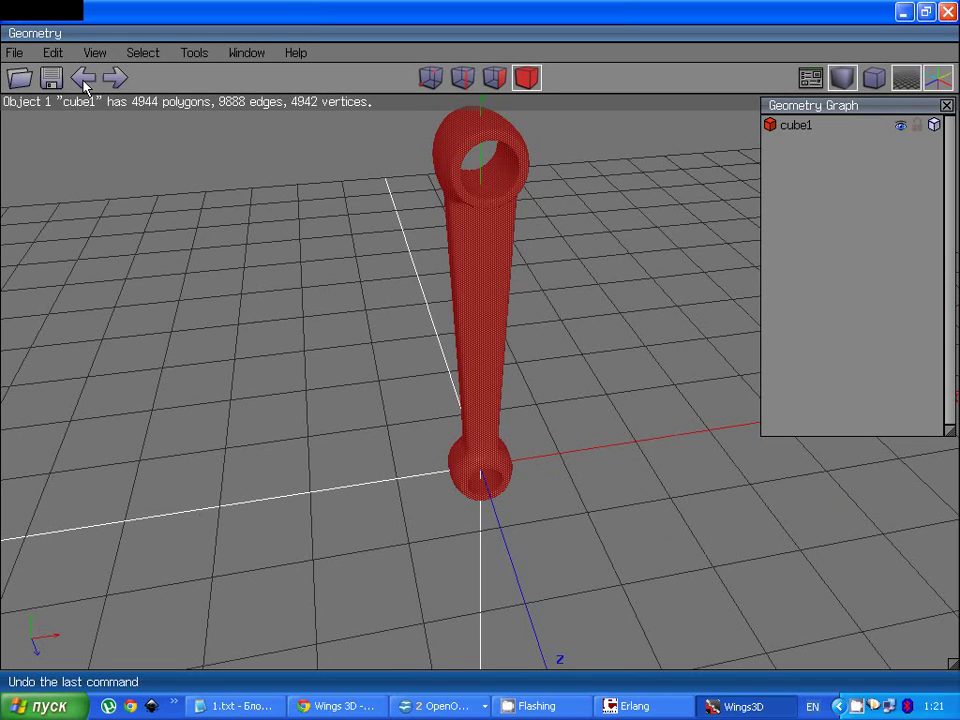
key("space")
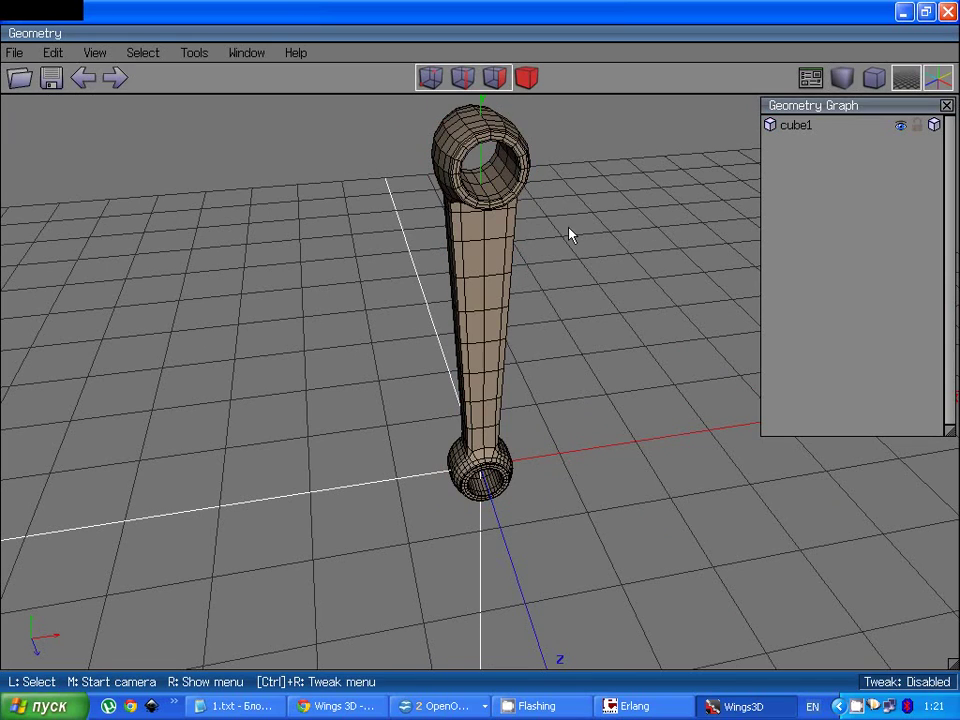
middle_click(570, 234)
left_click(481, 361)
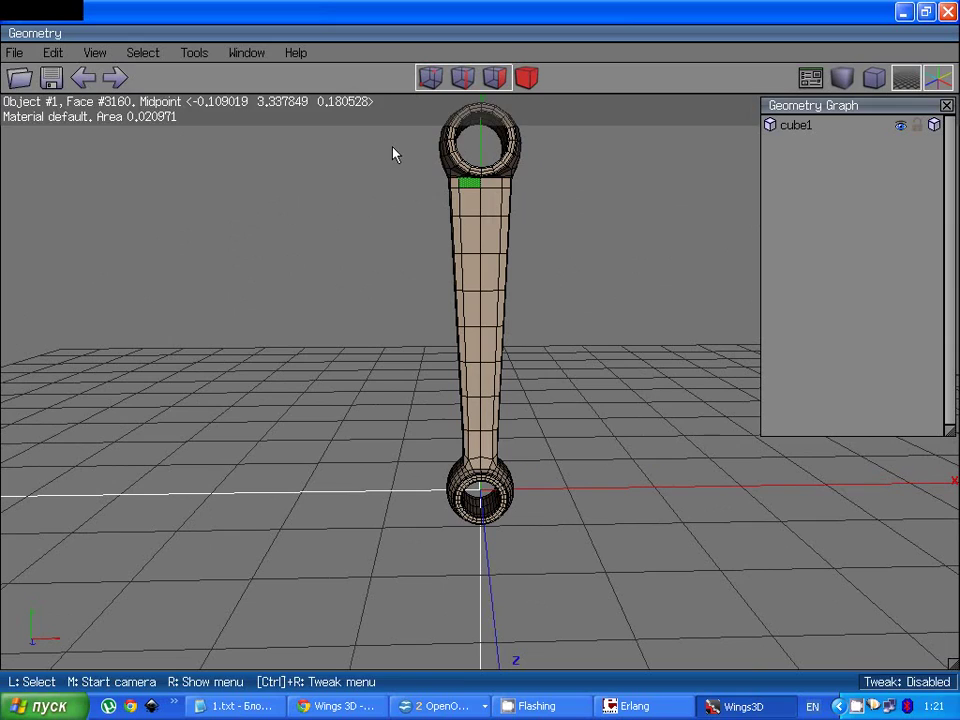
left_click(78, 80)
left_click(80, 83)
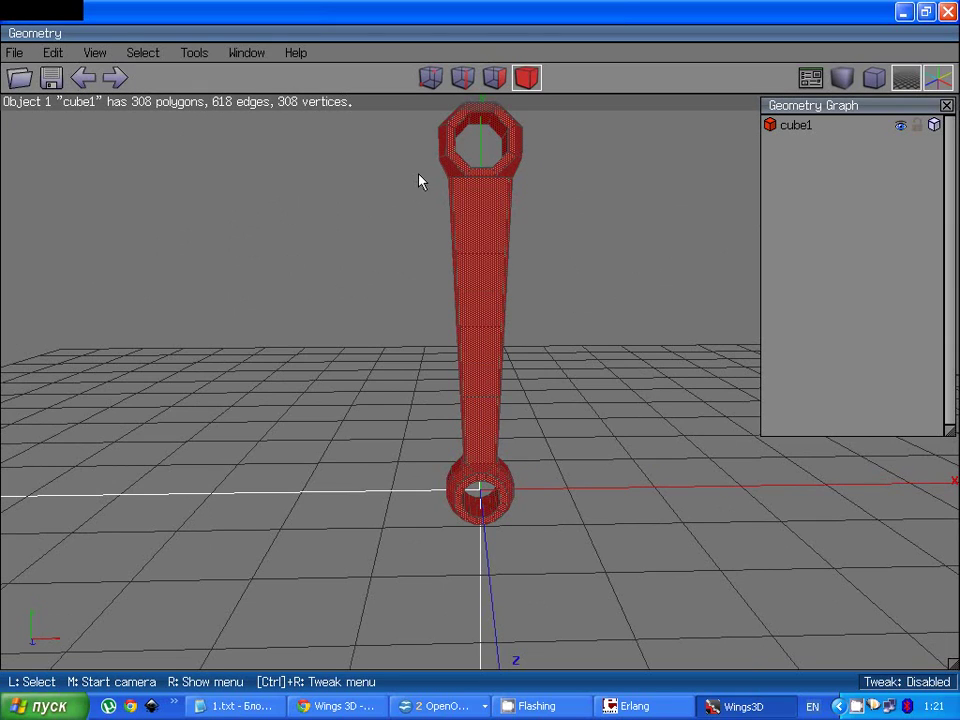
key("space")
scroll(557, 364, "up", 5)
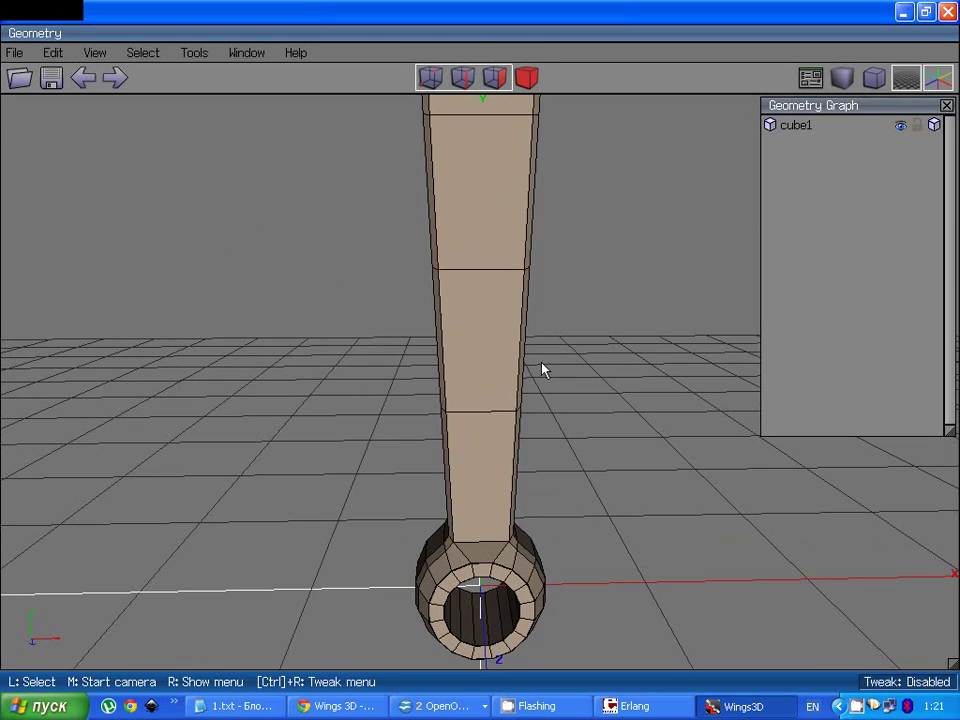
middle_click(561, 386)
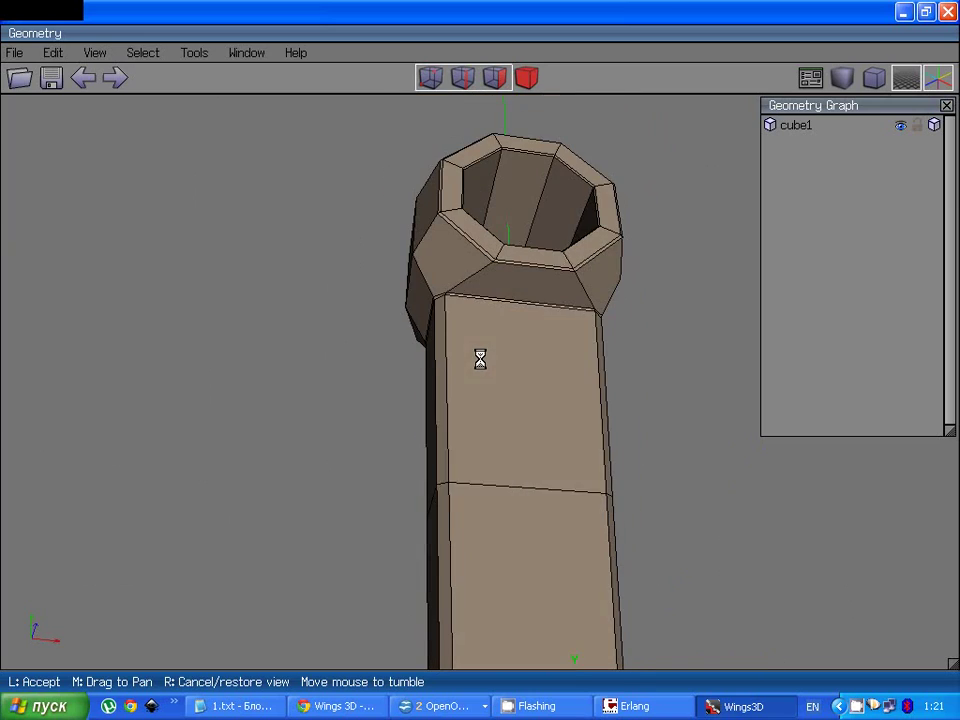
left_click(480, 358)
left_click(489, 391)
left_click(499, 306)
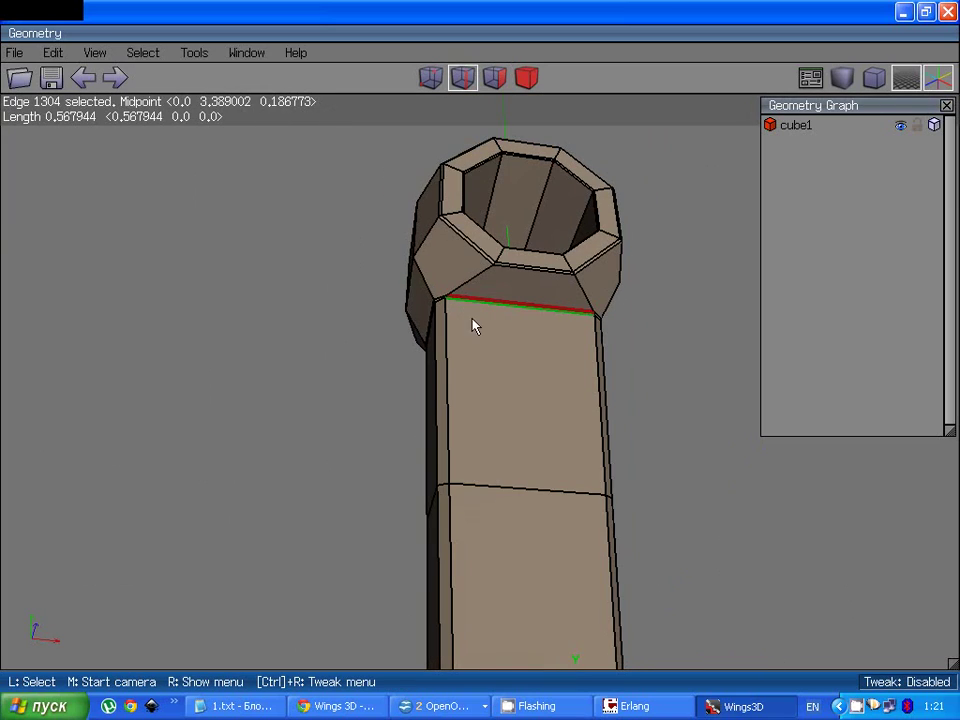
middle_click(474, 324)
left_click(480, 358)
left_click(482, 326)
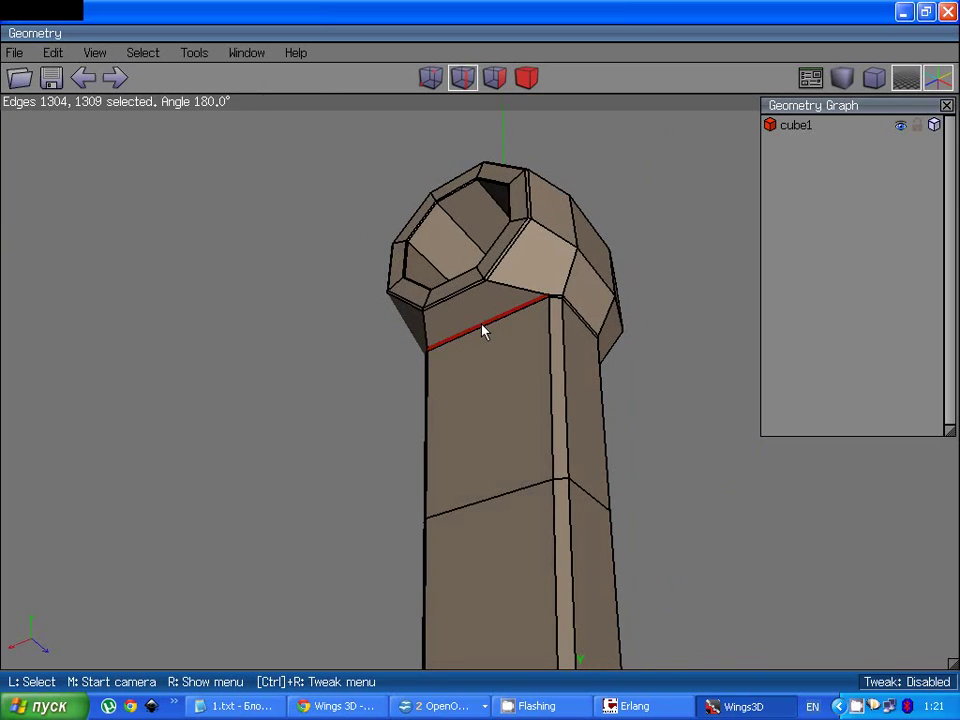
scroll(513, 320, "up", 2)
scroll(513, 320, "up", 2)
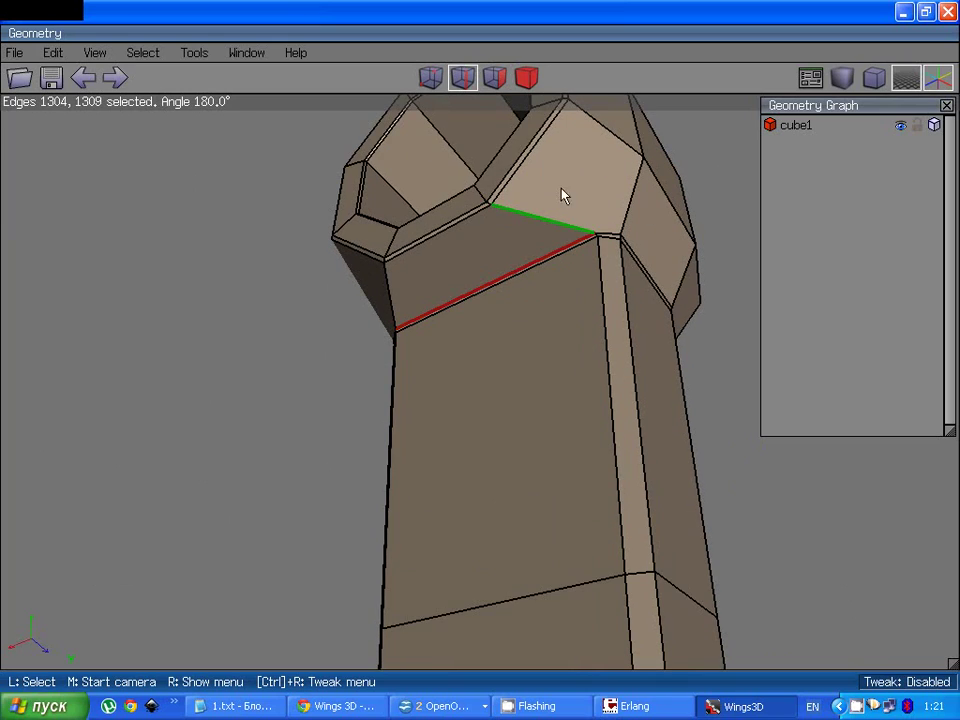
left_click(496, 78)
key("space")
key("2")
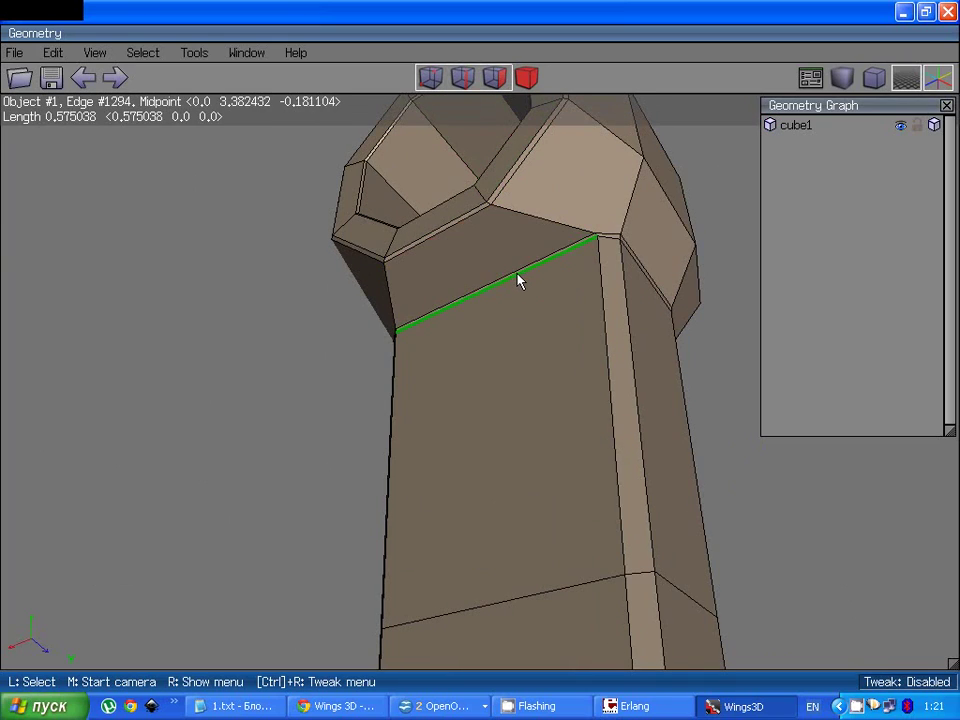
Step: Move the two thin bevel faces on the handle's front and back, just below the upper ring, down along Y by about 0.1
left_click(503, 86)
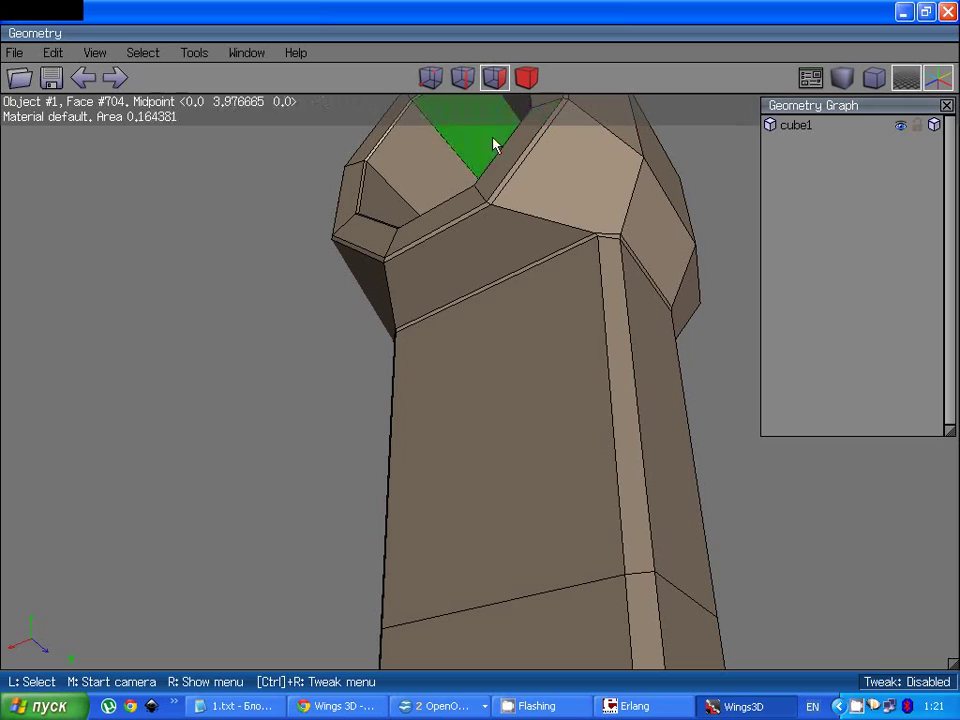
scroll(512, 282, "up", 4)
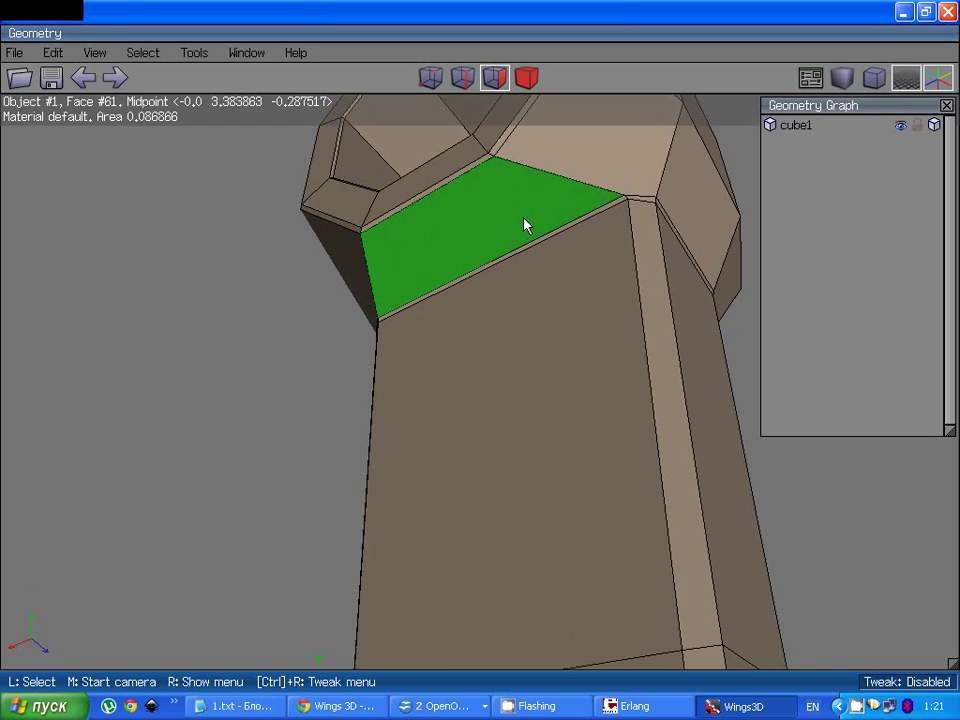
left_click(523, 212)
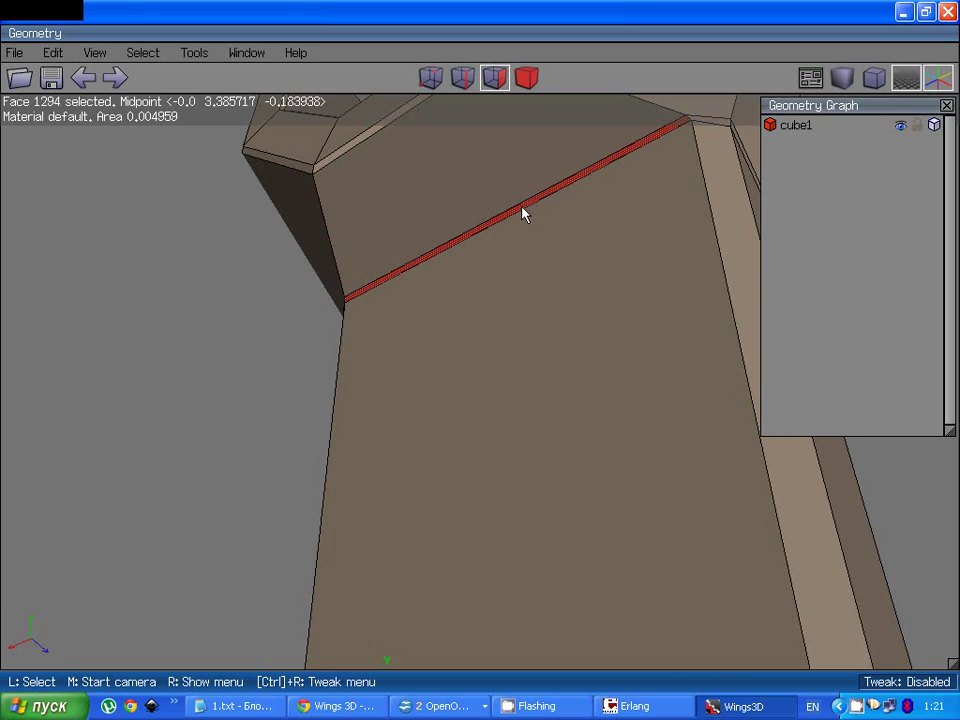
middle_click(525, 214)
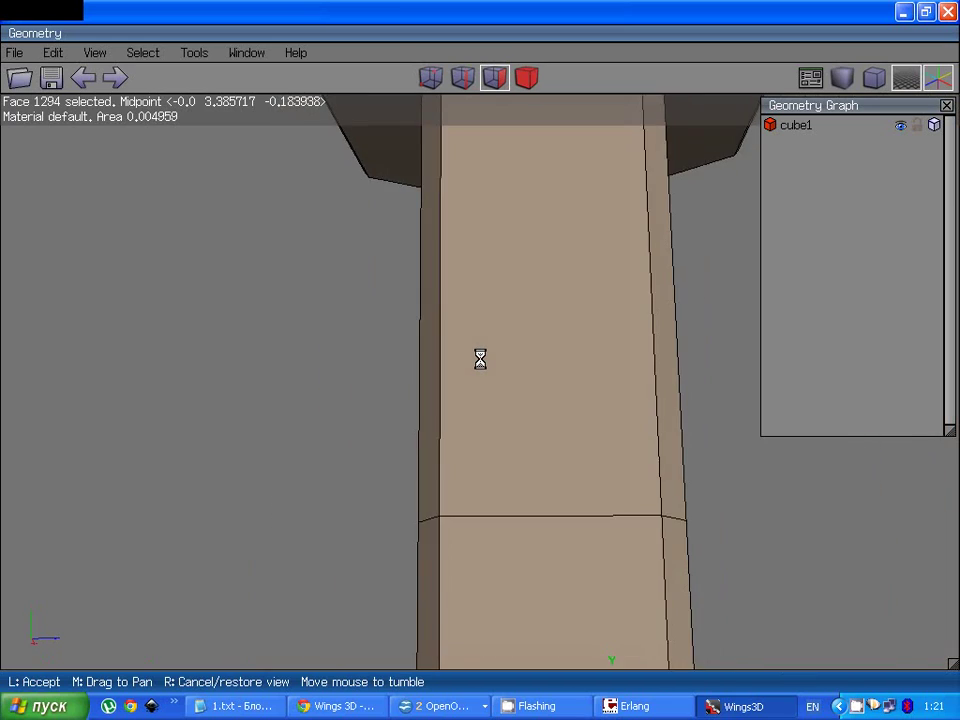
scroll(480, 360, "up", 3)
left_click(480, 360)
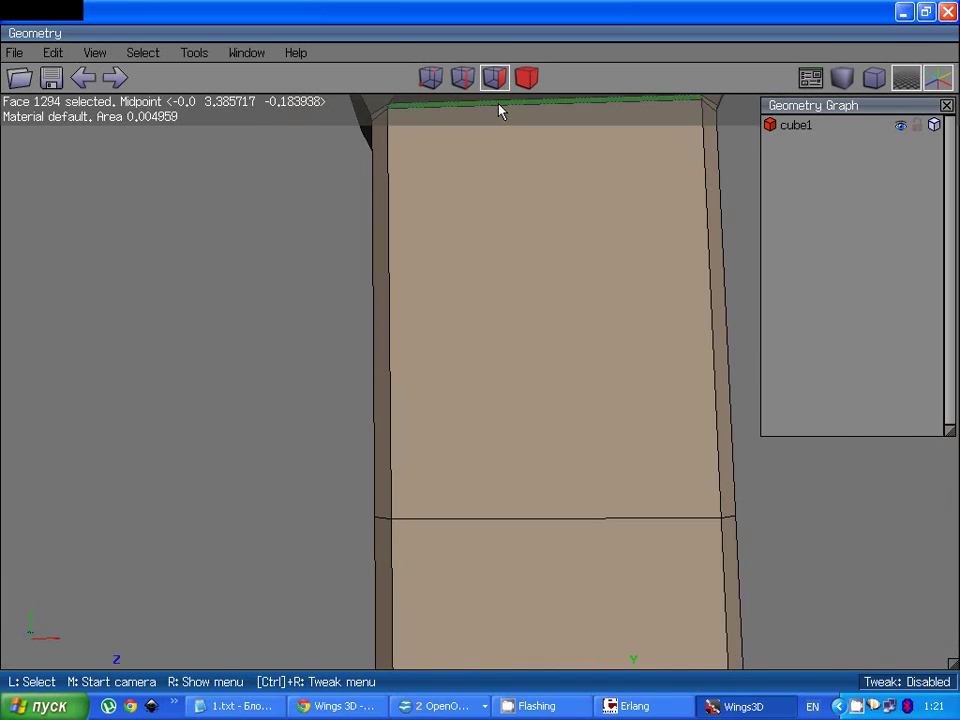
left_click(500, 108)
scroll(498, 120, "down", 3)
right_click(510, 150)
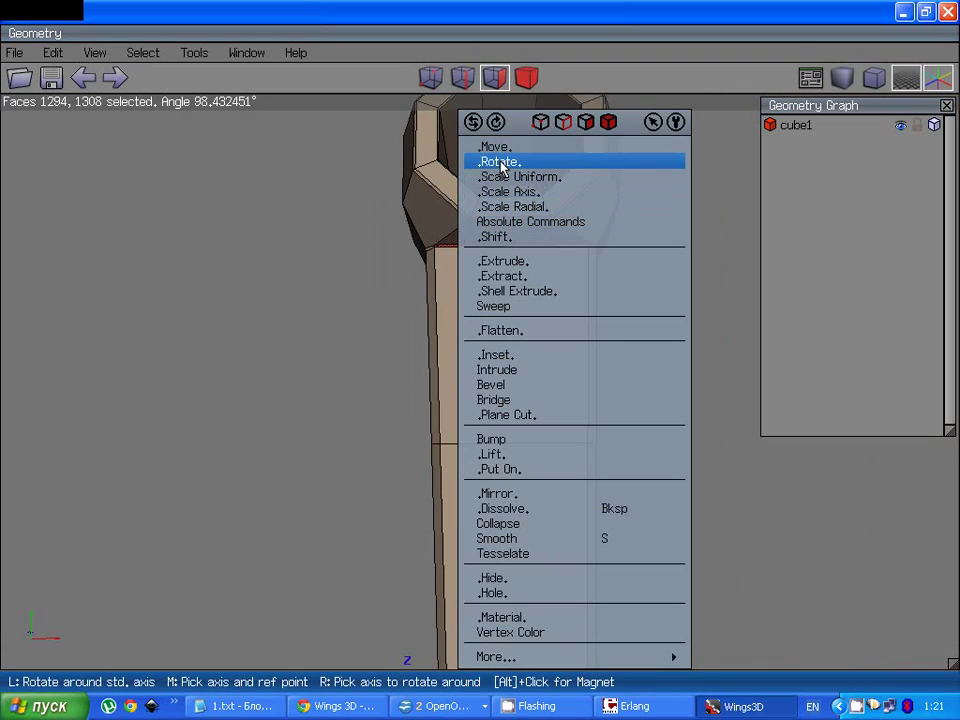
left_click(500, 148)
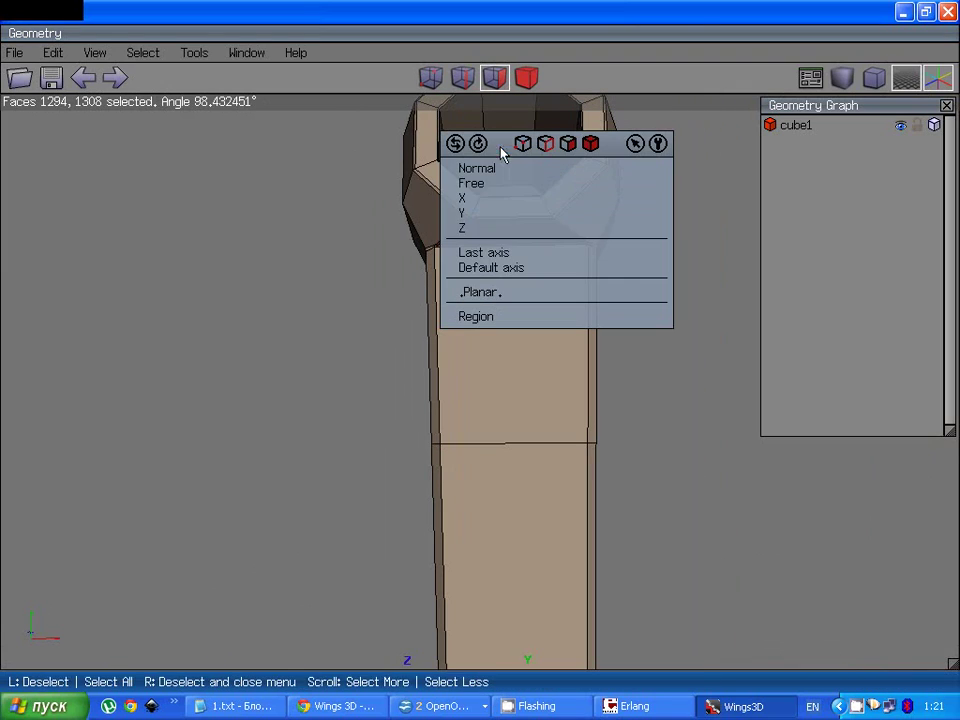
left_click(490, 214)
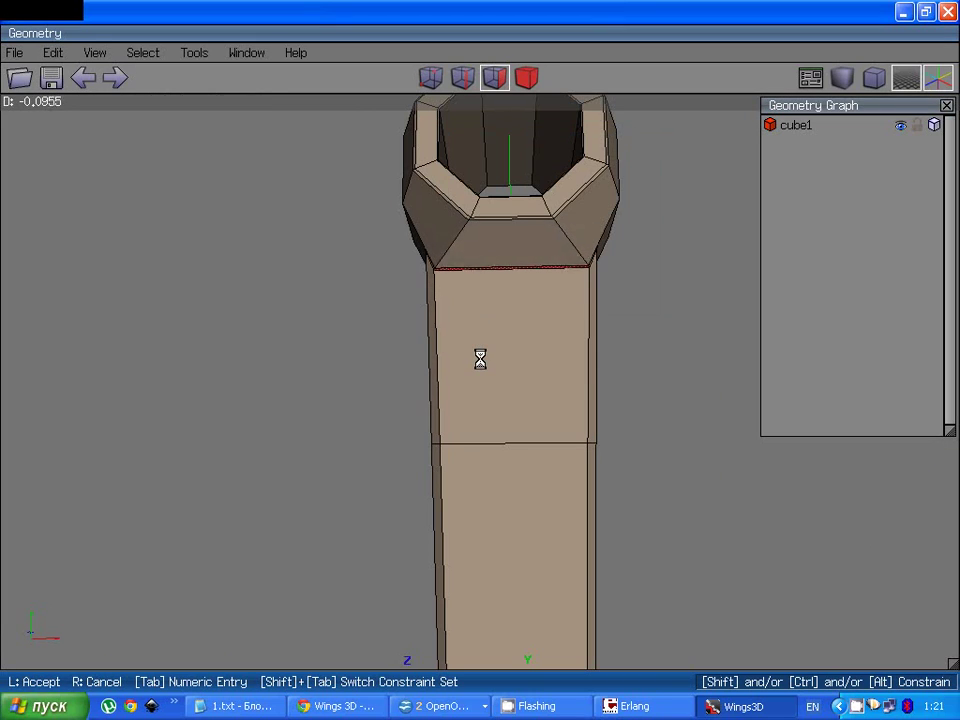
left_click(480, 359)
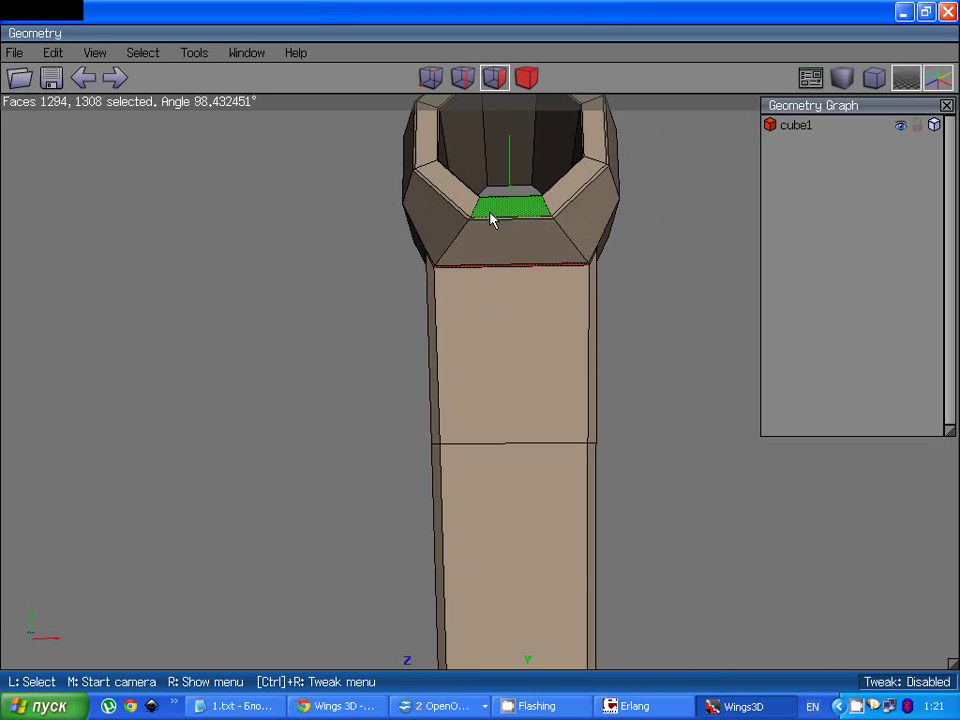
Step: Select the four broad faces along the handle's front and the four along its back
middle_click(536, 251)
scroll(479, 359, "down", 5)
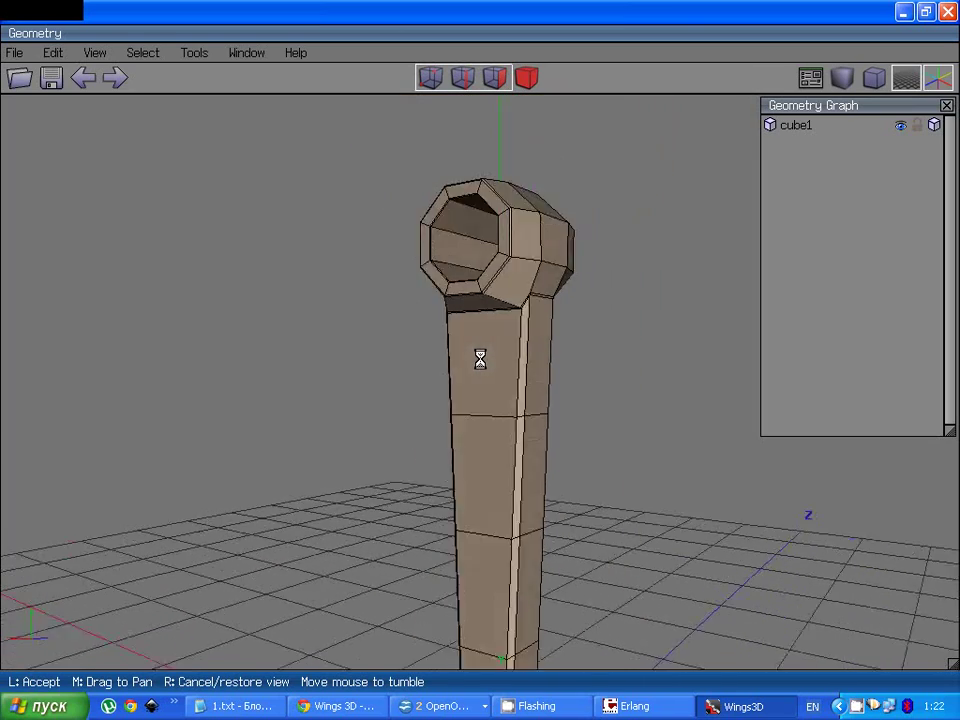
left_click(489, 363)
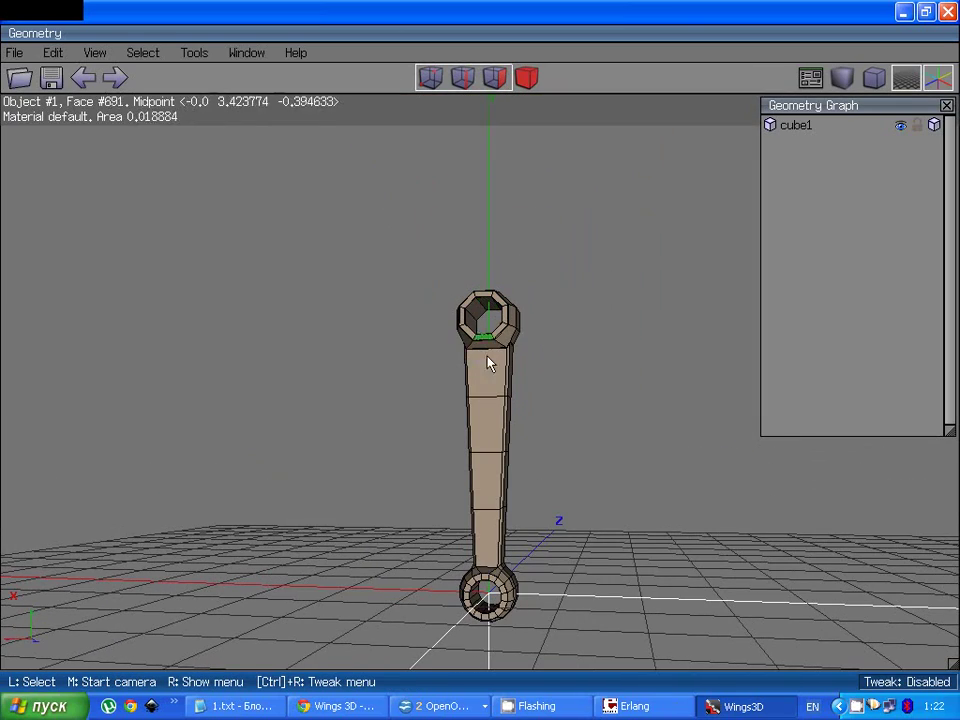
left_click_drag(490, 388, 488, 418)
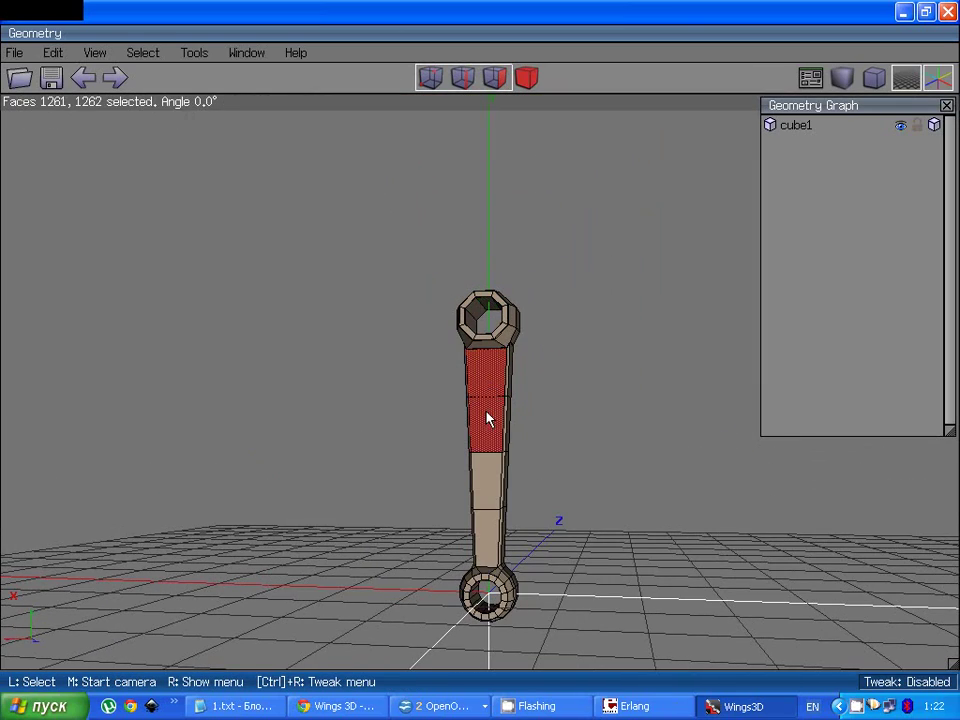
middle_click(500, 492)
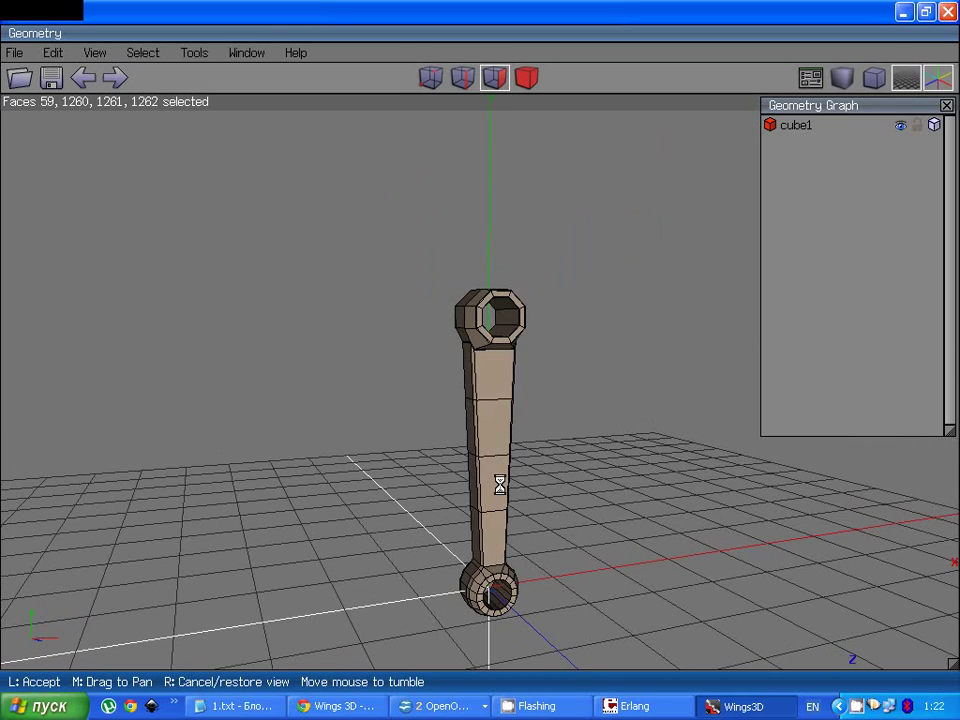
left_click(500, 390)
scroll(494, 535, "up", 5)
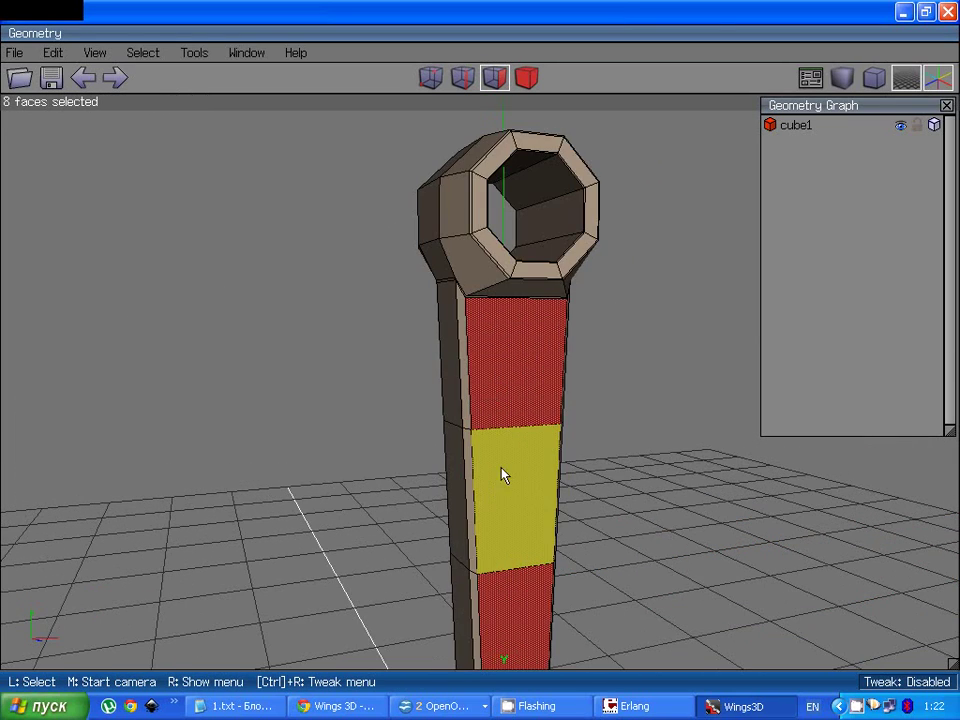
right_click(502, 465)
left_click(496, 356)
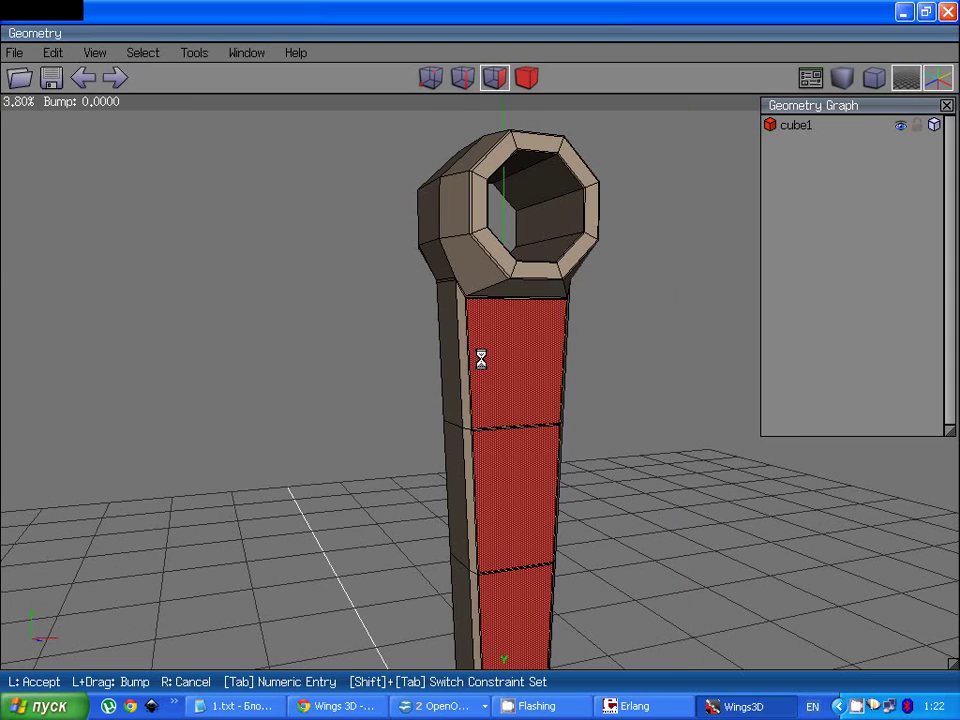
right_click(493, 365)
right_click(507, 380)
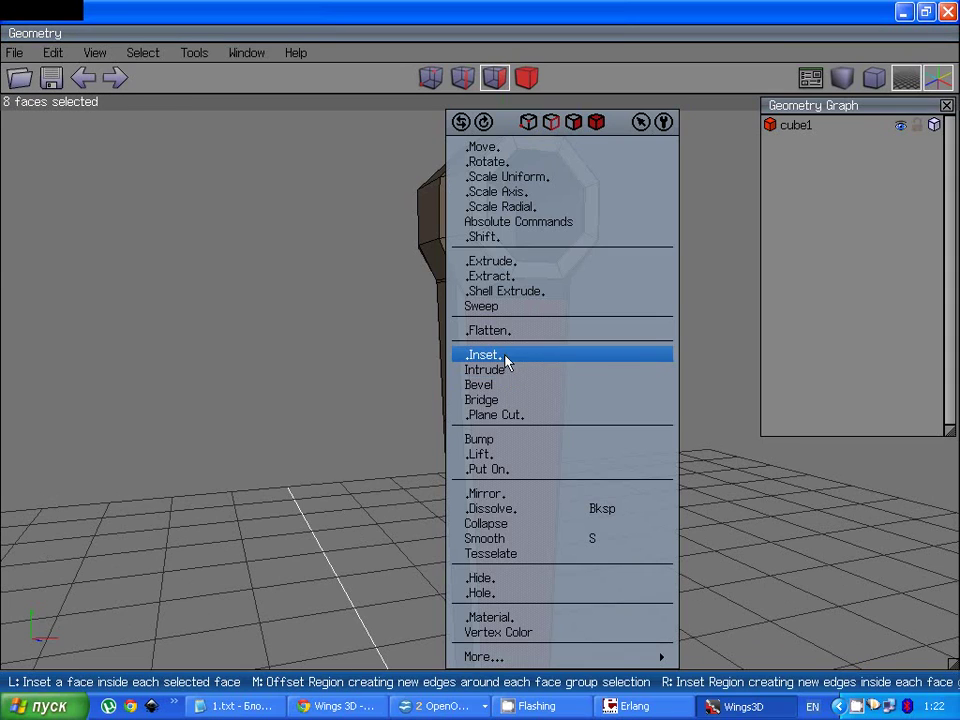
left_click(508, 360)
right_click(505, 362)
Step: Inset the selected front and back faces as continuous regions by about 0.09
right_click(506, 362)
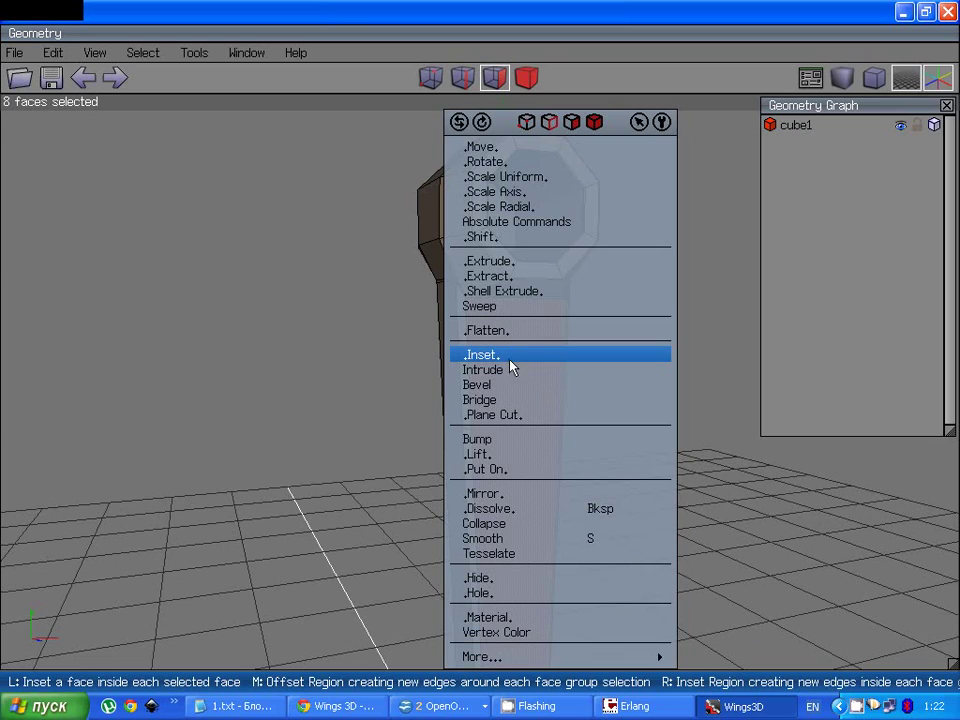
left_click(509, 364)
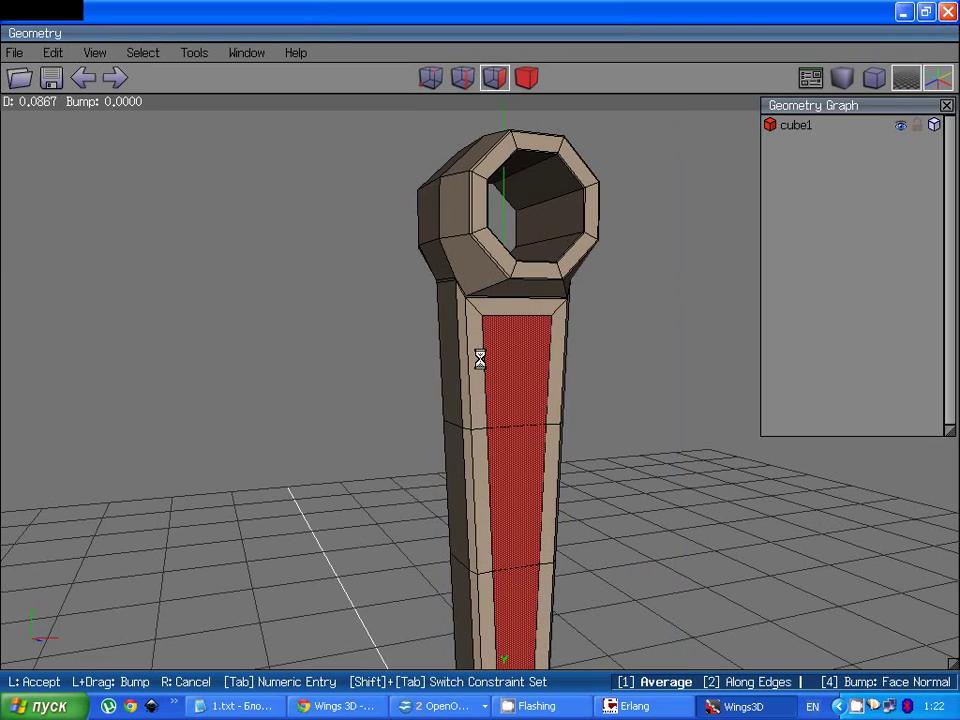
left_click(480, 358)
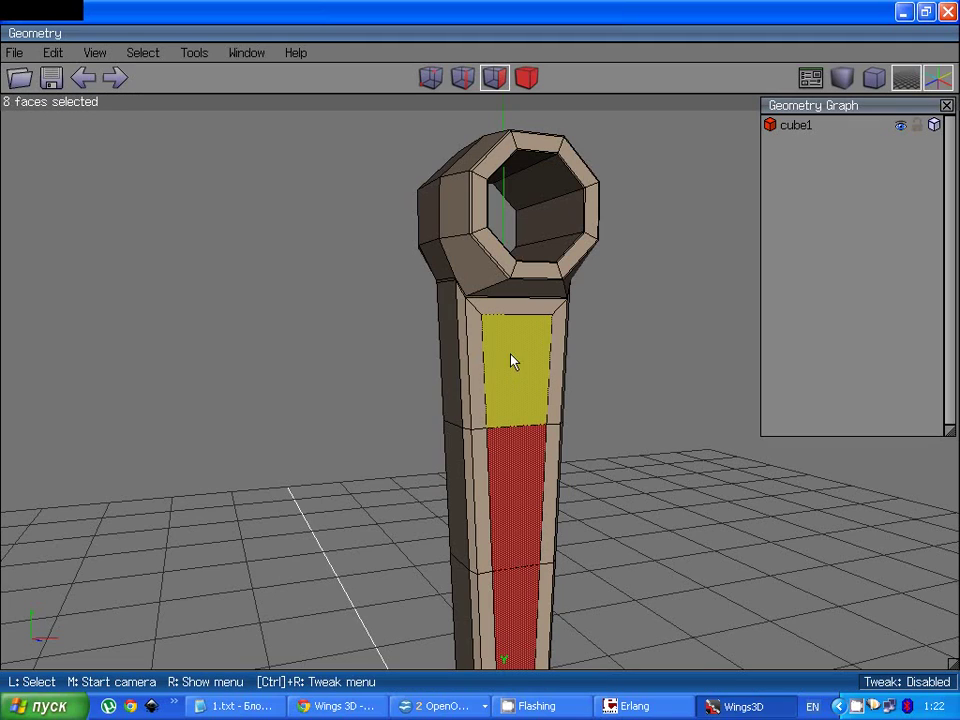
Step: Bump the inset handle faces inward by about 0.07 to form recesses, and clear the selection
middle_click(525, 386)
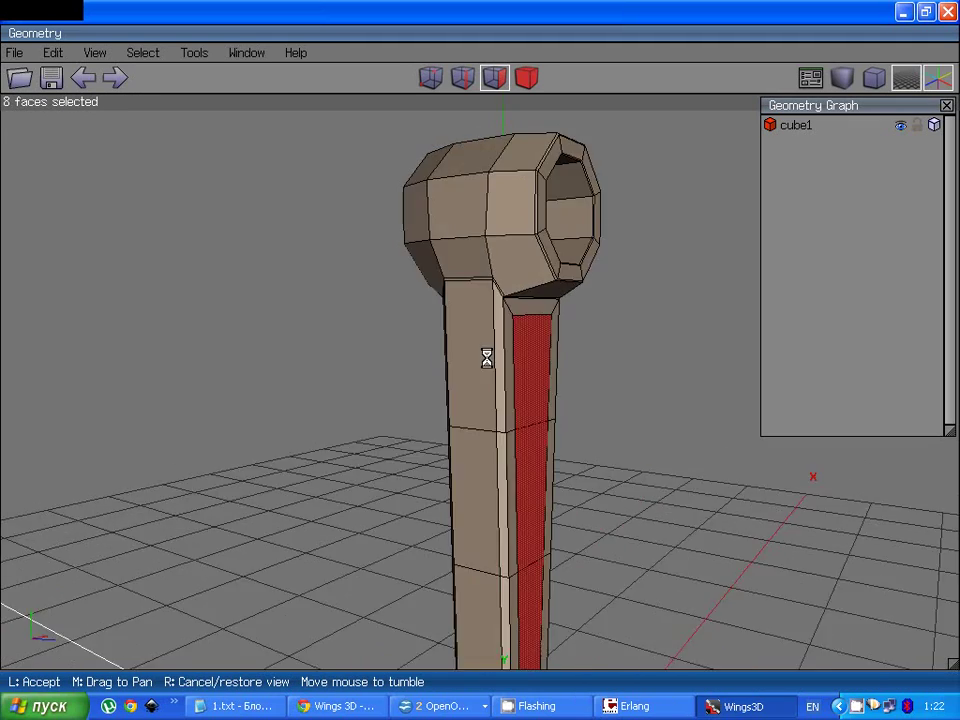
left_click(480, 360)
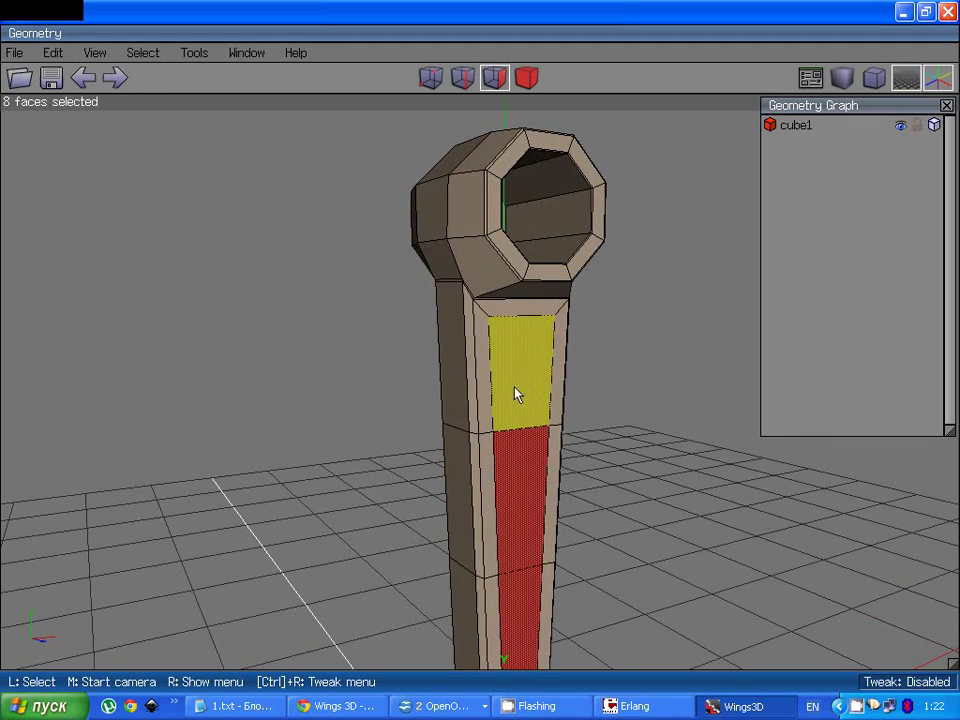
right_click(527, 390)
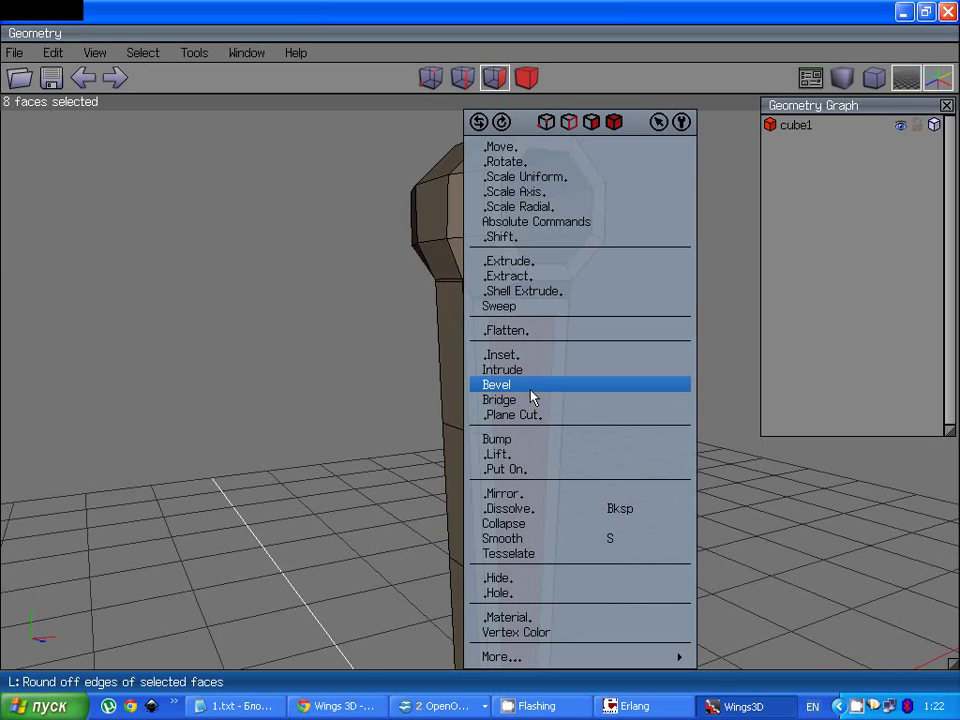
left_click(530, 443)
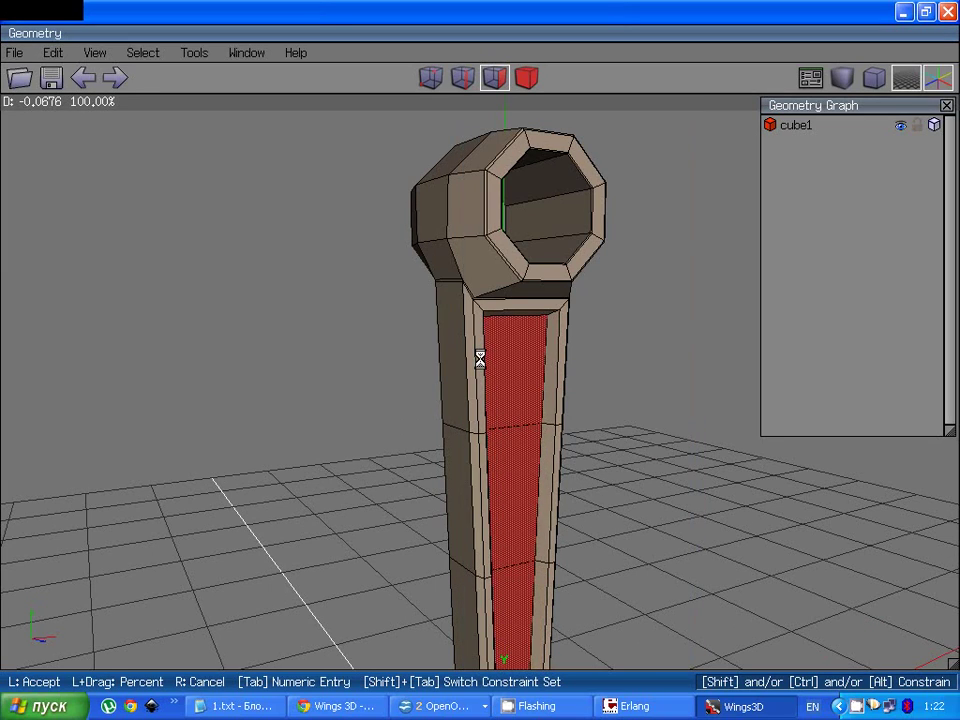
left_click(480, 358)
scroll(551, 403, "up", 5)
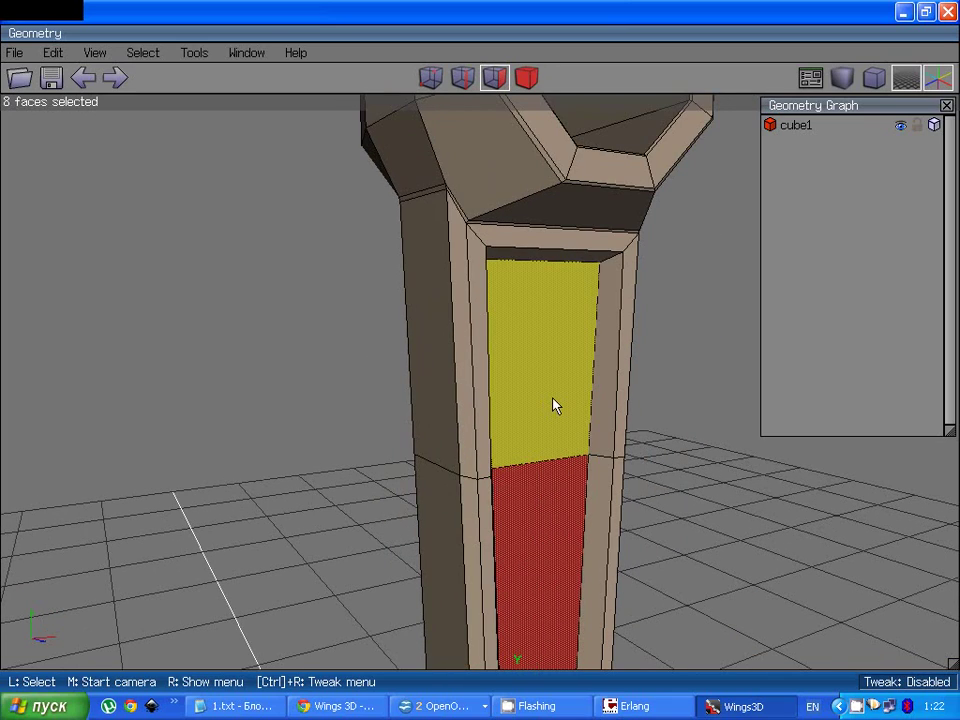
key("space")
Step: Show the whole model in the quick smoothed preview and examine the recessed handle from several sides
scroll(556, 405, "down", 5)
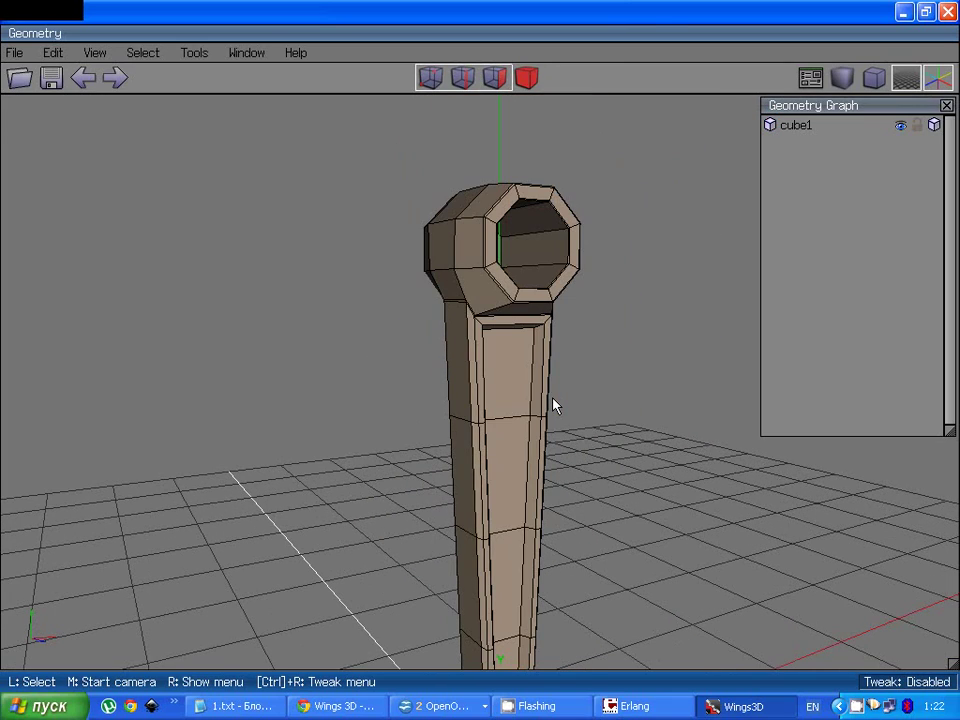
scroll(556, 405, "down", 2)
scroll(553, 403, "down", 3)
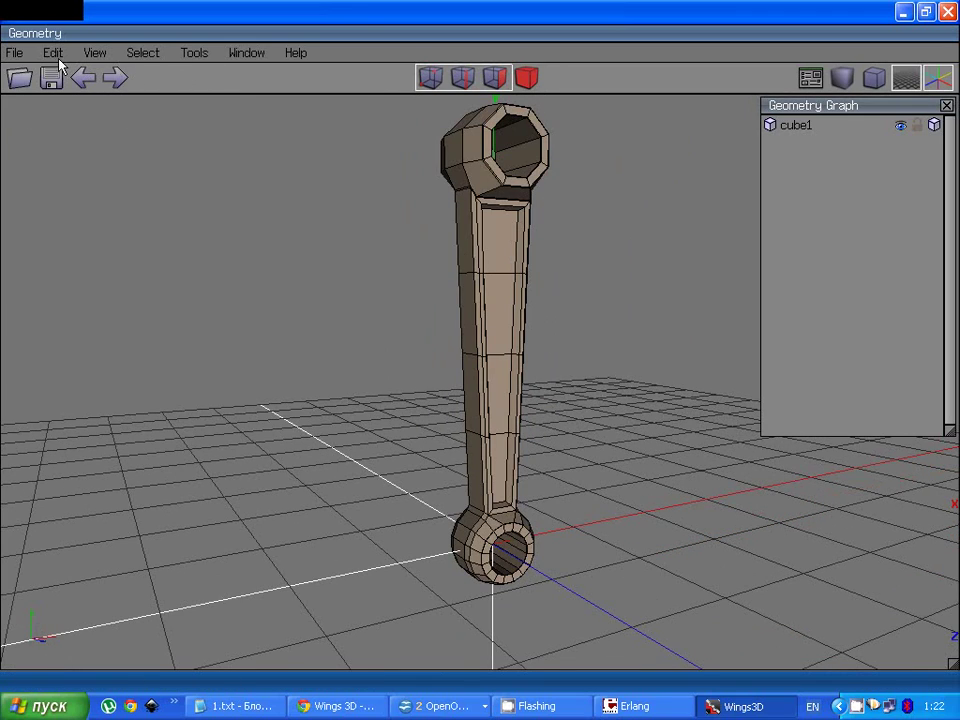
left_click(94, 52)
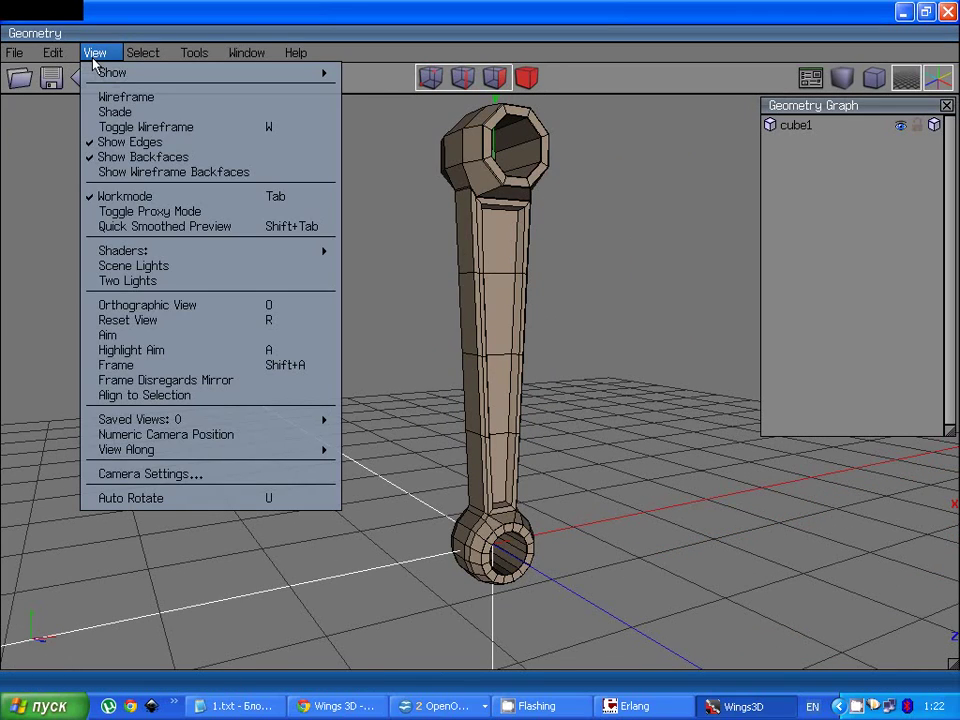
left_click(137, 227)
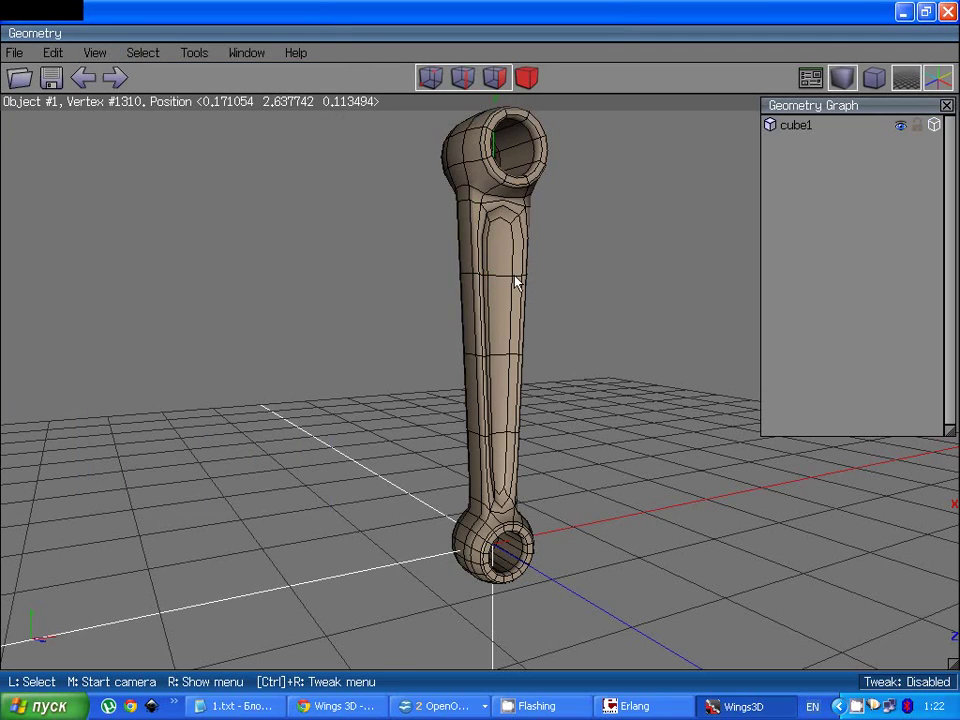
key("Tab")
key("Tab")
key("Tab")
key("Tab")
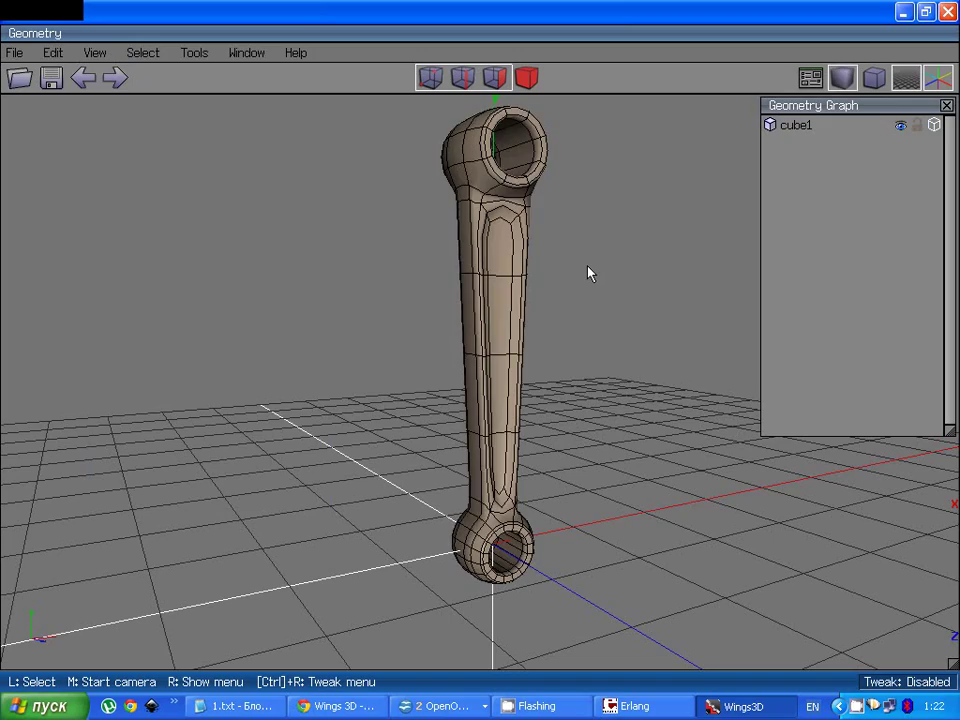
middle_click(590, 273)
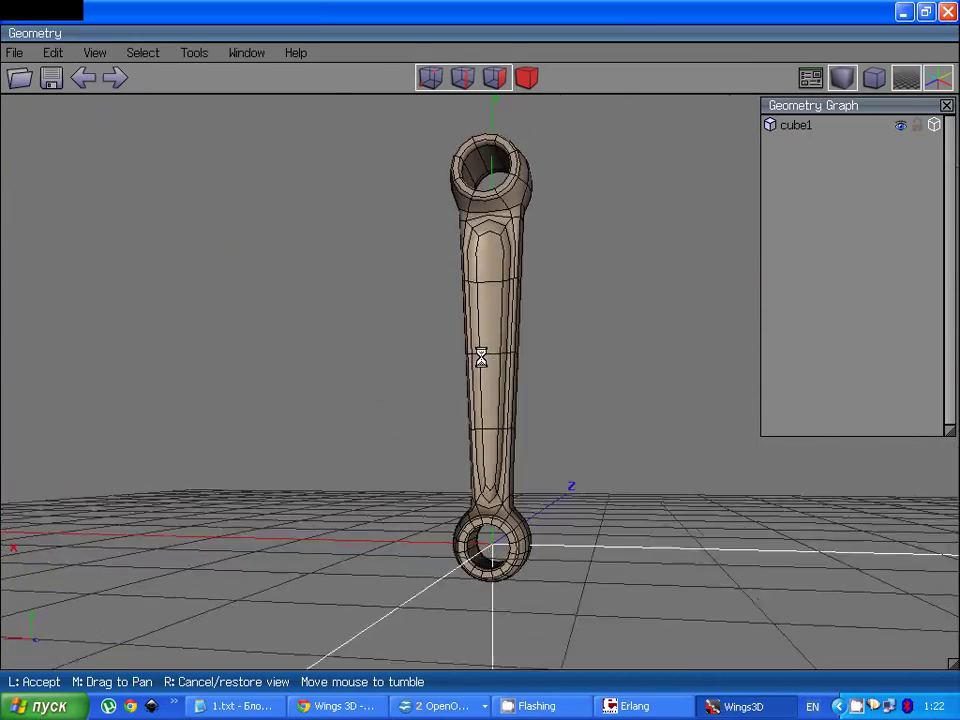
left_click(141, 32)
Step: Turn off the quick smoothed preview
left_click(50, 56)
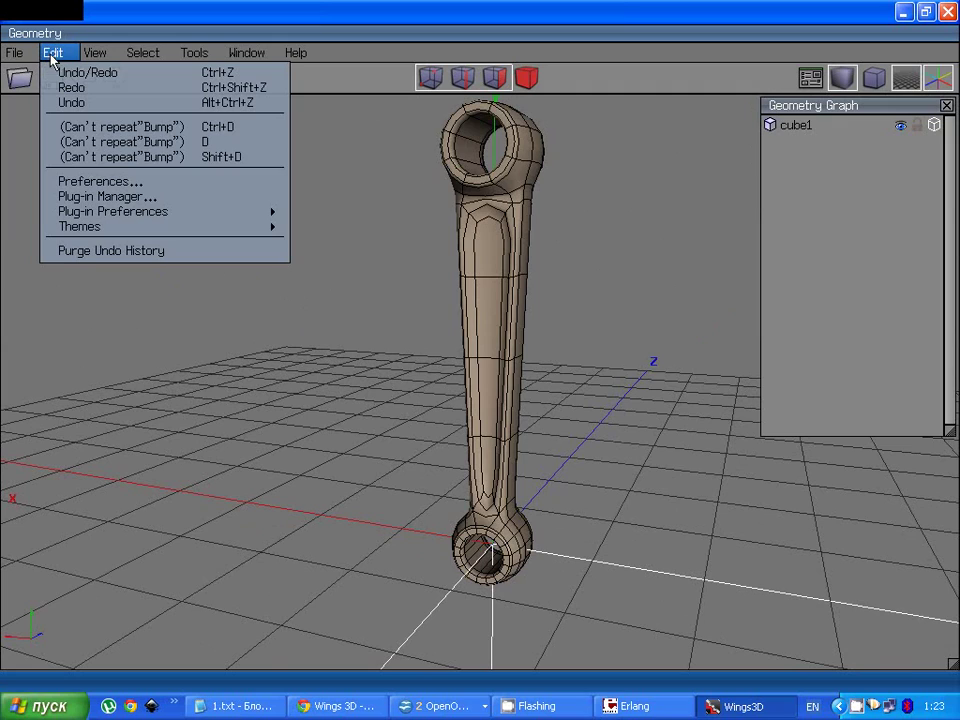
mouse_move(94, 52)
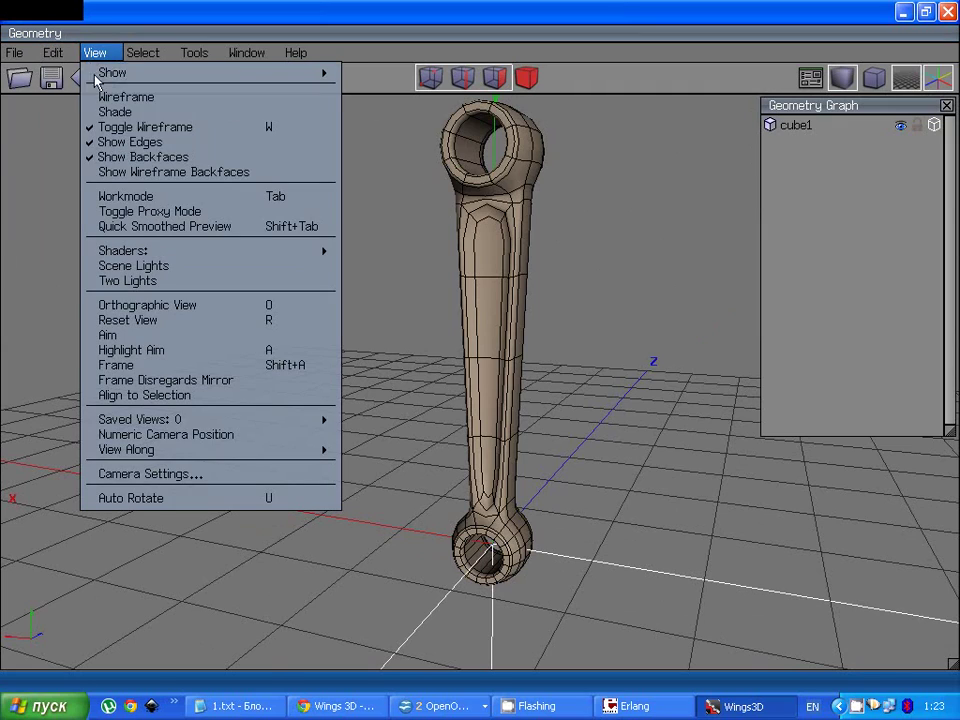
left_click(110, 224)
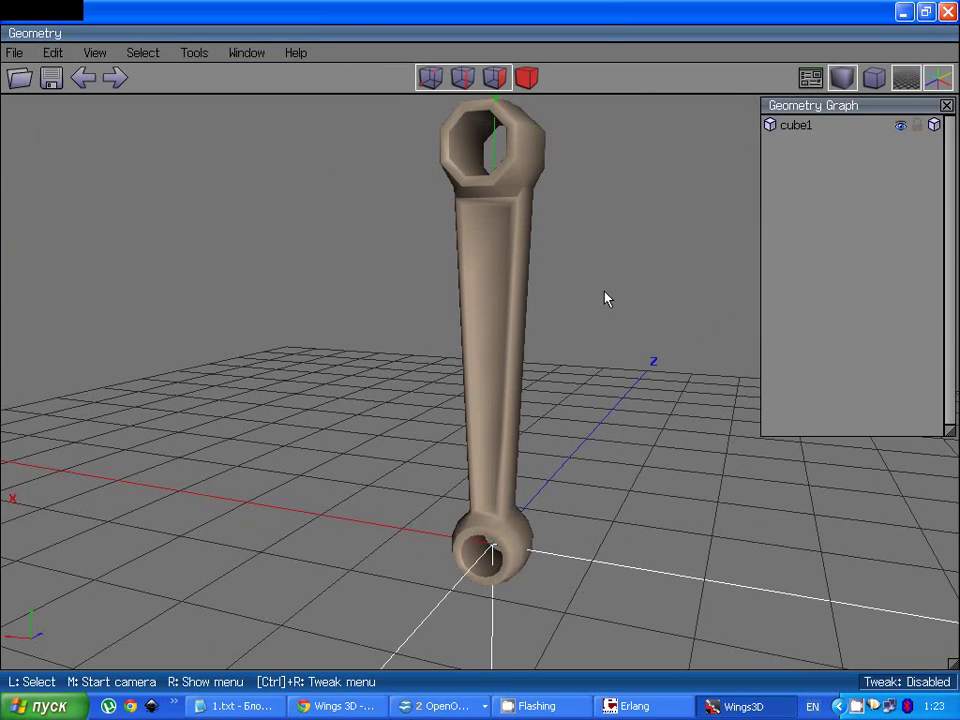
Step: Select the whole object and smooth it three times
left_click(530, 80)
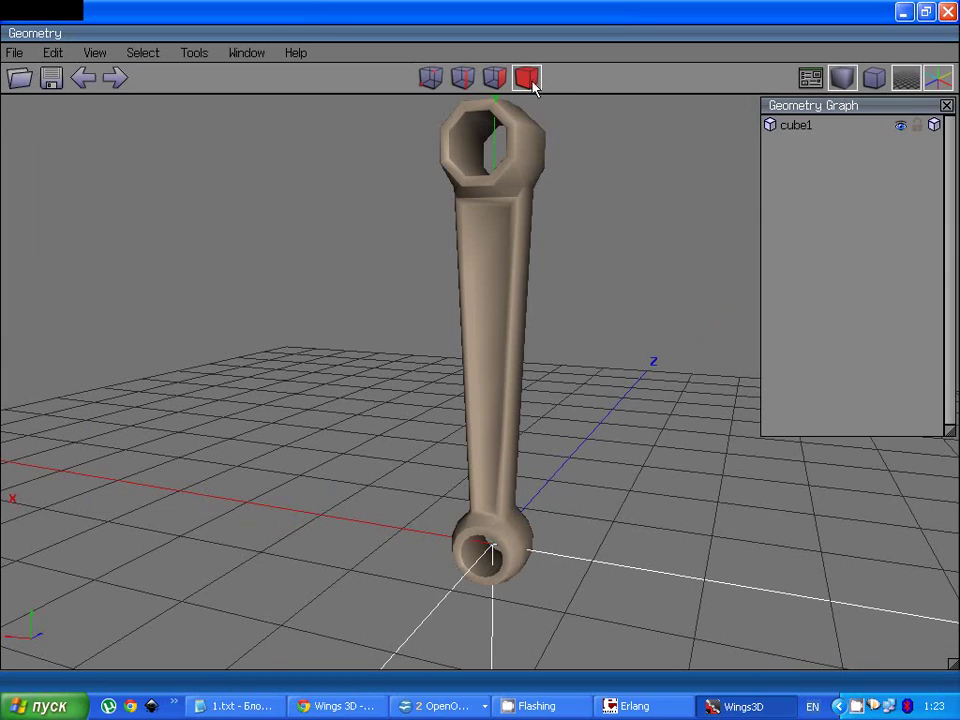
left_click(502, 222)
key("s")
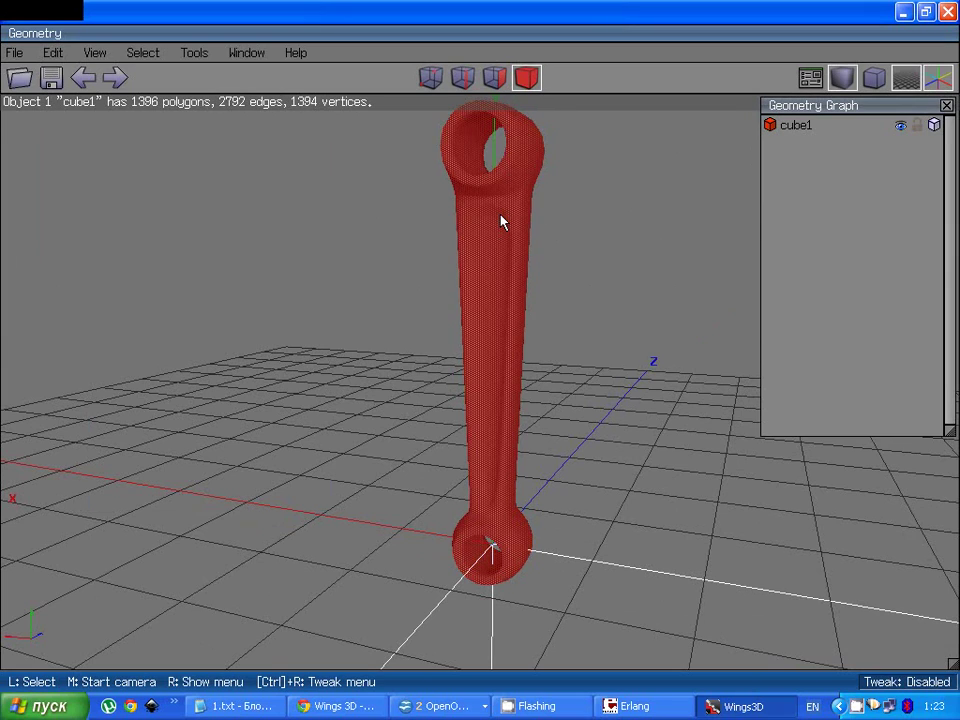
key("s")
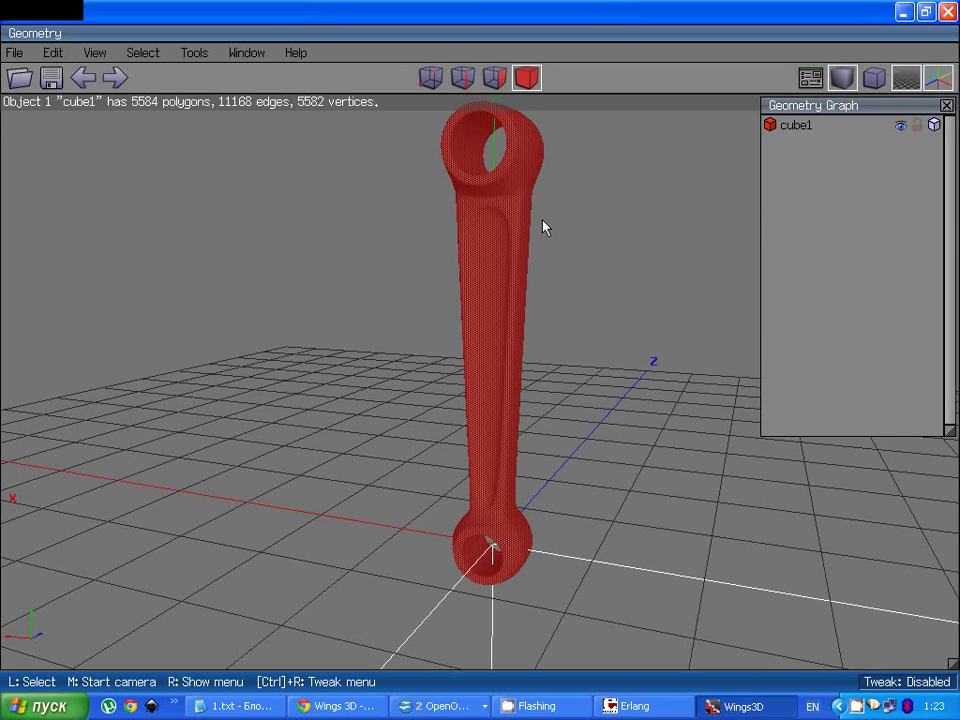
key("s")
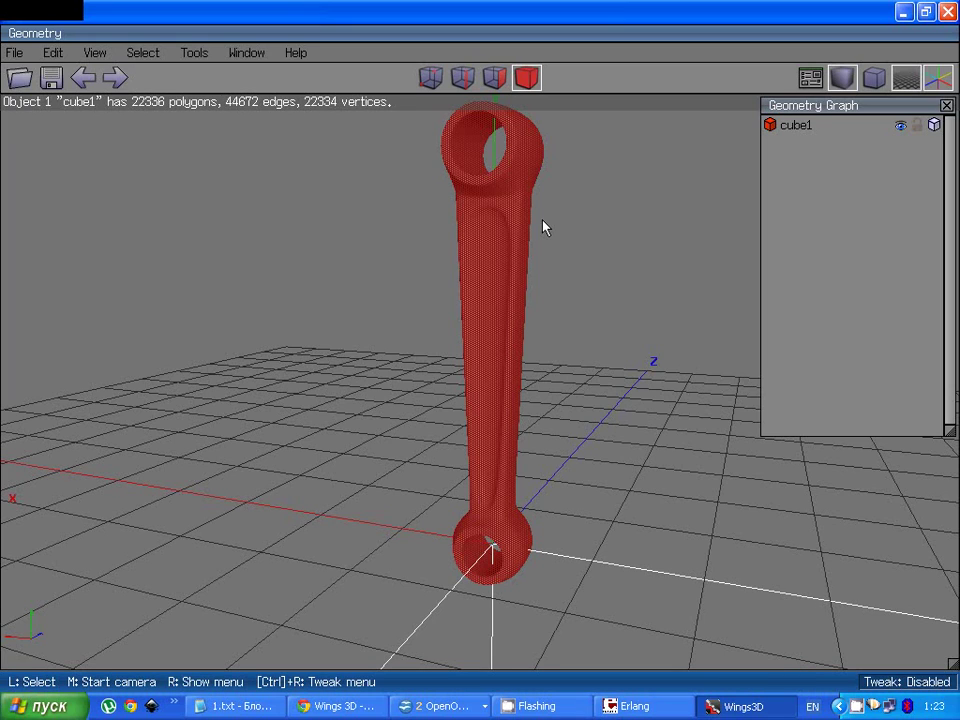
Step: Deselect the model and examine the smoothed rings and recessed handle from several angles and distances
key("space")
middle_click(572, 231)
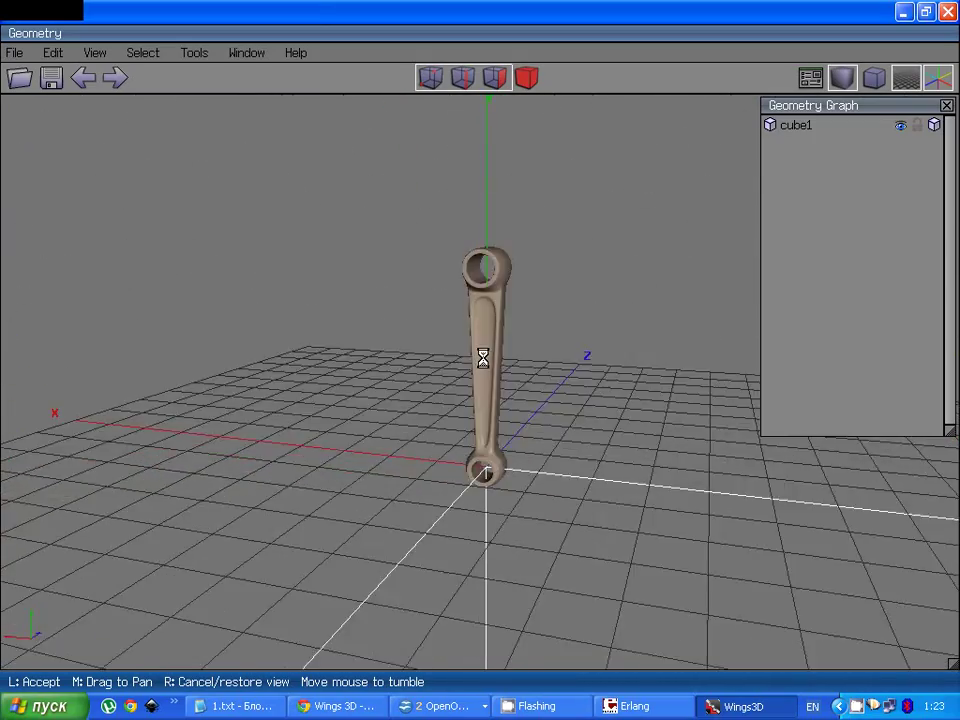
left_click(481, 360)
scroll(545, 222, "up", 5)
scroll(545, 222, "down", 5)
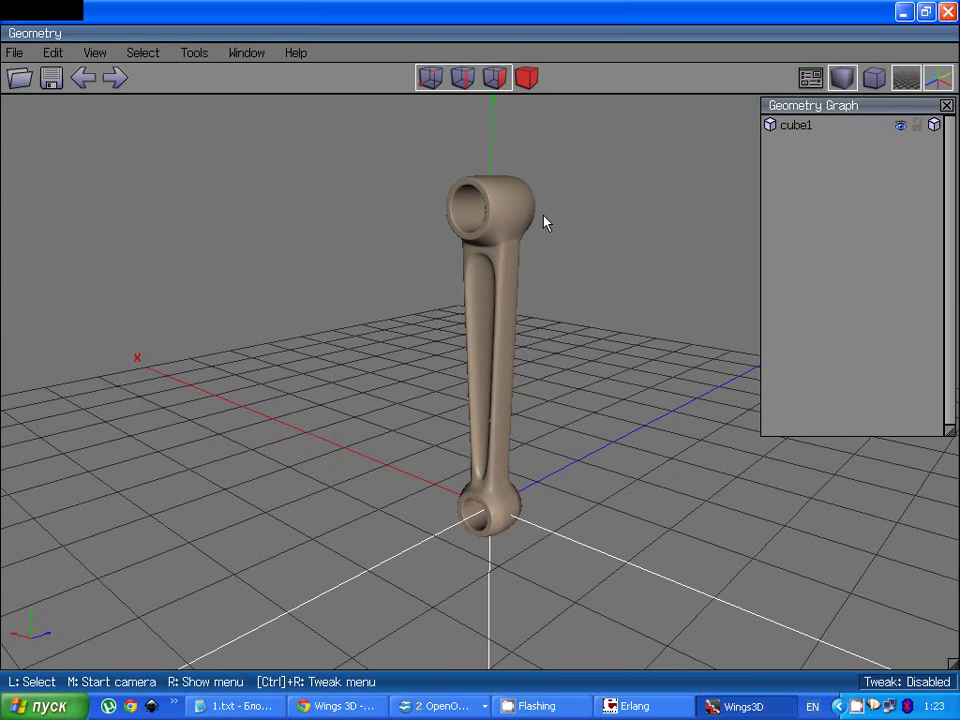
Step: Undo all three smoothing passes, show flat shading with edges and clear the selection
key("w")
left_click(92, 84)
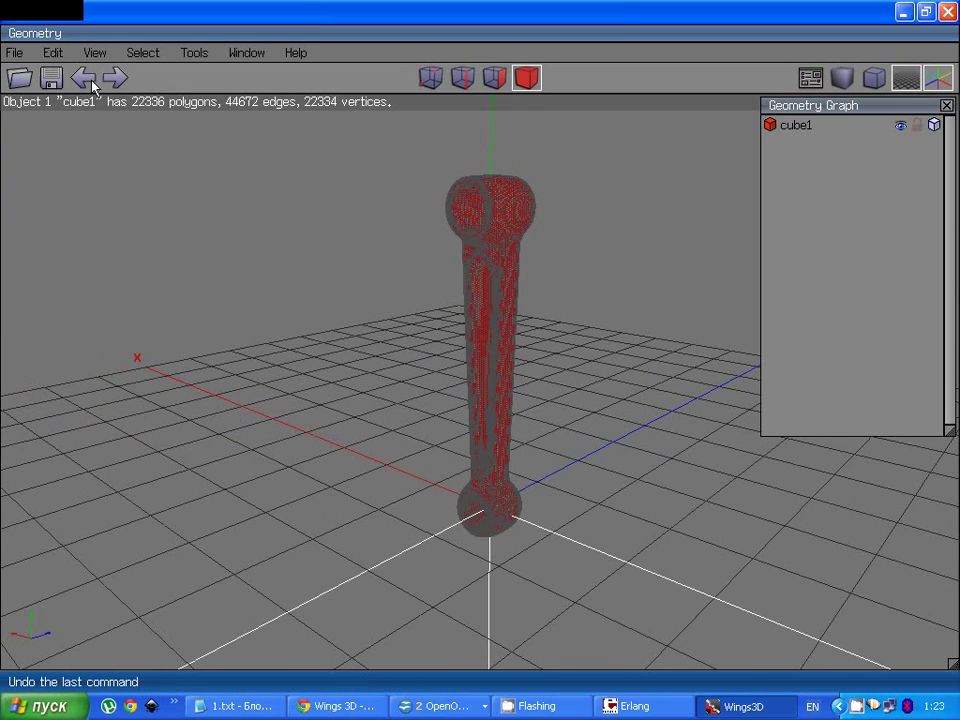
left_click(92, 84)
left_click(92, 84)
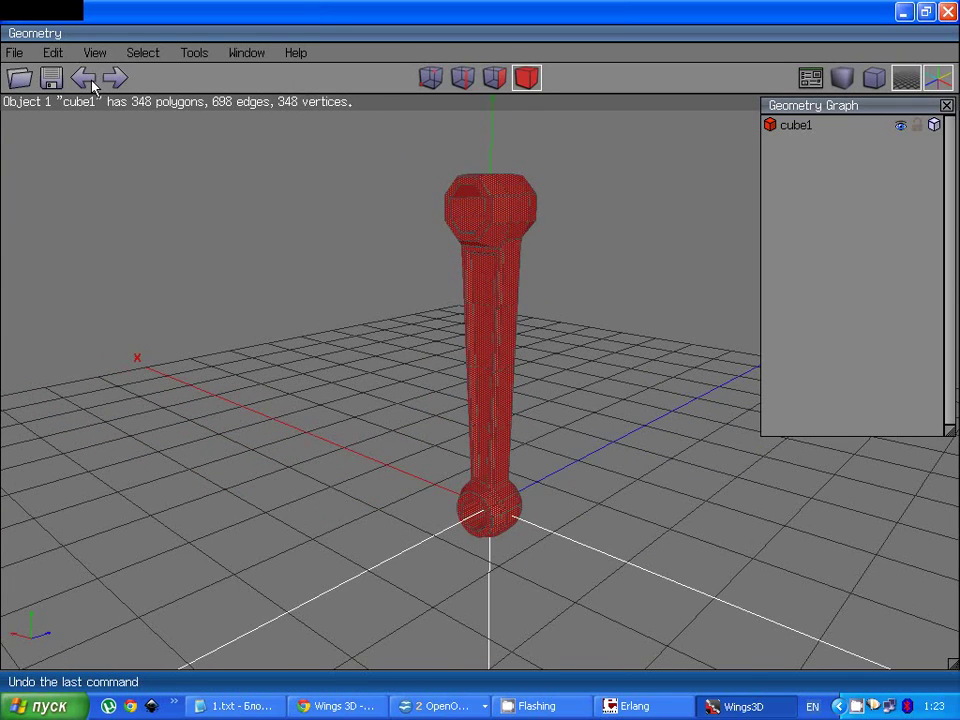
left_click(566, 289)
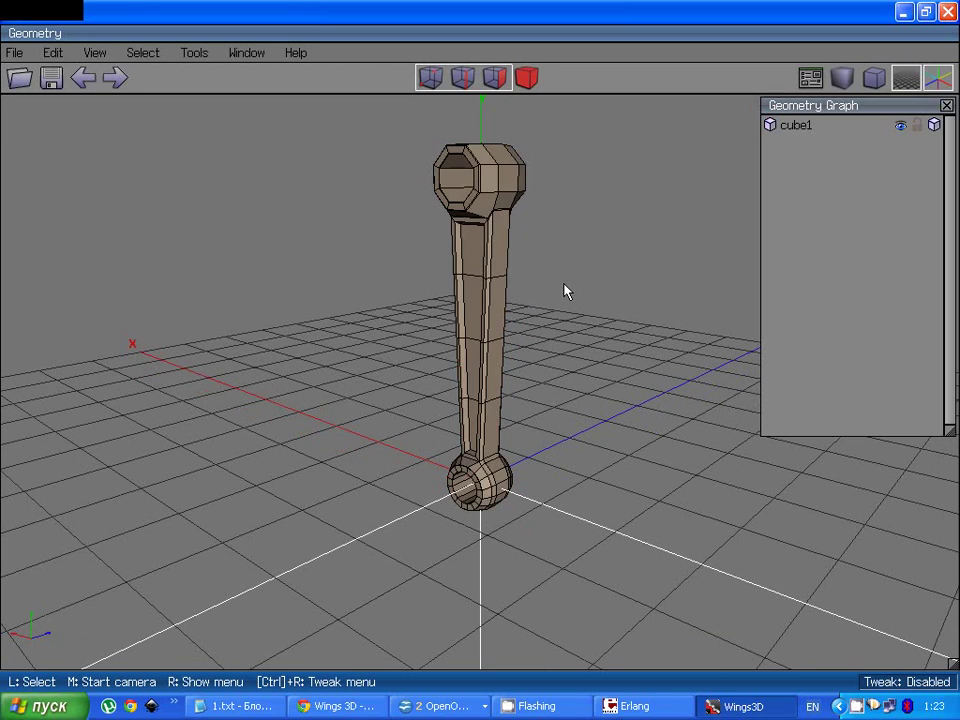
Step: Select the inner floor edges of the recess on one face of the handle, covering both long sides and both ends
scroll(563, 287, "up", 4)
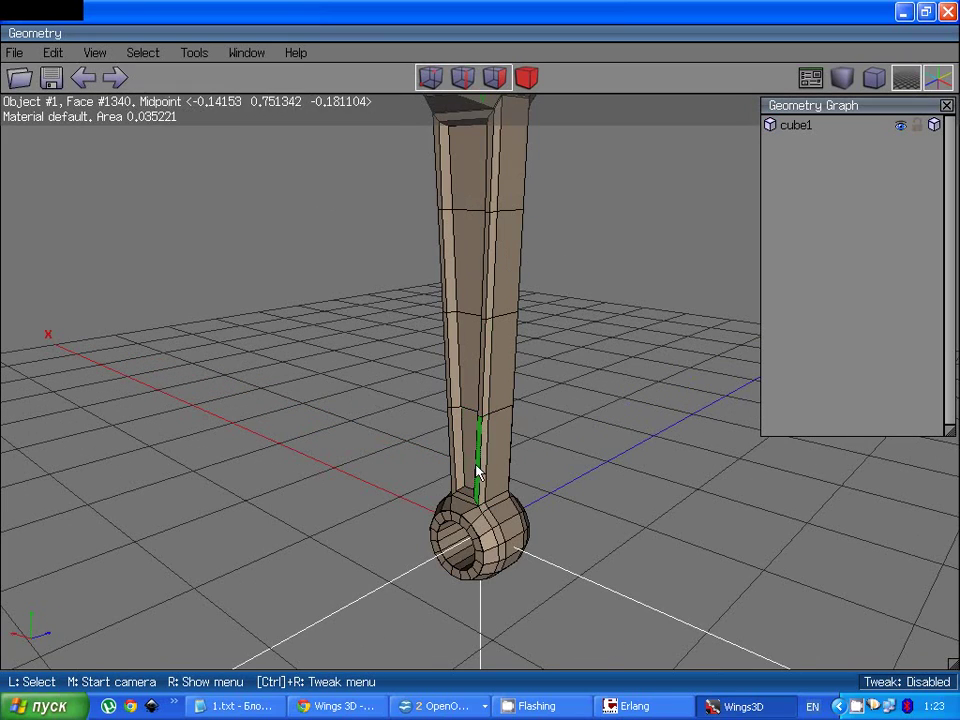
scroll(471, 480, "up", 3)
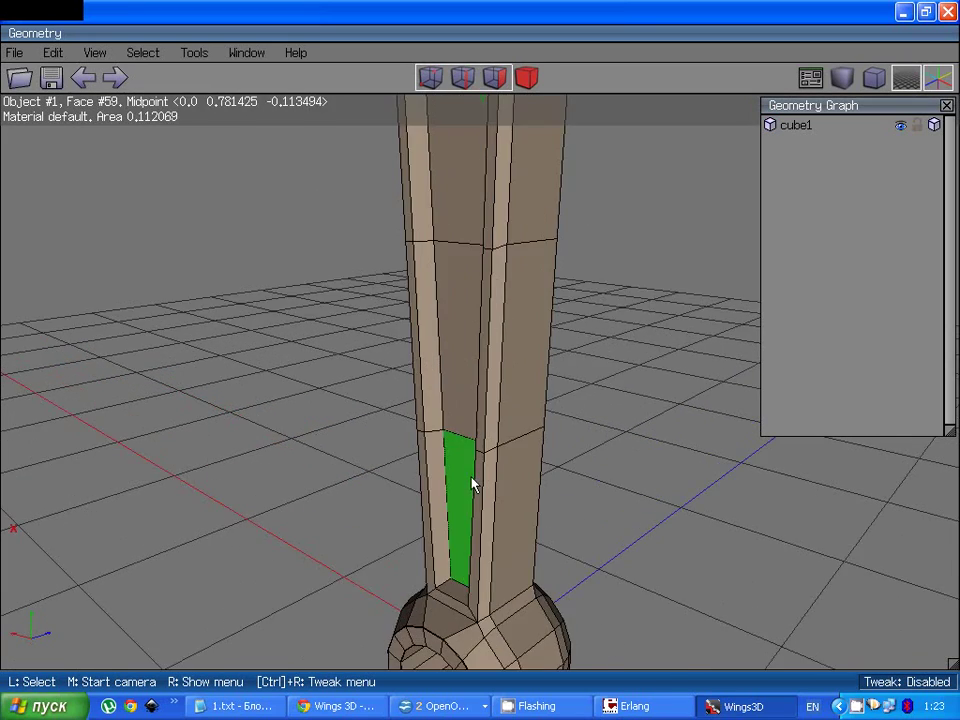
left_click(456, 583)
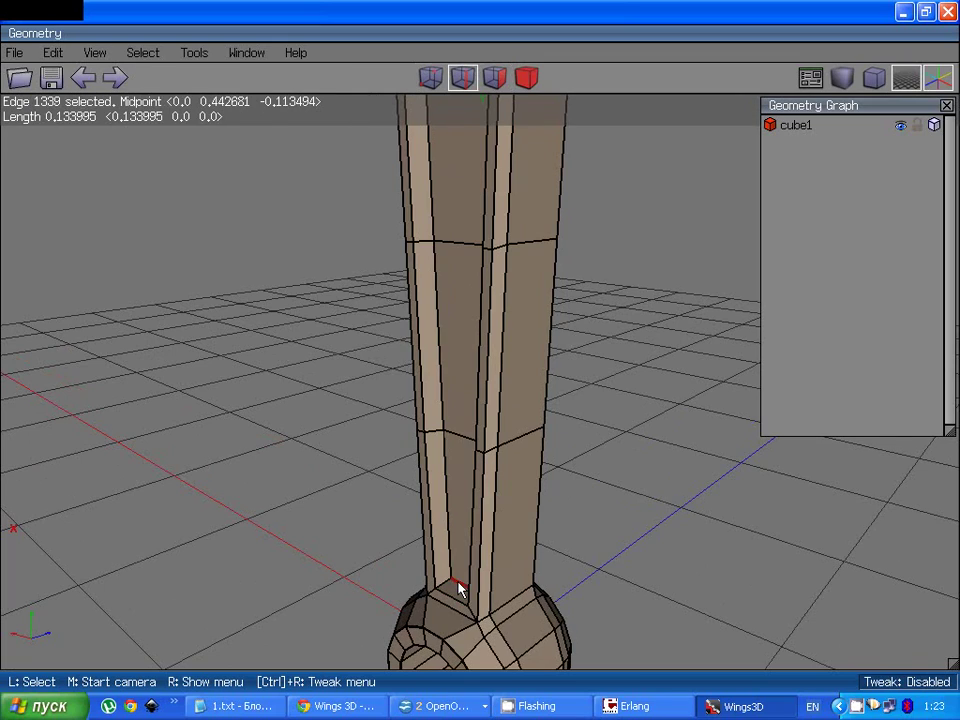
double_click(448, 468)
middle_click(469, 420)
left_click(510, 480)
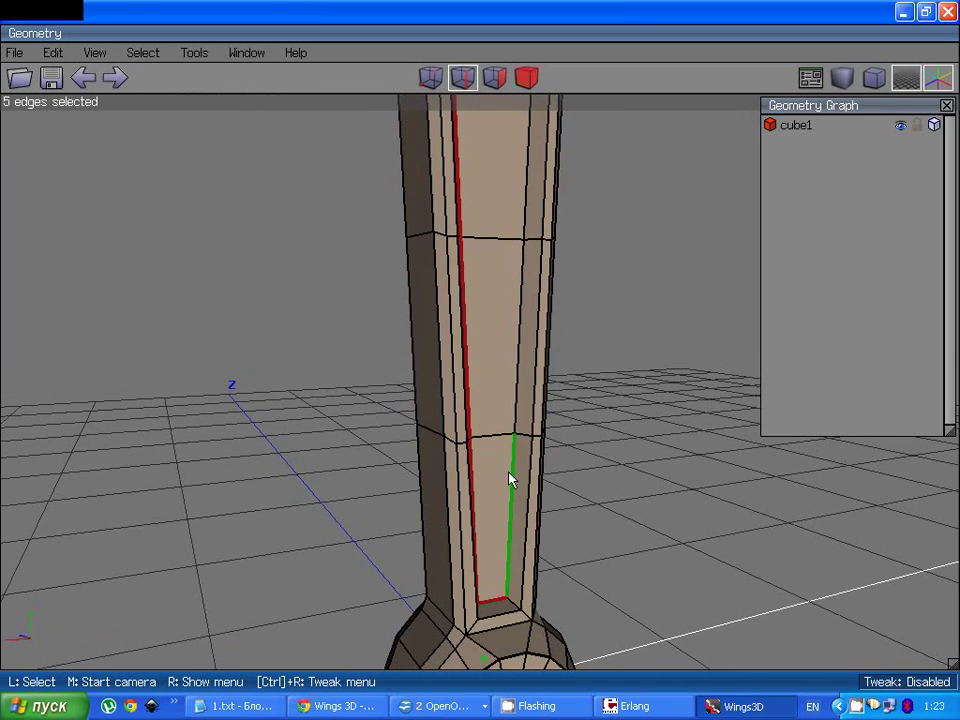
double_click(511, 480)
scroll(527, 442, "down", 3)
middle_click(530, 439)
left_click(470, 228)
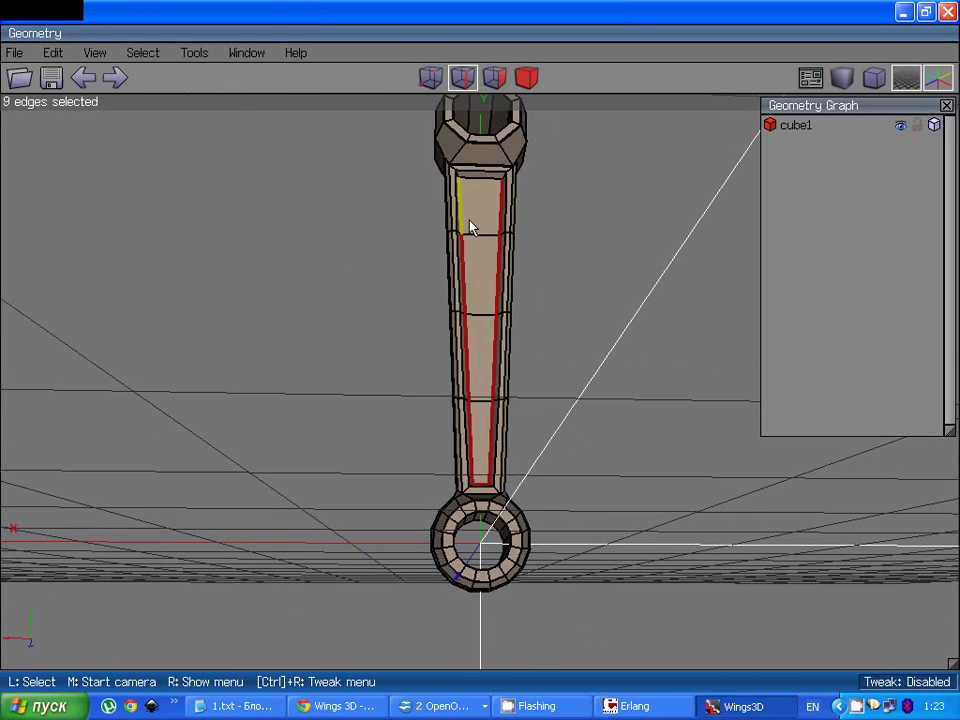
left_click(470, 228)
Step: Add the floor outline edges of the recess on the opposite face of the handle to the selection
middle_click(484, 193)
left_click(491, 249)
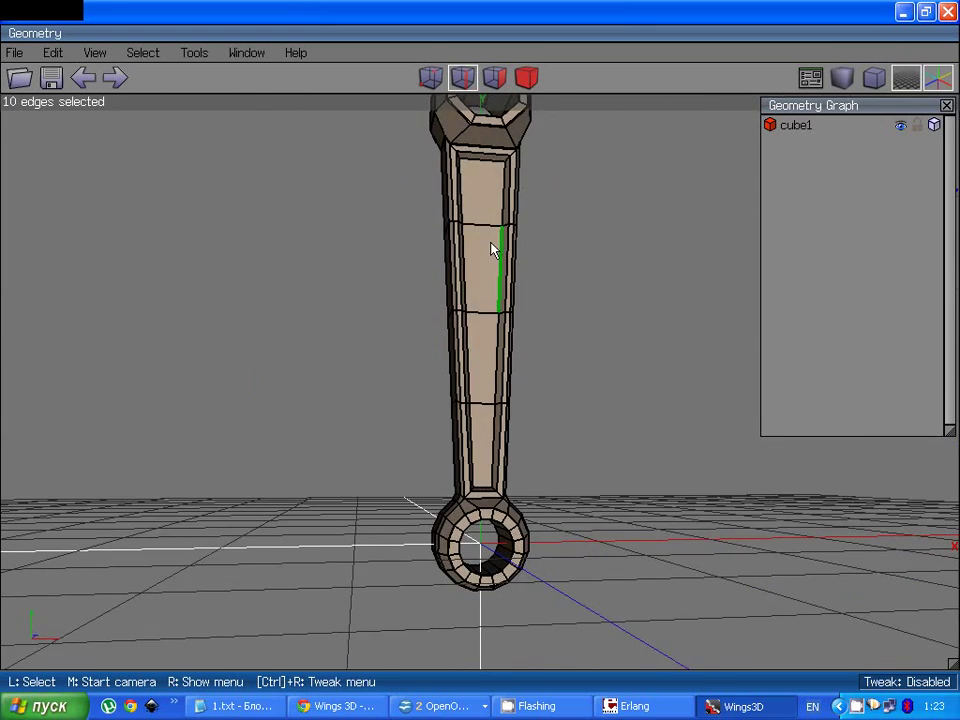
scroll(491, 249, "up", 3)
double_click(463, 339)
left_click(510, 352)
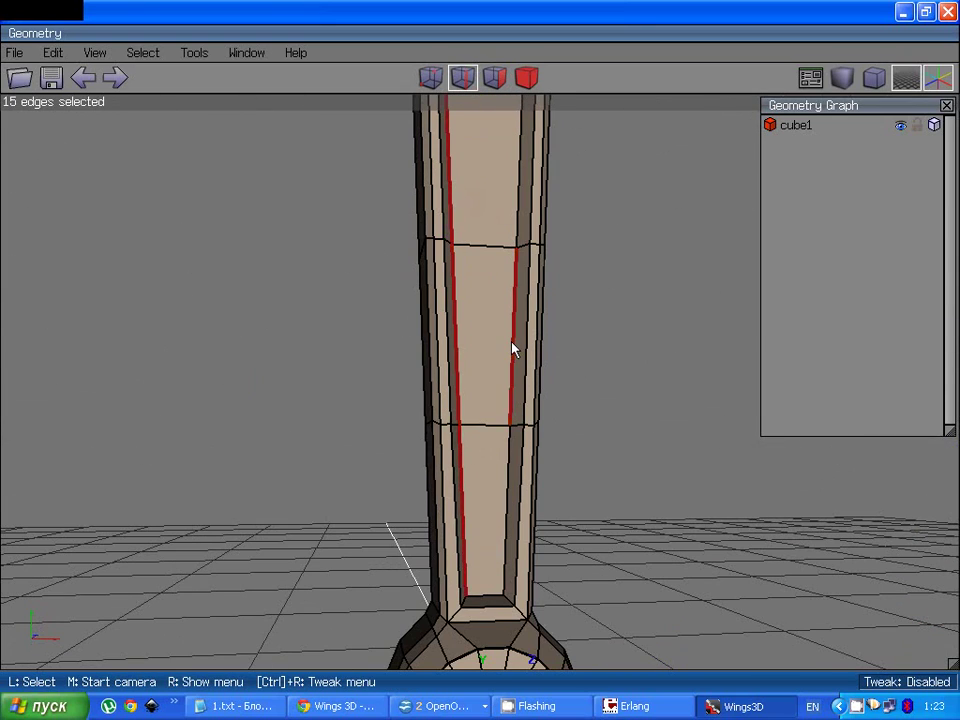
double_click(484, 585)
middle_click(510, 399)
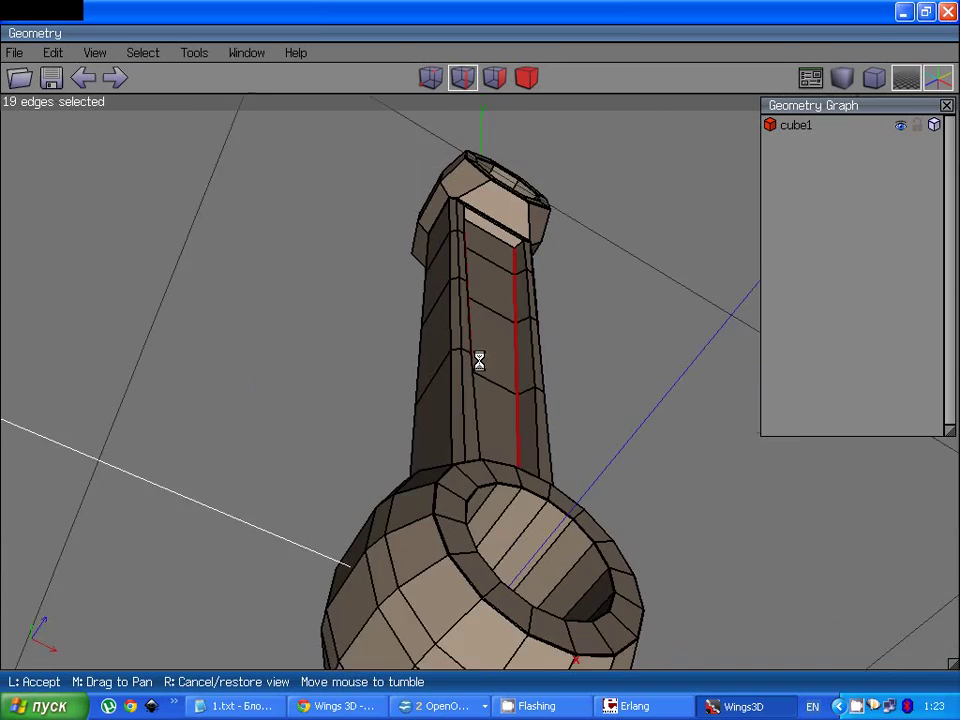
left_click(479, 361)
left_click(491, 250)
middle_click(493, 257)
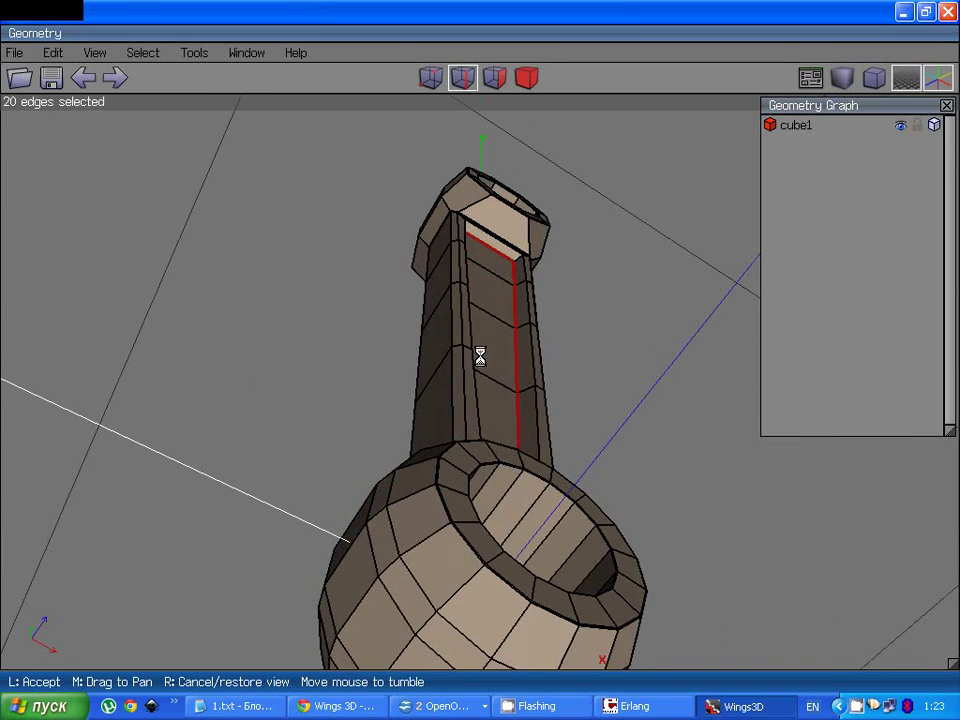
left_click(480, 357)
Step: Bevel the selected floor outlines of both recesses very narrowly, by about 0.005, and clear the selection
right_click(495, 356)
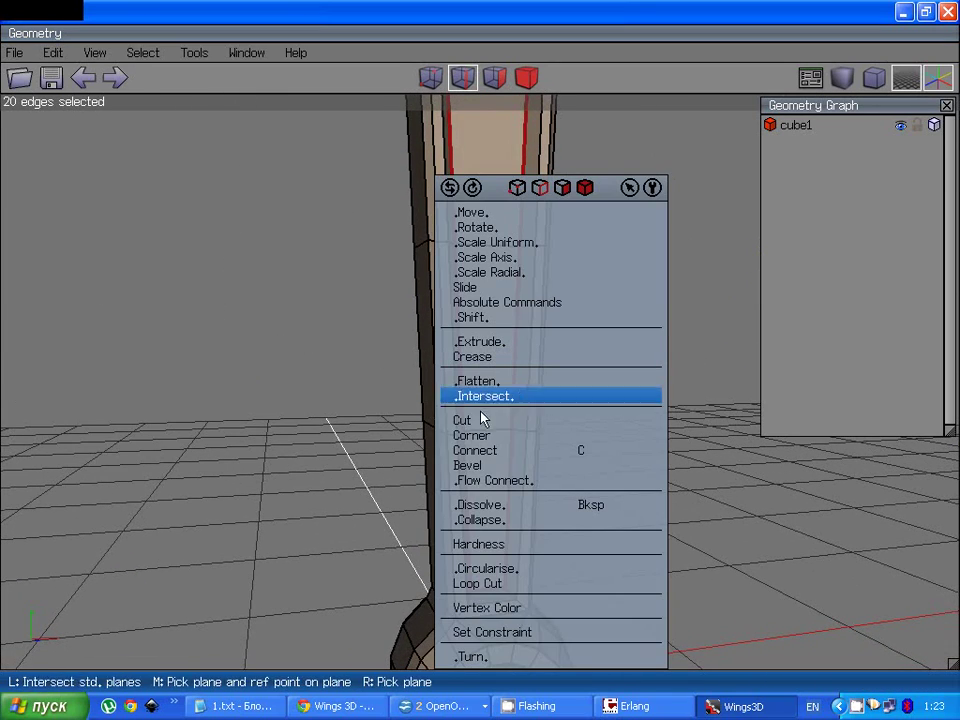
left_click(480, 465)
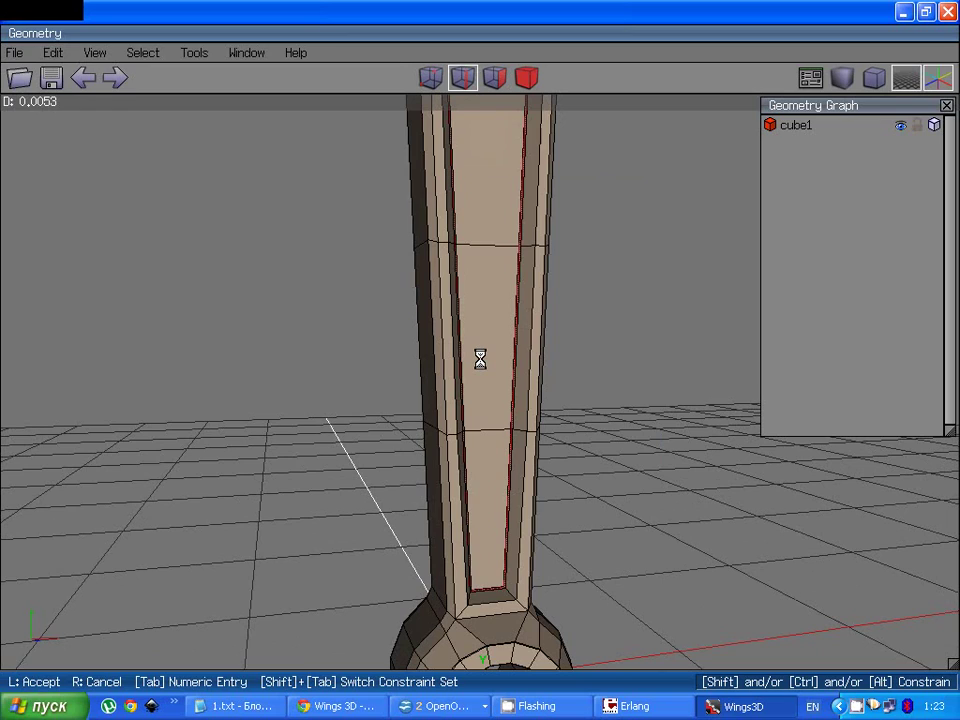
left_click(480, 360)
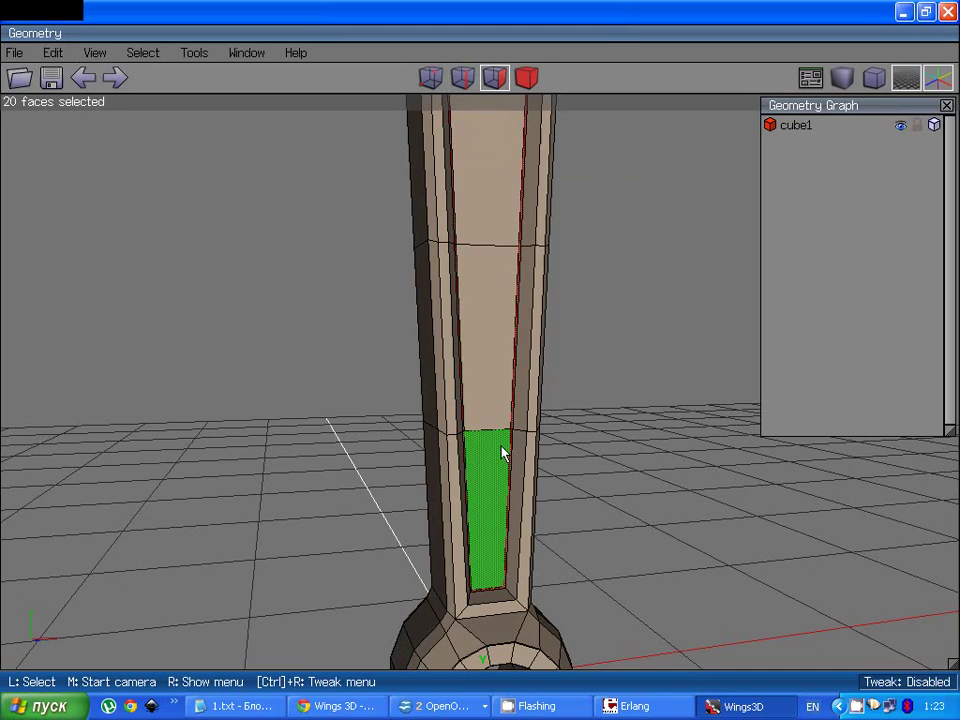
key("space")
Step: Select the edge ring around the handle's lowest segment, connect it into a new edge loop and clear the selection
key("2")
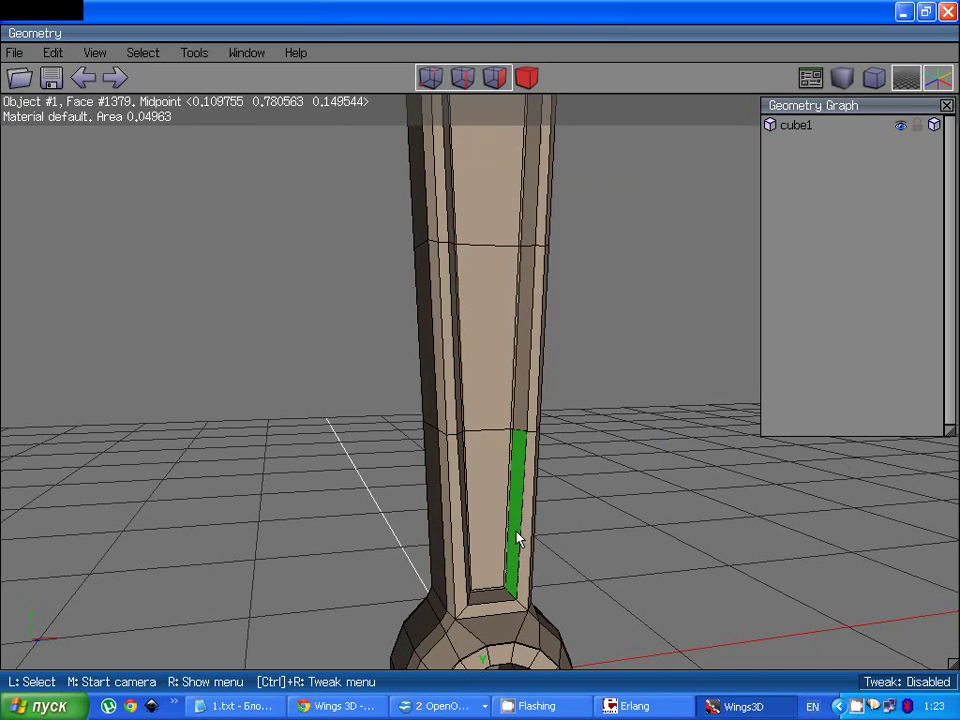
left_click(521, 541)
key("g")
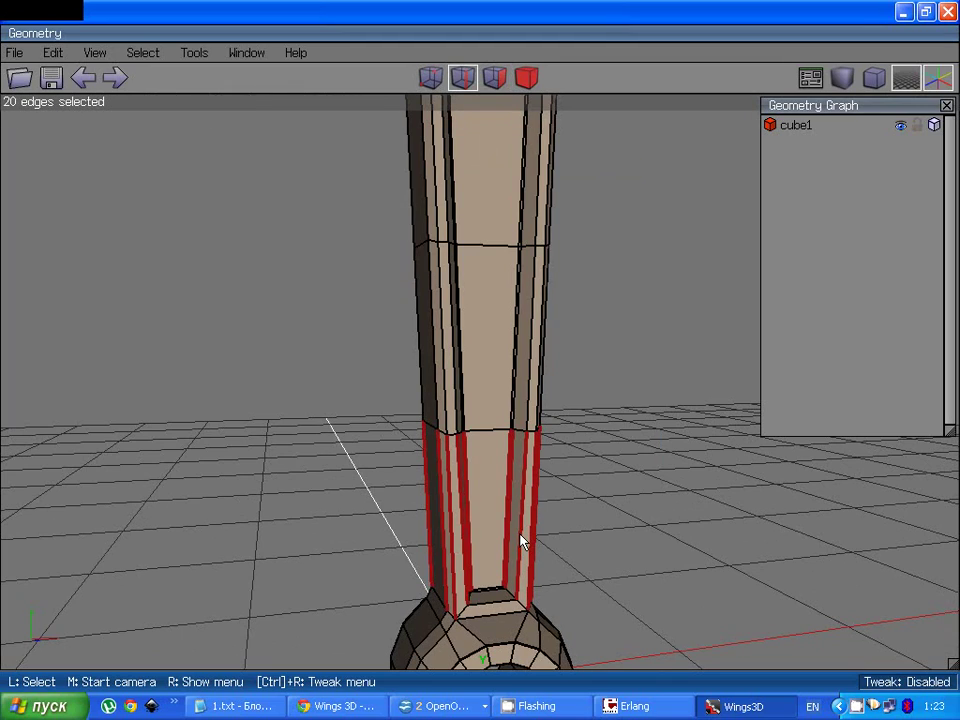
key("c")
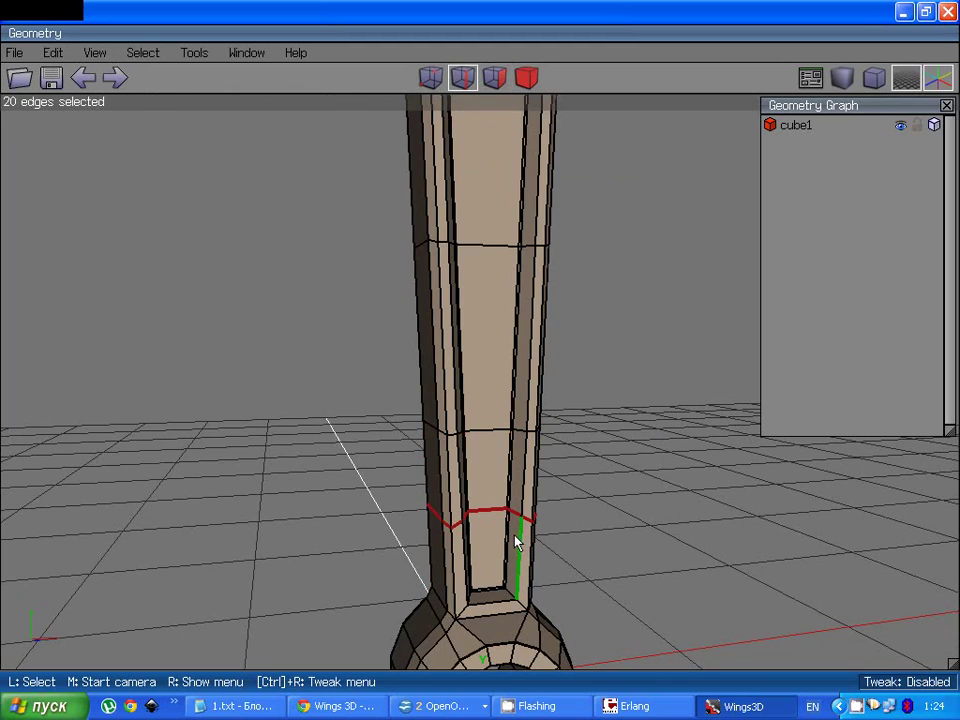
key("space")
Step: Add another edge loop around the handle, midway between the newest loop and the small ring, and clear the selection
left_click(465, 553)
left_click(467, 567)
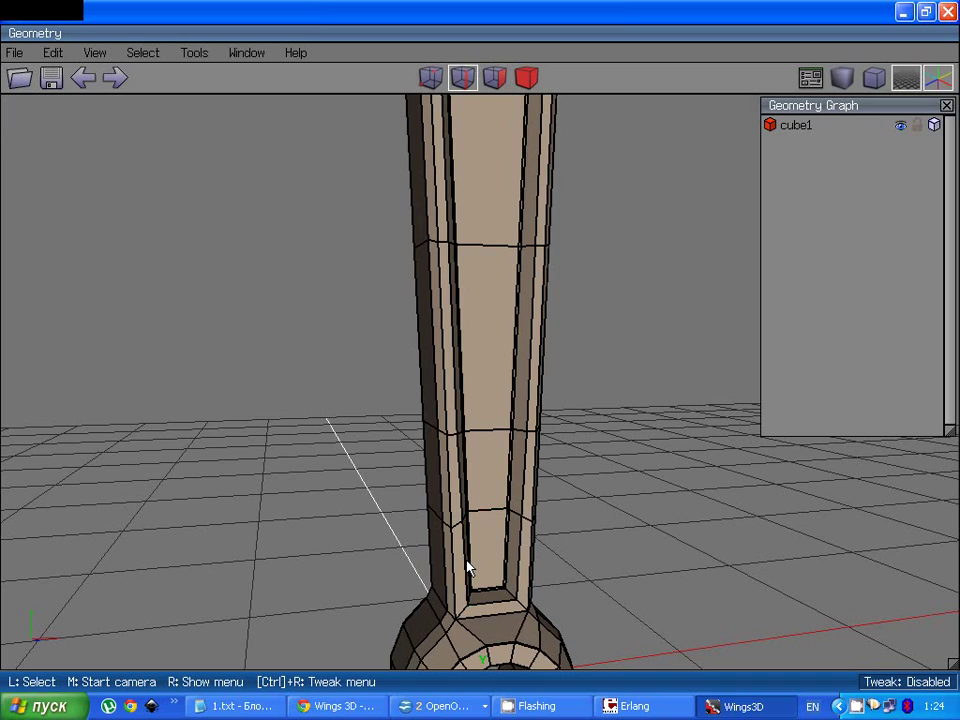
left_click(466, 568)
key("g")
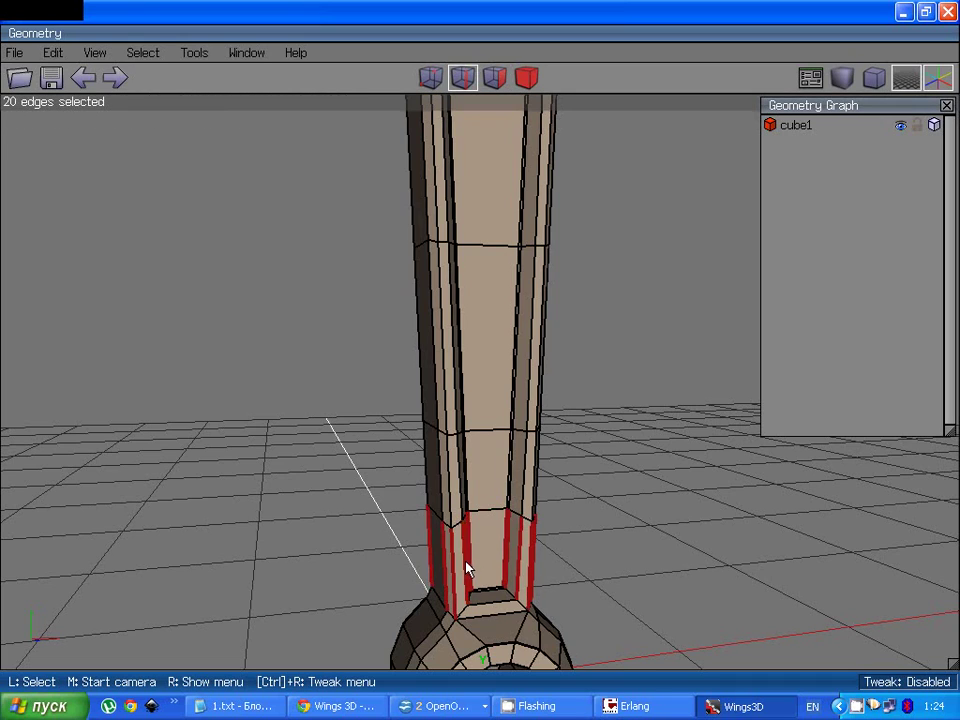
middle_click(482, 553)
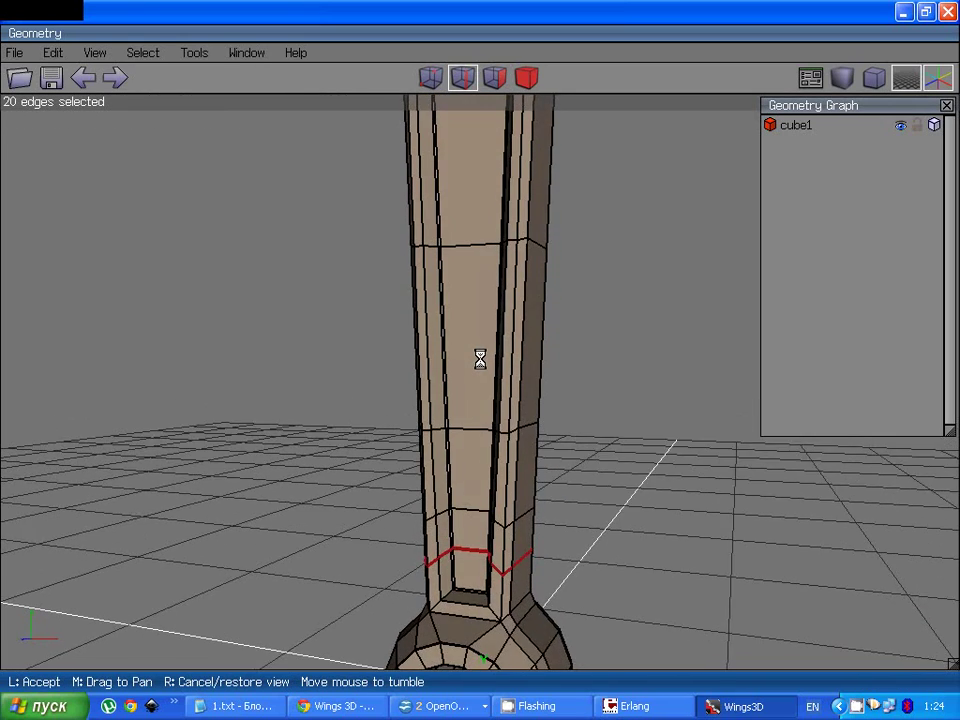
left_click(481, 548)
scroll(481, 548, "down", 5)
scroll(452, 510, "up", 3)
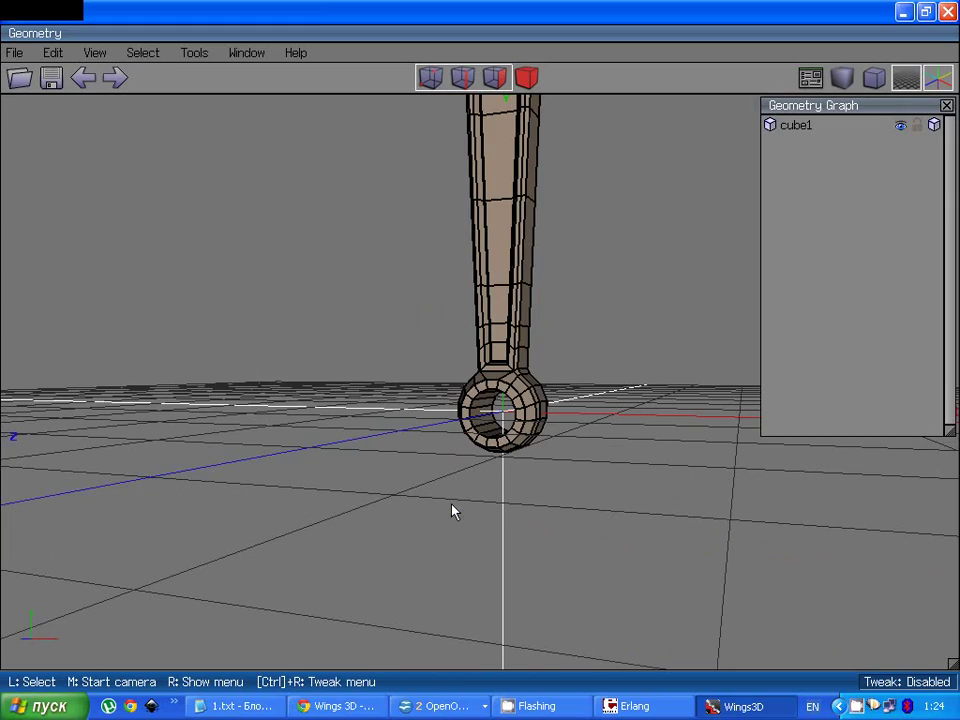
Step: Connect the edge ring around the handle's uppermost segment into a supporting loop below the large ring and clear the selection
middle_click(452, 510)
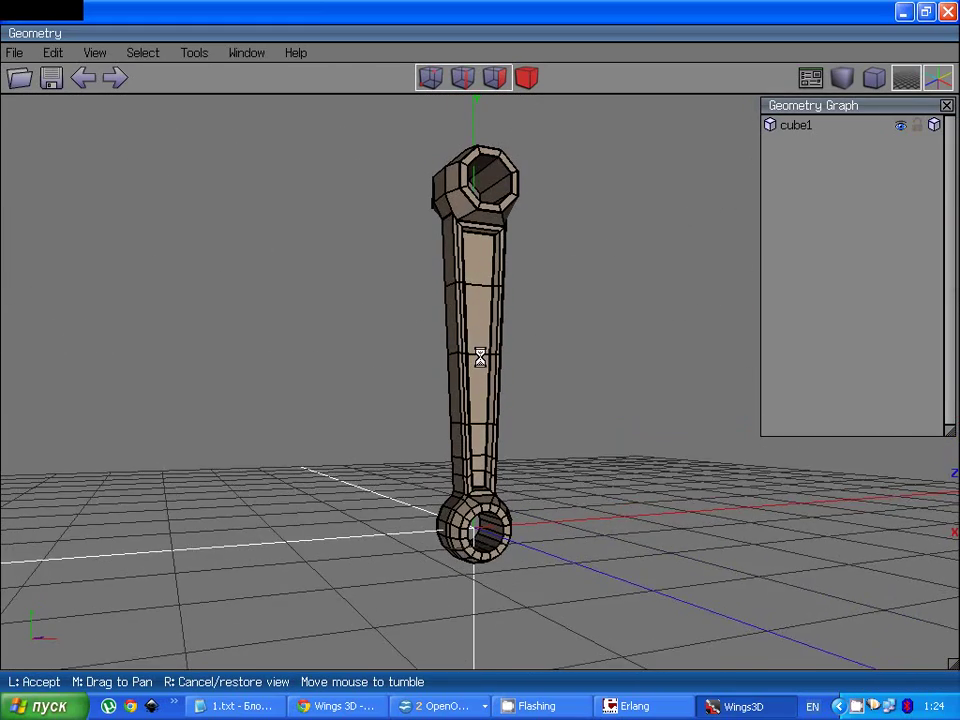
left_click(480, 357)
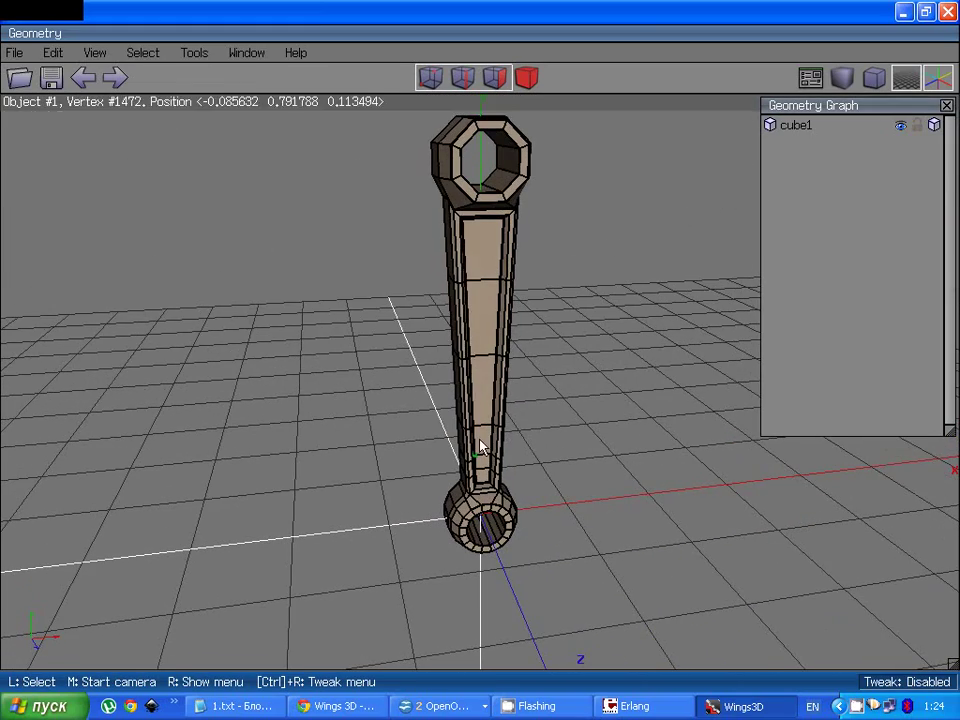
left_click(466, 250)
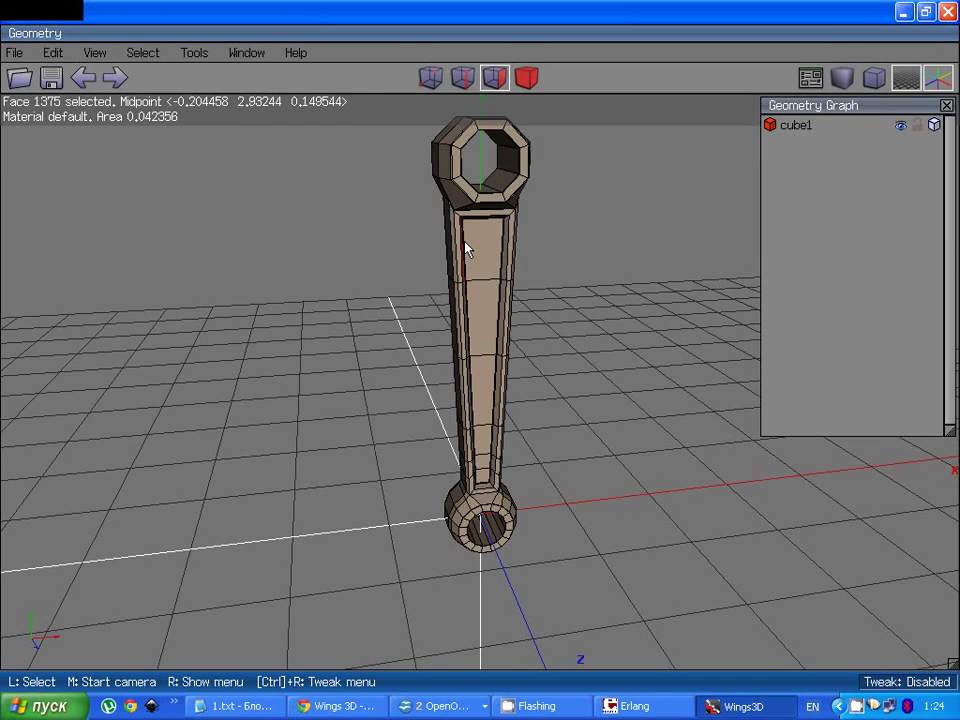
scroll(465, 246, "up", 3)
scroll(461, 228, "down", 1)
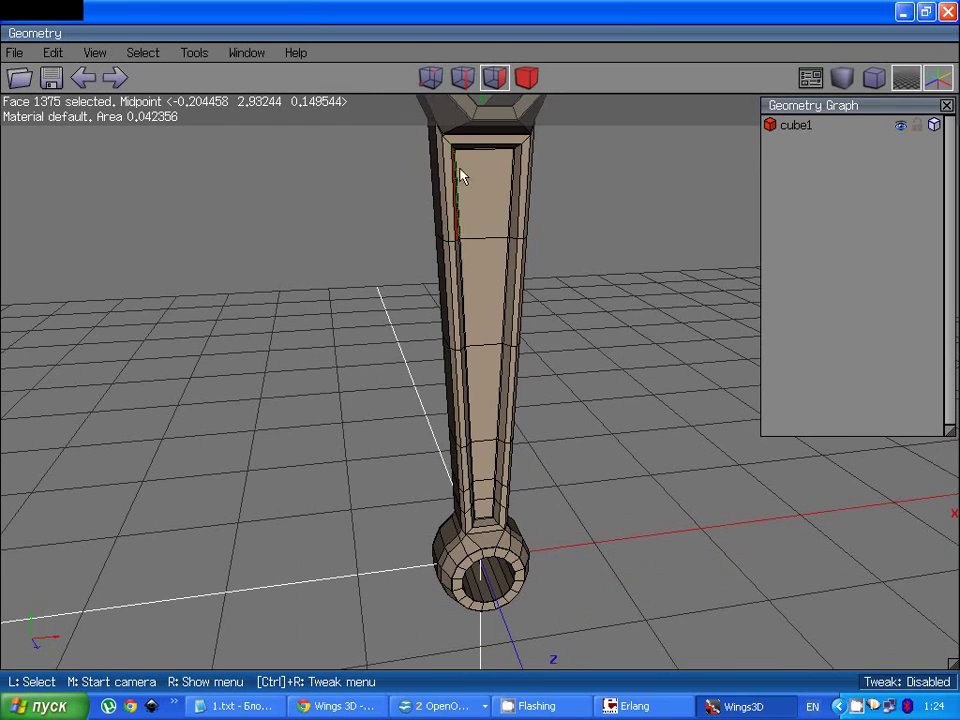
key("space")
key("2")
left_click(453, 183)
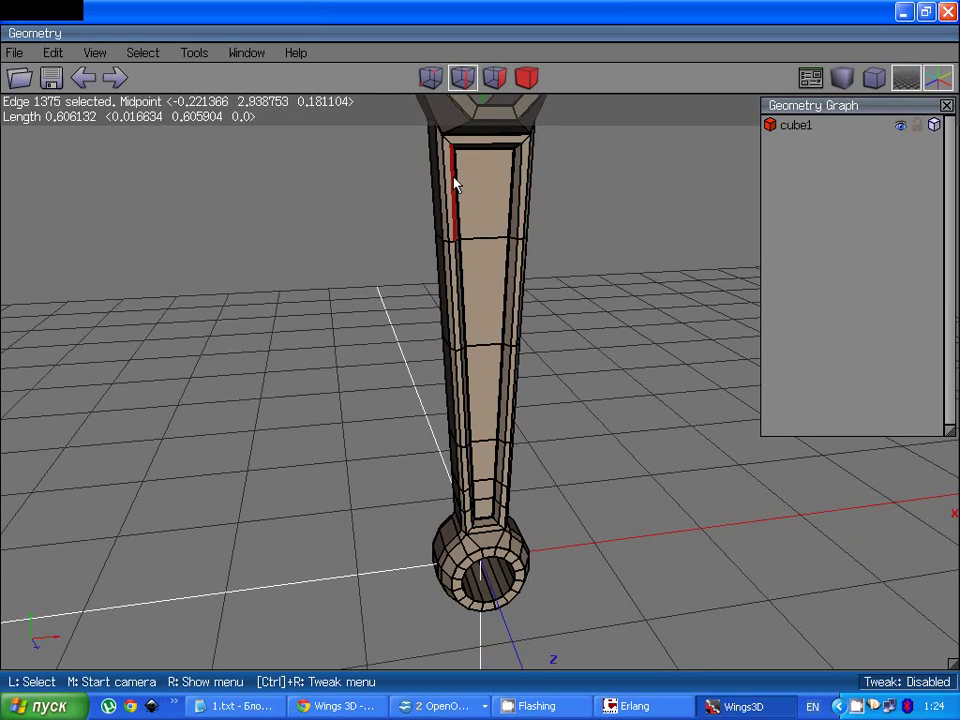
key("g")
key("space")
scroll(465, 208, "down", 4)
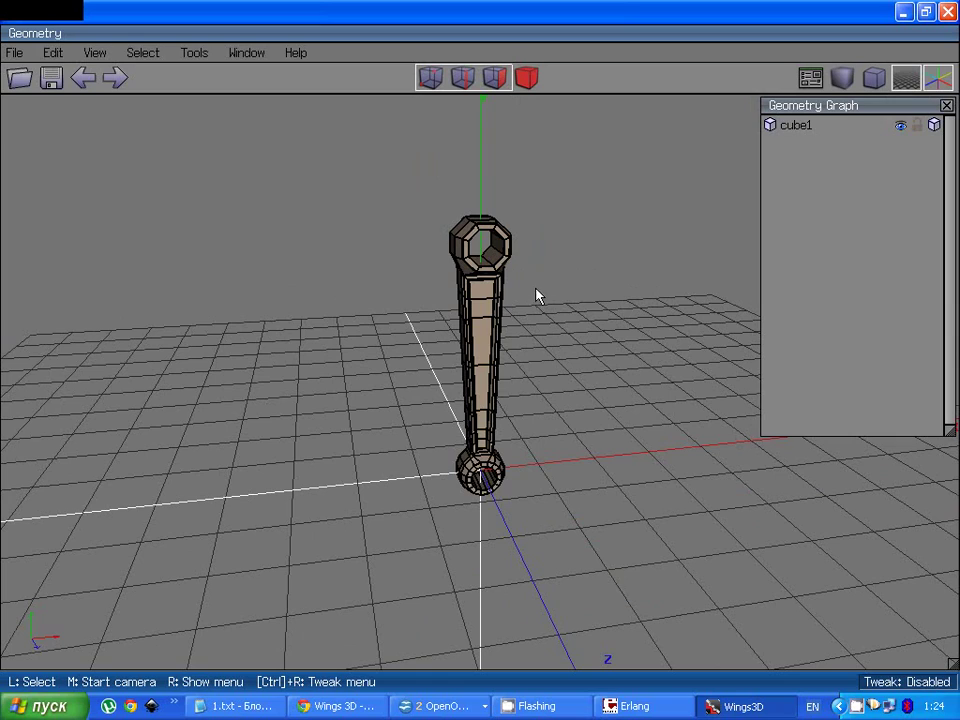
Step: Smooth the whole object twice, turn on smooth shading, clear the selection and view the result from the front
left_click(527, 77)
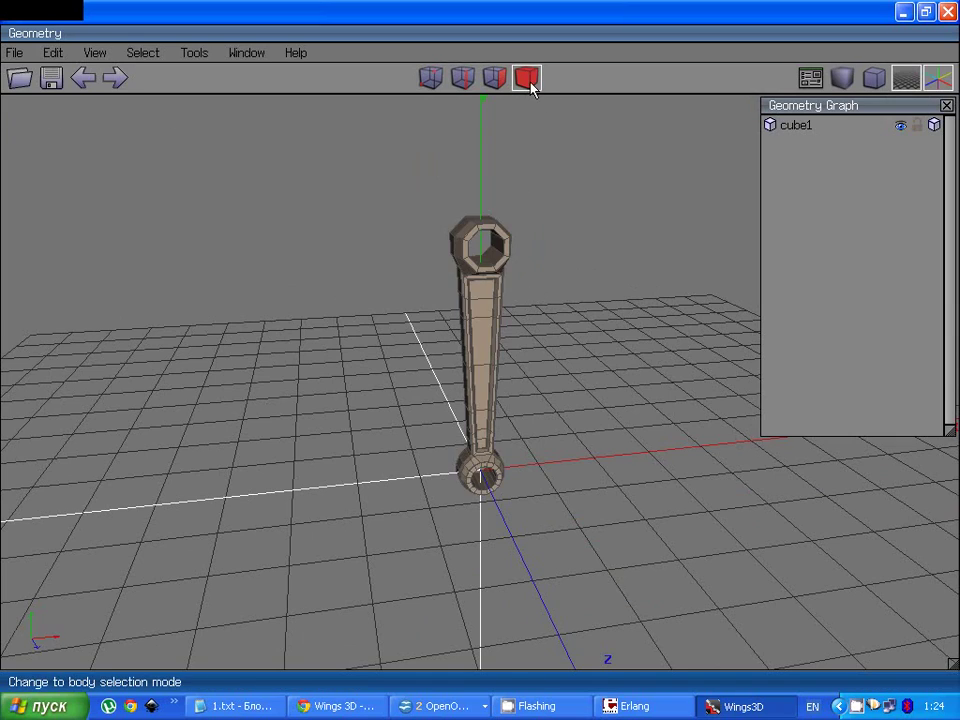
left_click(481, 304)
key("s")
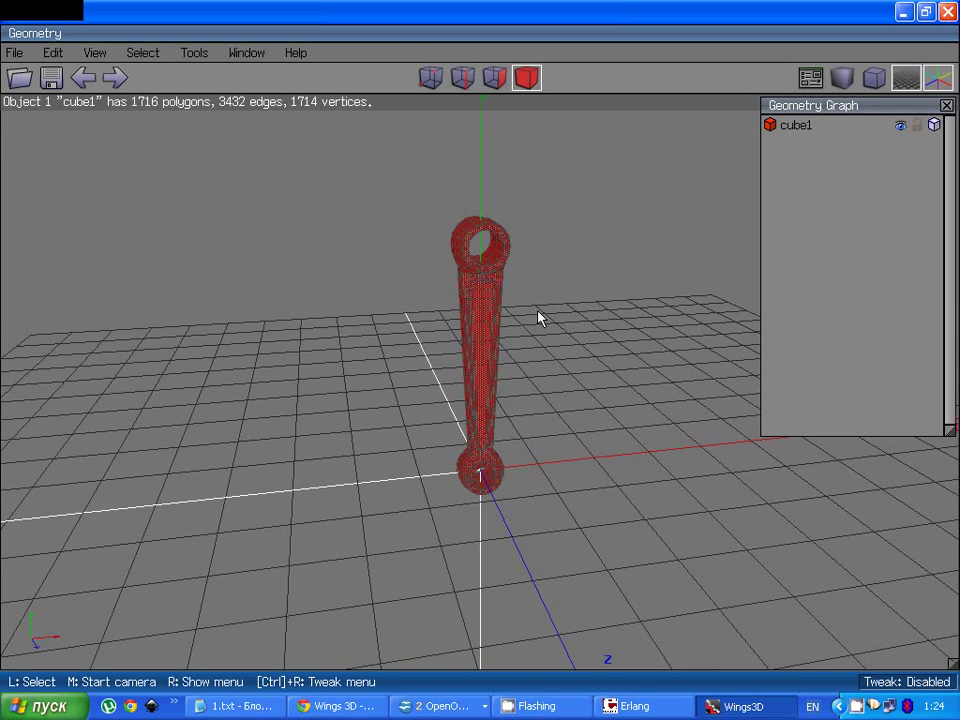
key("s")
key("Tab")
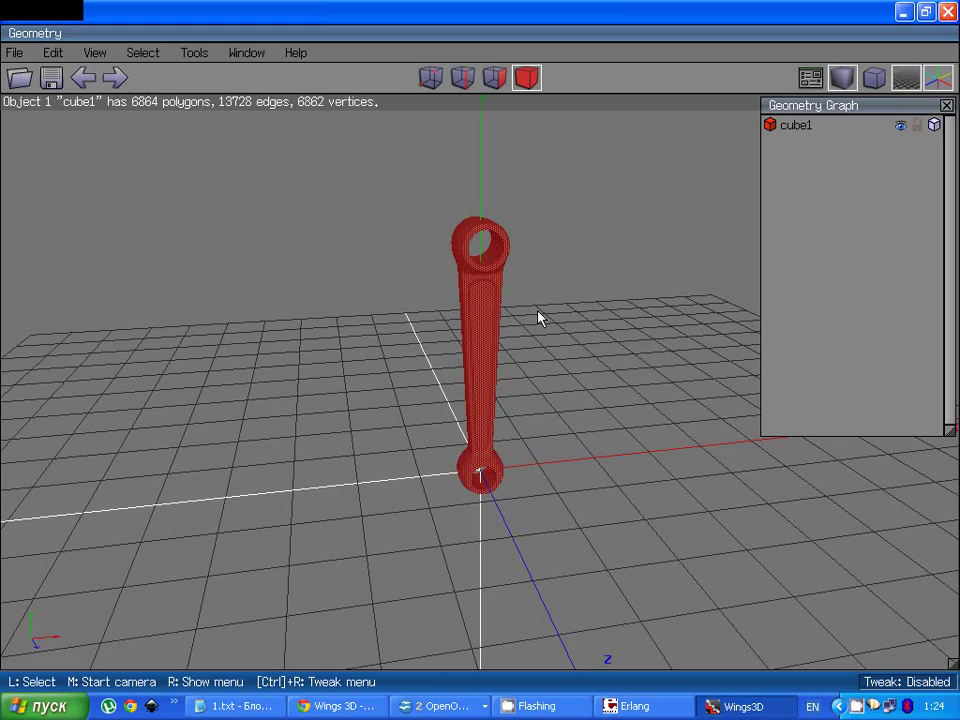
key("space")
middle_click(542, 321)
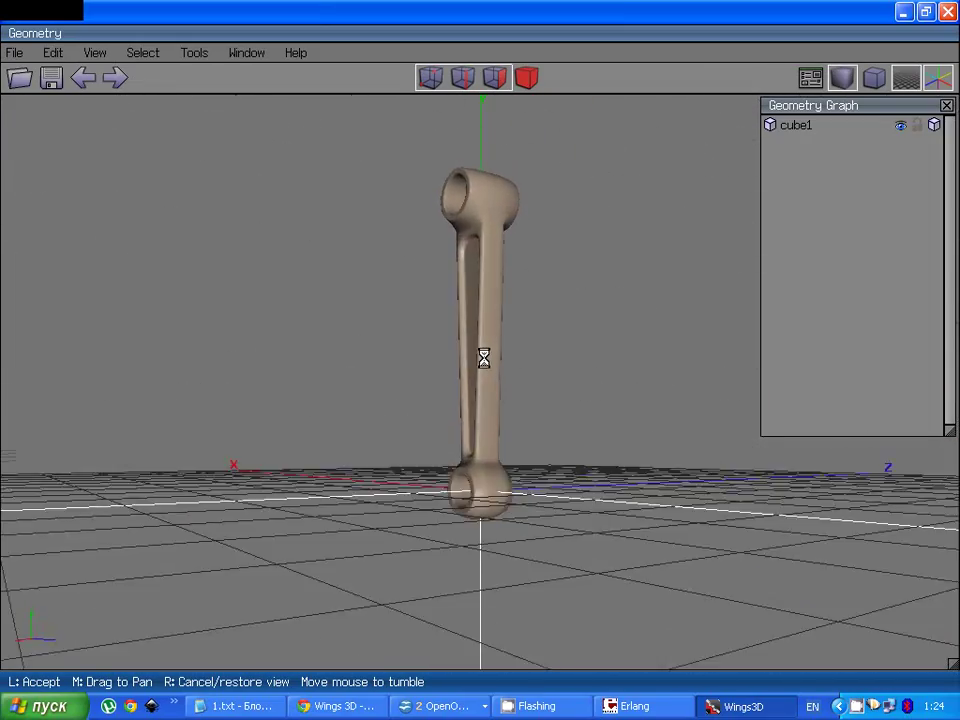
left_click(479, 358)
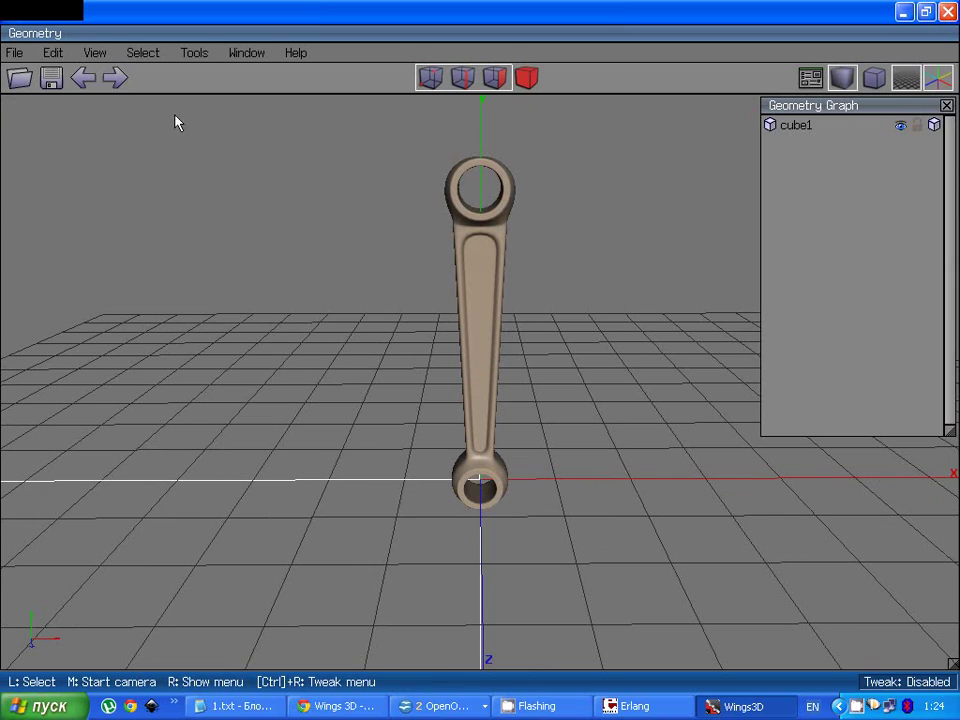
Step: Save the model as a new Wings file named shatun on drive D:
left_click(15, 55)
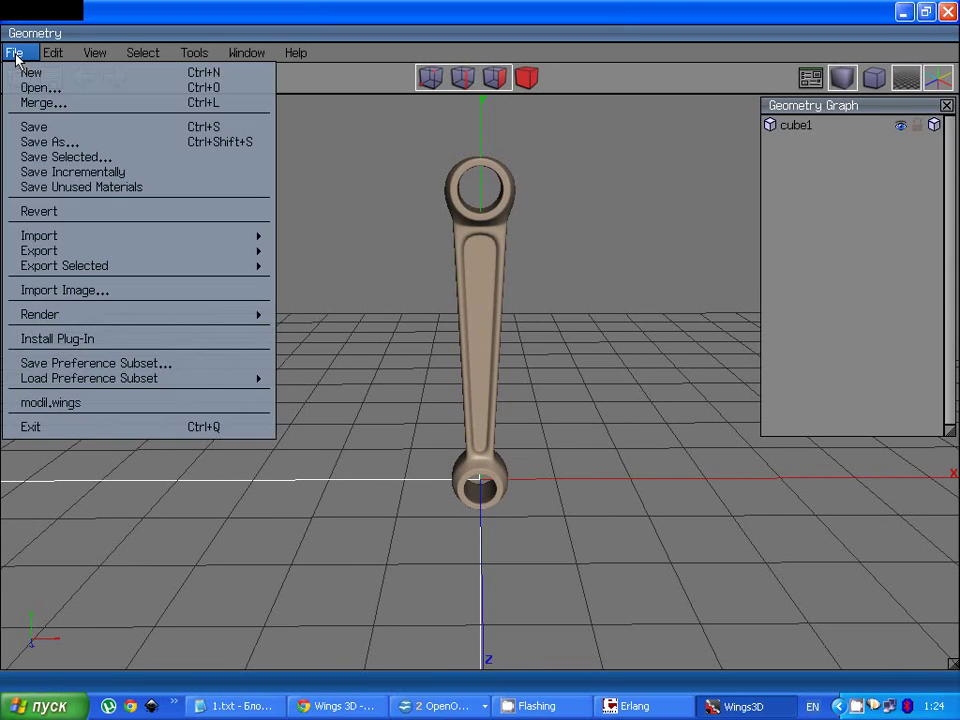
left_click(38, 141)
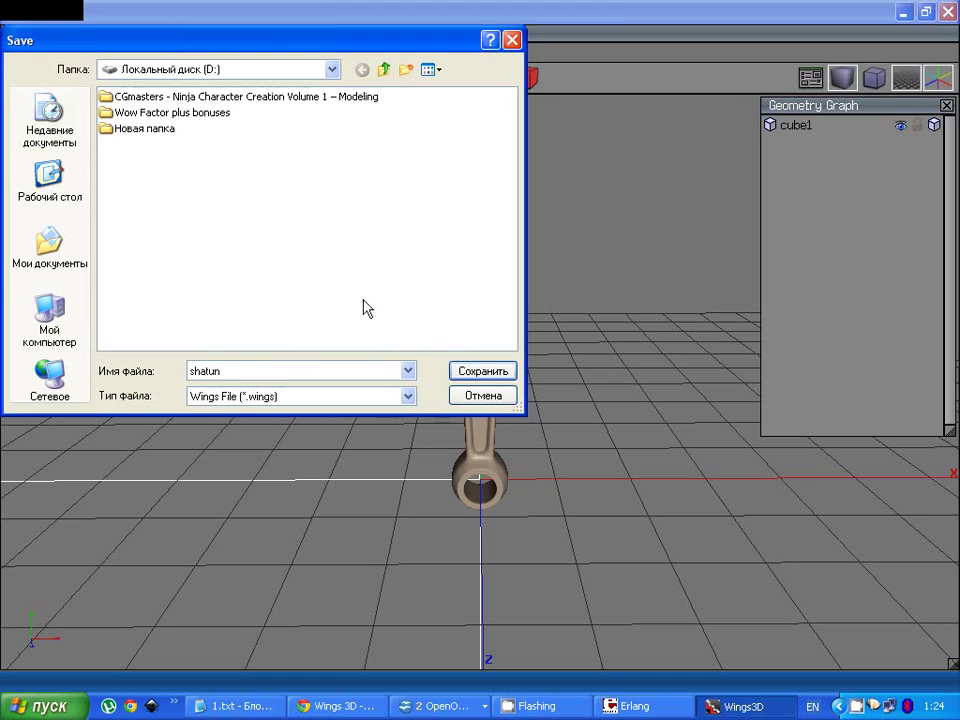
left_click(472, 376)
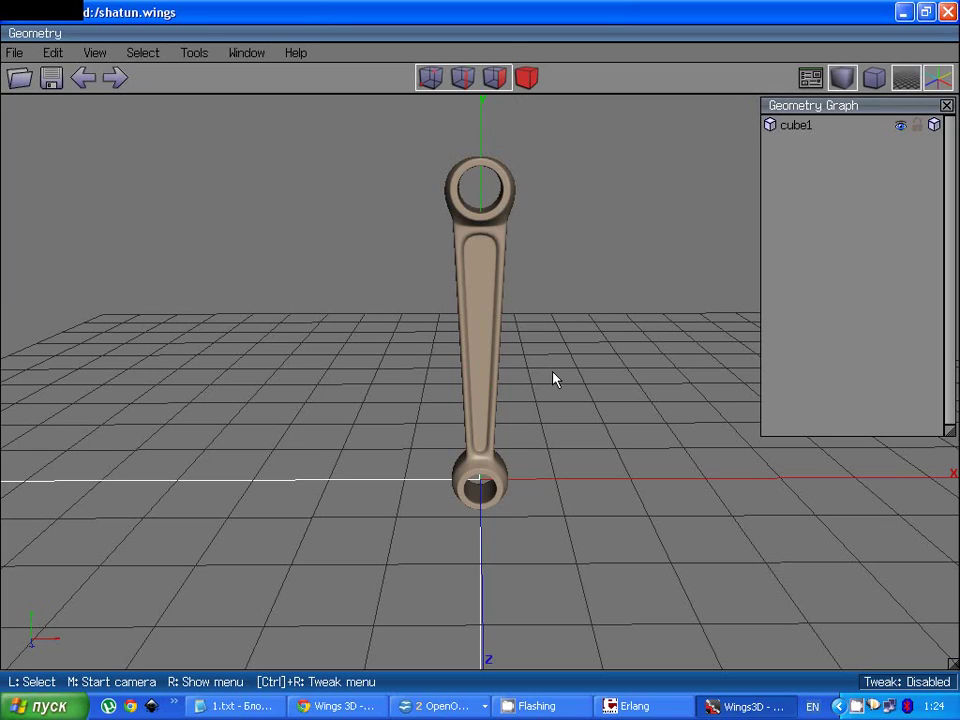
middle_click(555, 378)
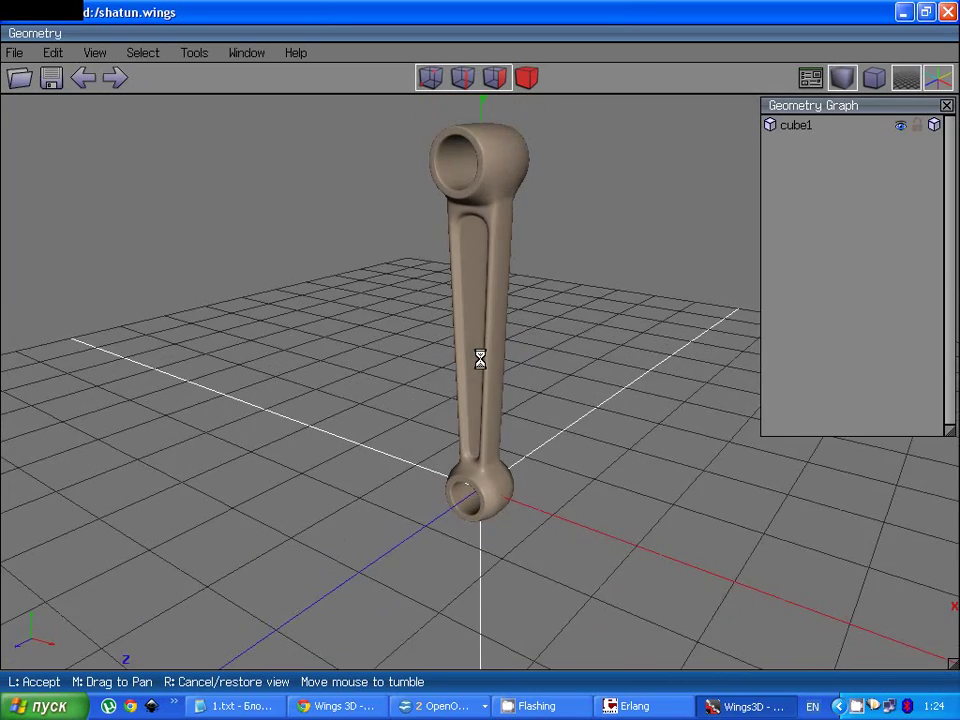
left_click(558, 397)
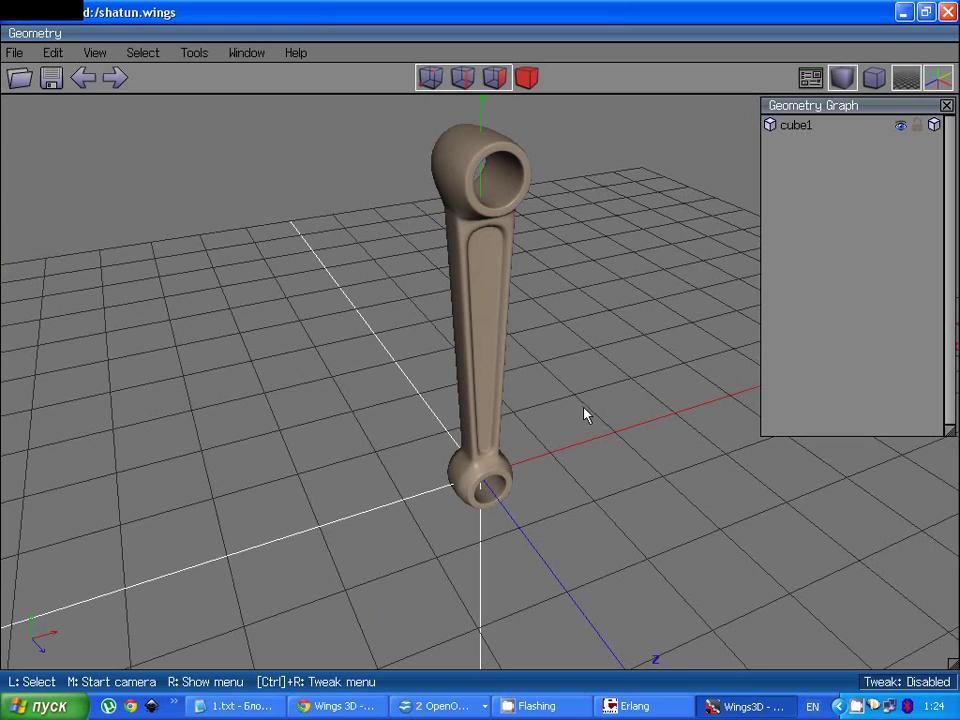
right_click(856, 706)
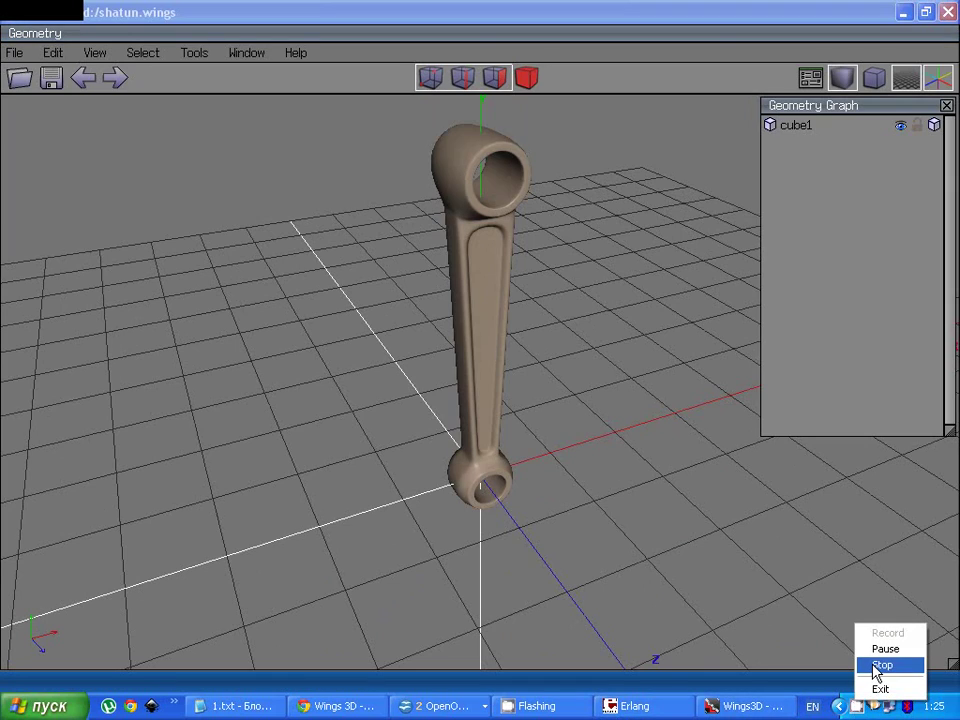